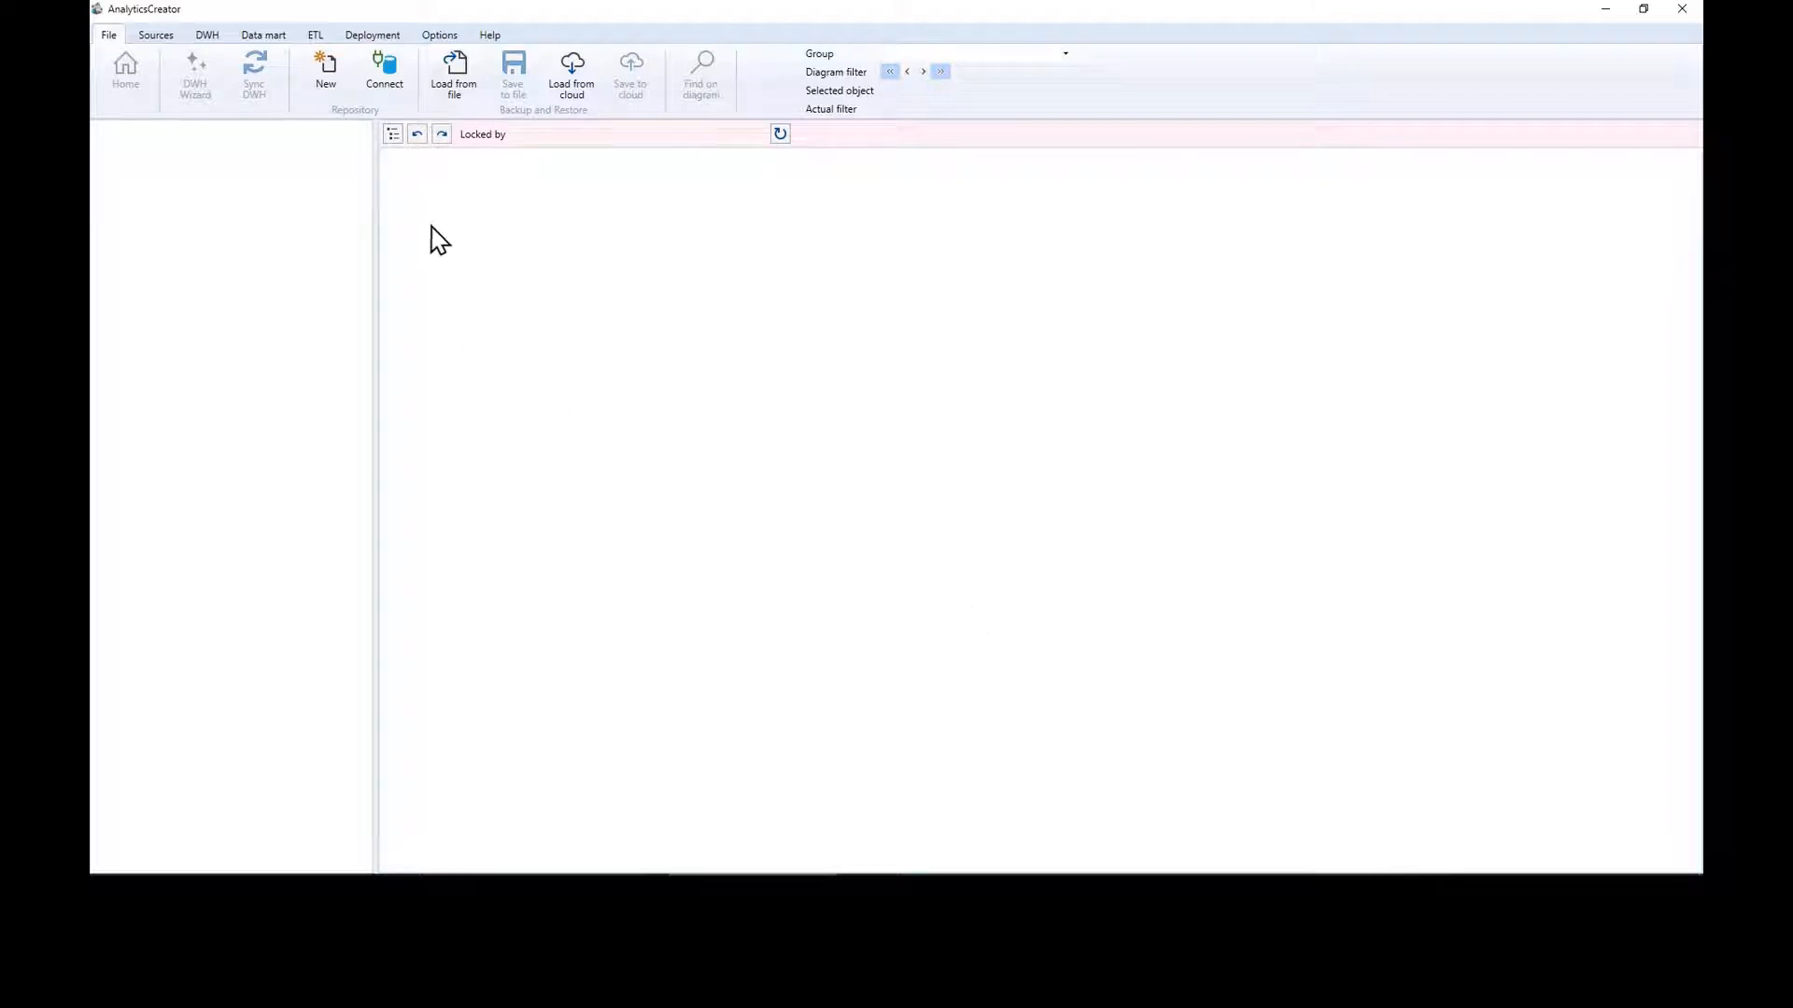
Step: Create a new AV repository, overwriting the existing repo_AV database, and close the creation log
click(326, 77)
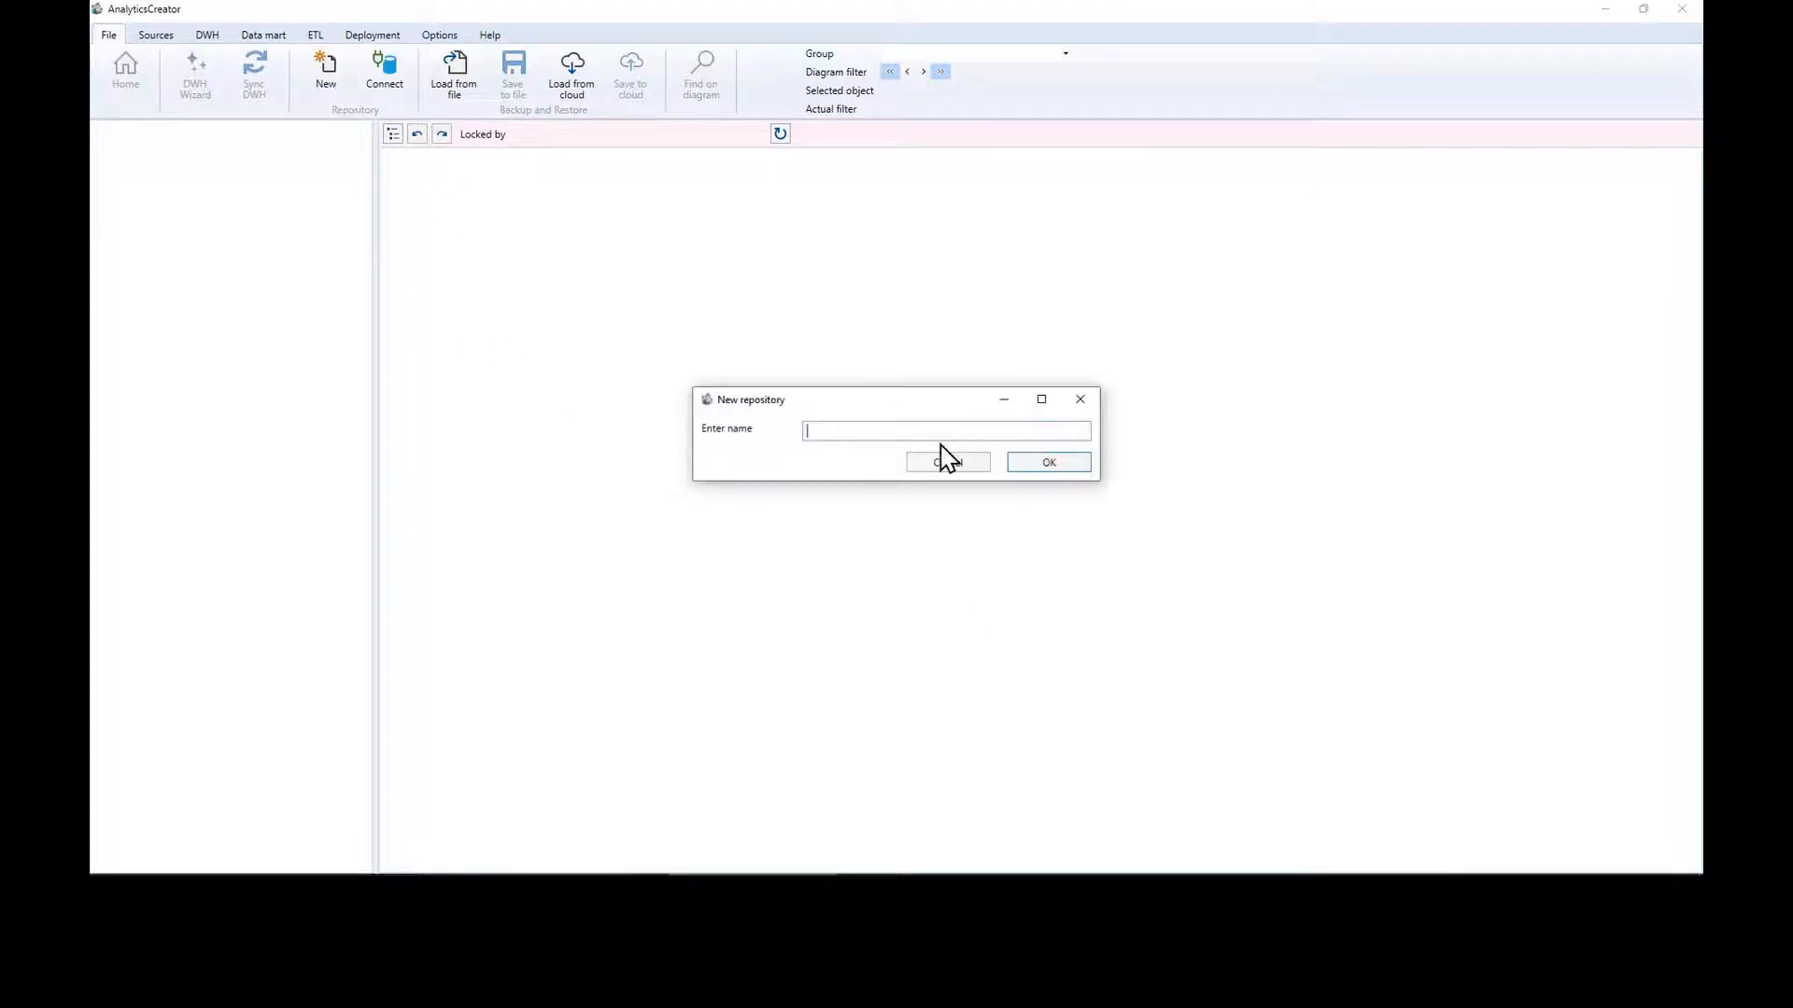
key(Return)
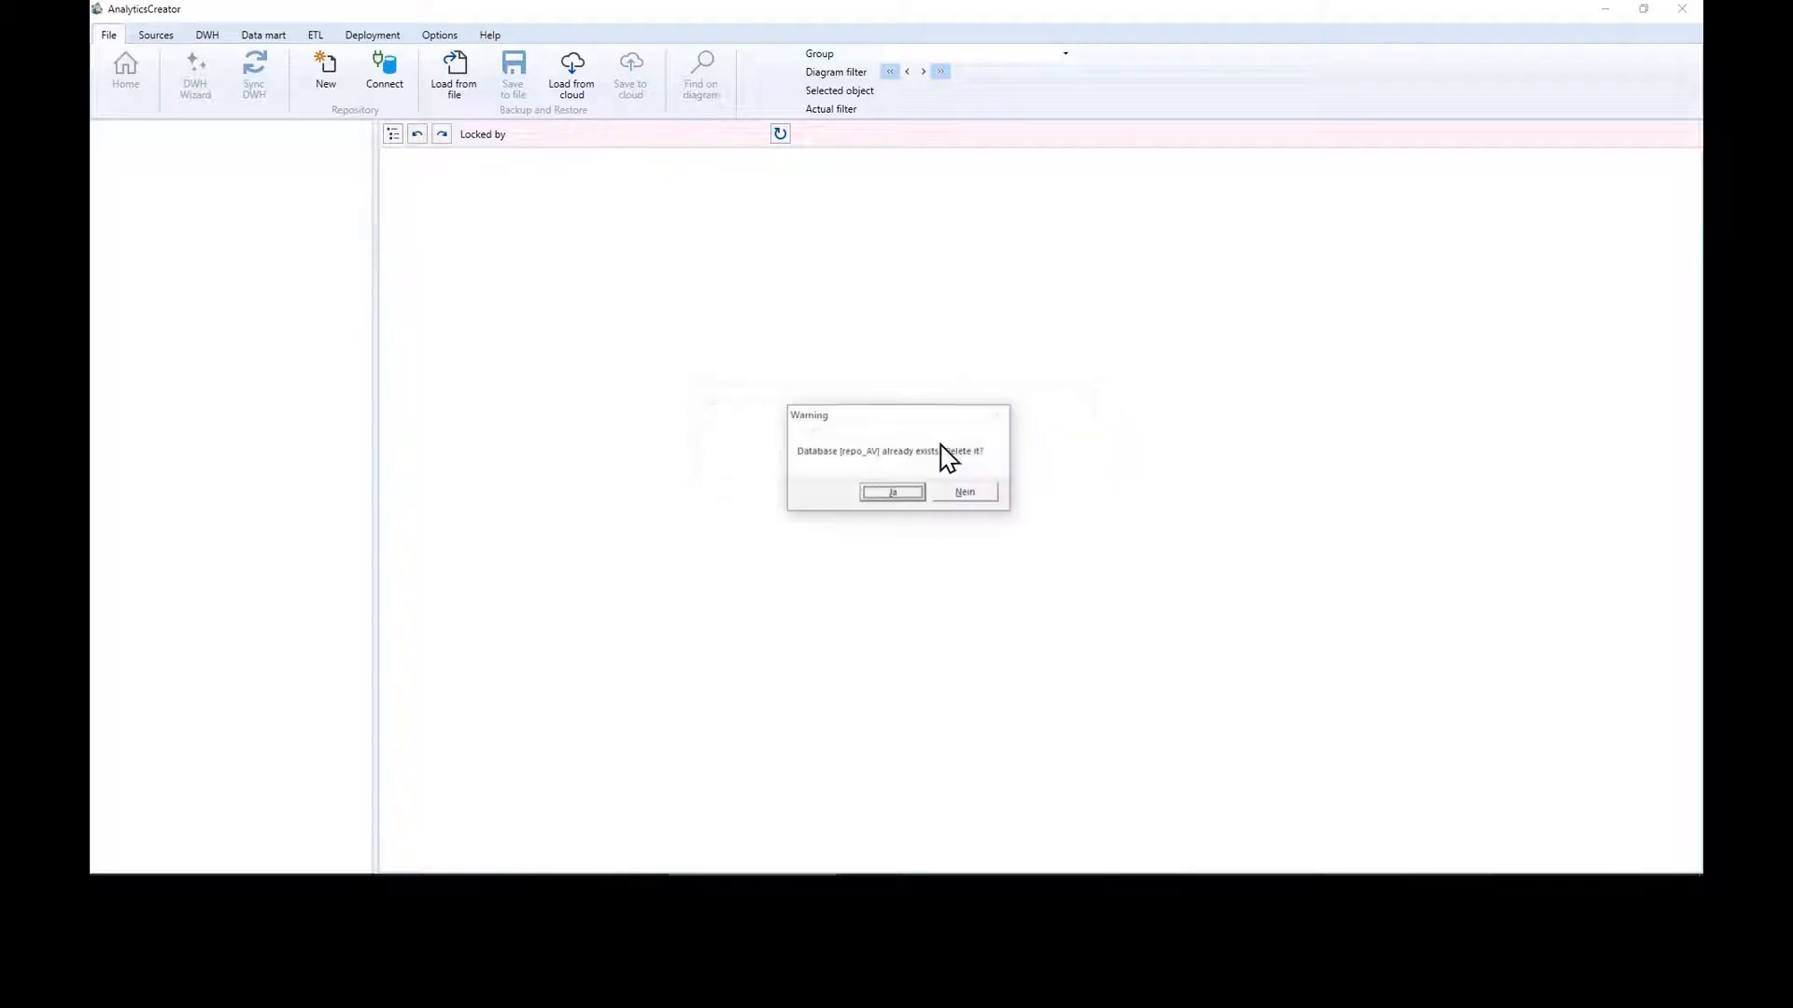
click(885, 498)
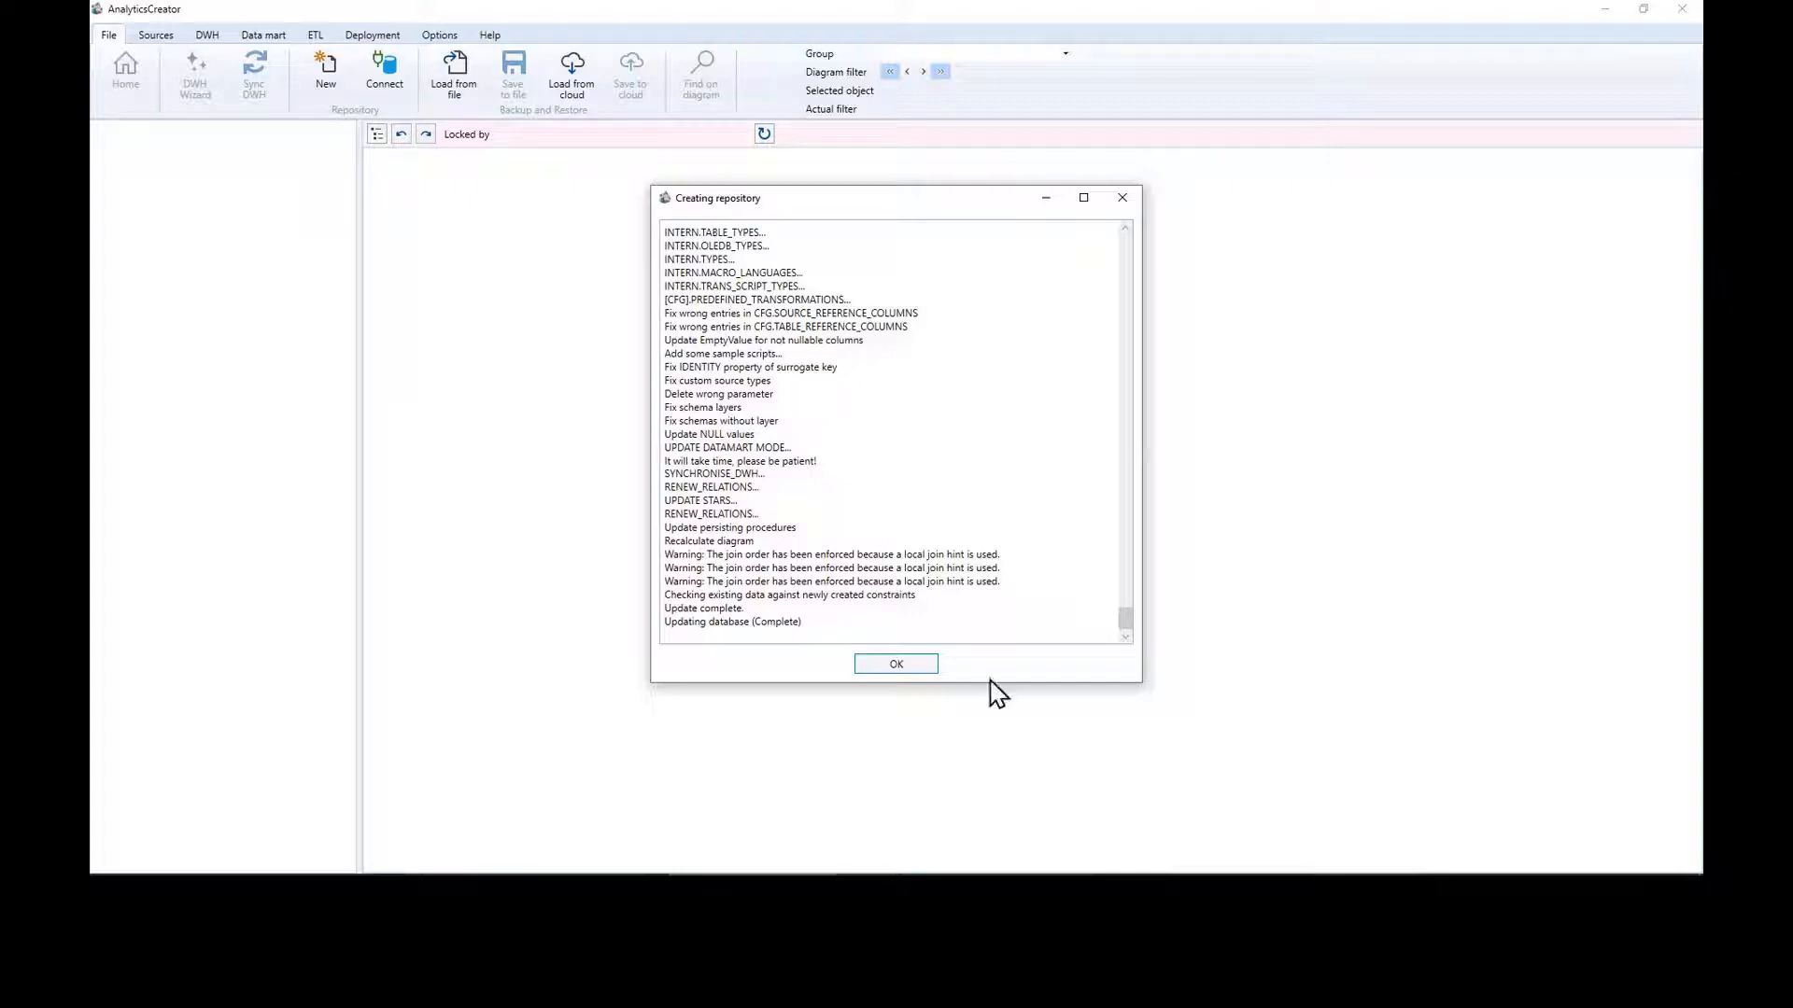
click(907, 667)
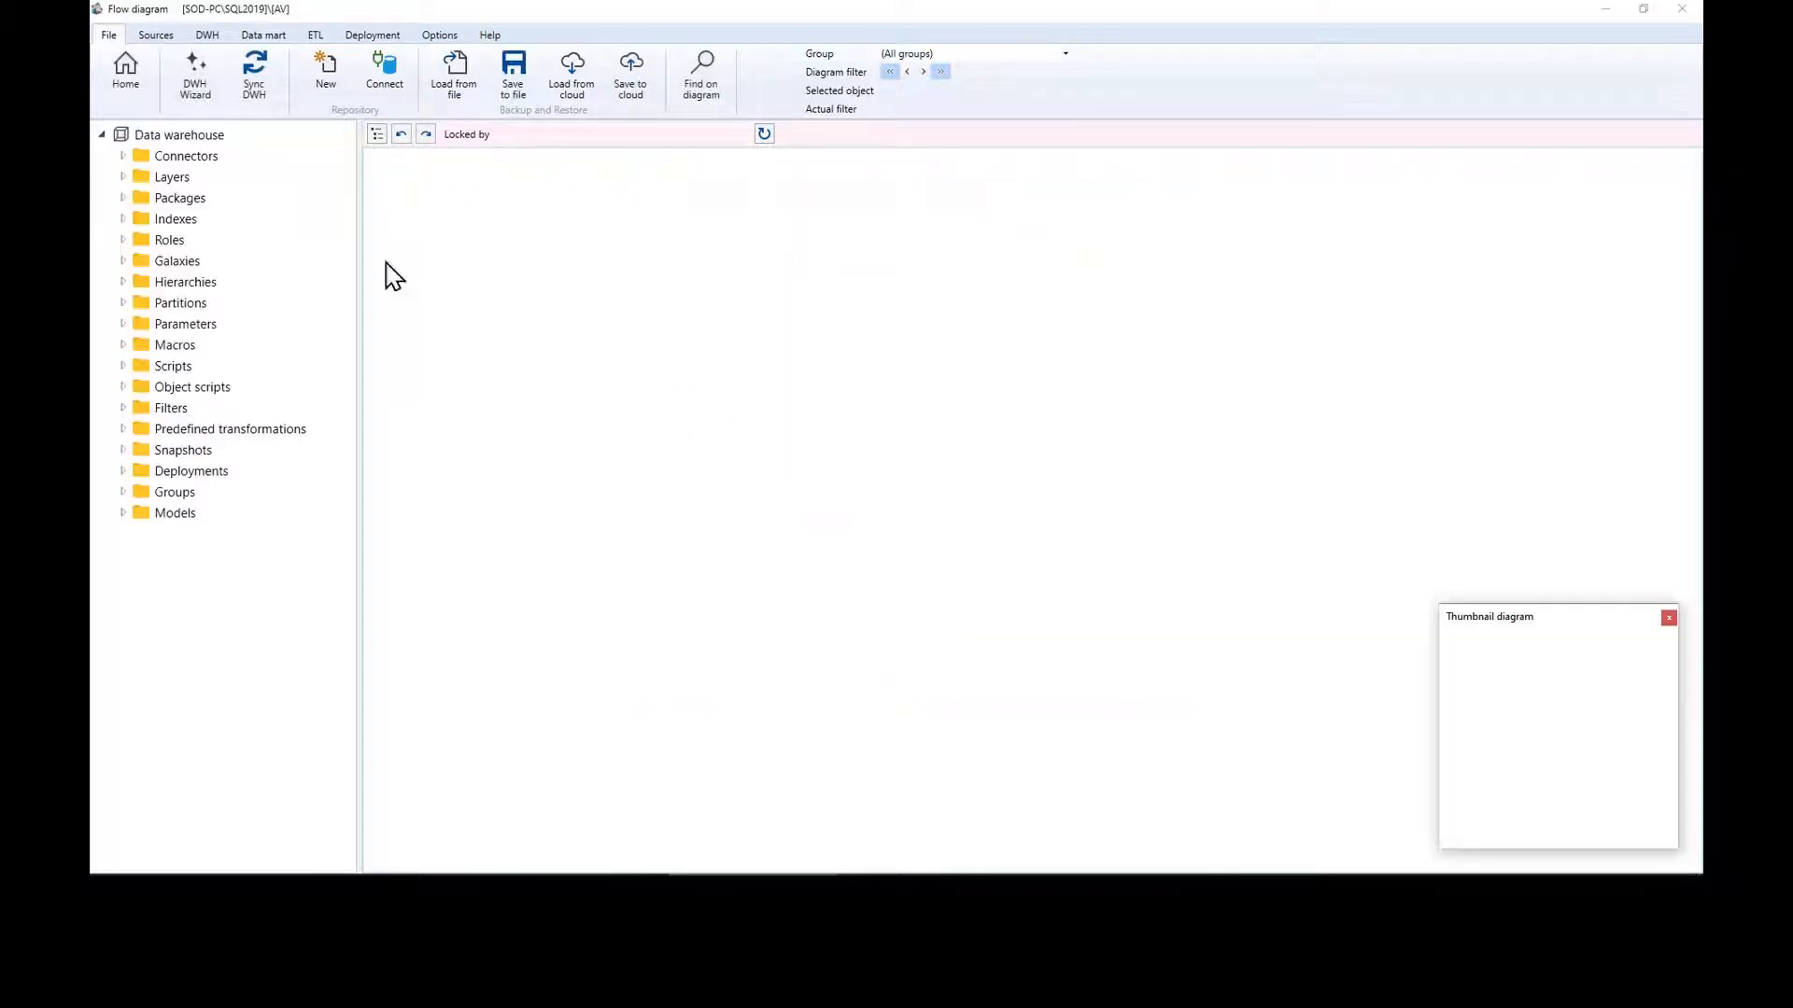
Step: Add connector AV with server SOD-PC\SQL2019 and database AdventureWorks2016 in its connection string
right_click(195, 156)
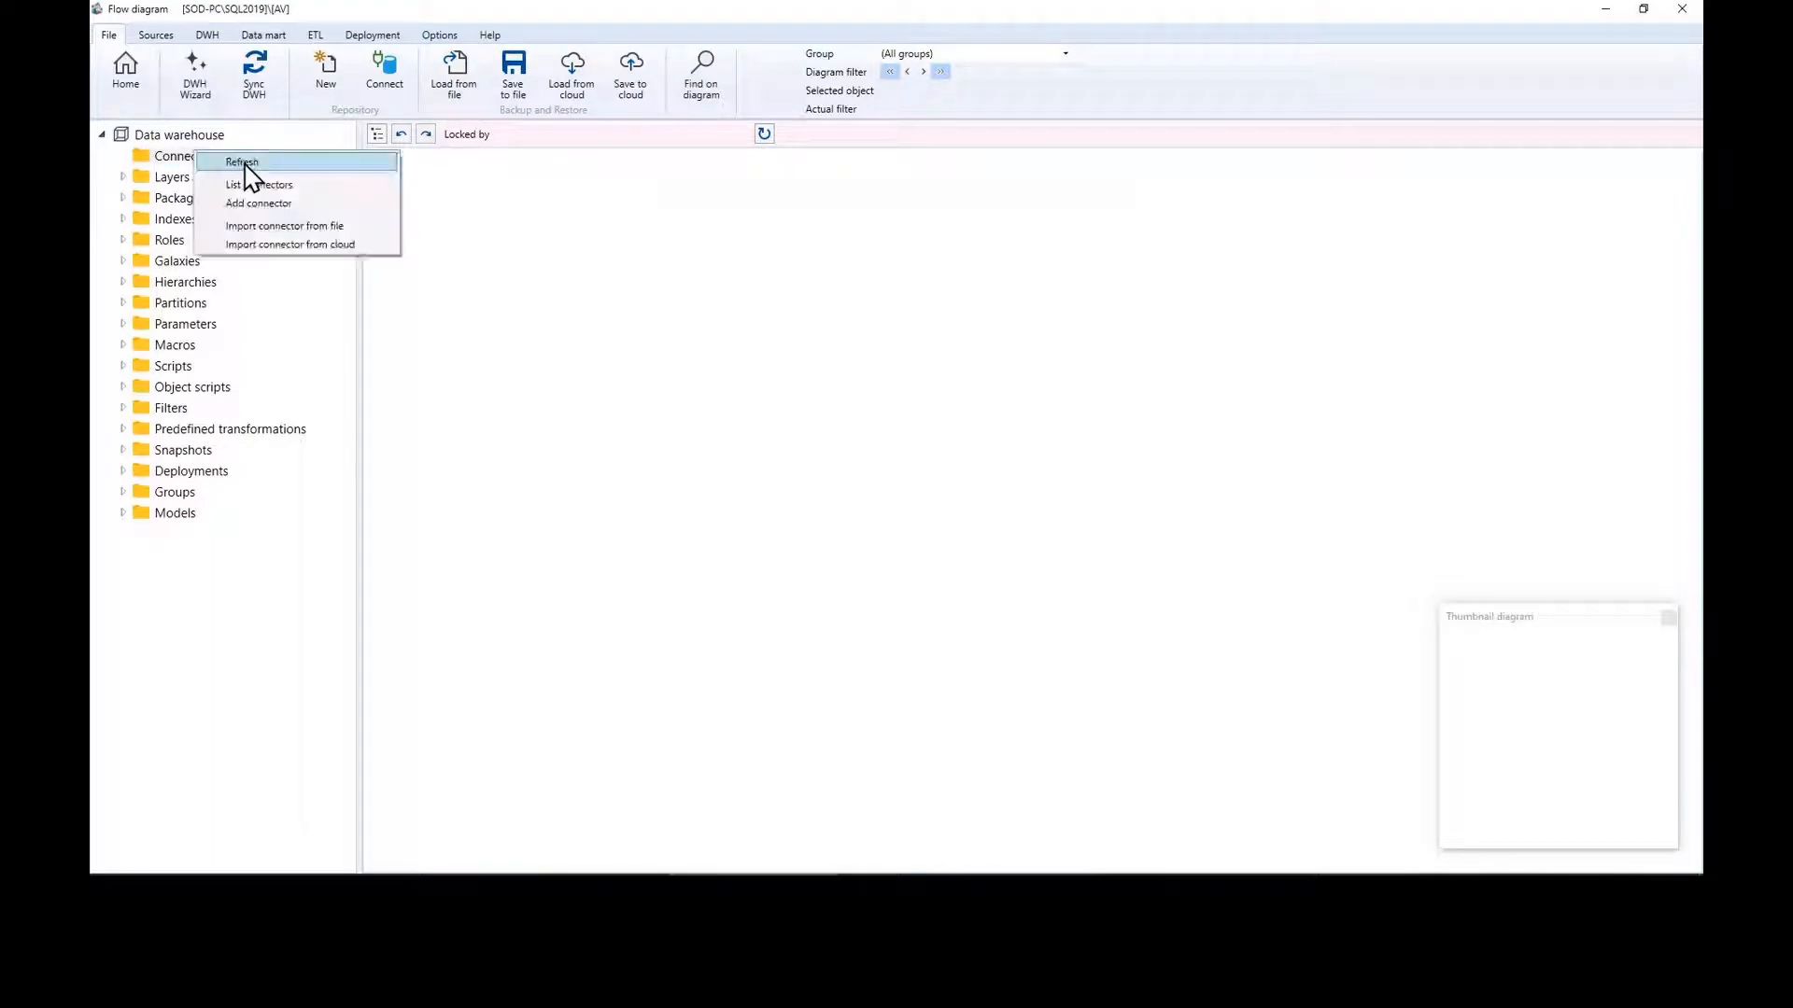
click(360, 203)
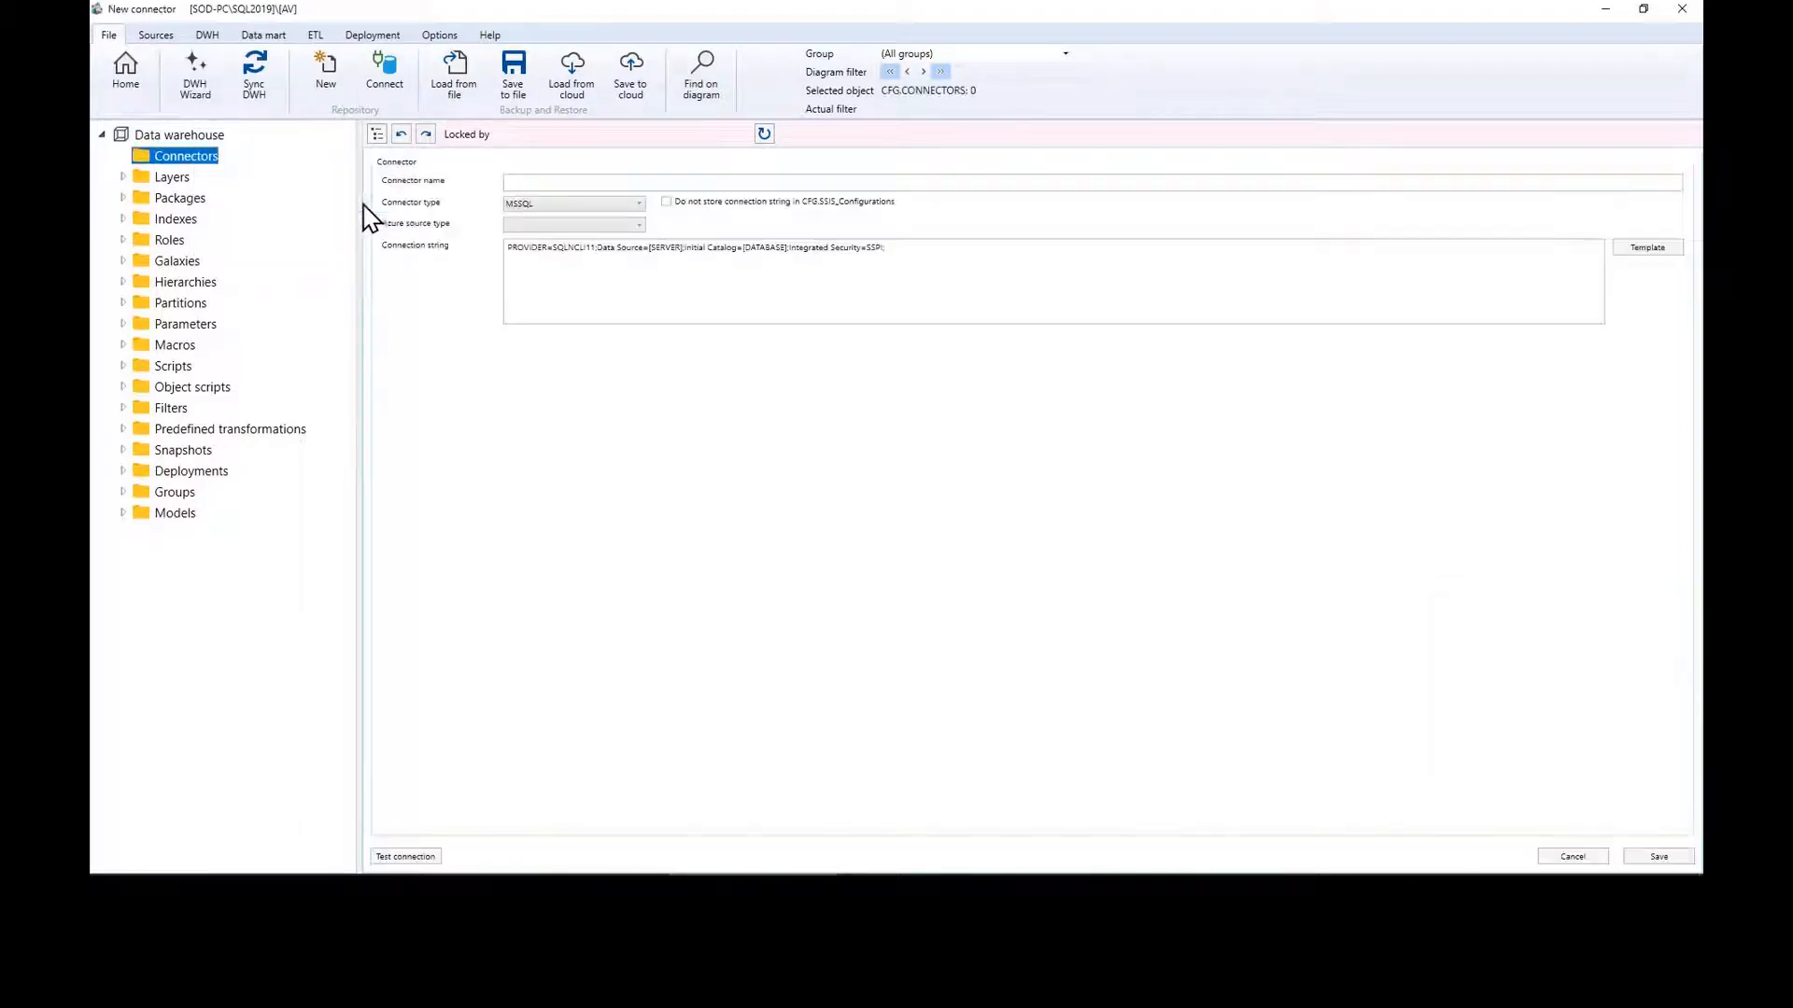
click(643, 183)
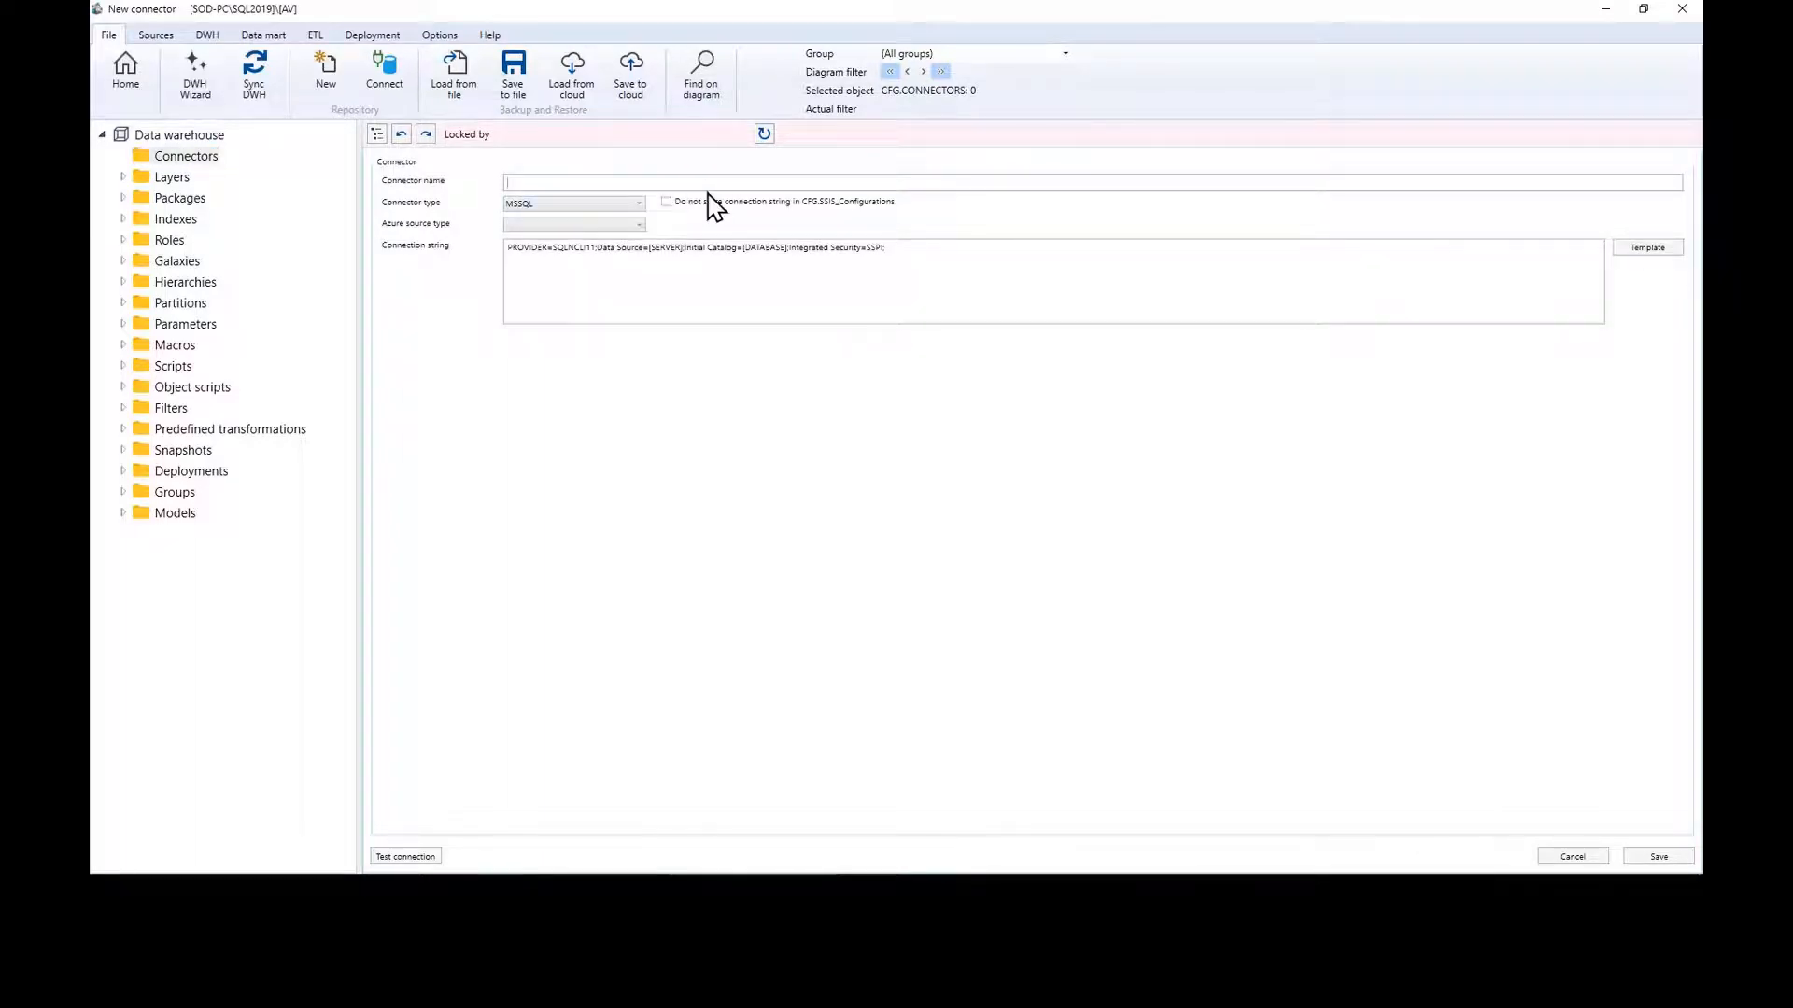
double_click(663, 249)
key(BackSpace)
key(BackSpace)
key(BackSpace)
key(BackSpace)
key(BackSpace)
key(BackSpace)
key(BackSpace)
key(BackSpace)
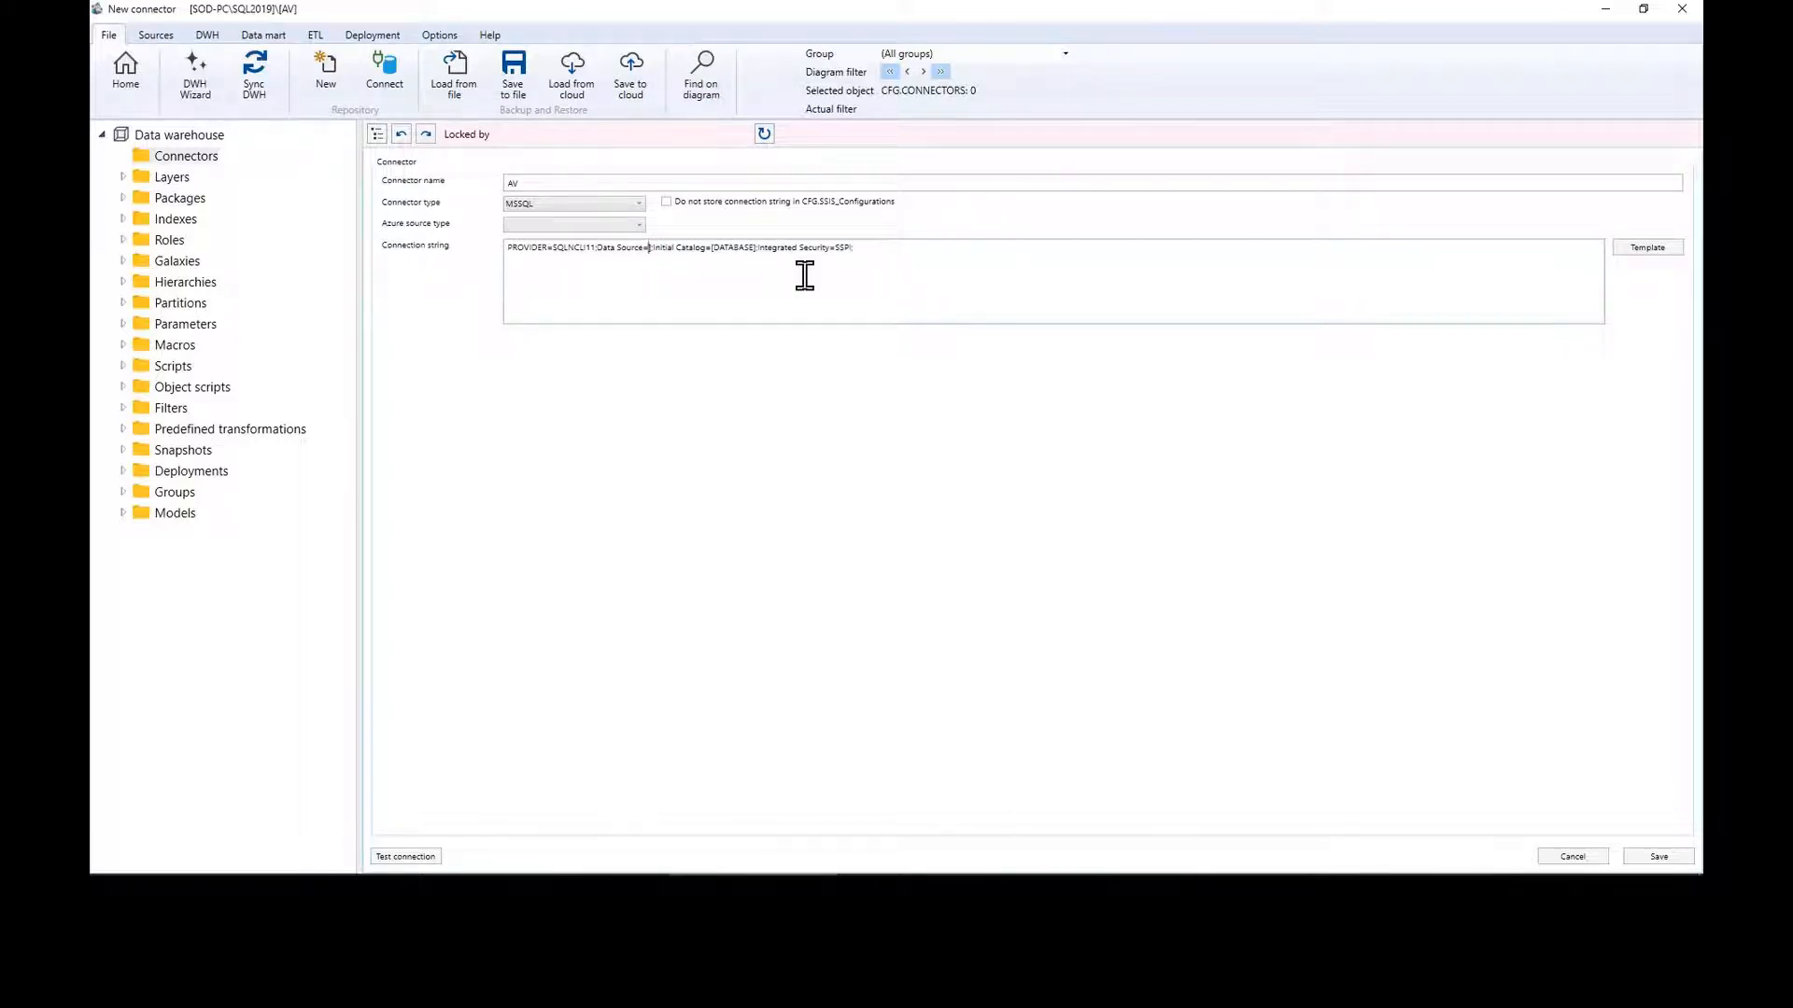
text(SOD-PC\SQL2019)
double_click(796, 247)
key(BackSpace)
key(BackSpace)
key(Delete)
text(Adventur)
text(eWorks20)
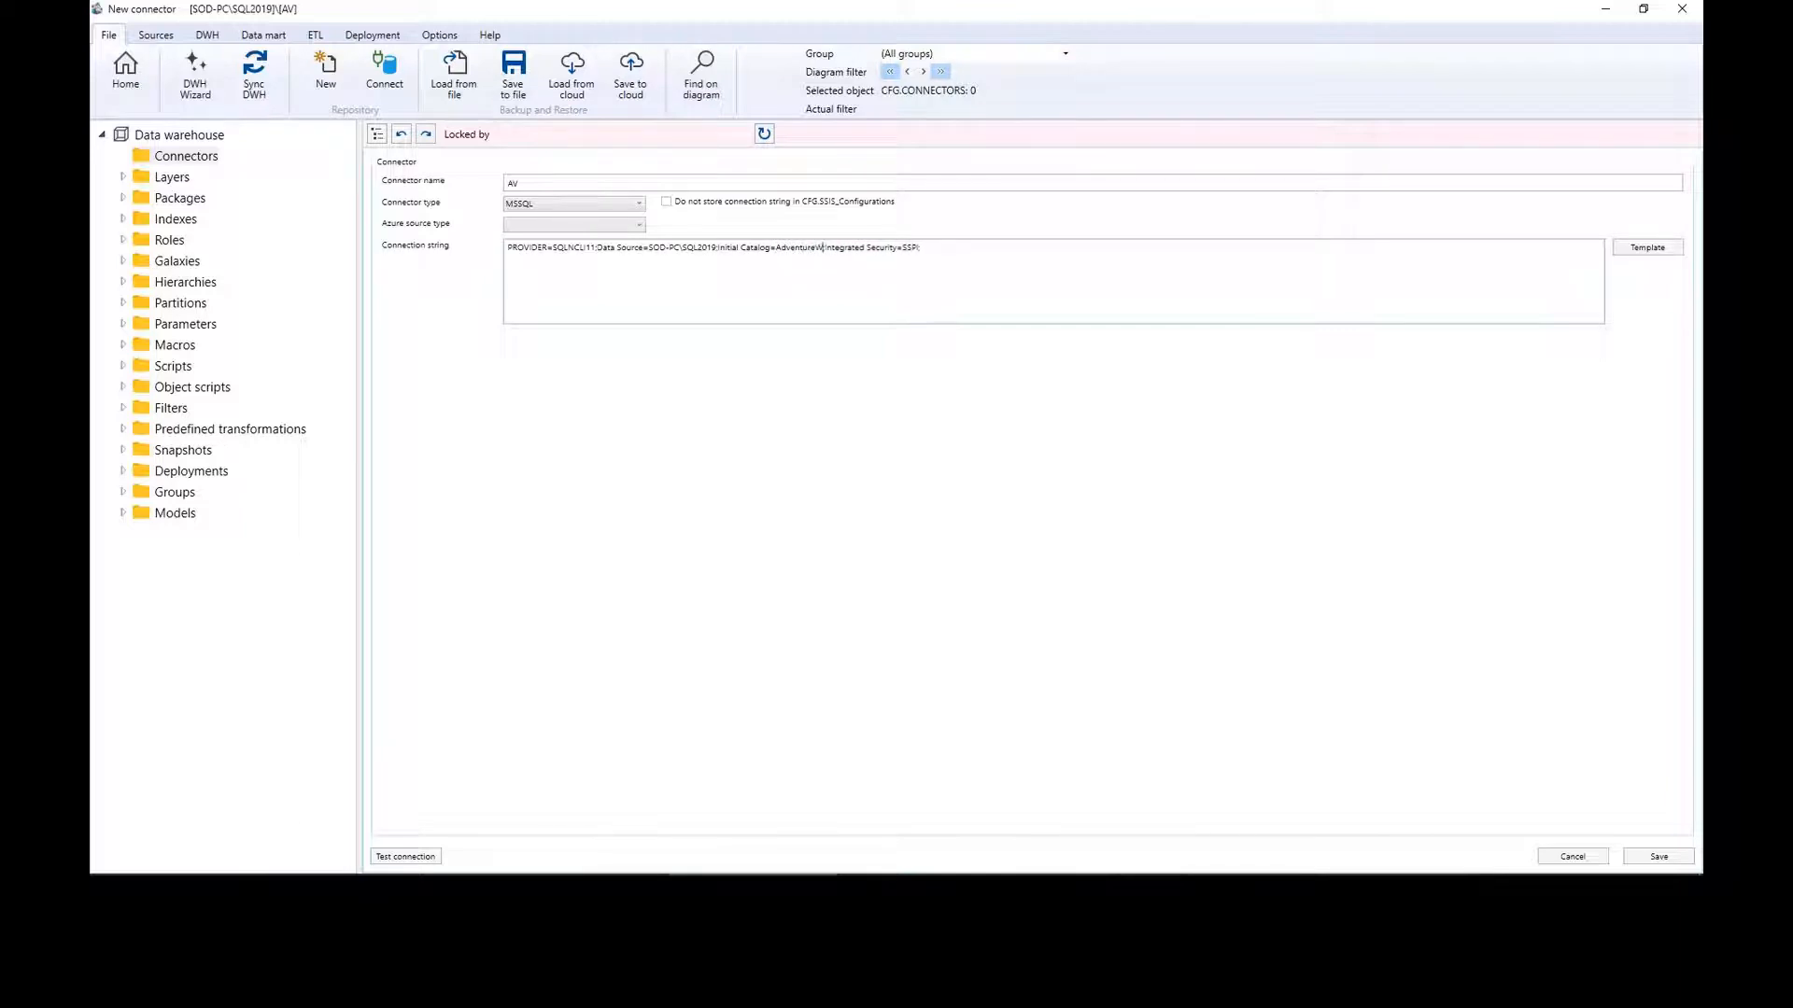
text(16)
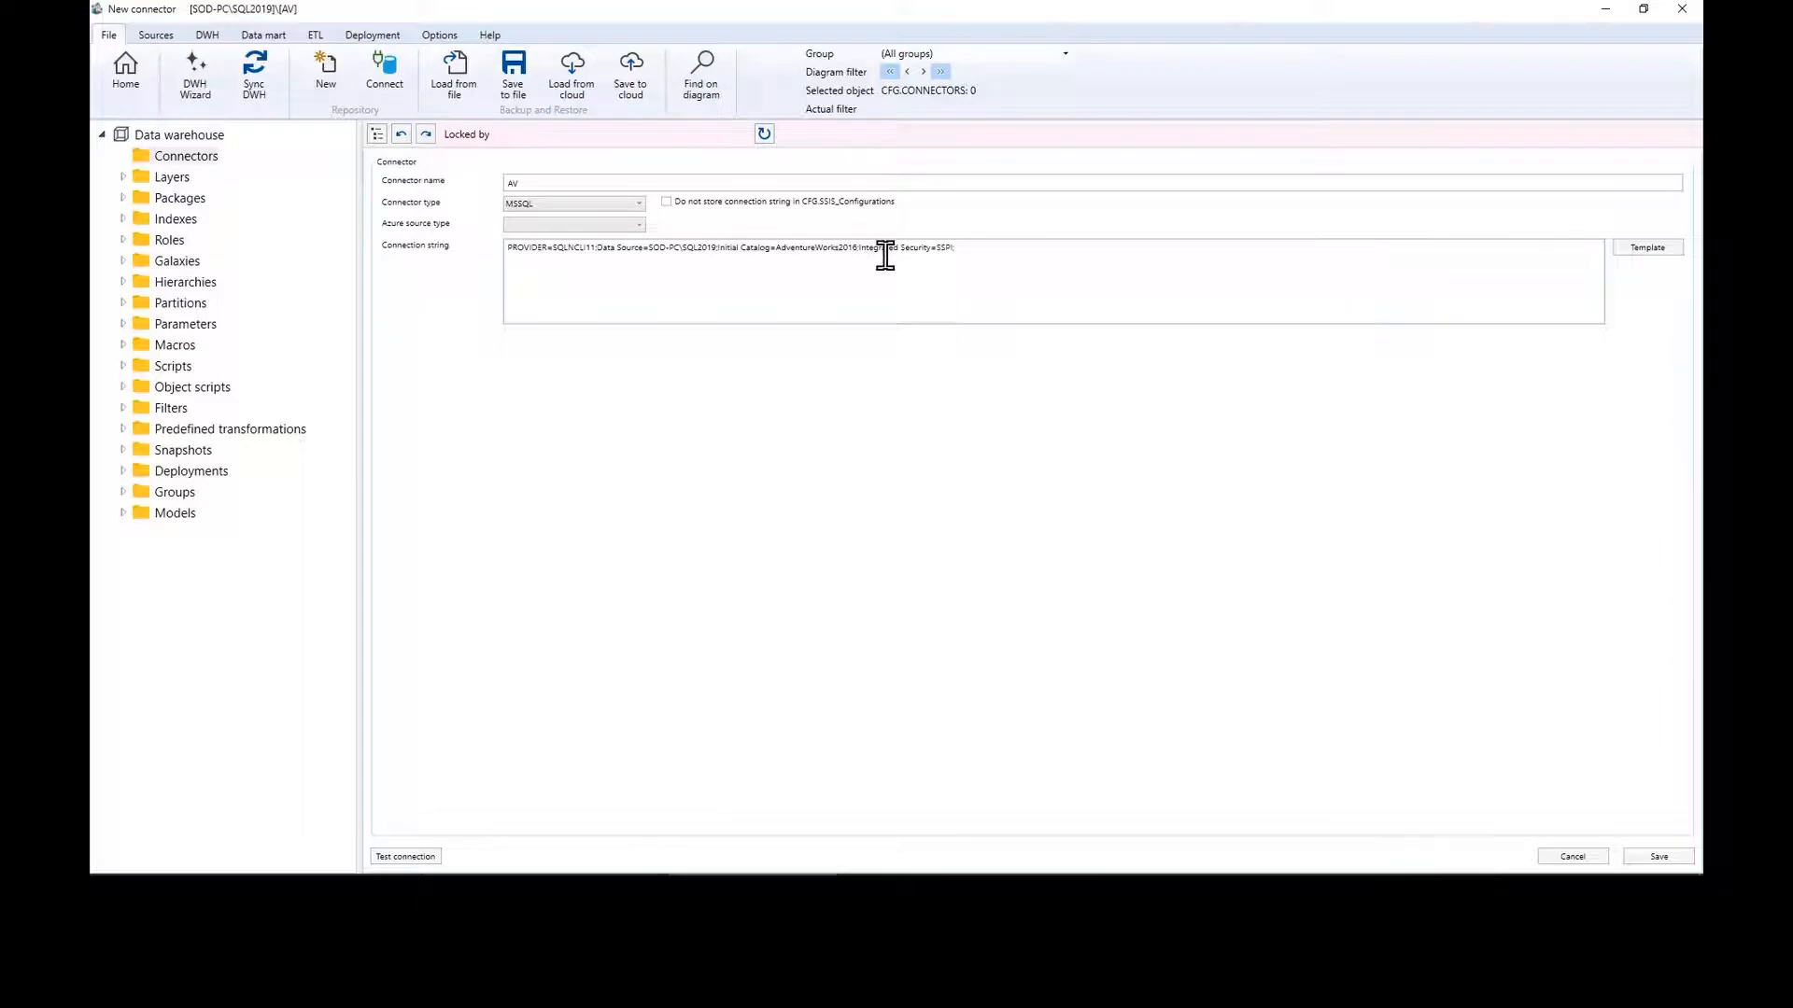
Step: Set the Azure source type to SqlServer, save the connector and test its connection successfully
click(639, 227)
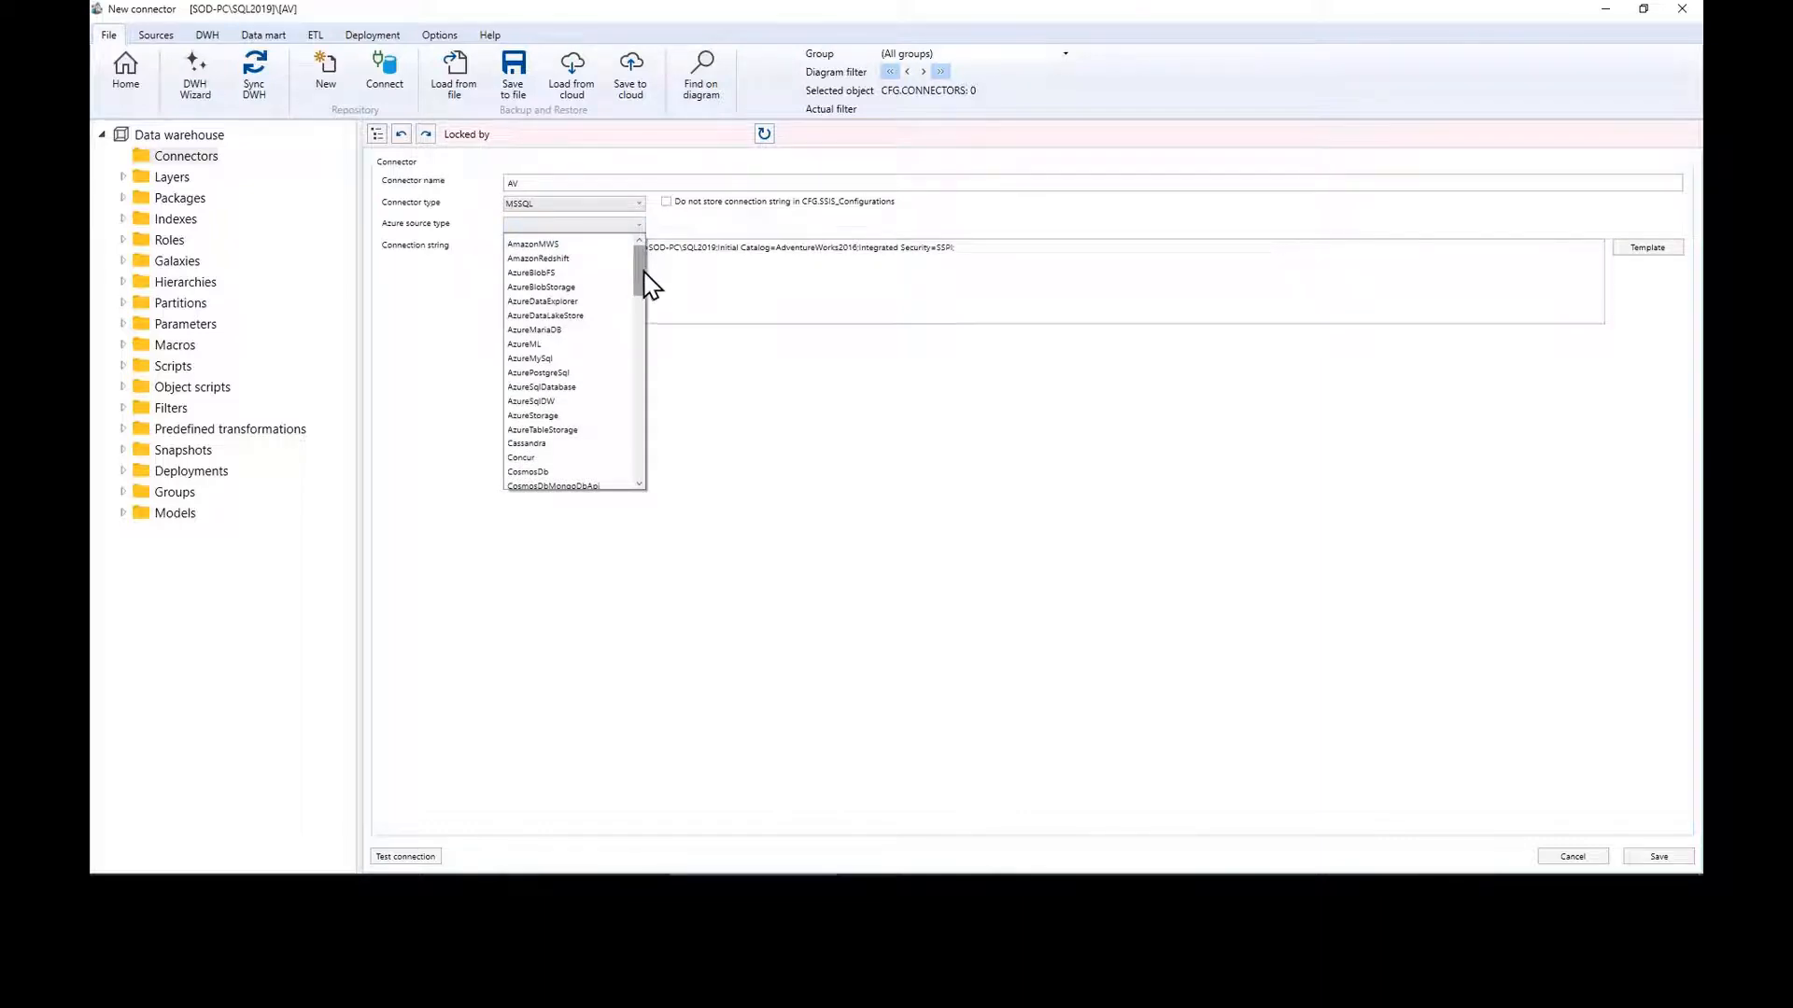
click(644, 273)
drag(642, 277, 648, 442)
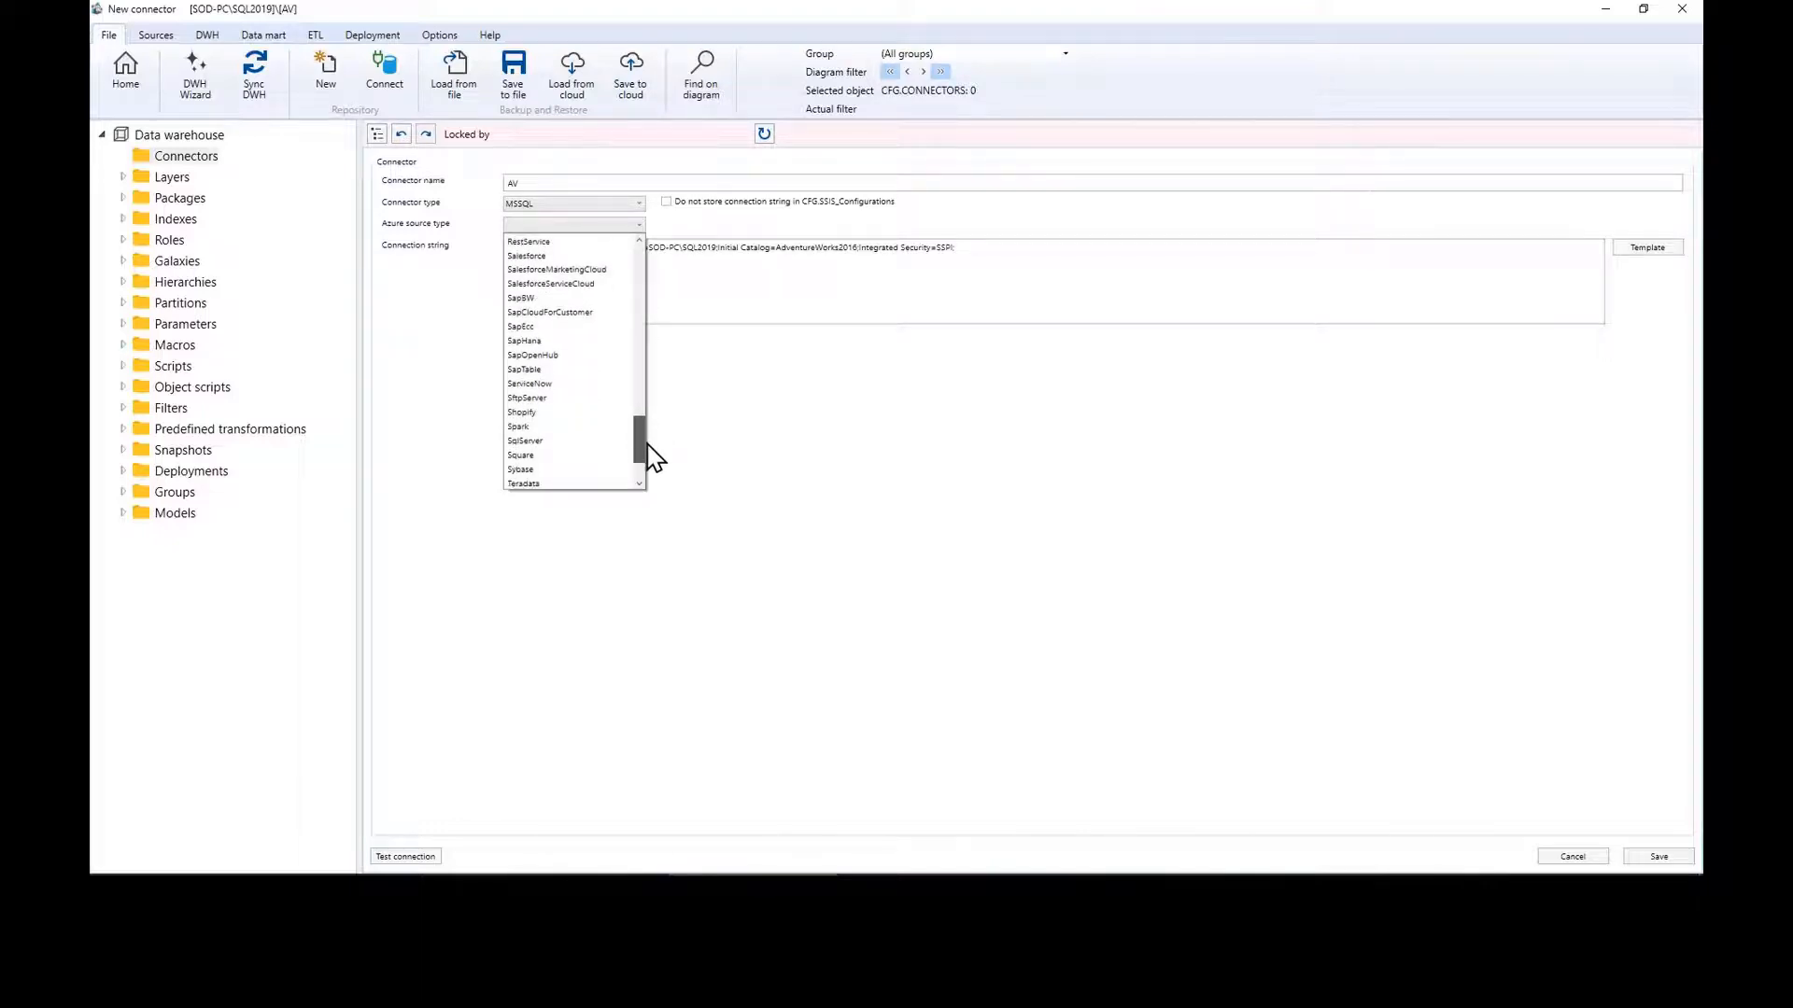
click(557, 455)
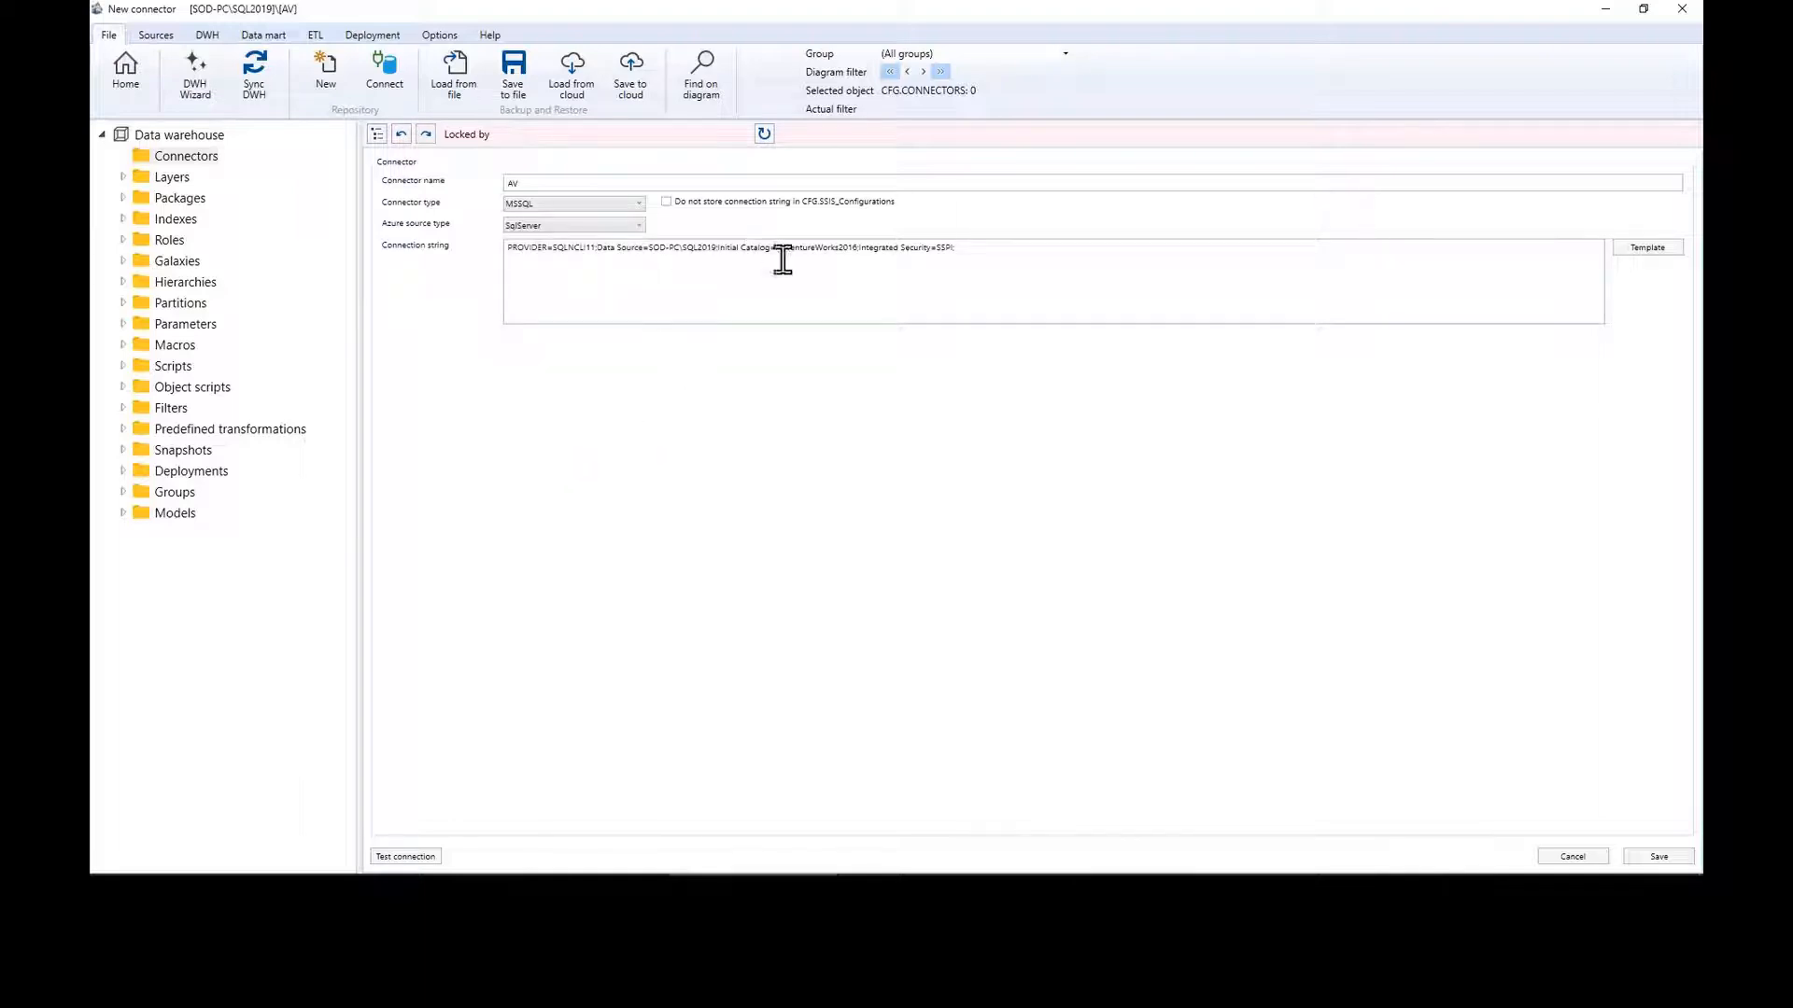
click(1014, 260)
click(1671, 856)
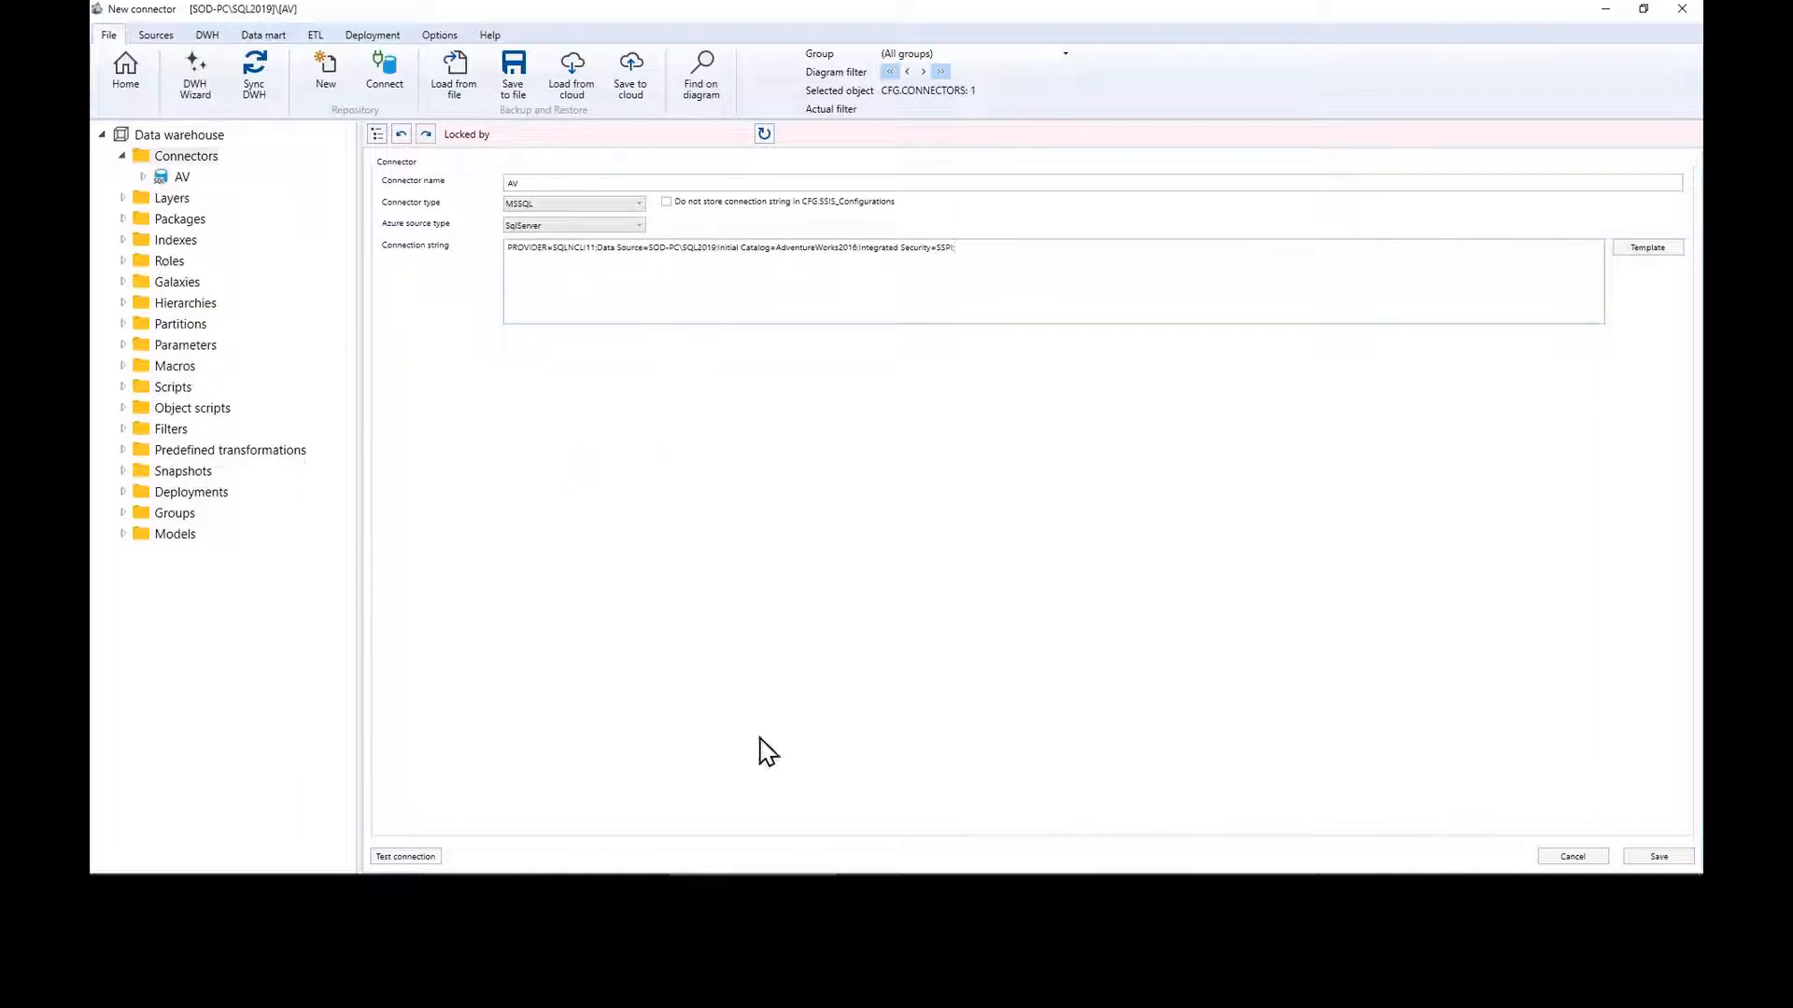
click(403, 856)
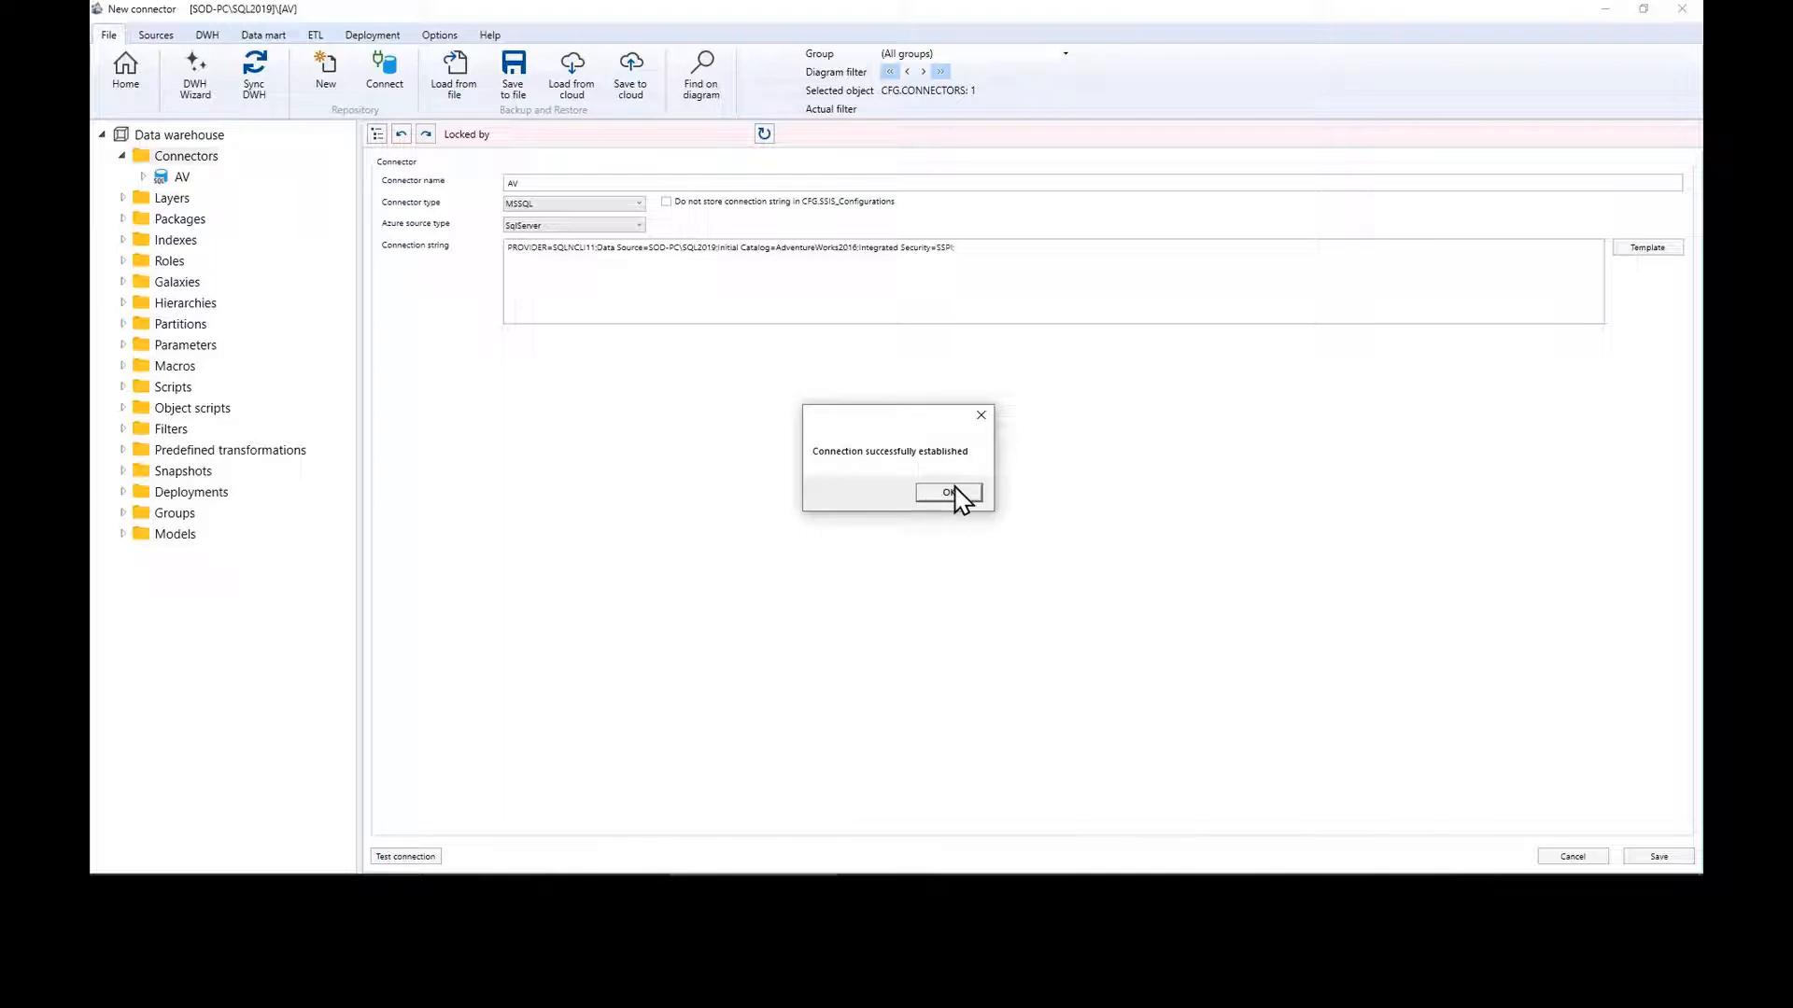
click(954, 495)
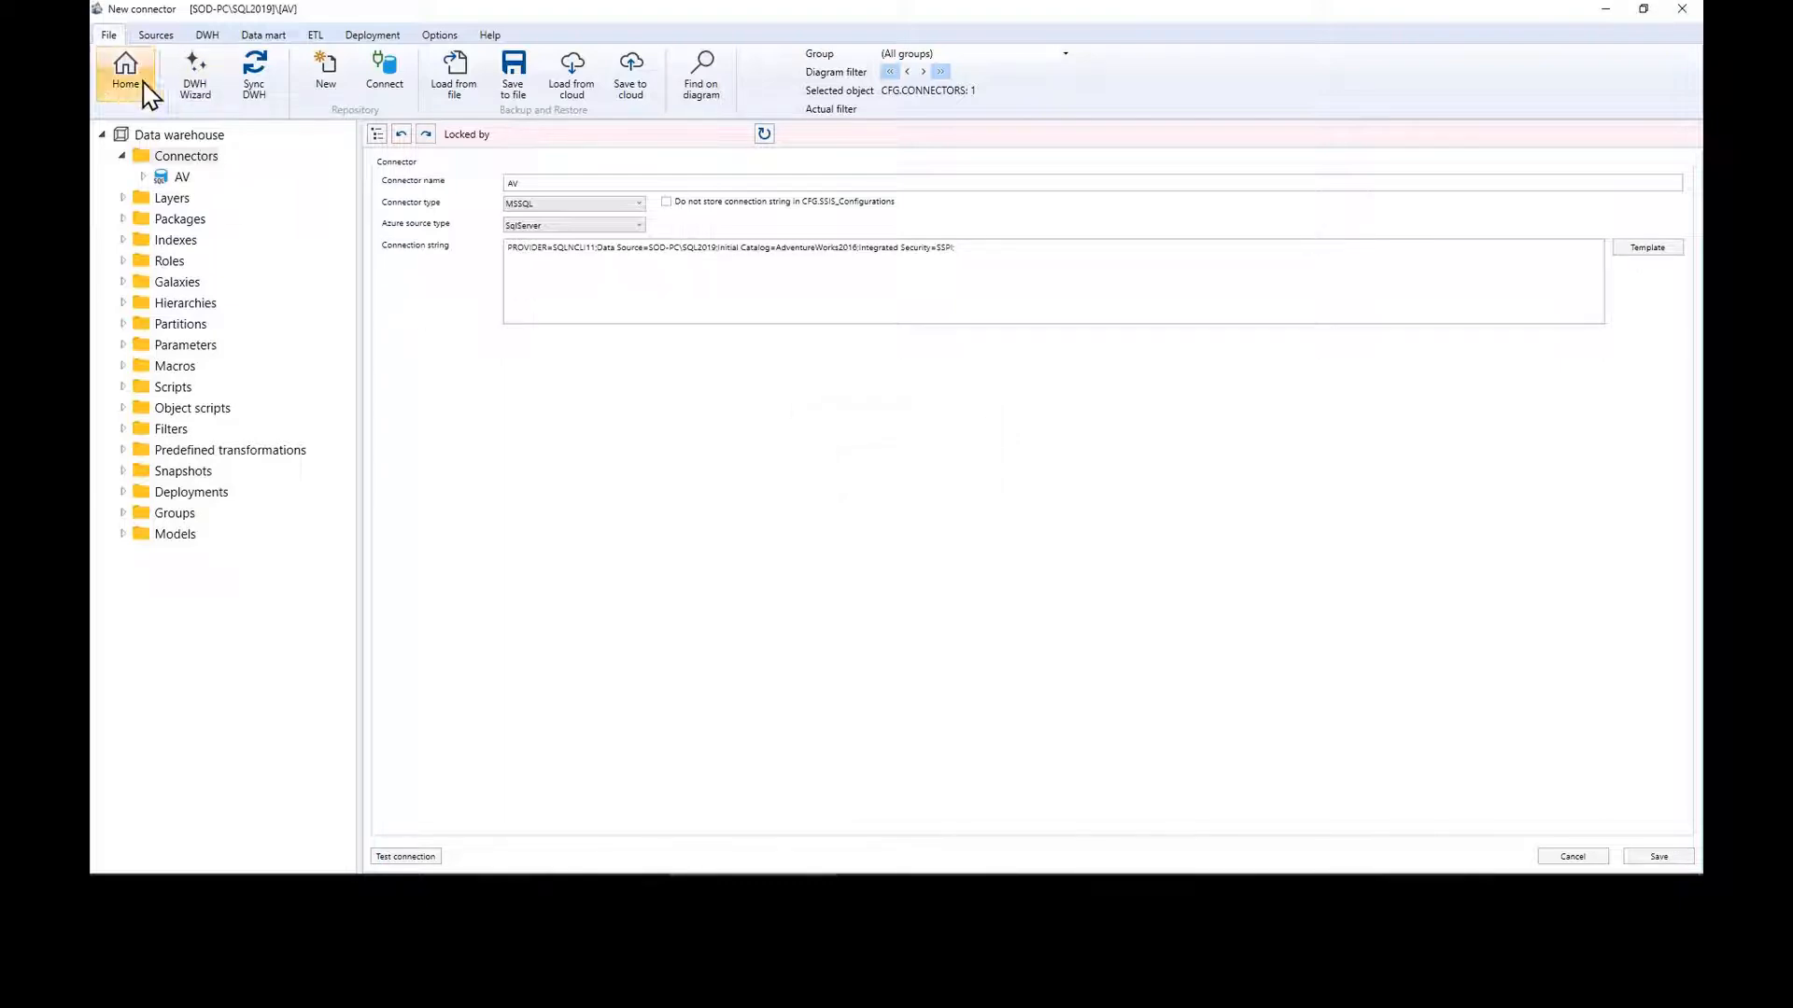
click(140, 82)
Step: In the DWH Wizard, add the HumanResources tables Department through JobCandidate, excluding the Employee_Temporal tables
right_click(190, 186)
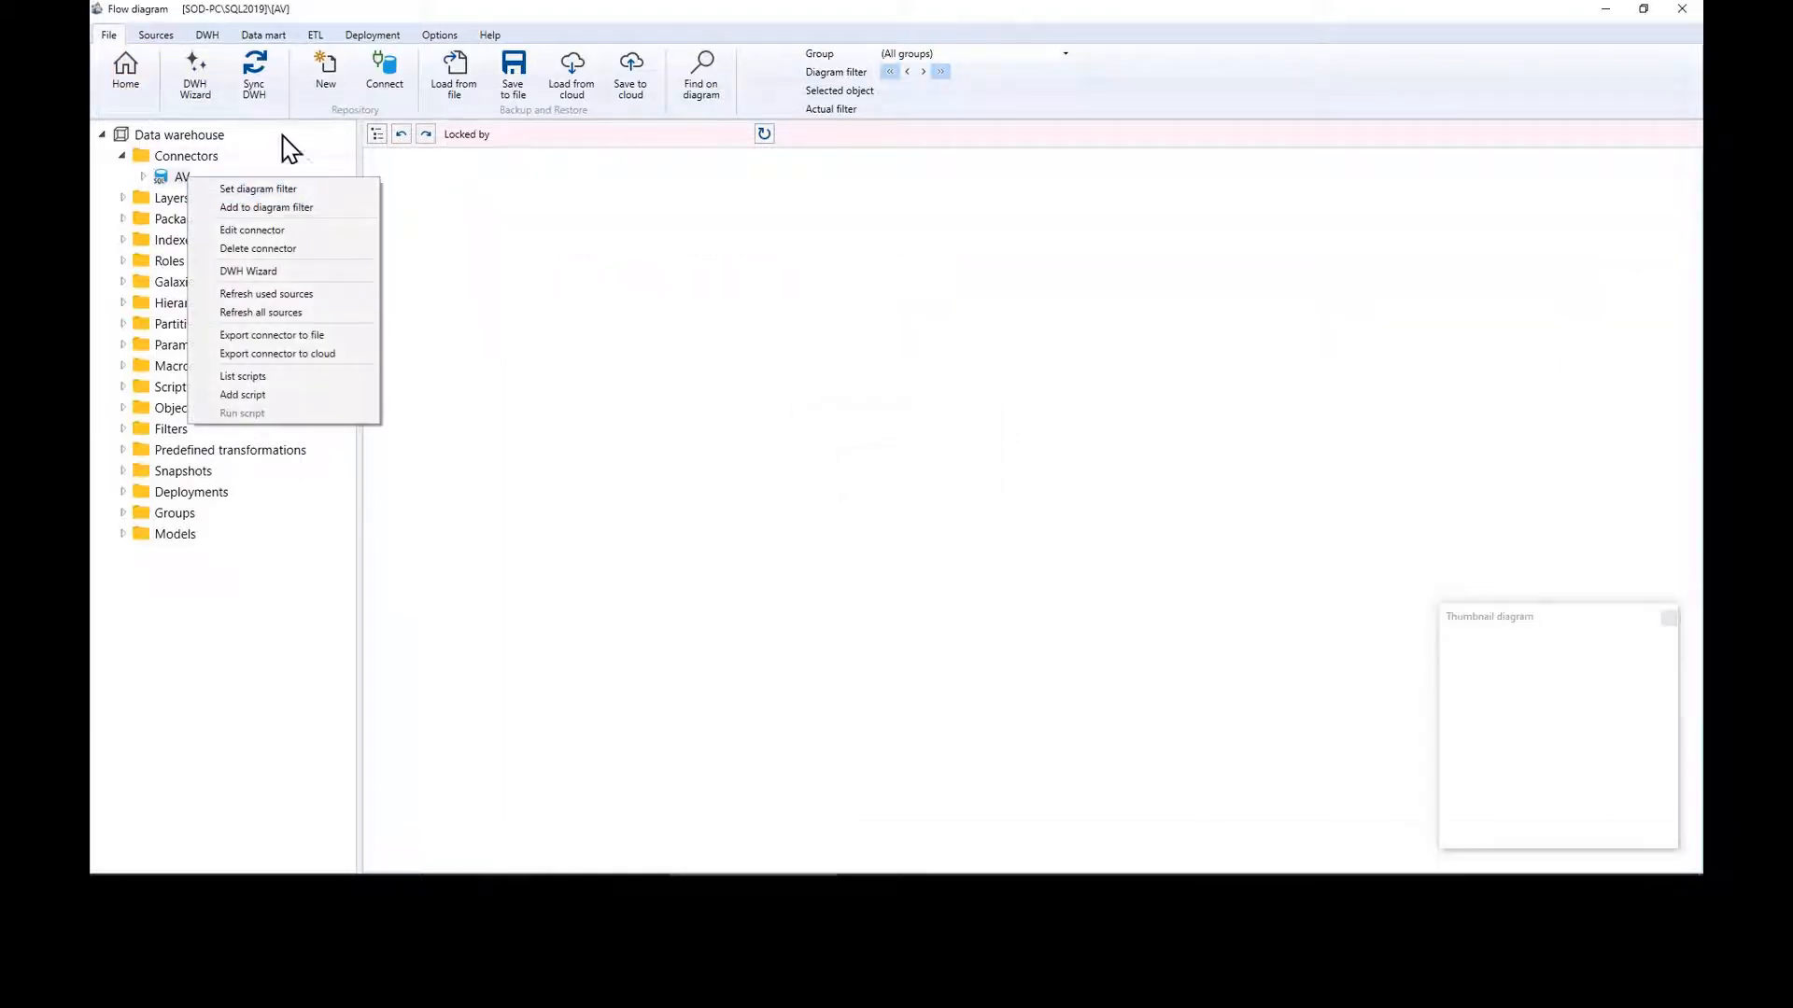
click(280, 271)
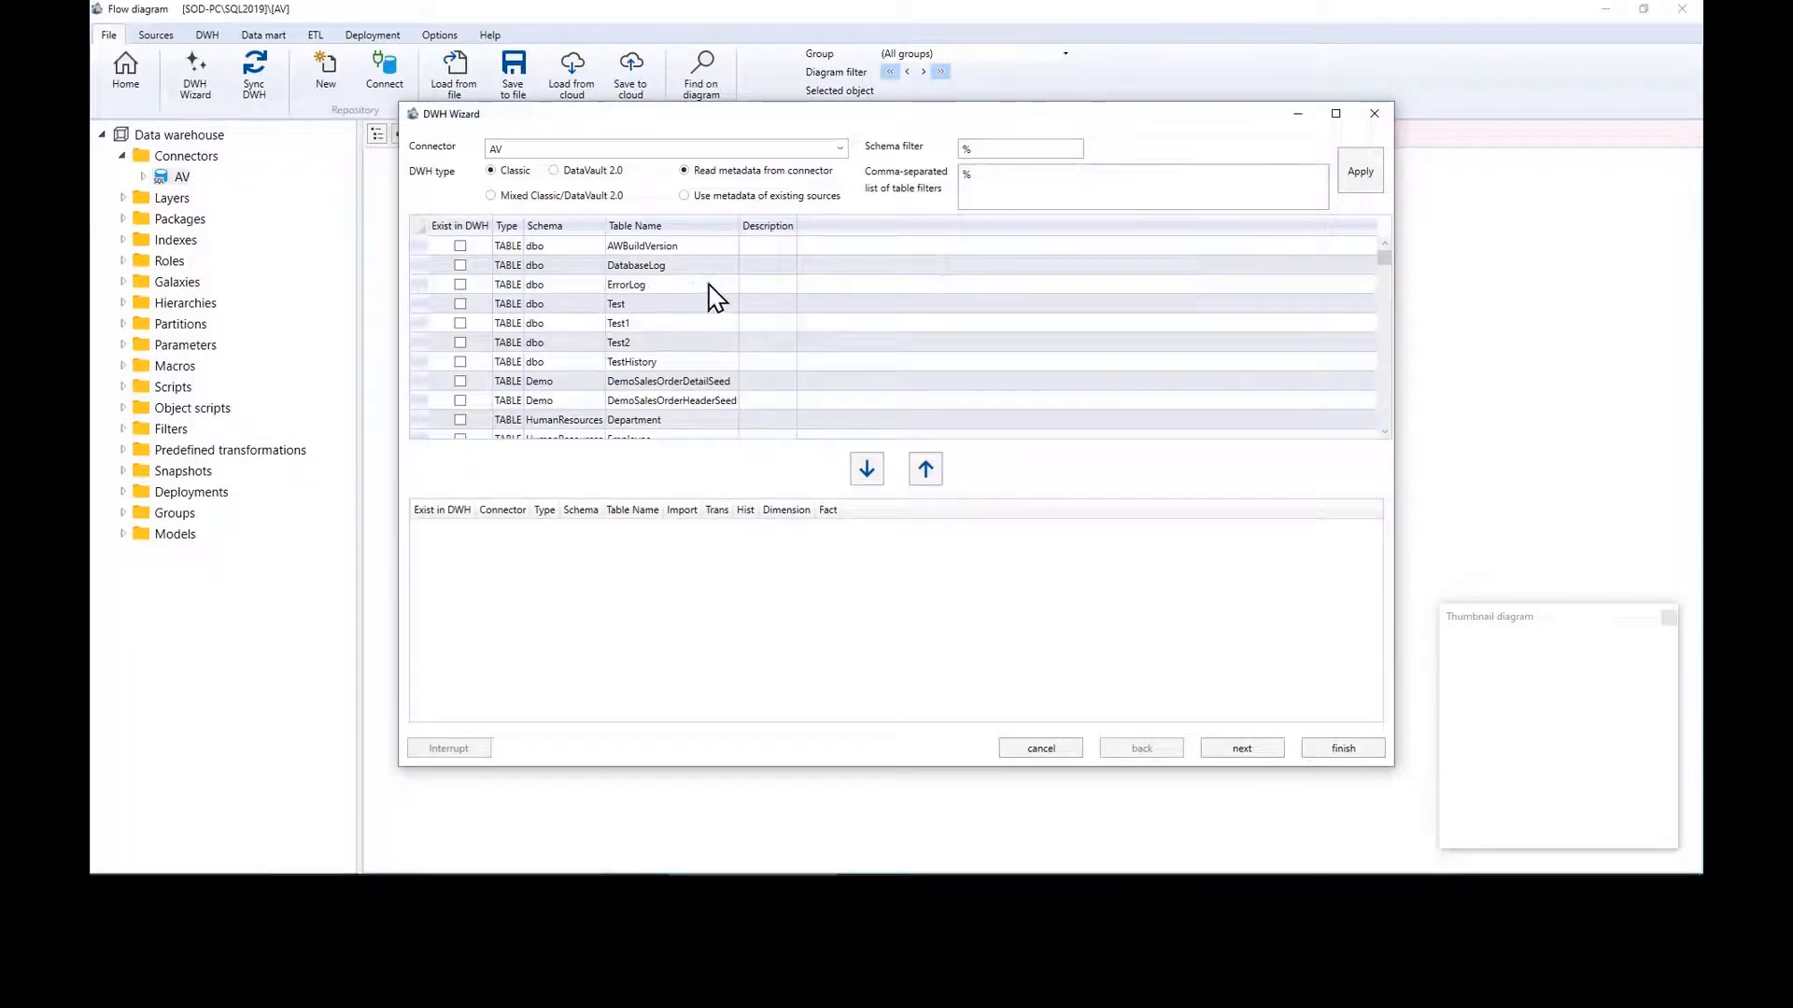
scroll(1248, 361, down, 2)
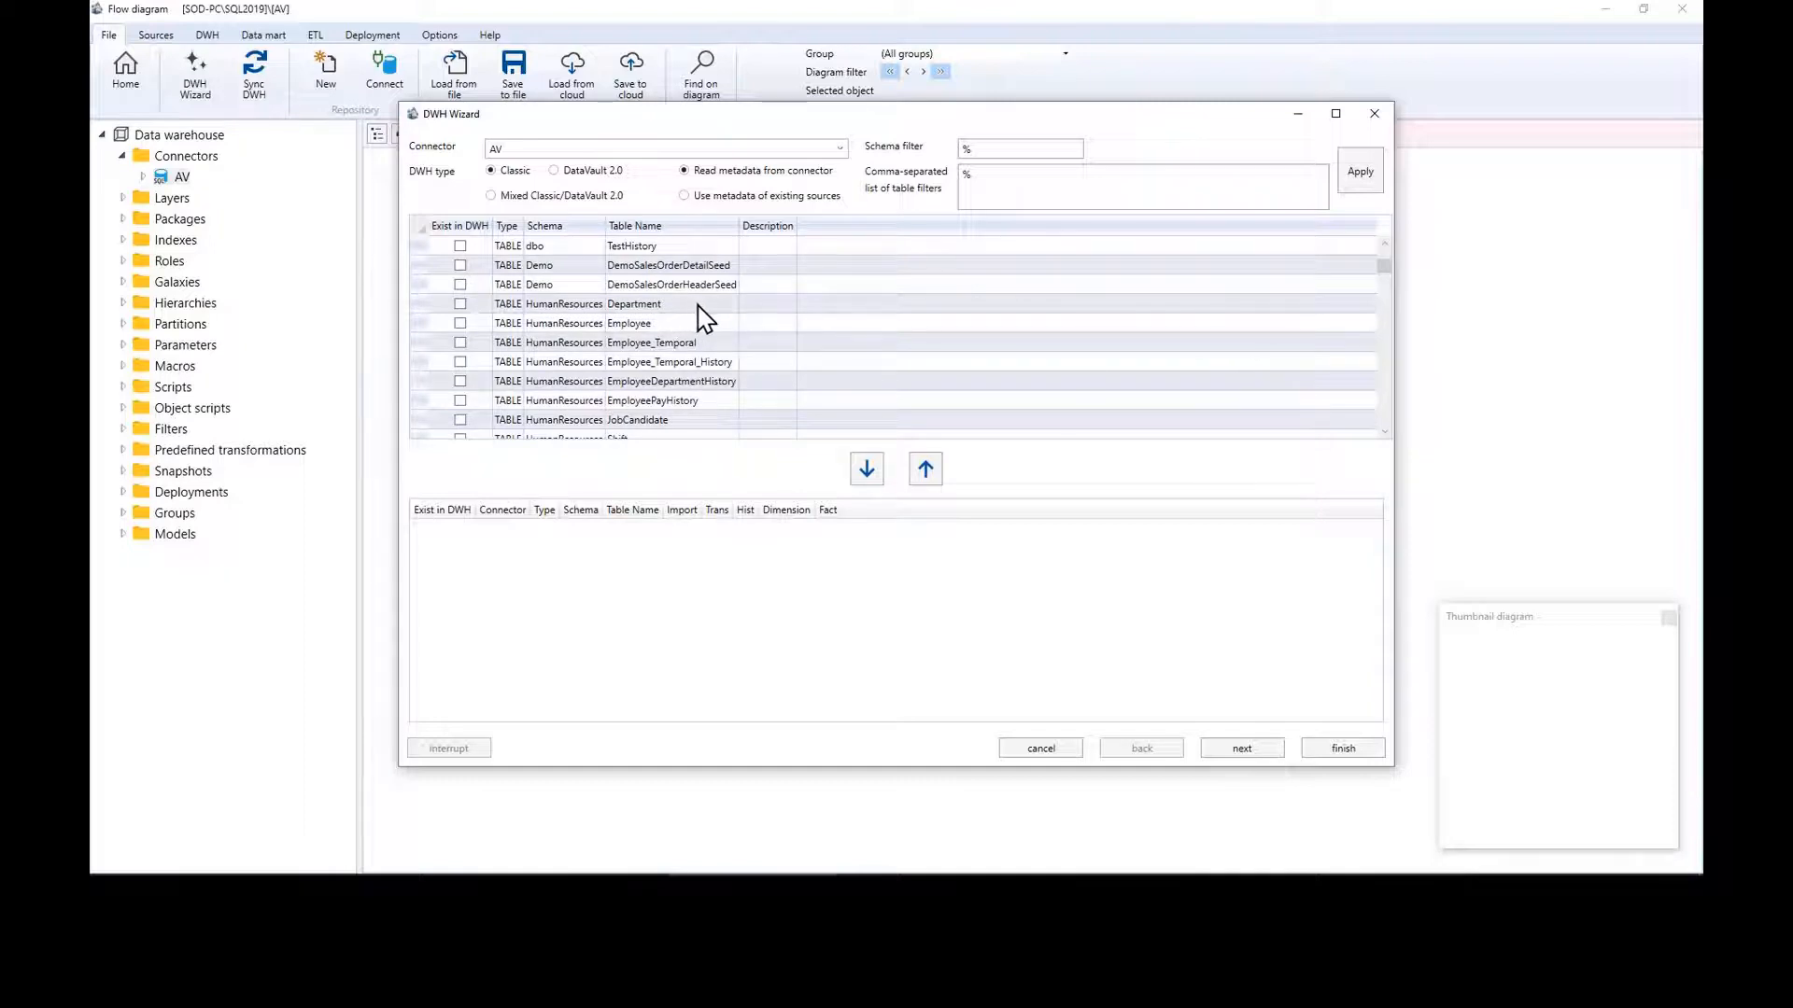
click(693, 305)
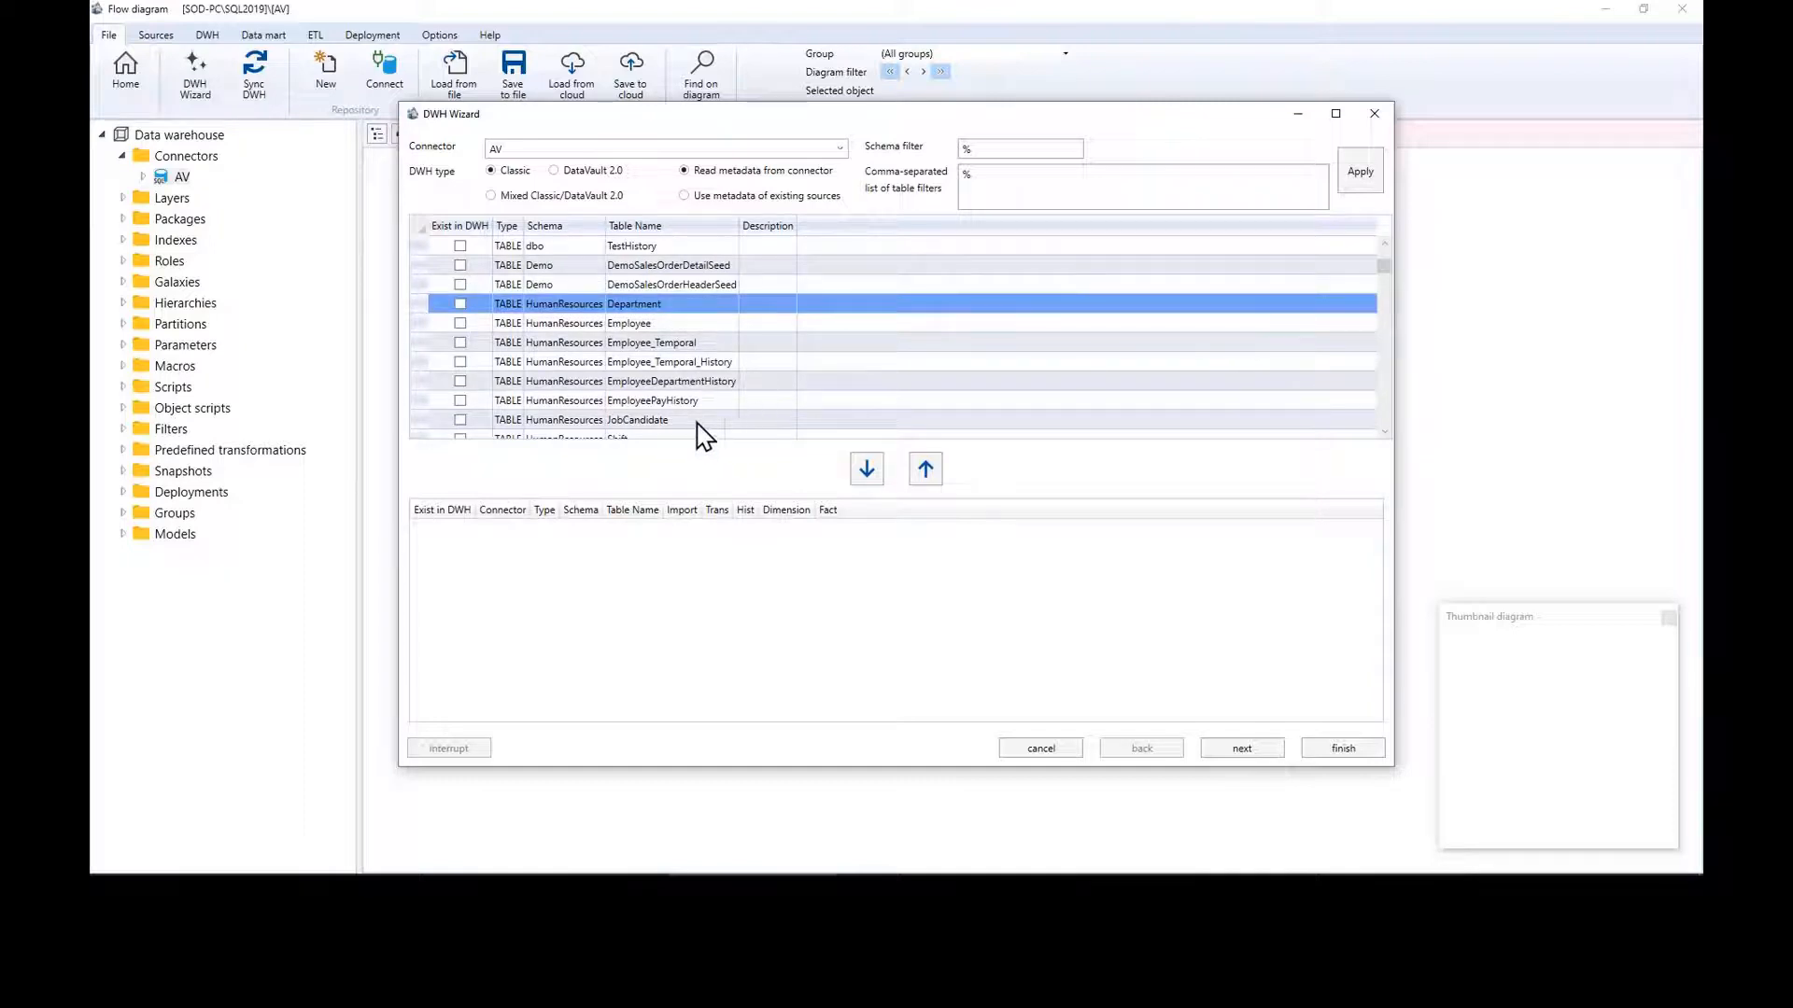
shift+click(701, 420)
ctrl+click(693, 341)
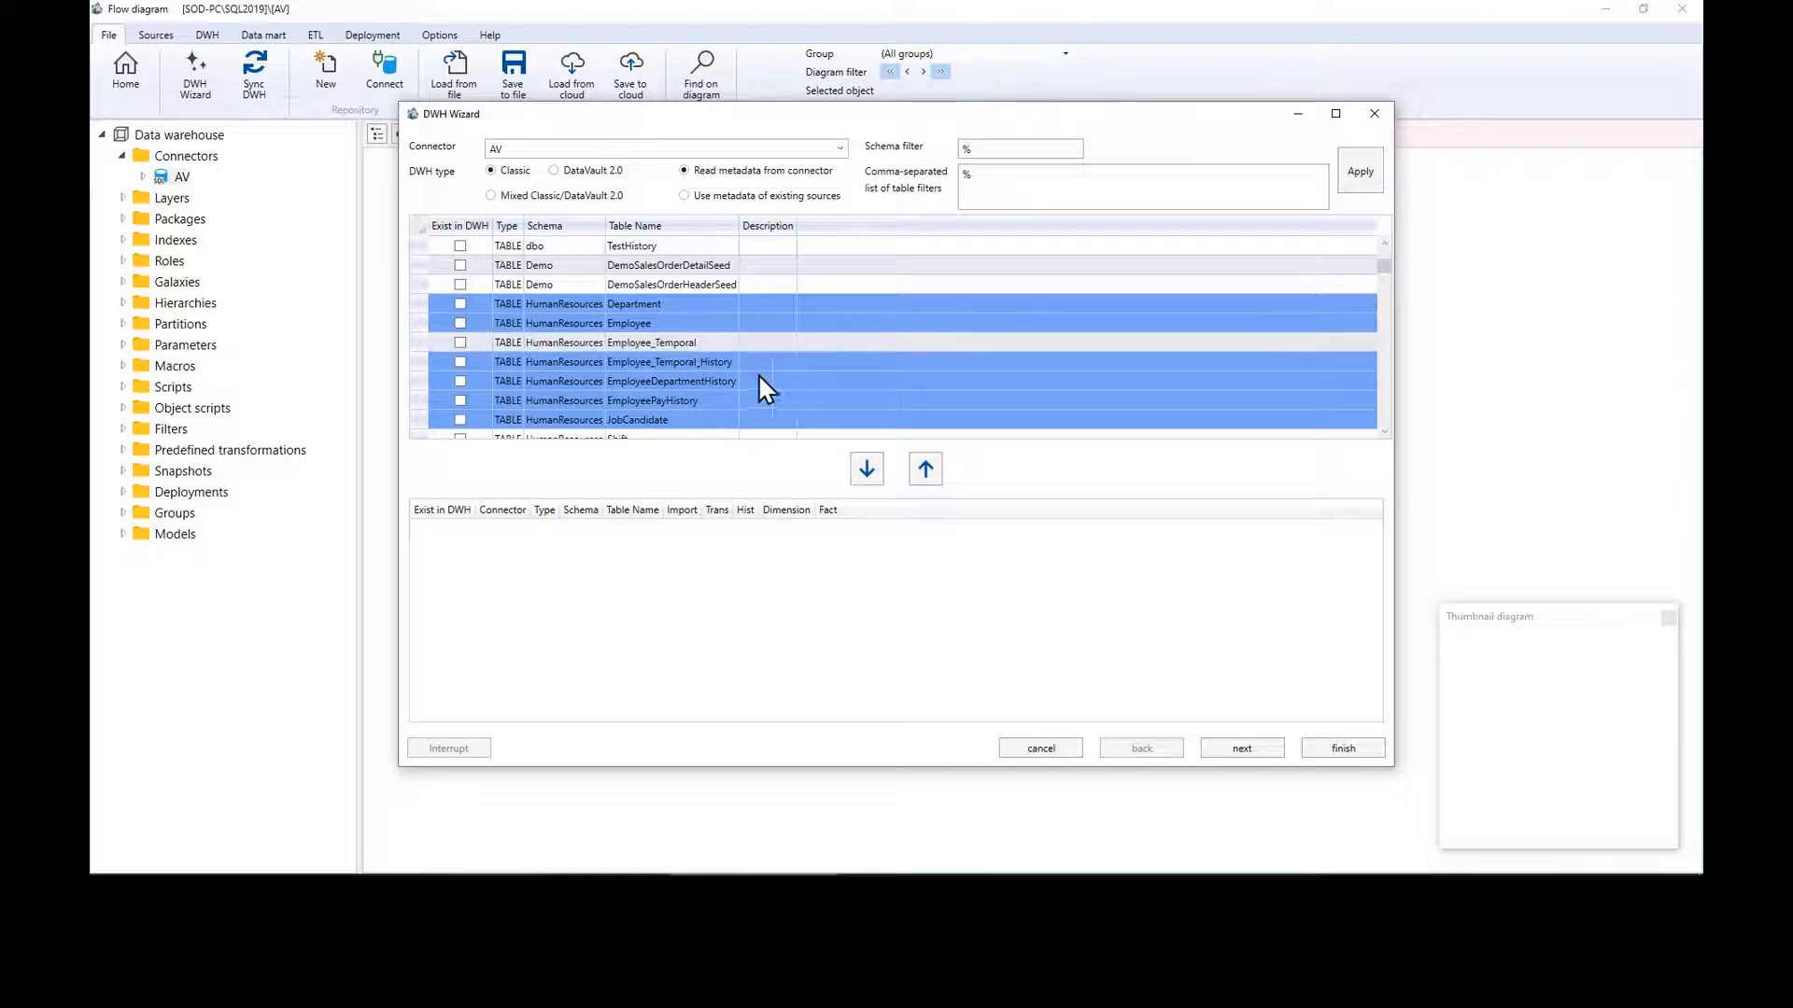
ctrl+click(732, 362)
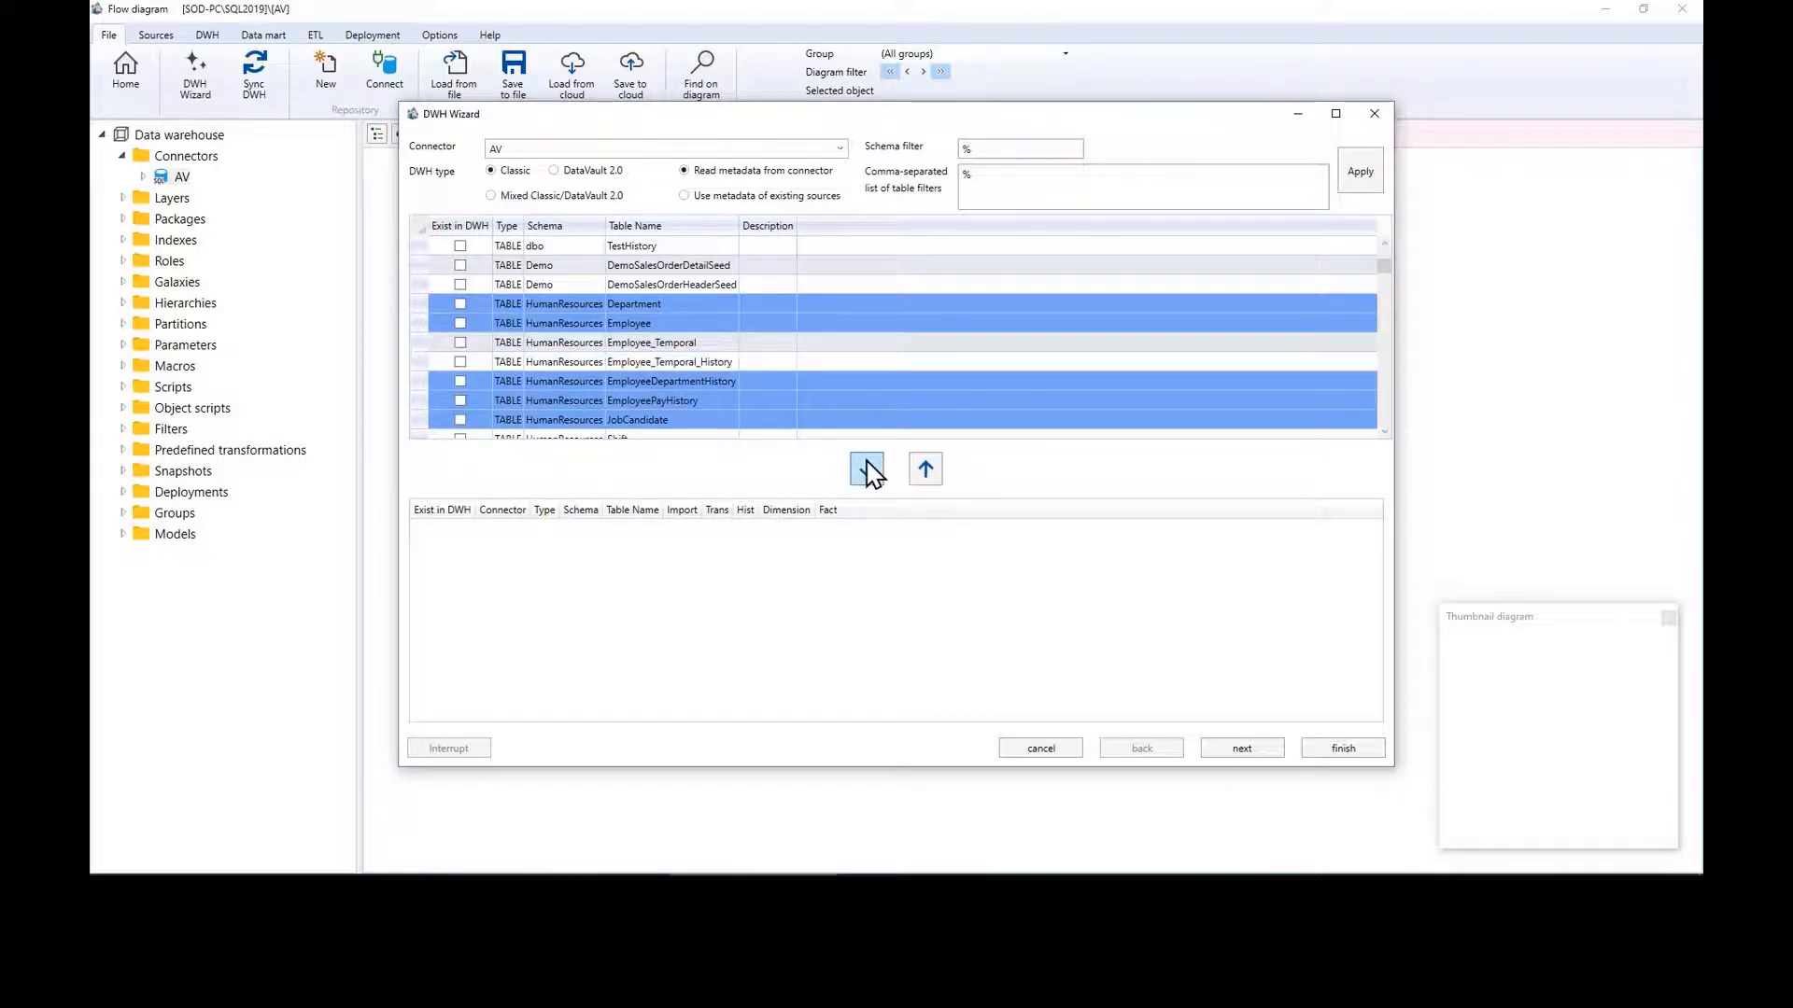
click(867, 470)
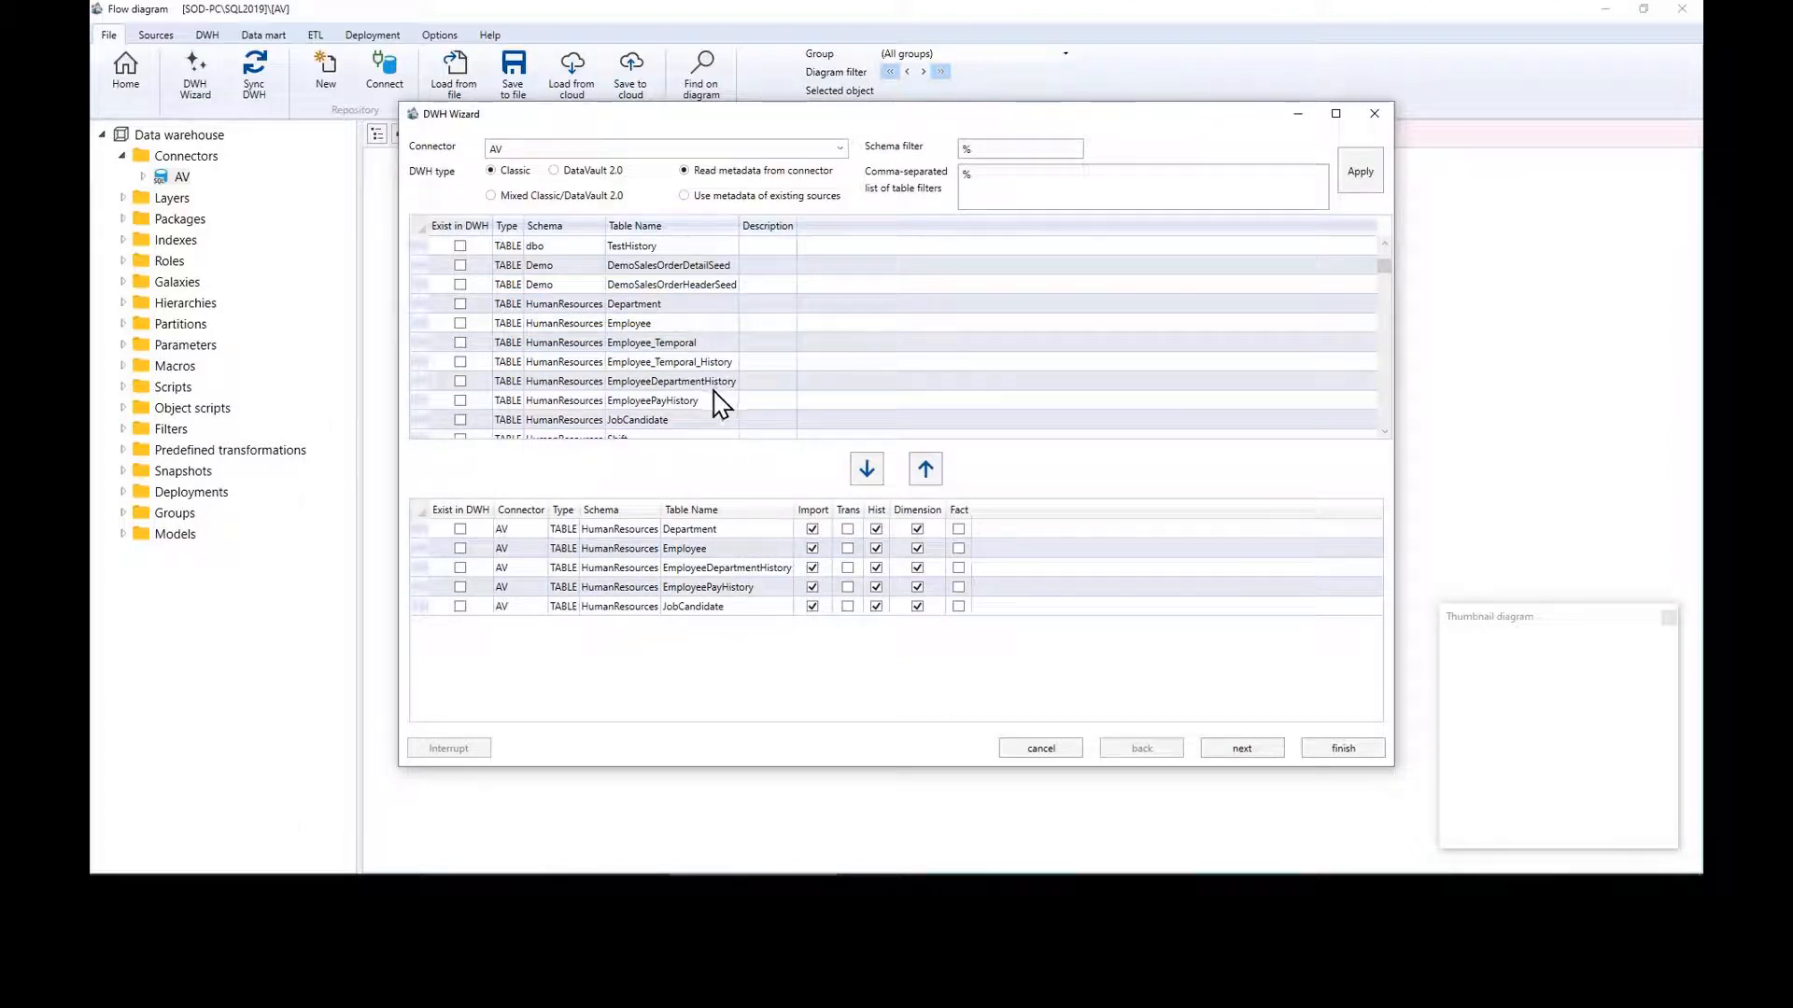
Step: Add the Shift table and mark EmployeeDepartmentHistory, EmployeePayHistory and JobCandidate as facts
click(665, 436)
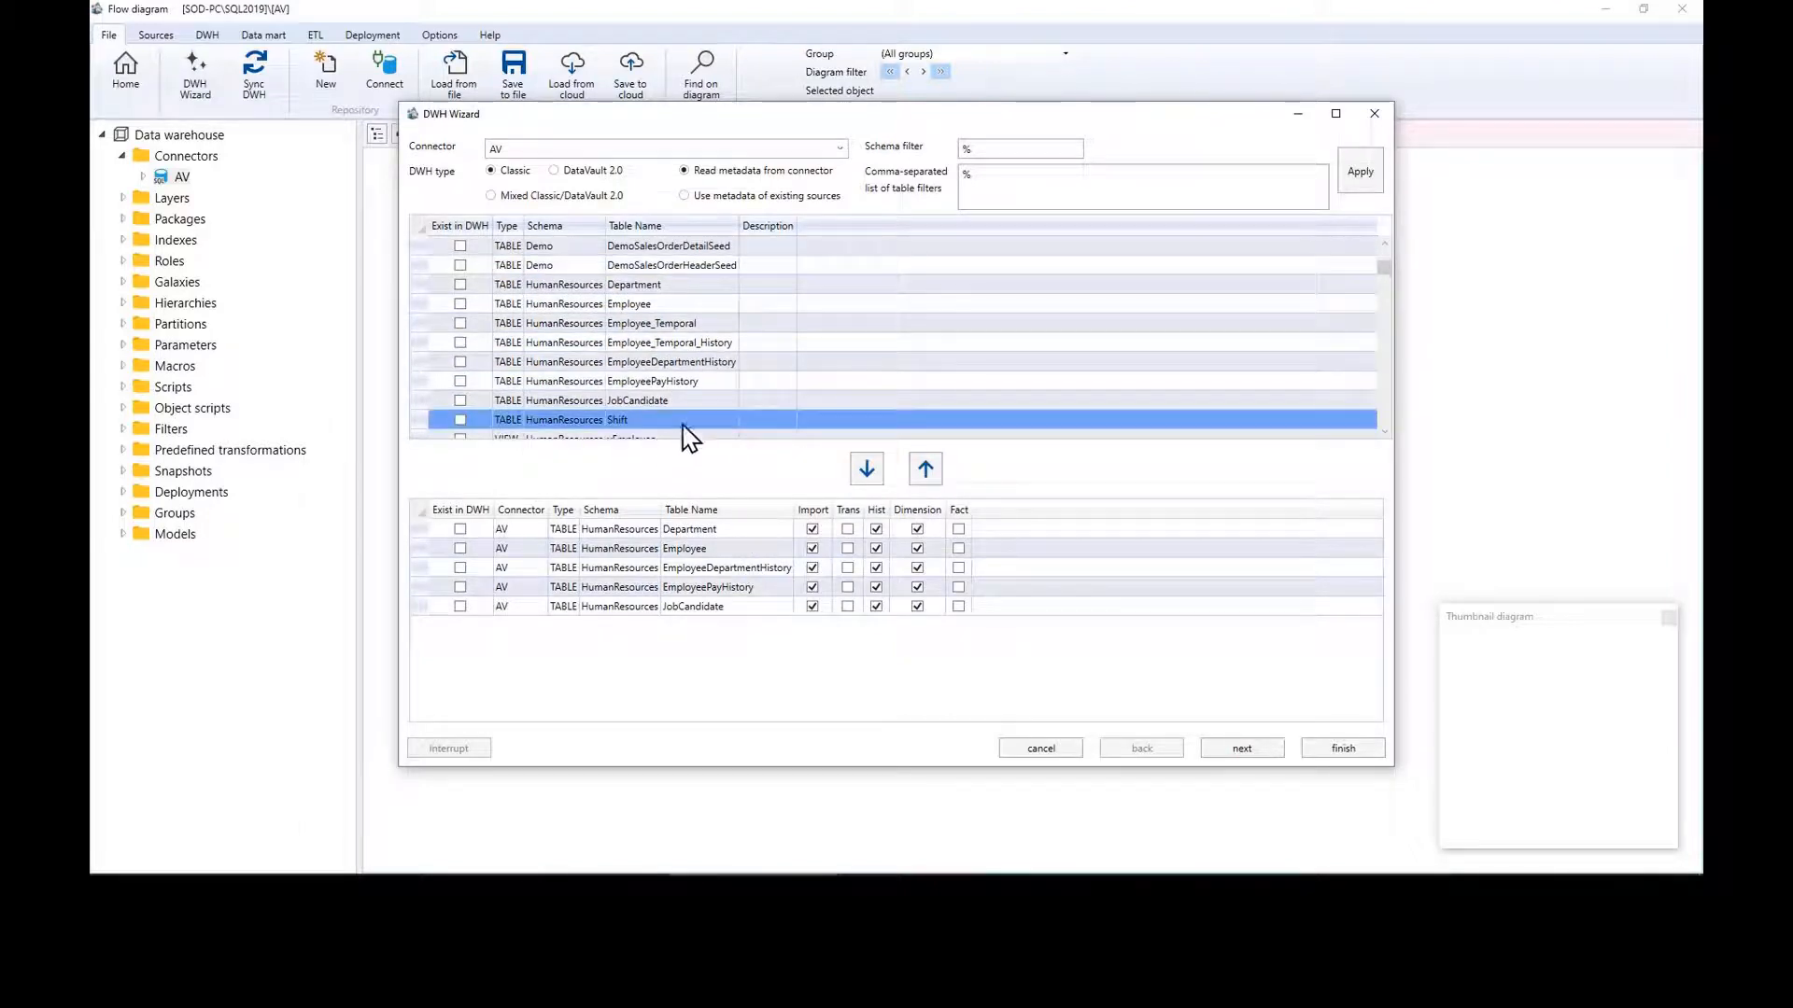
click(864, 474)
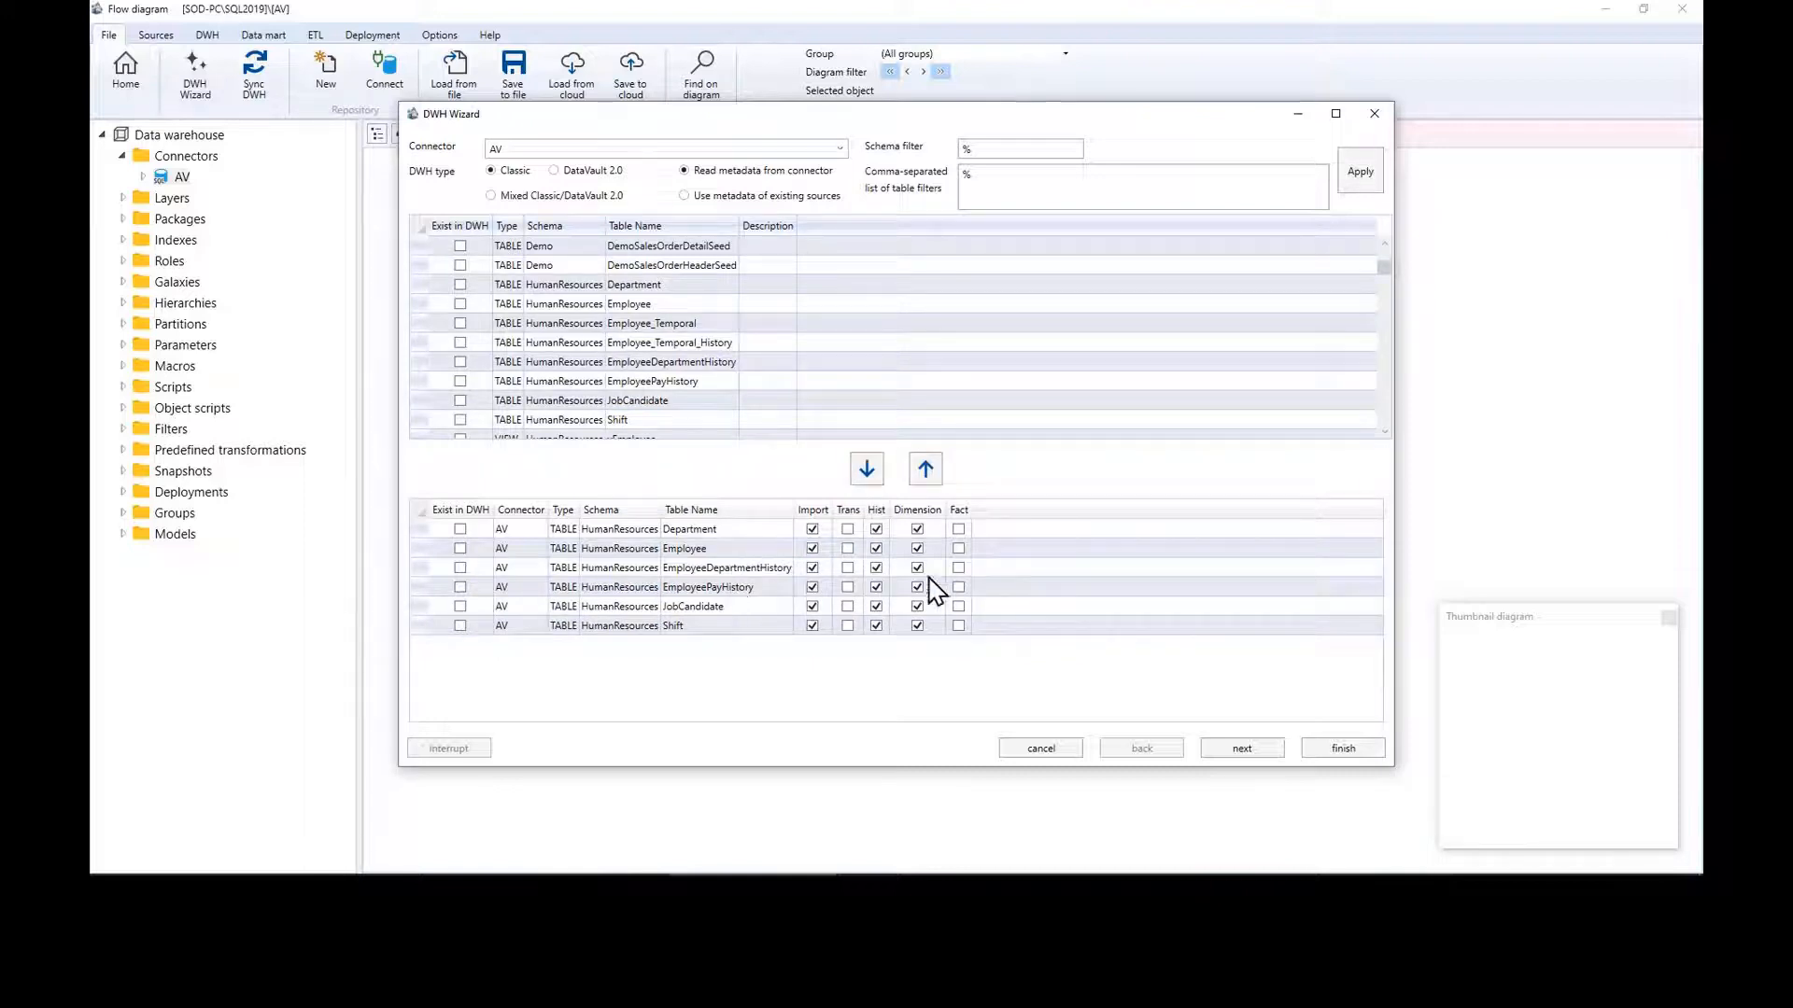
click(961, 551)
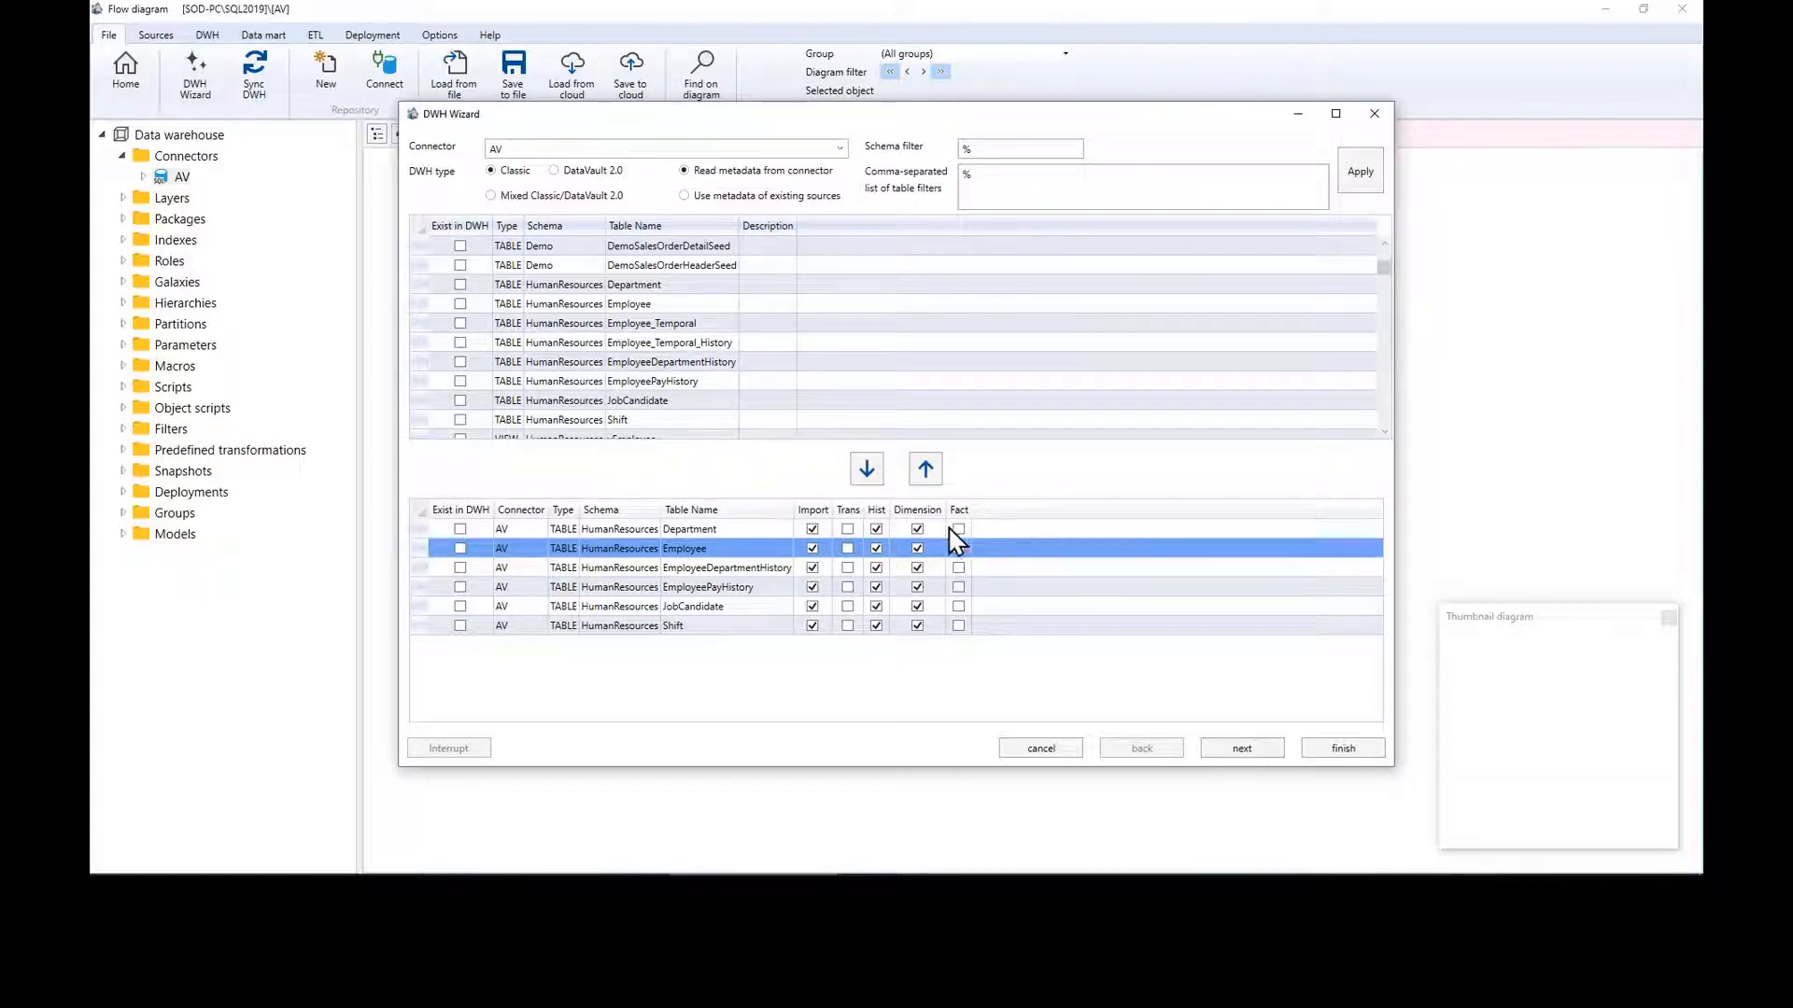
click(959, 567)
click(959, 587)
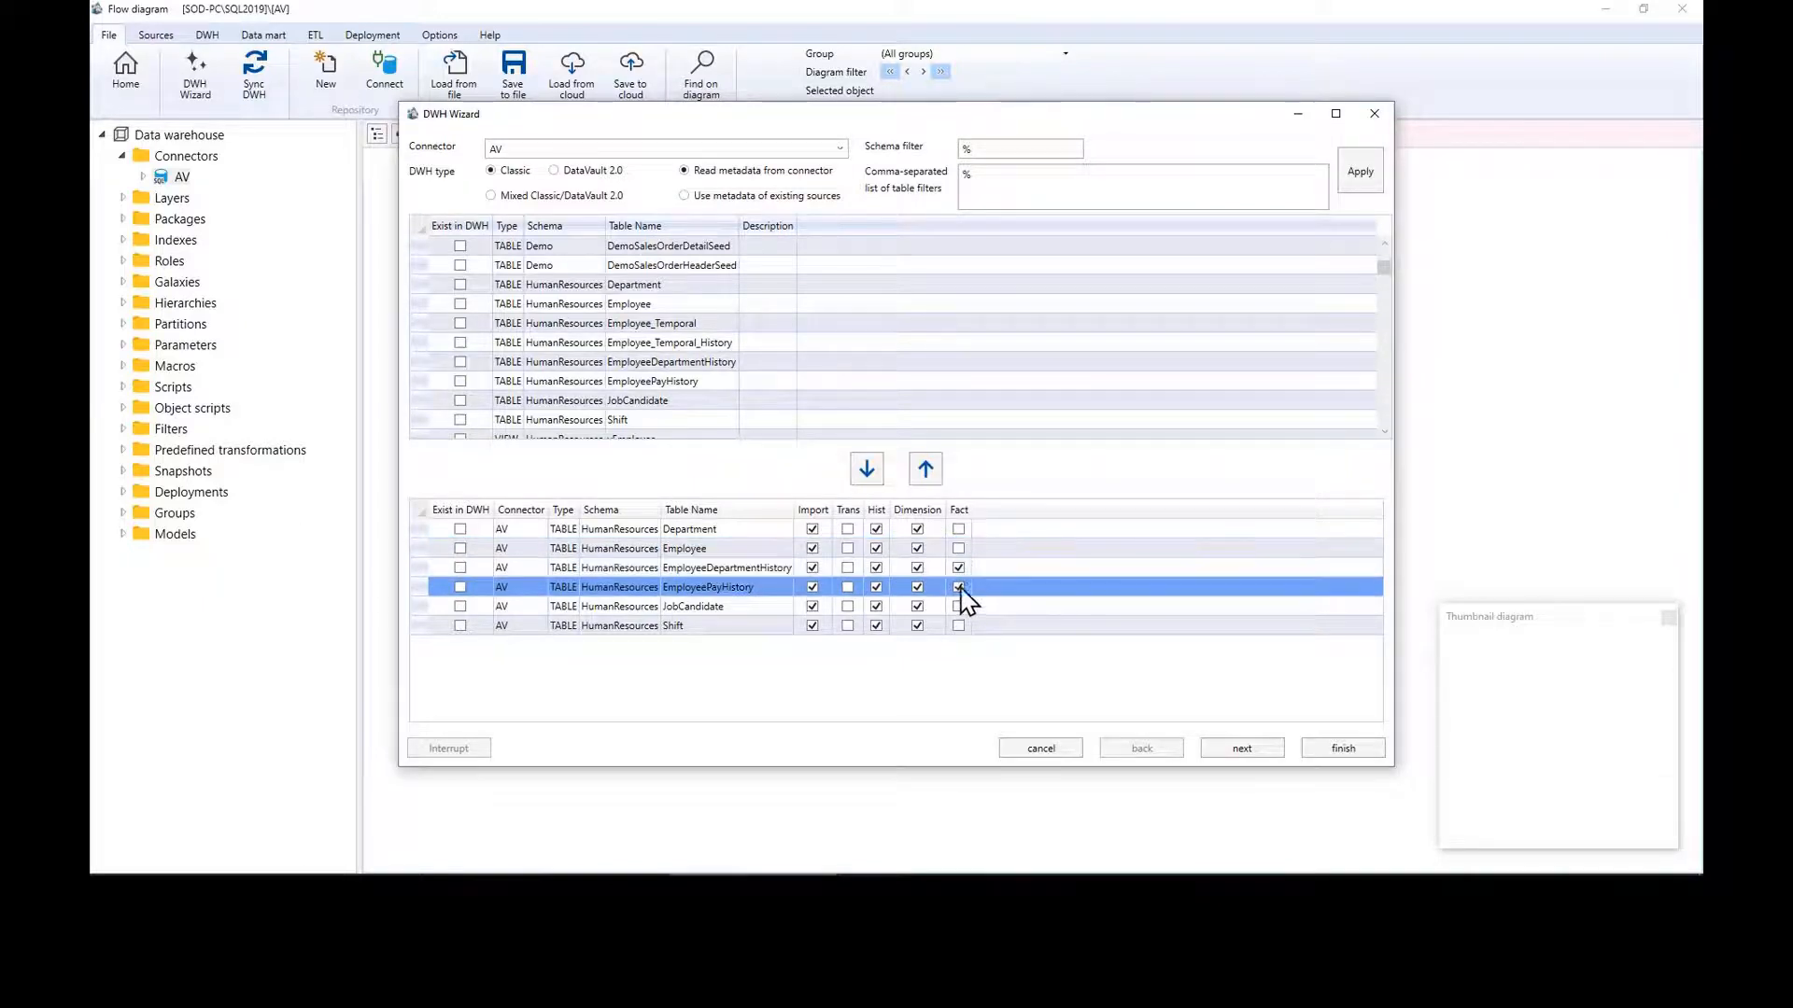
click(959, 606)
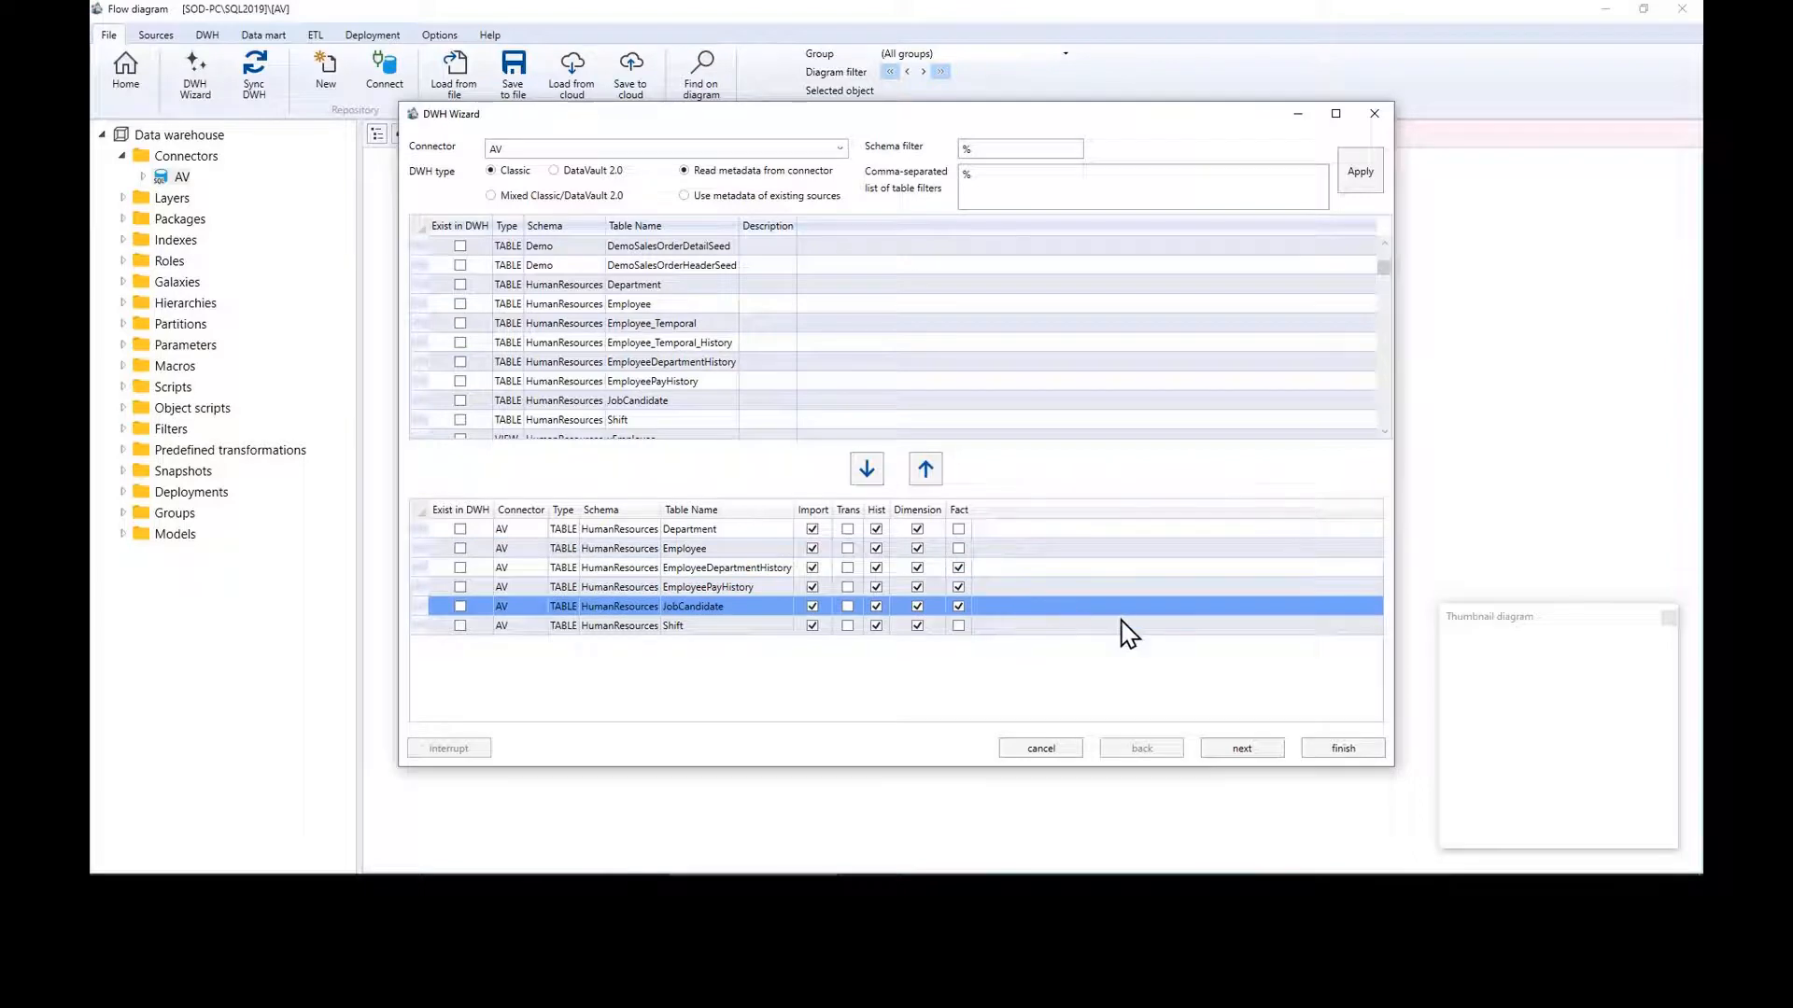
click(1259, 752)
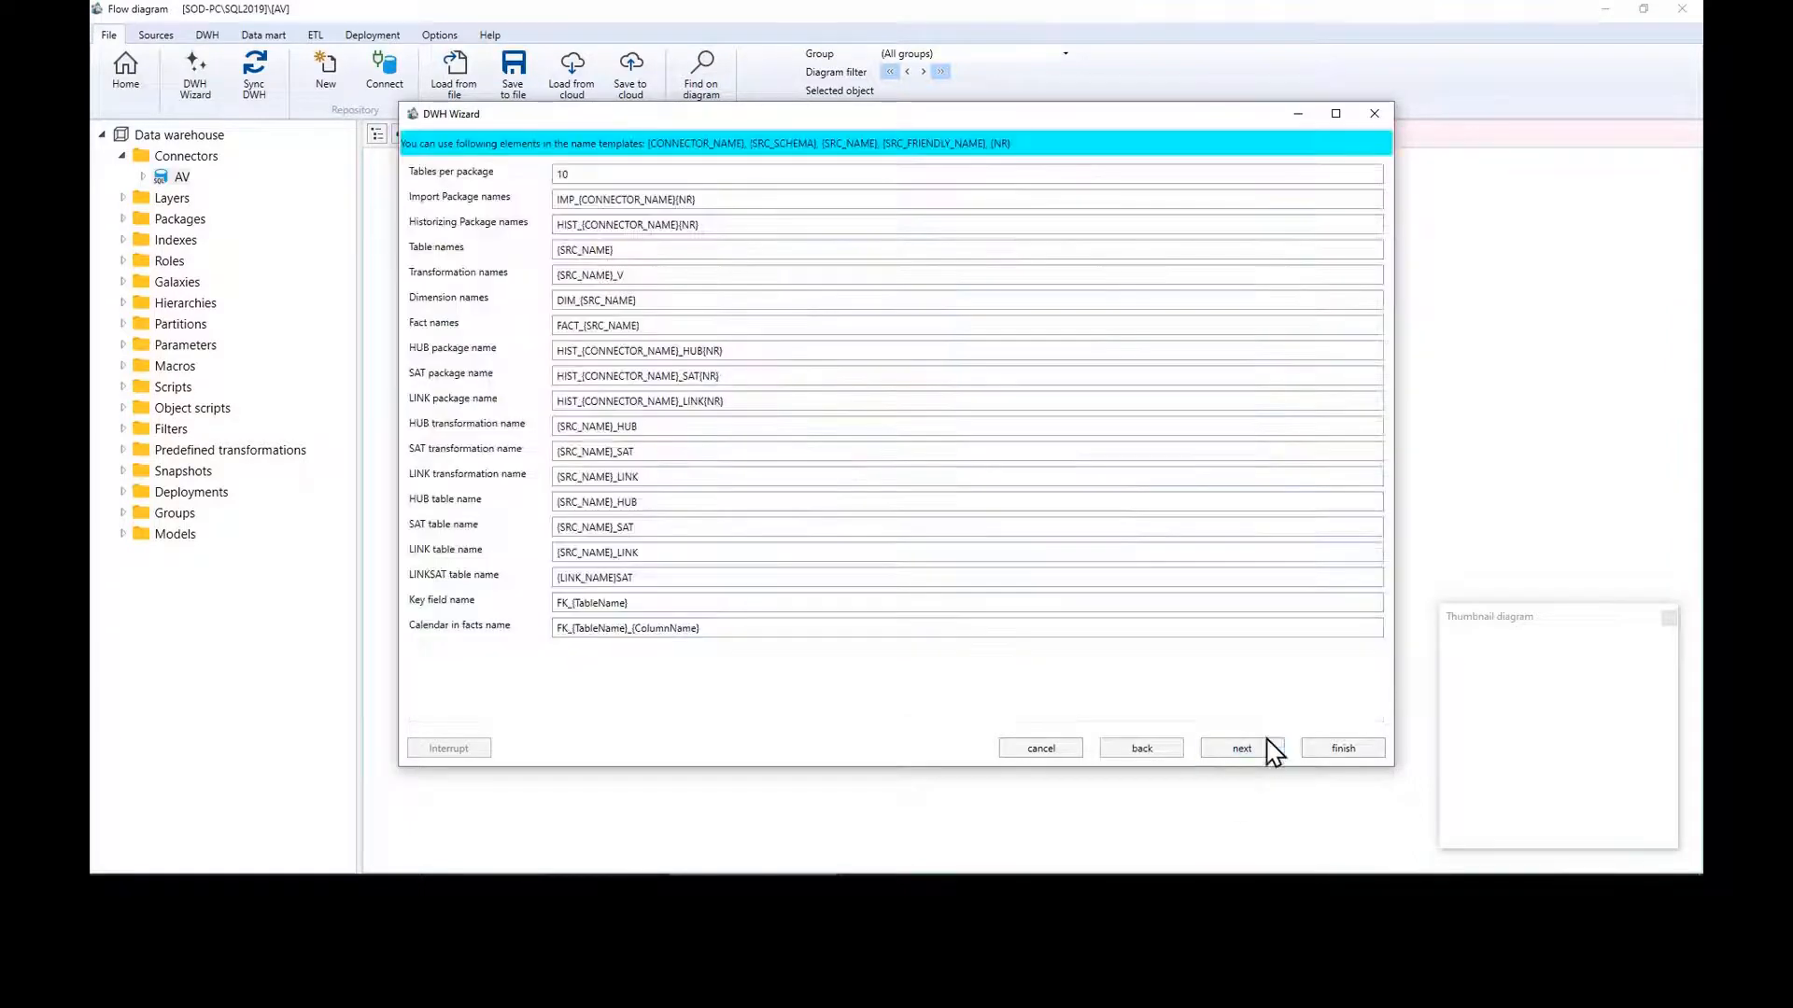
Step: Finish the DWH Wizard with its default naming and options, then close the thumbnail diagram
click(1241, 751)
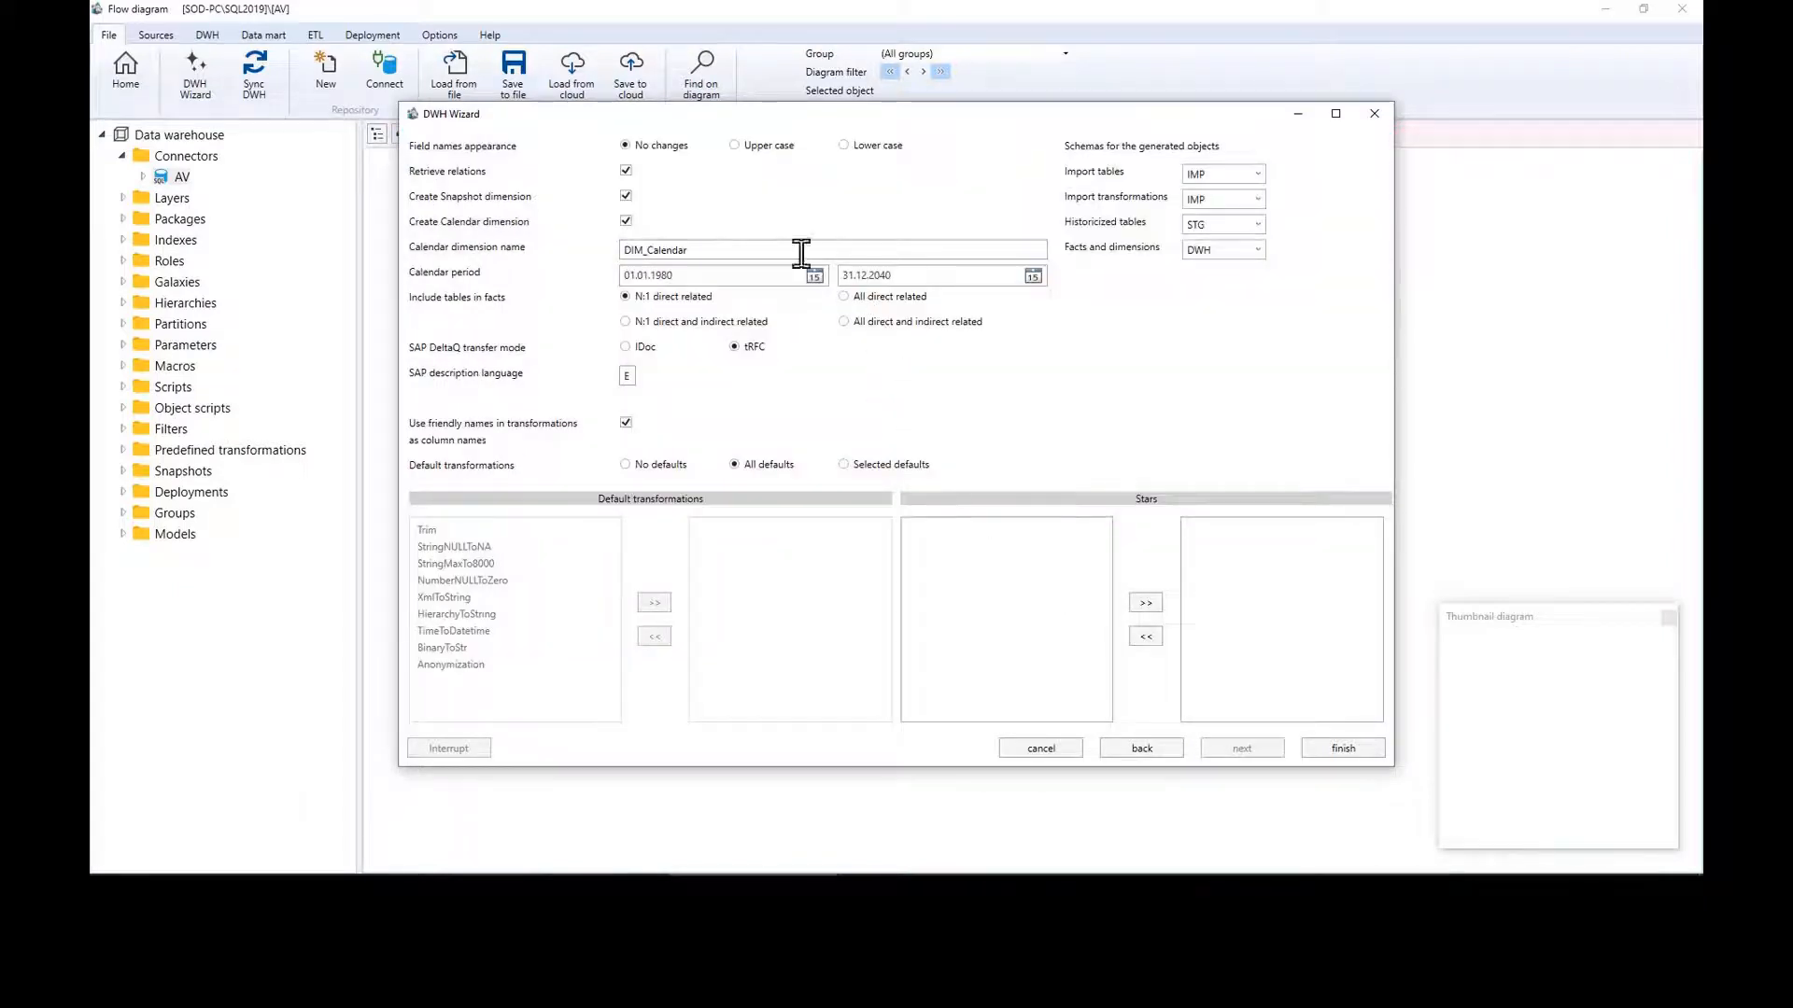
click(1349, 750)
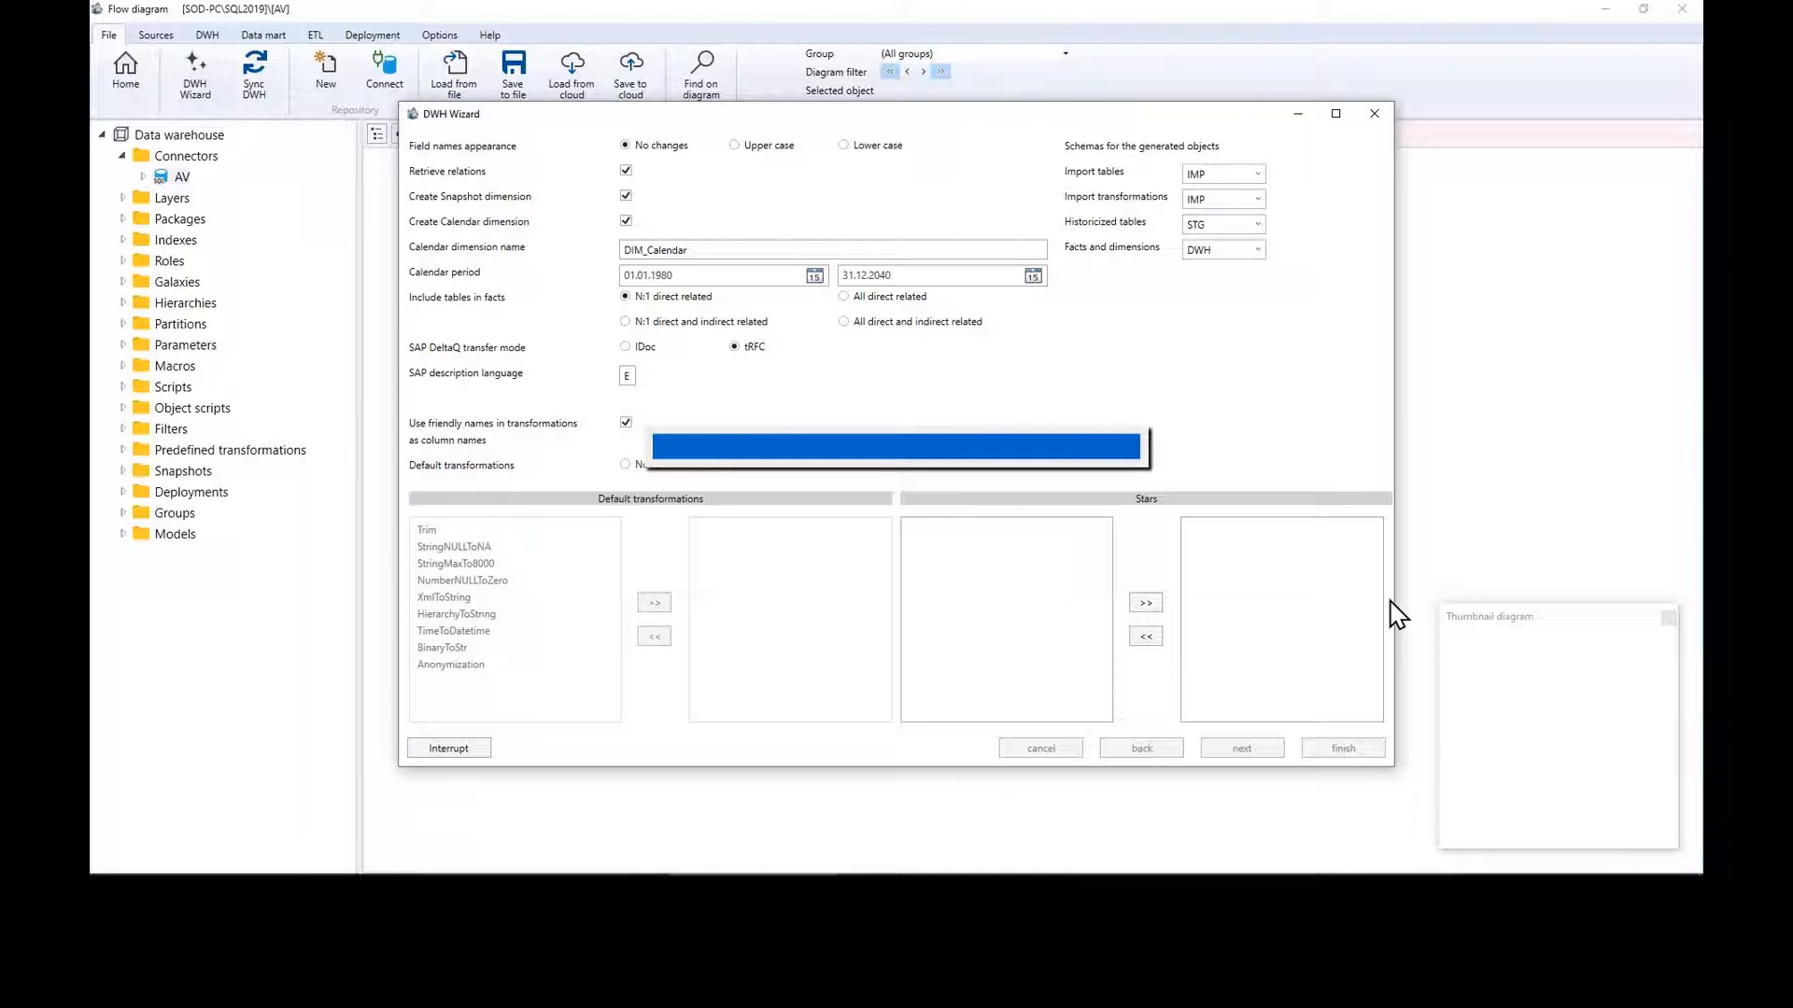
click(1668, 618)
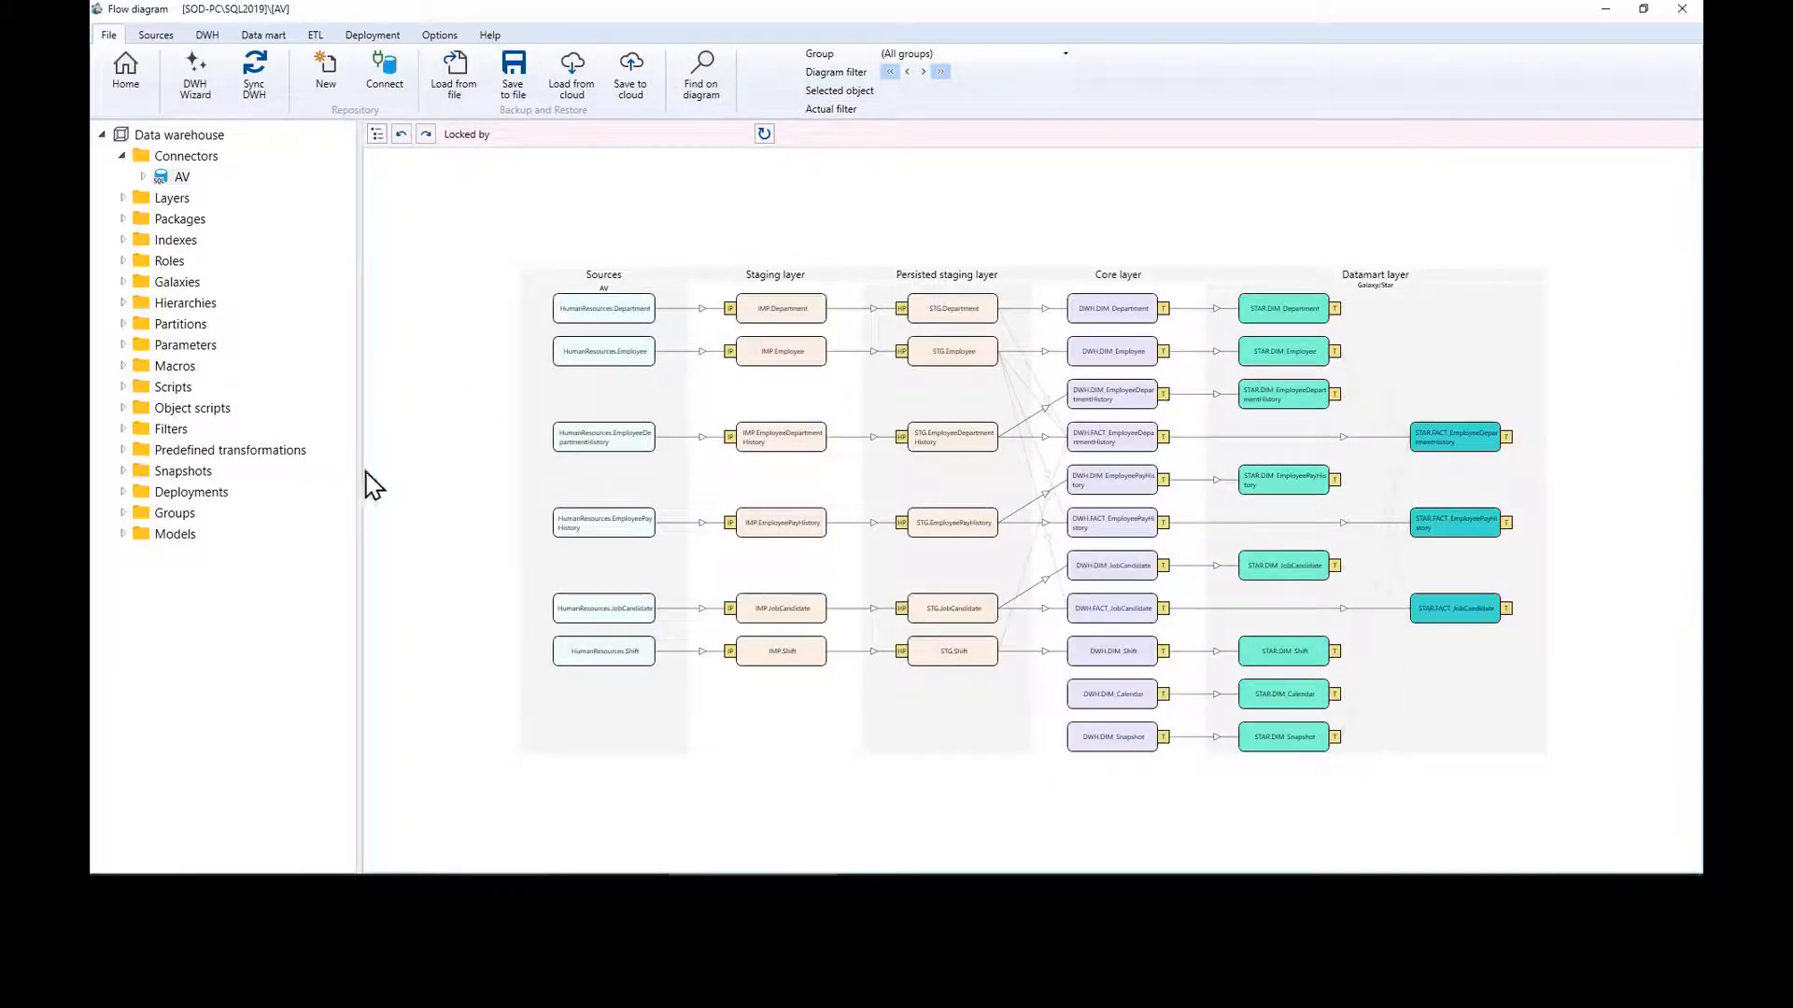
drag(361, 474, 322, 476)
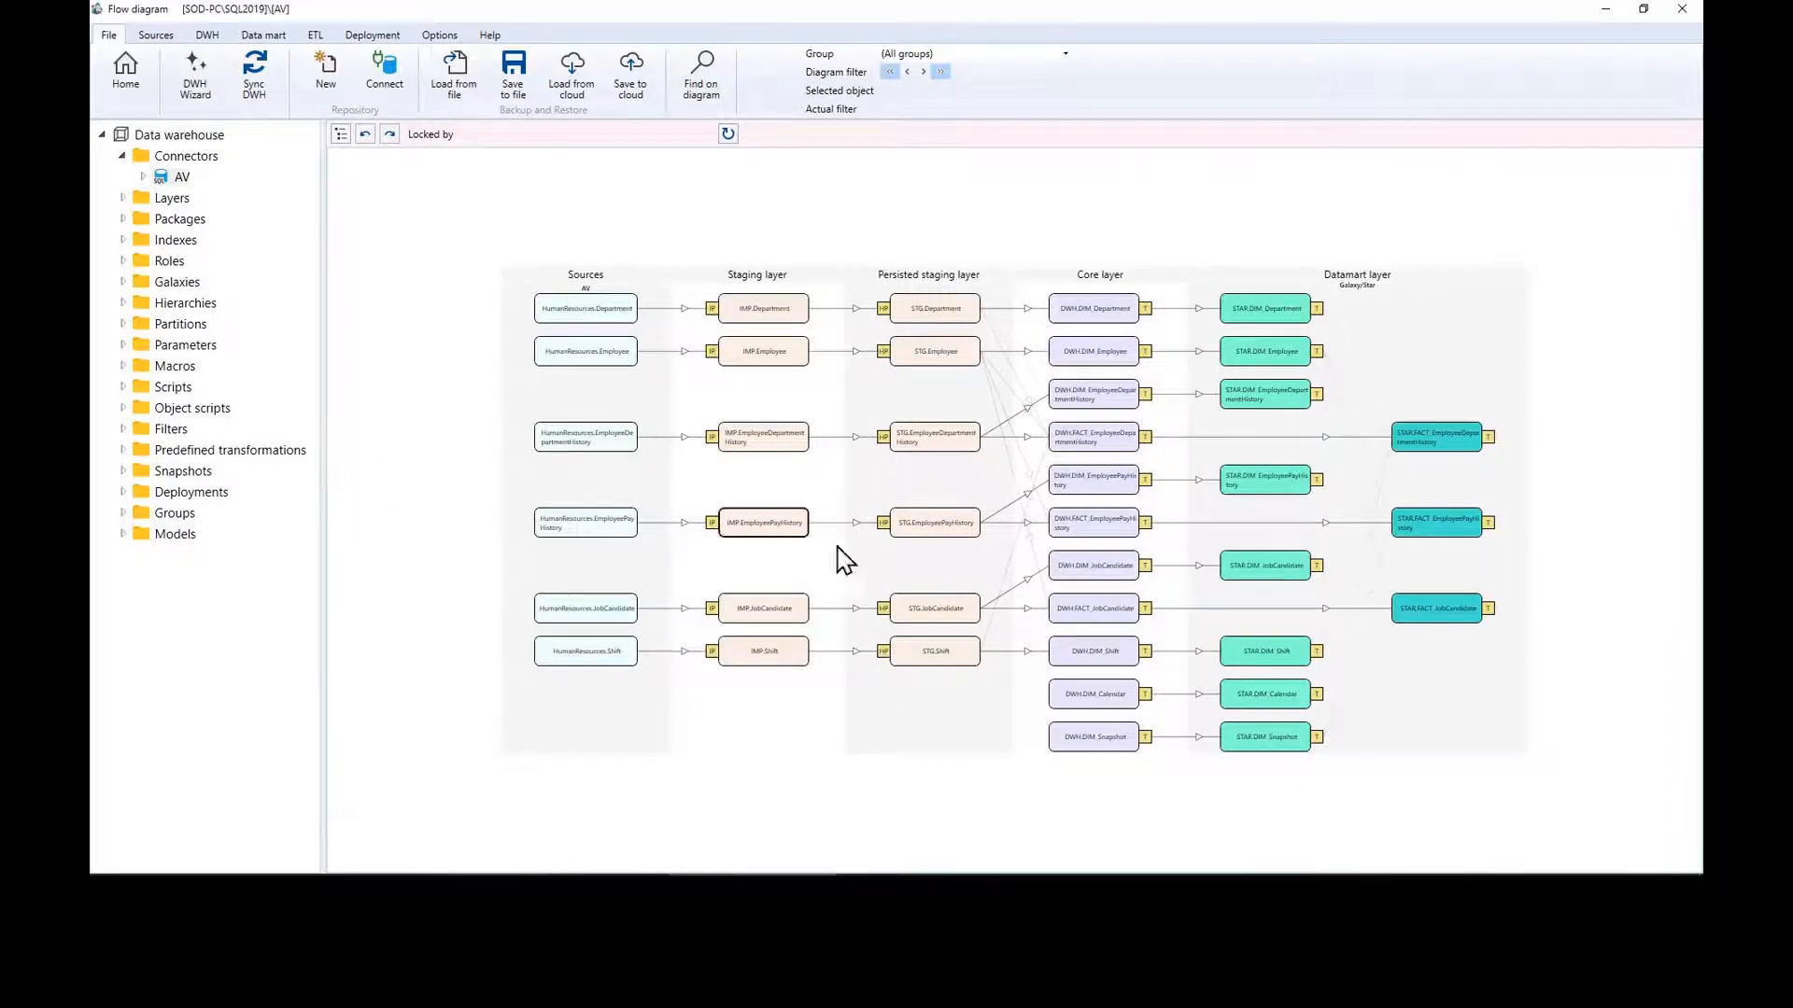
scroll(744, 444, up, 1)
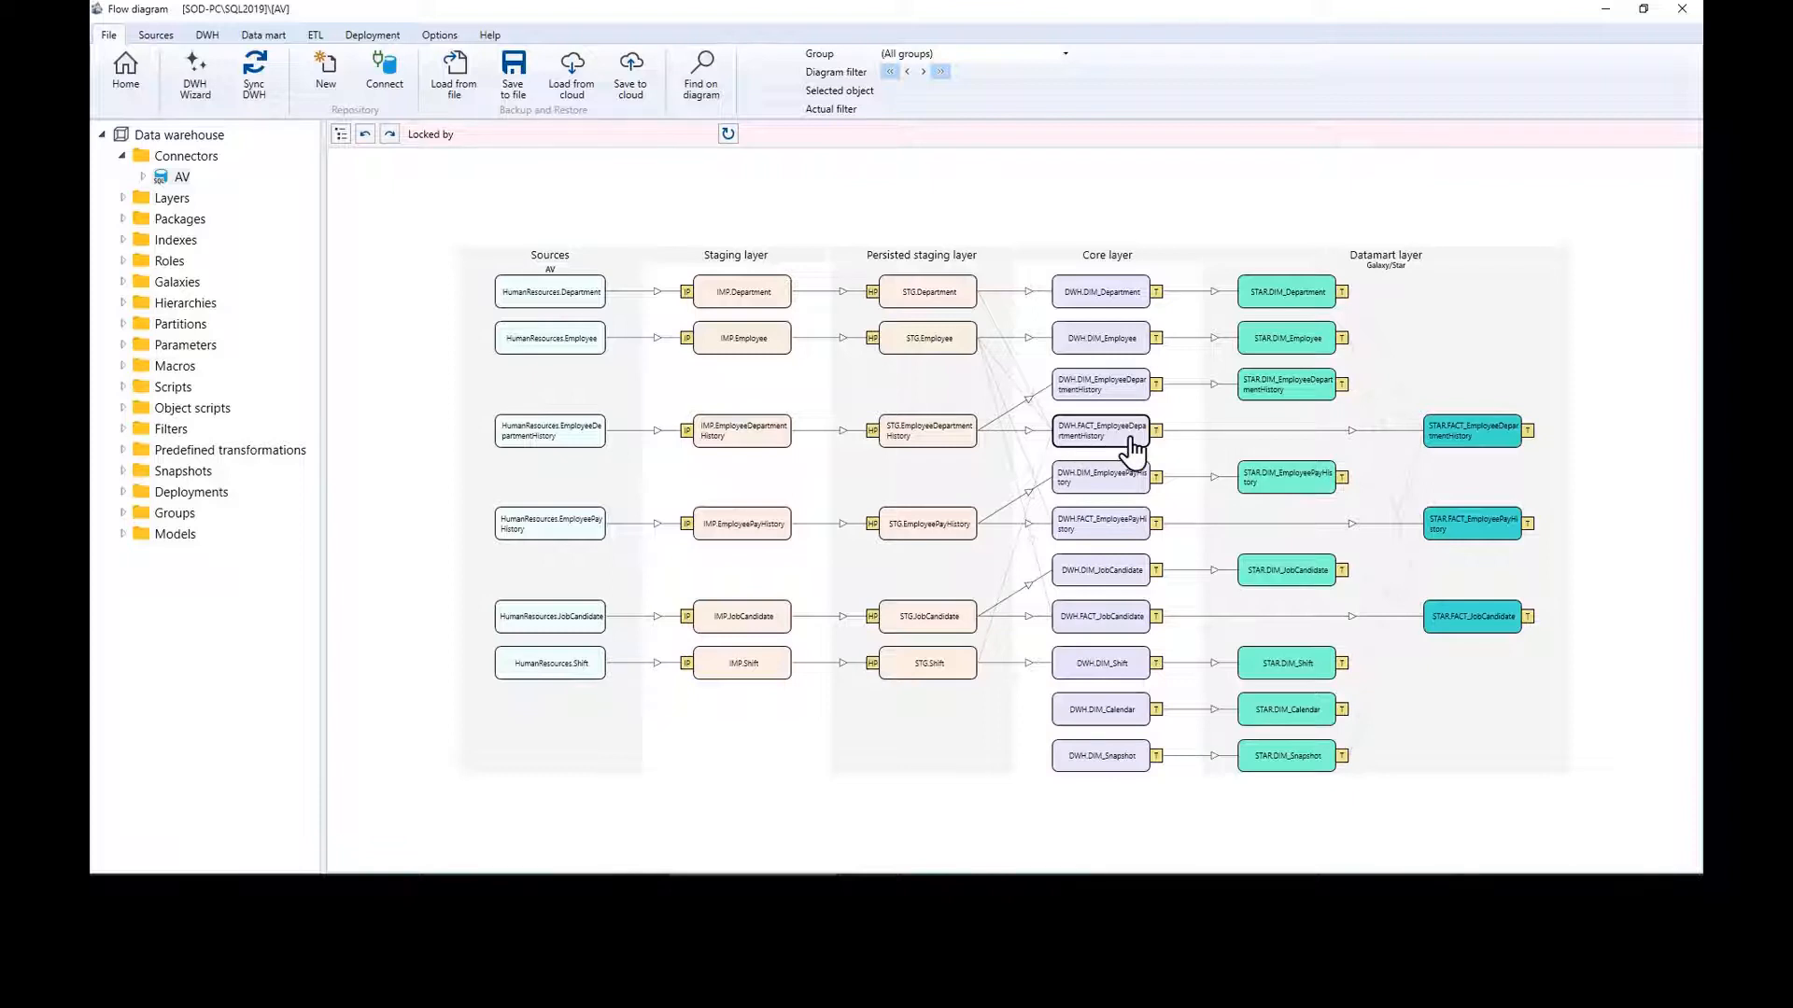
Step: Add persisted tables in package PERS1 for the EmployeeDepartmentHistory and EmployeePayHistory facts
right_click(1132, 439)
mouse_move(1251, 565)
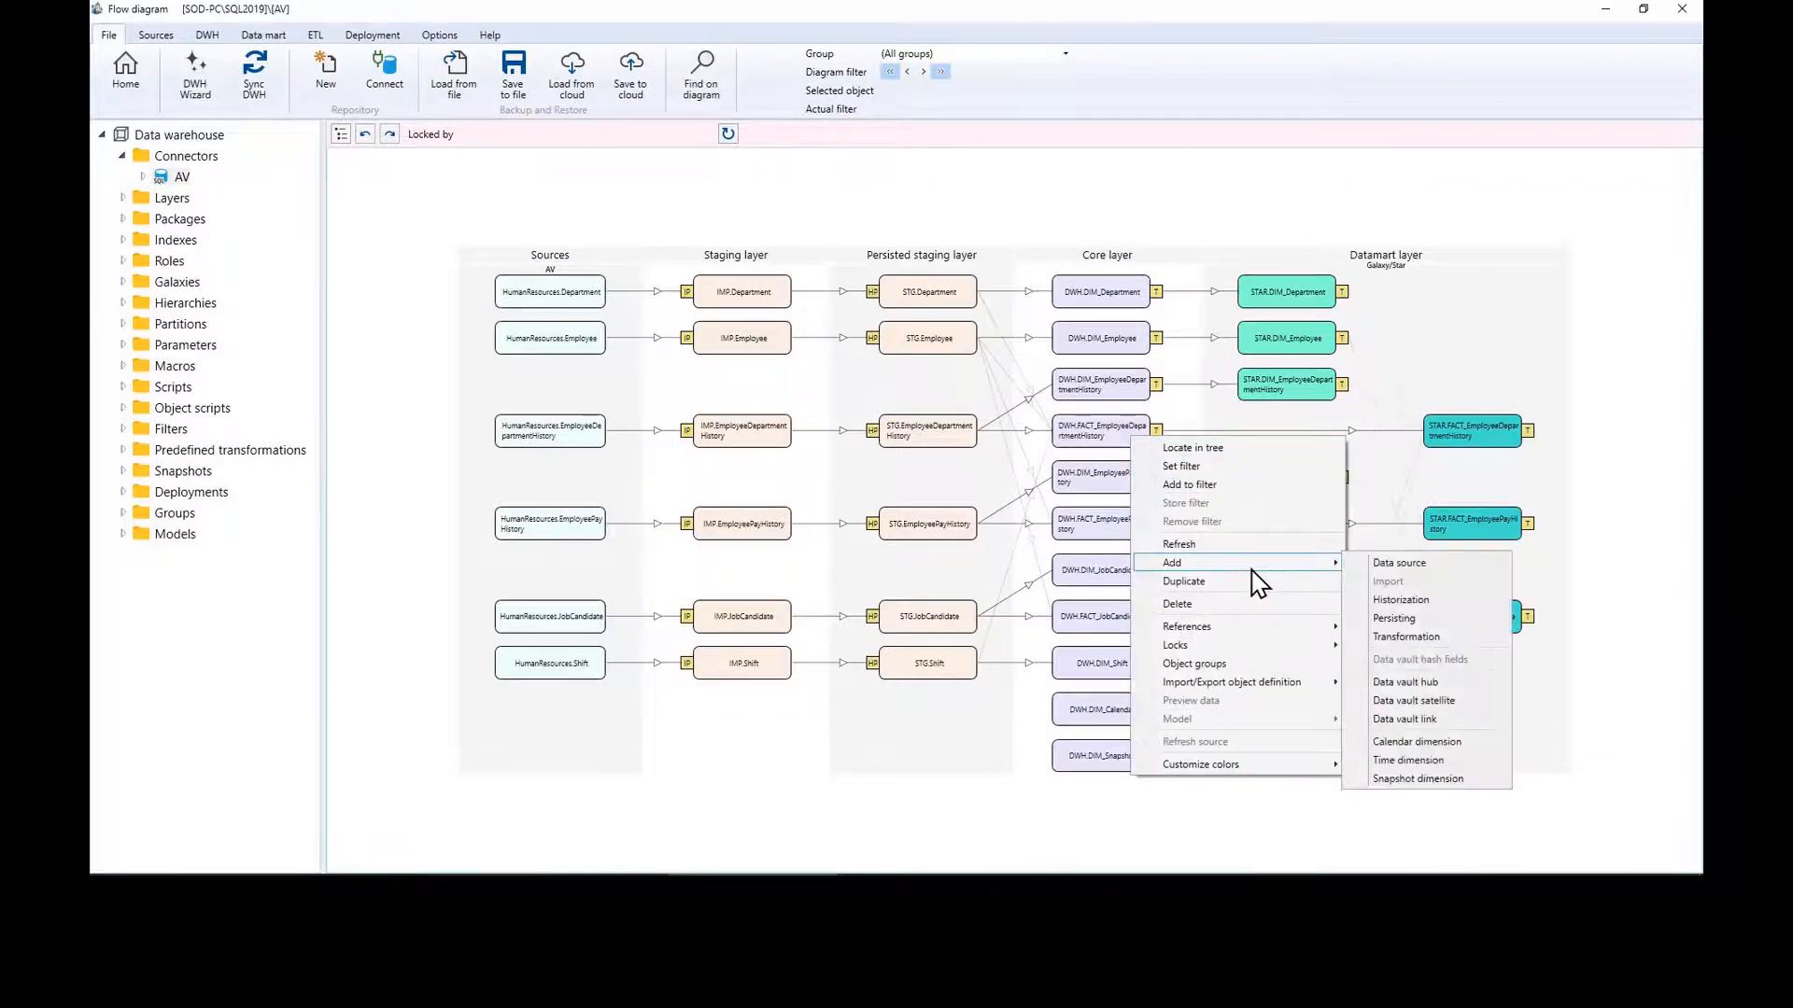
click(1418, 619)
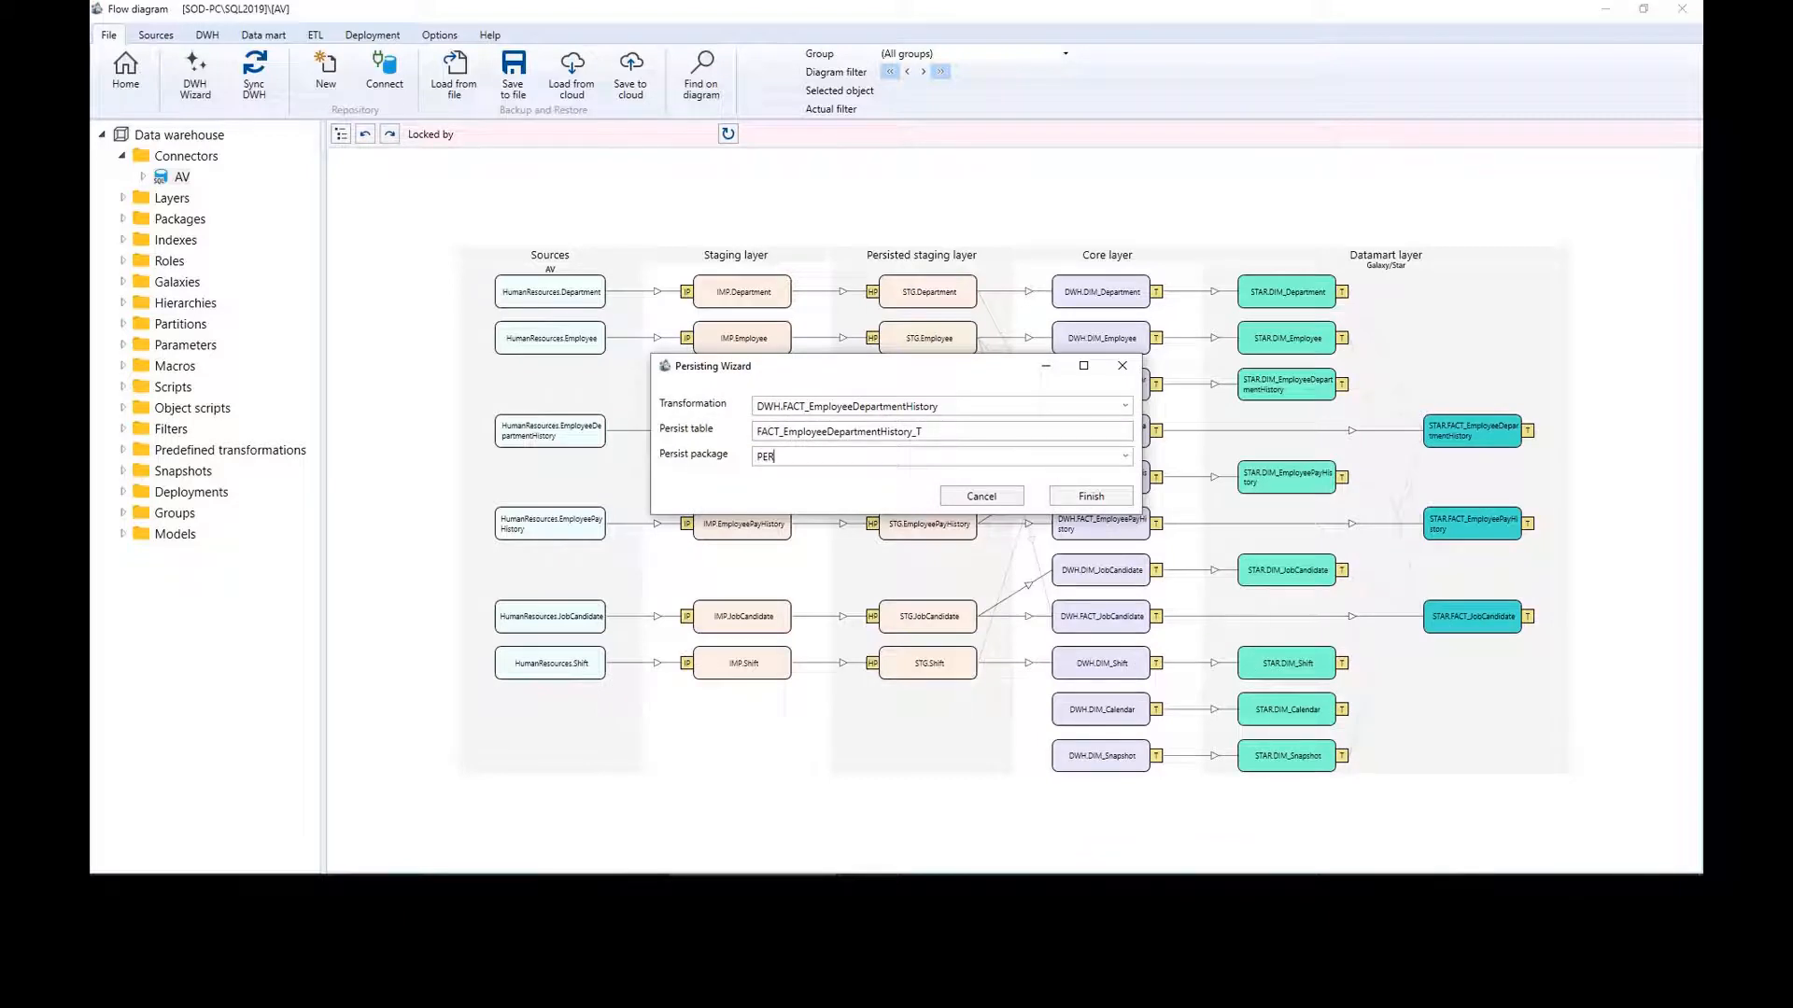
text(PERS1)
click(1116, 495)
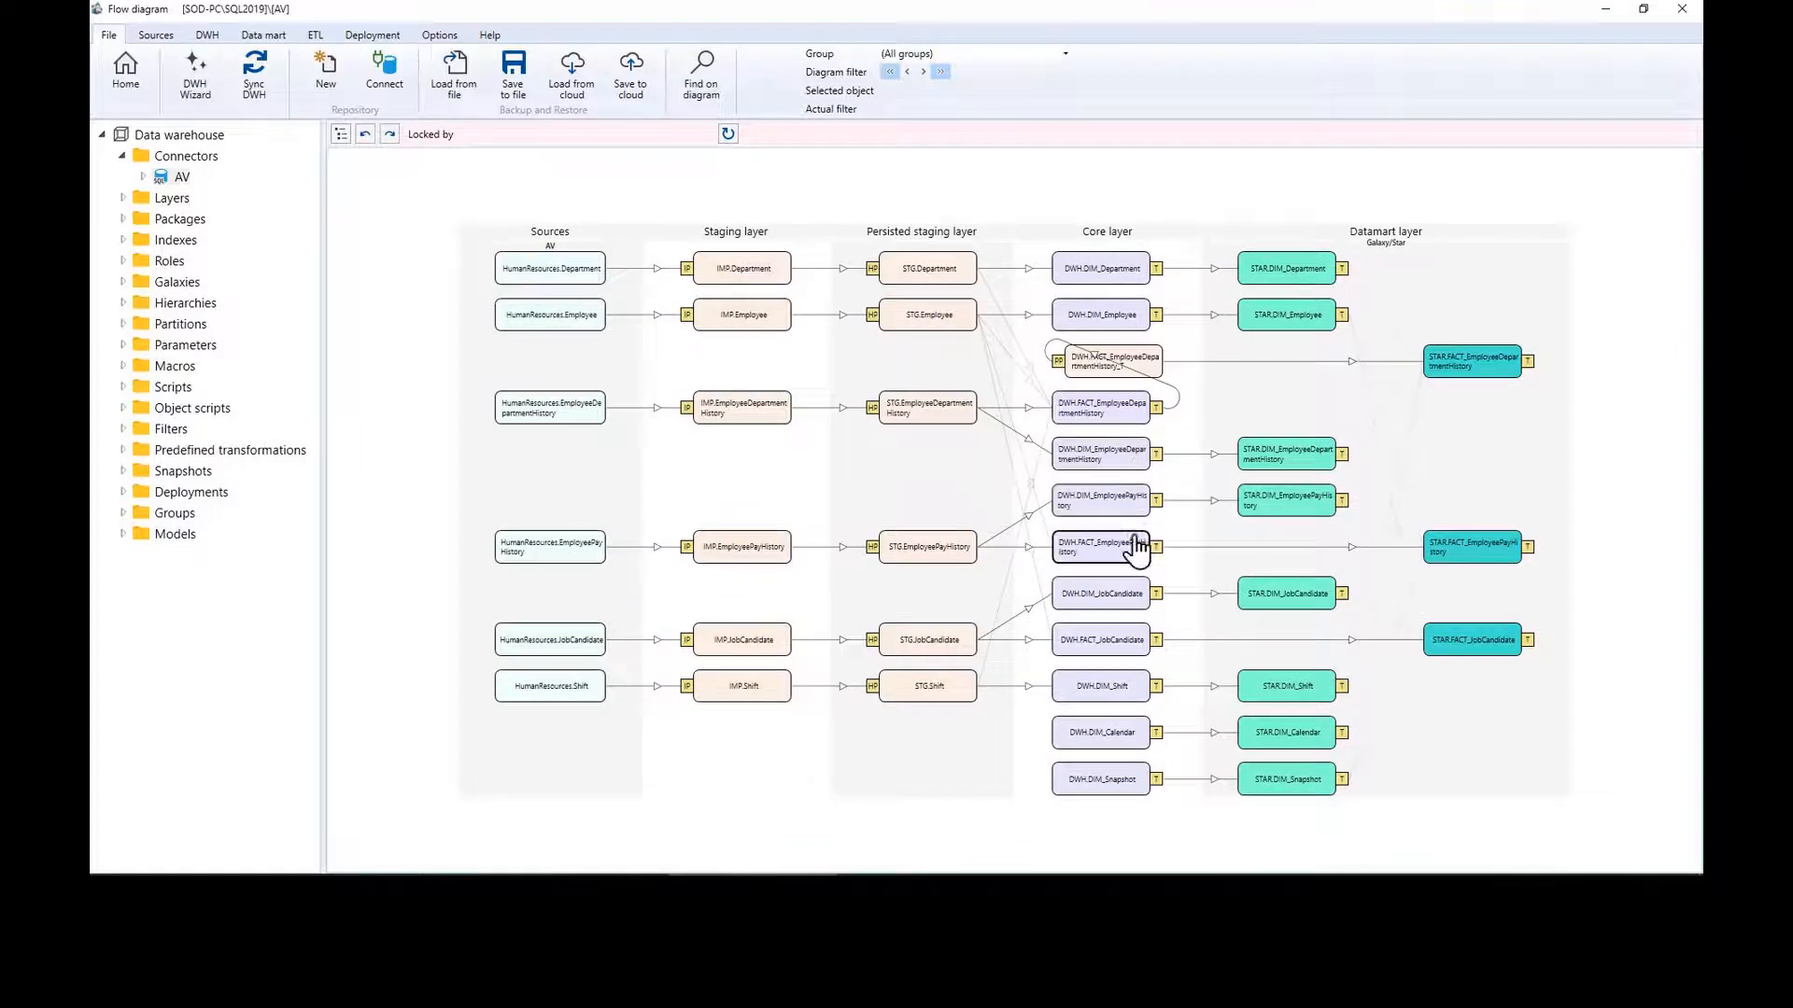
right_click(1105, 552)
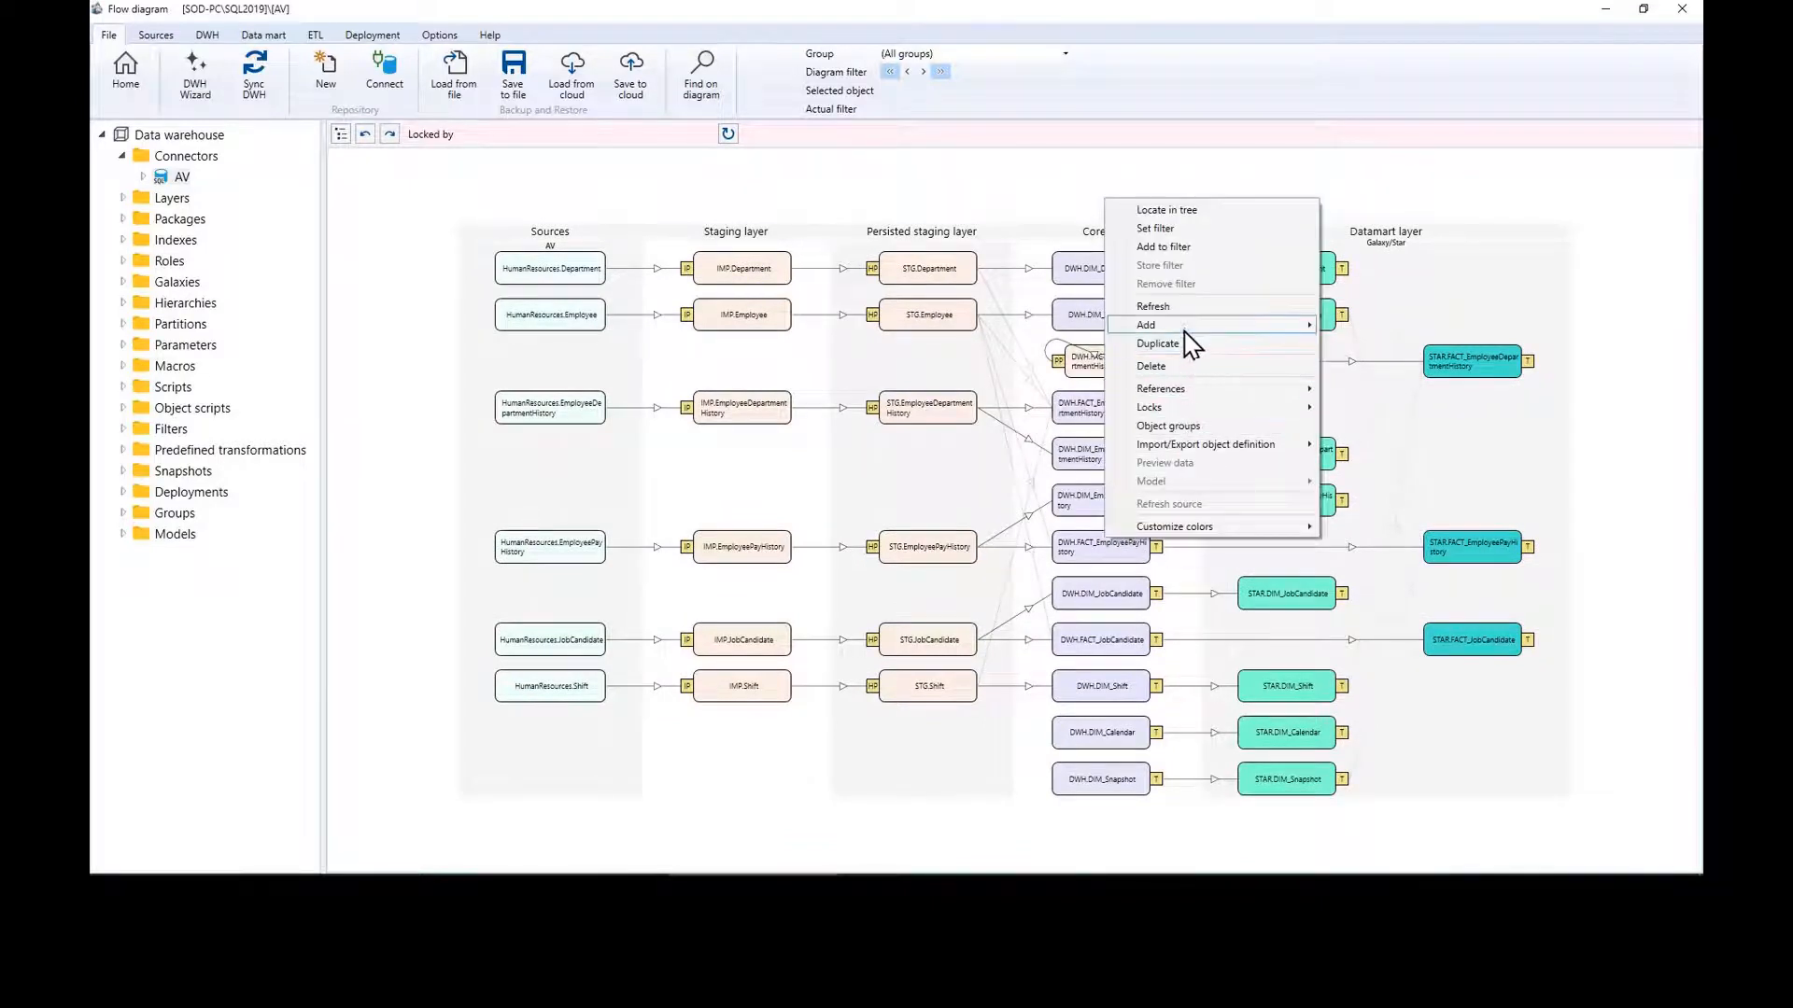
mouse_move(1199, 329)
click(1393, 382)
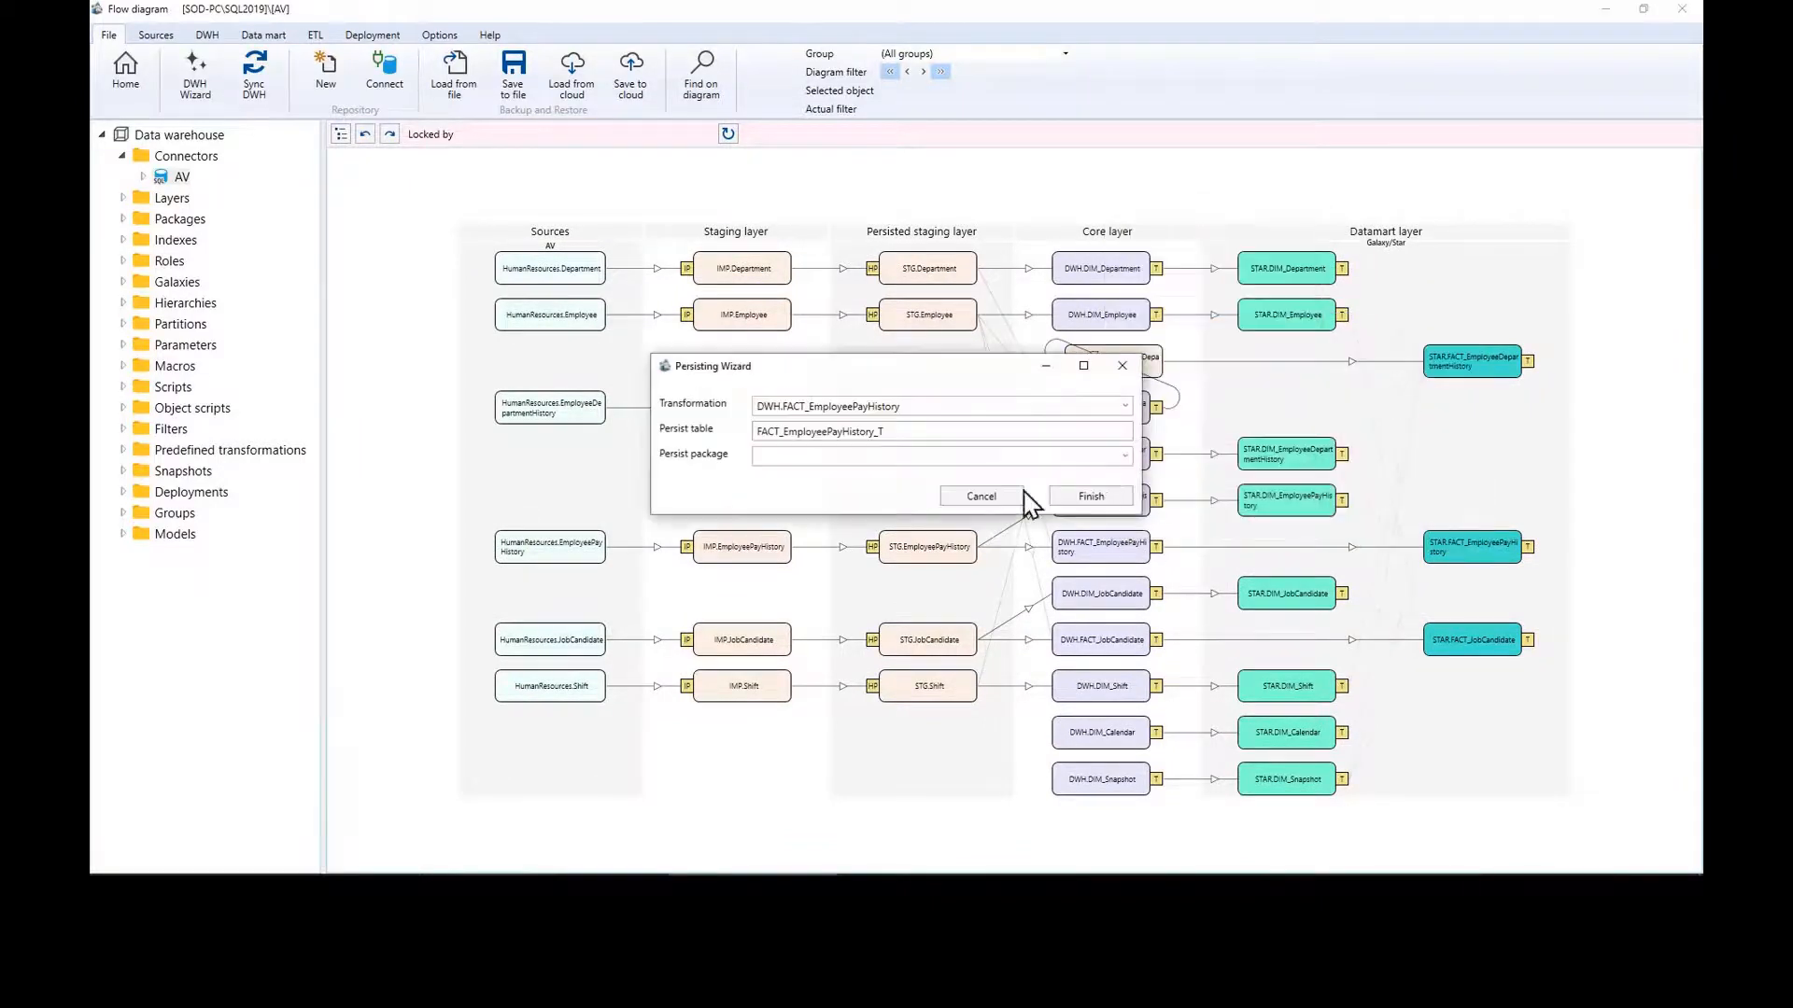
click(1125, 456)
click(884, 481)
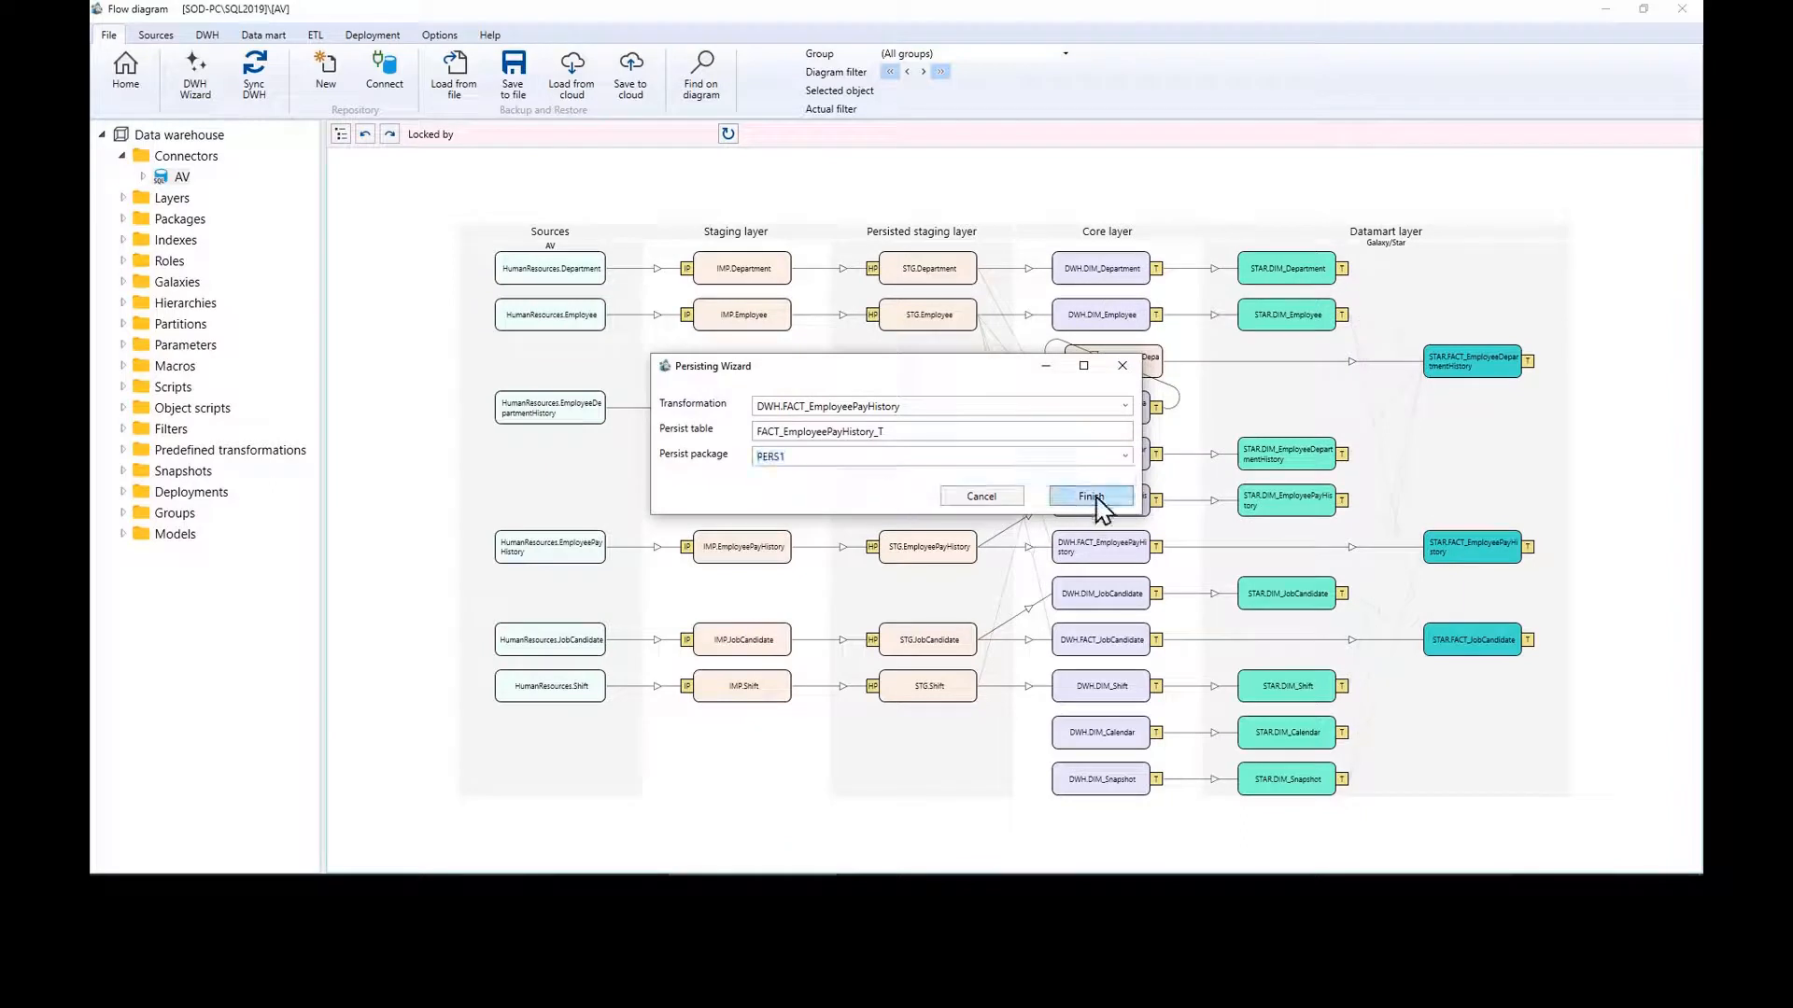
click(1091, 496)
Step: Persist the JobCandidate fact in package PERS1 and synchronize the DWH
right_click(1117, 663)
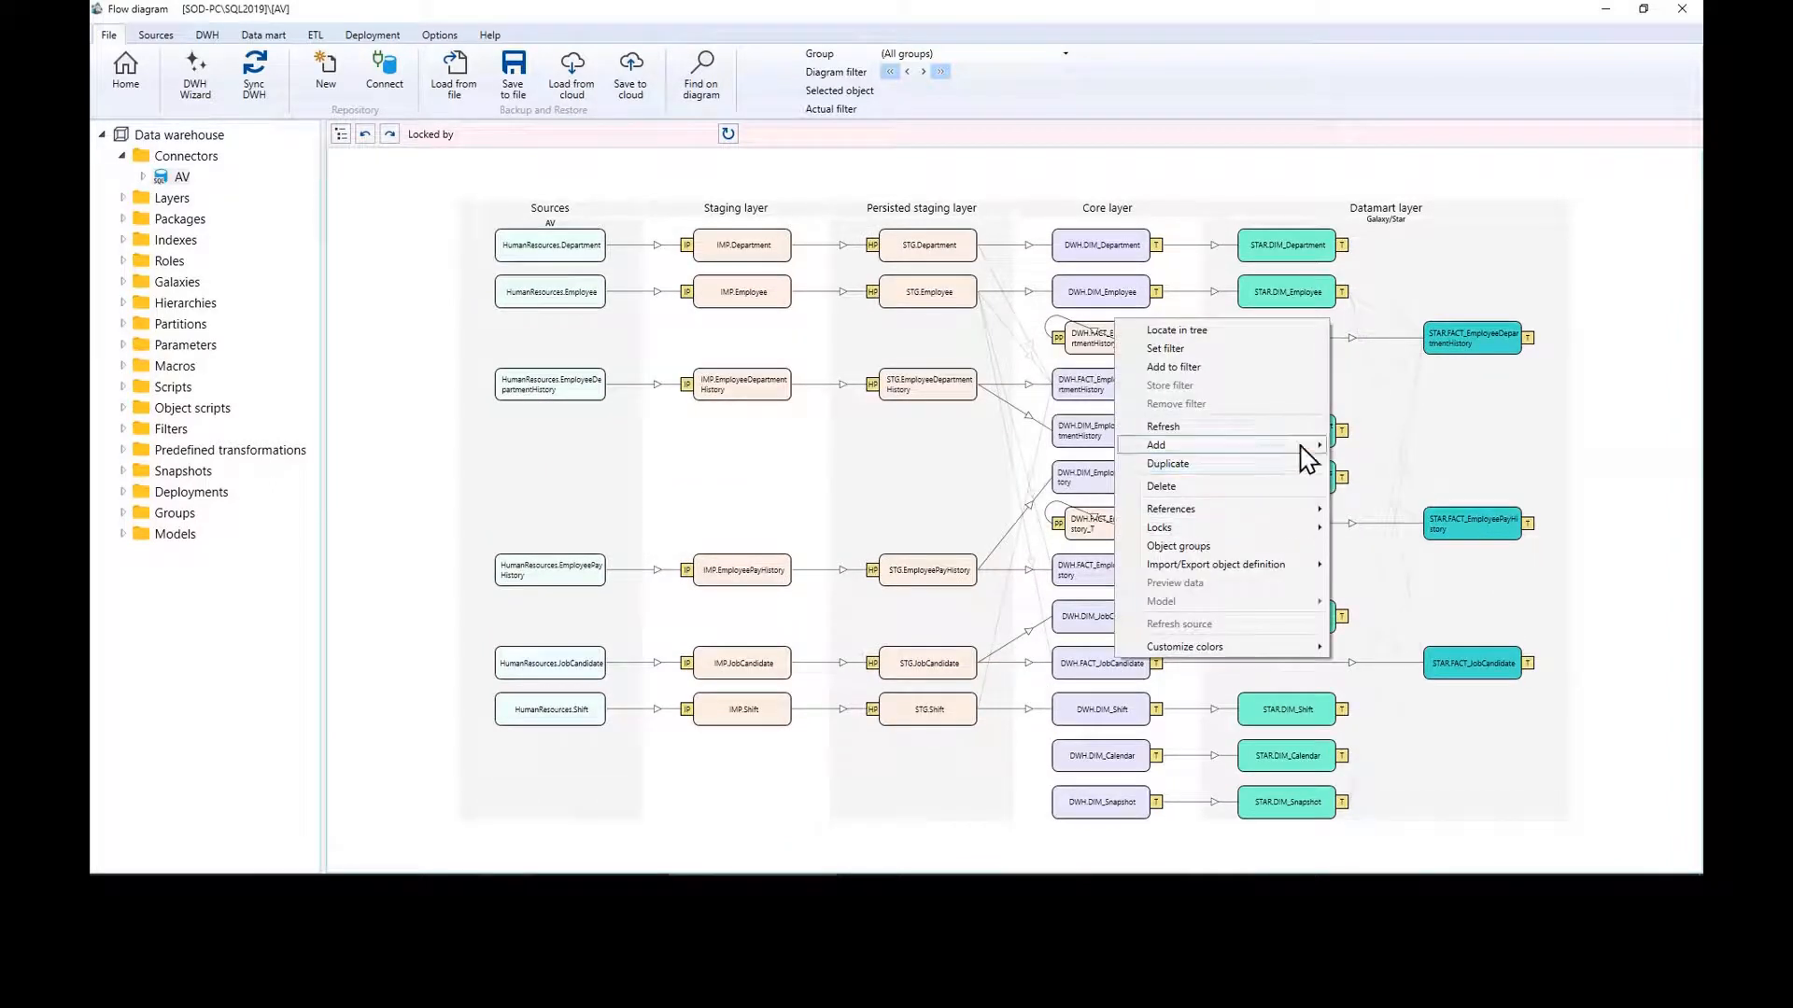
mouse_move(1307, 457)
click(1408, 504)
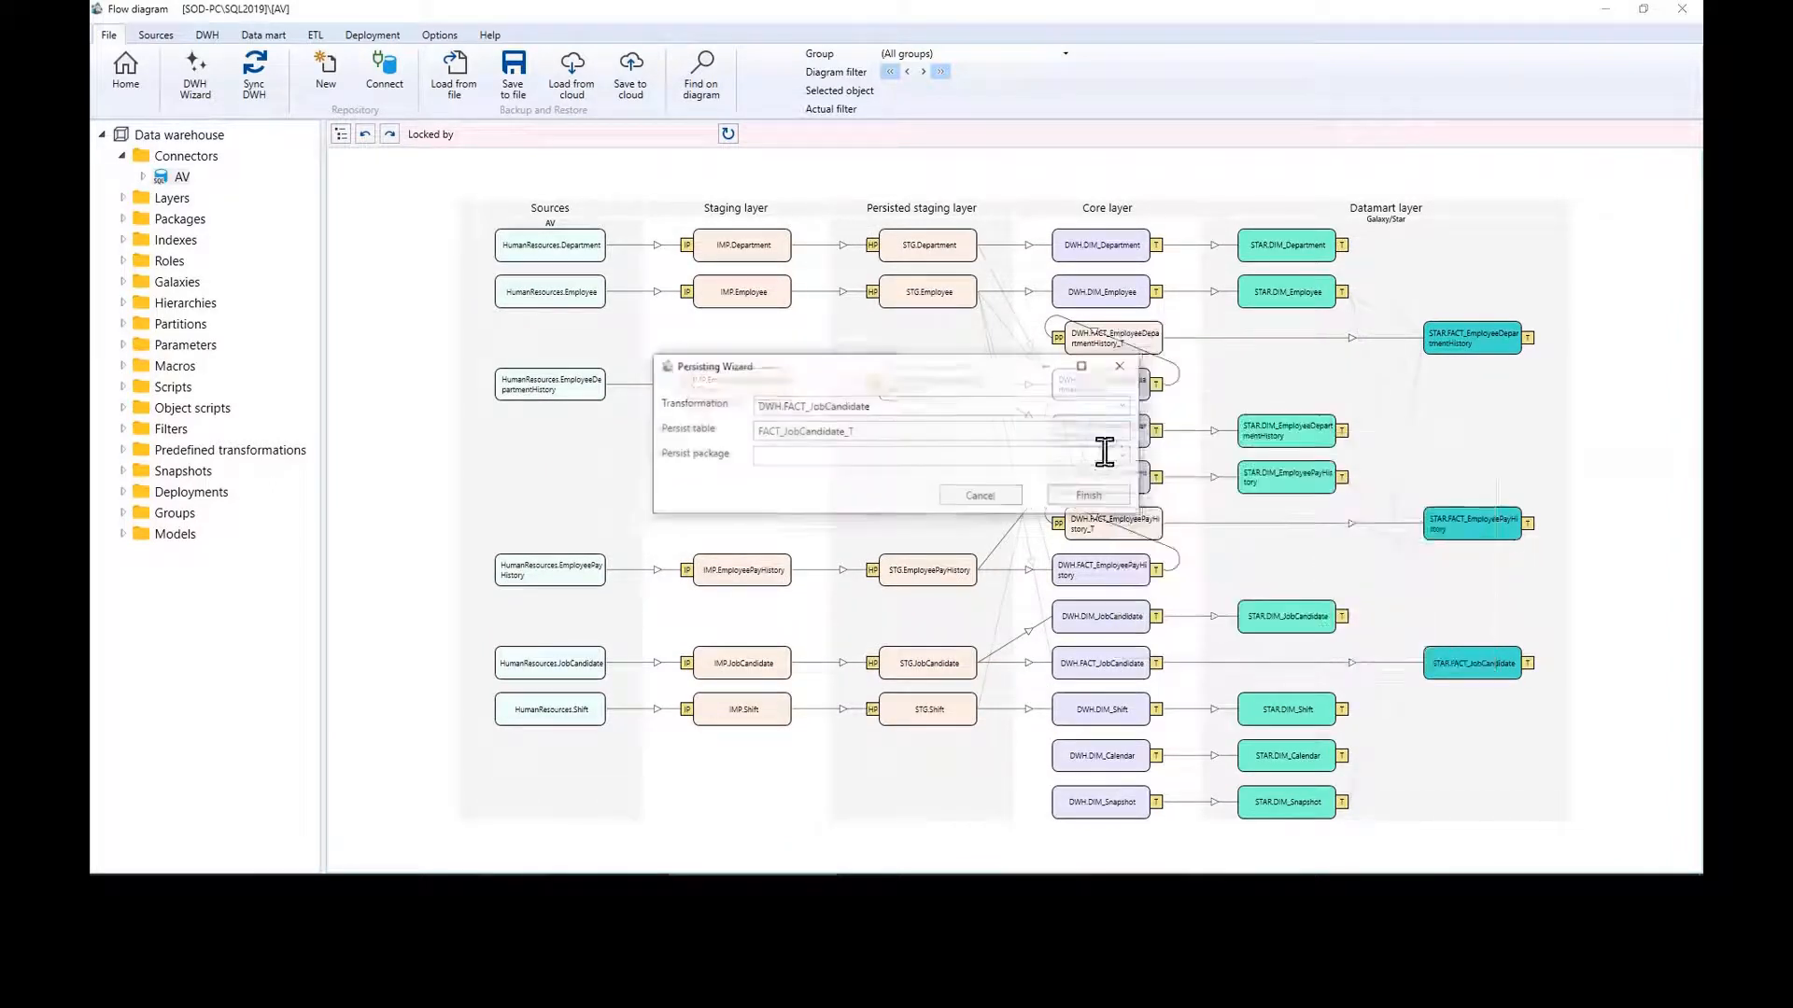
click(1125, 456)
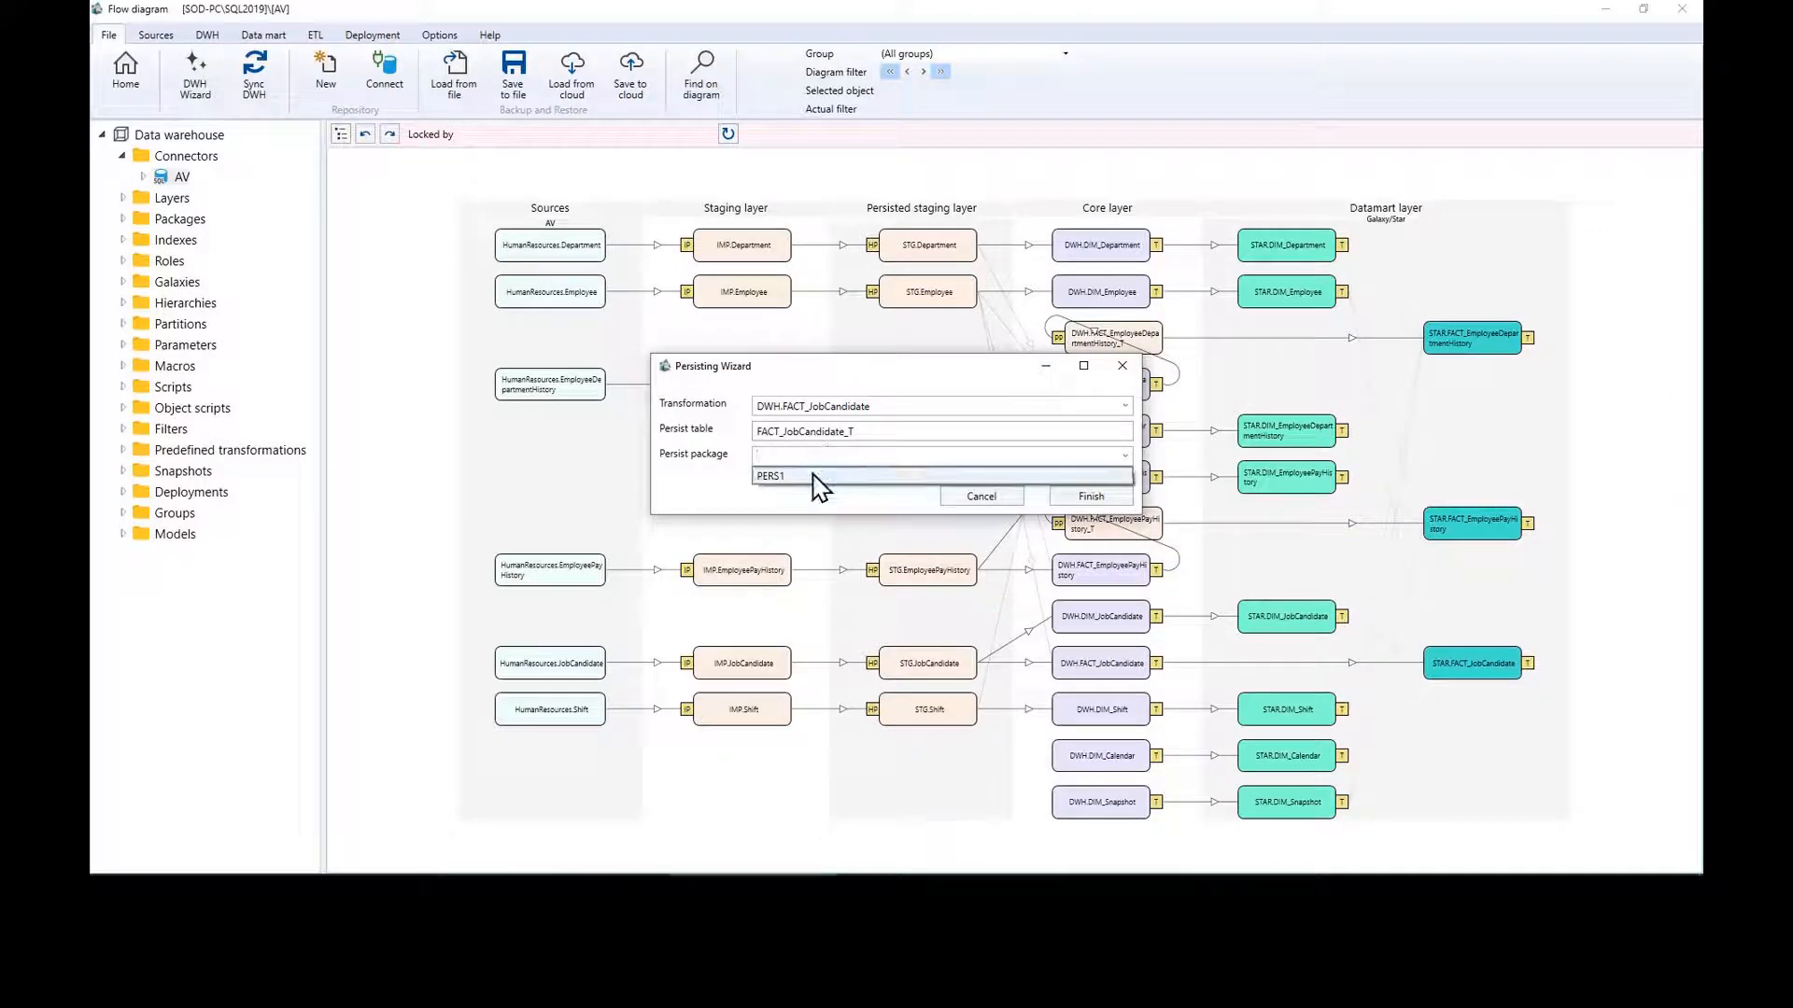
click(817, 475)
click(1084, 497)
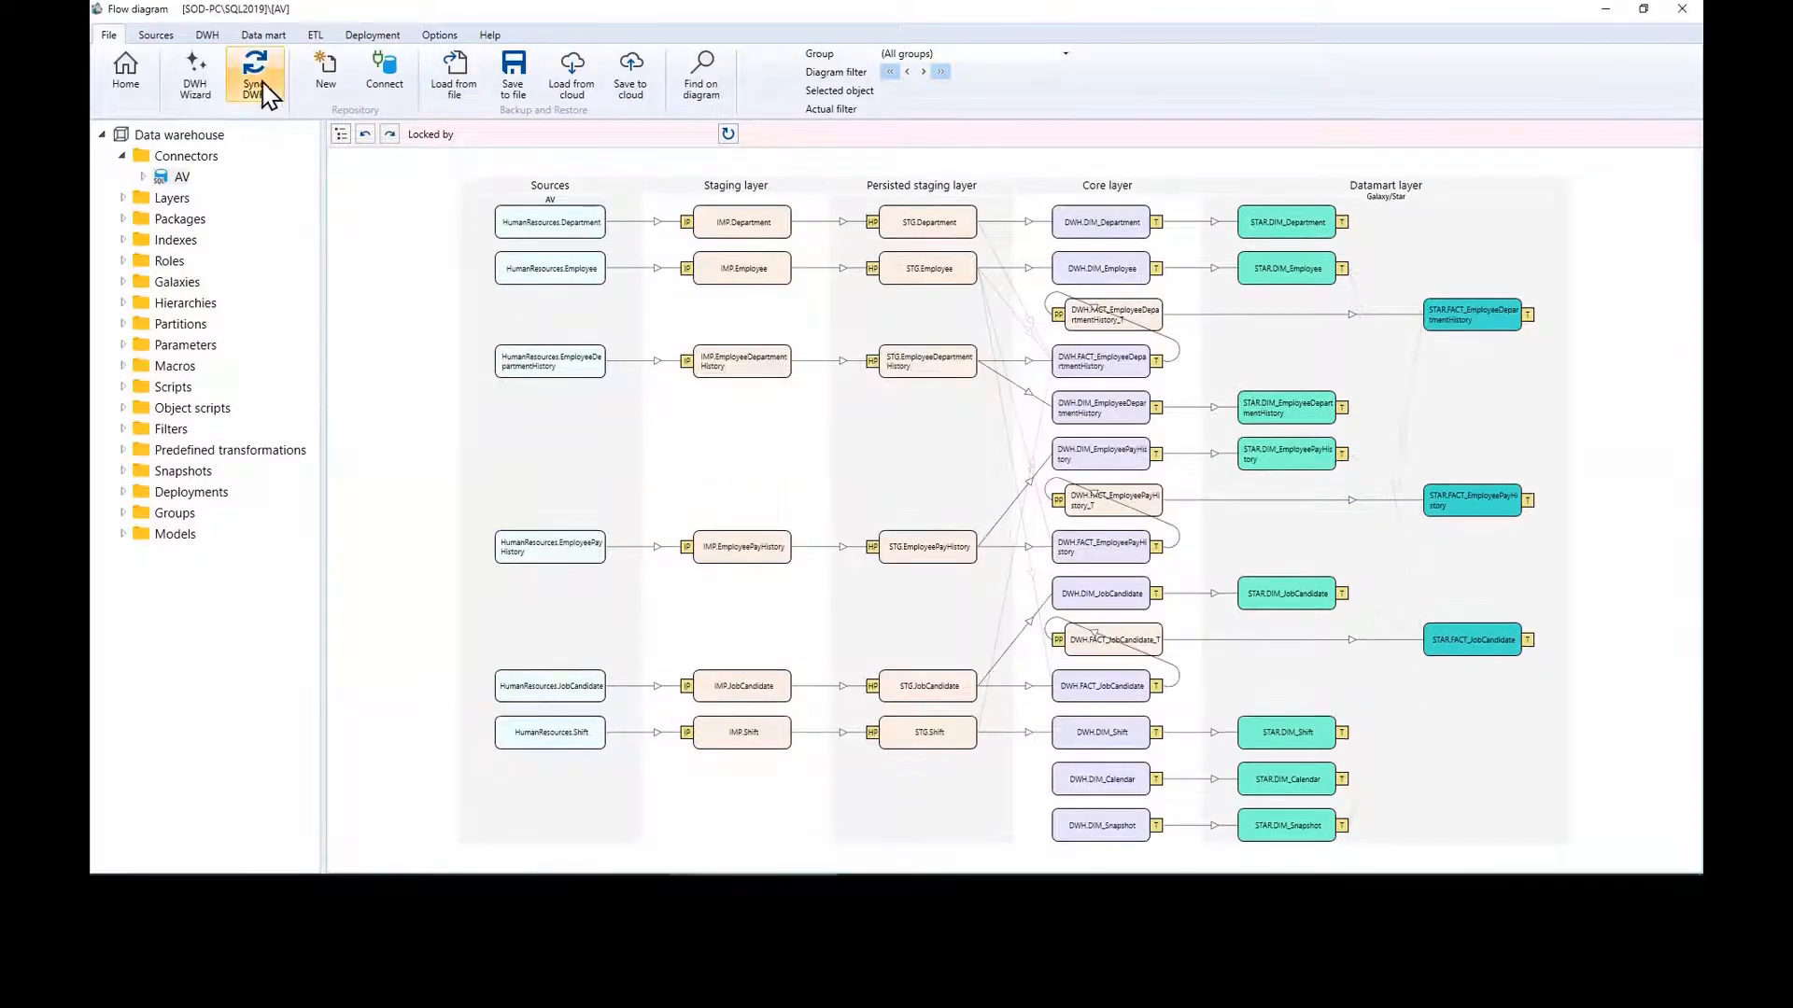
click(262, 94)
click(1135, 603)
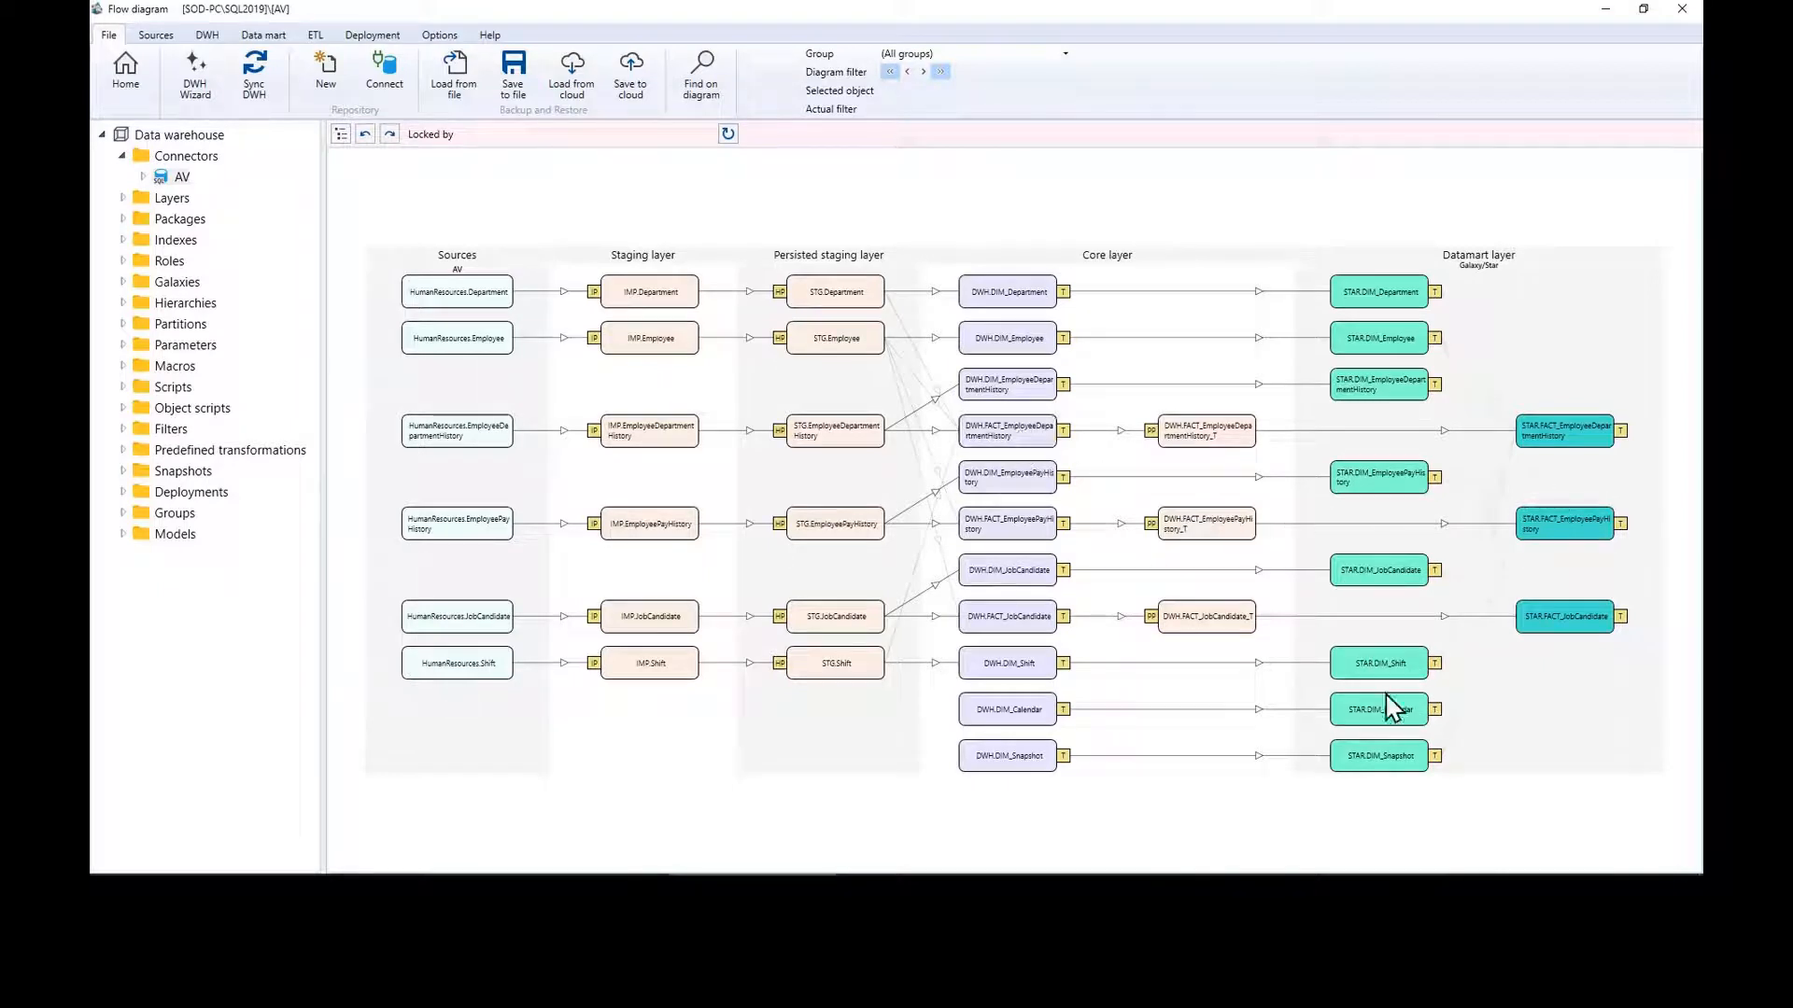
Step: Add a column FK_StartDate to FACT_EmployeeDepartmentHistory referencing table 1's StartDate
double_click(1036, 450)
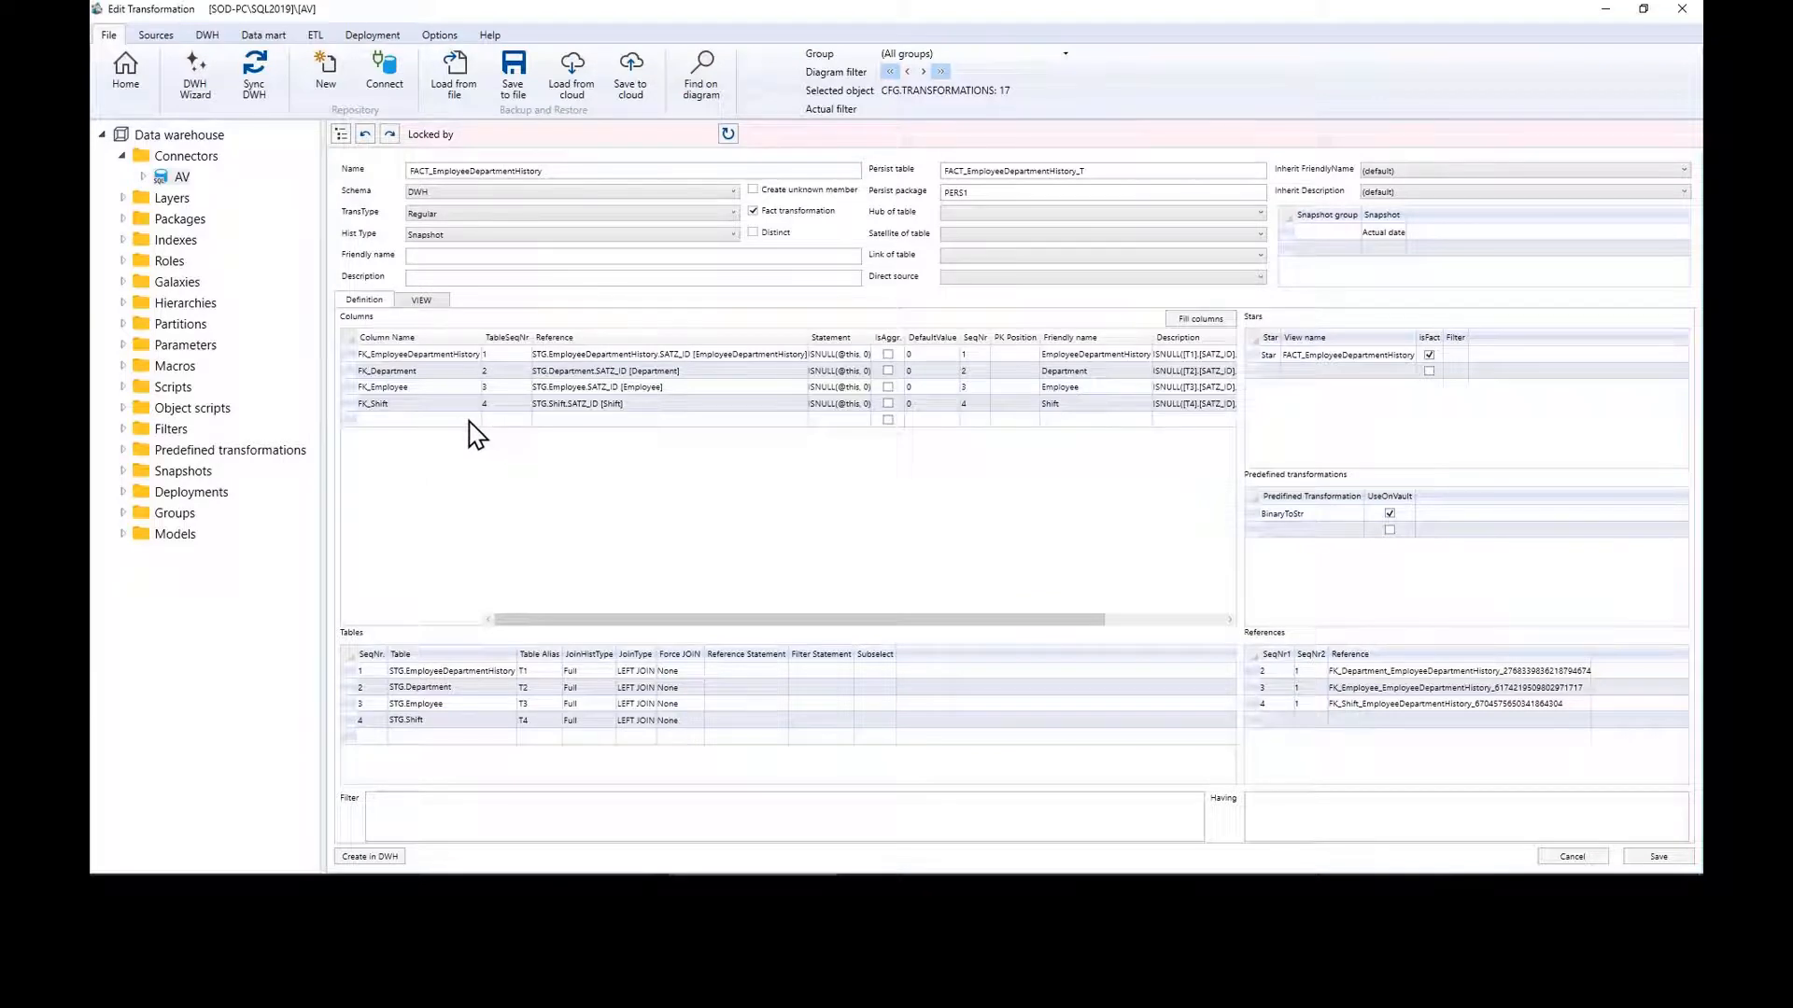
click(509, 420)
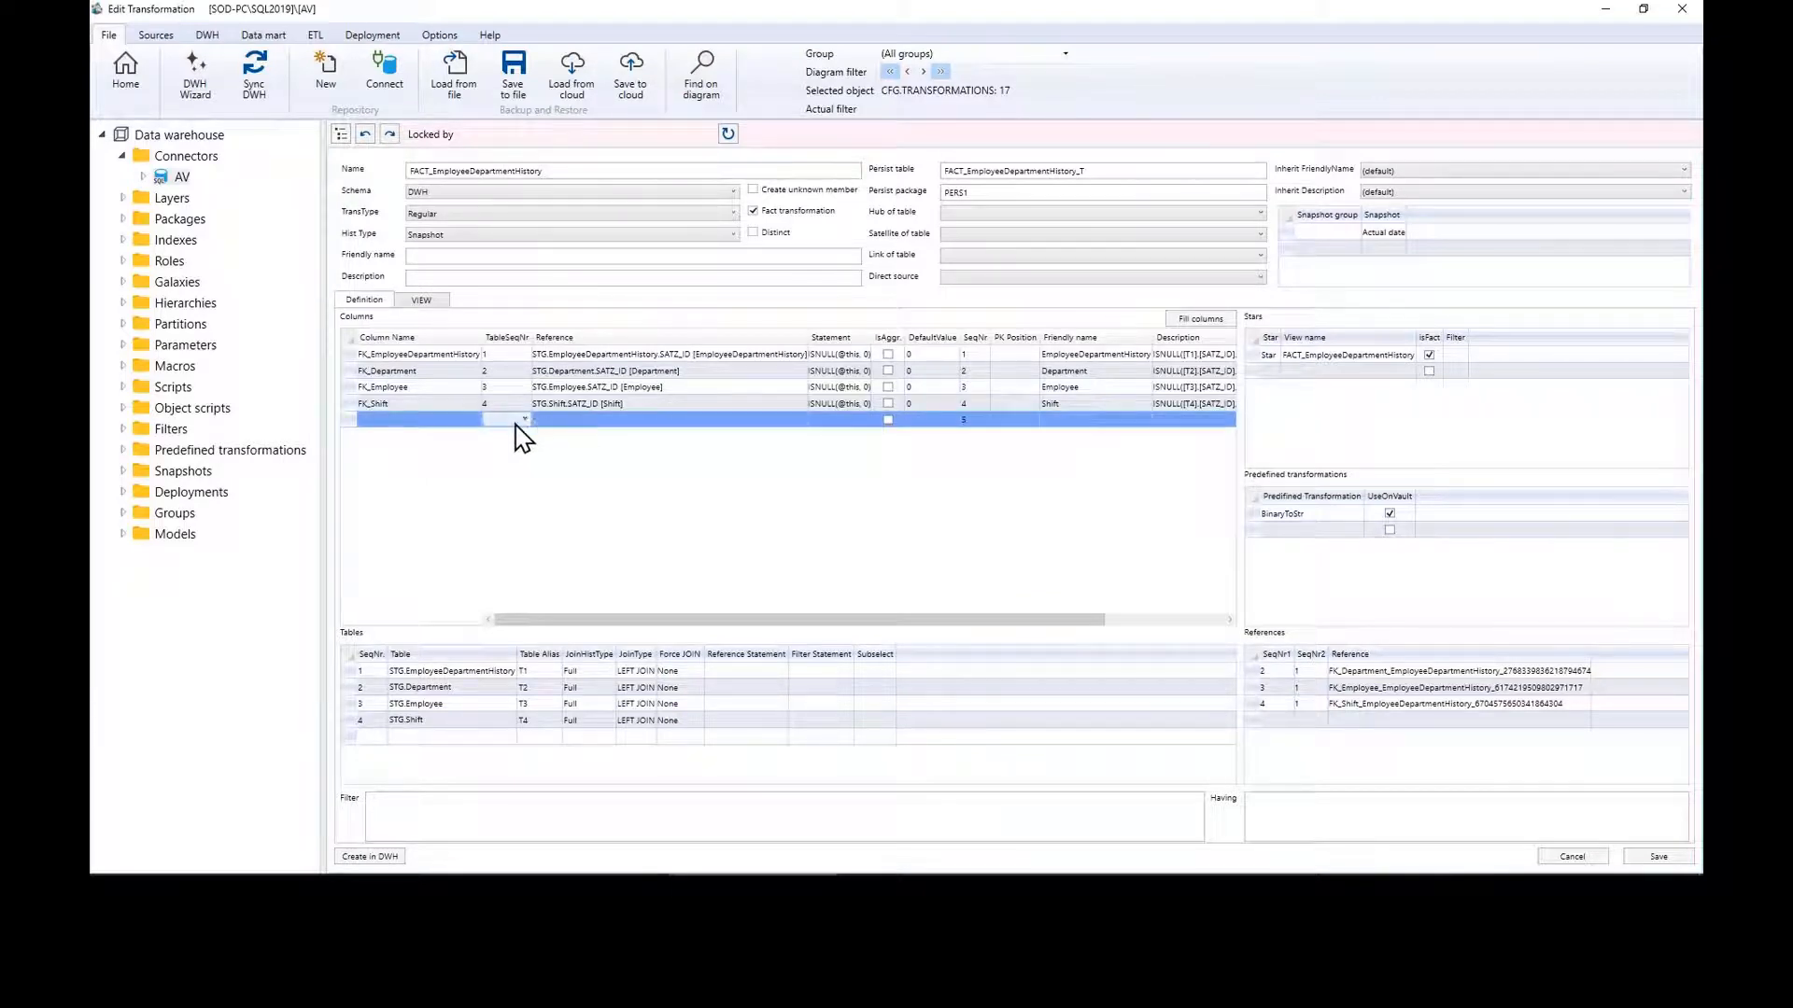
click(472, 419)
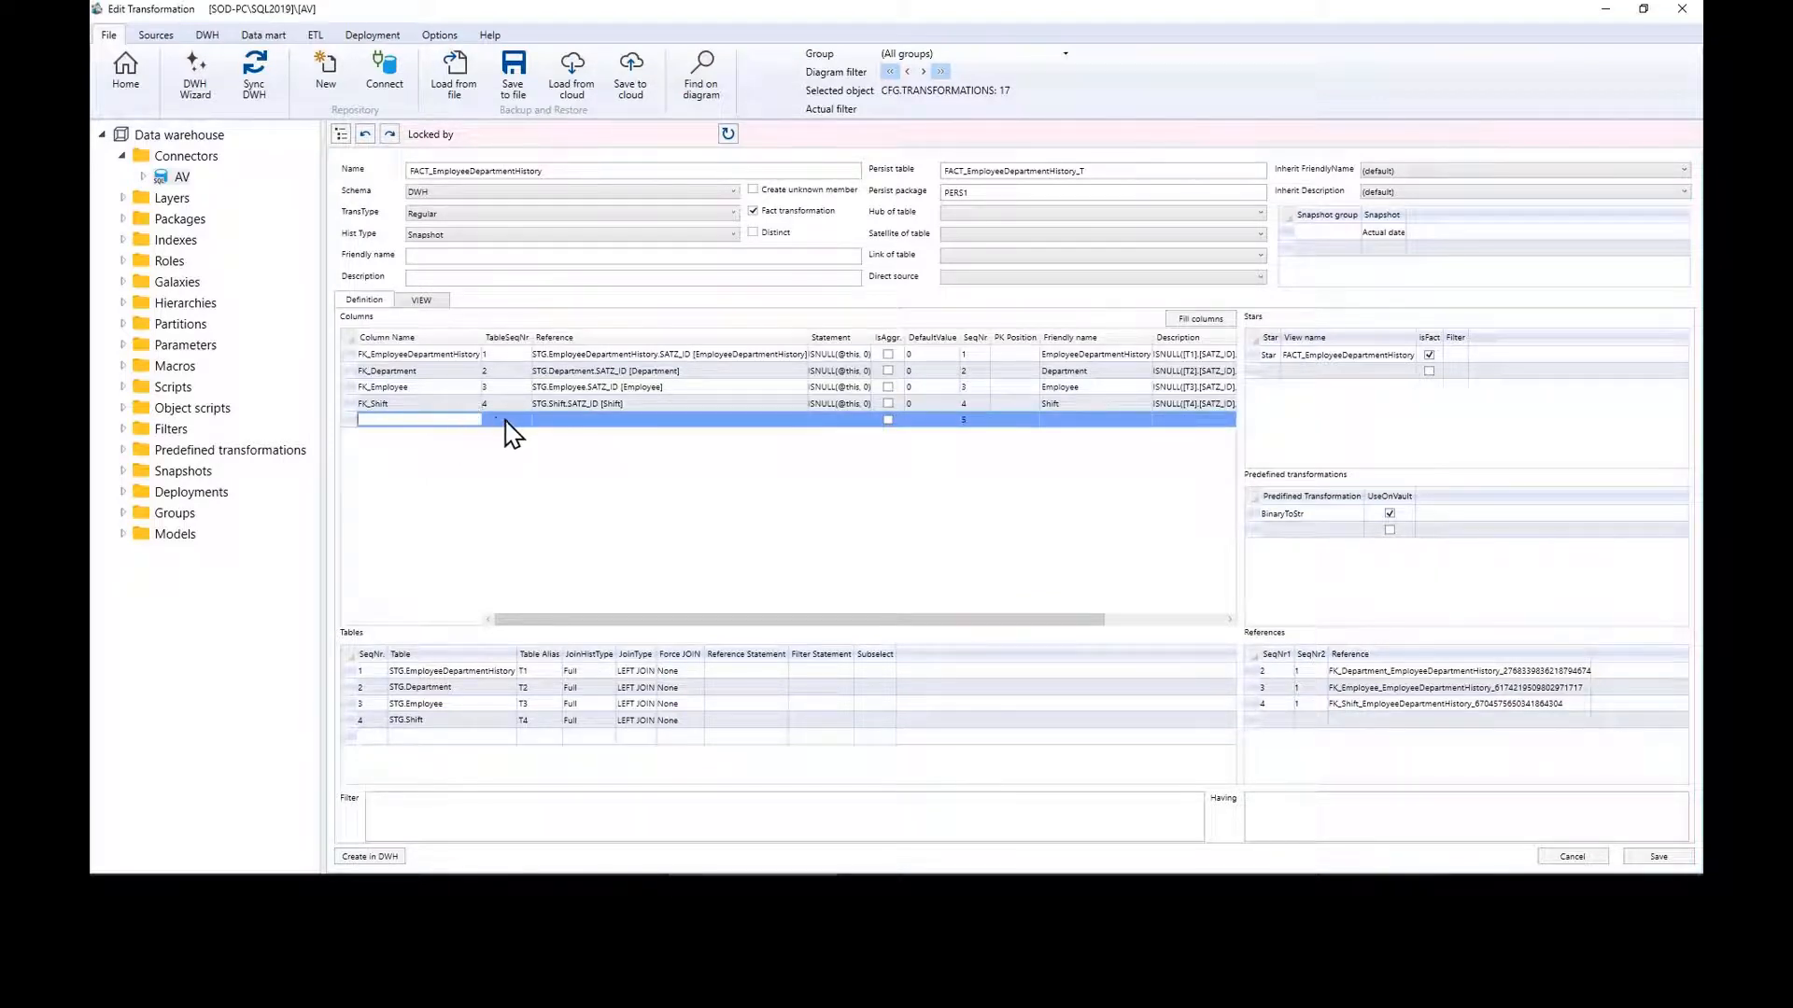
click(509, 424)
click(513, 452)
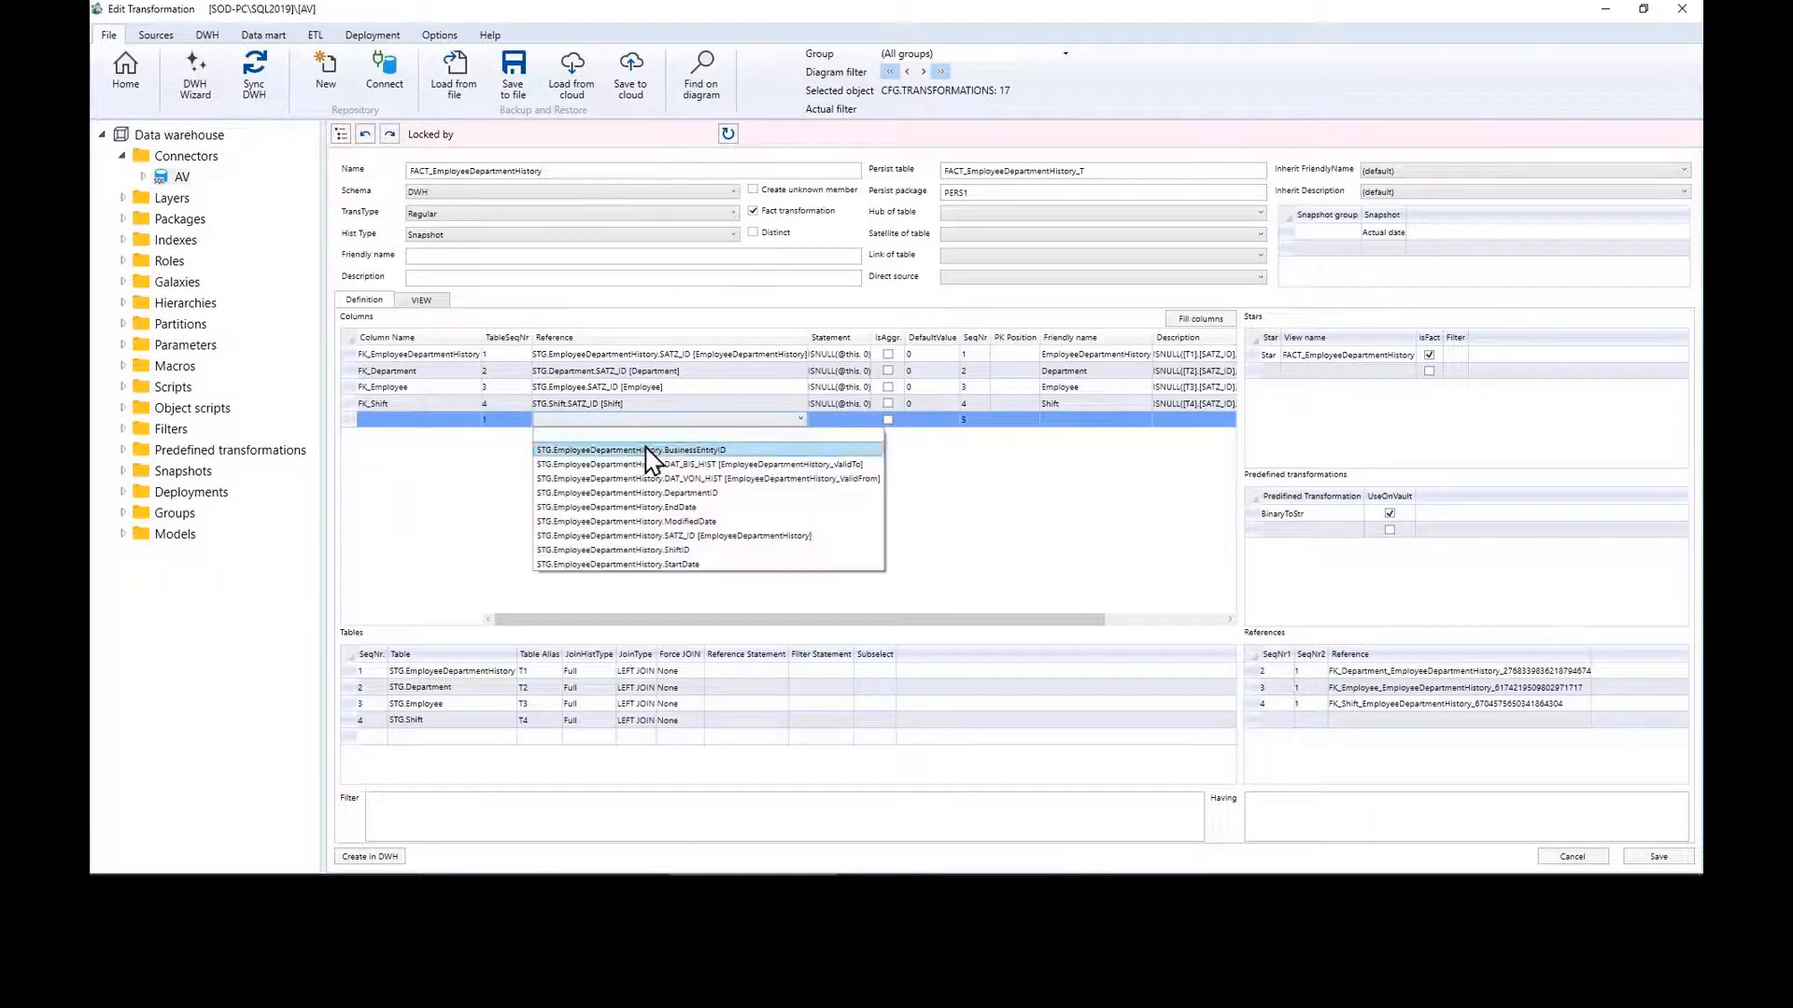
click(715, 564)
click(417, 421)
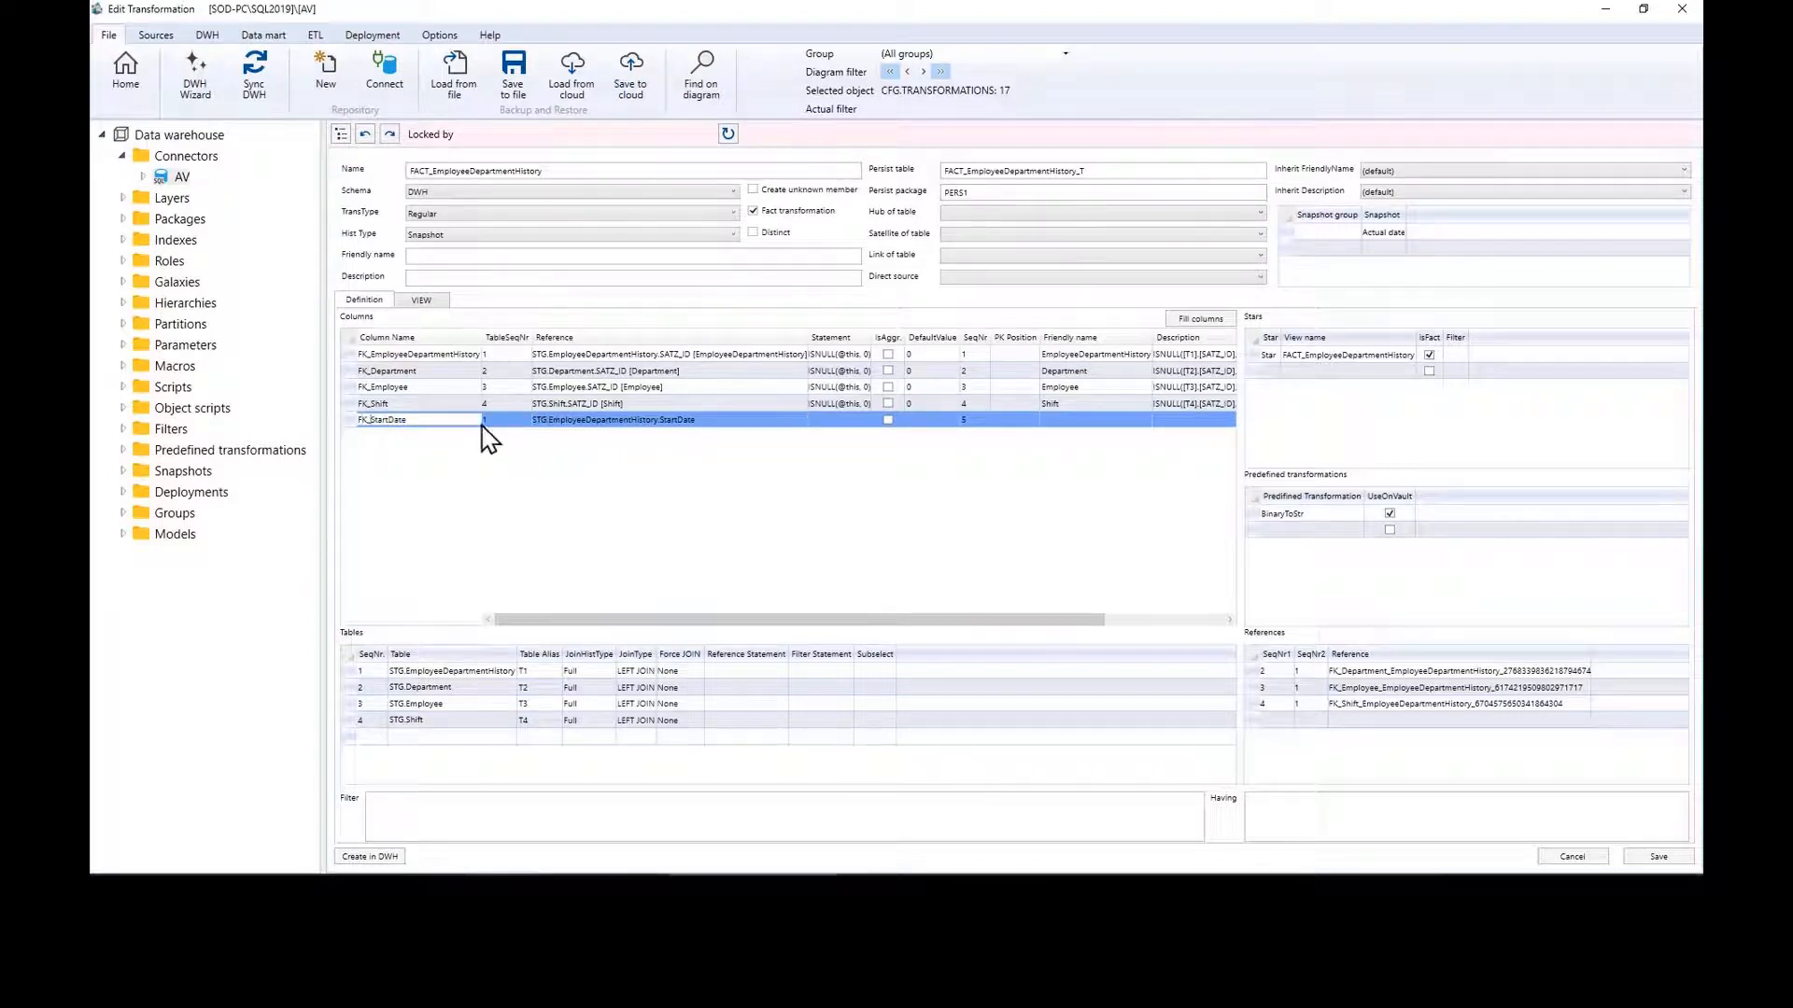
click(835, 422)
click(838, 419)
right_click(840, 420)
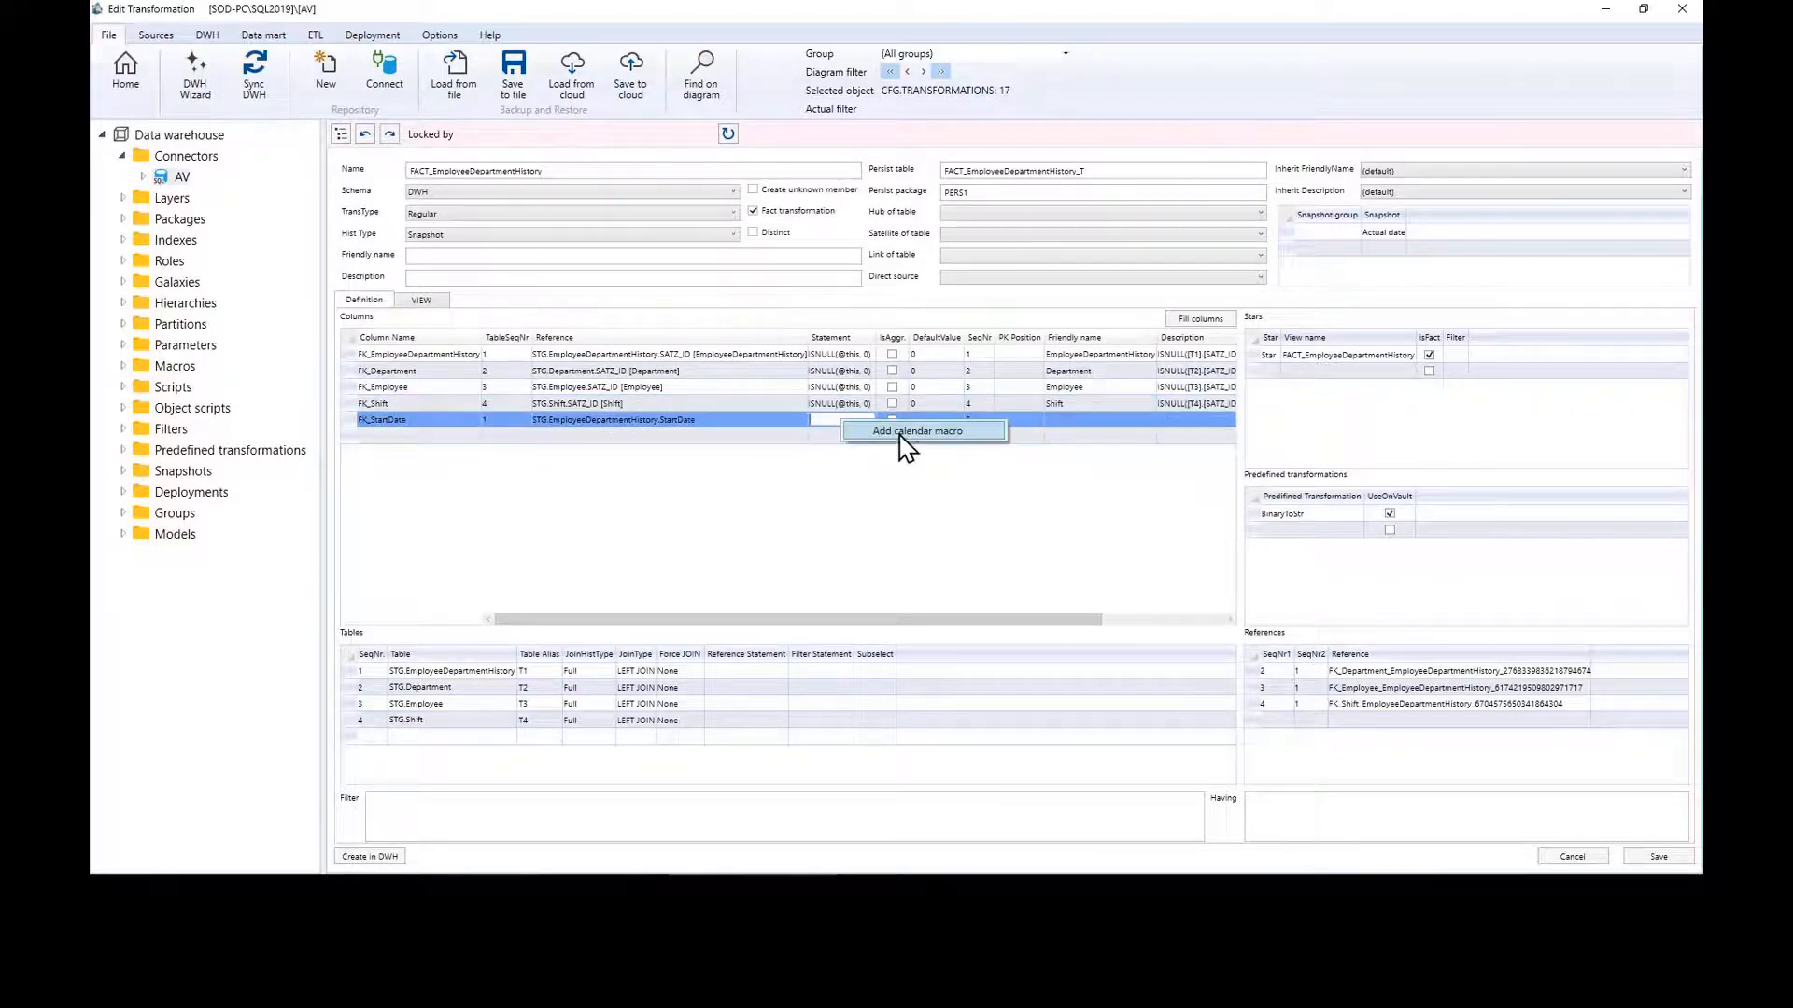
click(913, 433)
click(1671, 861)
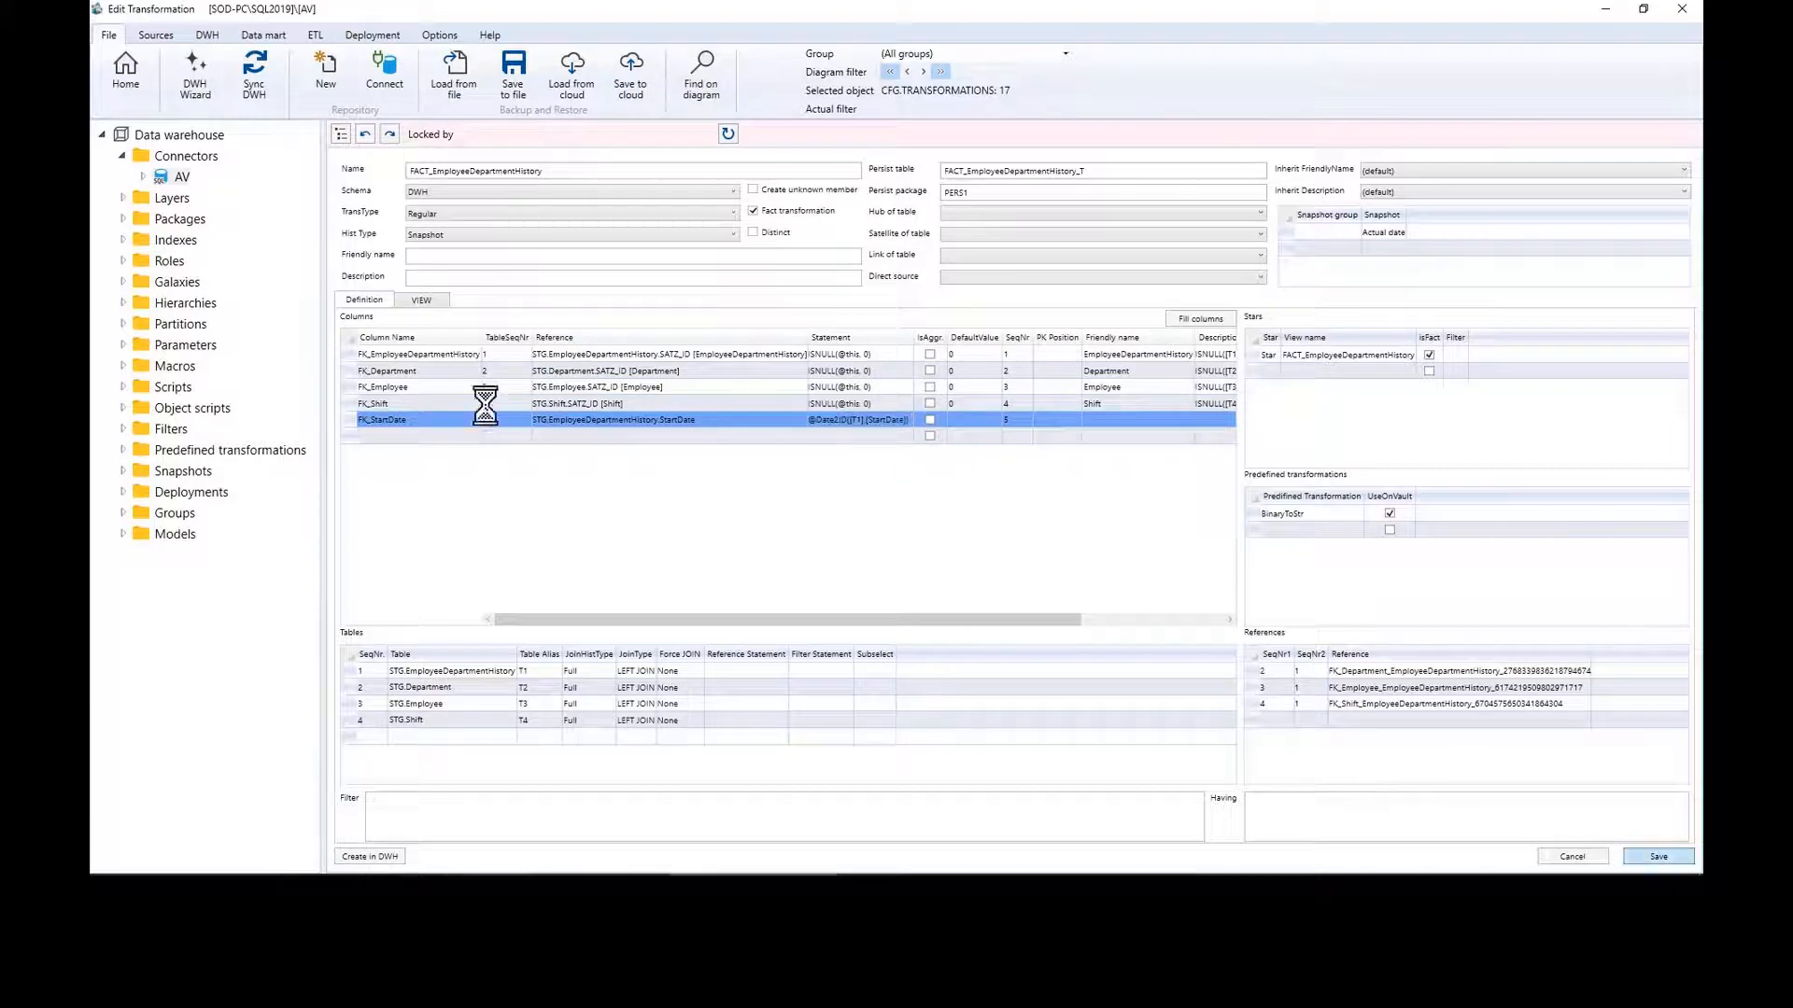
click(127, 73)
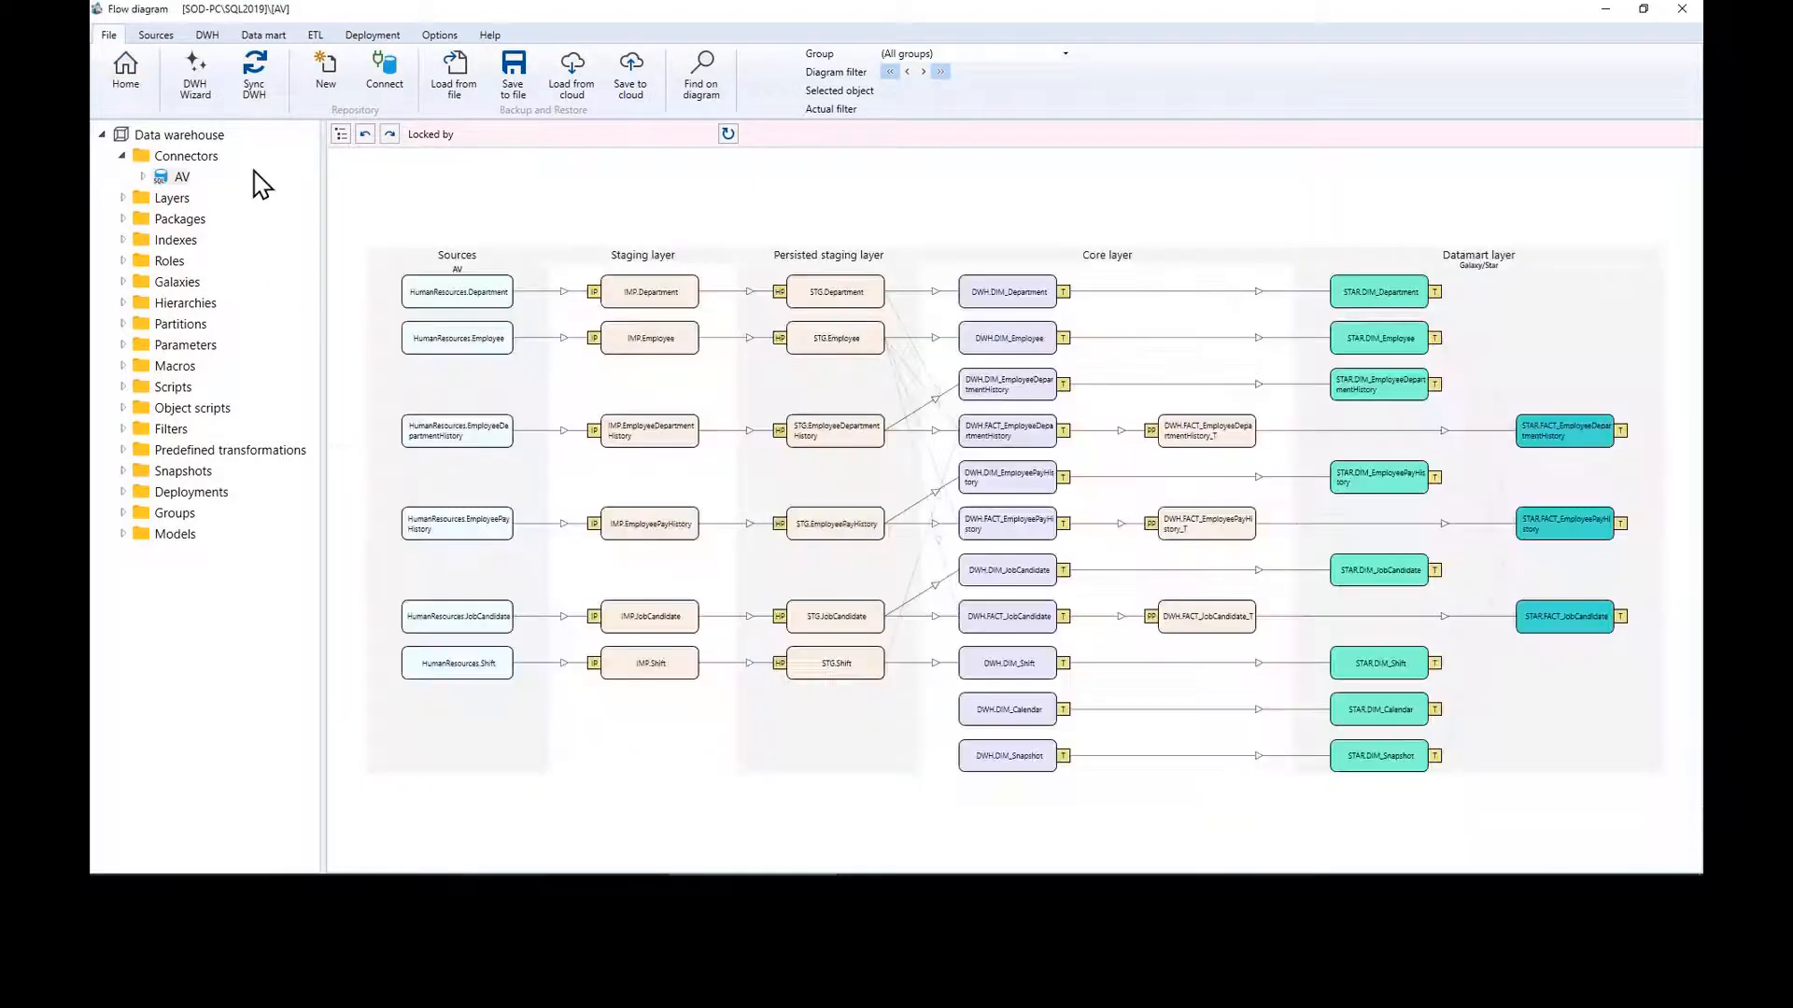
Step: Synchronize the DWH, then add a DistinctCount measure on FK_Department to FACT_EmployeeDepartmentHistory
click(252, 93)
click(1121, 602)
click(1621, 430)
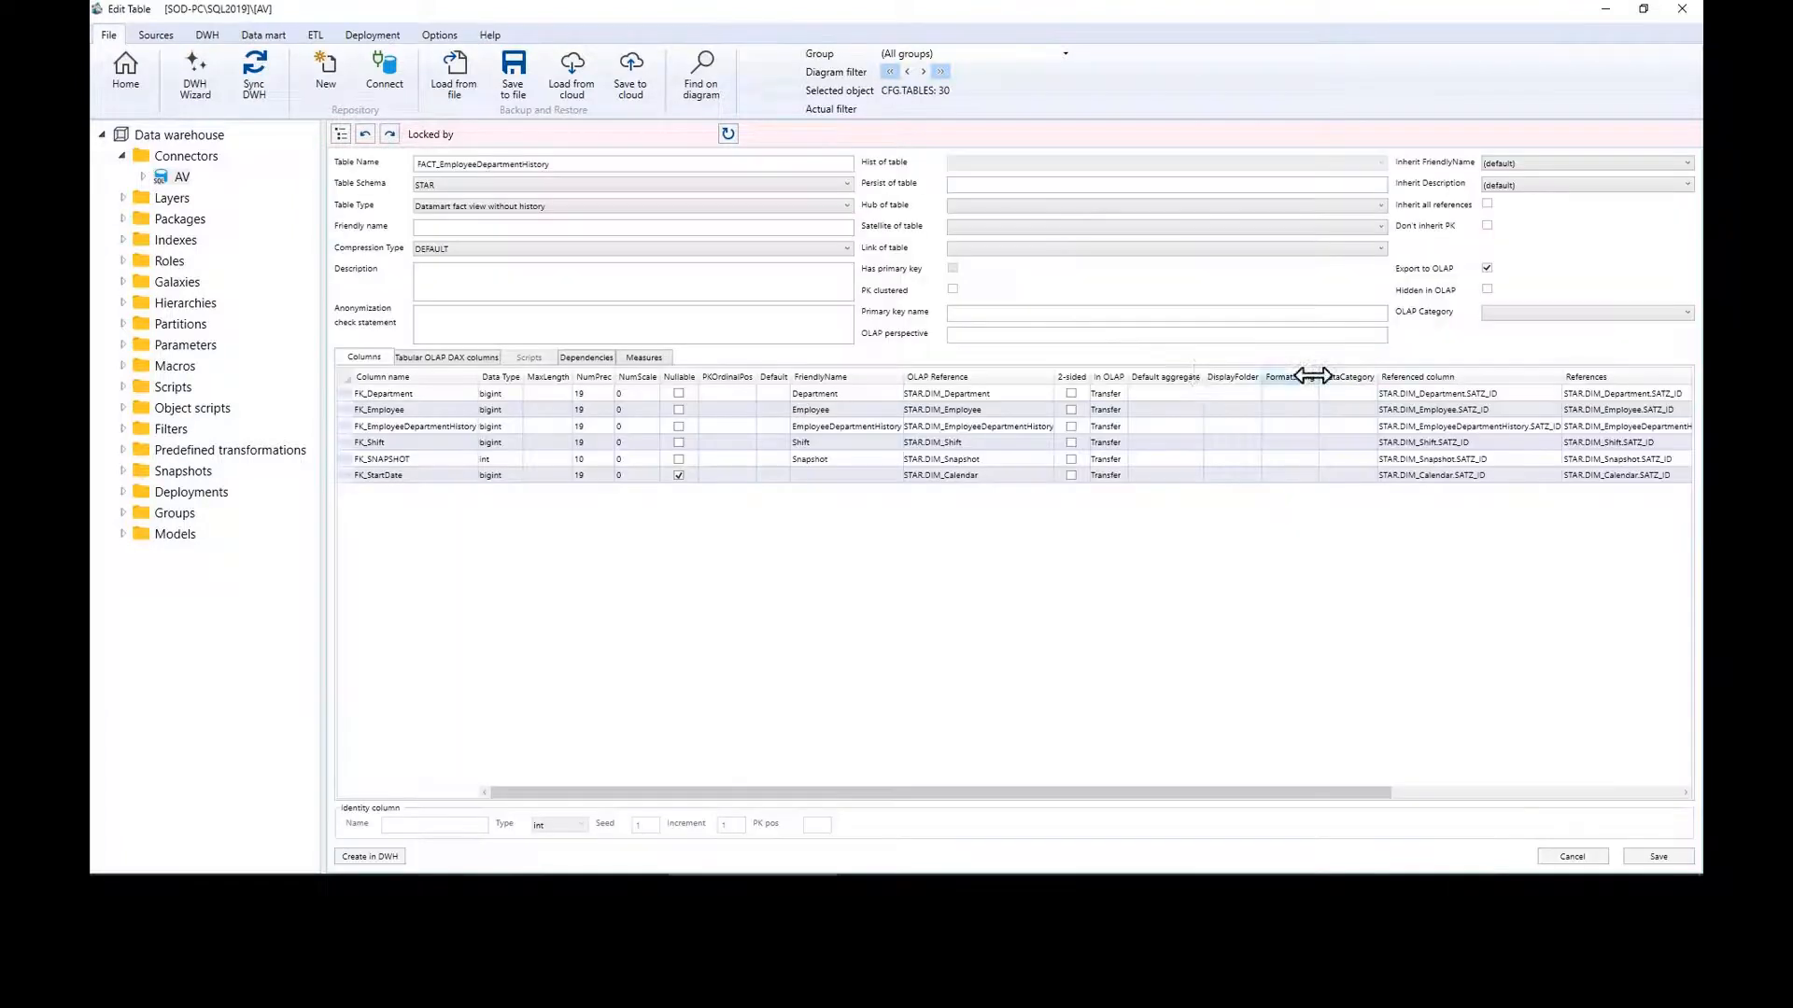
click(644, 358)
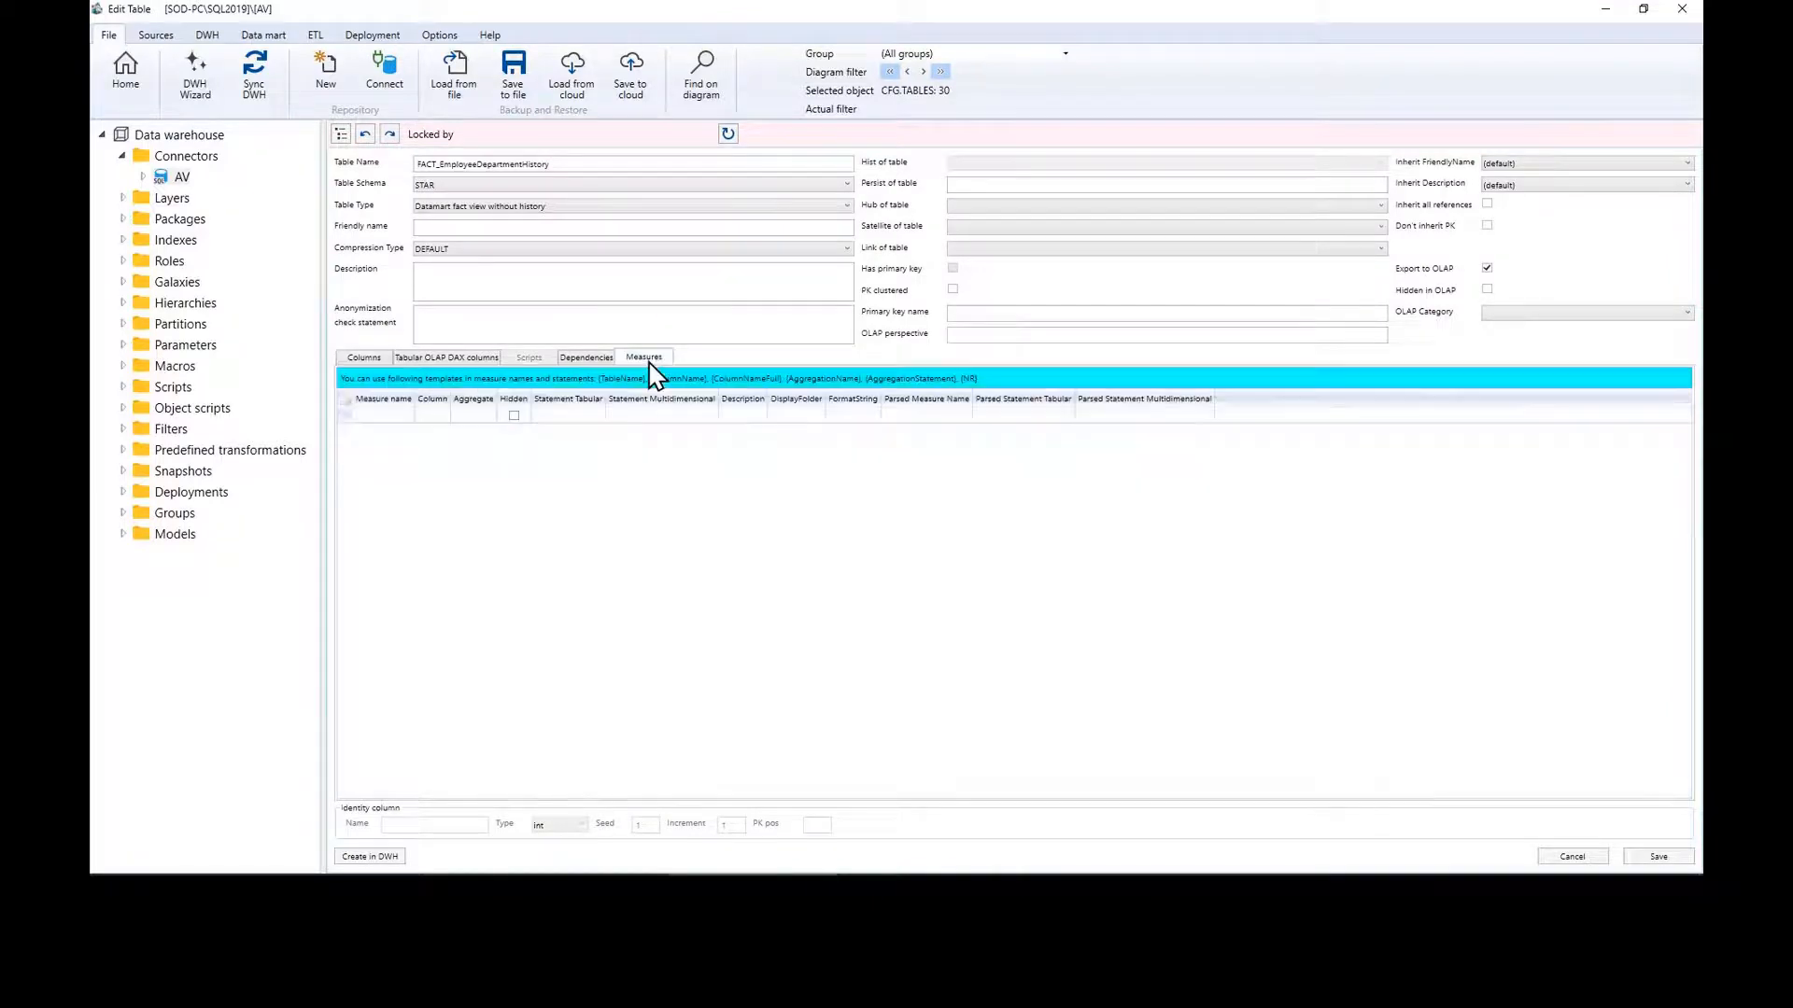
click(437, 417)
click(585, 416)
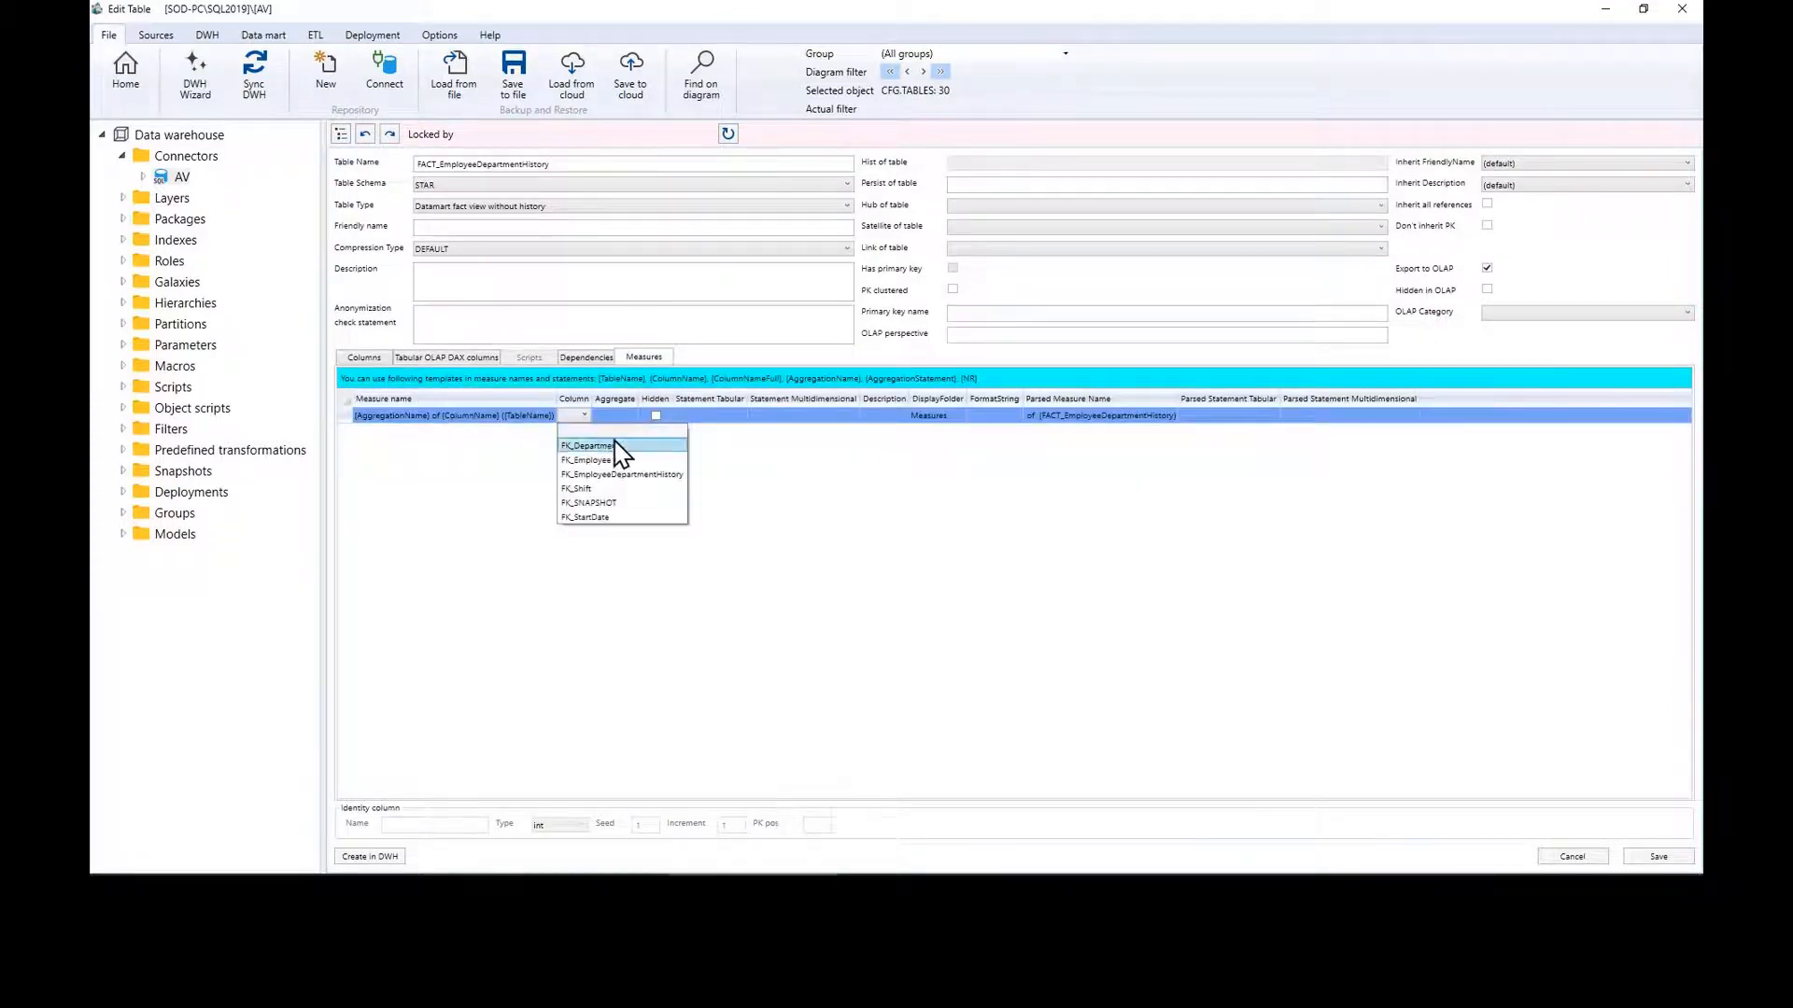
click(597, 446)
click(665, 417)
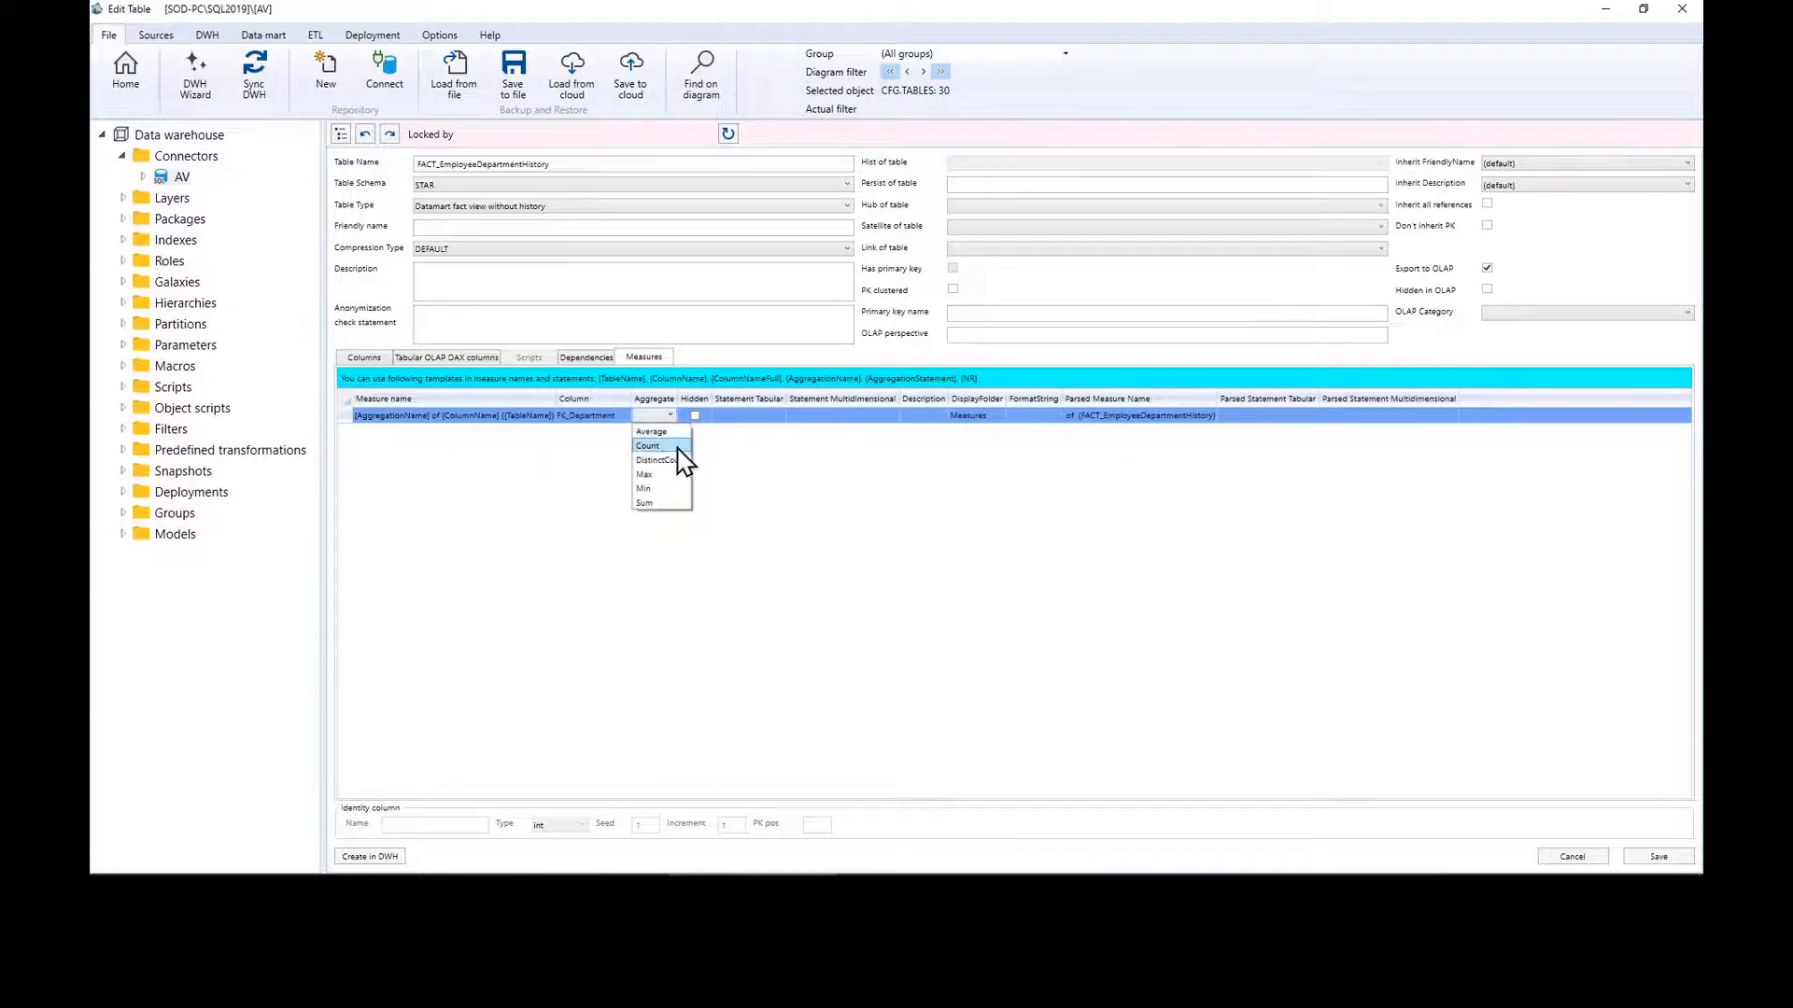
click(681, 472)
Step: Add a second DistinctCount measure on FK_Employee
click(618, 435)
click(620, 435)
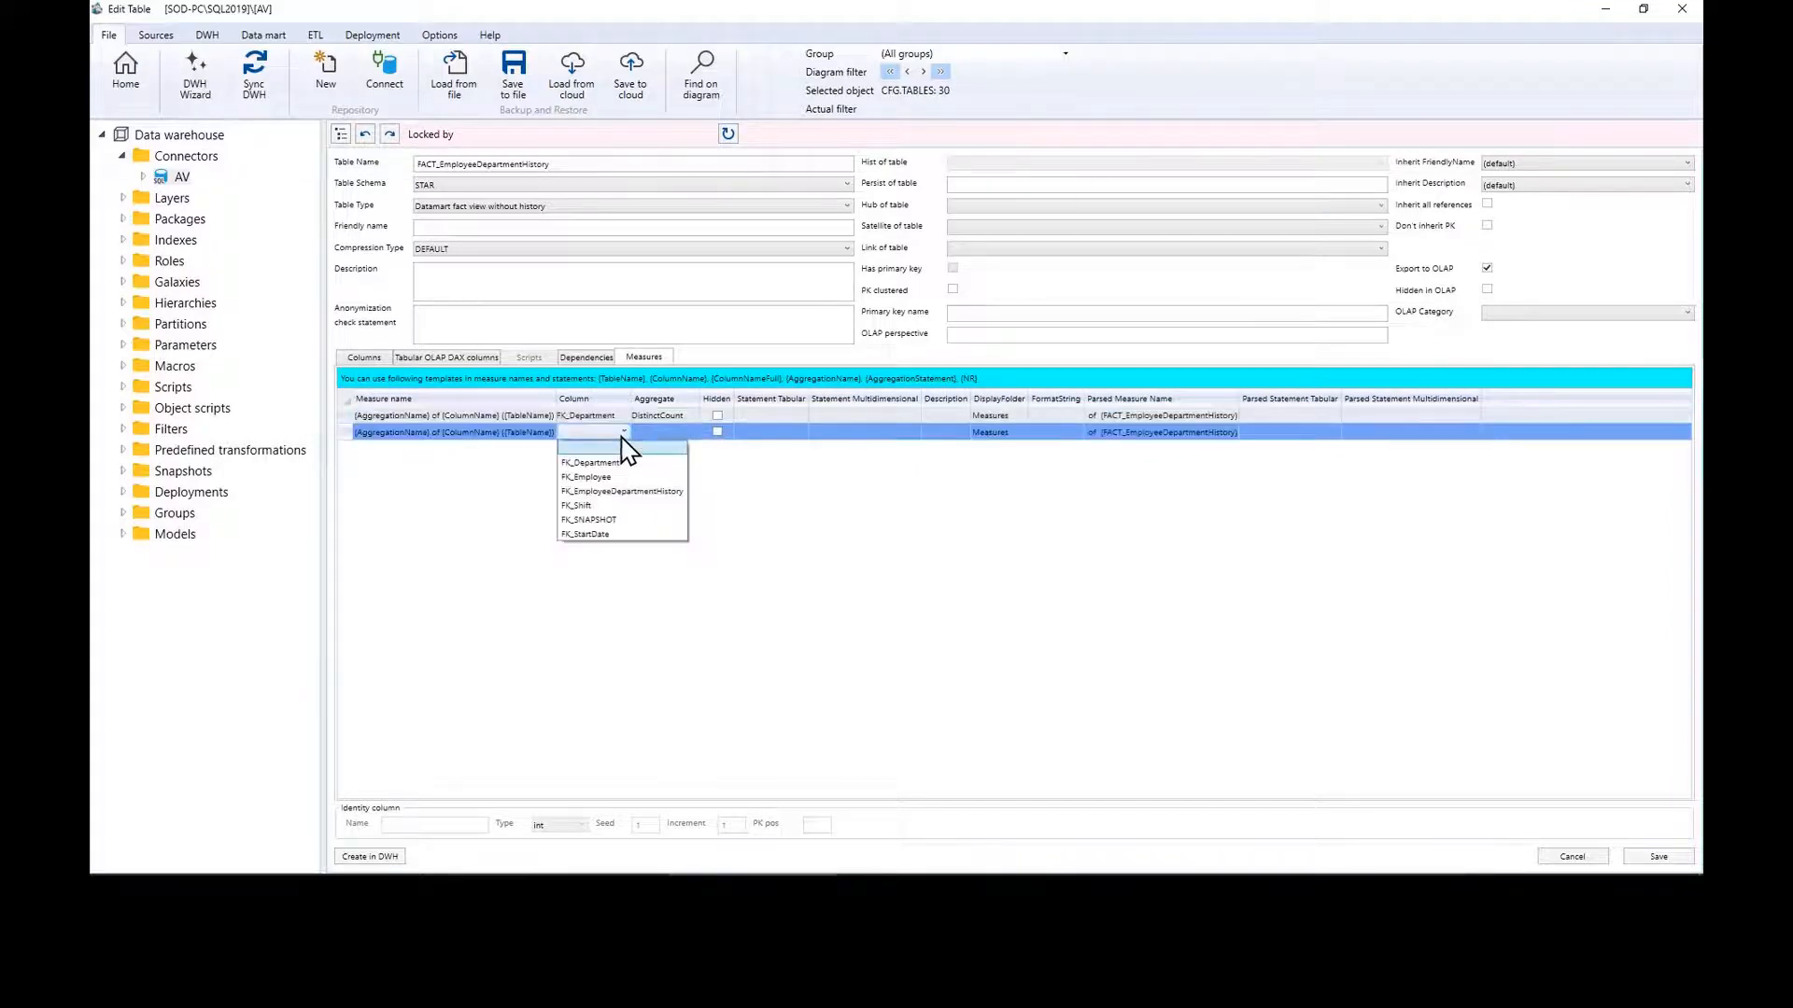
click(624, 477)
click(672, 433)
click(674, 434)
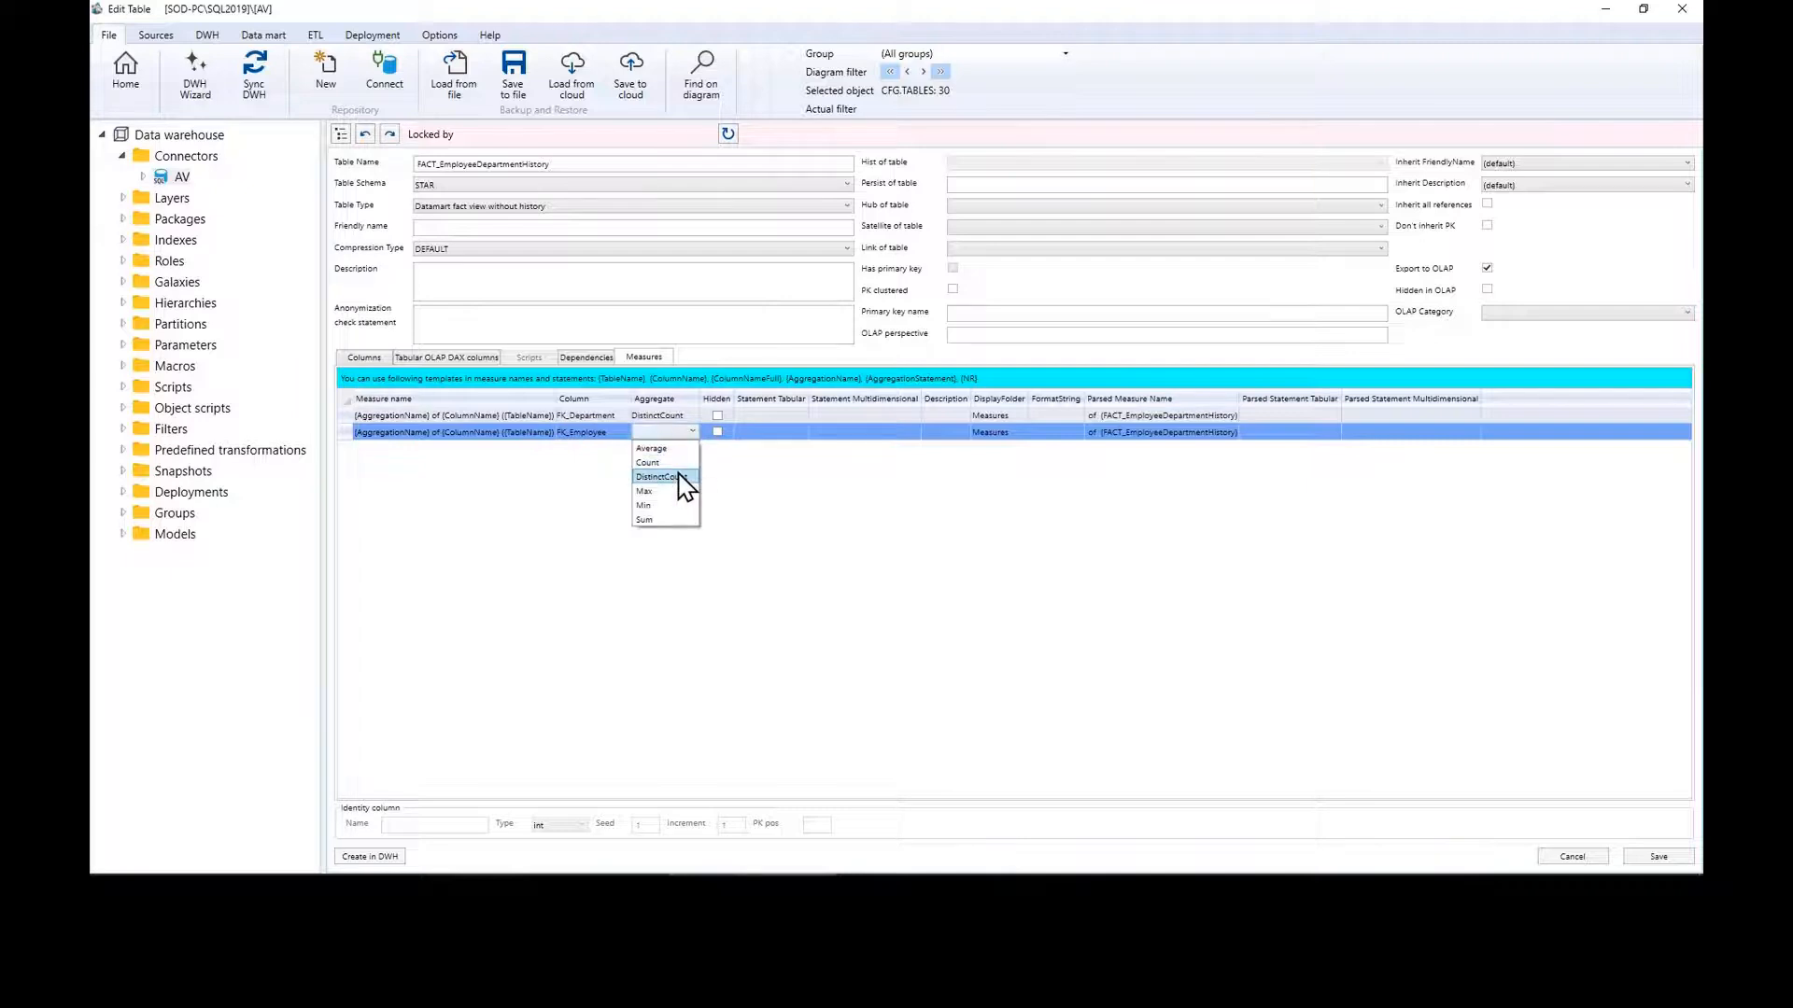
click(680, 480)
Step: Add a third DistinctCount measure on FK_Shift and save the table
click(612, 447)
click(618, 448)
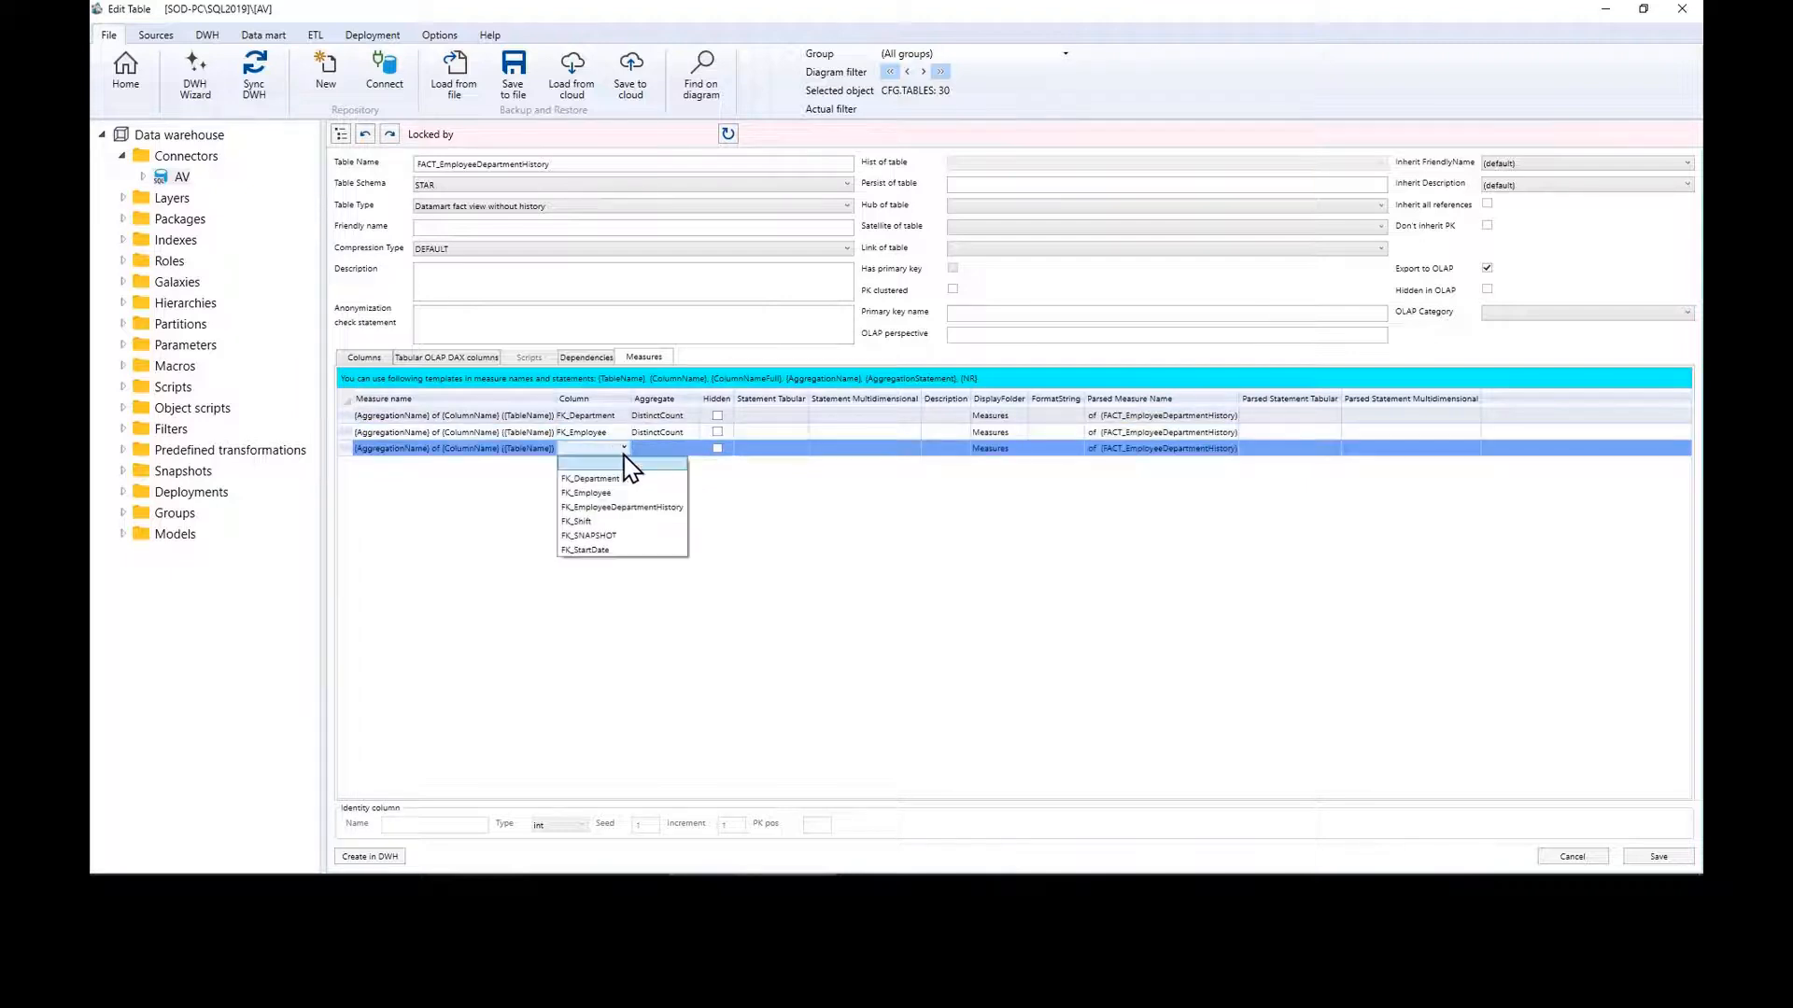
click(623, 521)
click(689, 448)
click(691, 450)
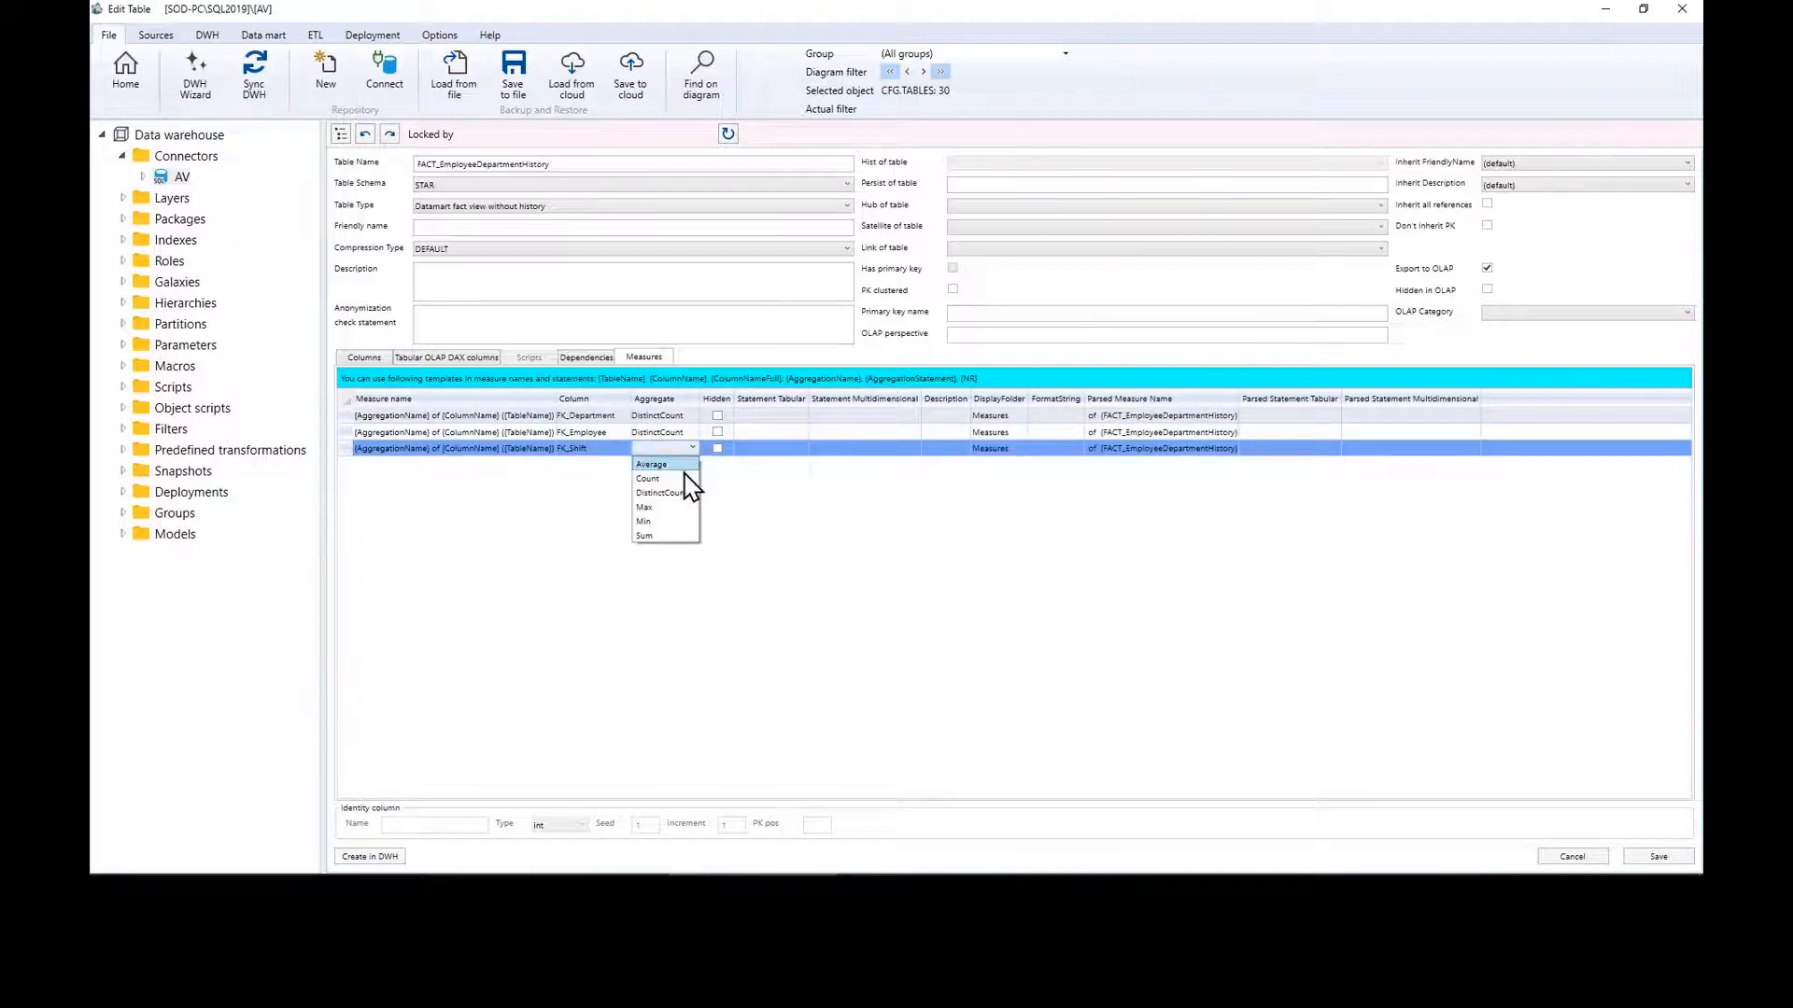
click(682, 495)
click(1658, 856)
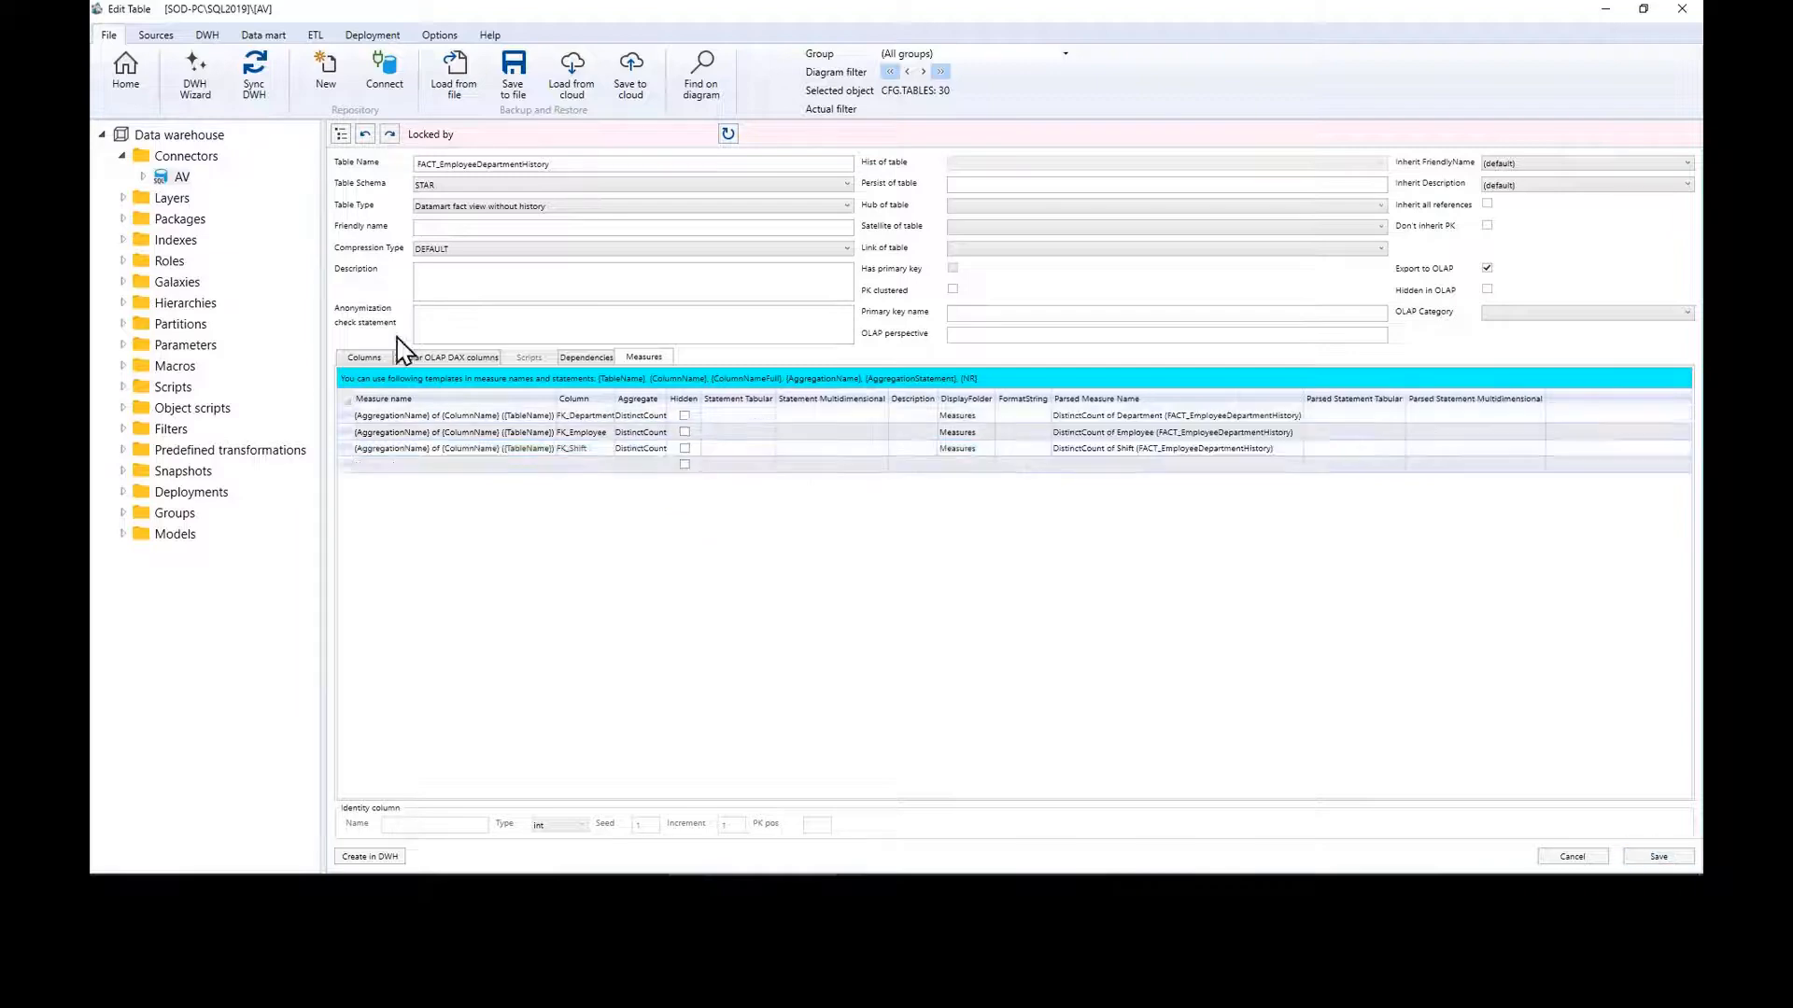
click(128, 71)
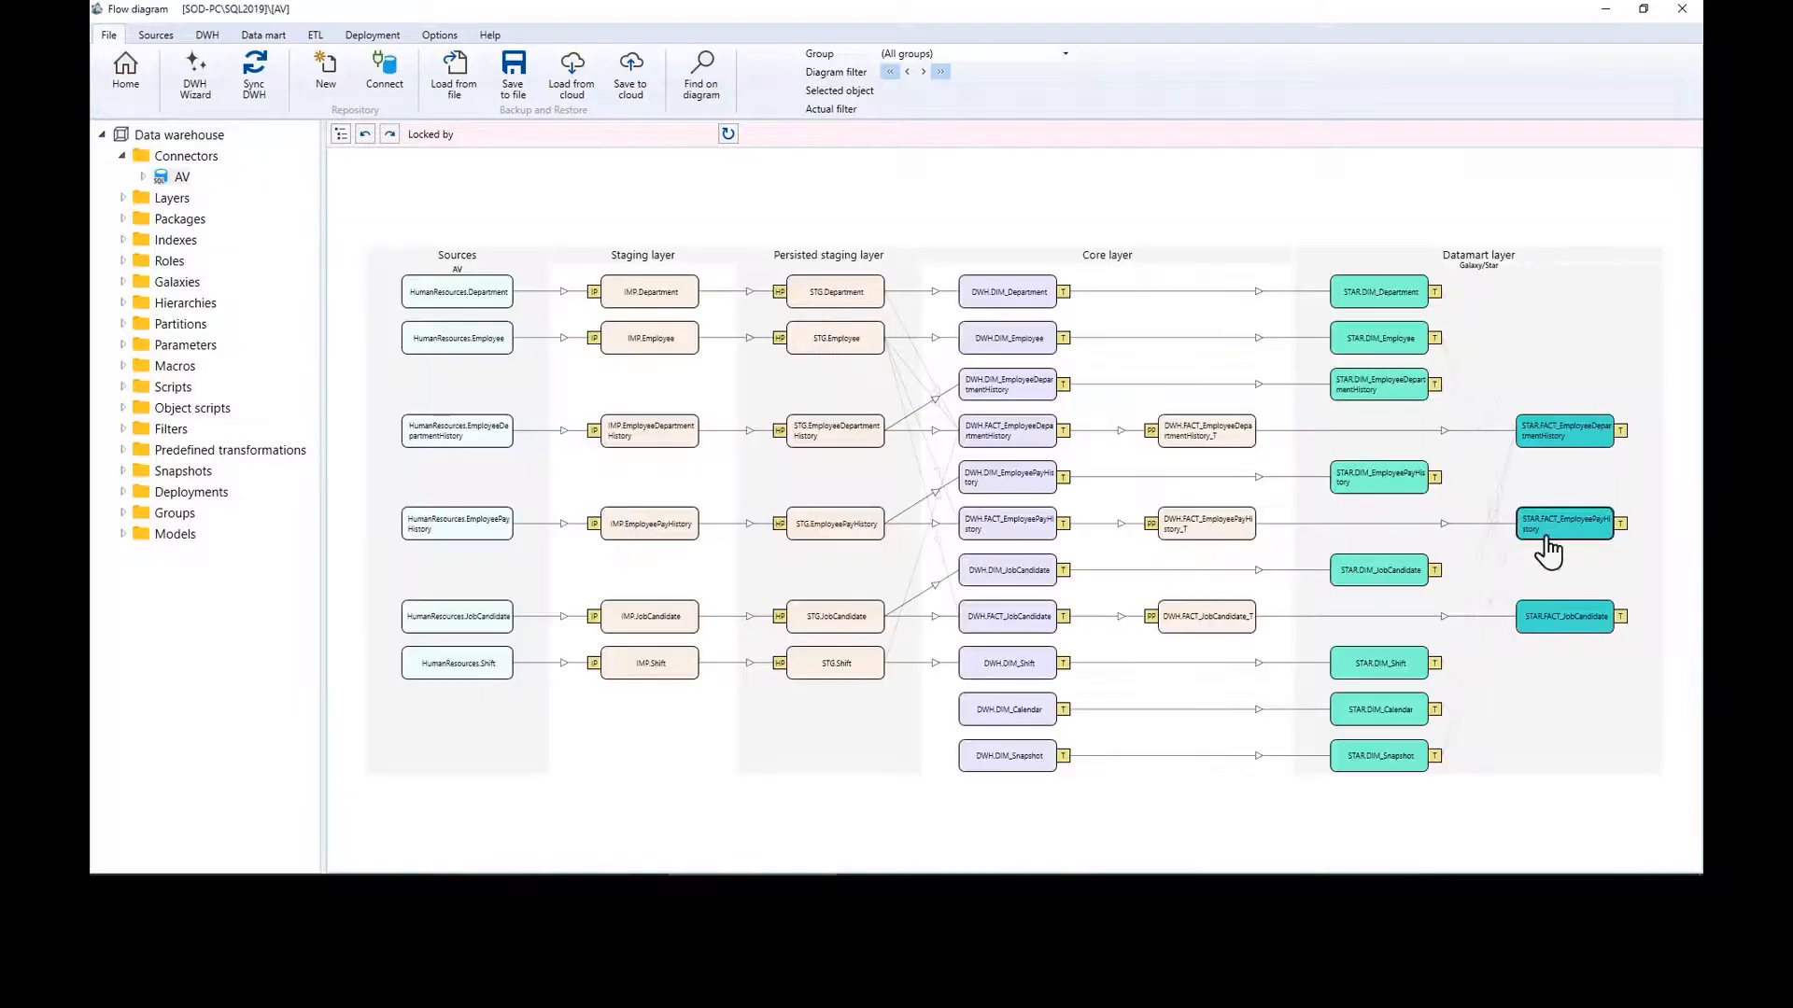
Step: Give FACT_EmployeePayHistory a measure on FK_Employee and save it
double_click(1616, 537)
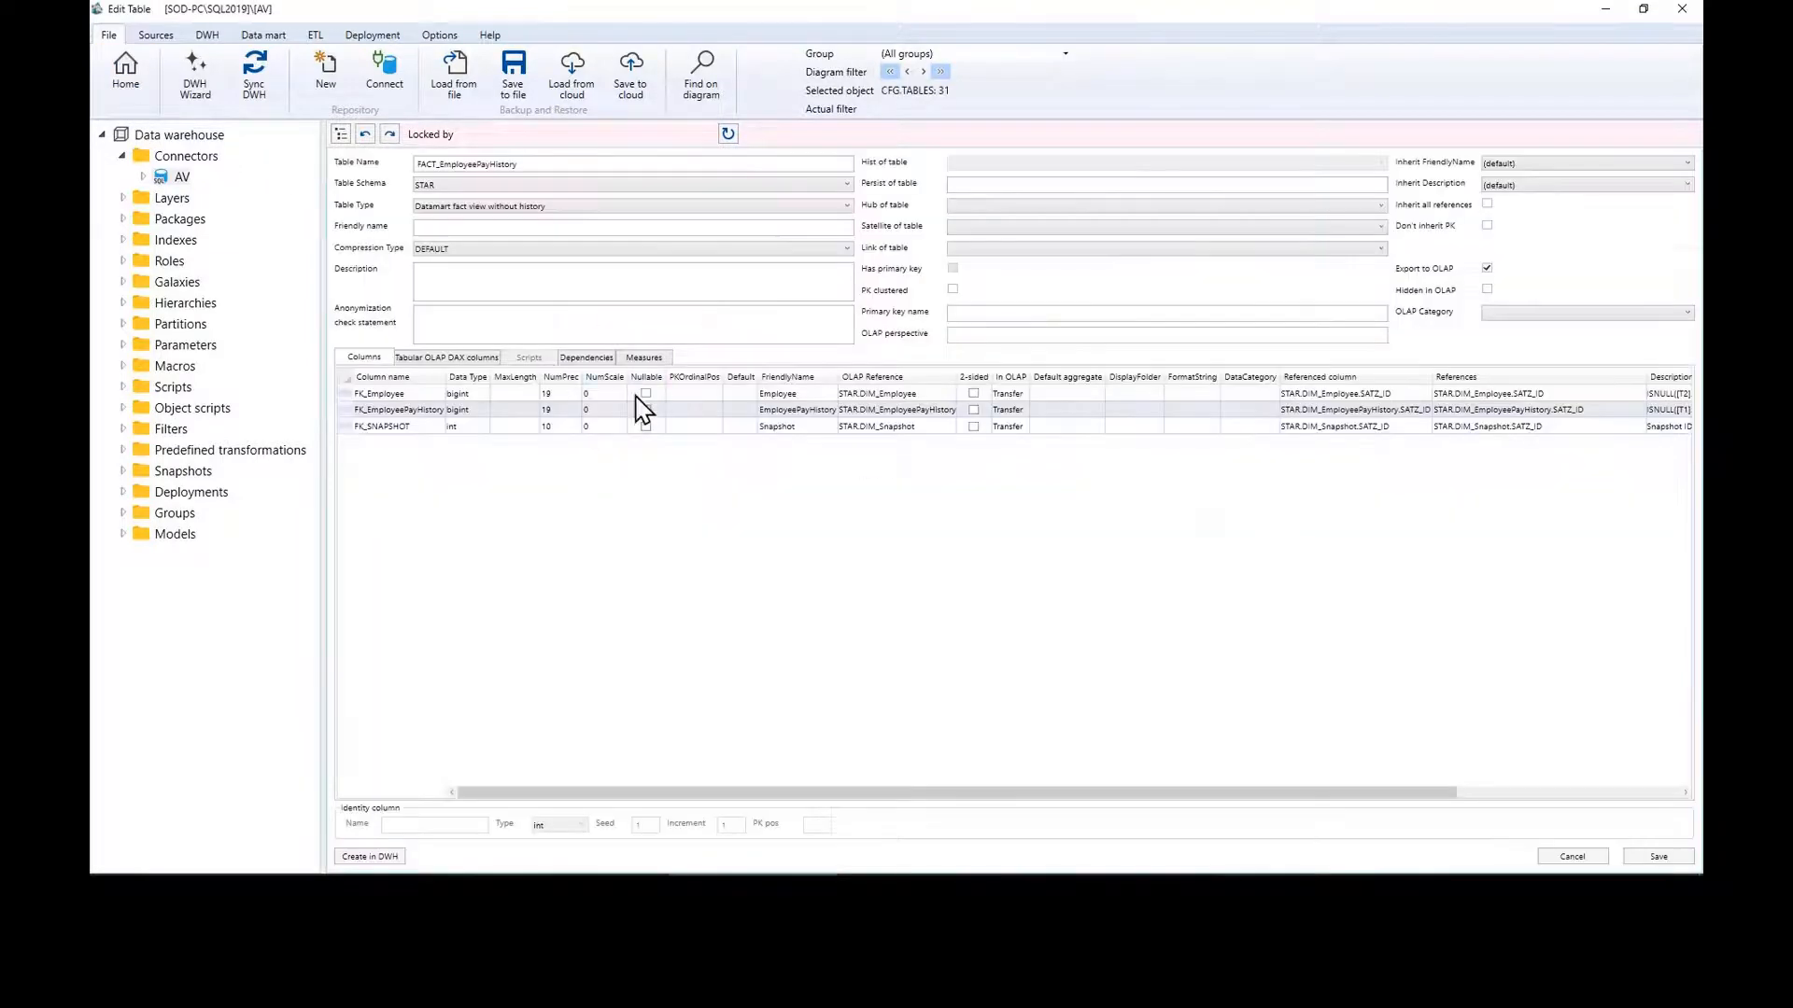
click(643, 358)
click(523, 416)
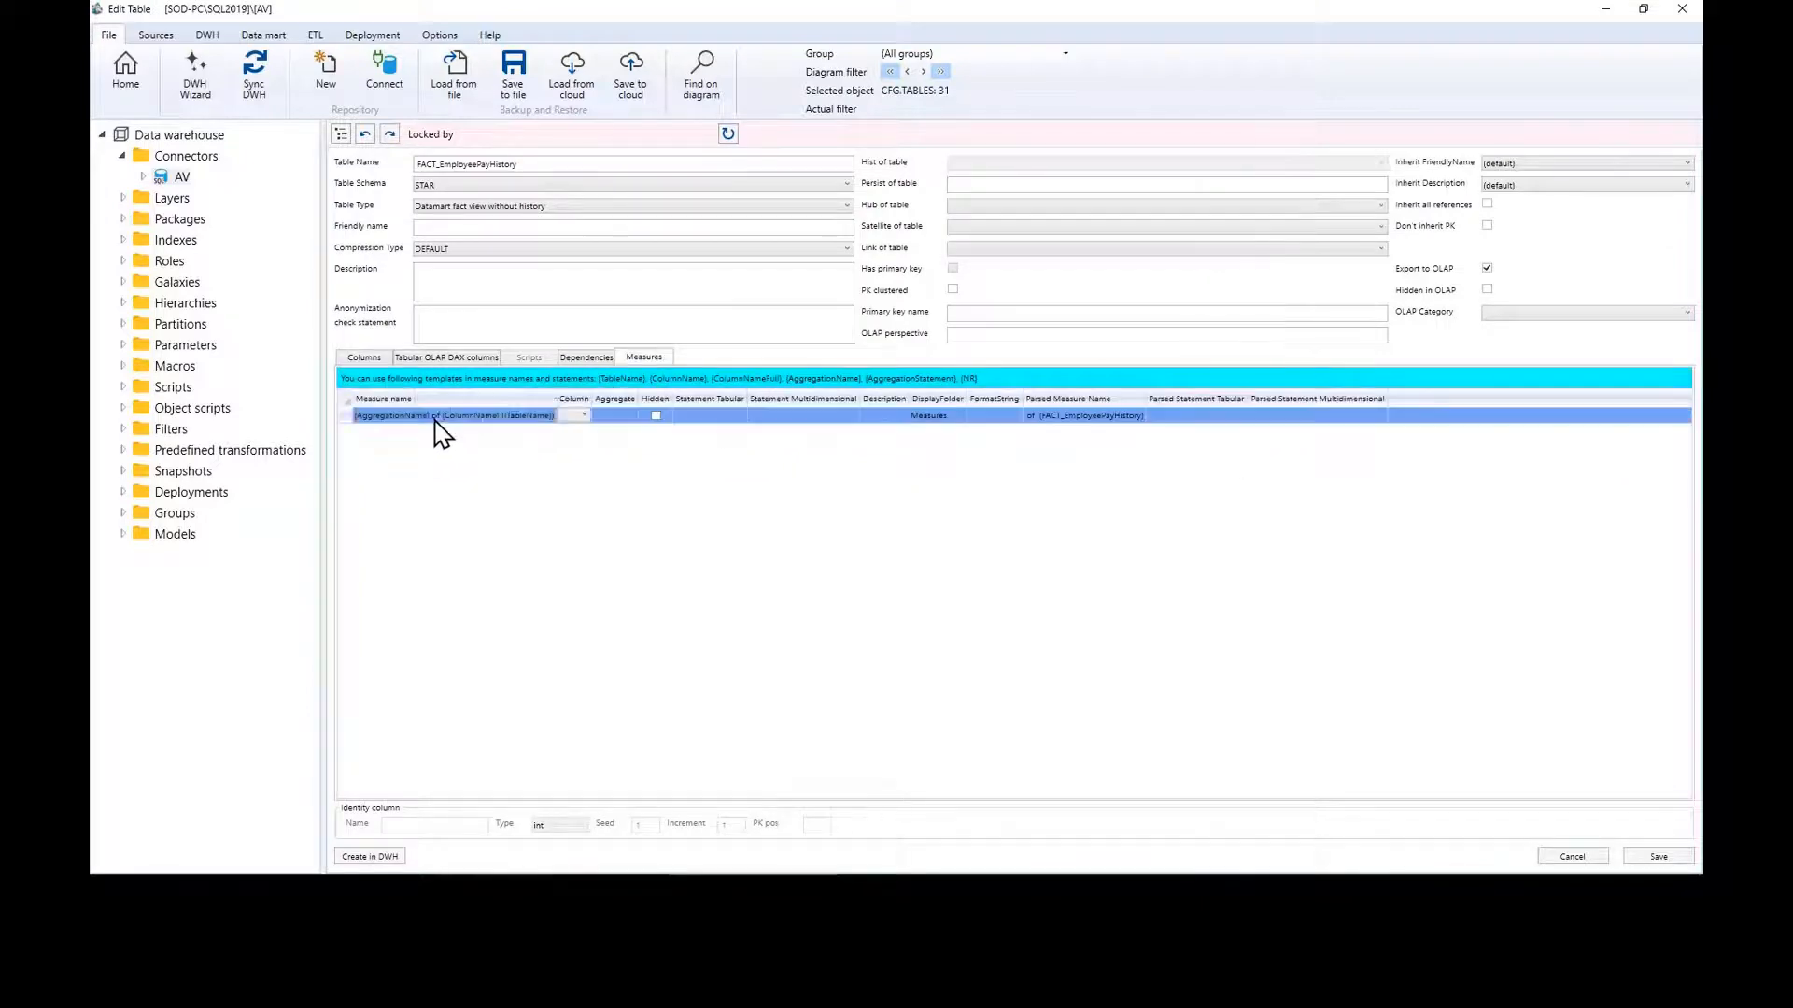
click(584, 417)
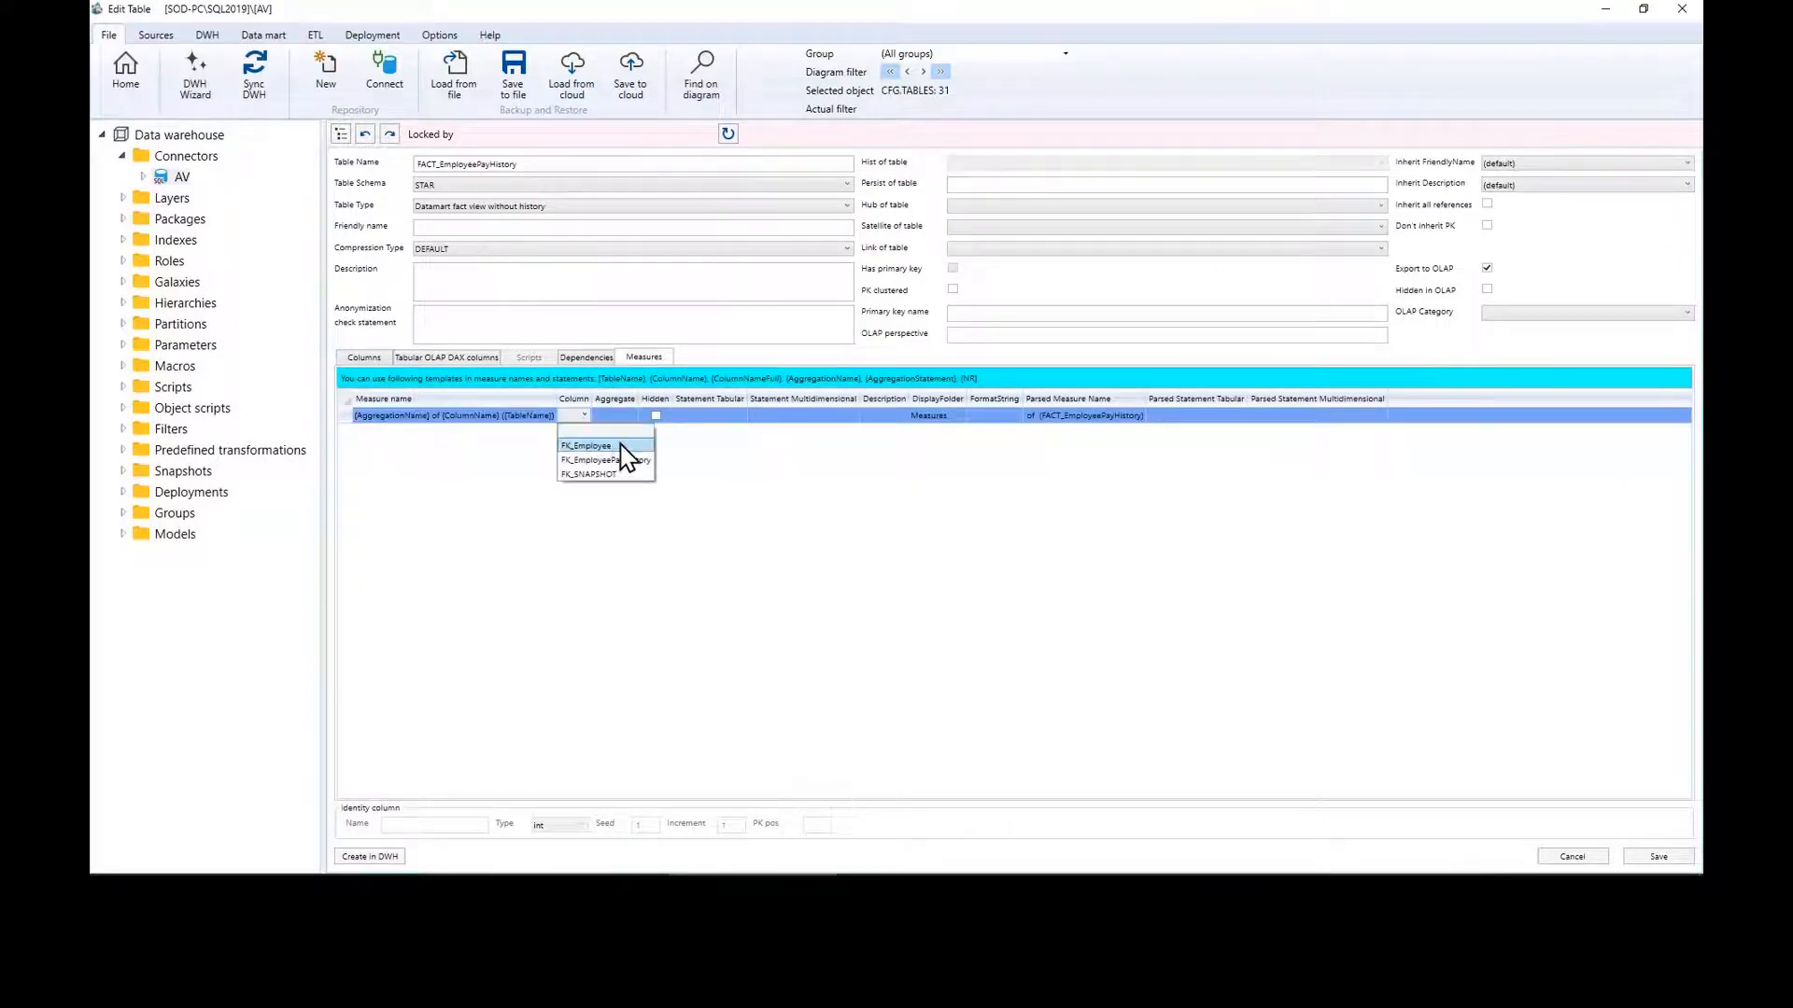
click(625, 446)
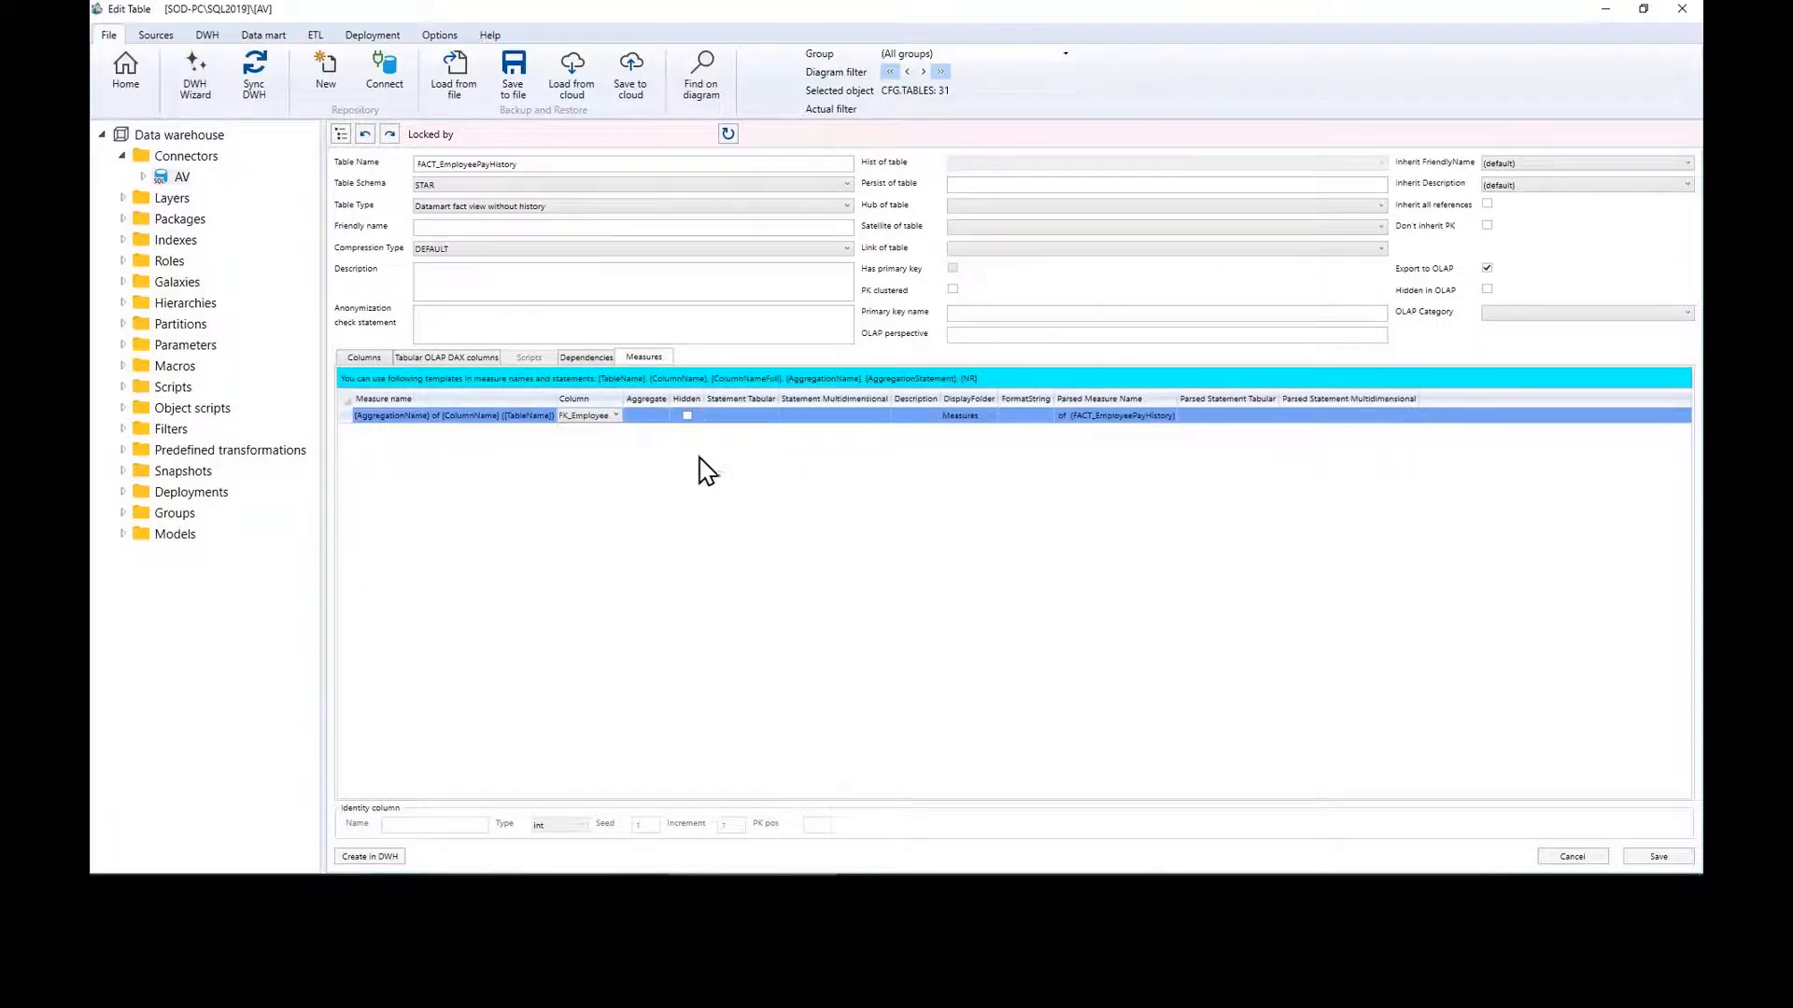
click(1656, 856)
click(129, 84)
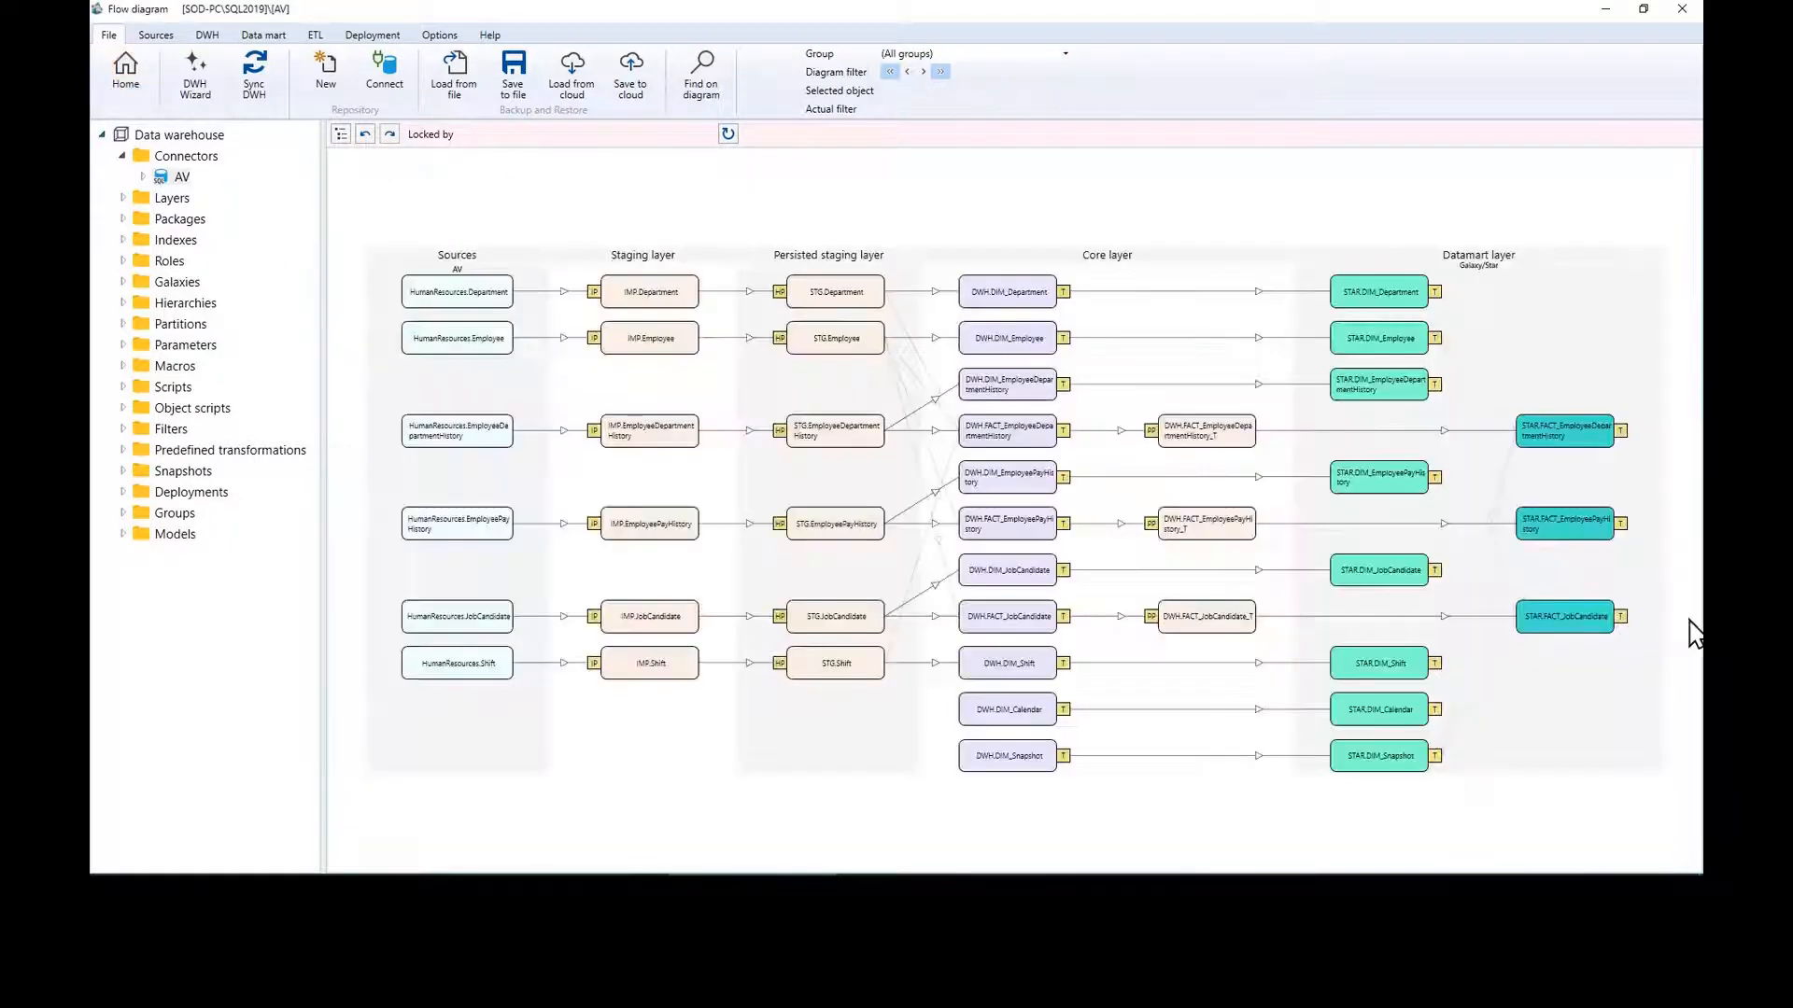
Step: Add DistinctCount measures on FK_Employee and FK_JobCandidate to FACT_JobCandidate and save
double_click(1620, 628)
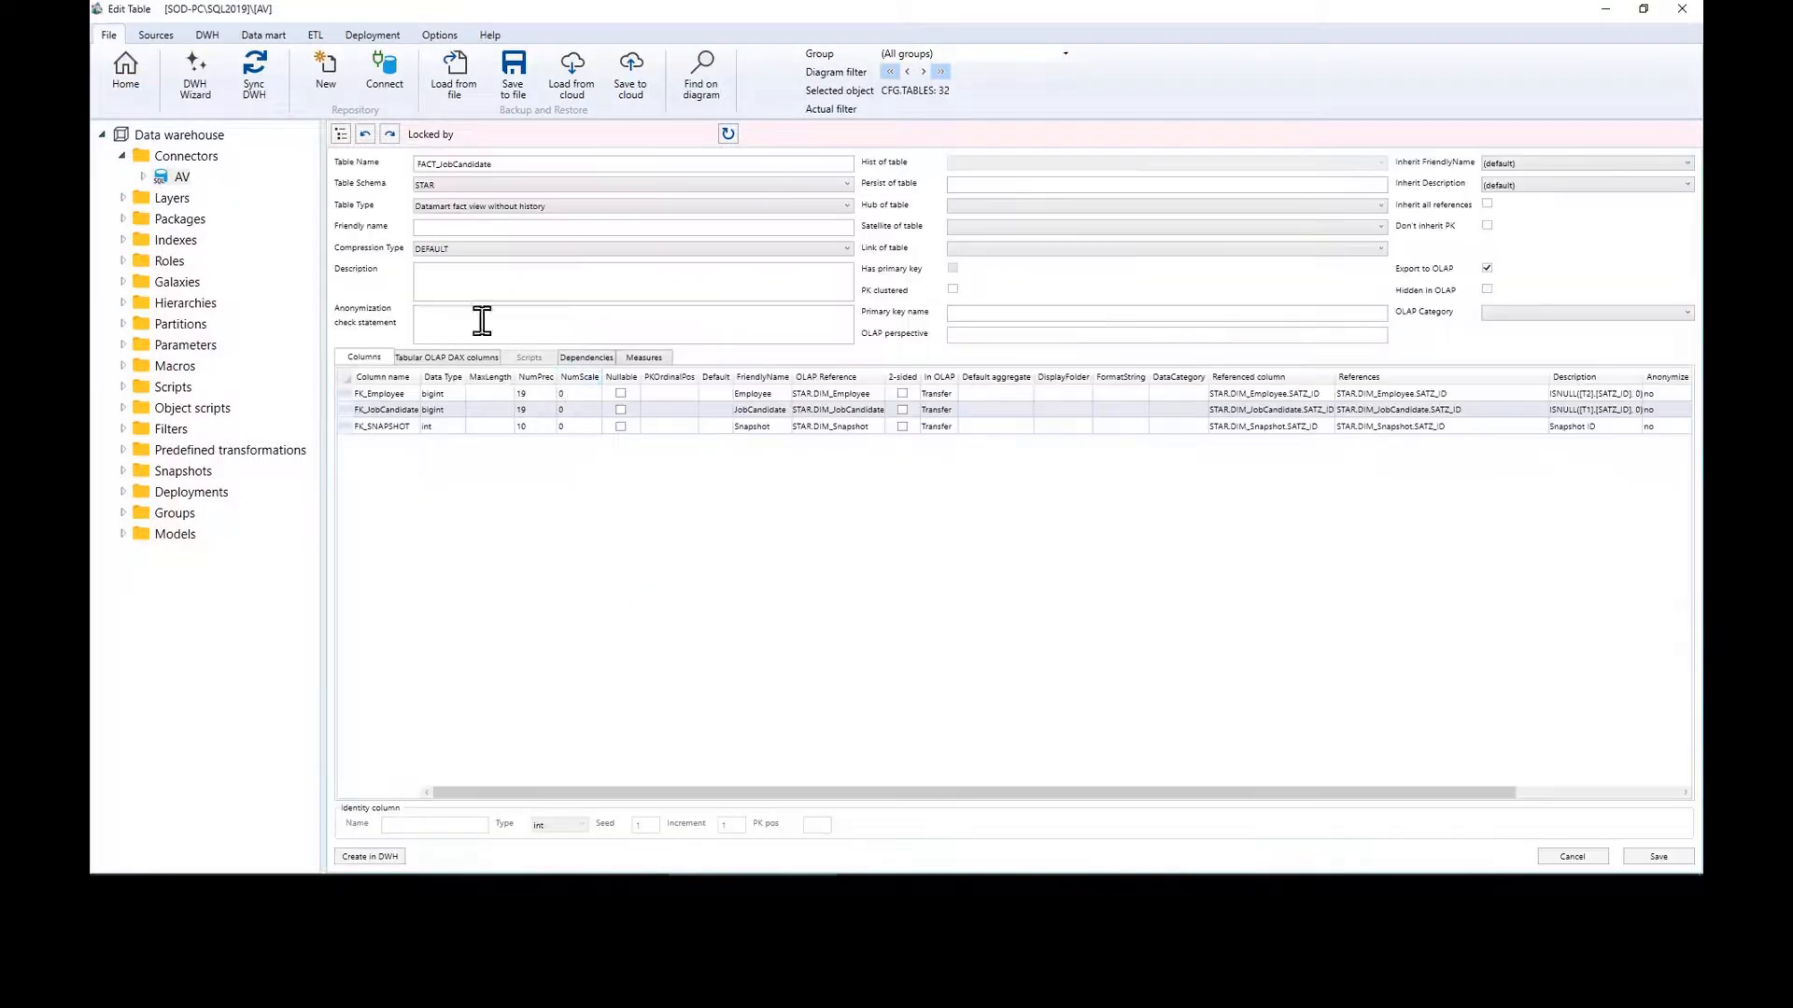
click(643, 358)
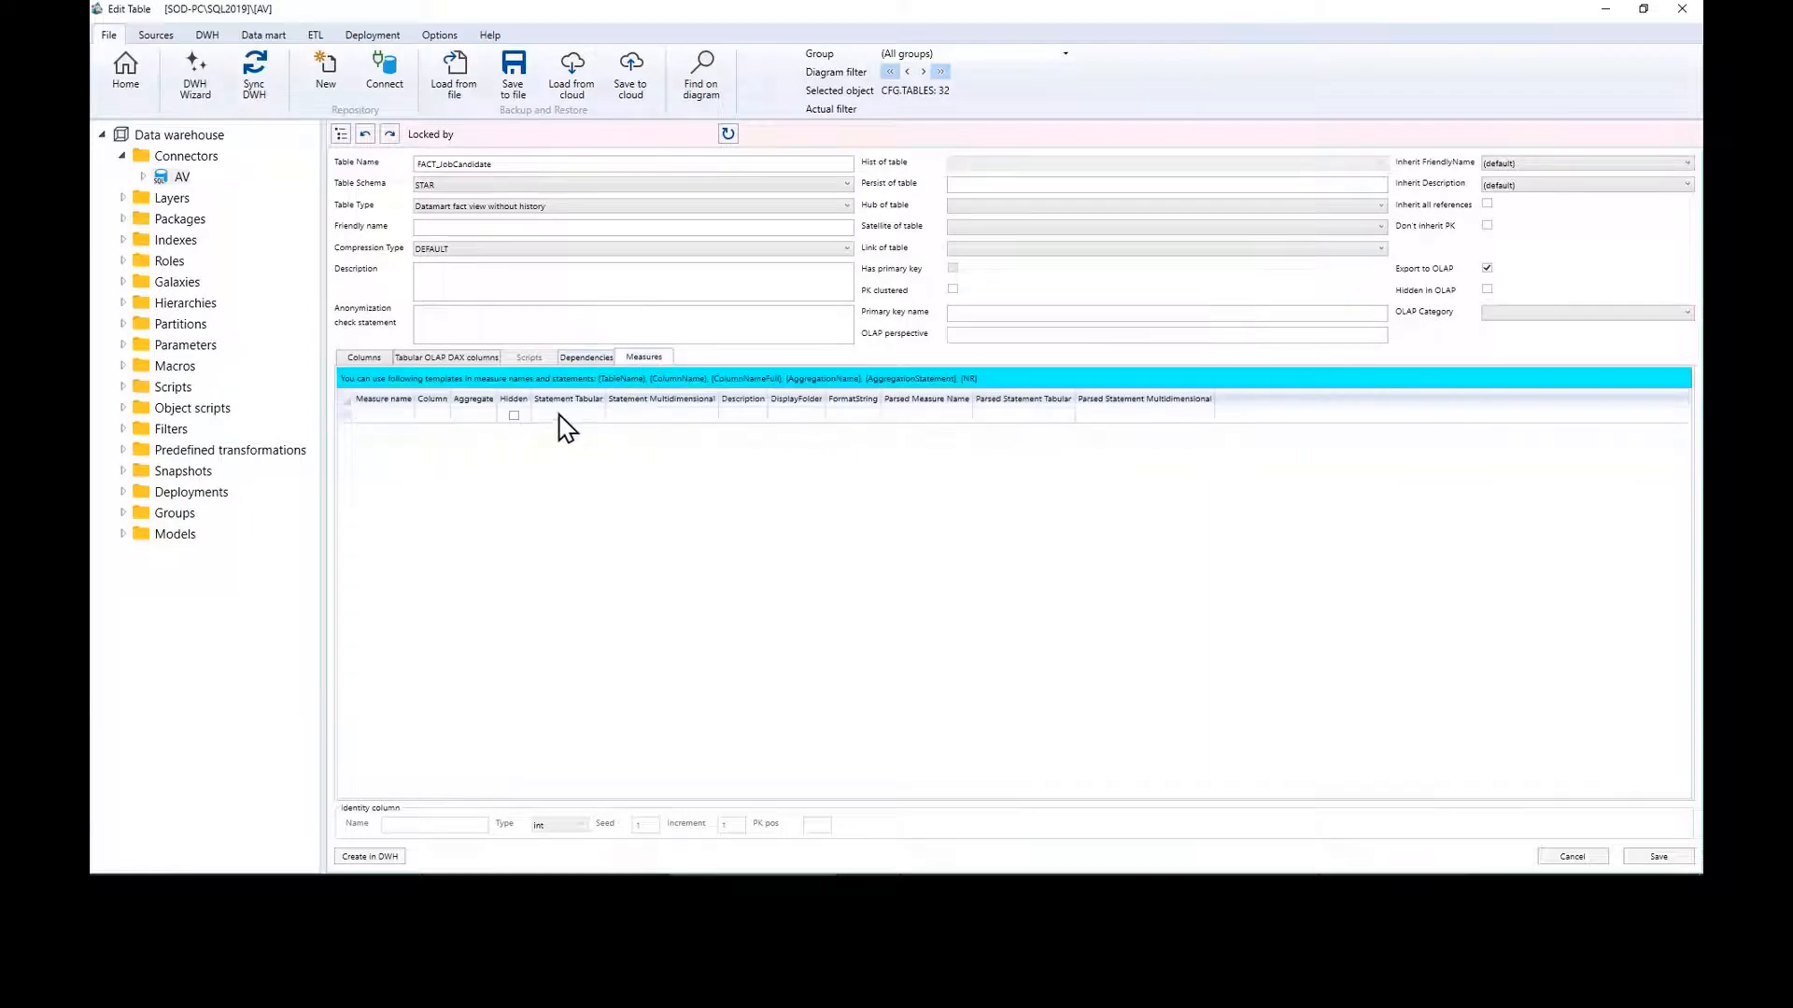
click(455, 416)
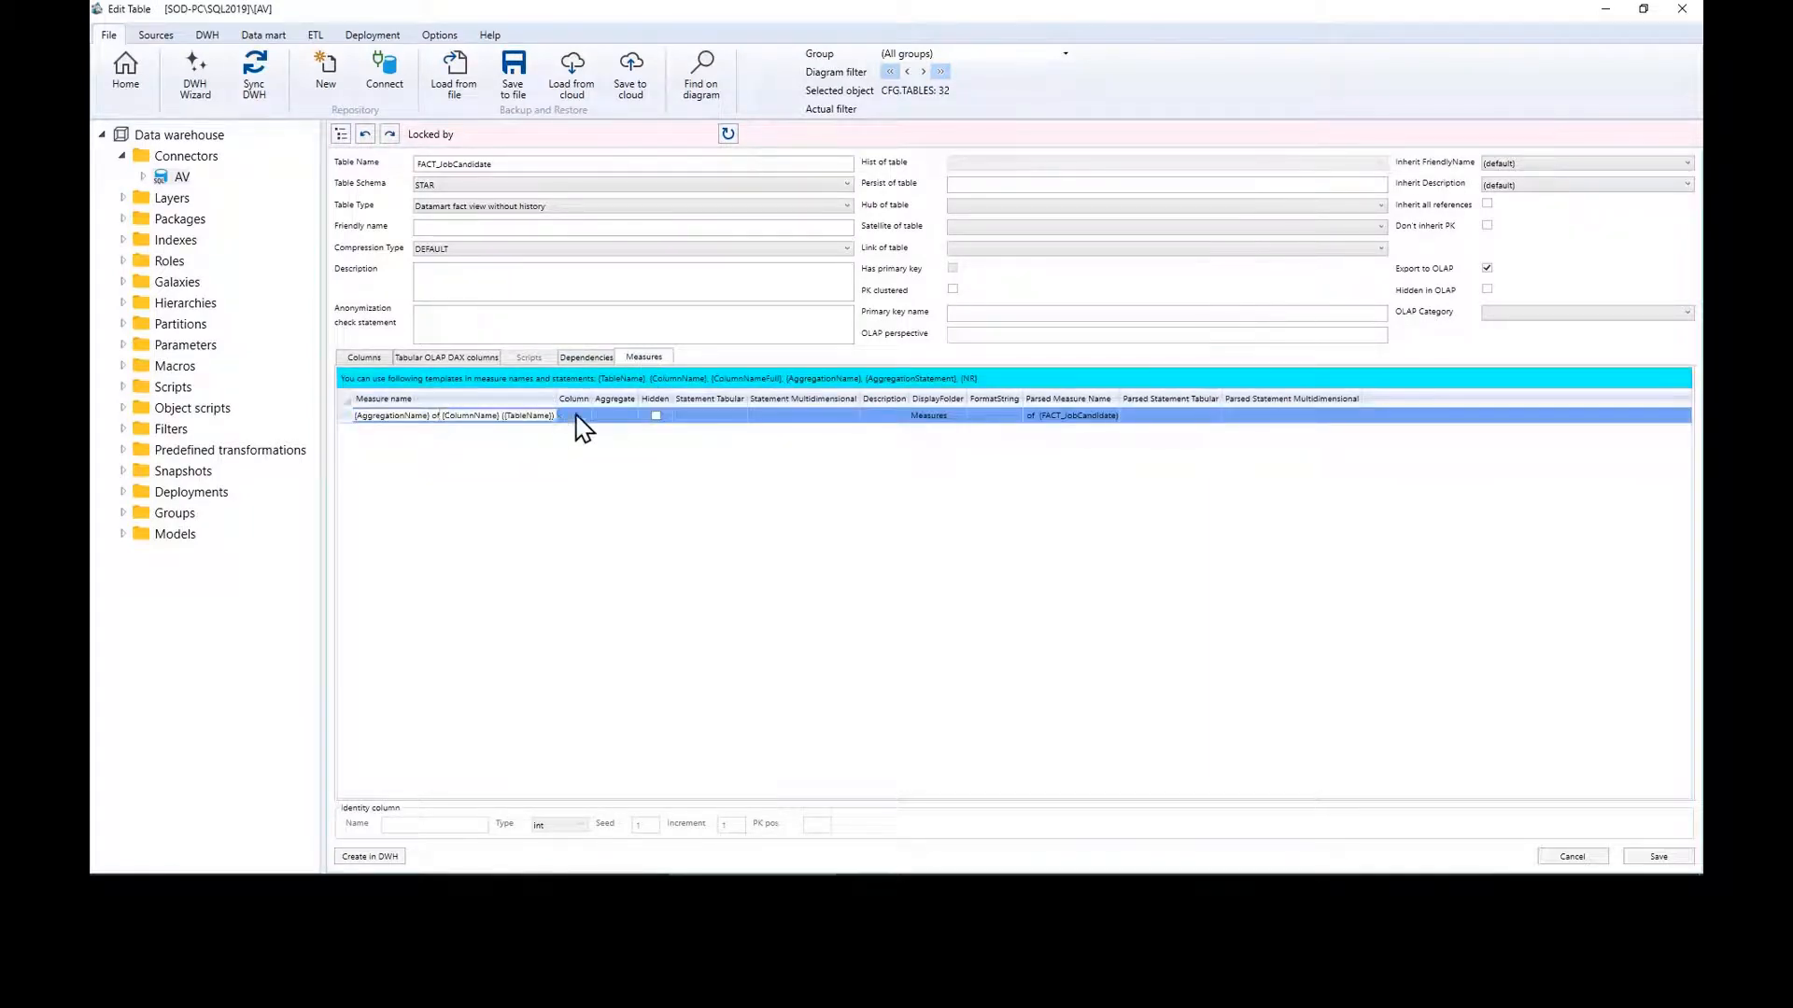
click(587, 418)
click(627, 447)
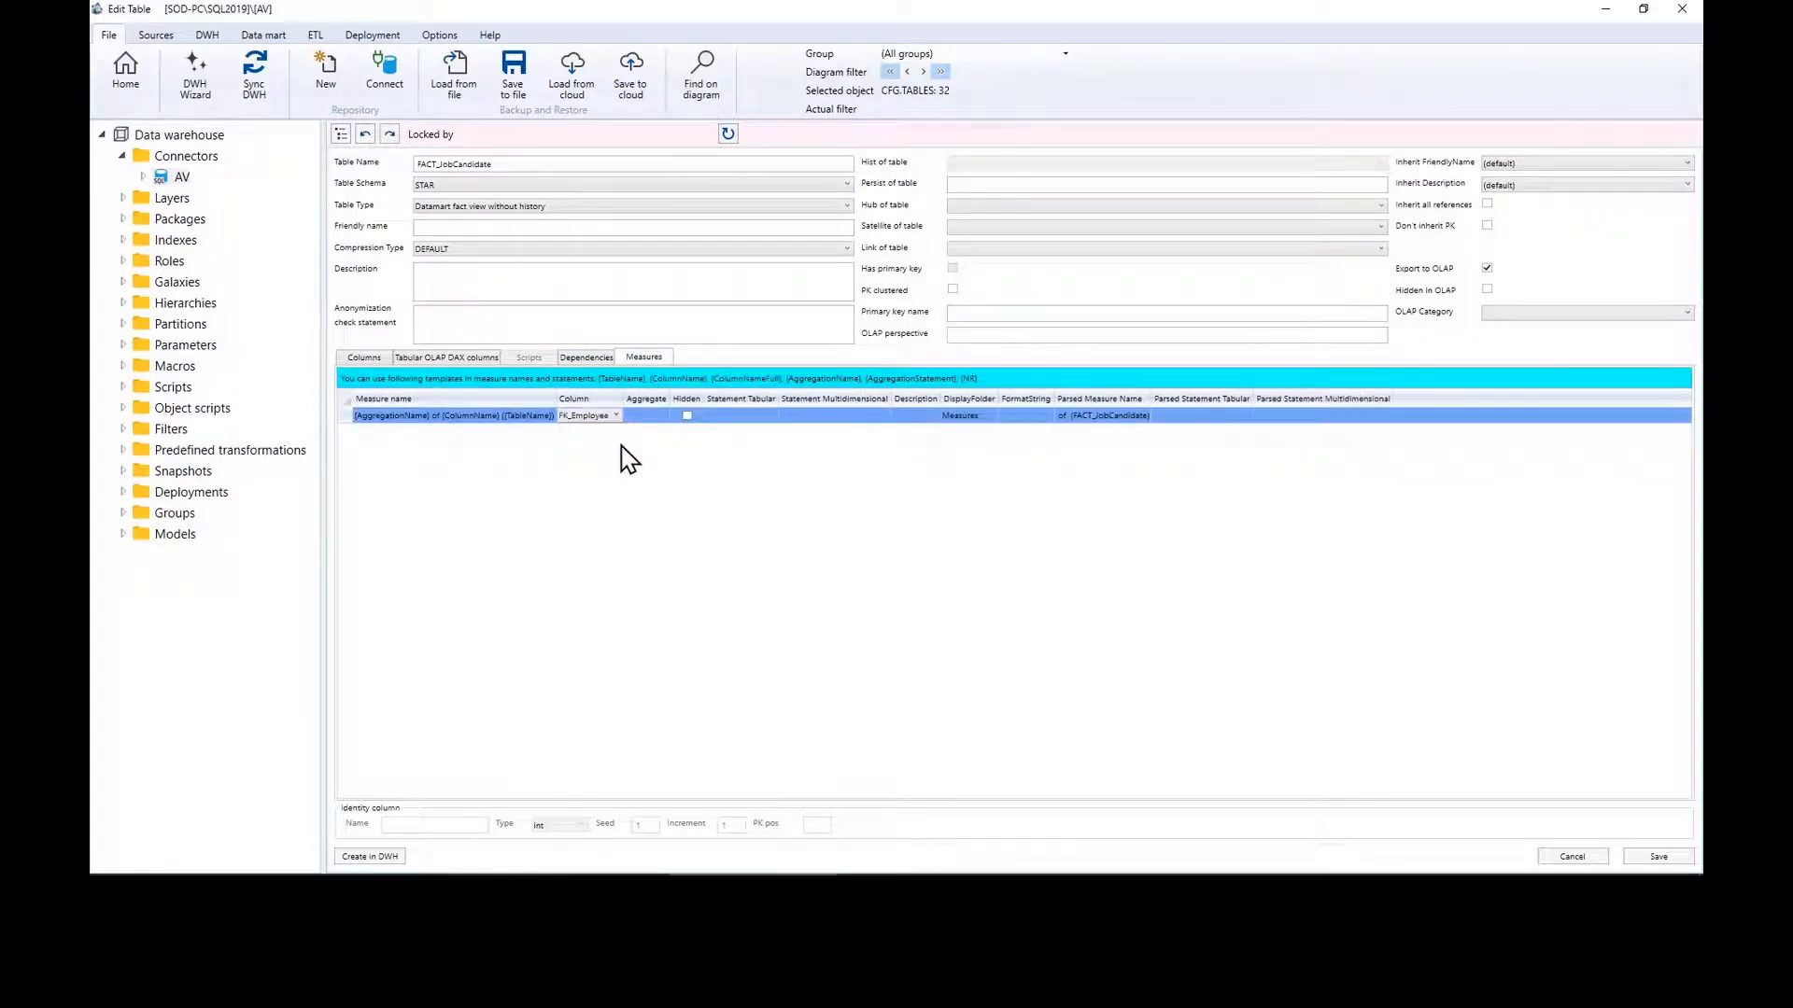
click(601, 436)
click(615, 433)
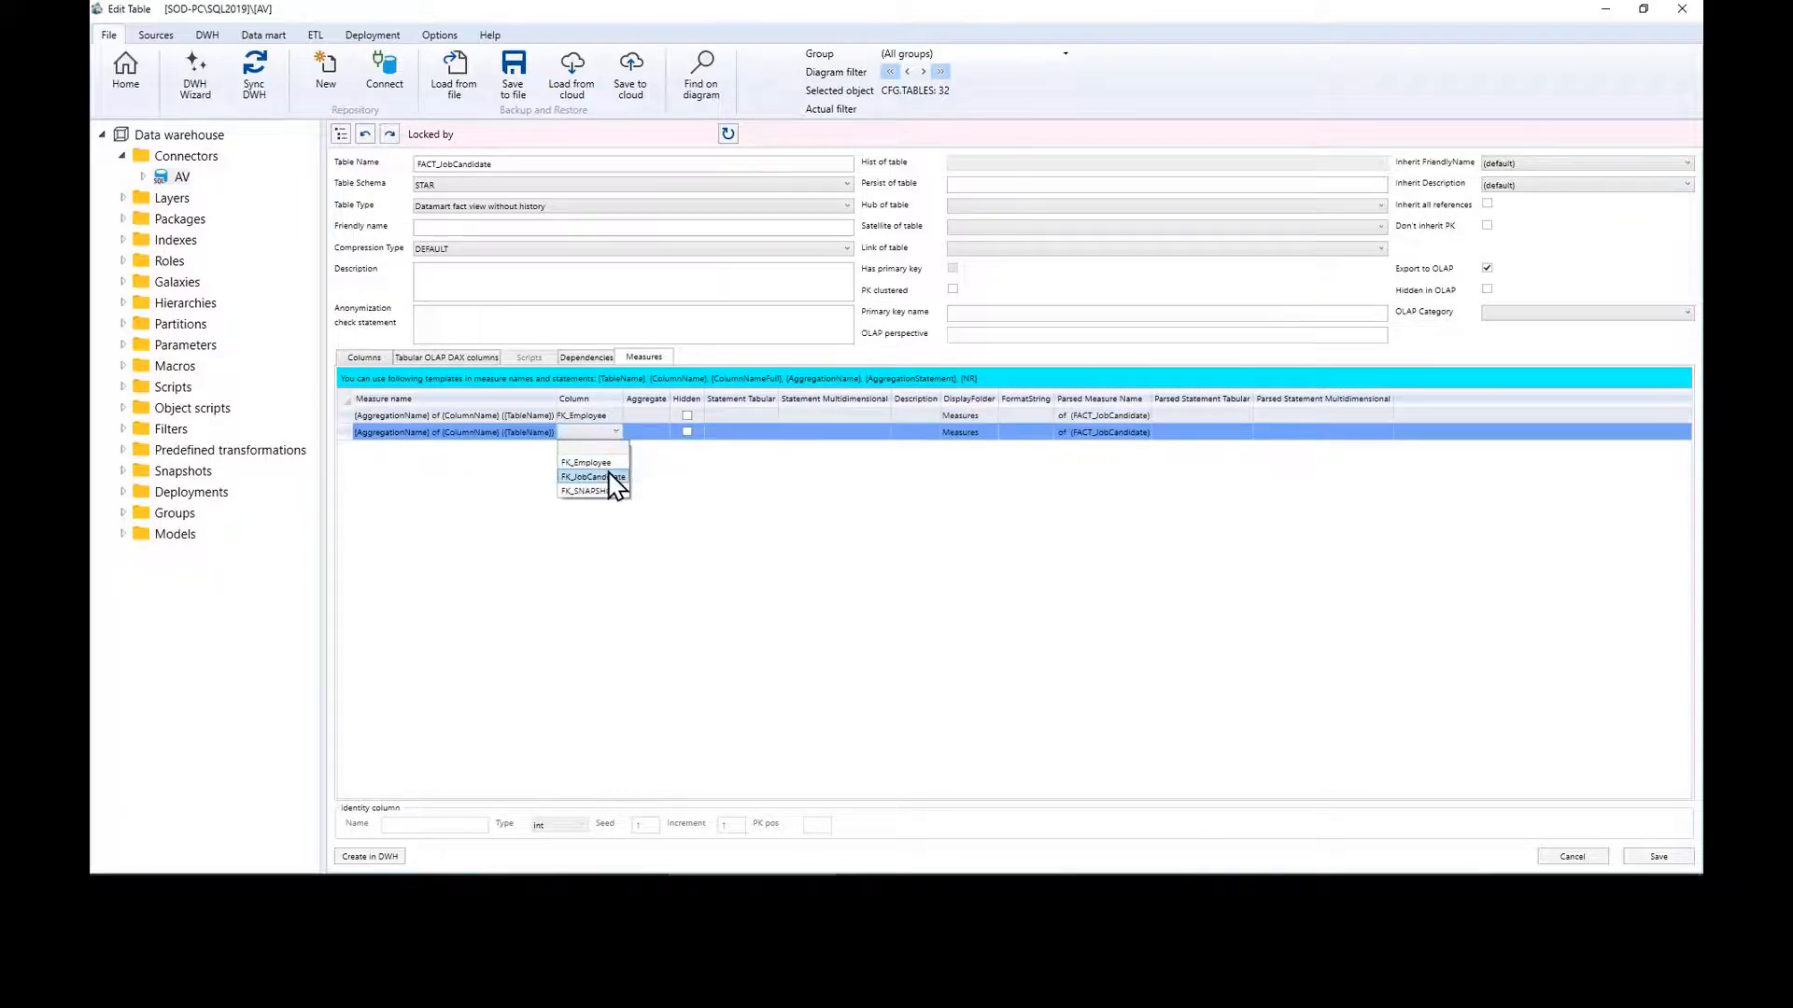
click(607, 477)
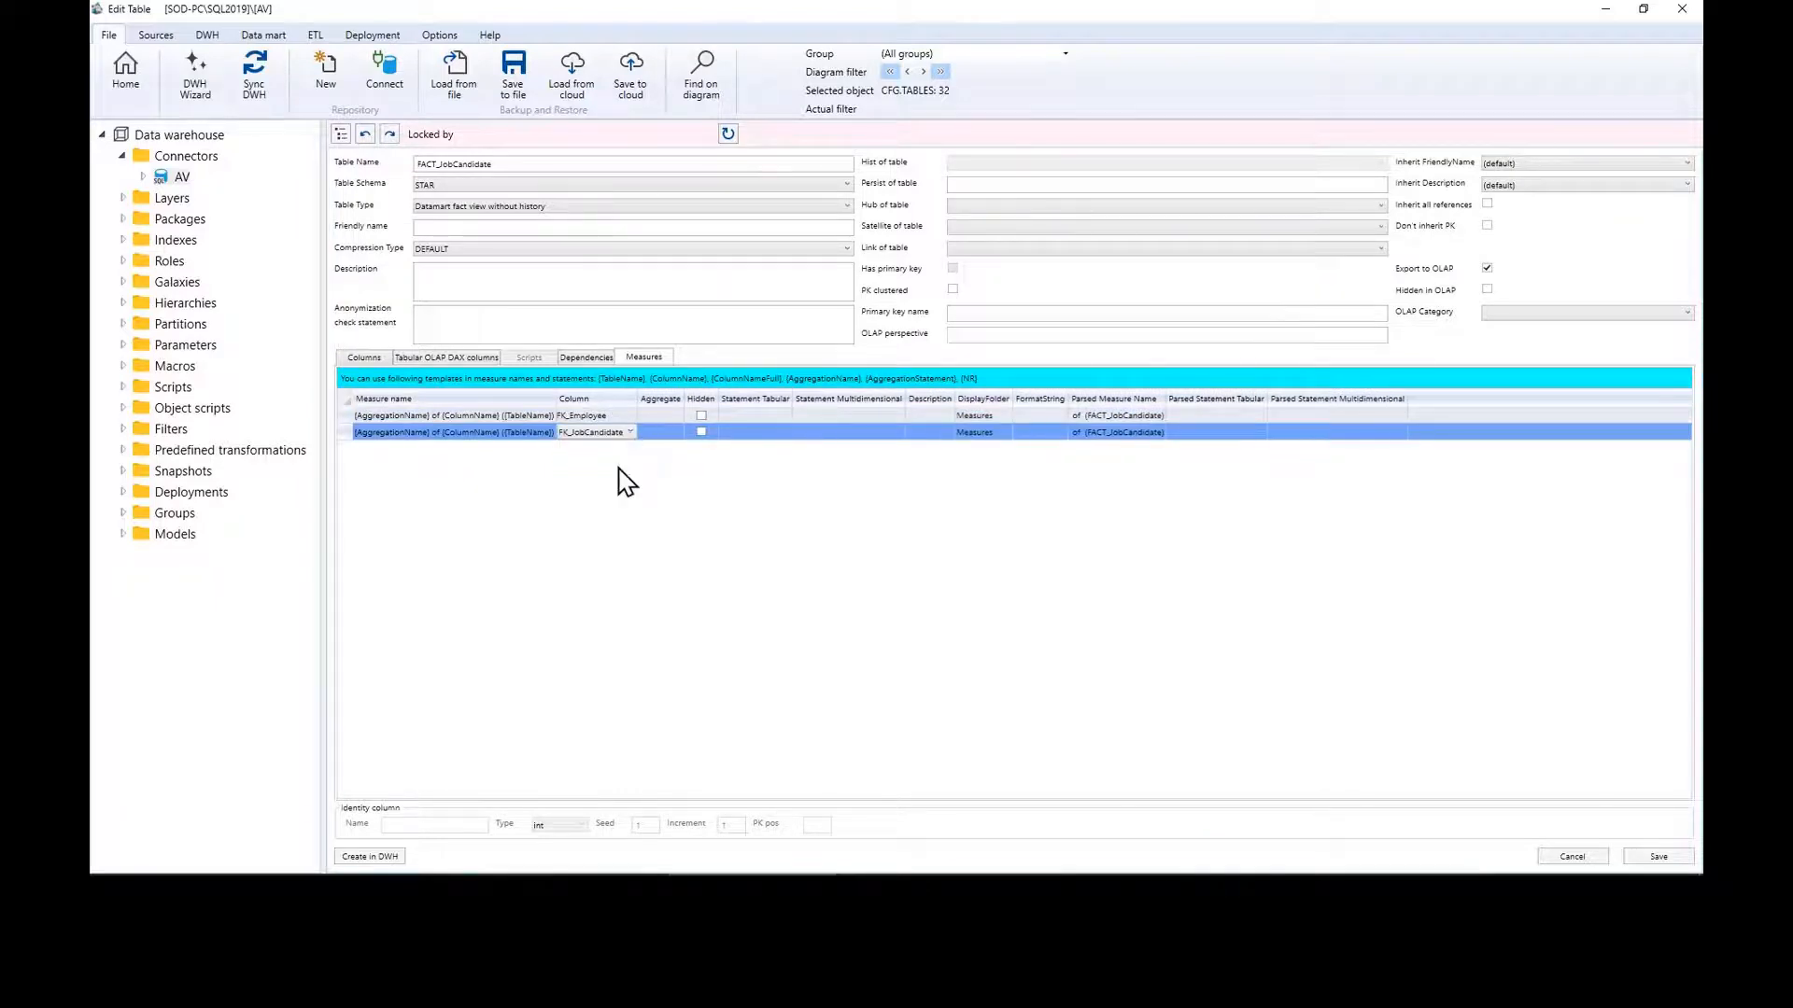
click(667, 416)
click(682, 448)
click(677, 433)
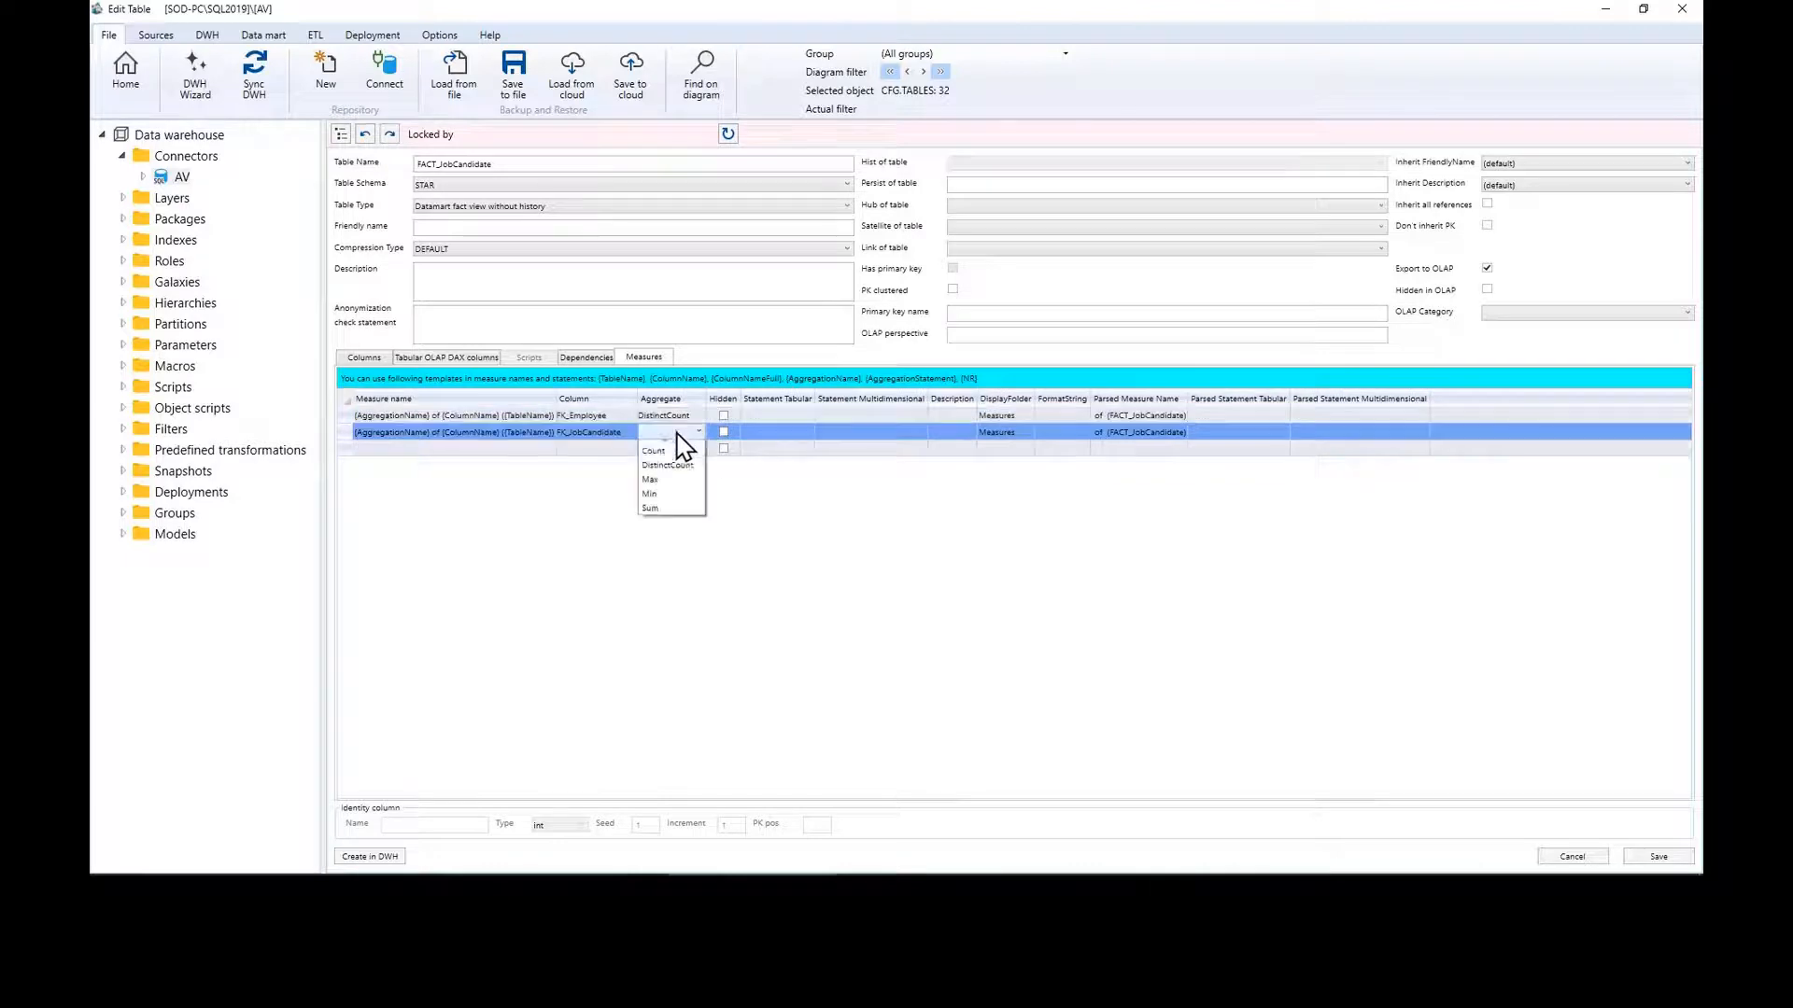
click(687, 472)
click(1660, 857)
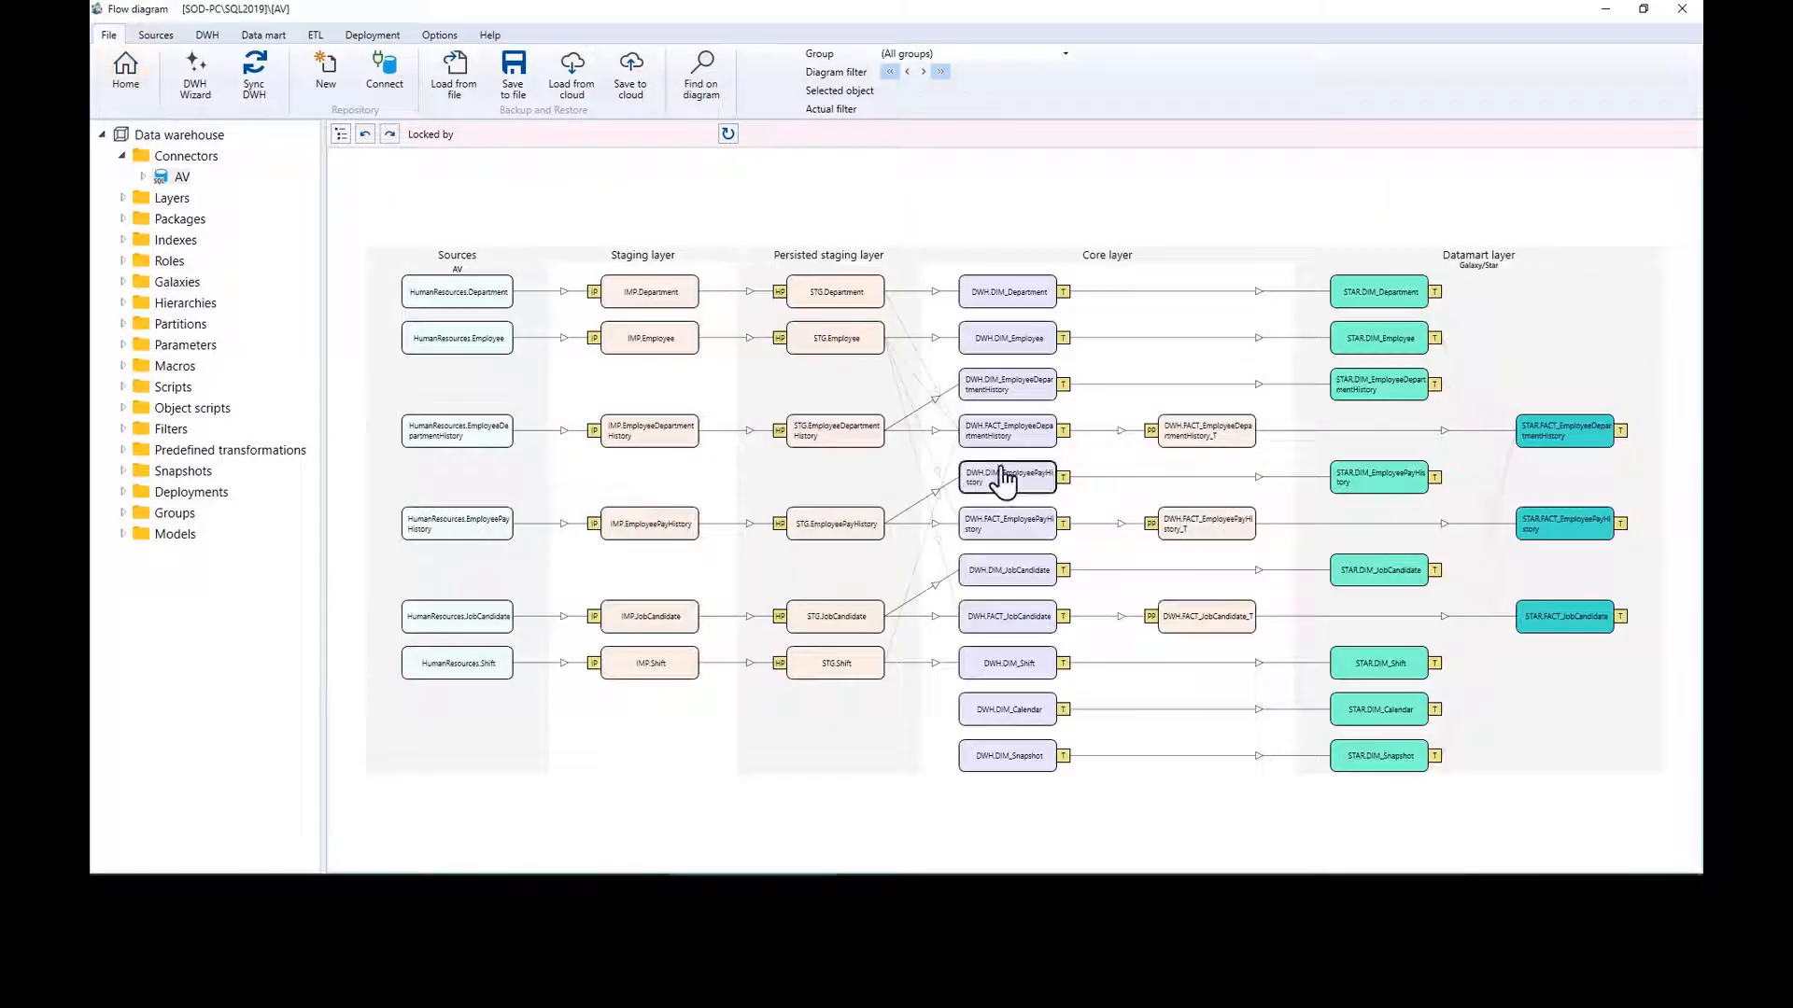
Step: Run a full DWH synchronize with full refresh, then bring up the Deployment commands
click(254, 84)
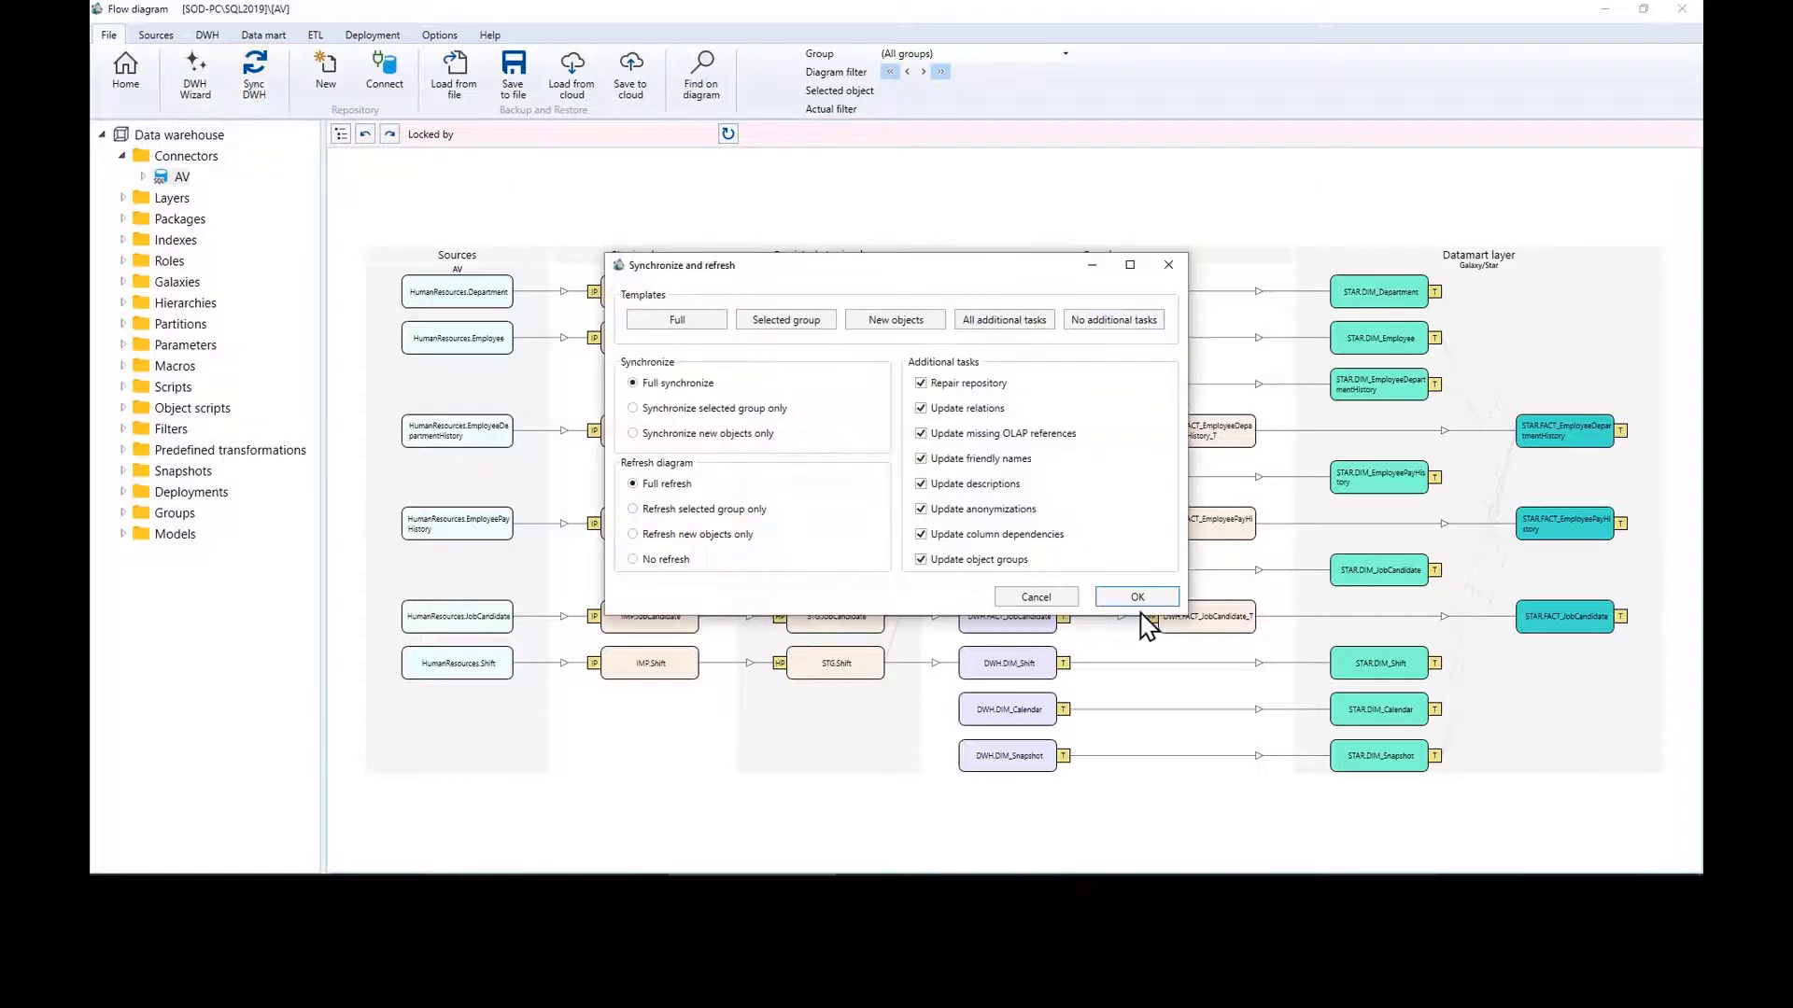
click(1140, 599)
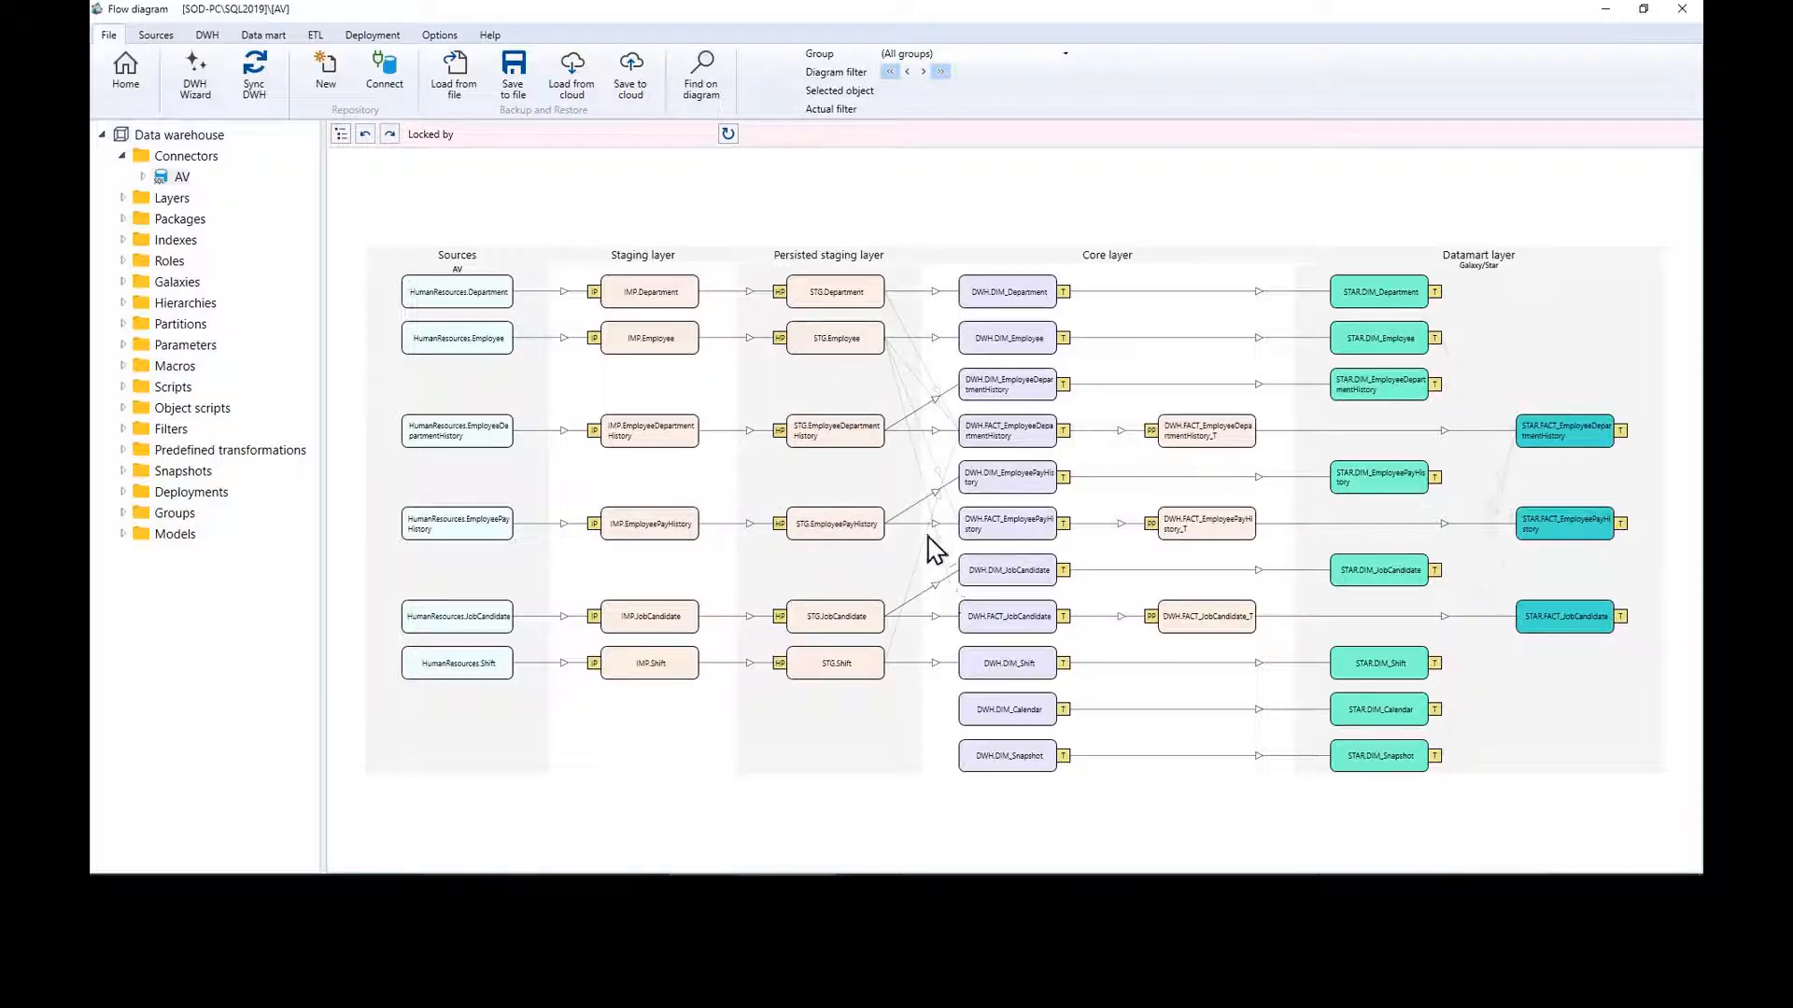
click(382, 36)
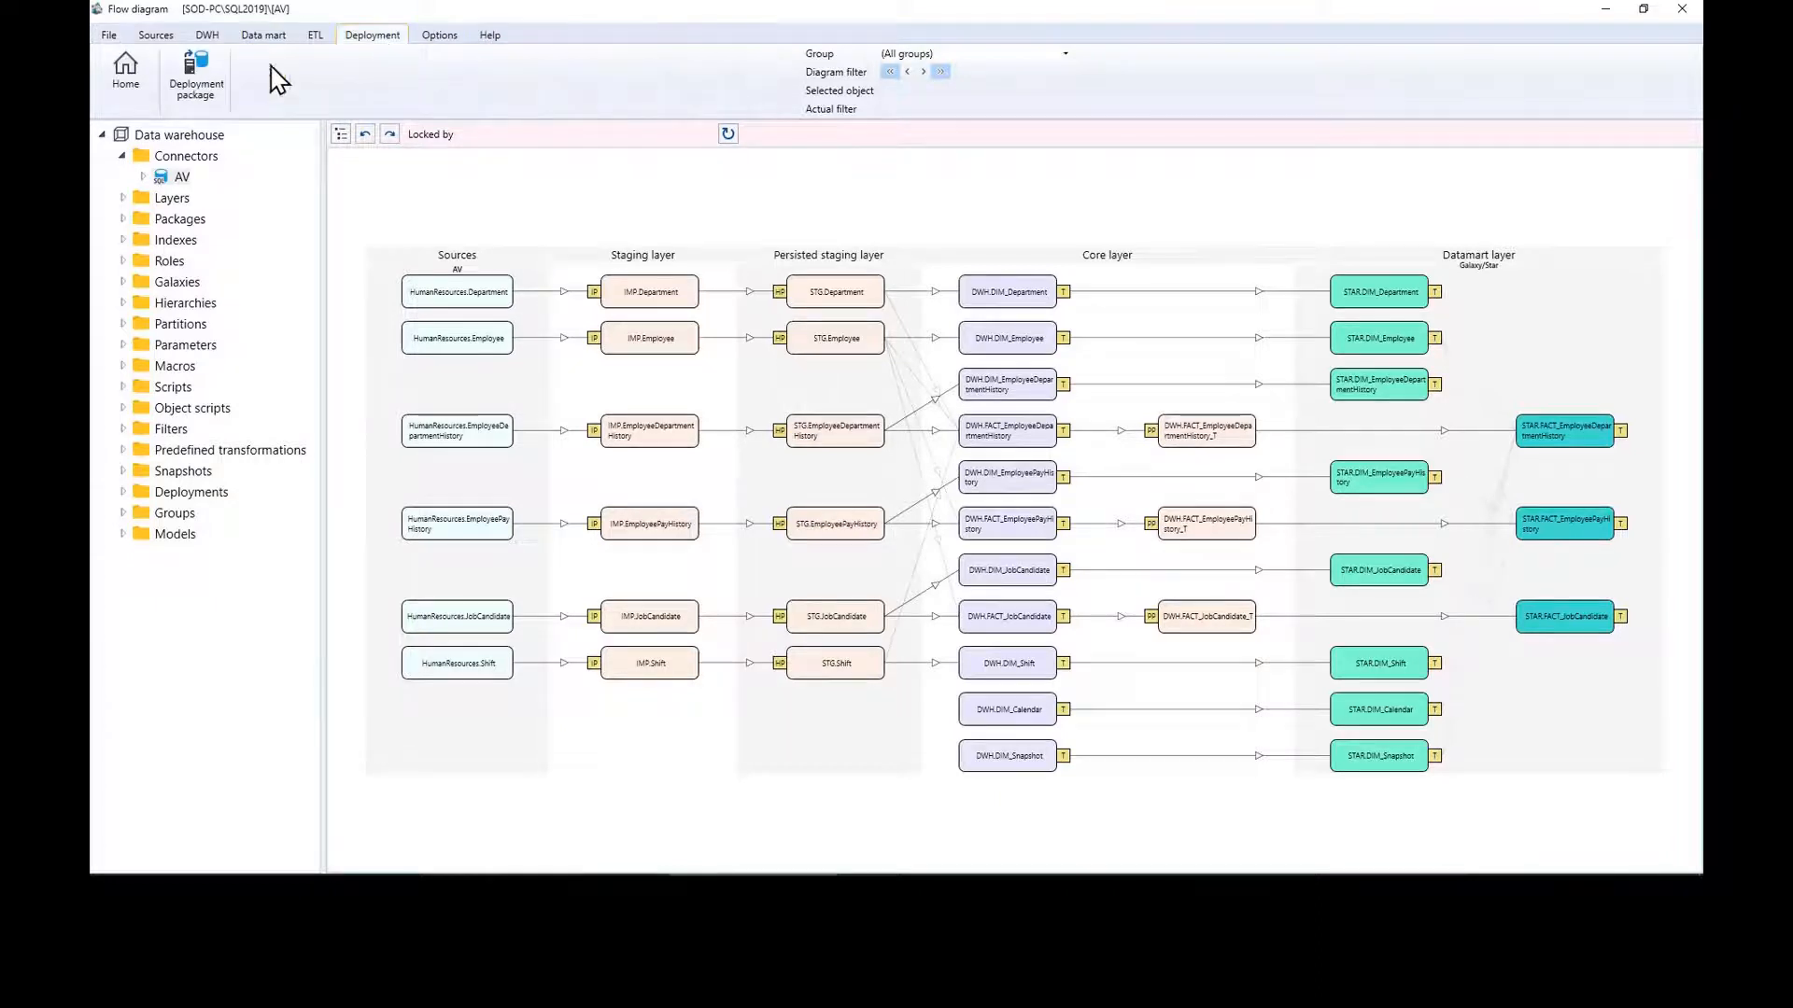
Step: Create a new deployment package AV with data loss allowed
click(199, 82)
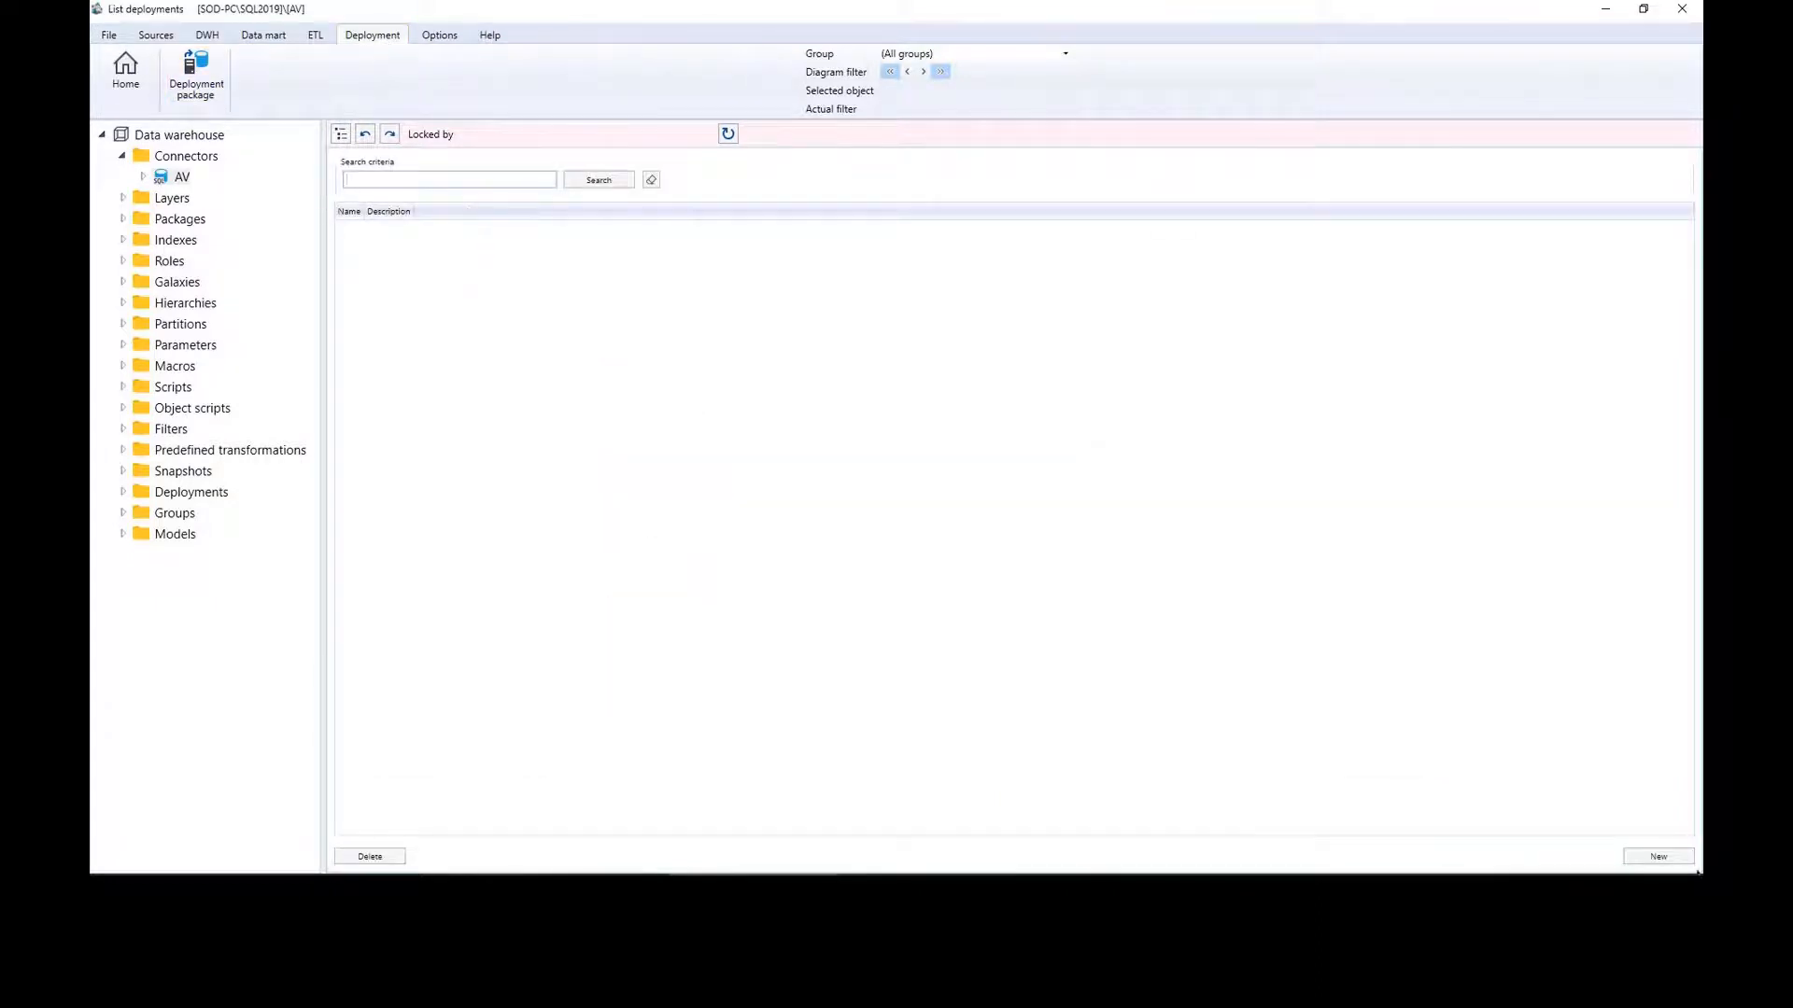
click(1658, 858)
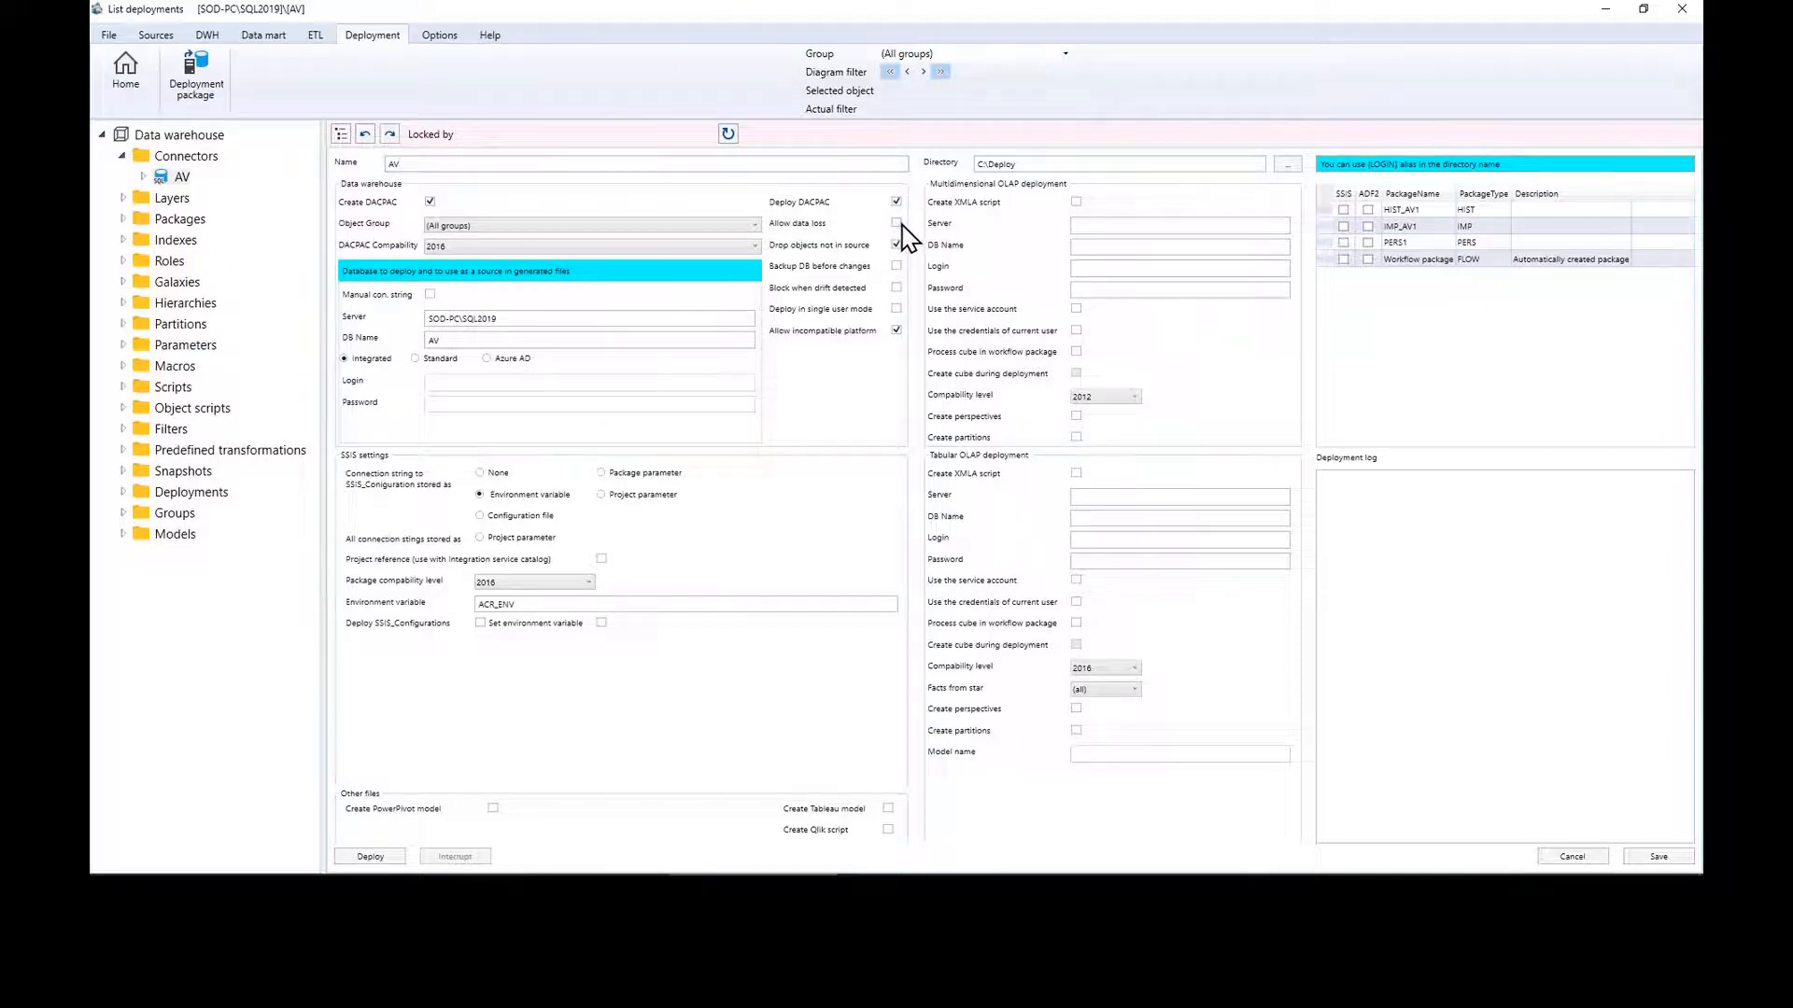
click(896, 223)
Step: Select the local server name and look up the saved Azure server name in SSMS
drag(576, 321, 432, 318)
click(480, 320)
drag(513, 318, 387, 318)
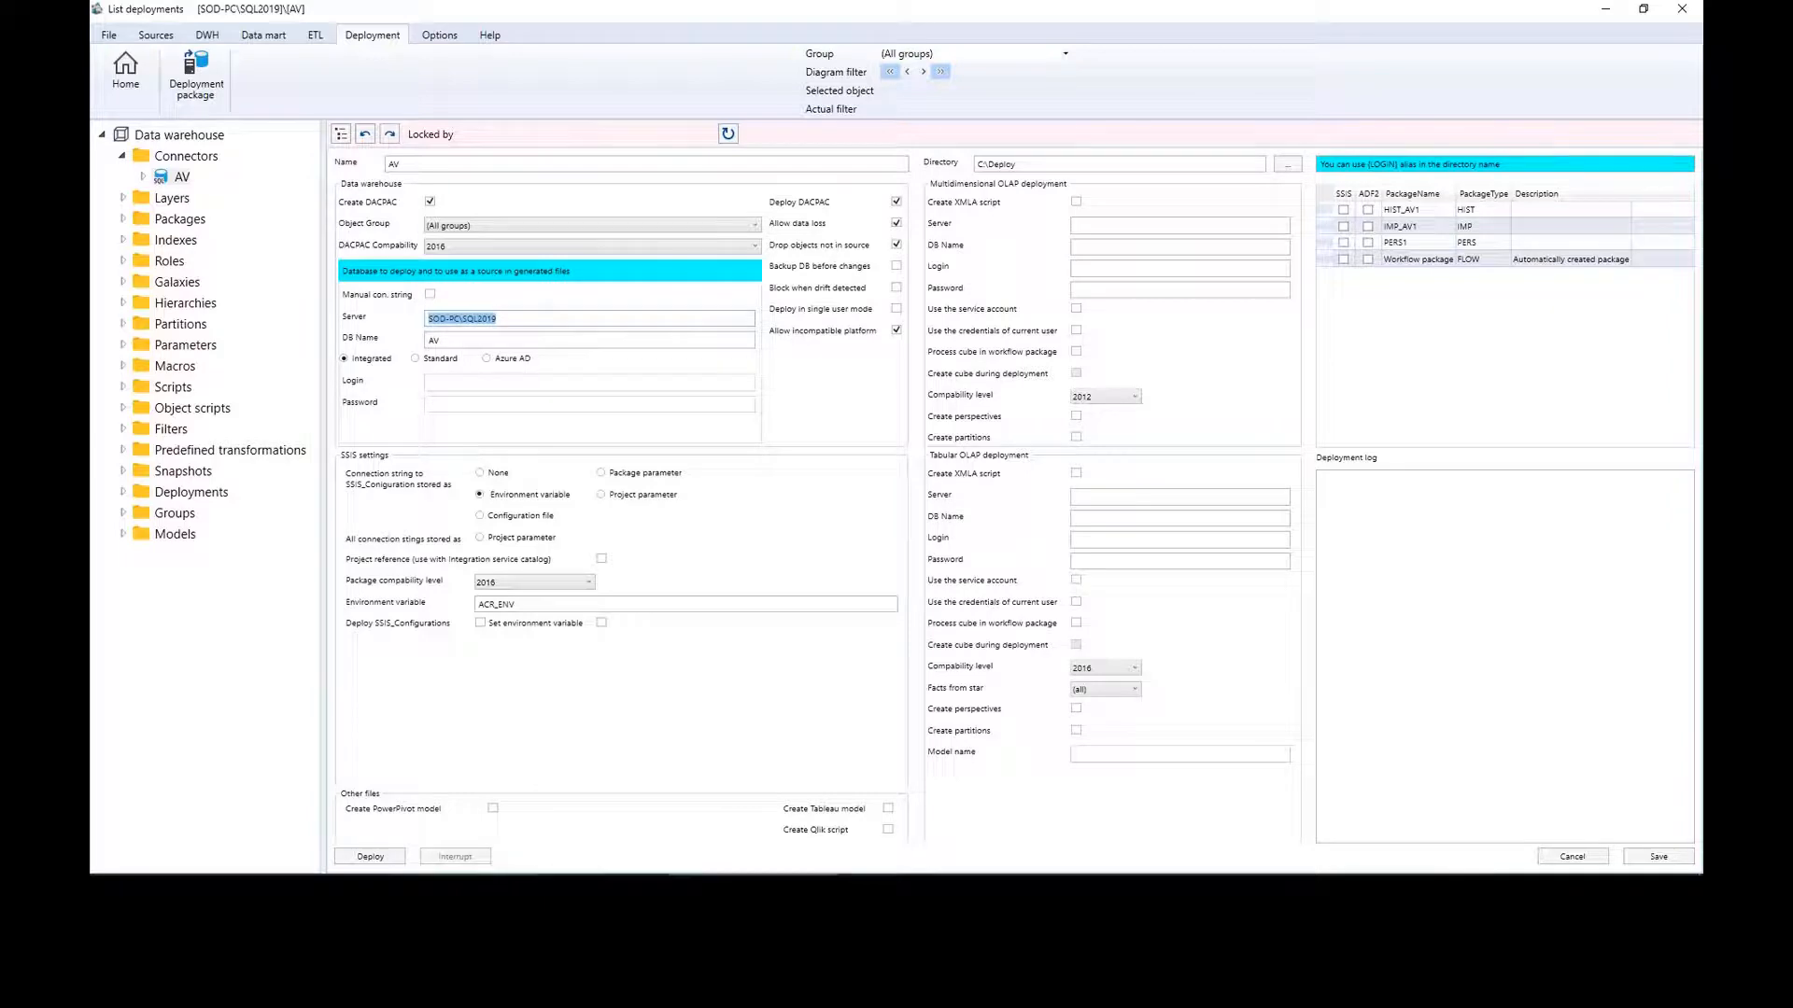
mouse_move(460, 891)
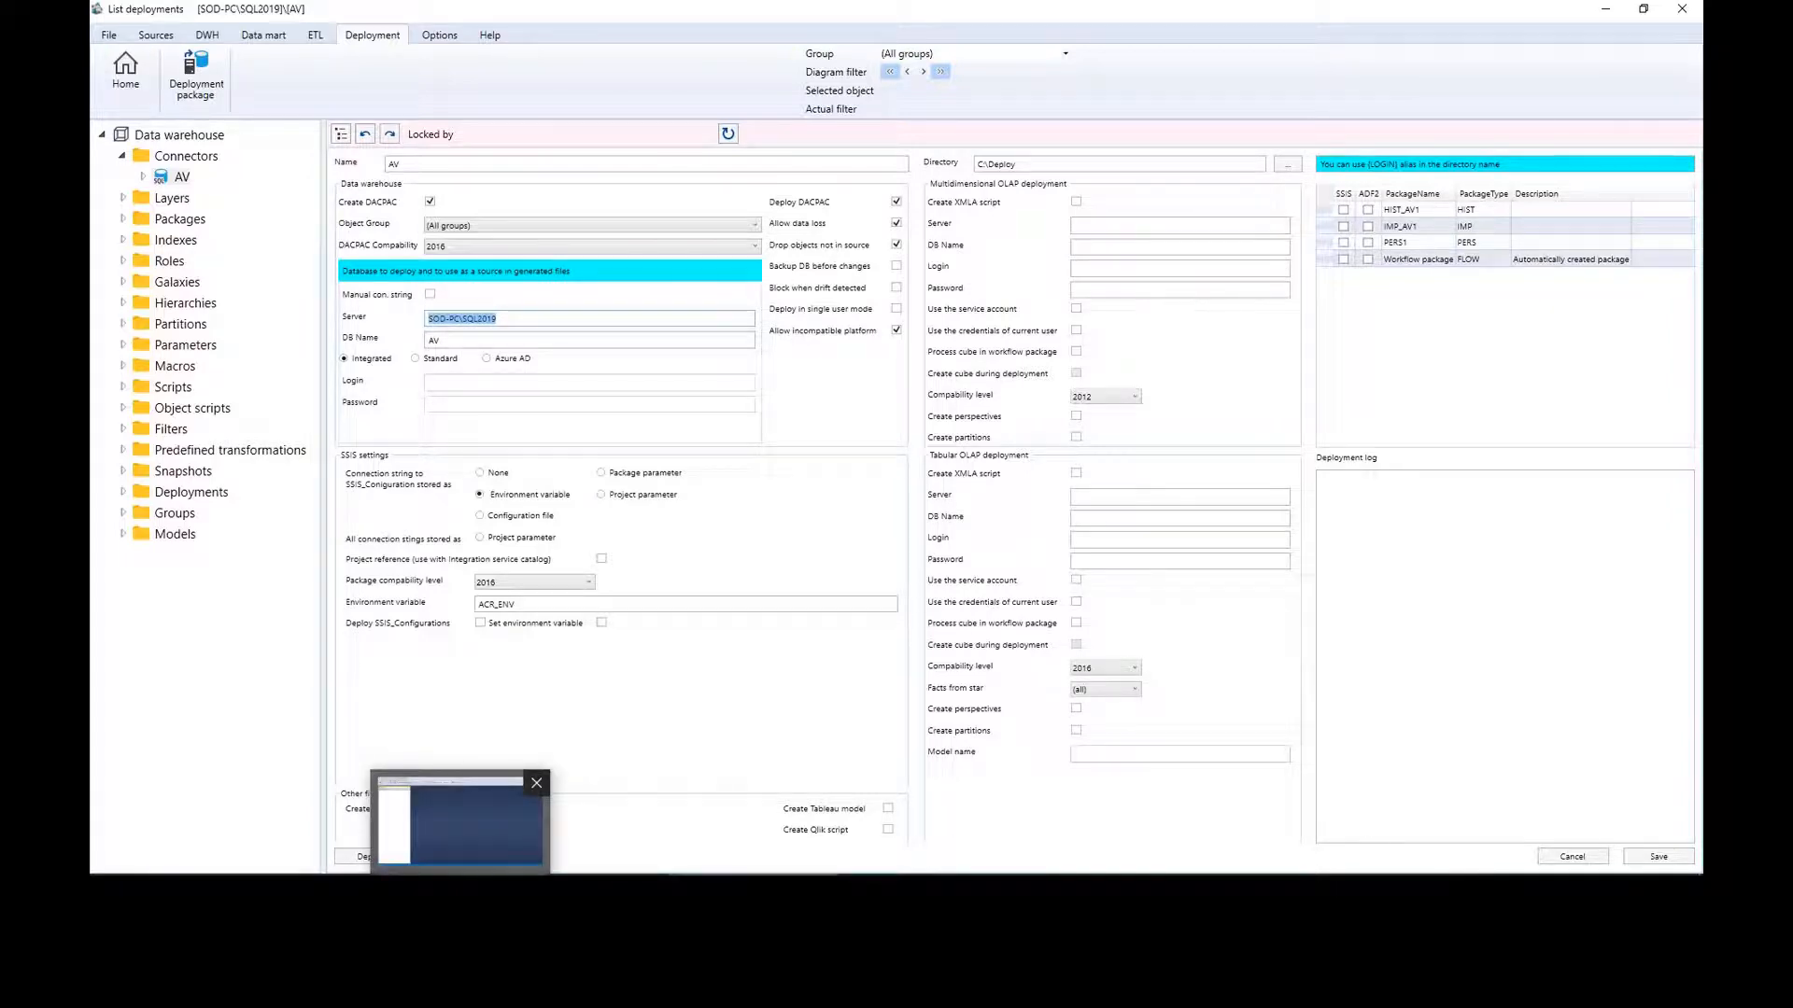
click(460, 821)
click(123, 123)
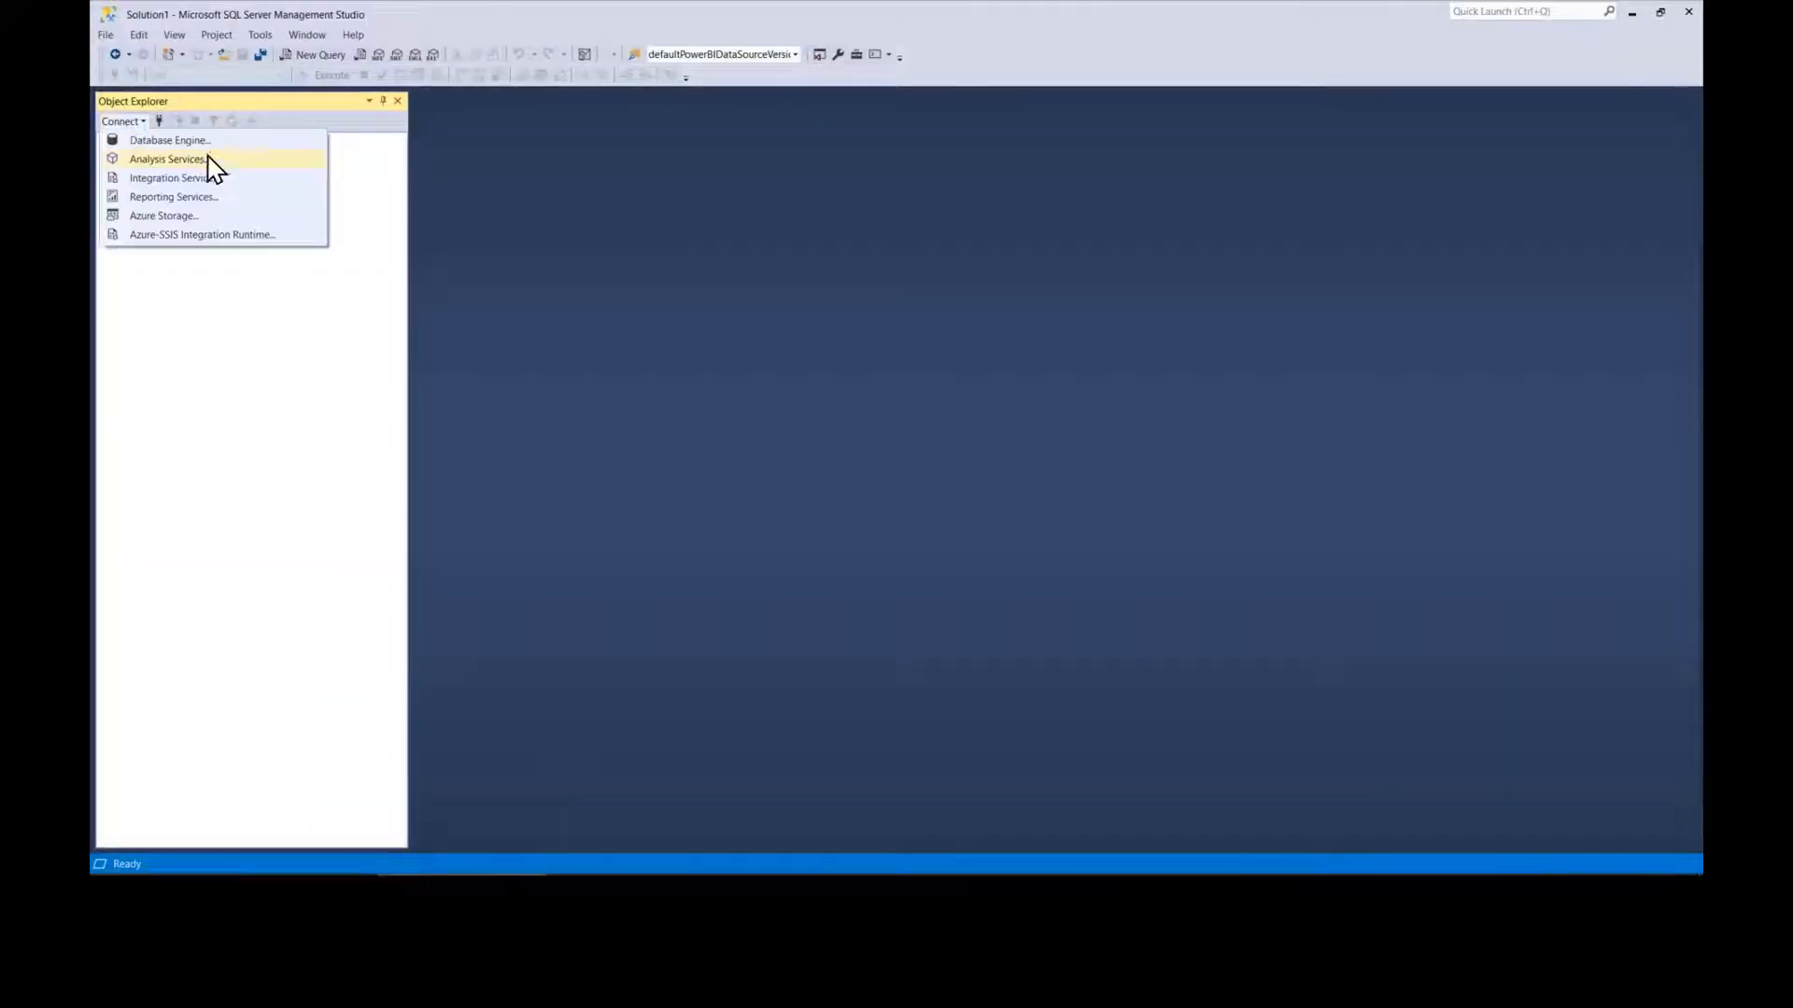
click(211, 149)
key(ctrl+c)
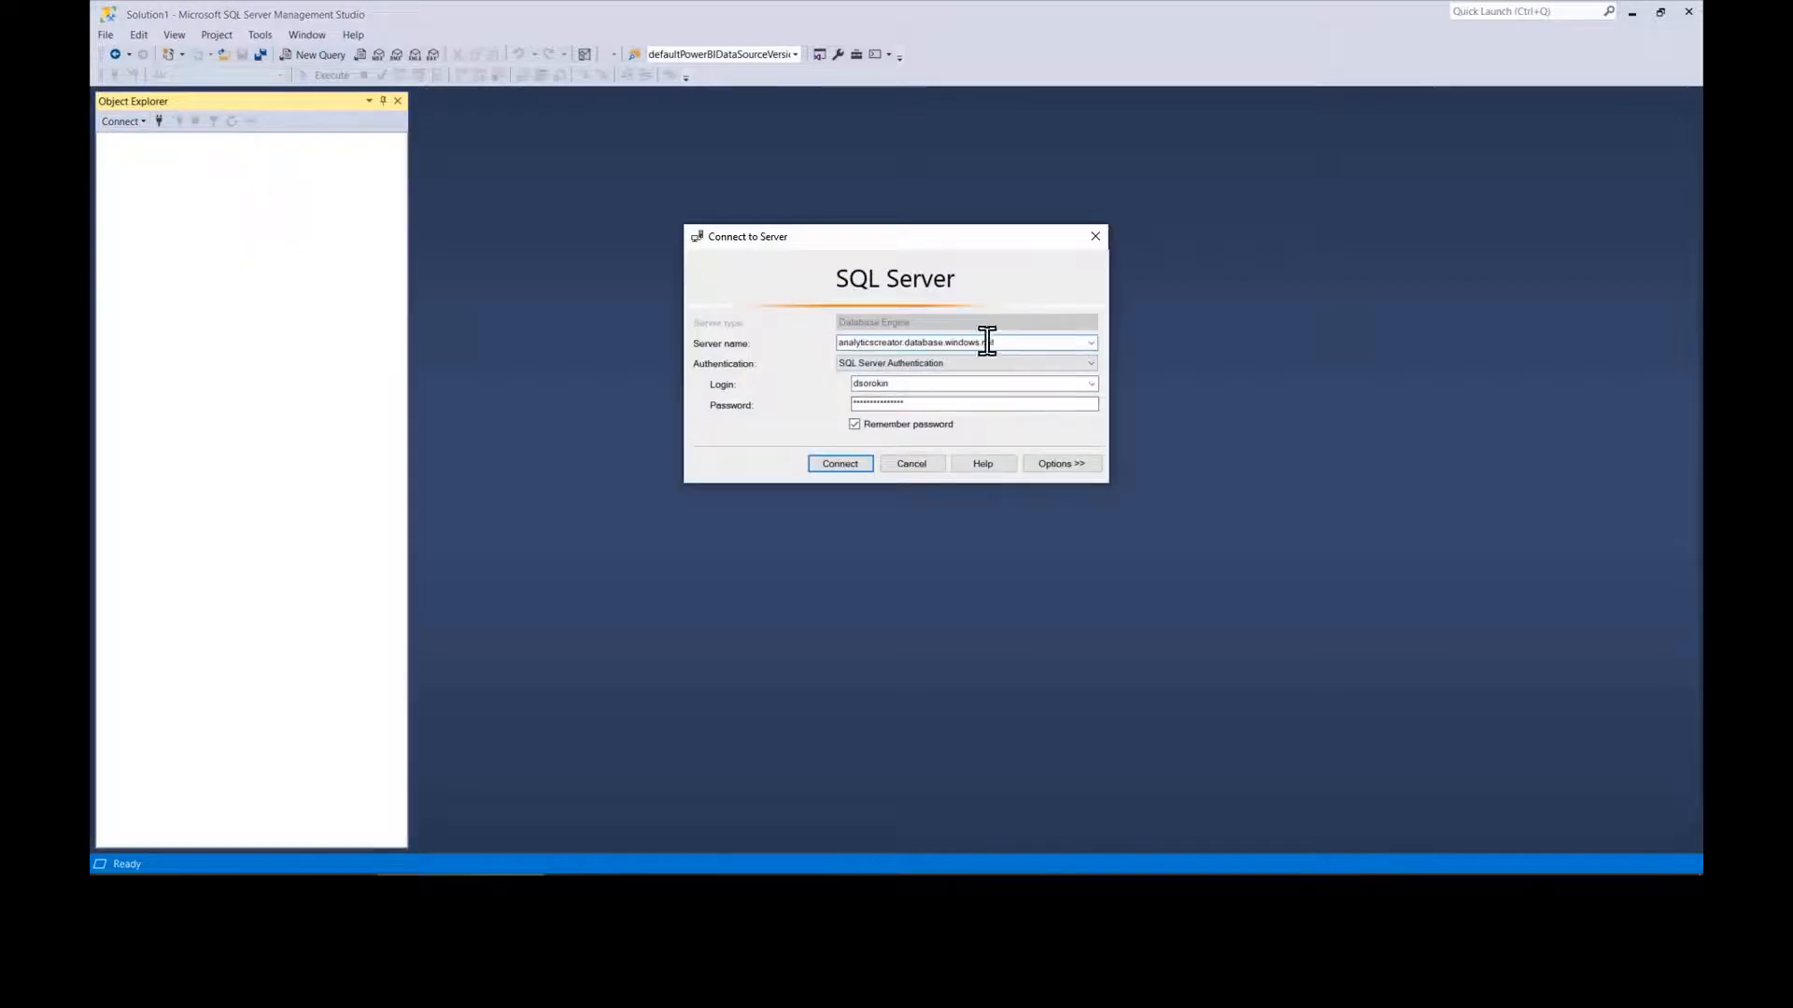
key(alt+Tab)
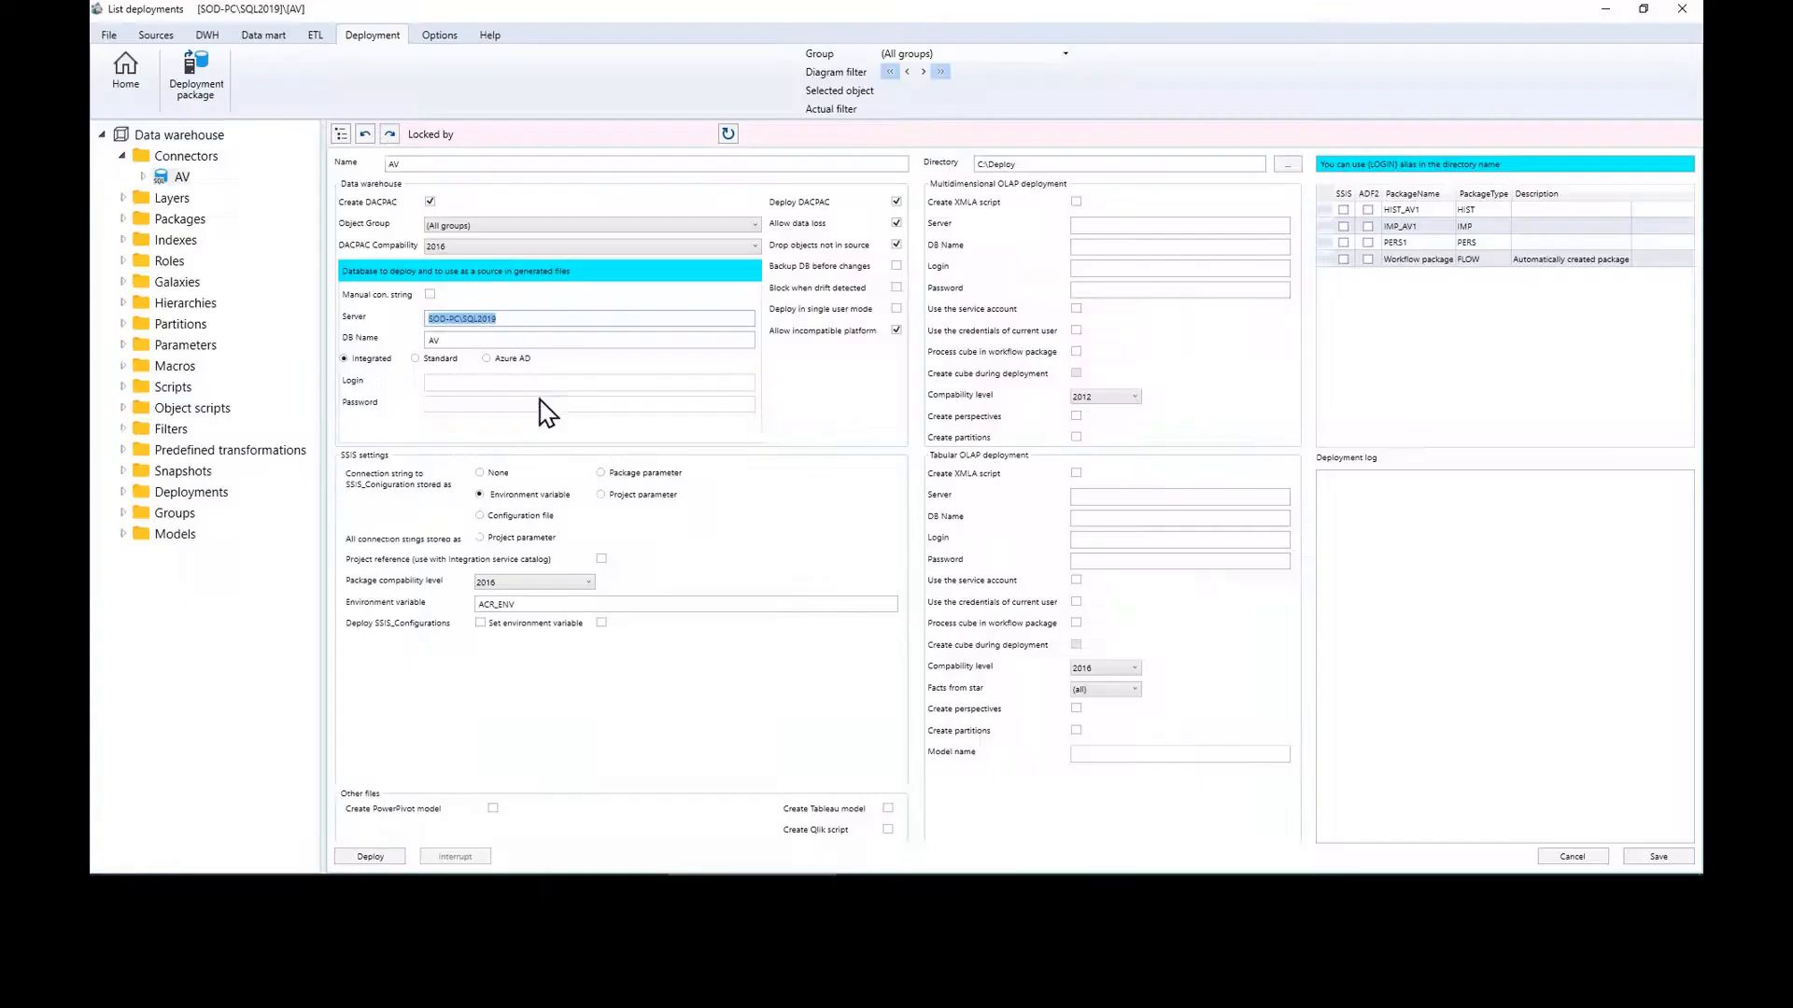
Step: Point the AV deployment at analyticscreator.database.windows.net with a Standard login and its credentials
key(ctrl+v)
click(415, 359)
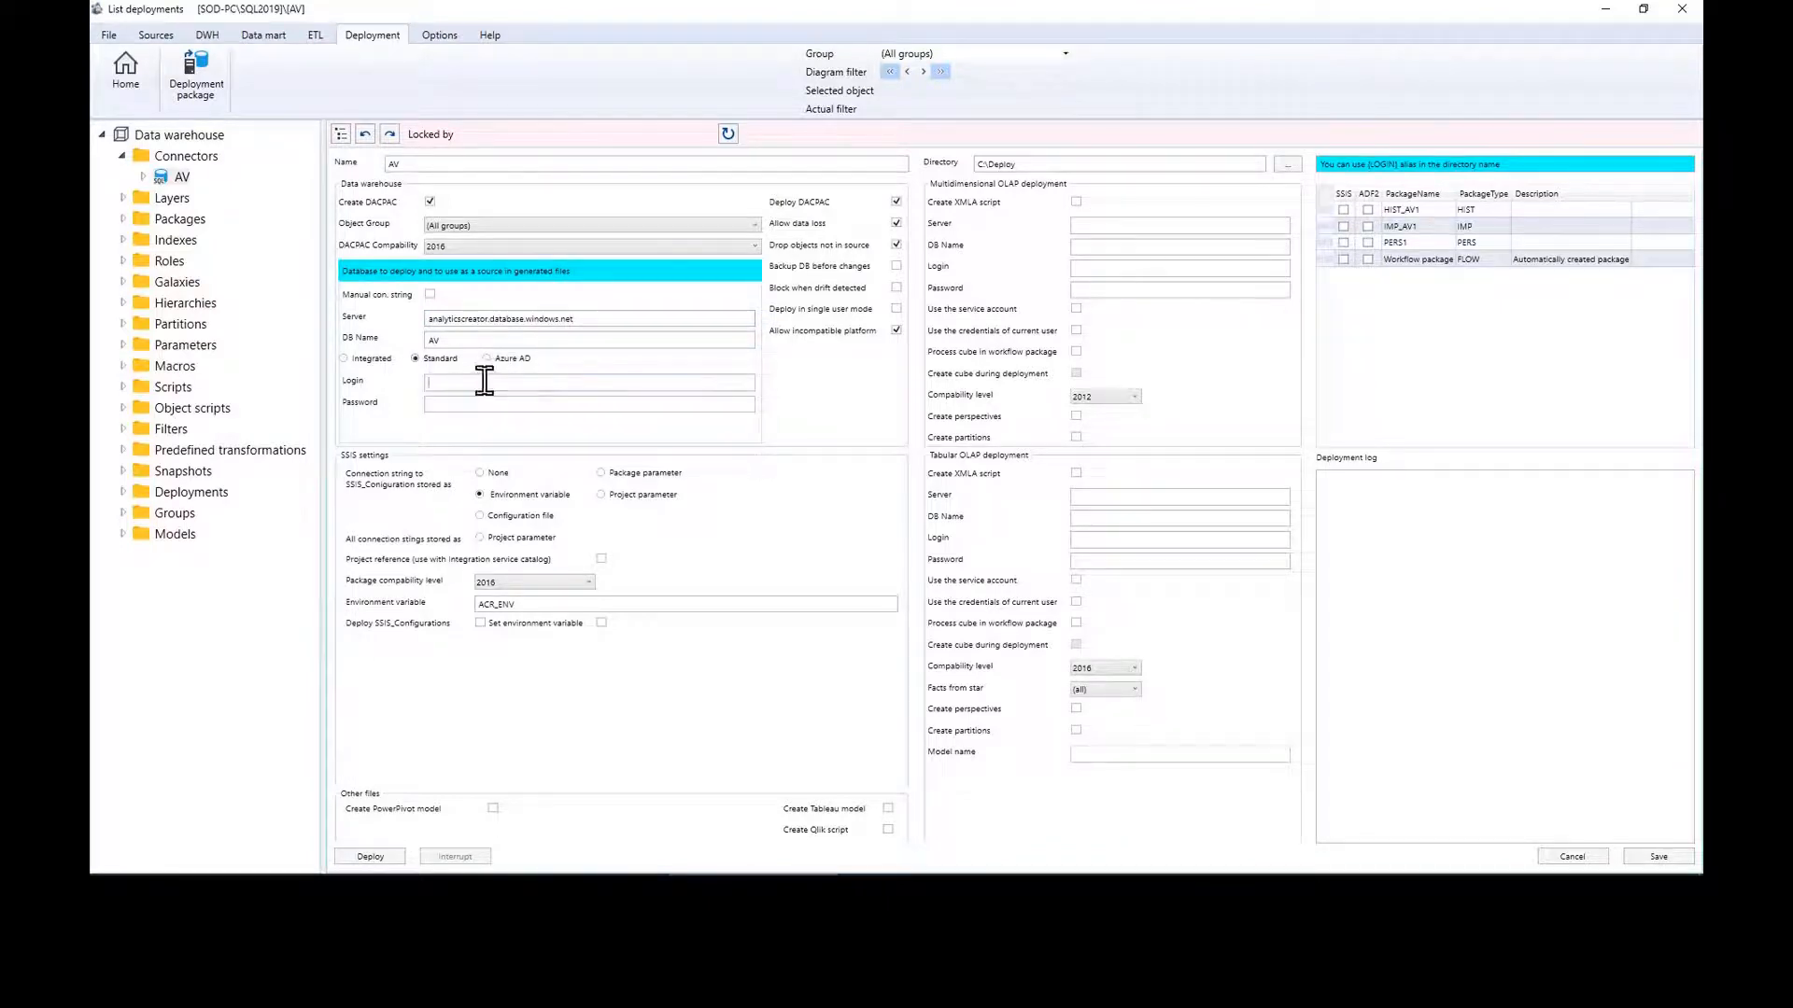
click(622, 385)
Step: Mark all four packages for ADF2, leaving SSIS cleared for every package
click(1366, 193)
click(1368, 225)
click(1364, 226)
click(1344, 195)
click(1345, 195)
click(1367, 195)
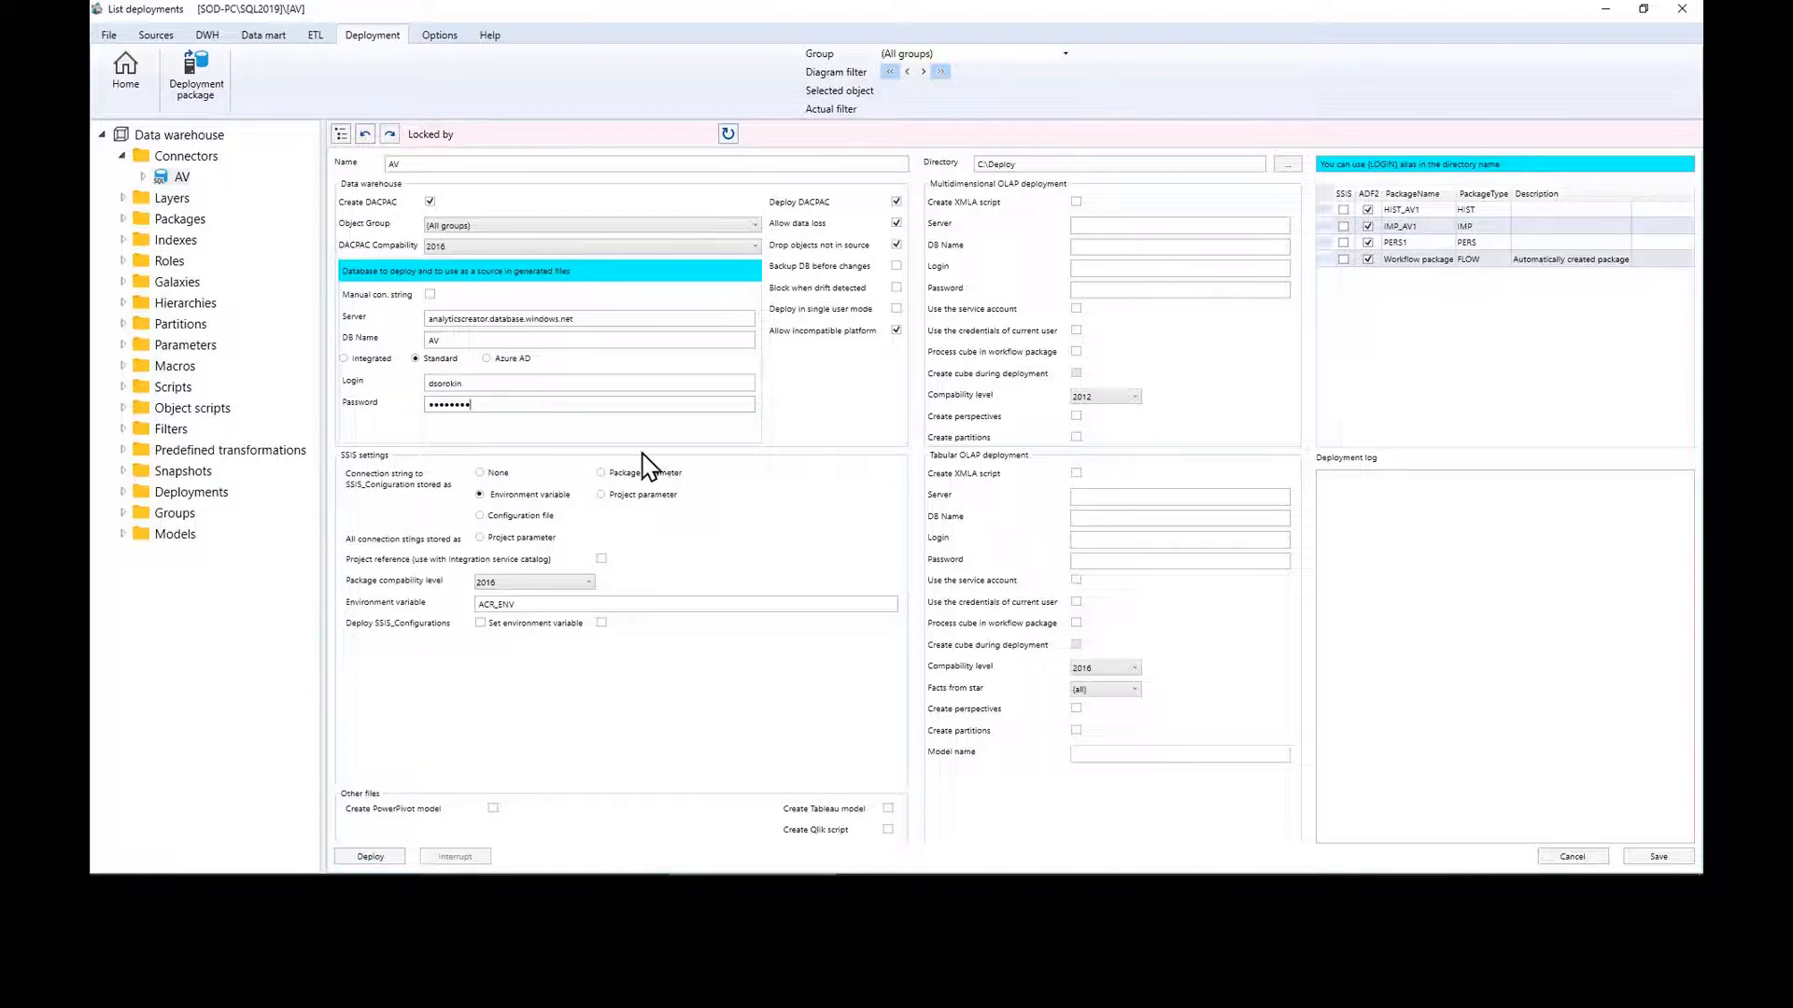
Step: Deploy the AV data warehouse, then connect SSMS to analyticscreator.database.windows.net
click(380, 859)
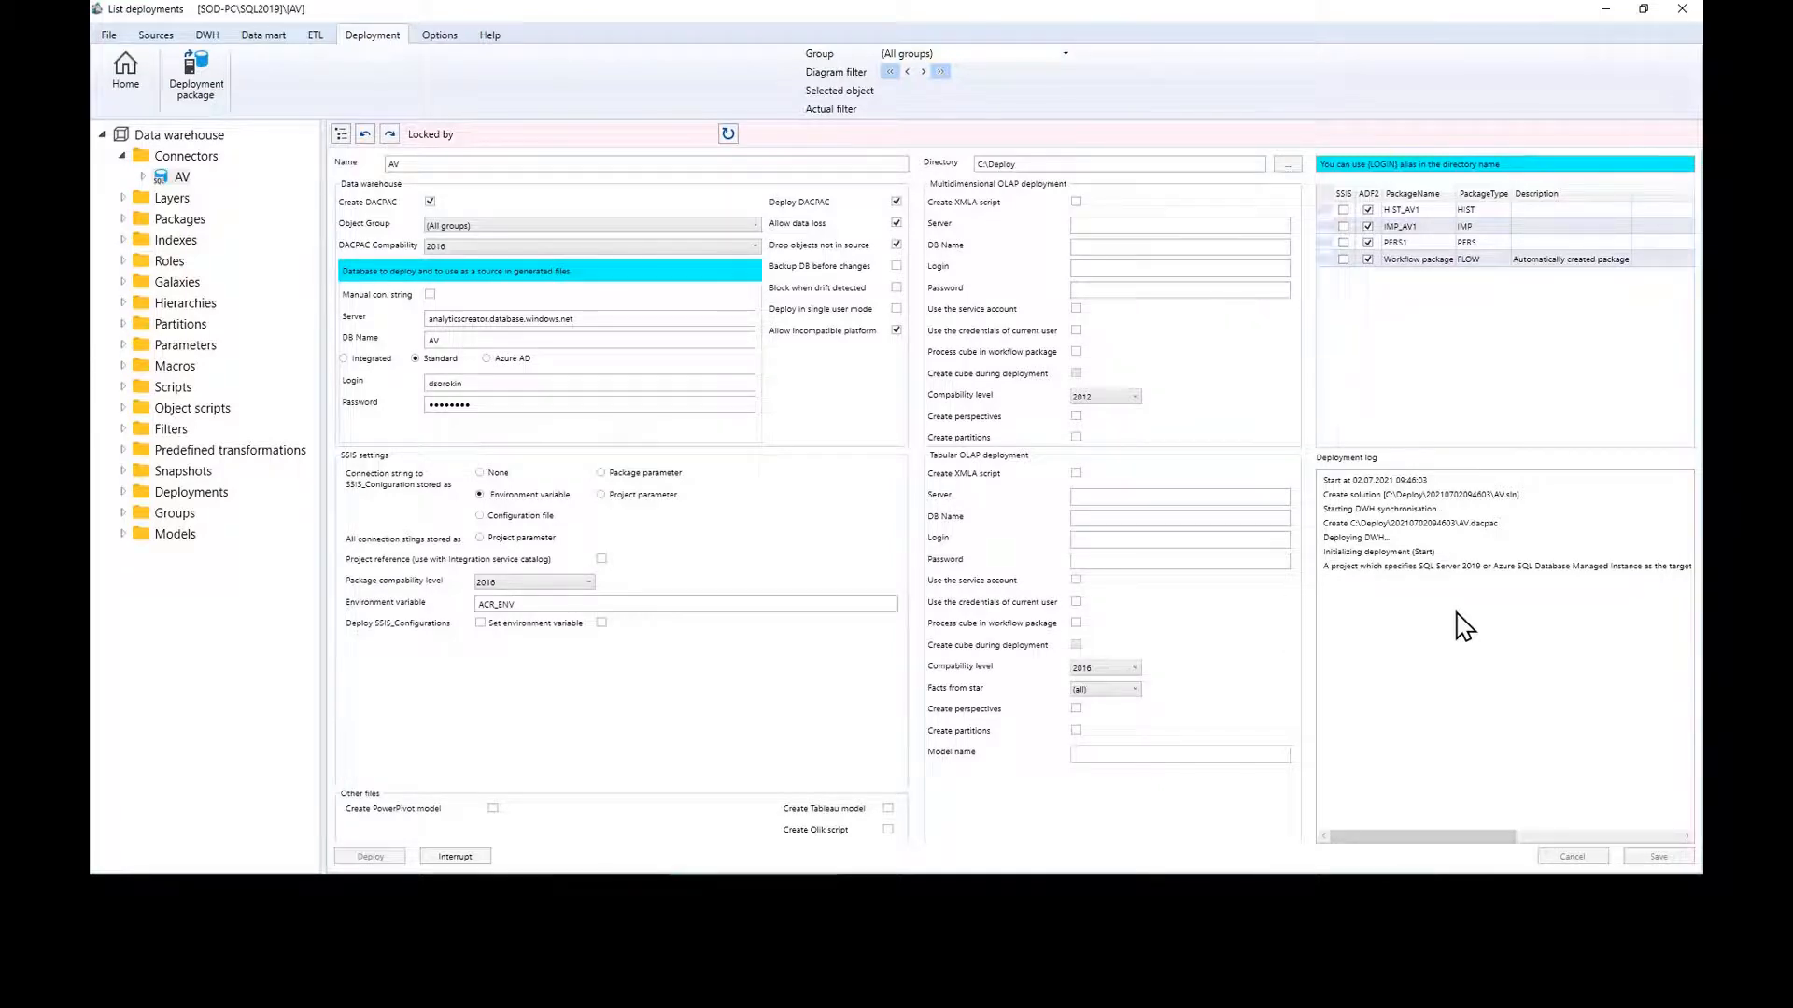
double_click(431, 340)
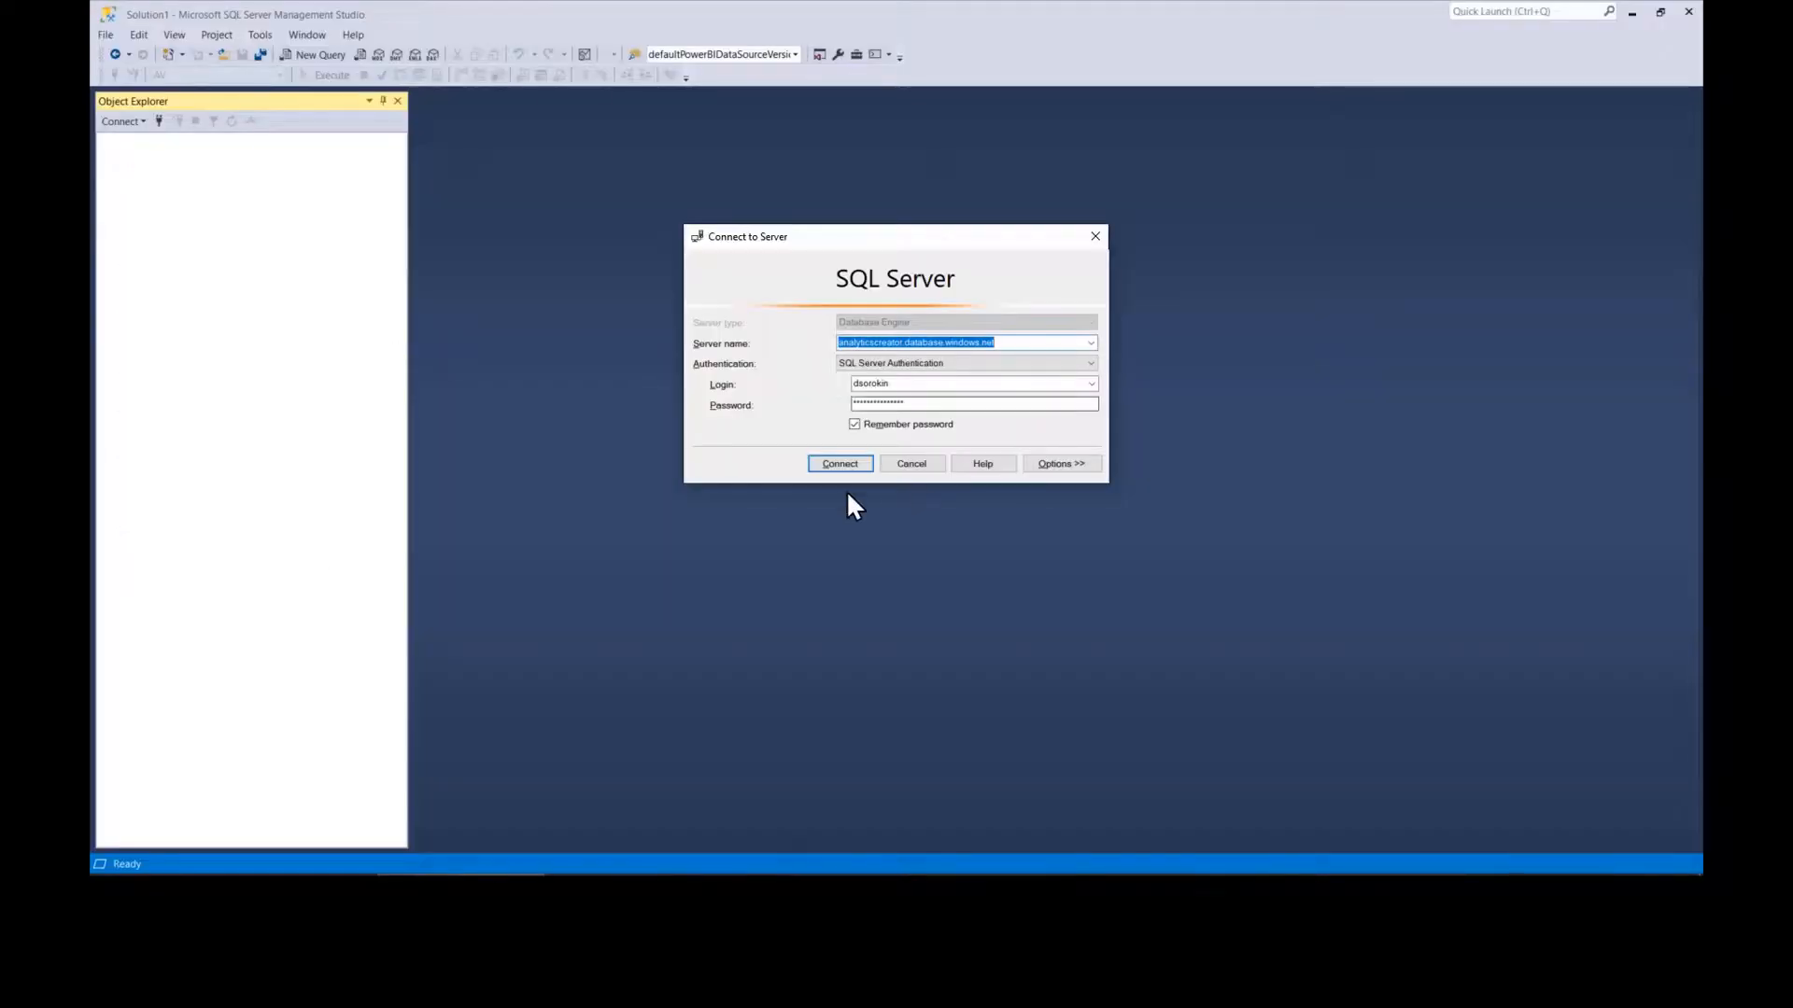
click(839, 462)
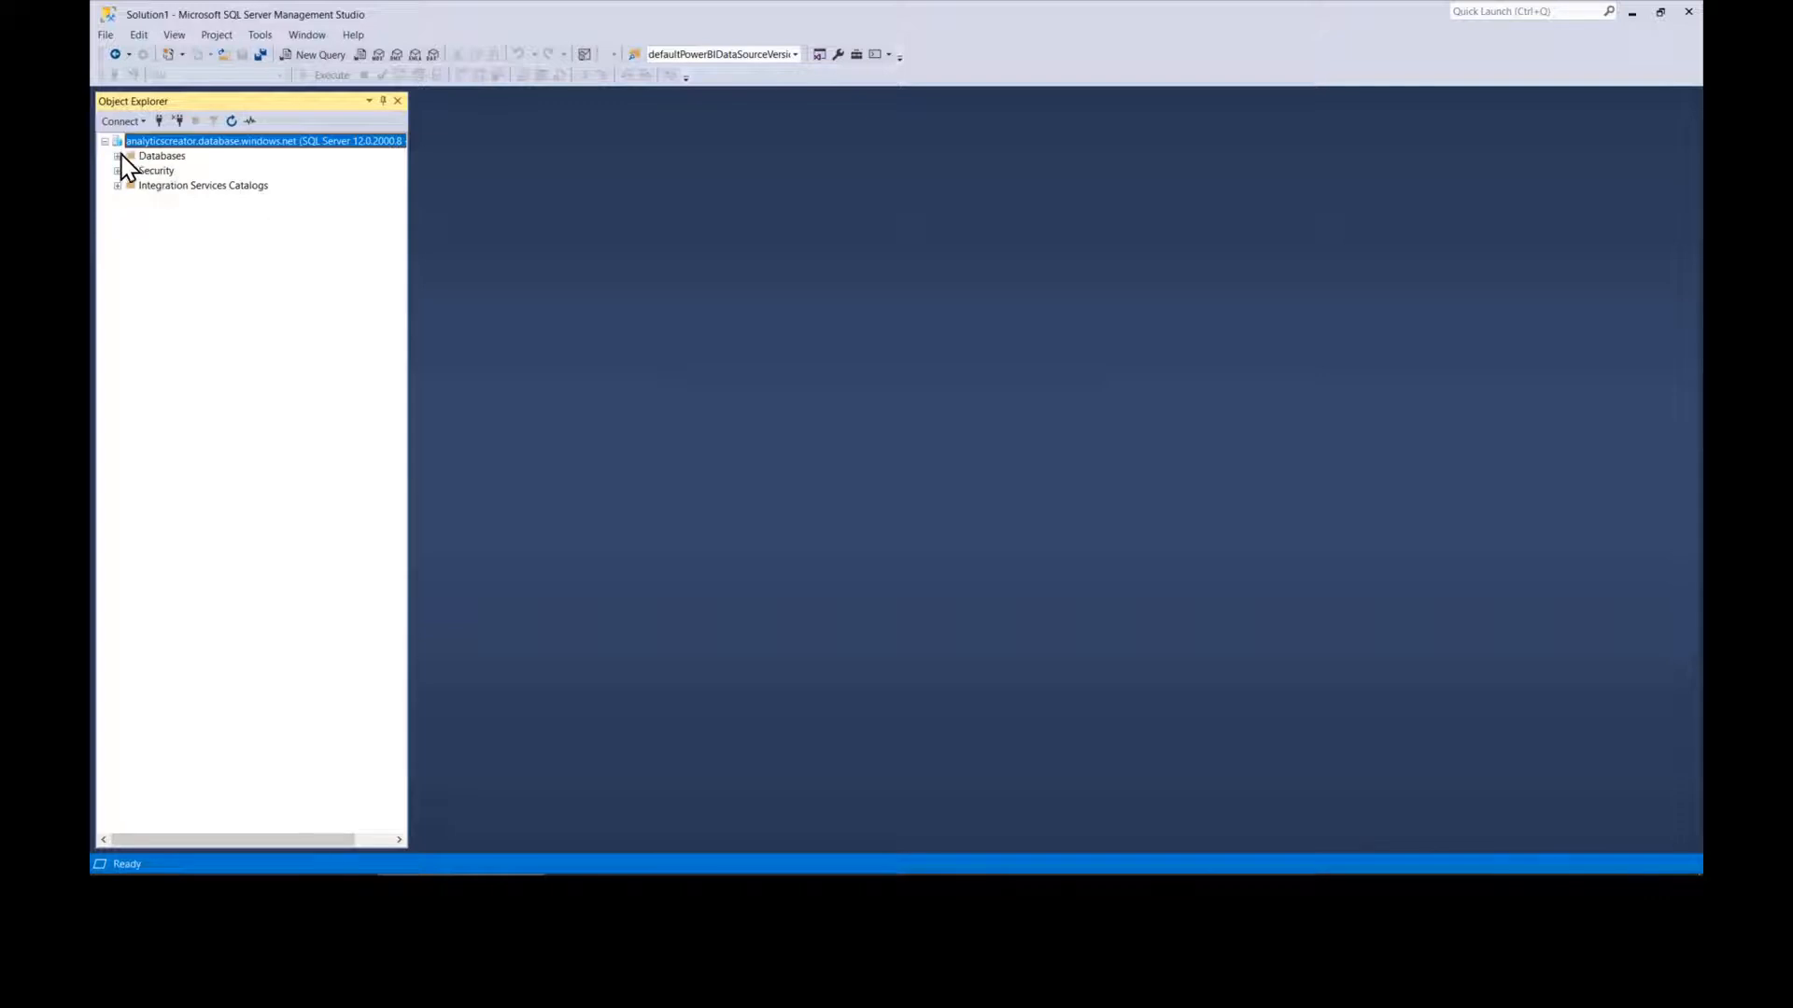
Step: Expand the Azure server's databases, inspect the AV database's tables, then collapse AV
click(117, 156)
click(158, 200)
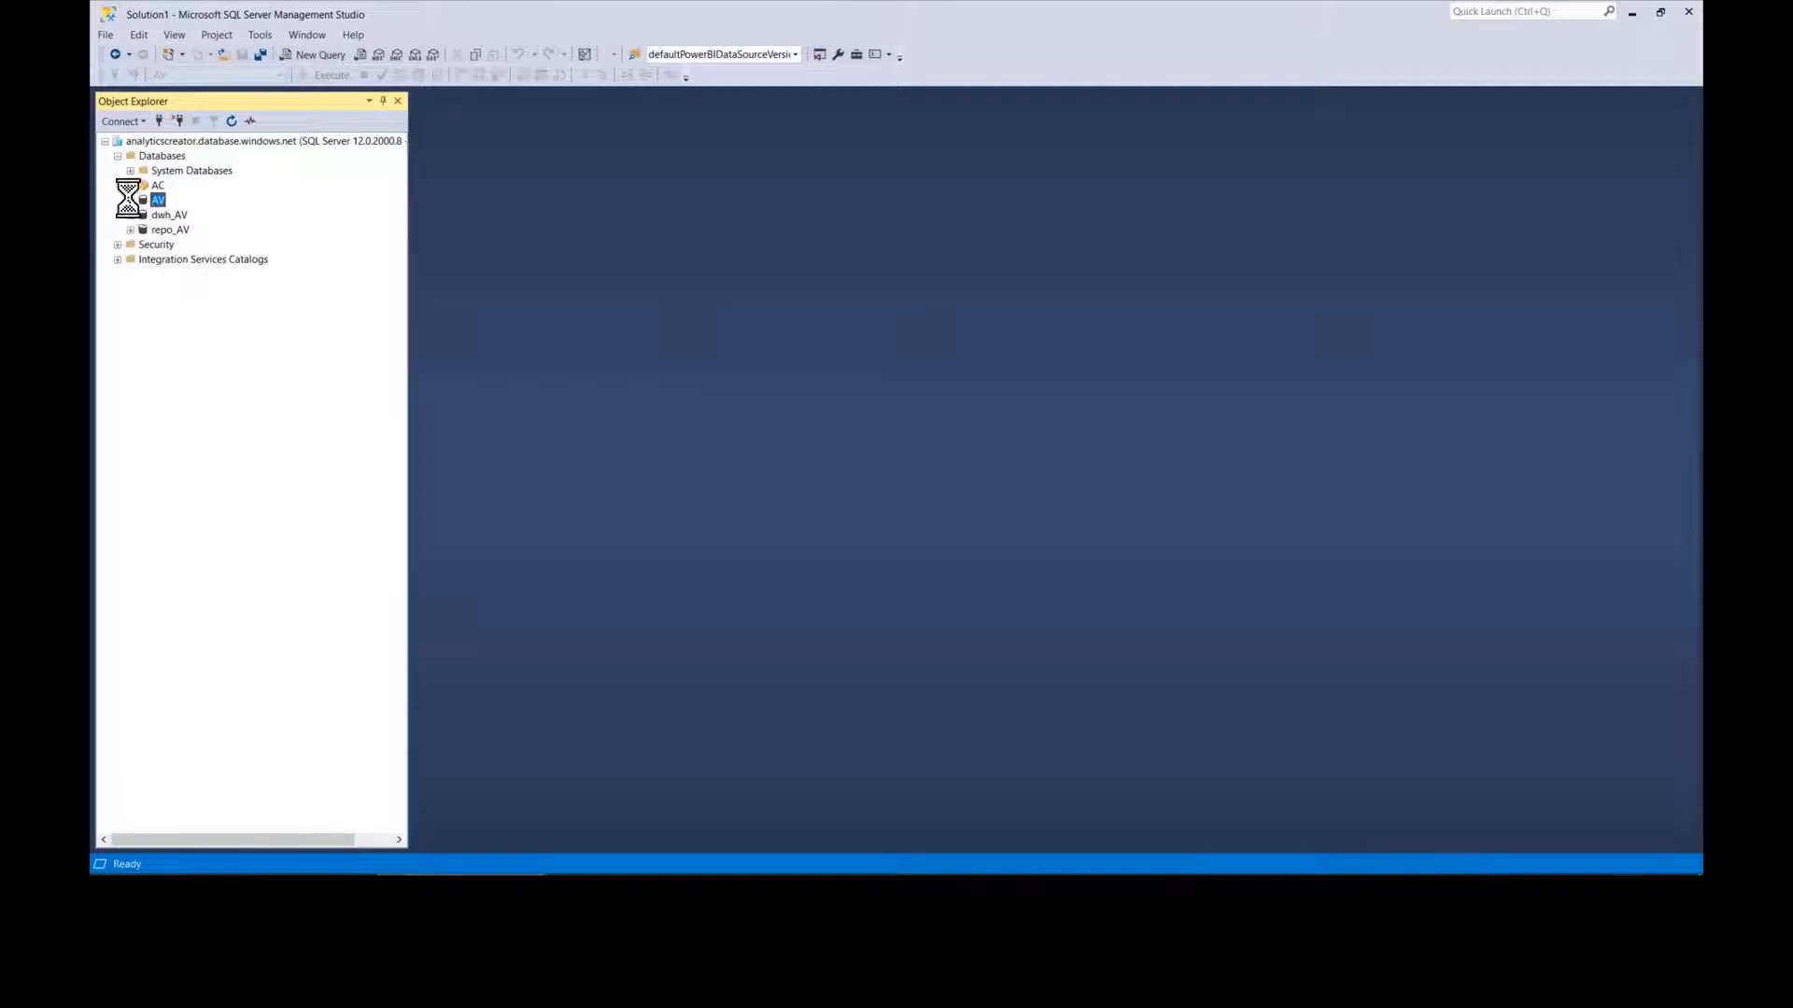
click(130, 200)
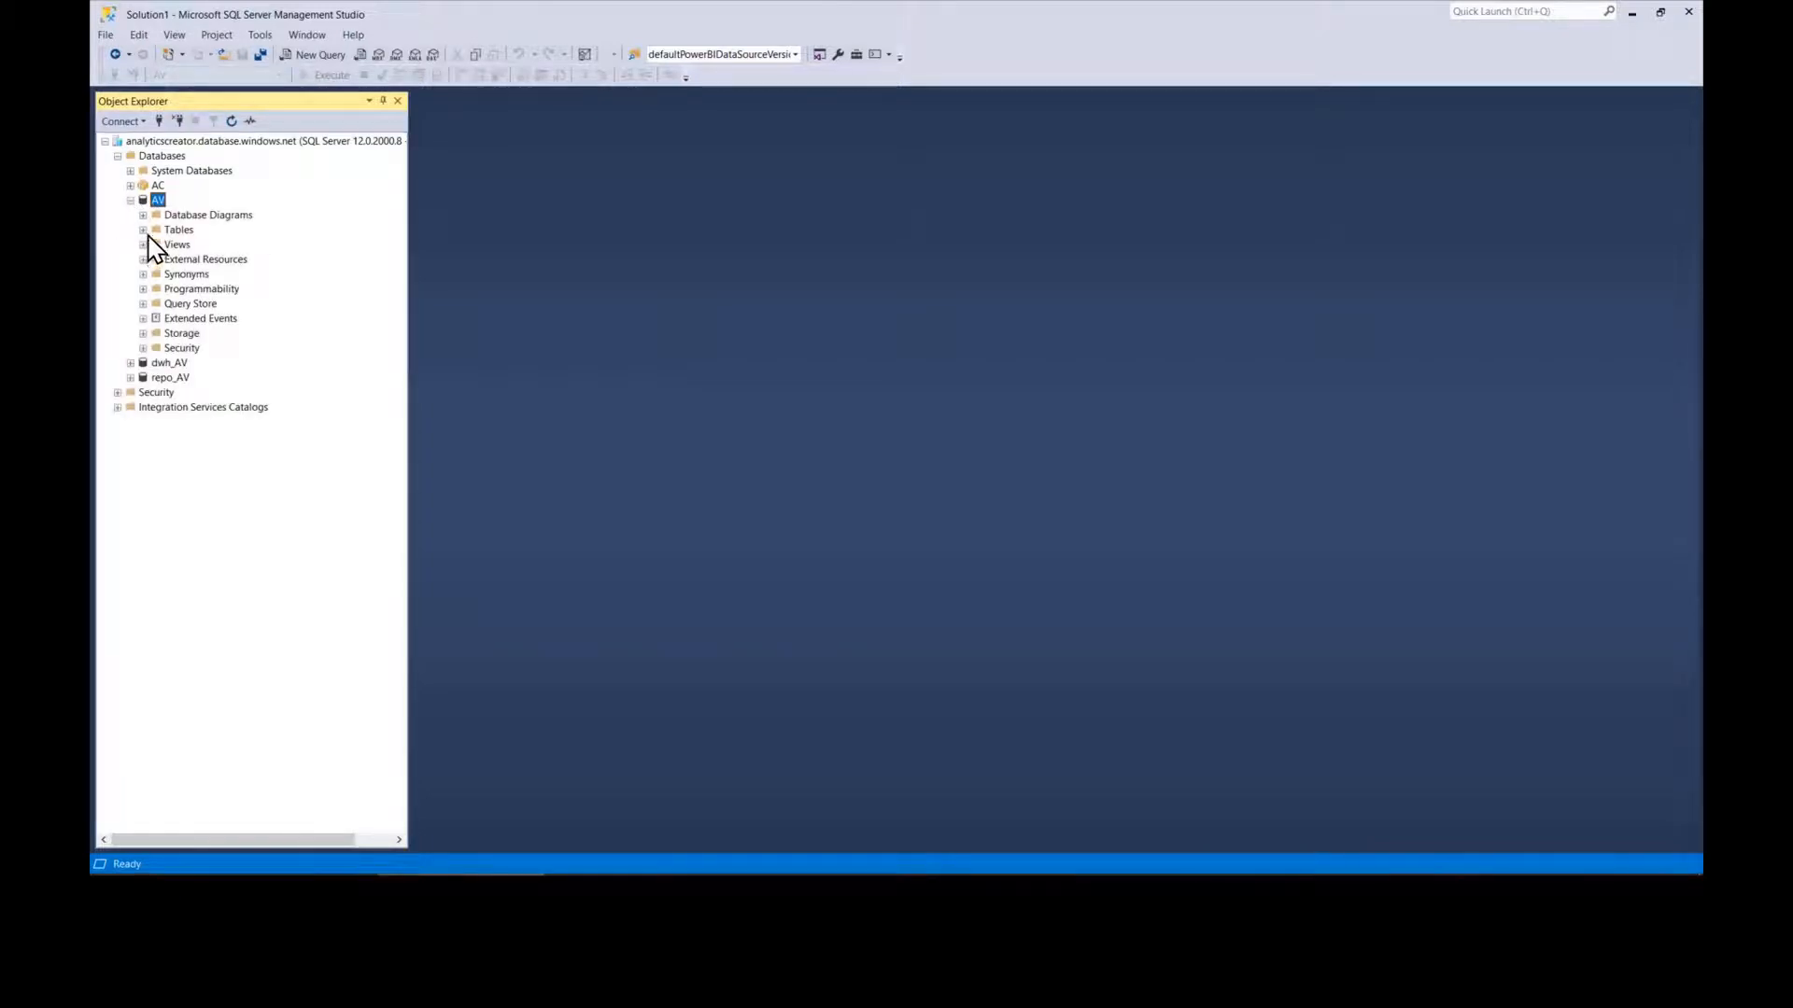
click(143, 230)
click(130, 200)
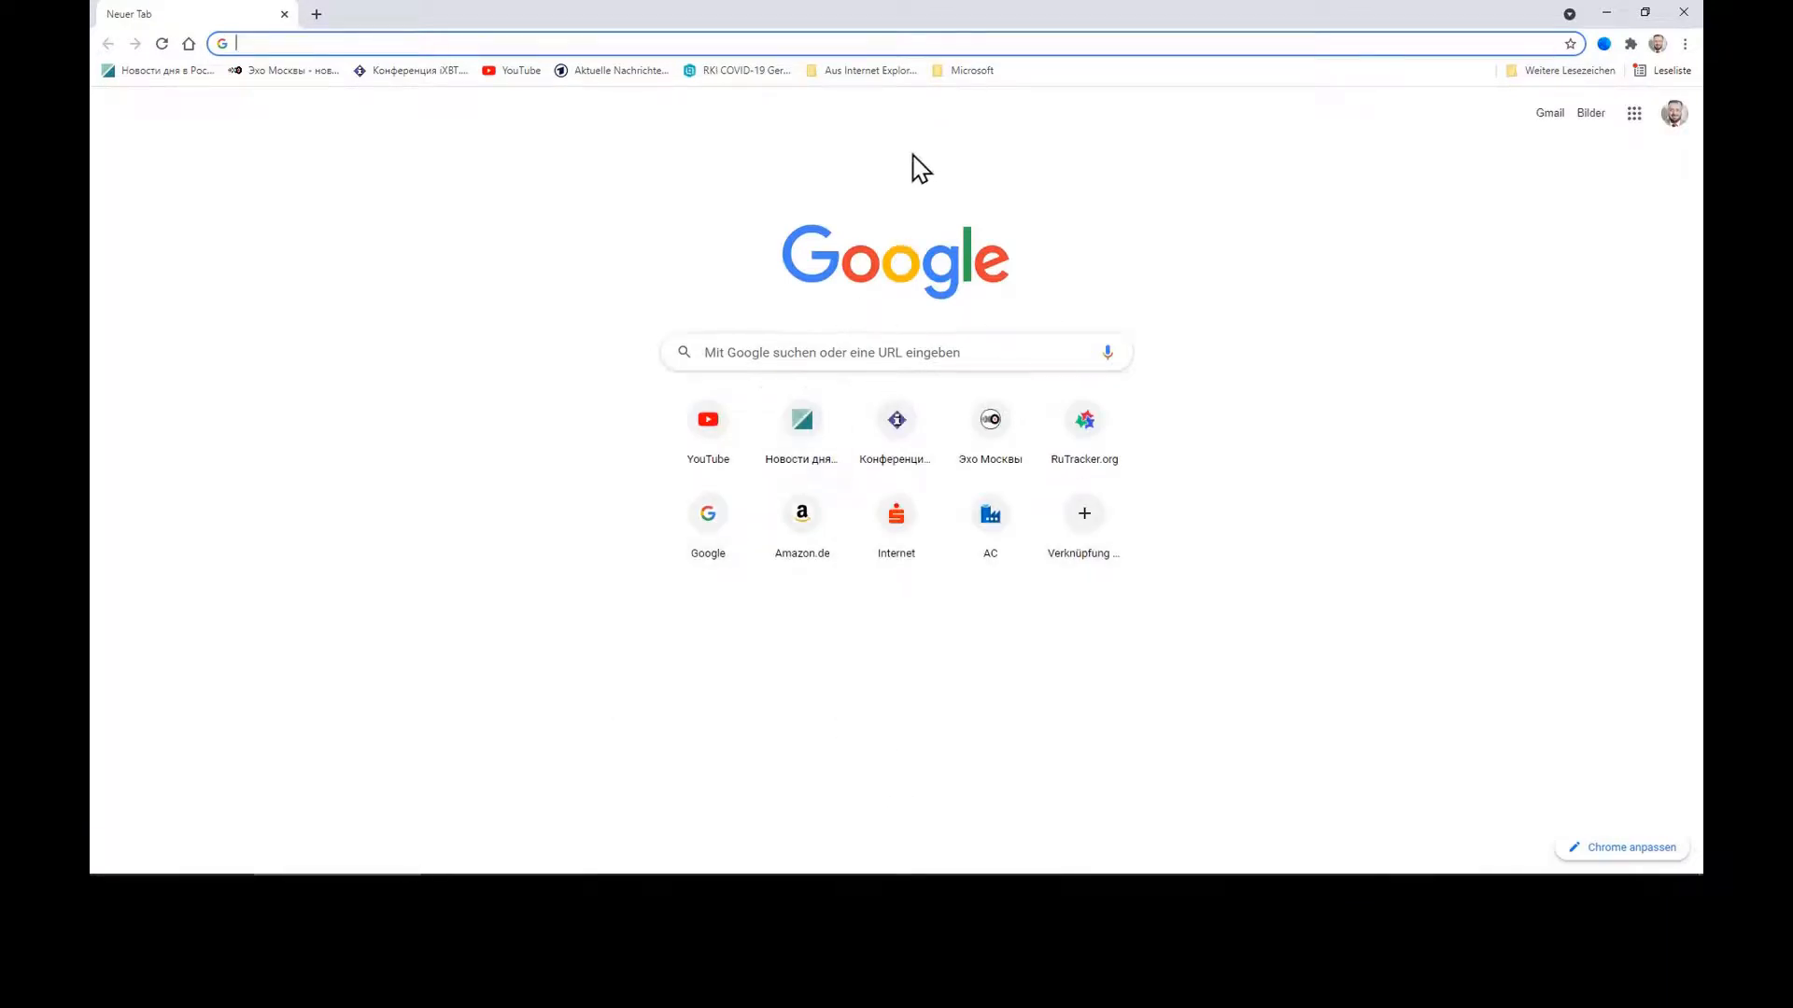
Step: Open the AC-Factory Azure Data Factory bookmark from the Microsoft bookmarks folder
click(967, 71)
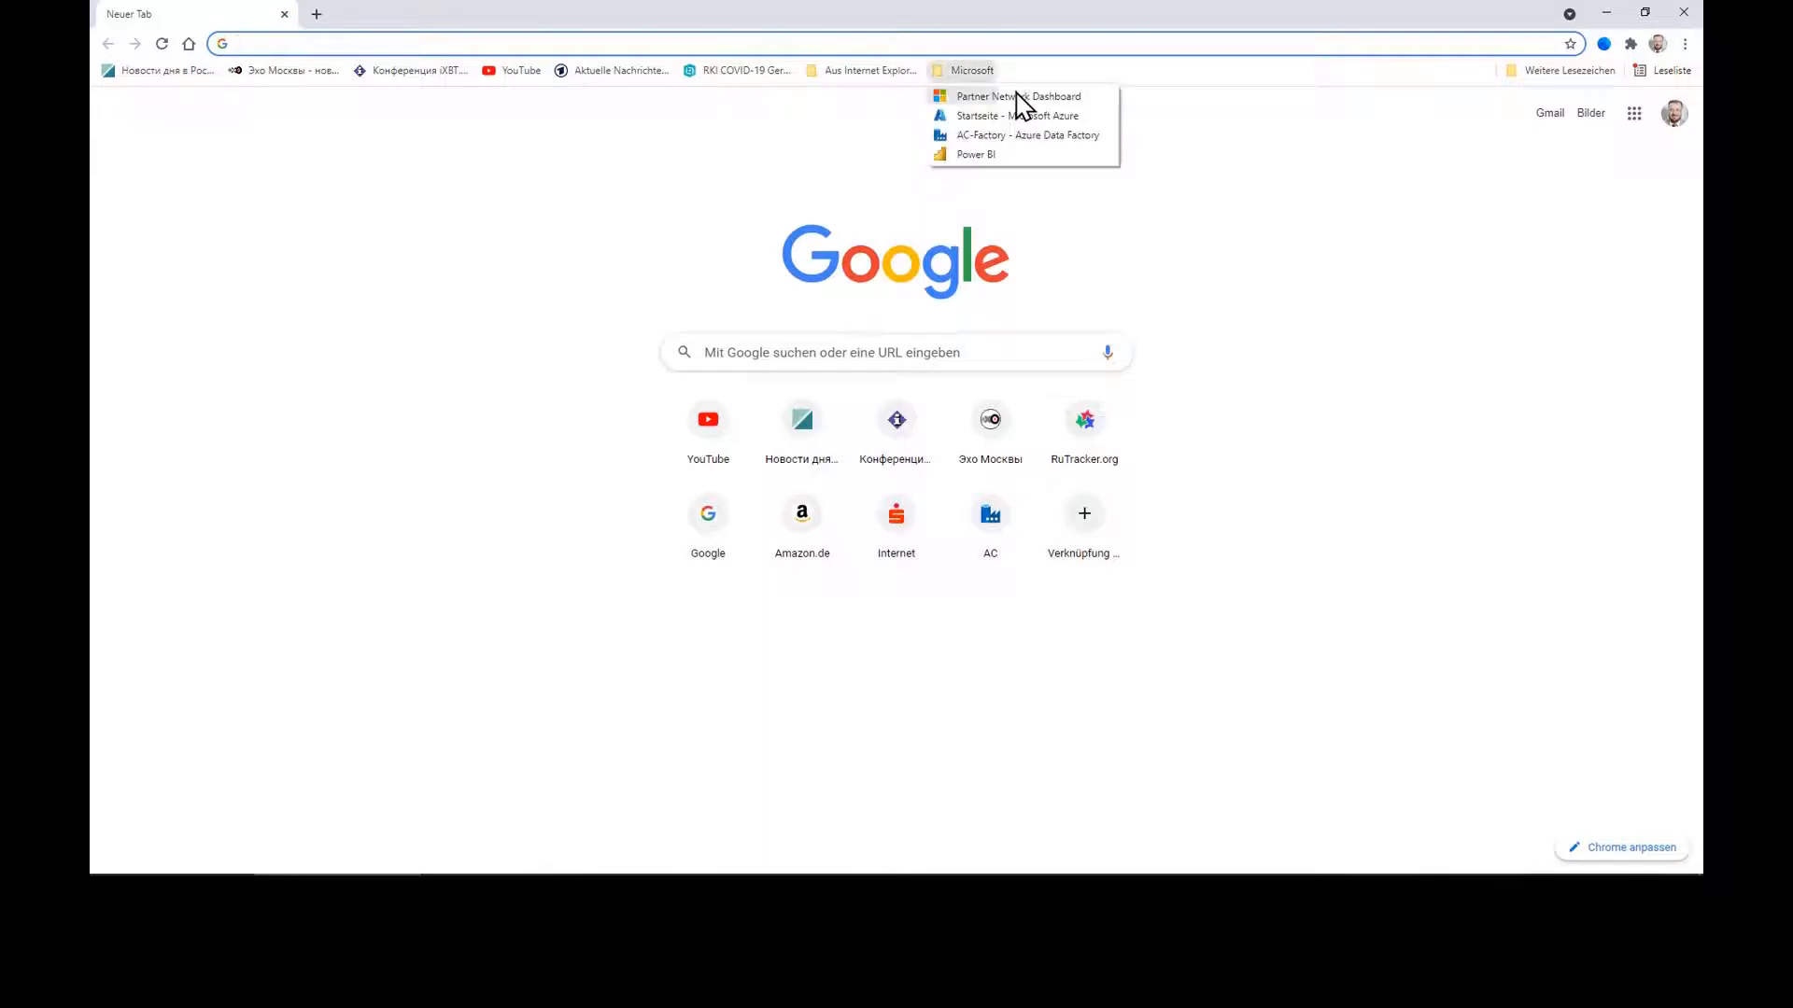
click(1047, 137)
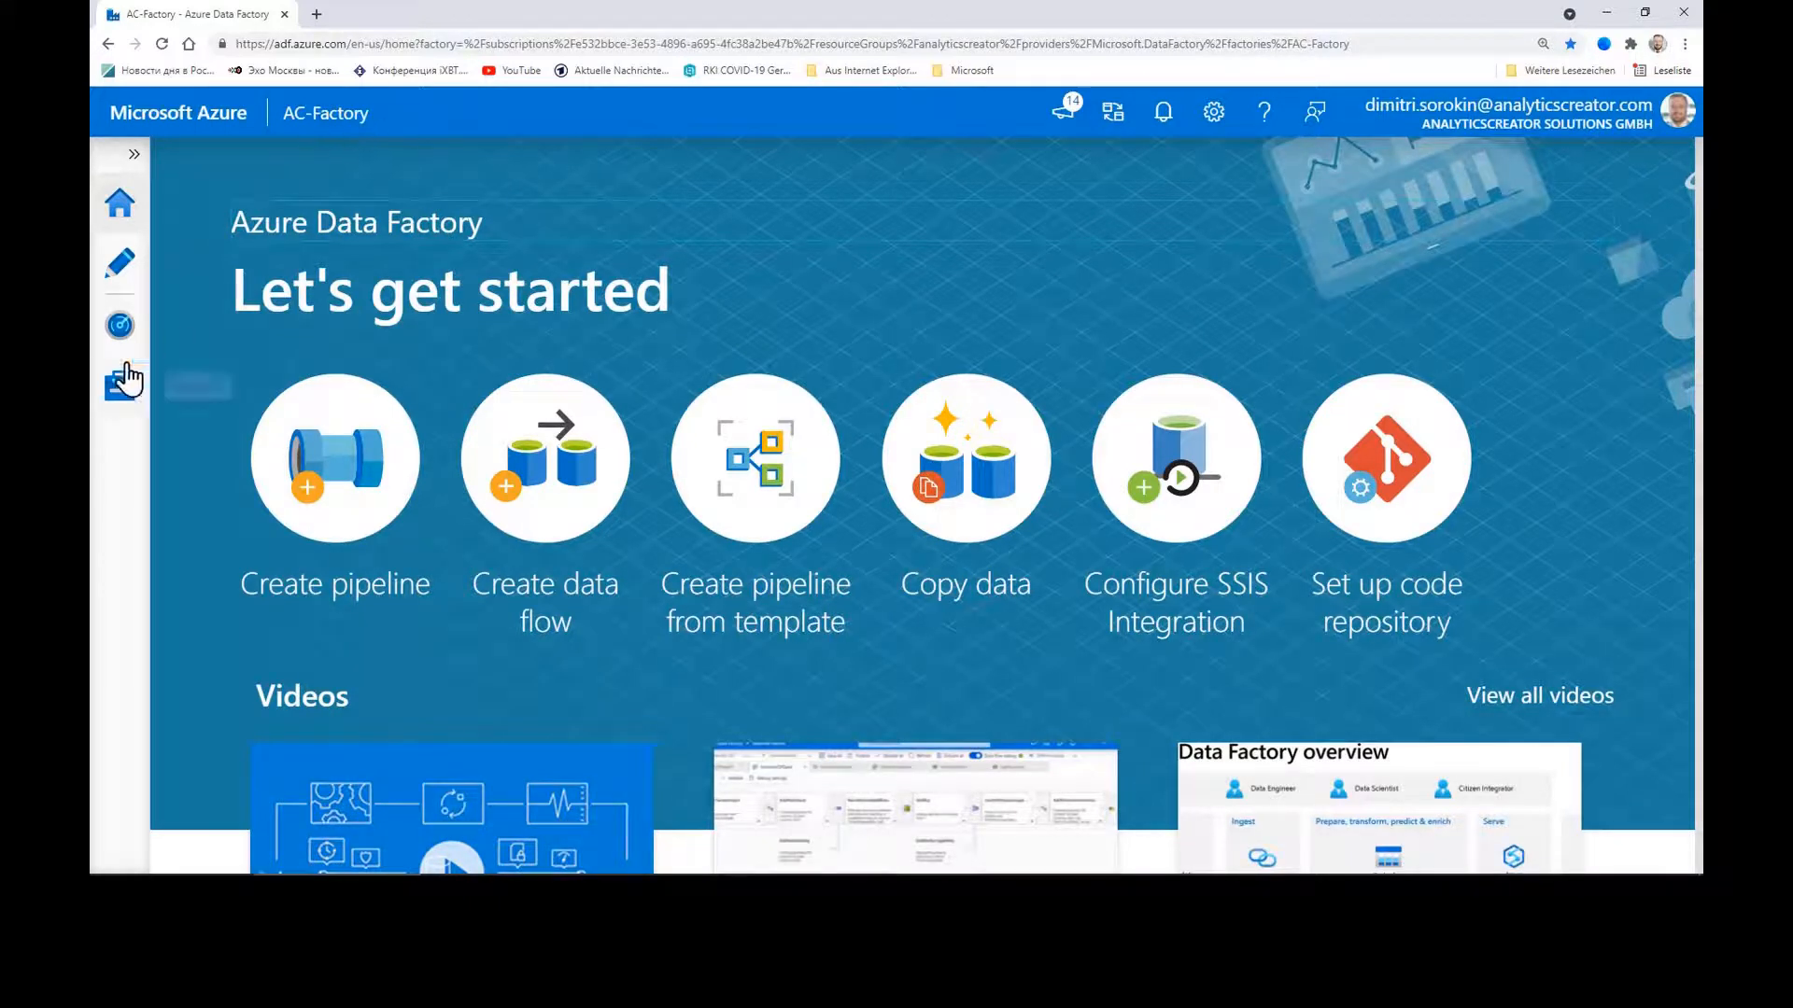
Step: Check that both of AC-Factory's integration runtimes are running
click(117, 400)
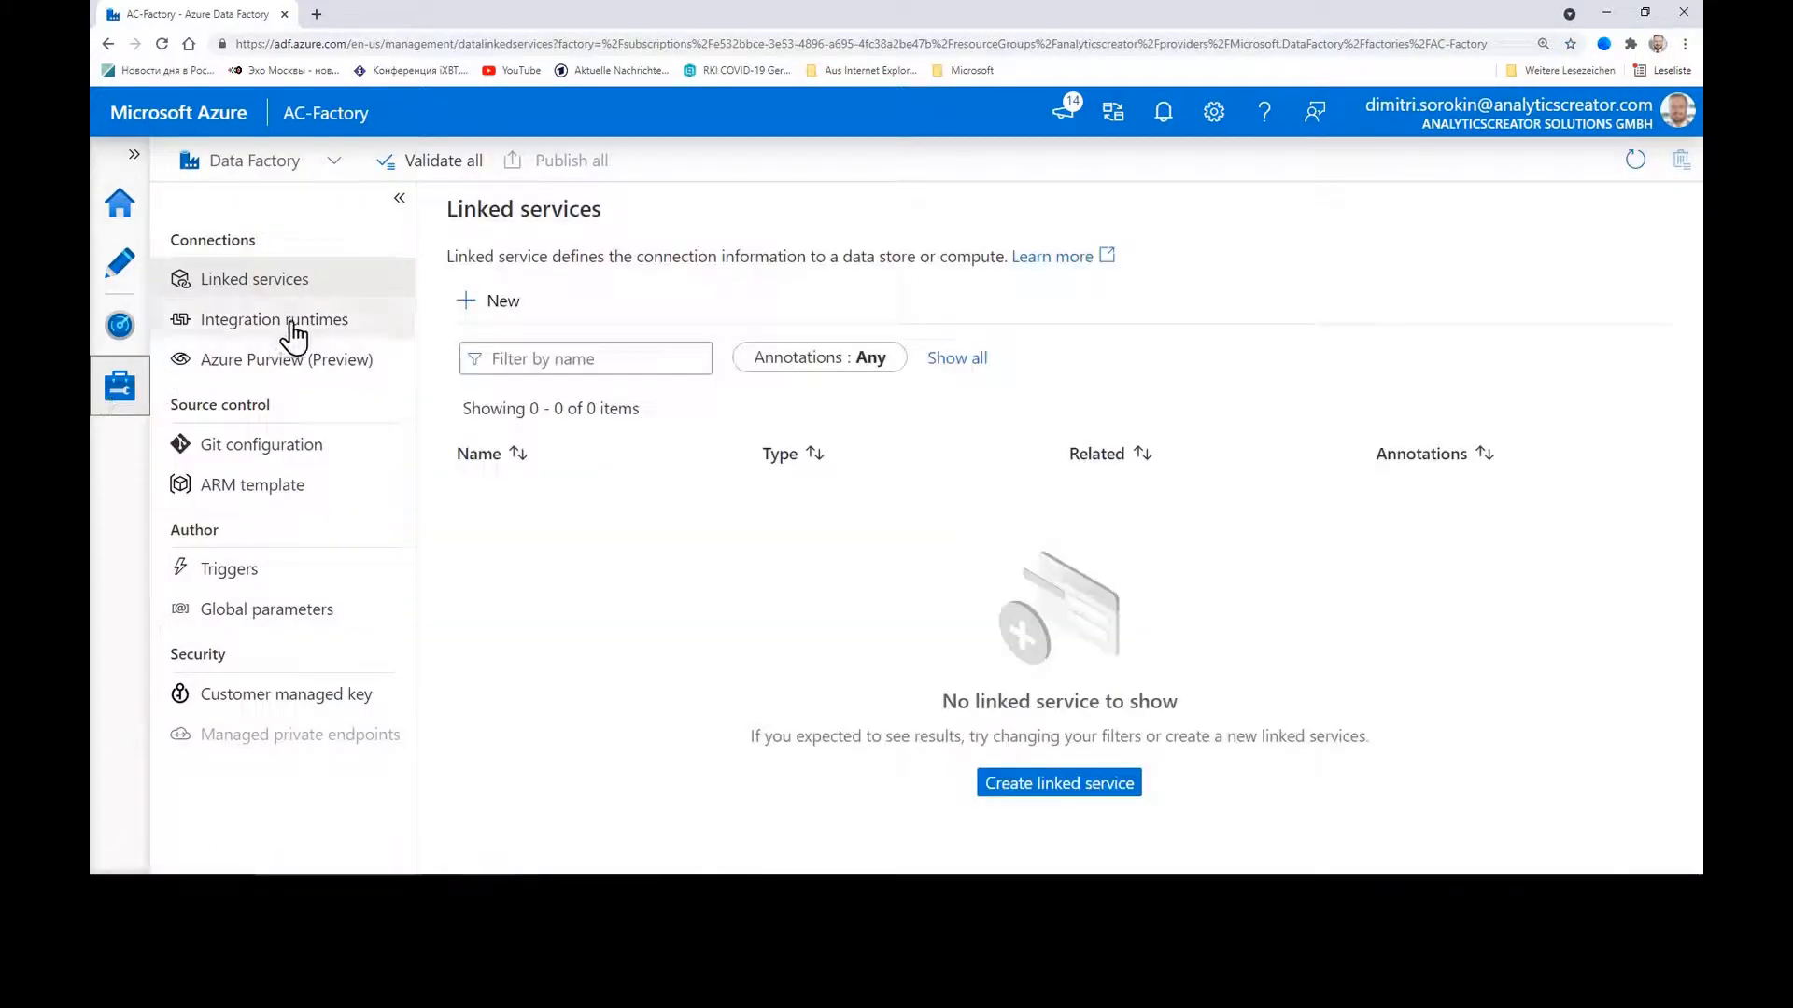
click(310, 325)
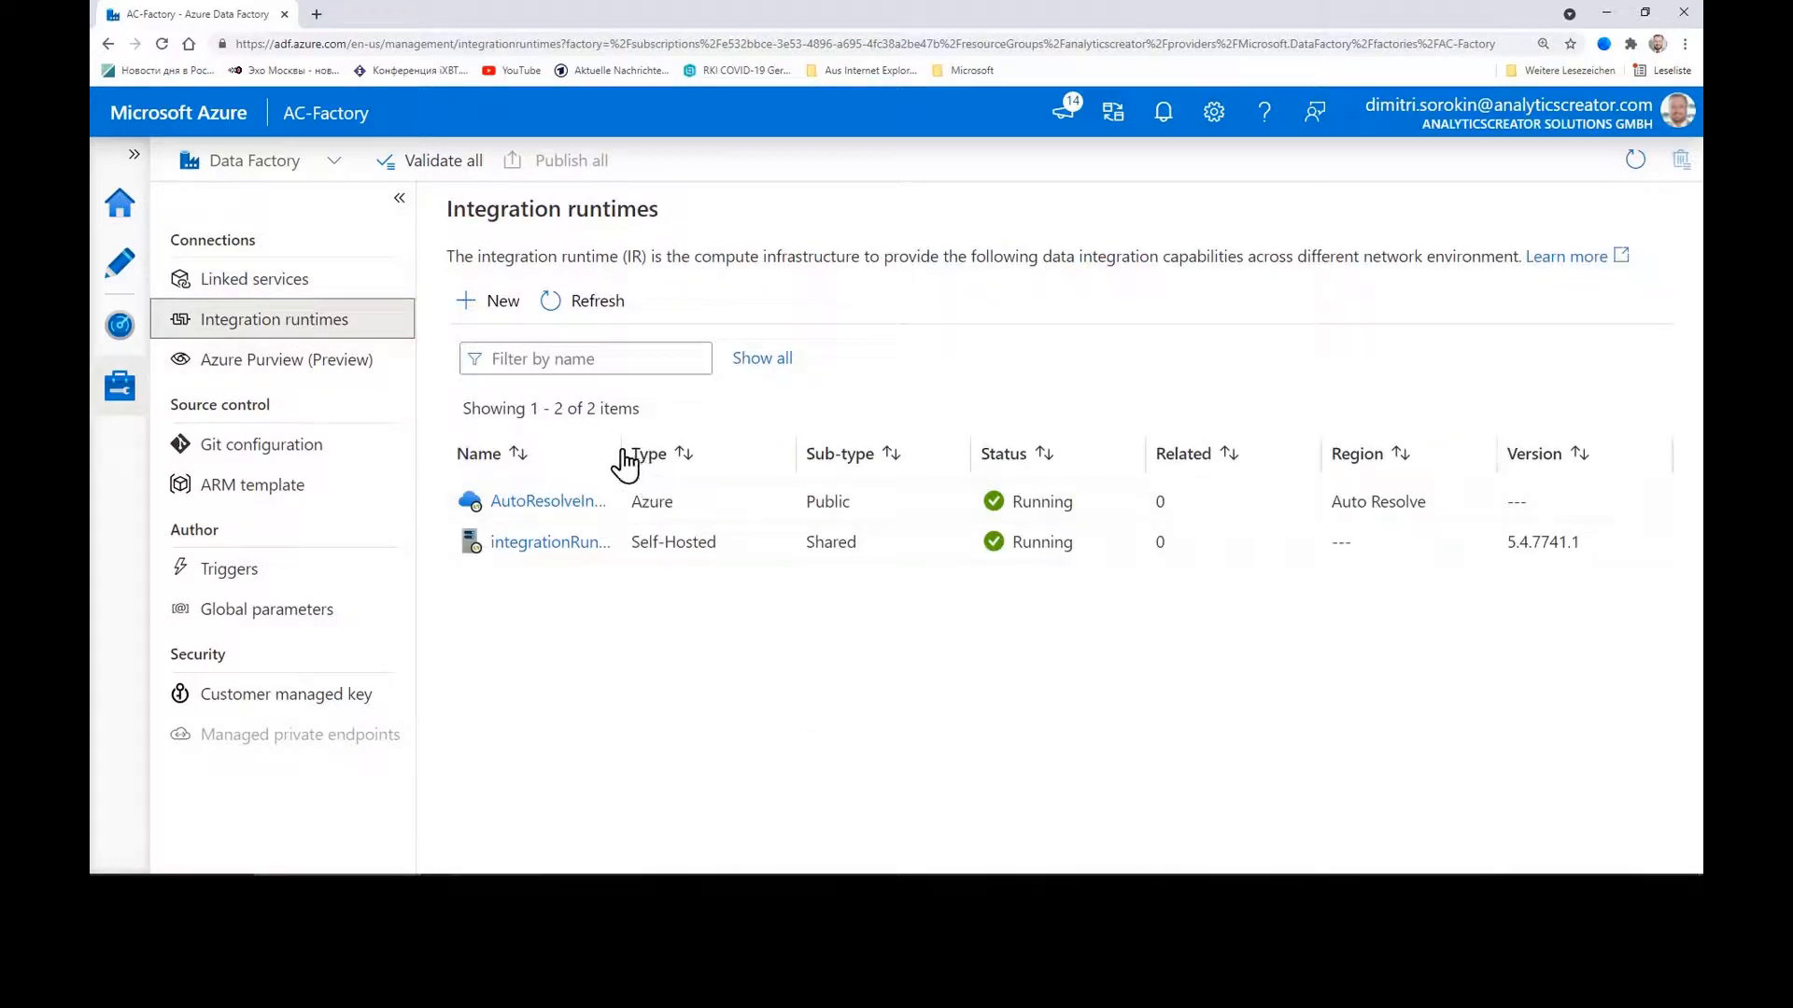
mouse_move(579, 557)
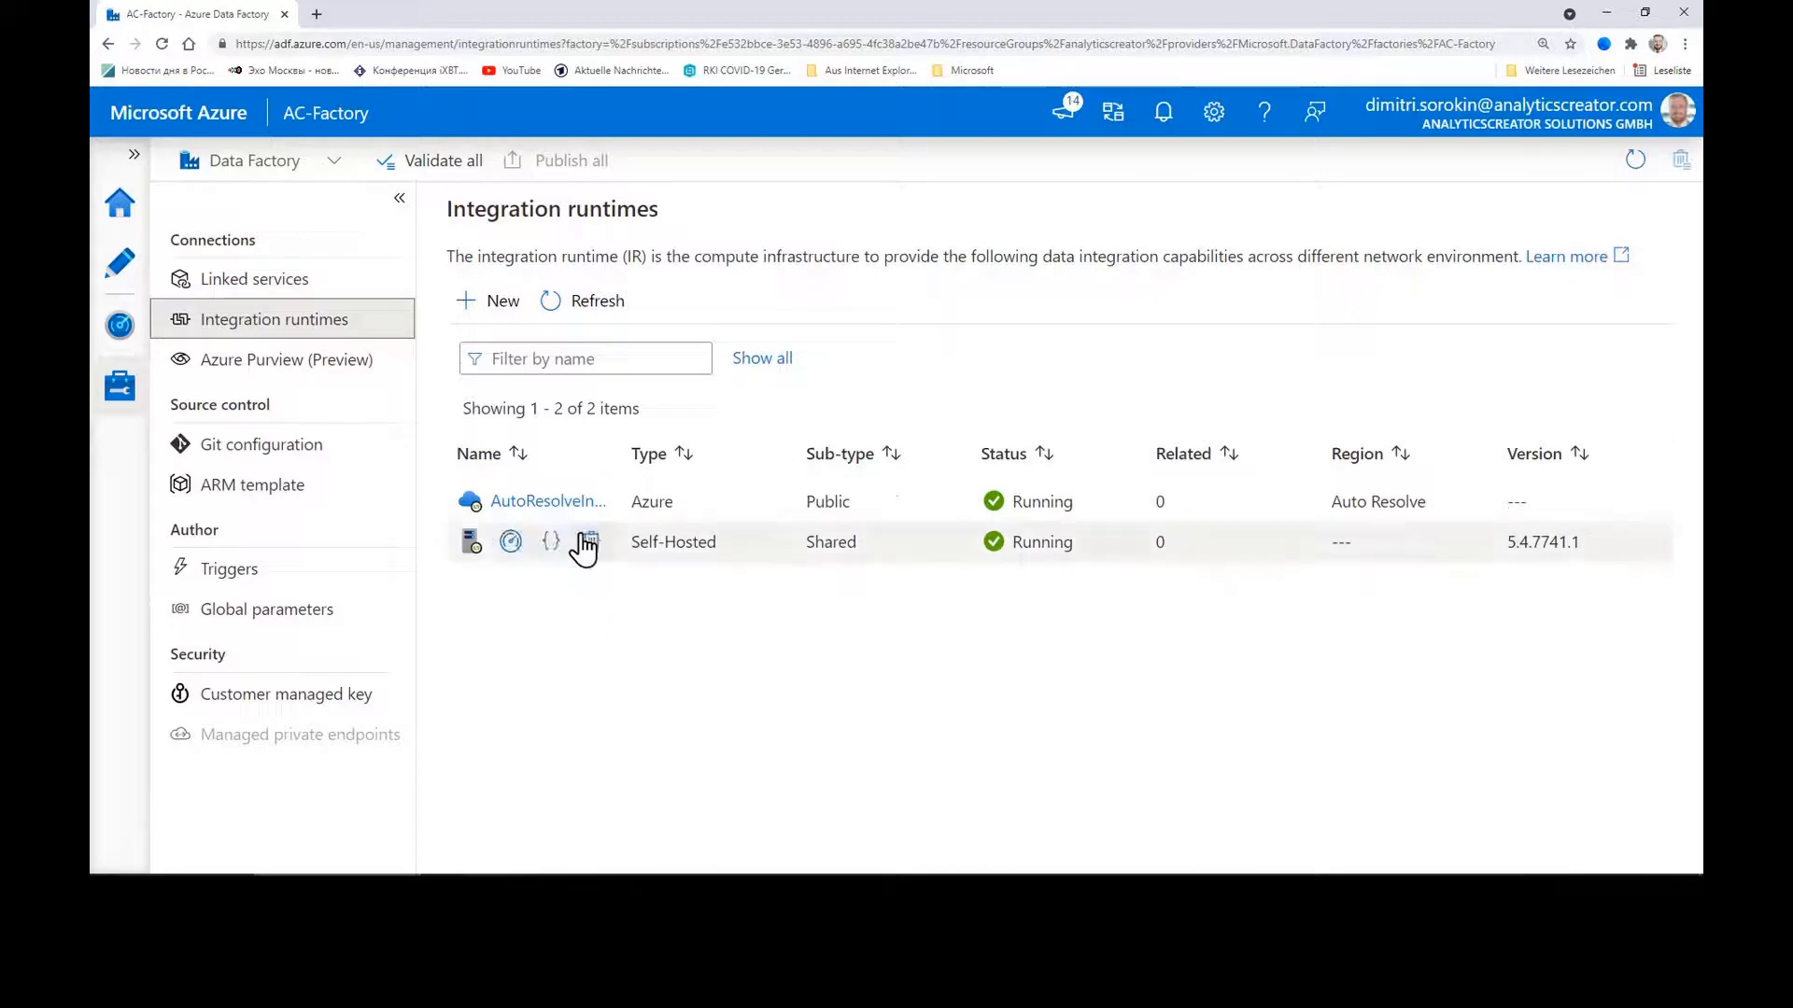
mouse_move(572, 513)
key(ctrl+minus)
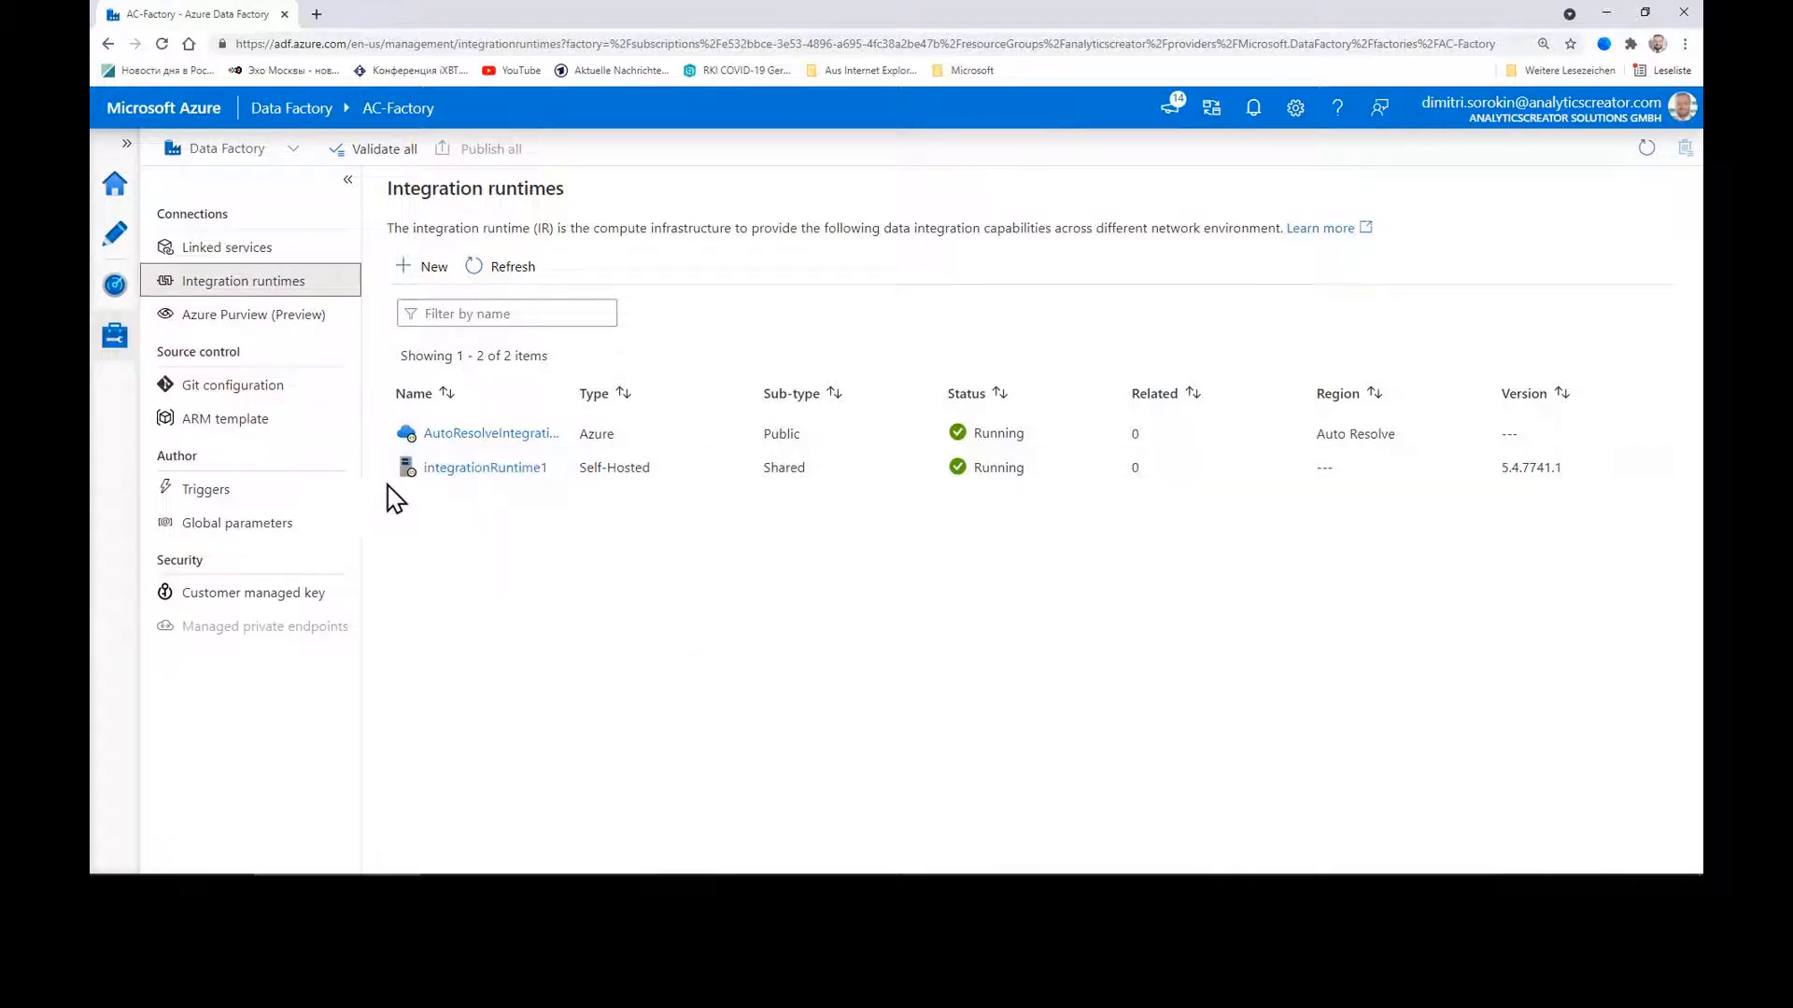
Step: Look over the pipelines in Author, then go to Manage's ARM template page
click(116, 234)
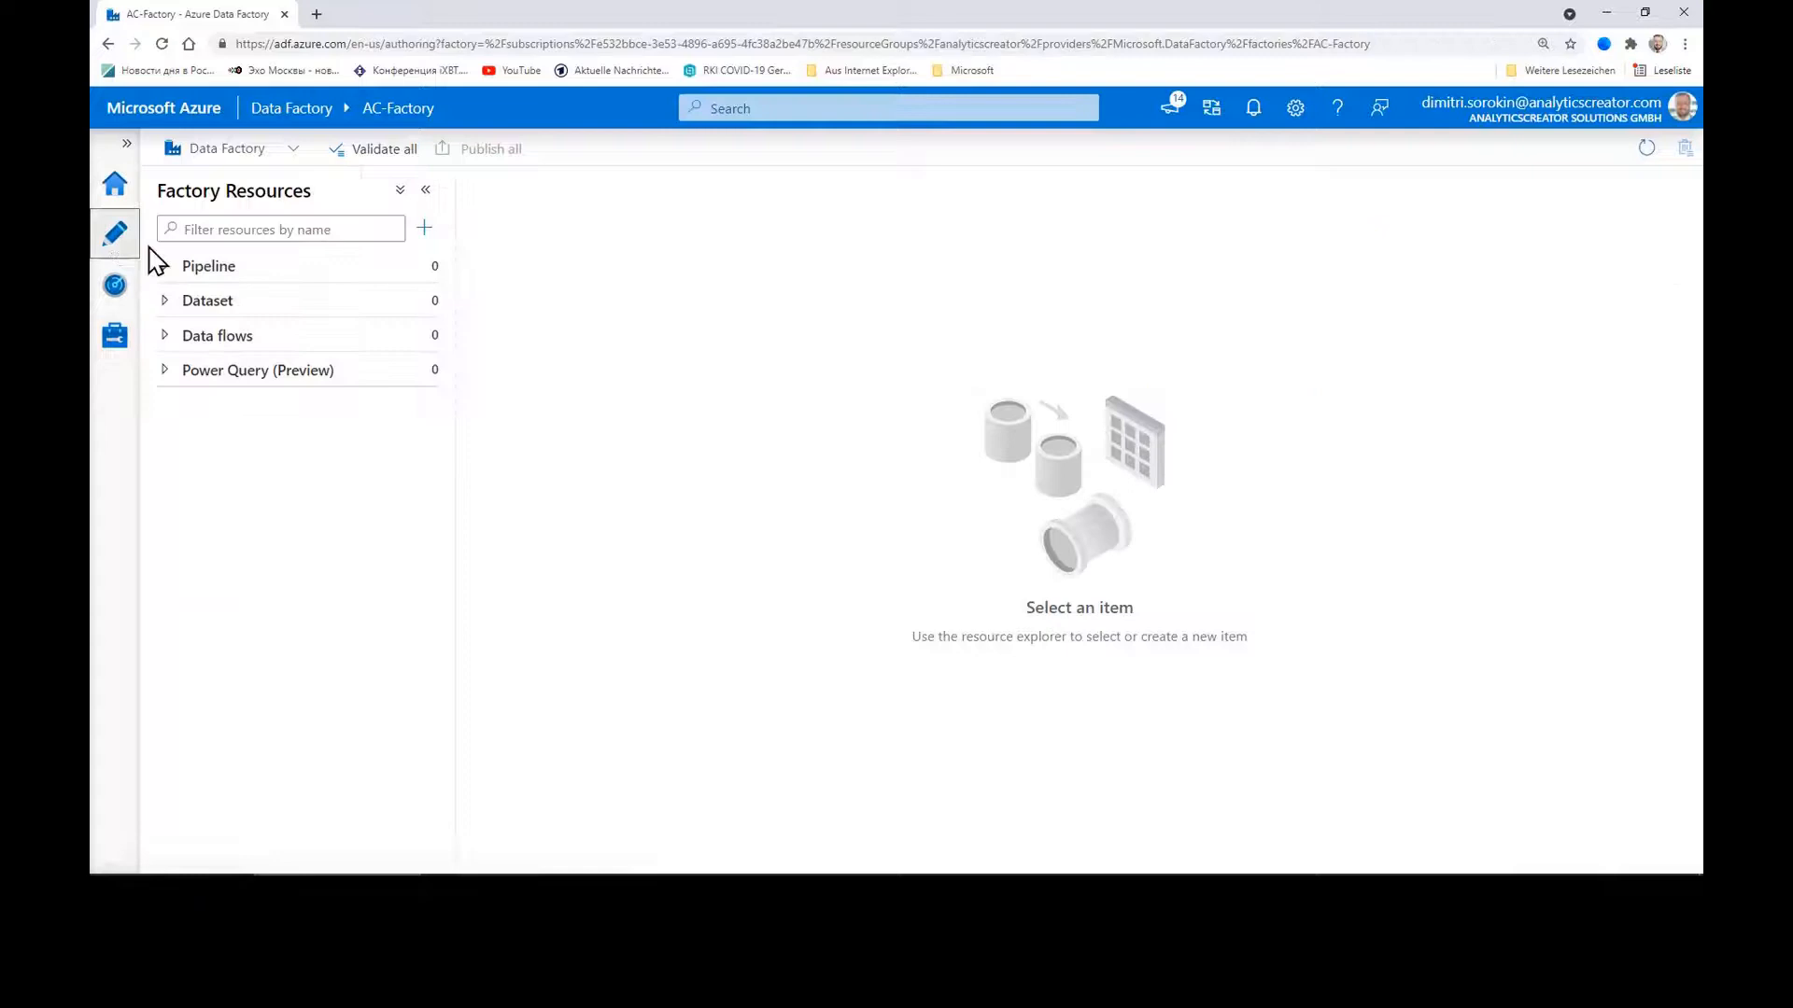
click(224, 269)
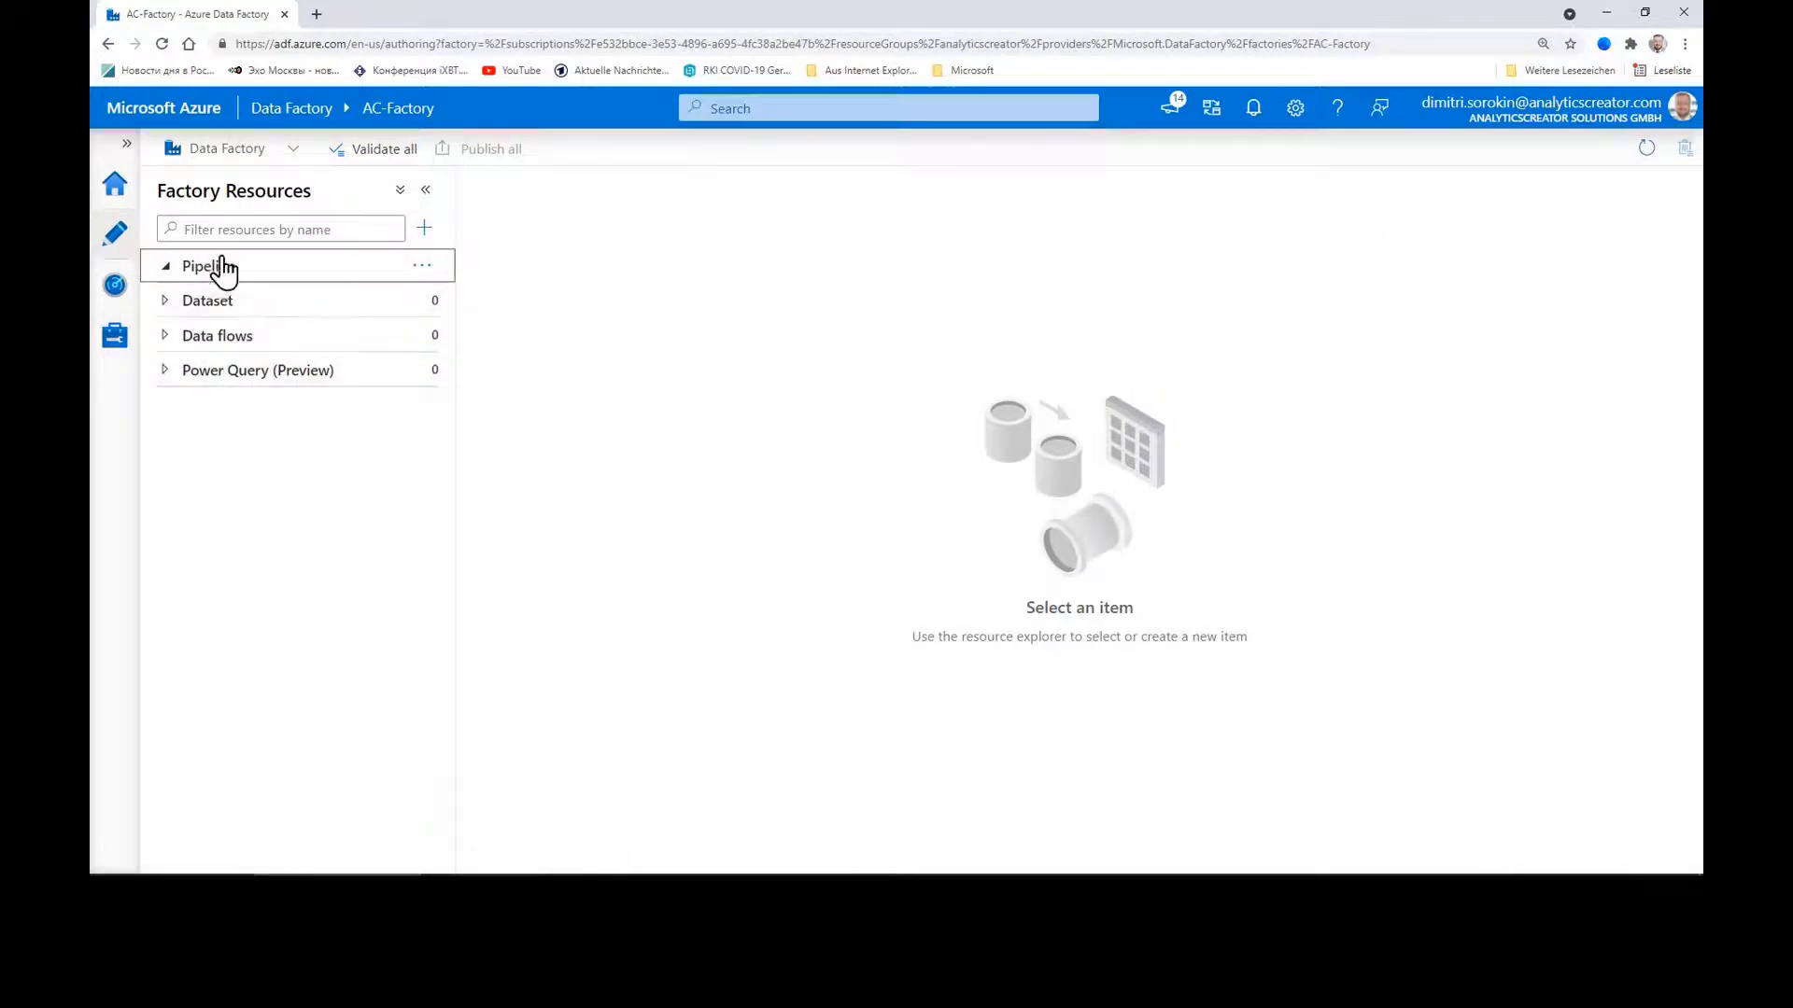
click(114, 336)
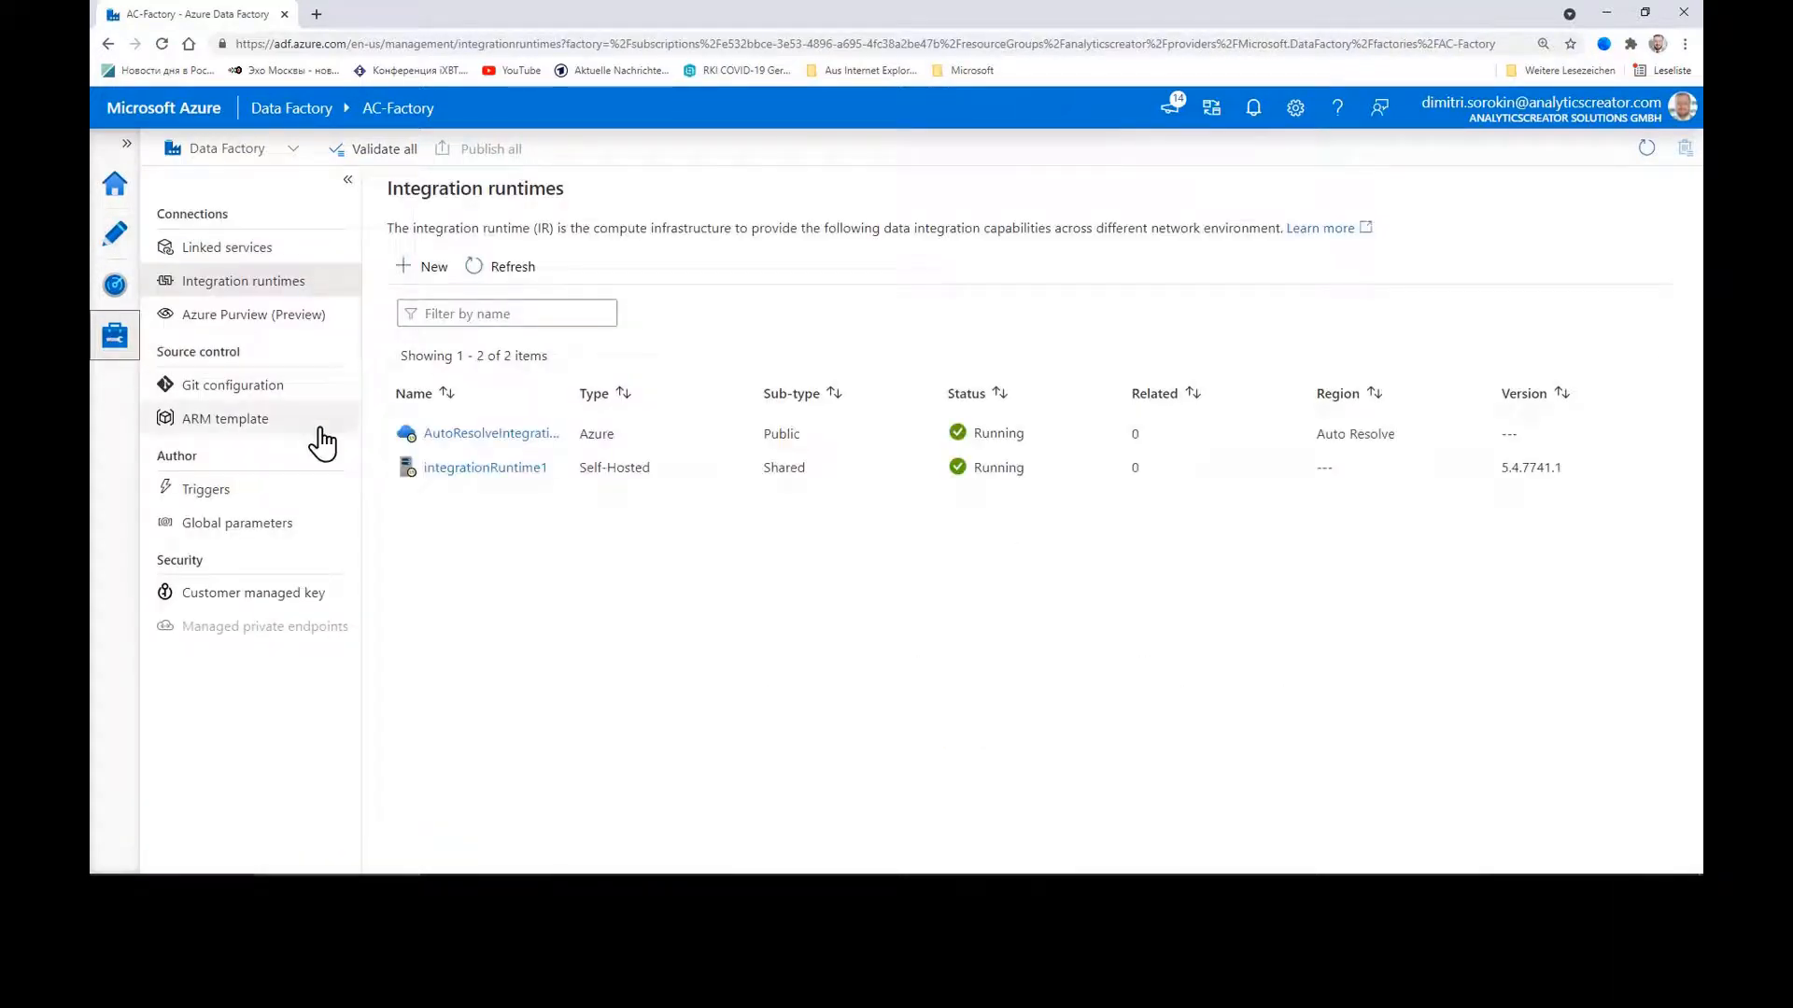
click(234, 420)
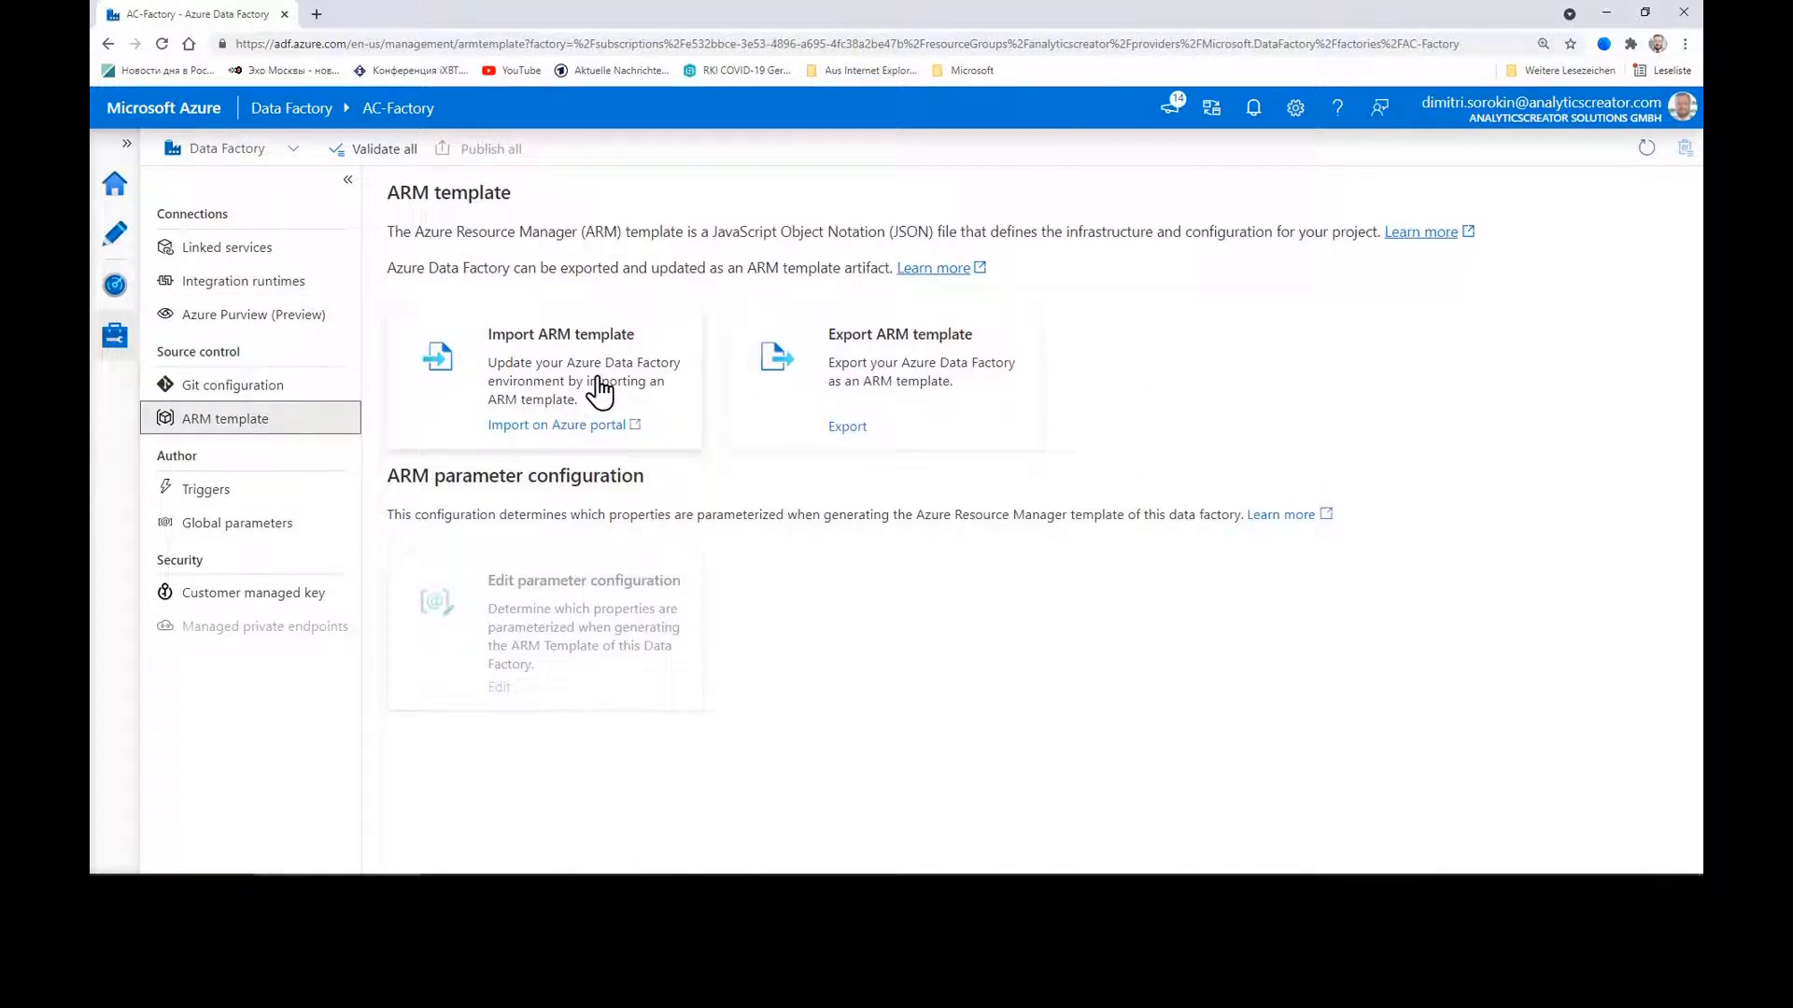
click(598, 376)
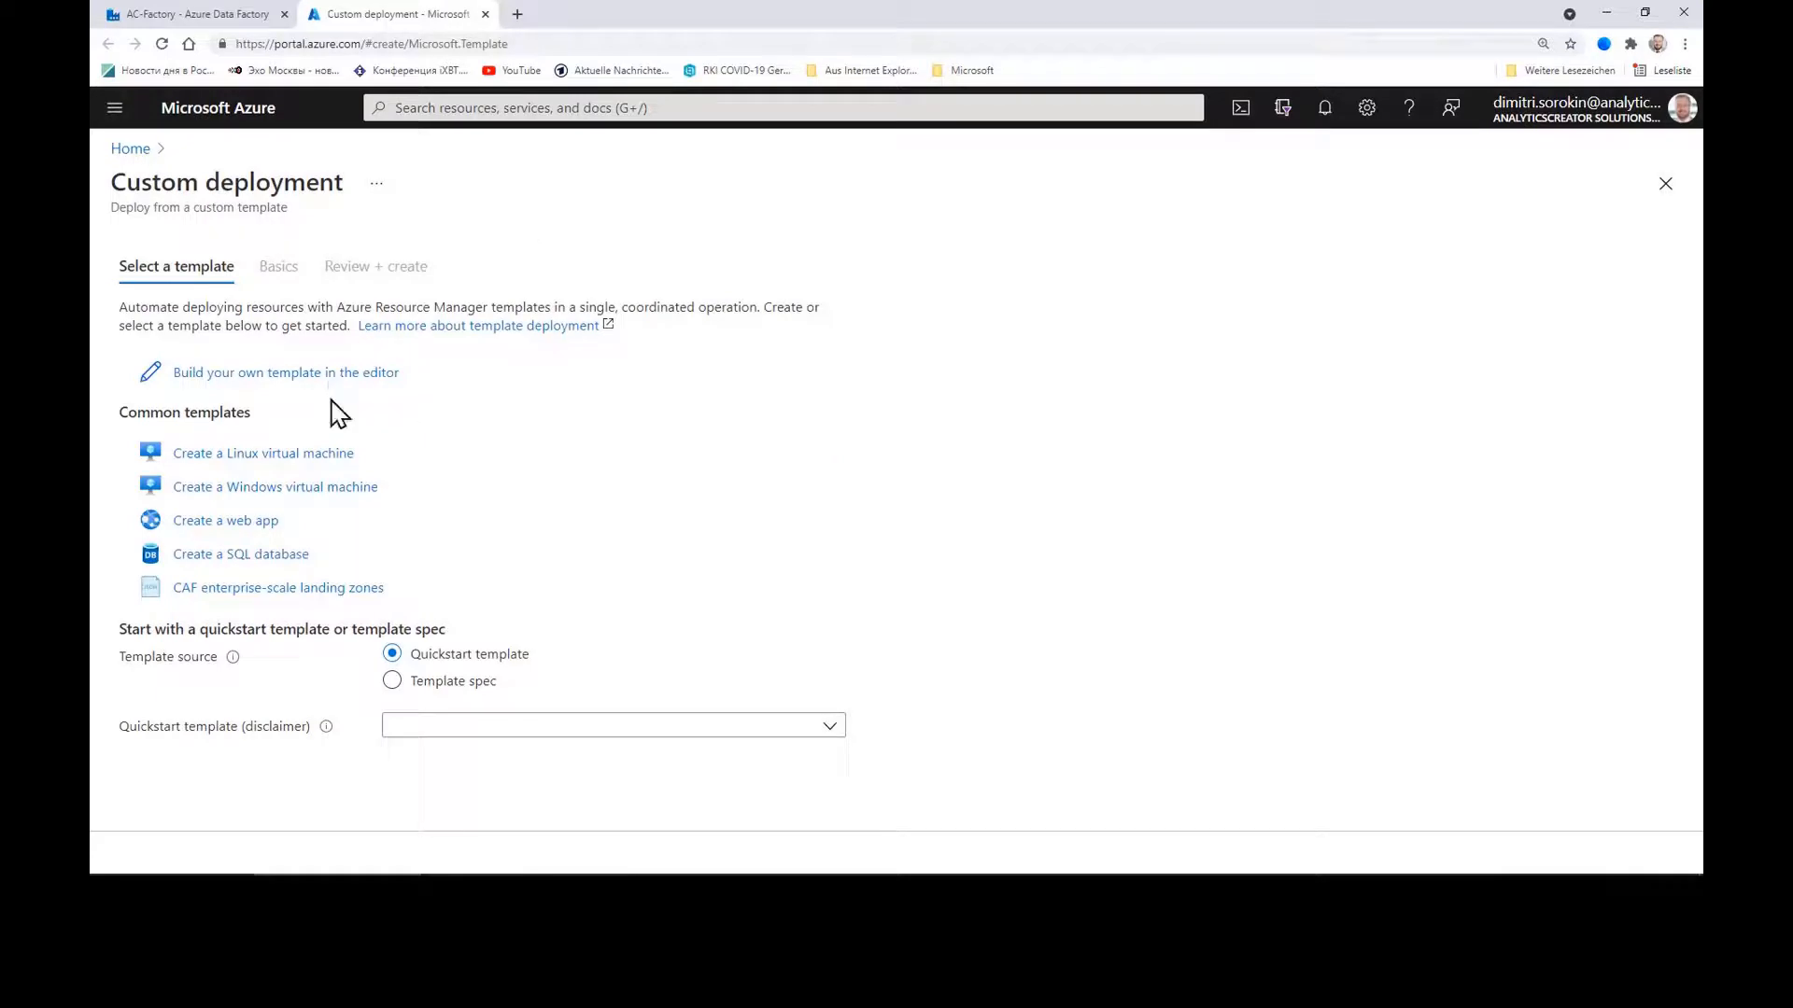
click(297, 373)
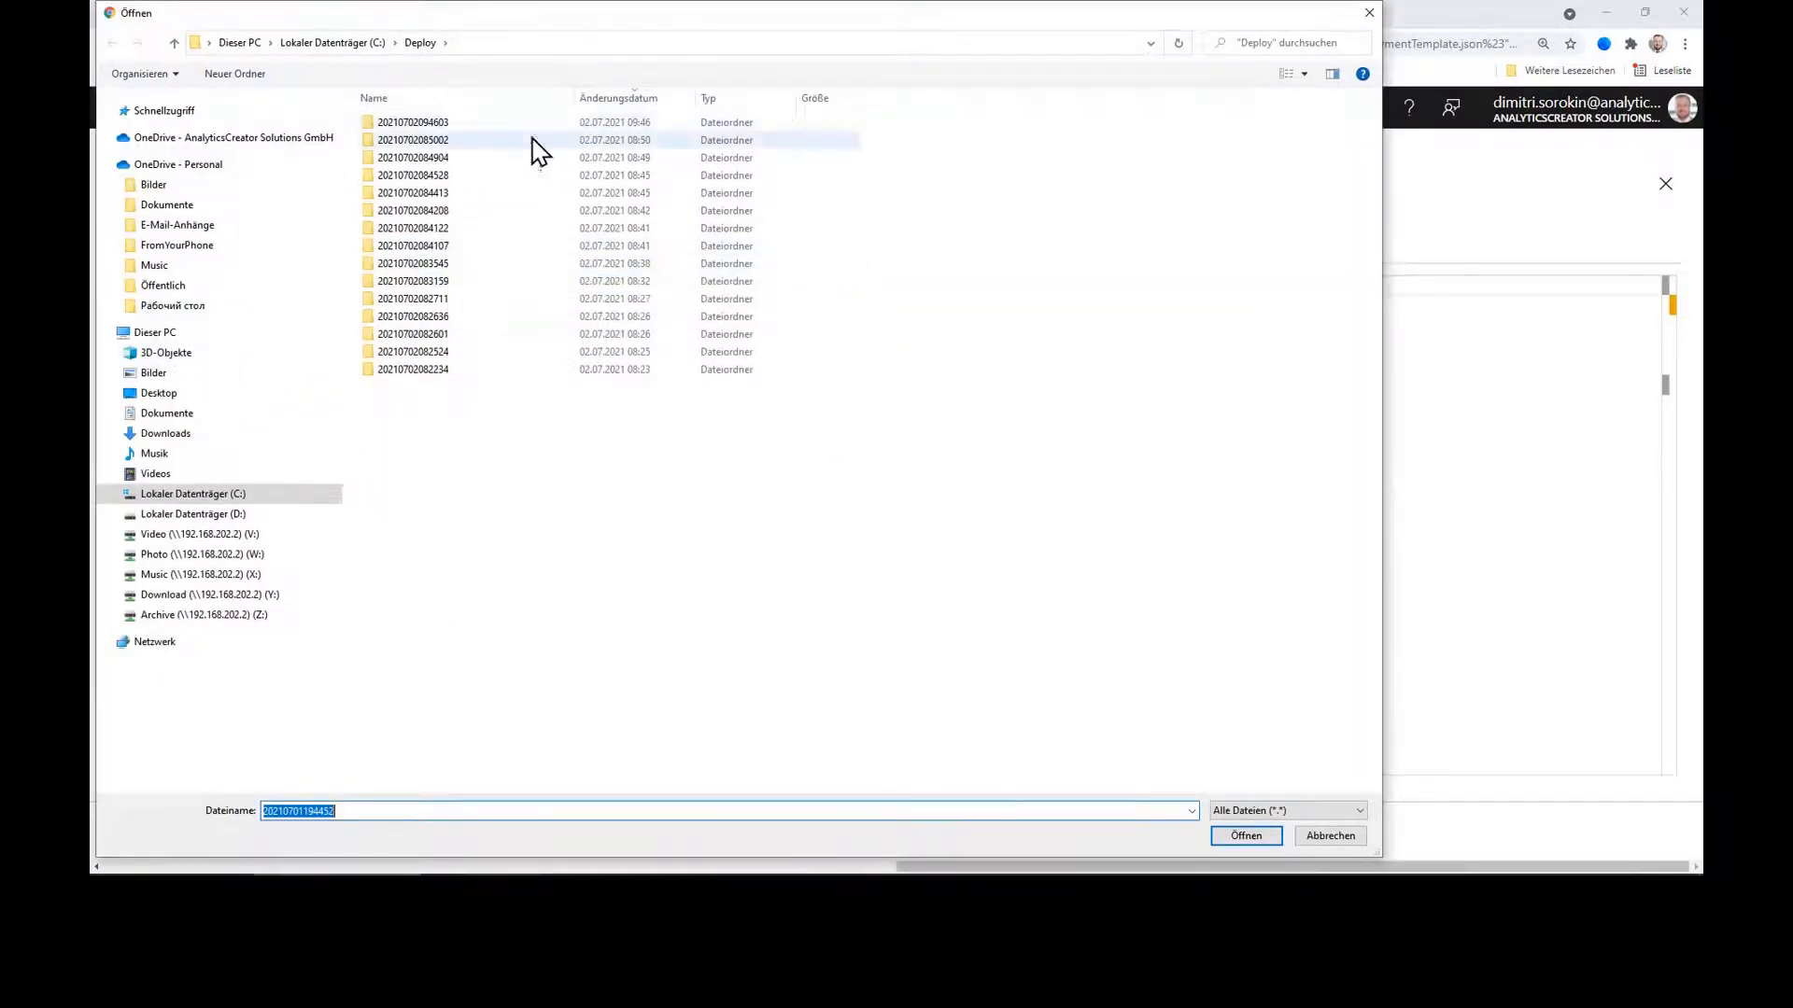
click(607, 125)
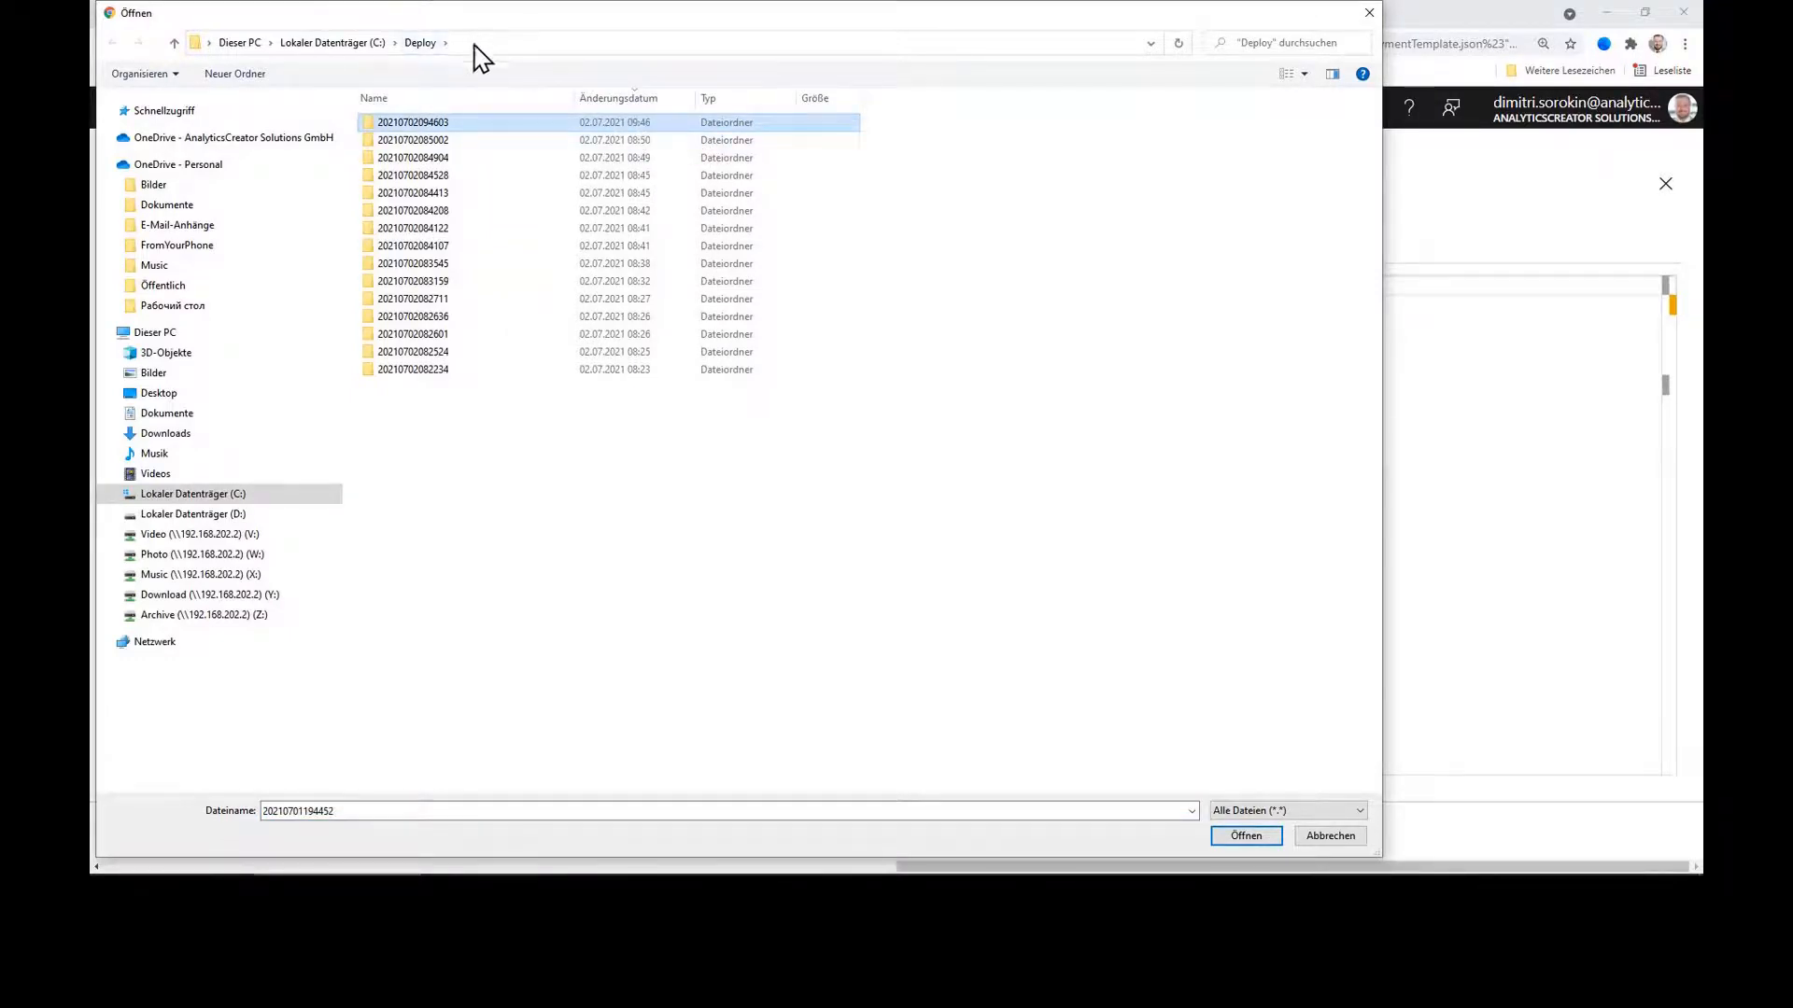
double_click(435, 125)
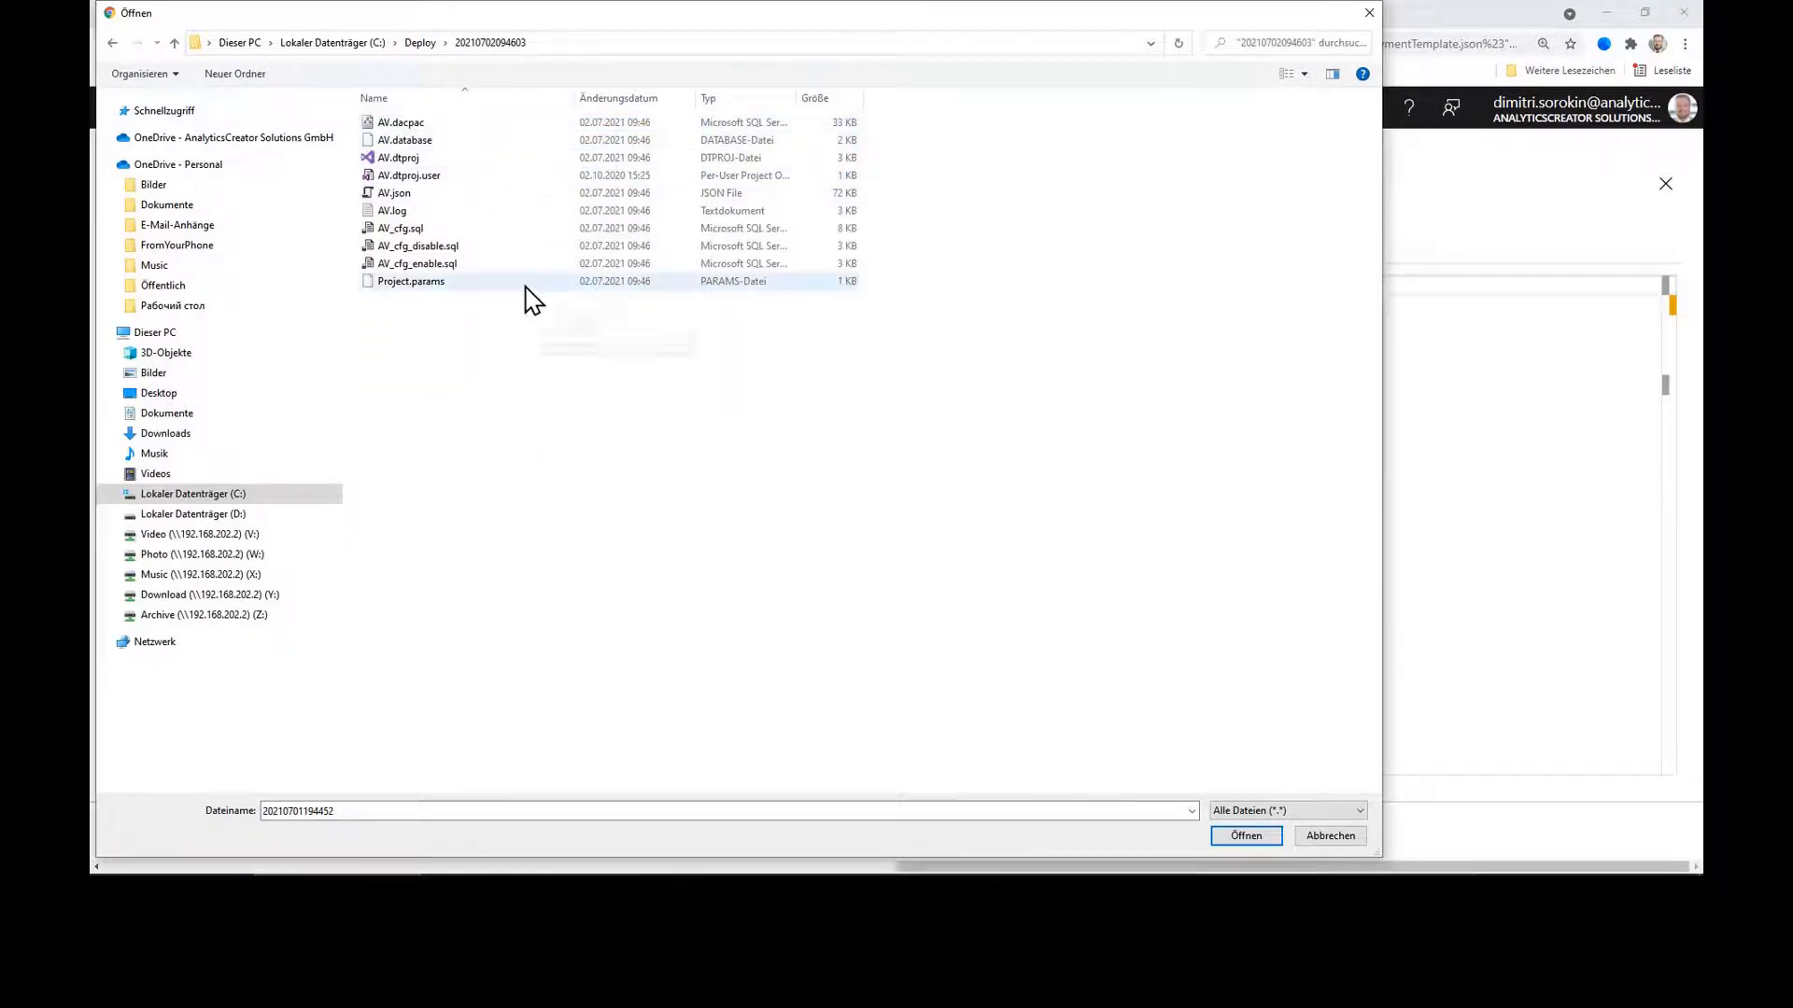
click(399, 194)
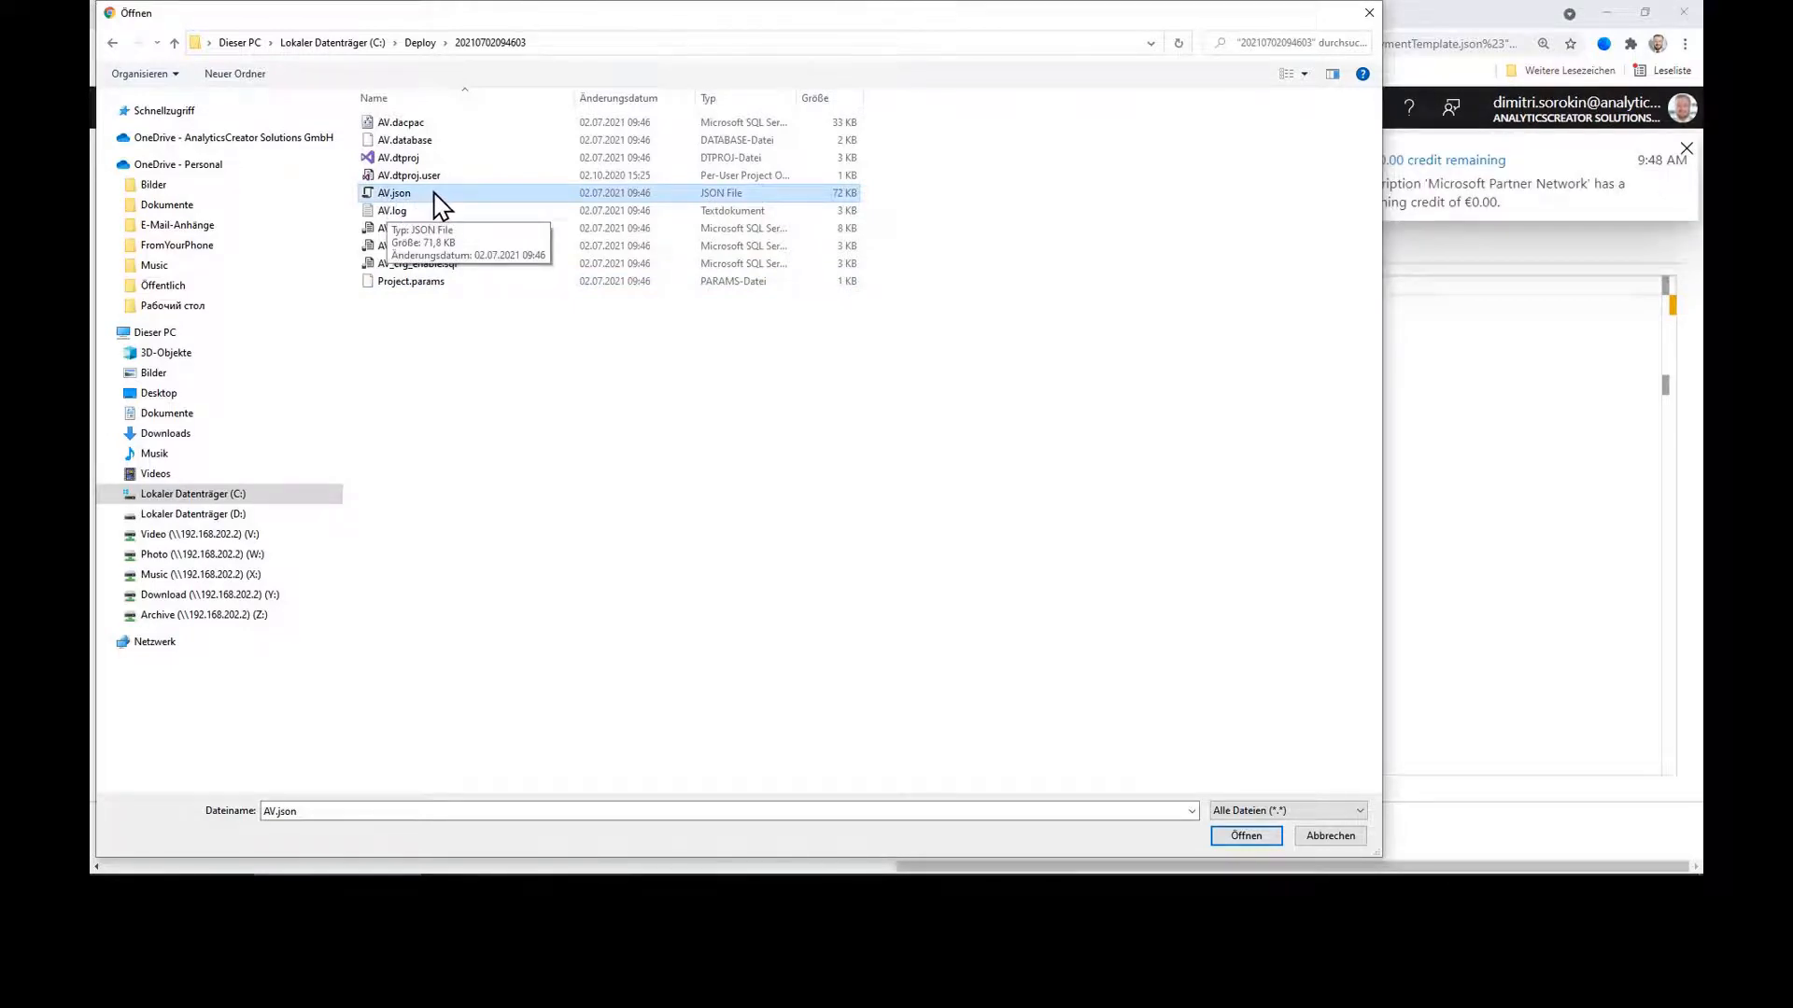
double_click(450, 202)
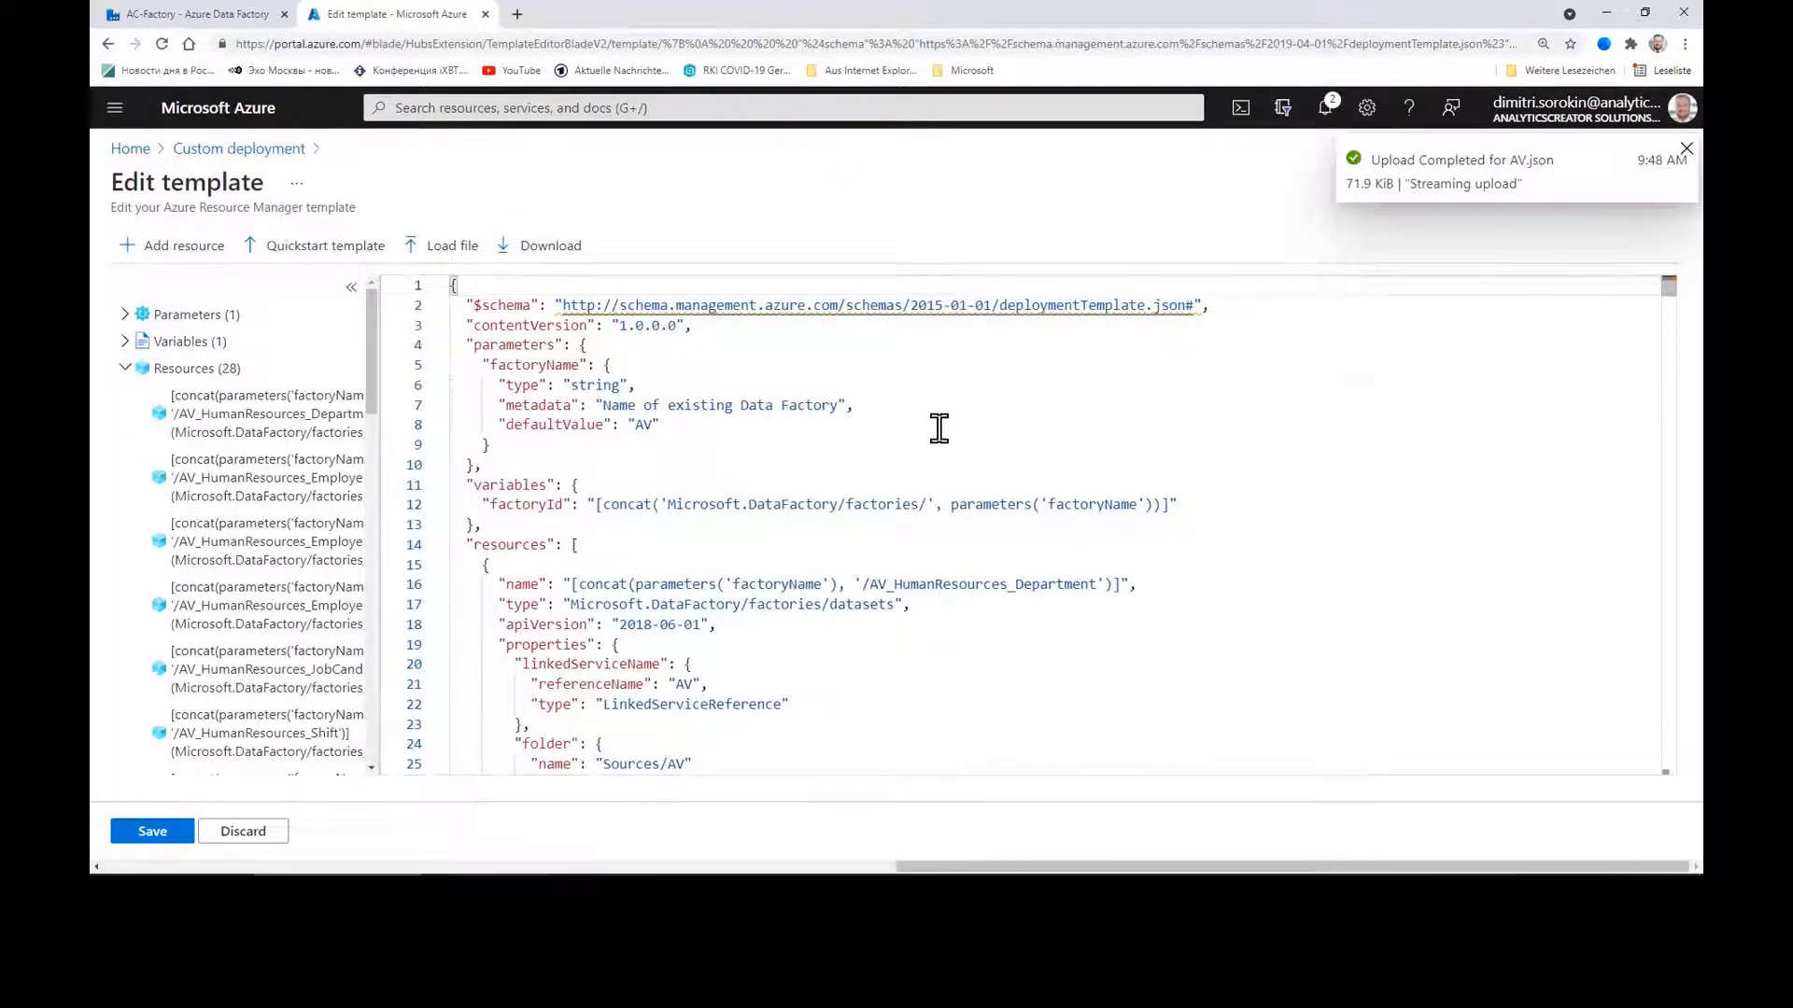
Step: Save the template, target resource group analyticscreator and factory AC-Factory, and pass validation
click(155, 832)
click(506, 551)
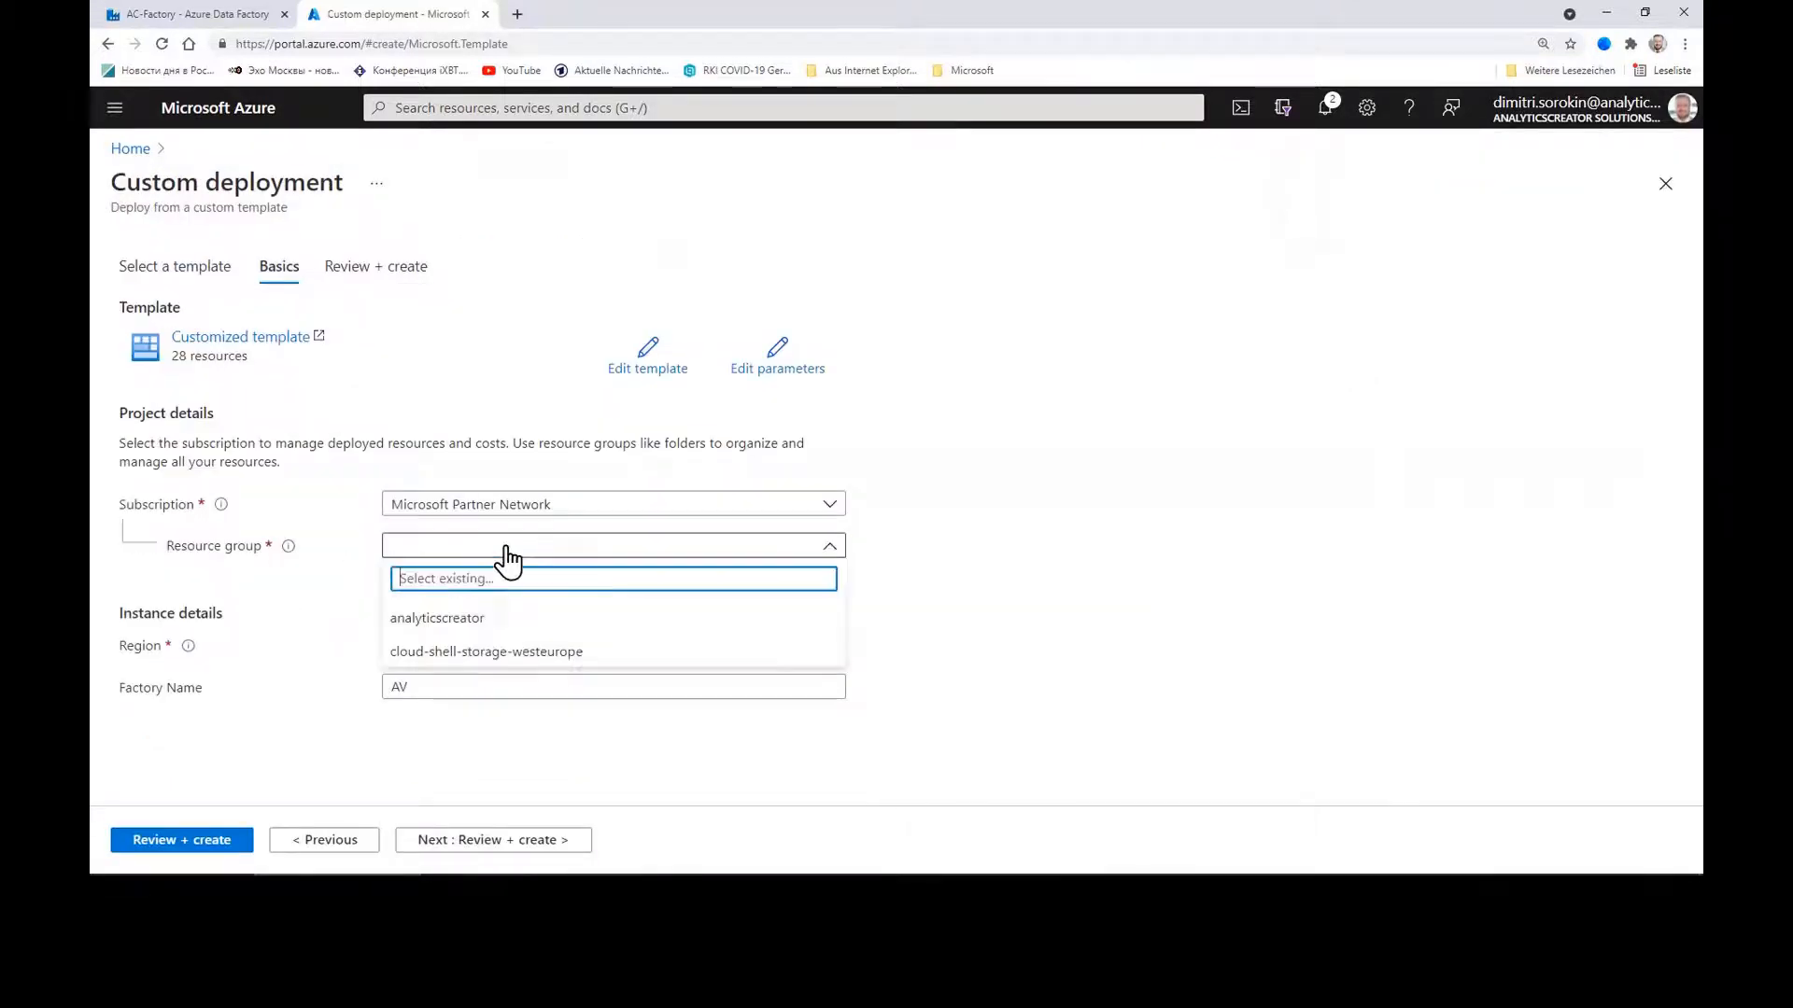
click(462, 620)
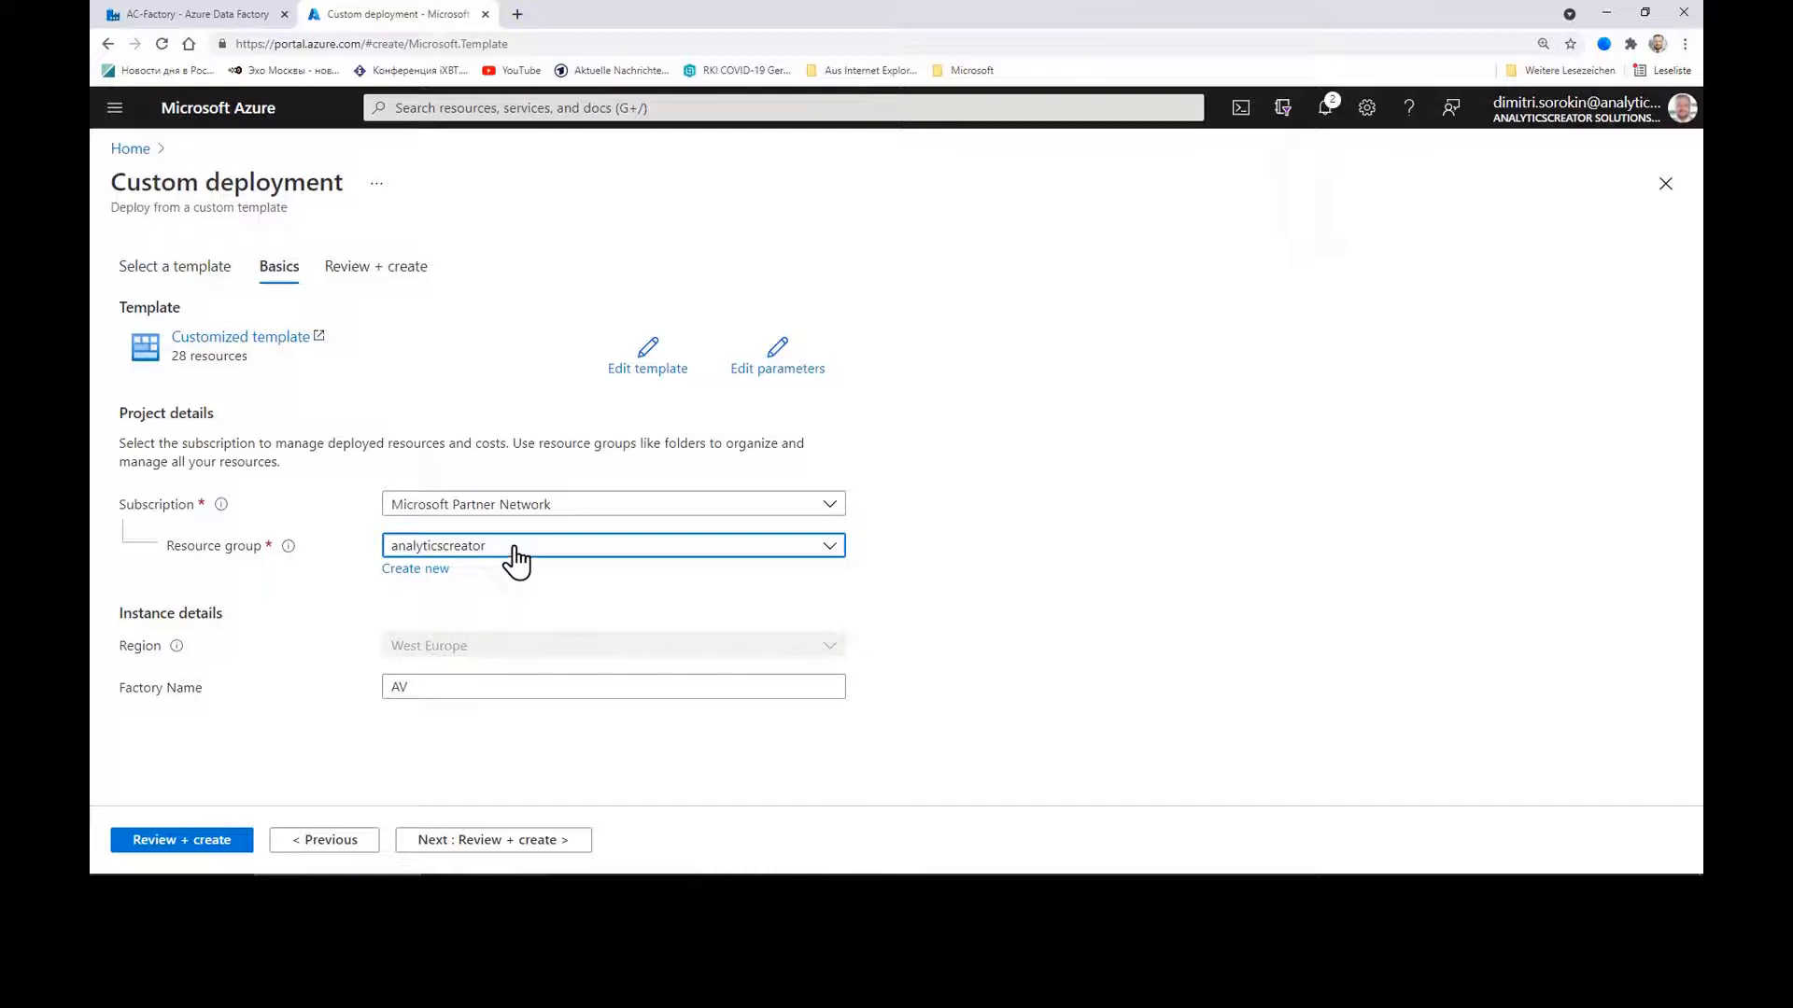
click(461, 696)
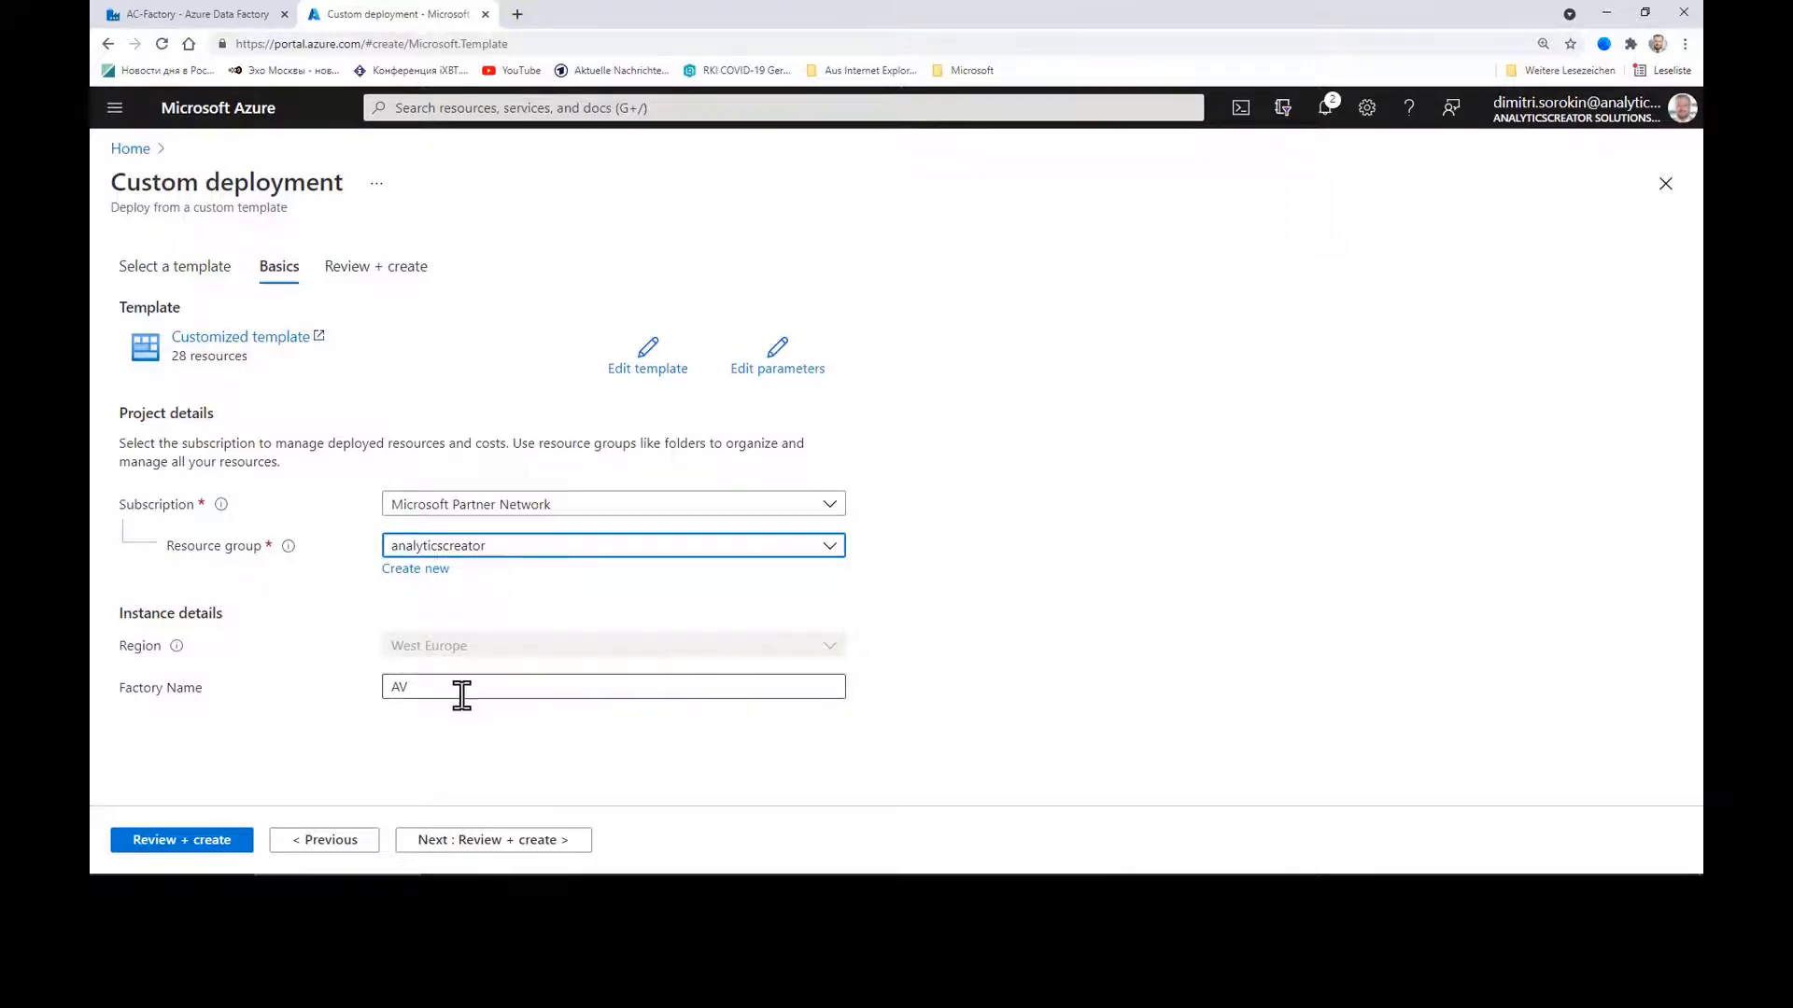
key(BackSpace)
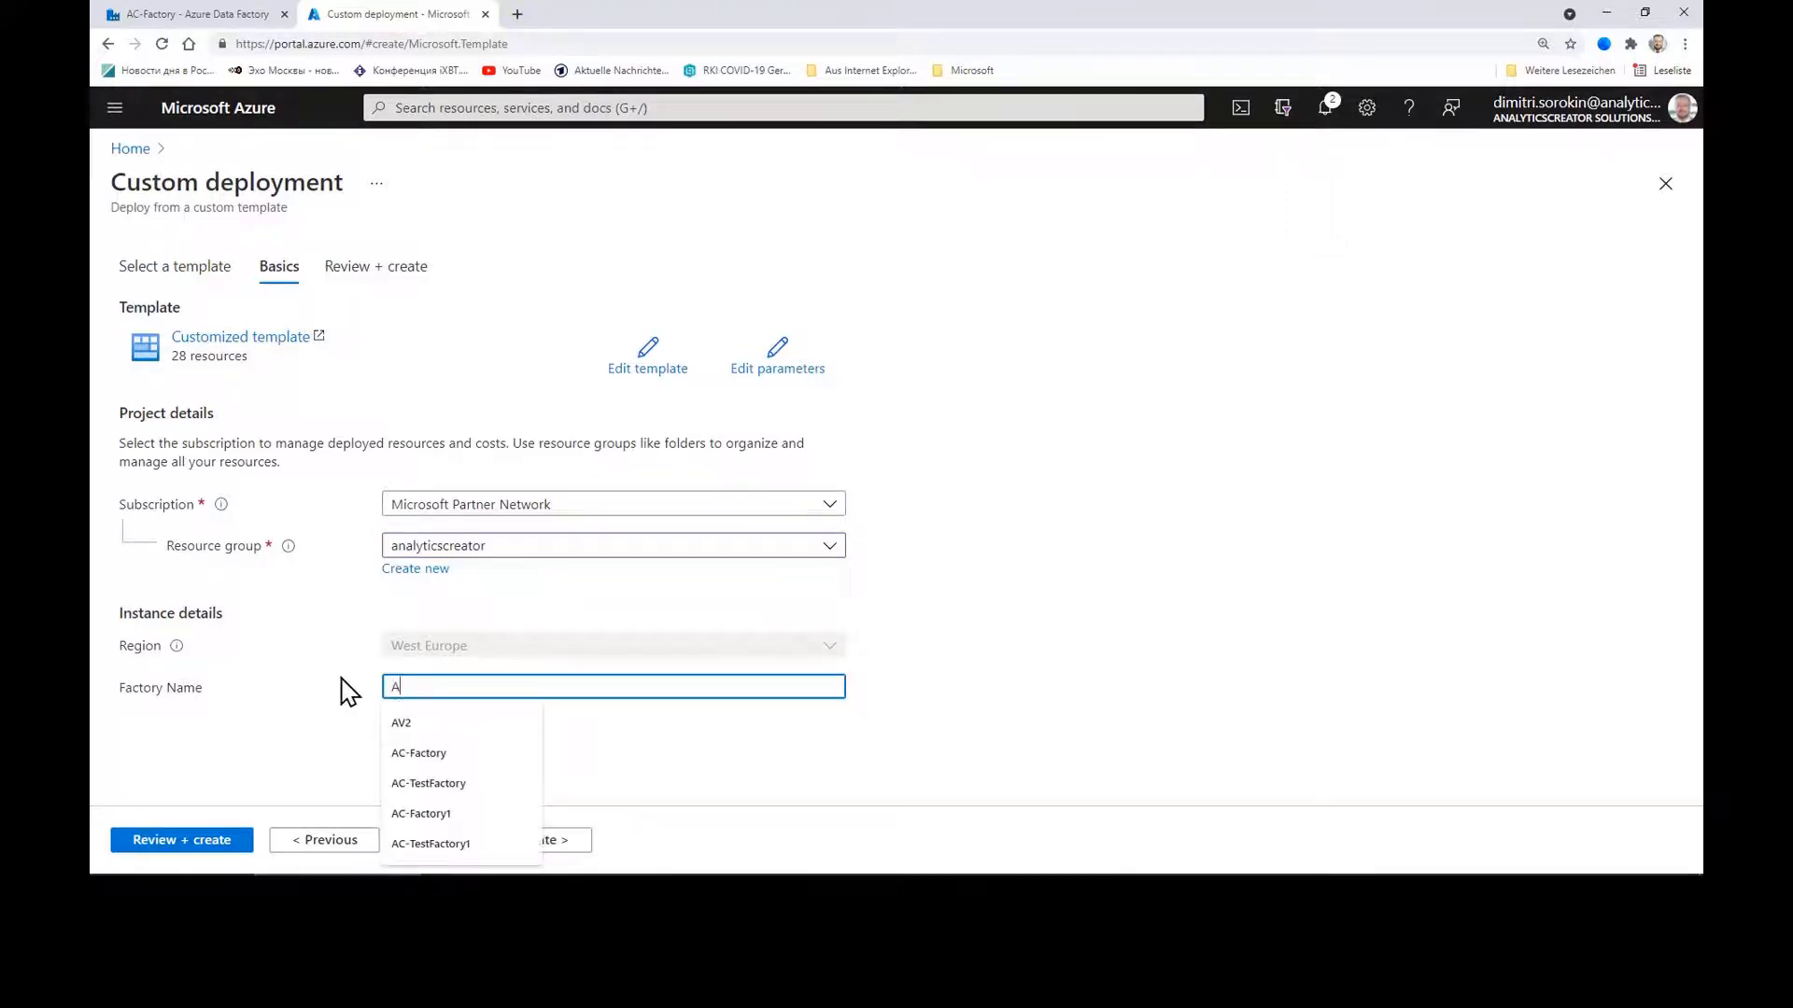
click(425, 753)
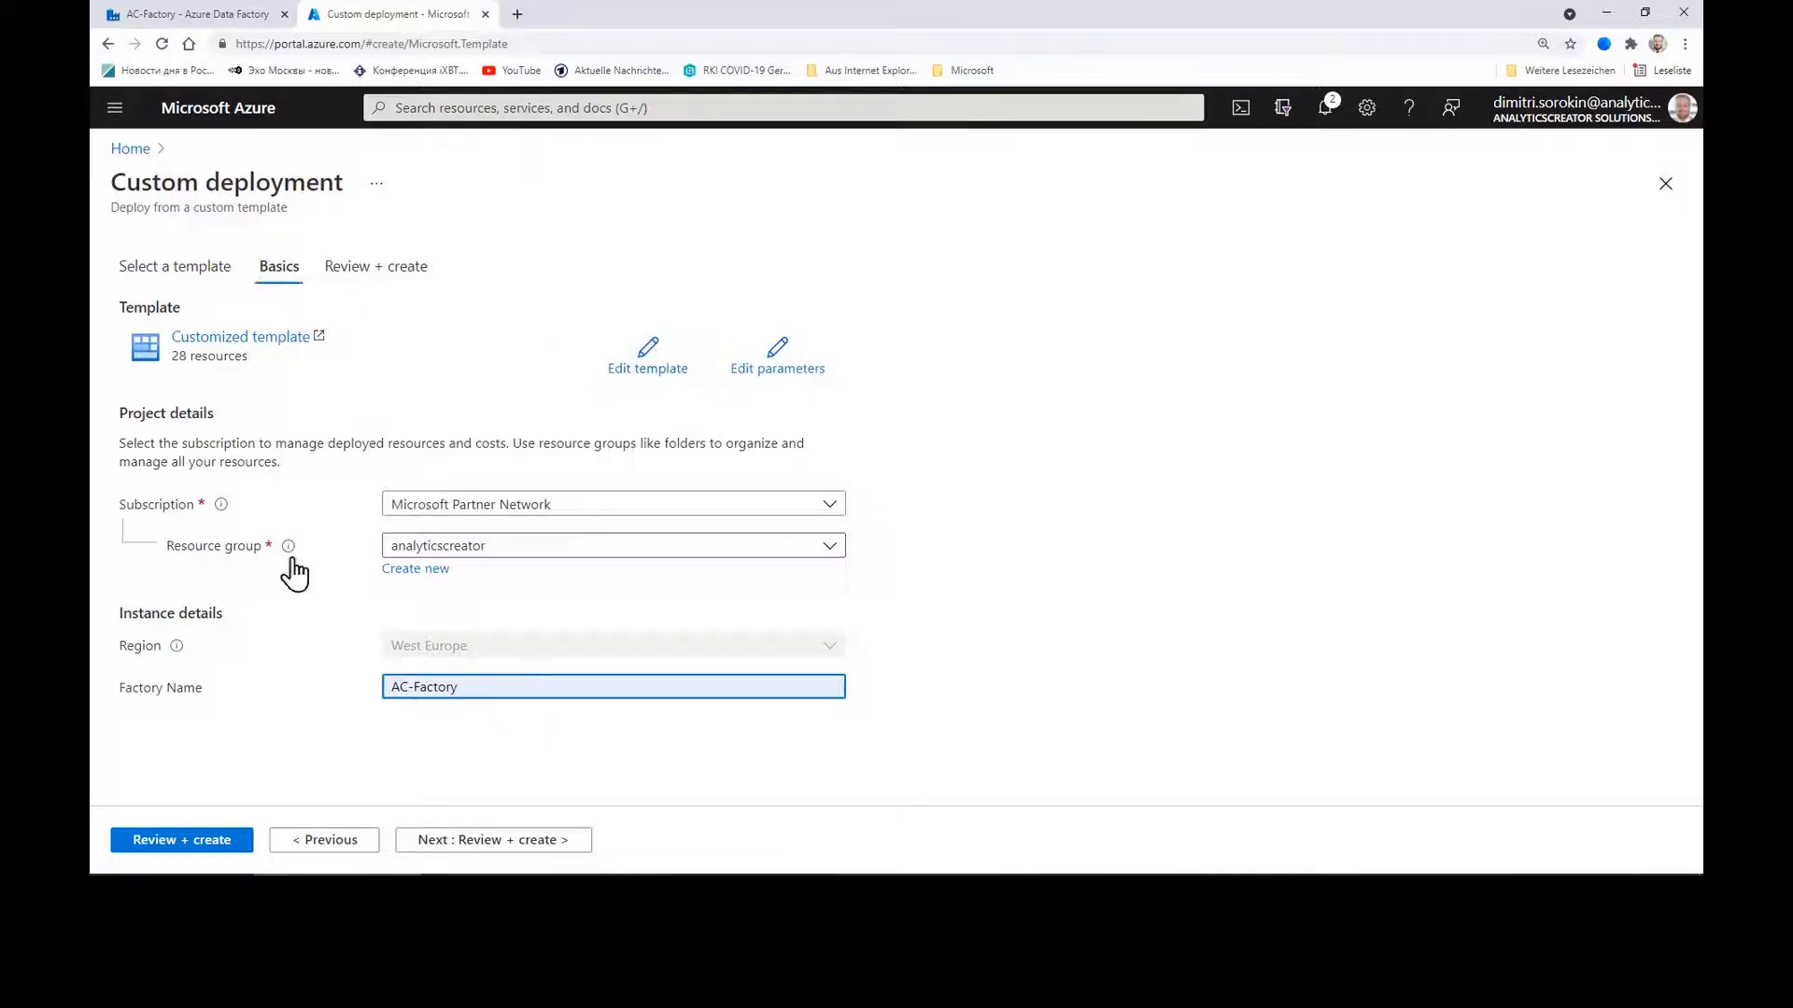
click(194, 843)
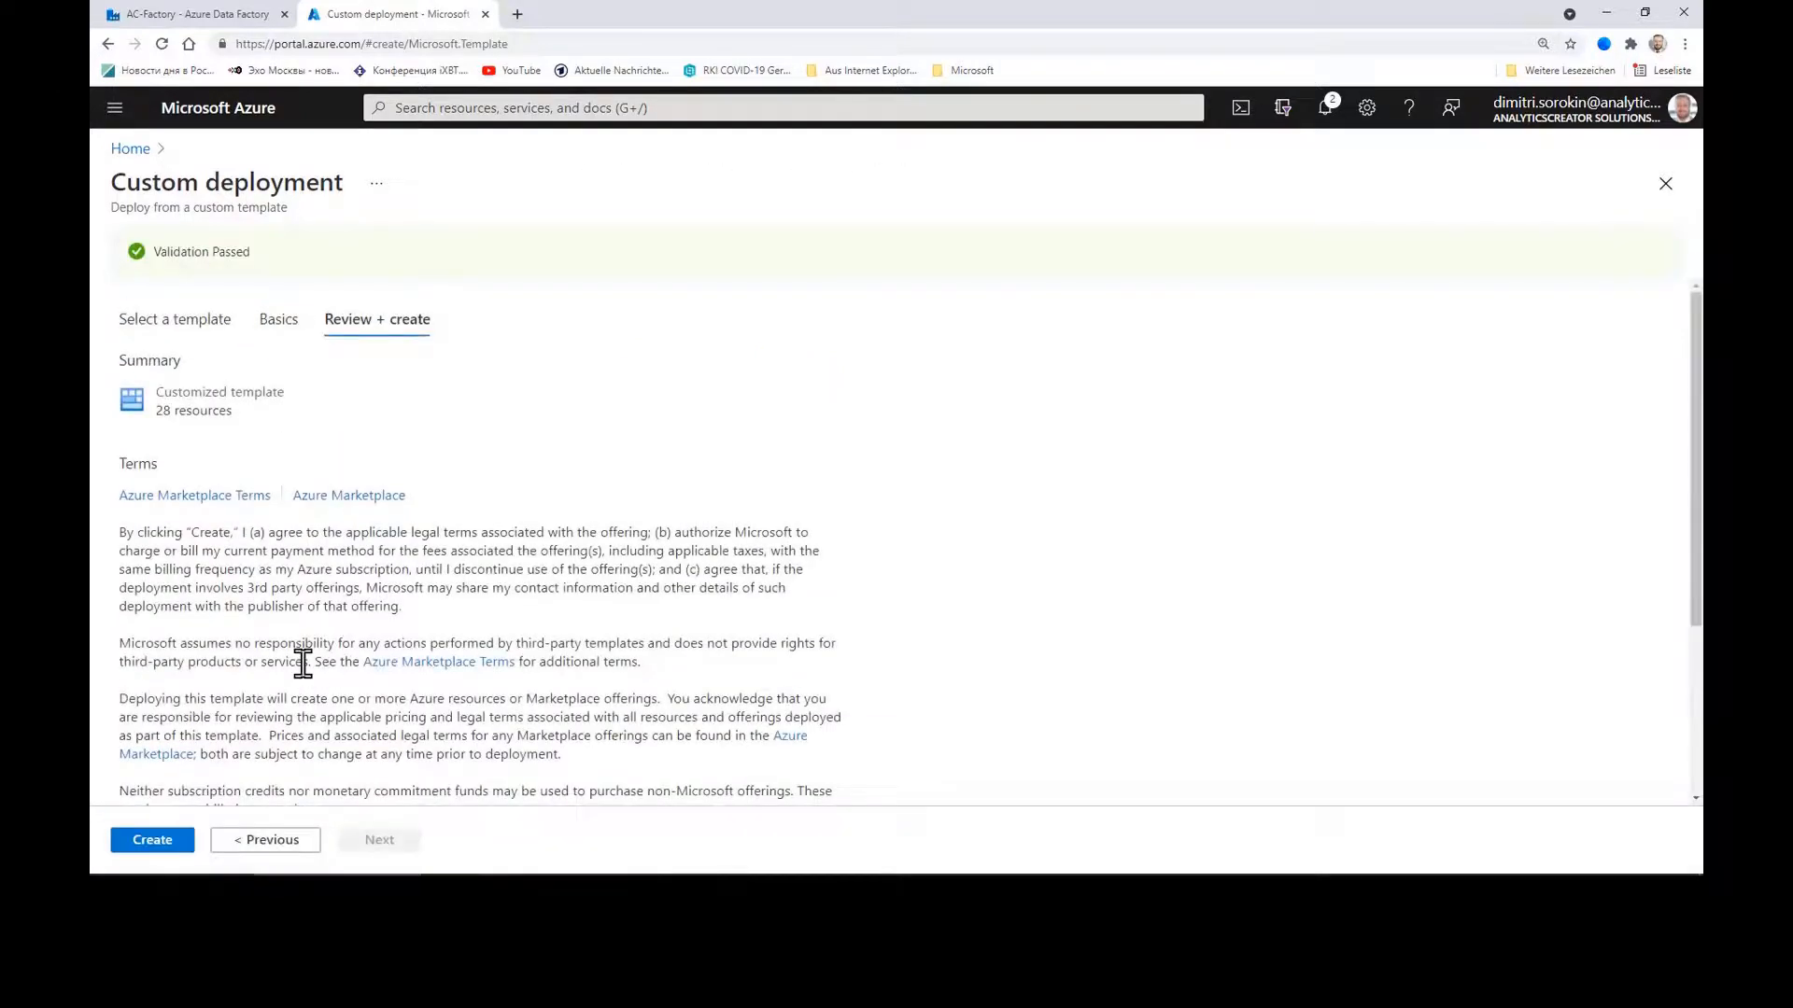
Step: Create the deployment and, once it succeeds, go to the analyticscreator resource group
click(157, 845)
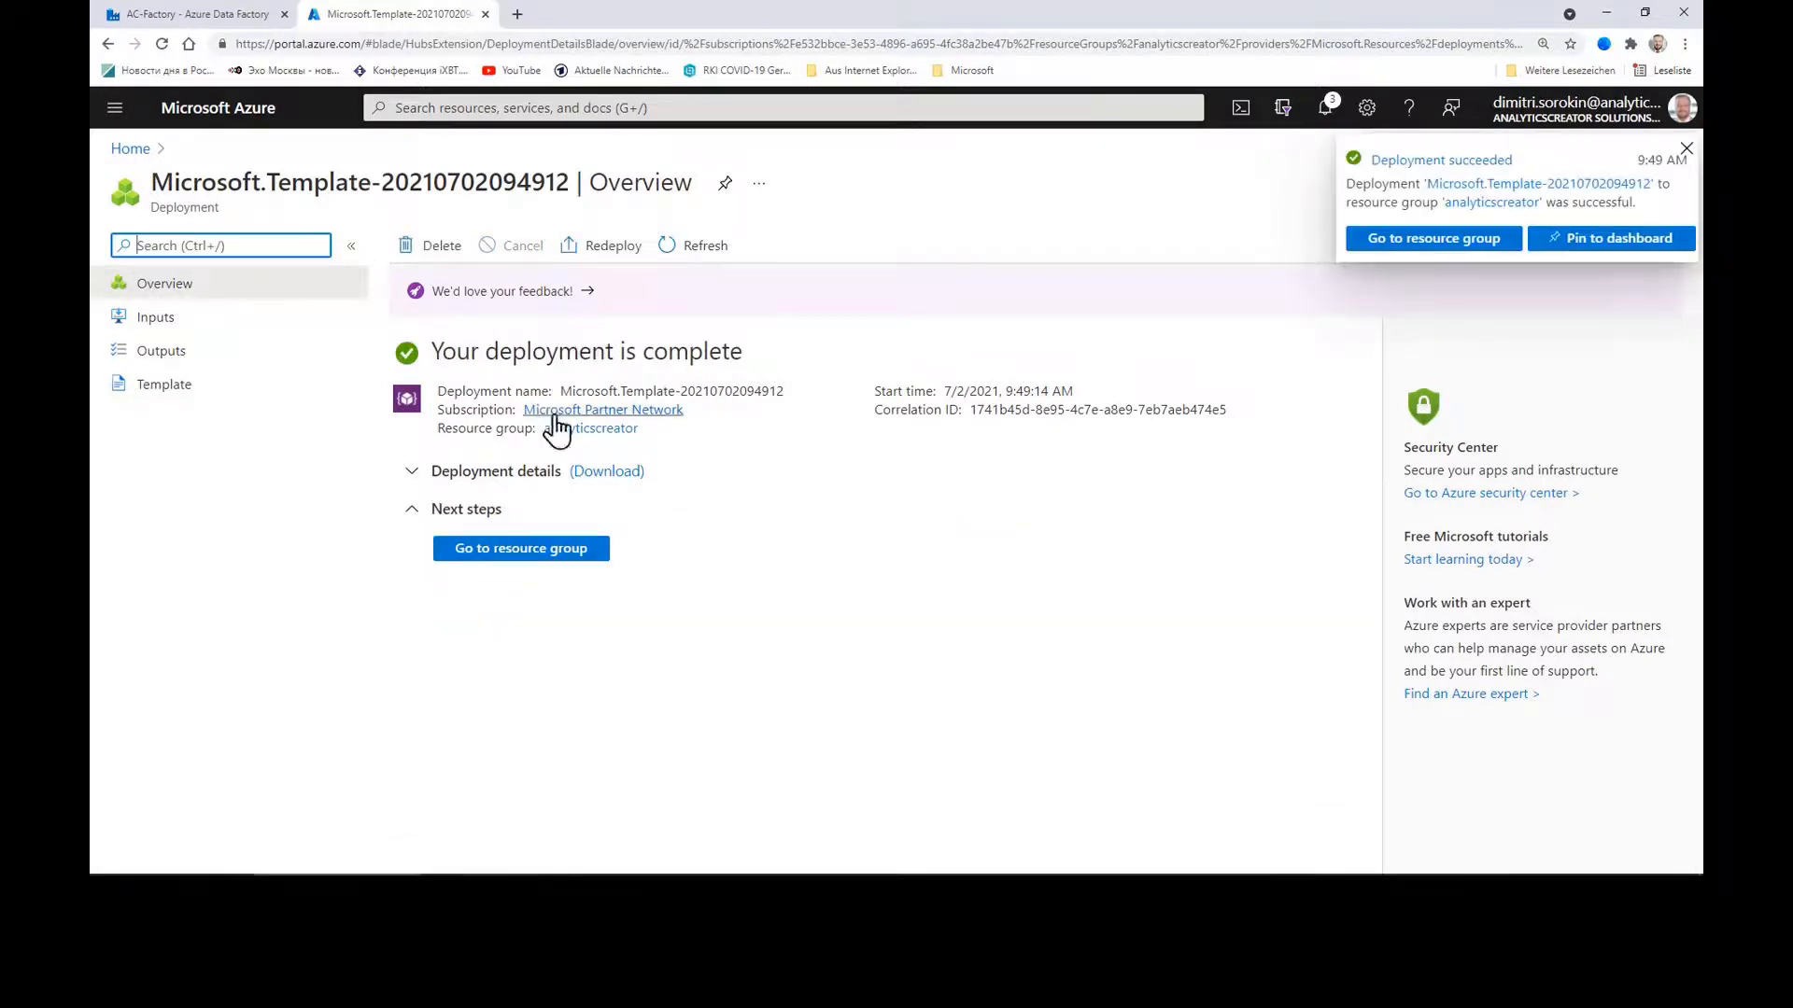
click(538, 560)
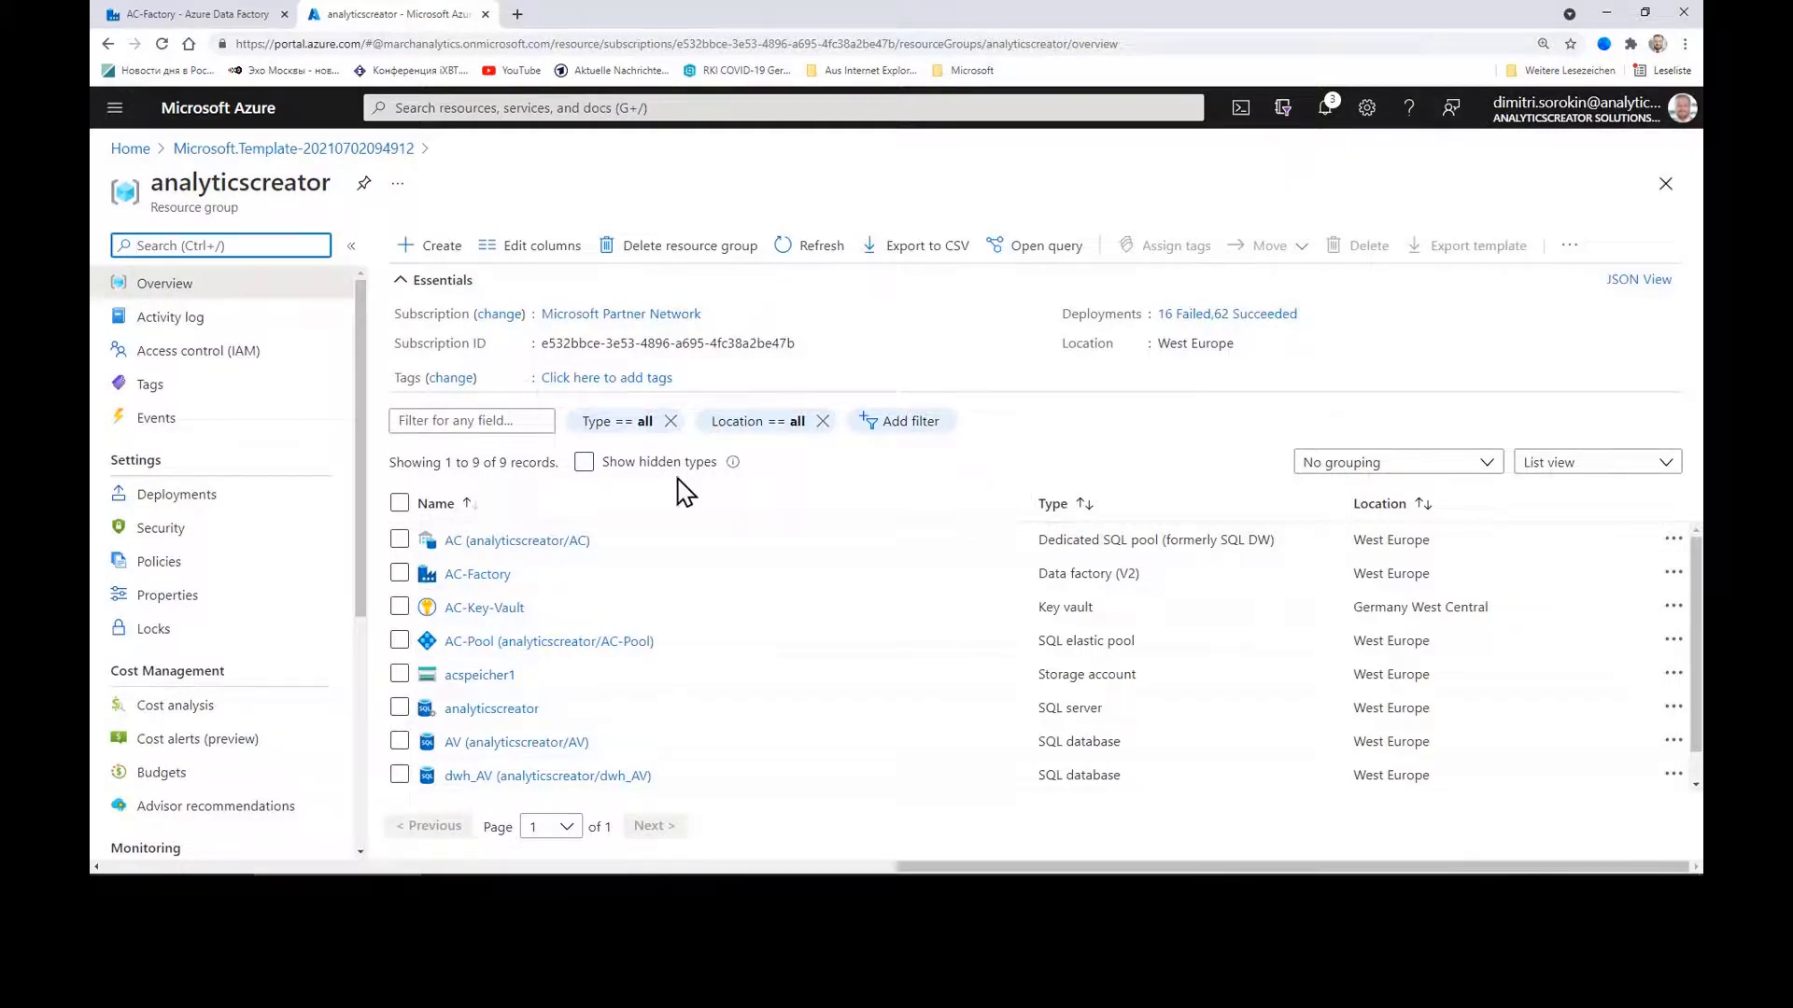
Step: Open AC-Factory from the resource group, launch its Data Factory studio, and show Linked services
scroll(821, 616, down, 1)
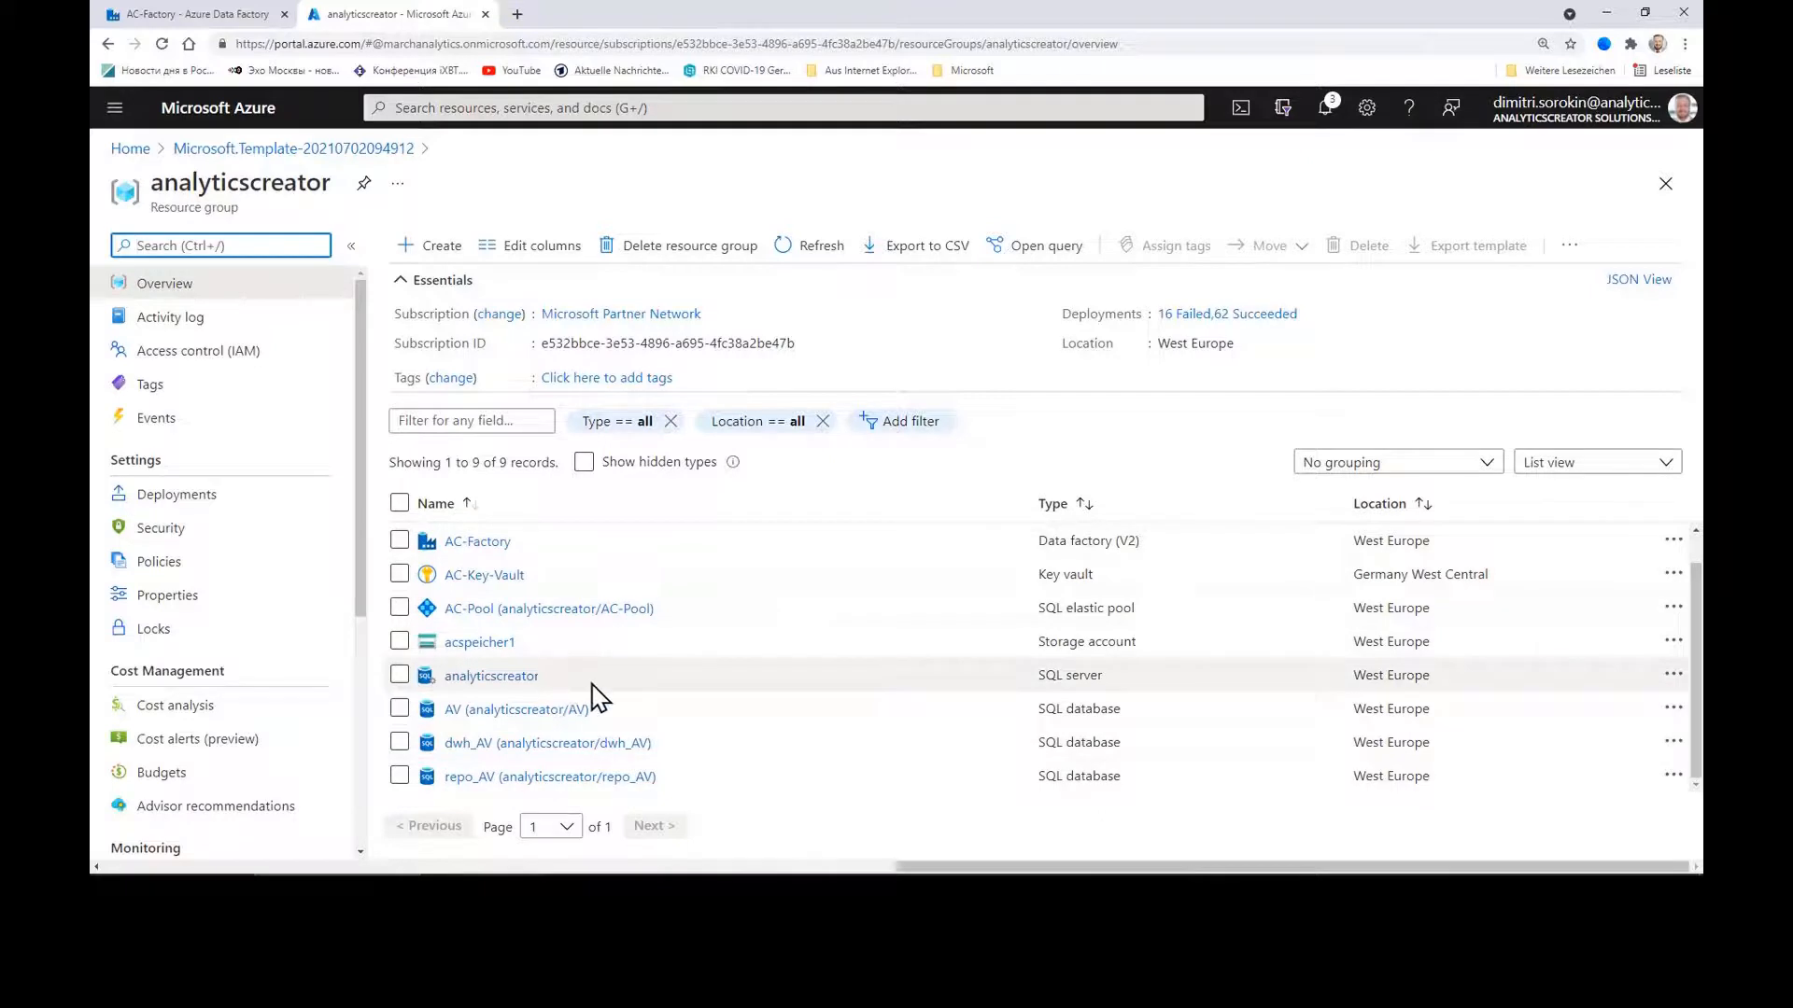
scroll(485, 621, up, 1)
click(484, 579)
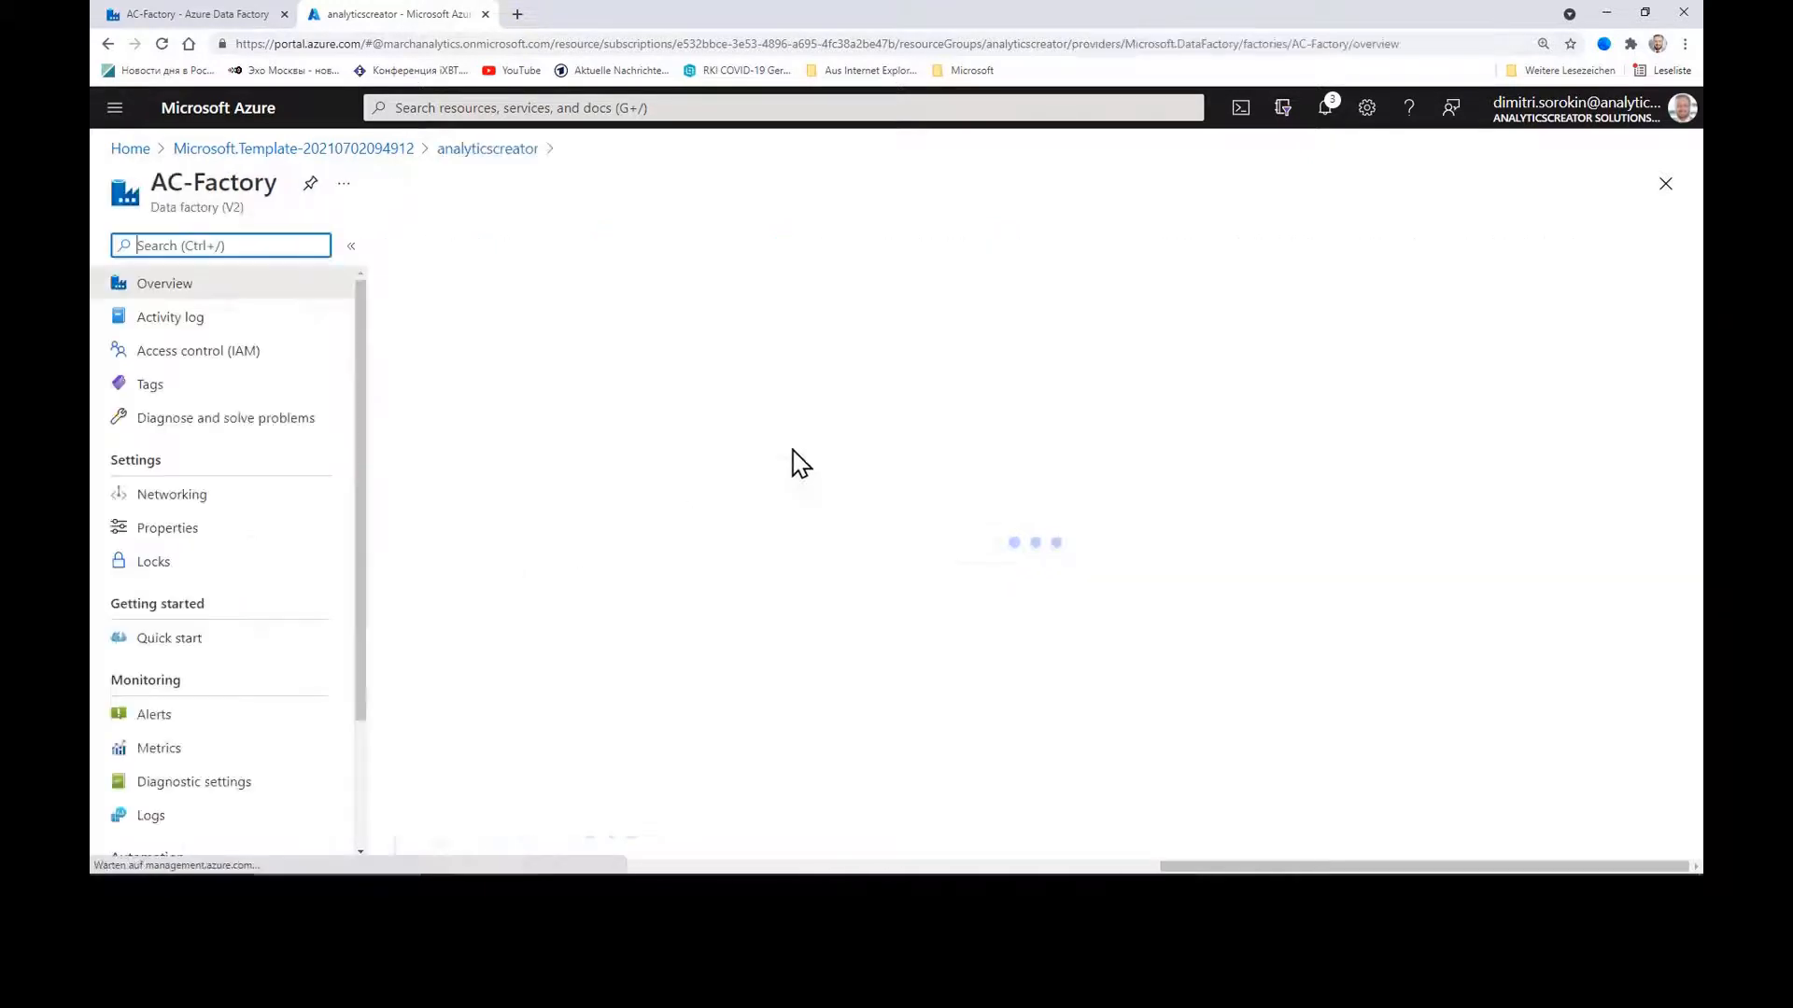
click(915, 530)
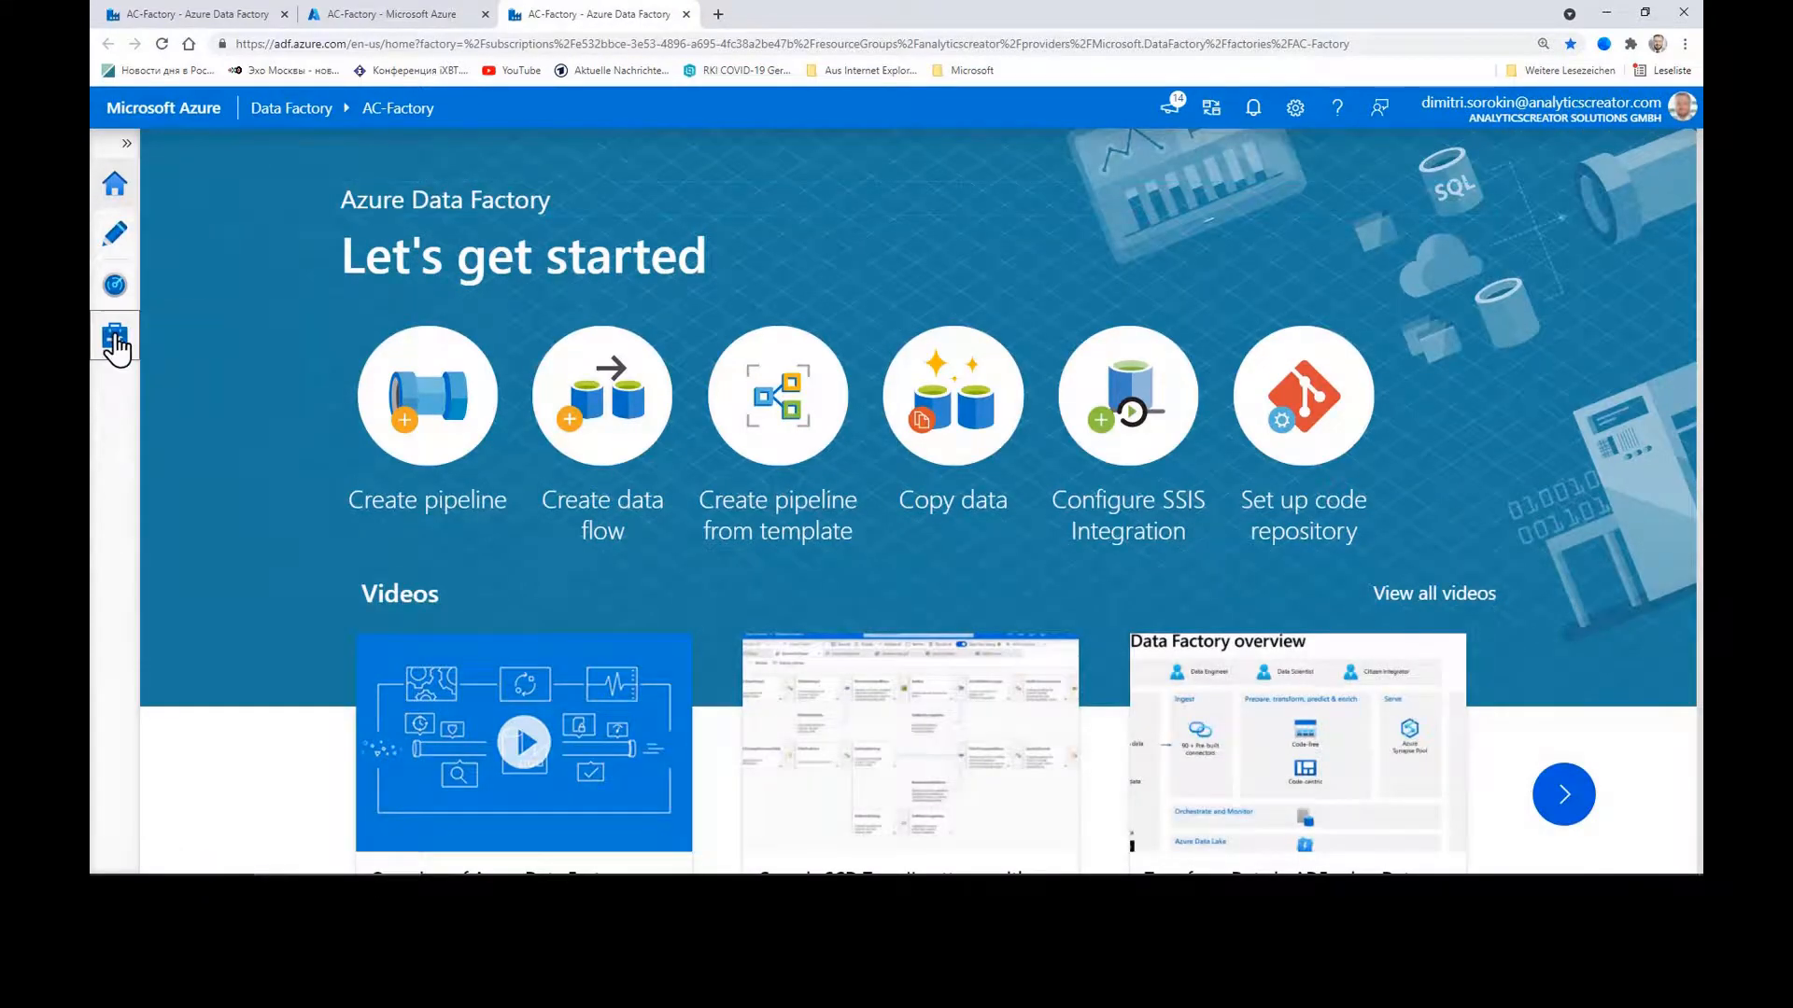
click(114, 336)
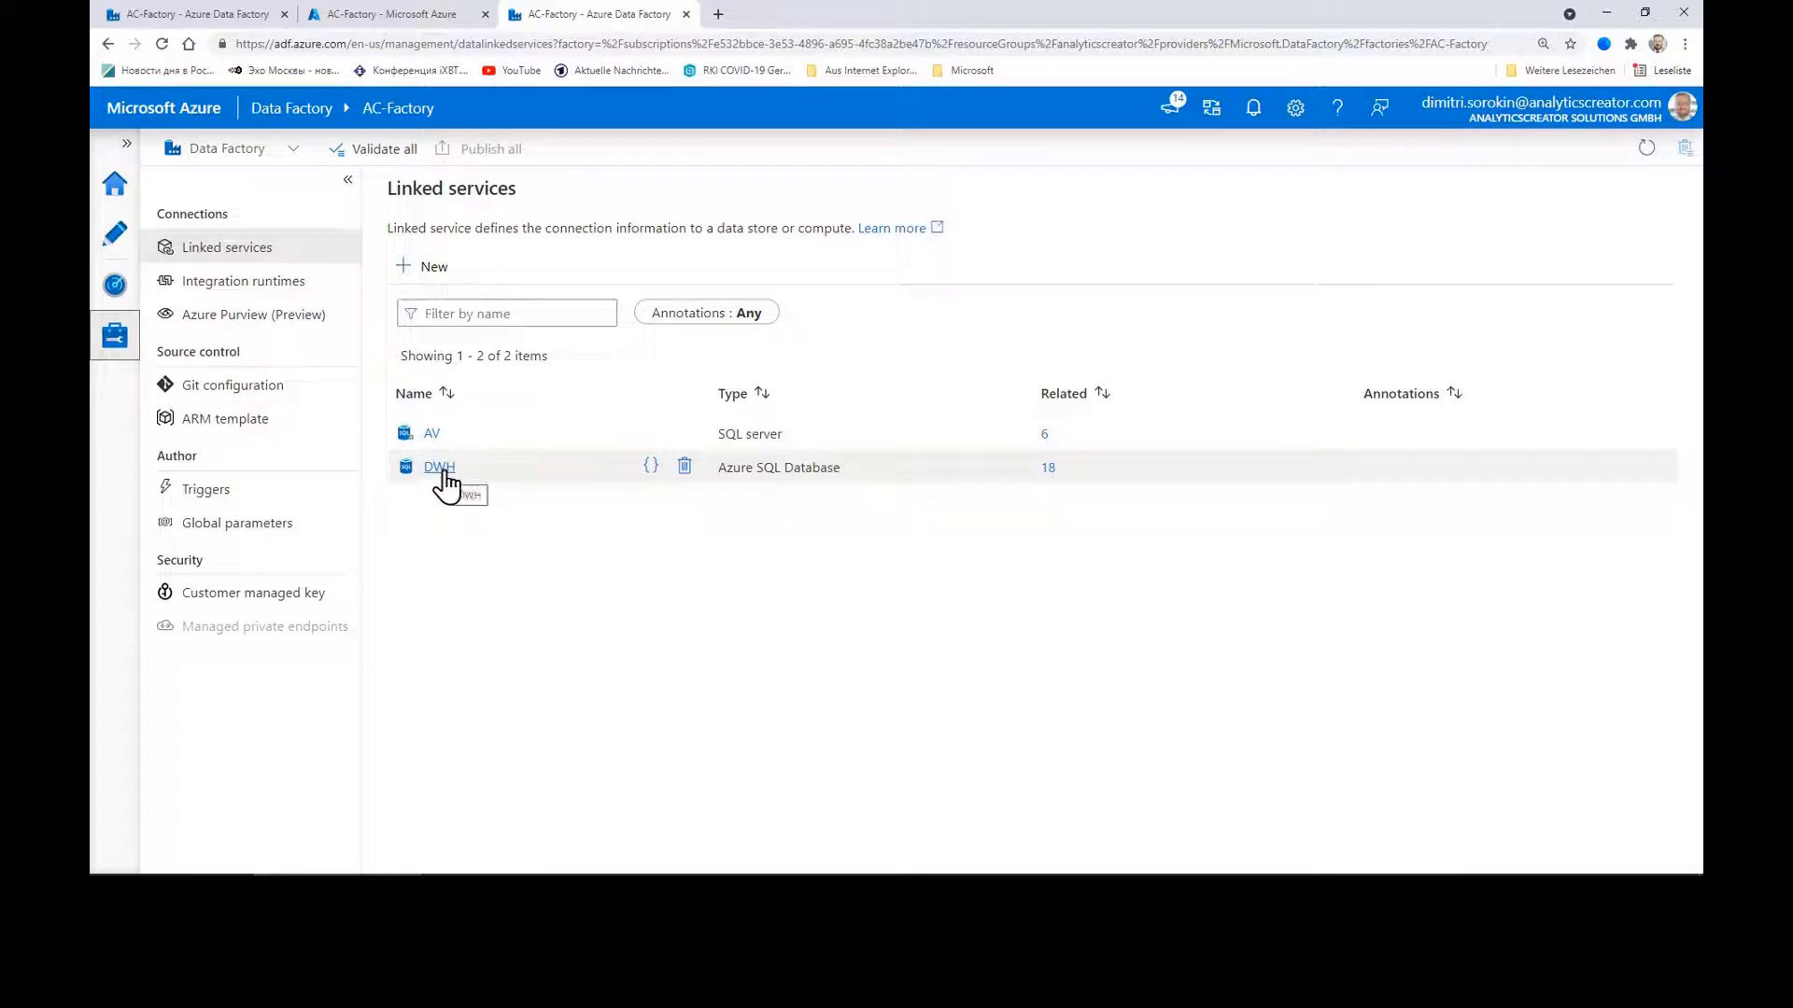
Step: Point the DWH linked service at server analyticscreator and database AV using SQL authentication
click(444, 476)
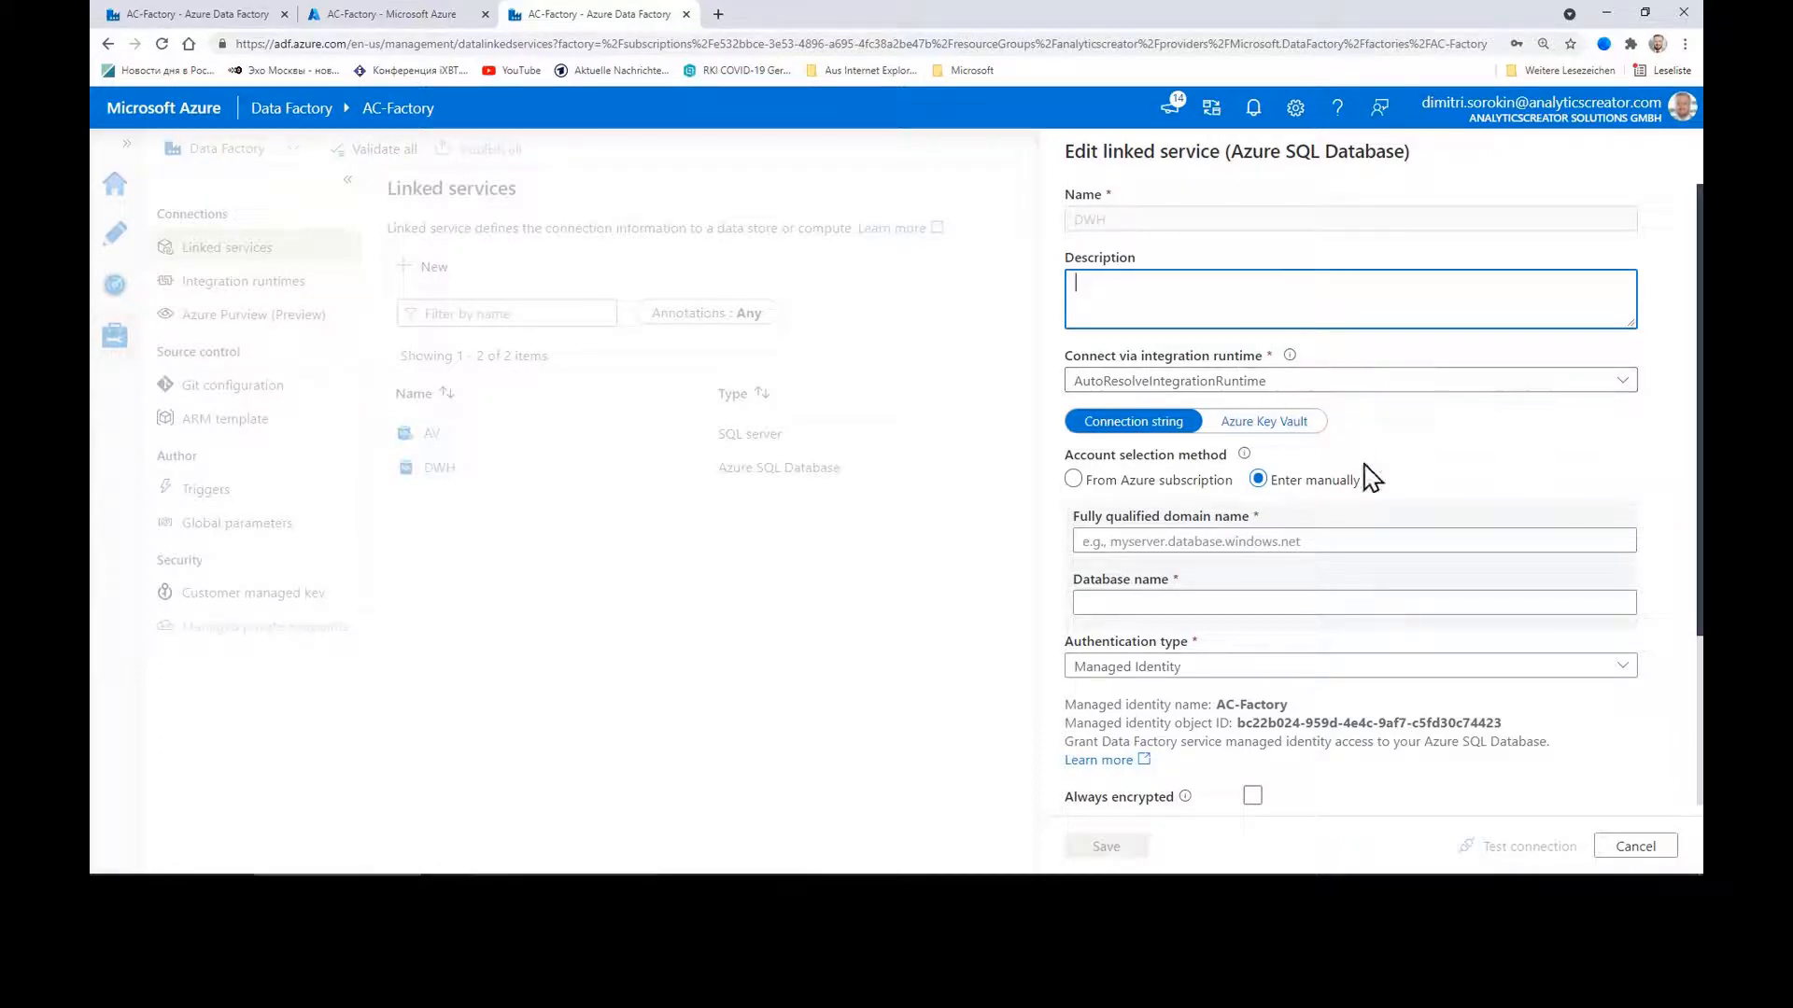
click(1175, 482)
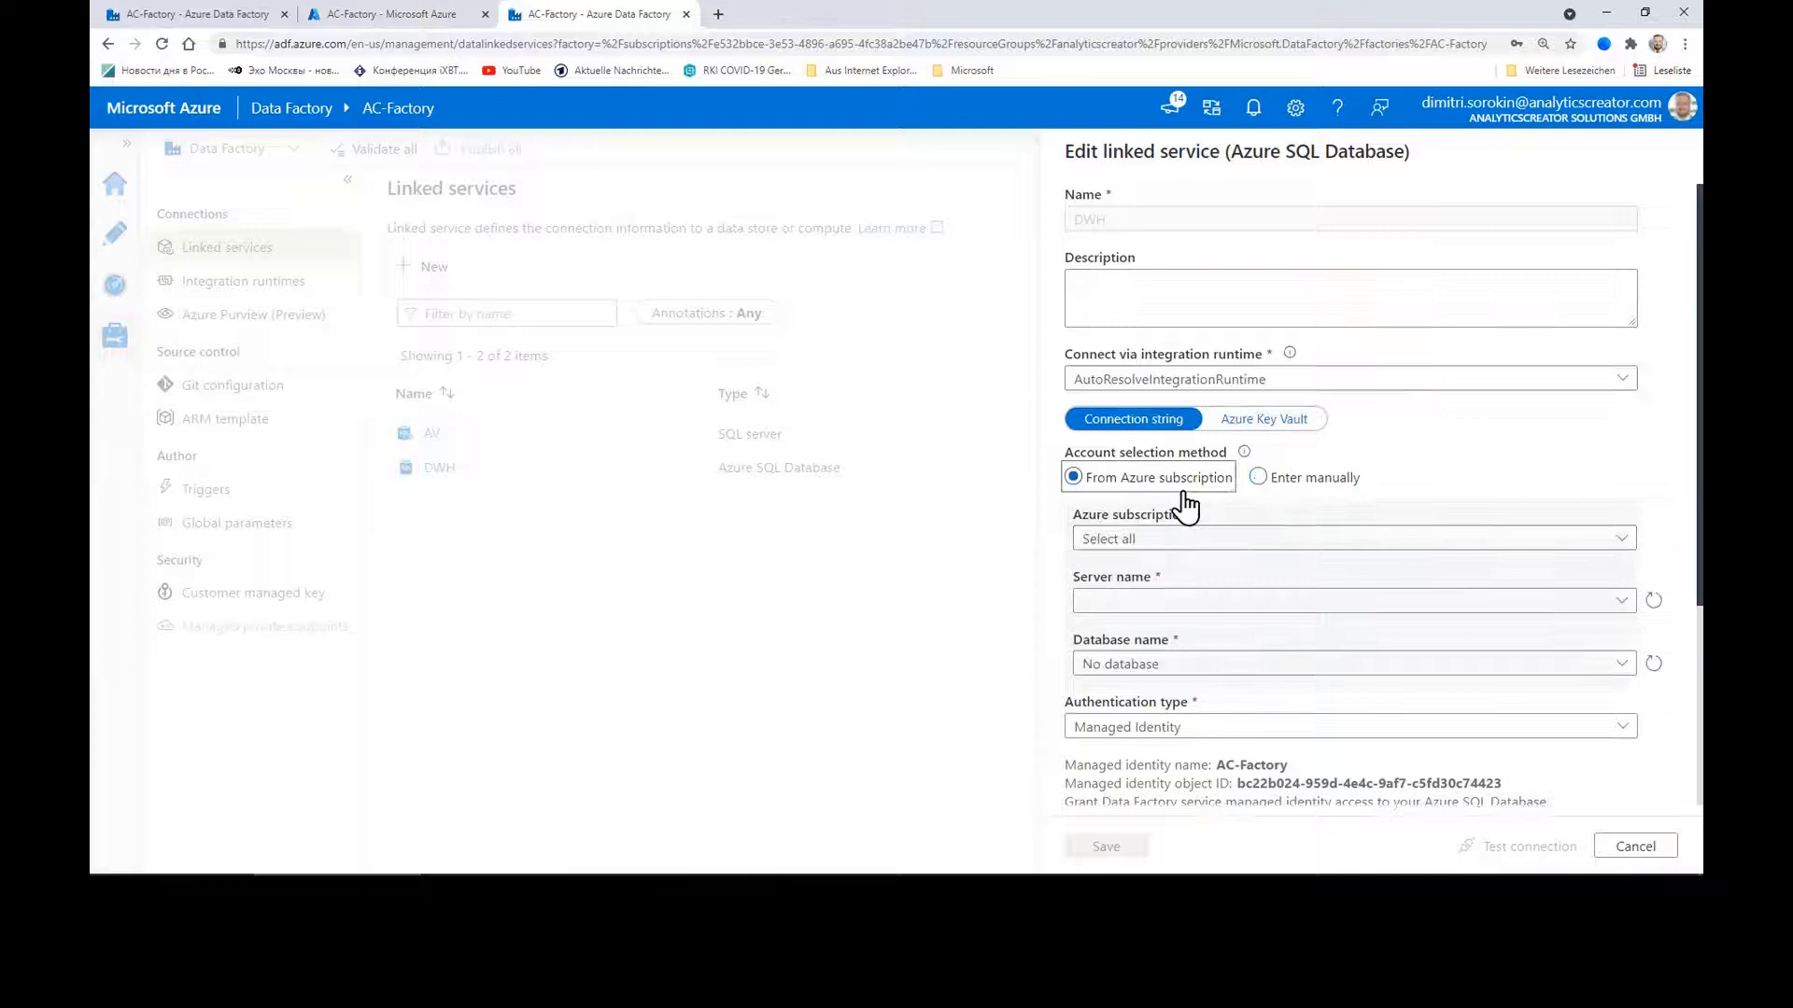
click(1267, 544)
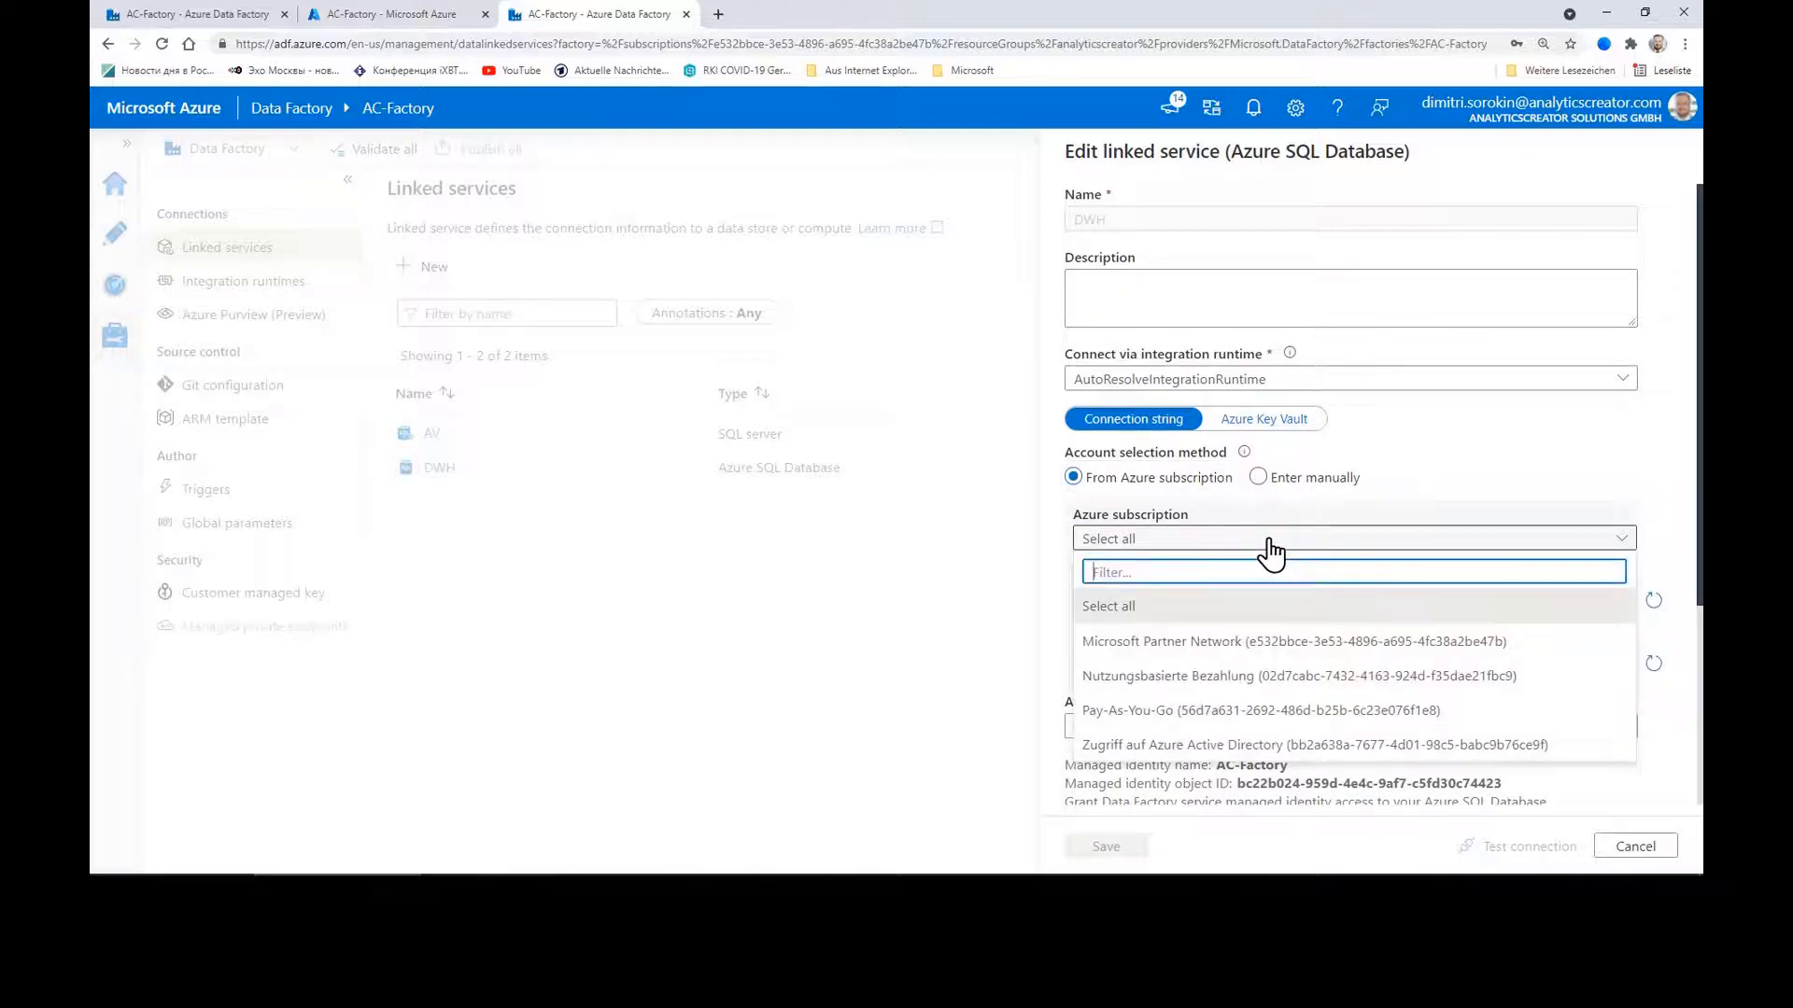
click(1234, 642)
click(1242, 604)
click(1193, 633)
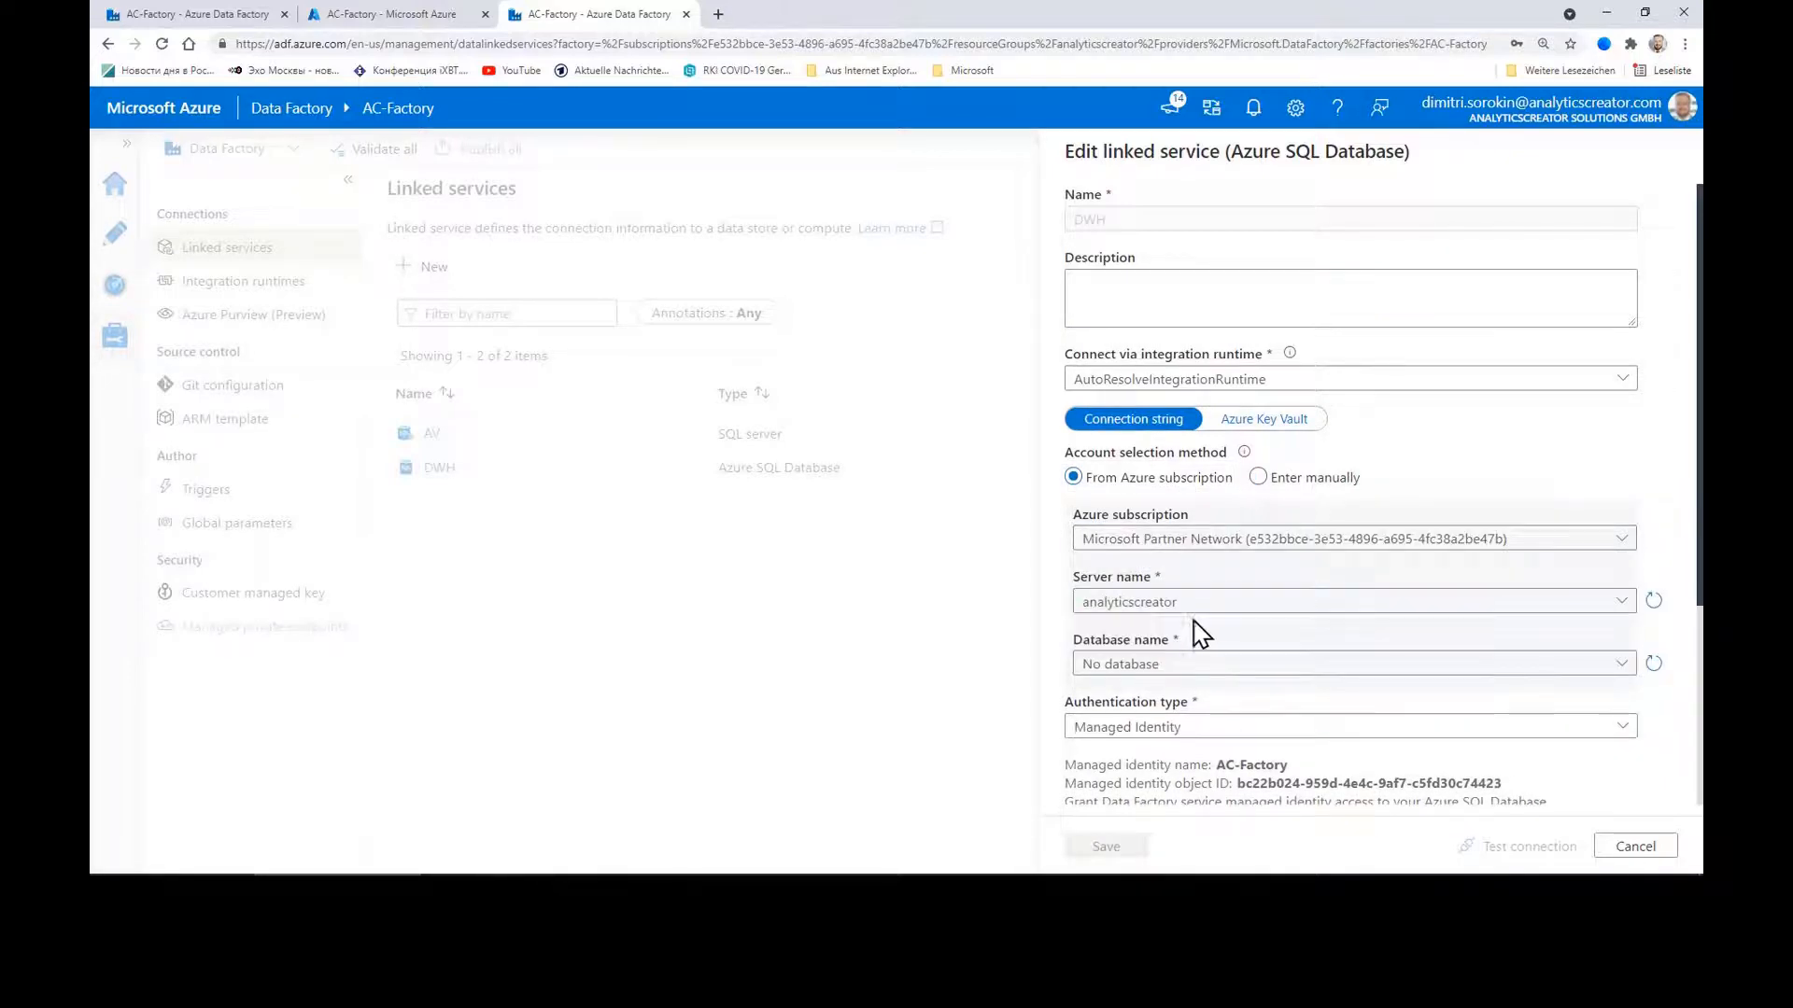
click(1187, 665)
click(1130, 734)
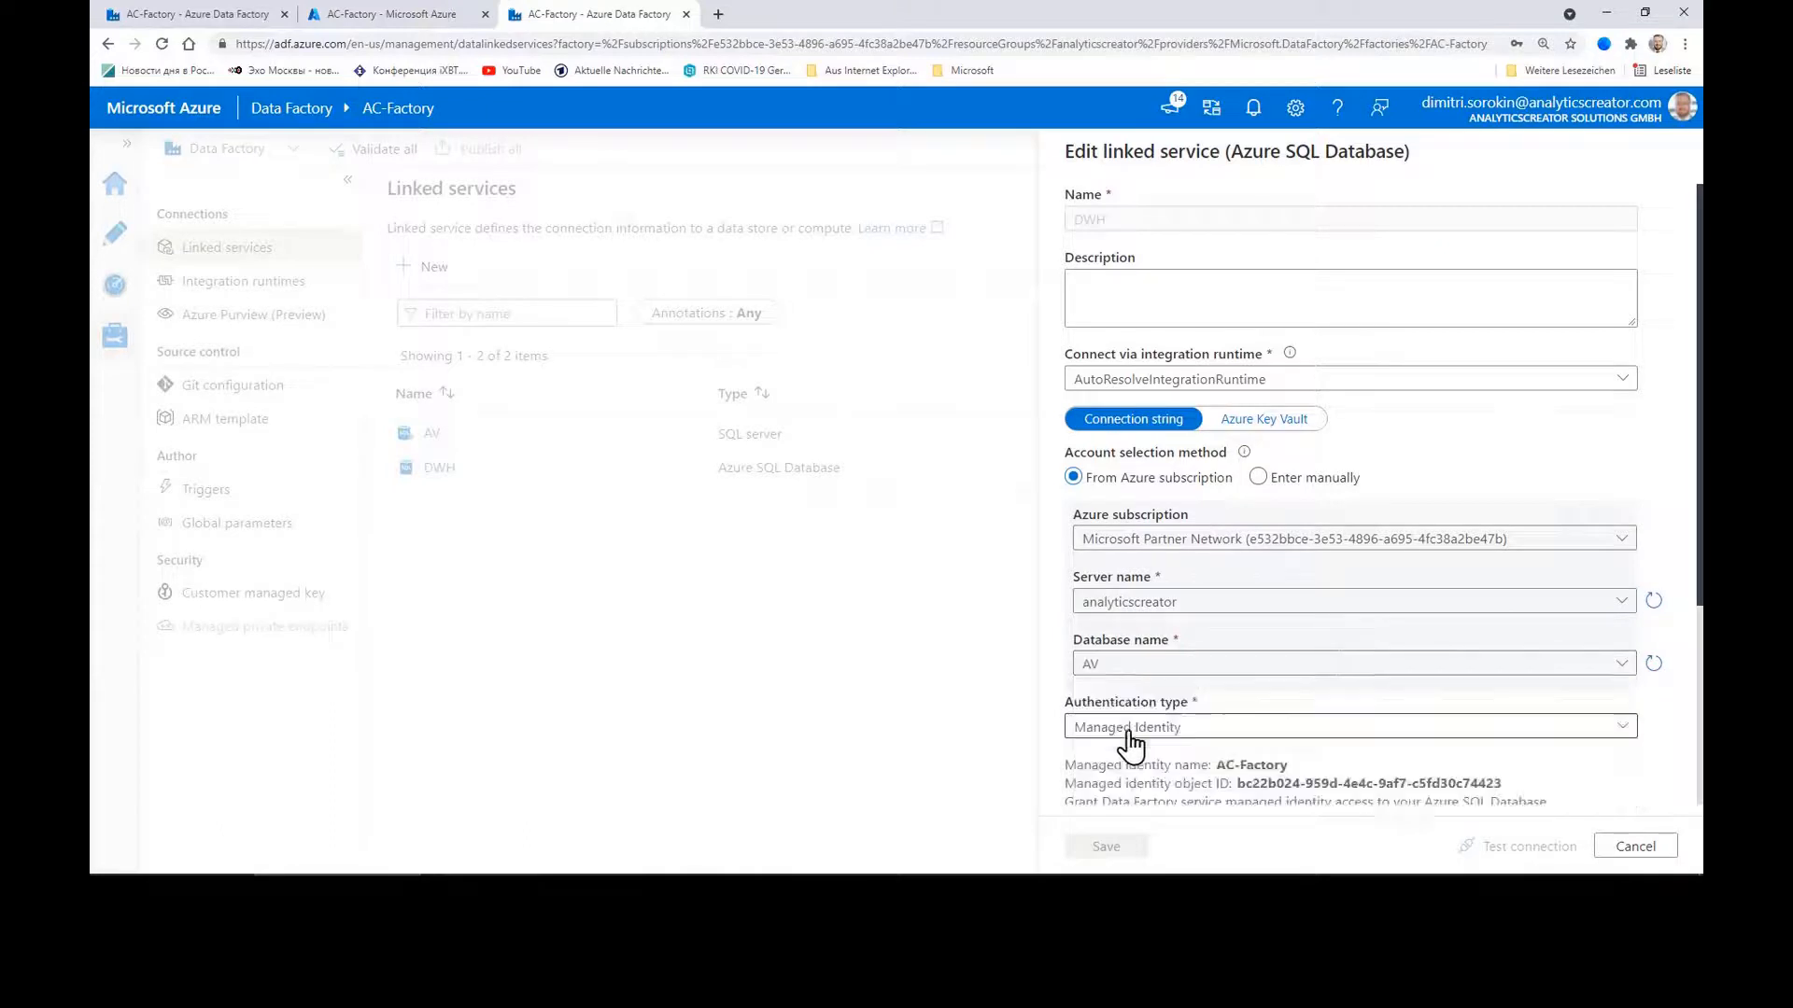
scroll(1281, 721, down, 2)
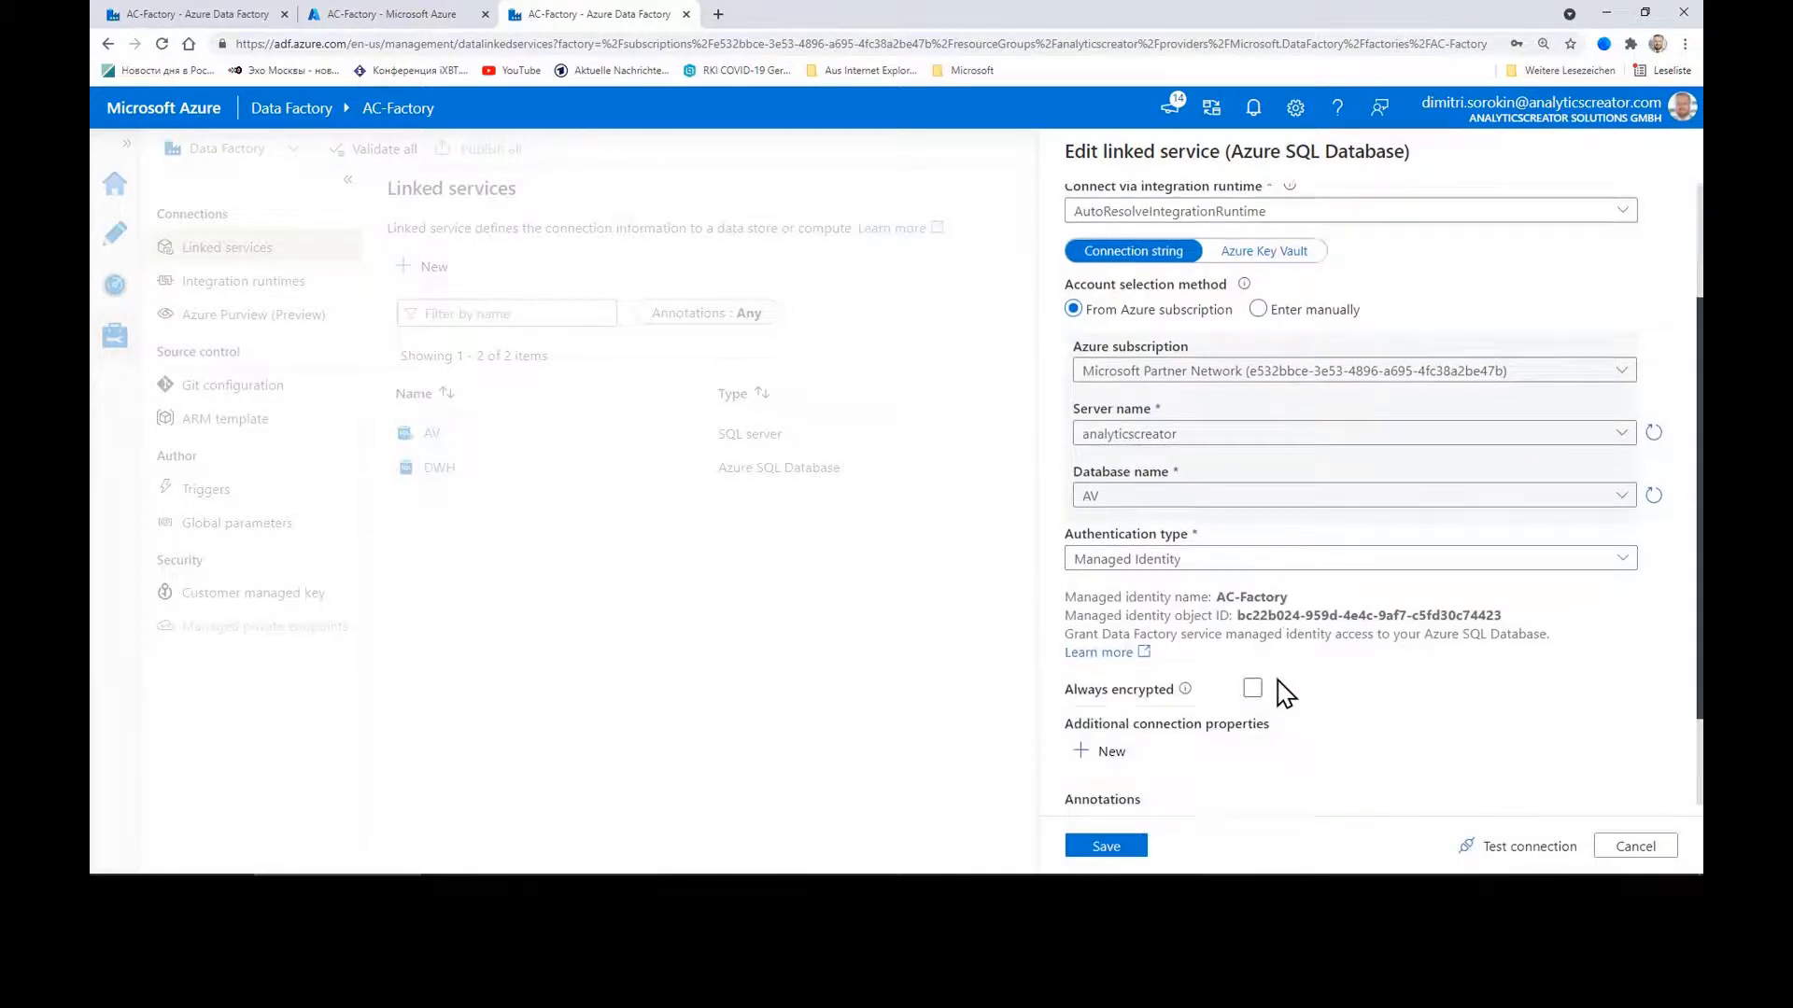
click(1245, 565)
click(1183, 591)
Step: Enter the SQL user name and password, pass the connection test, and apply the settings
click(1185, 620)
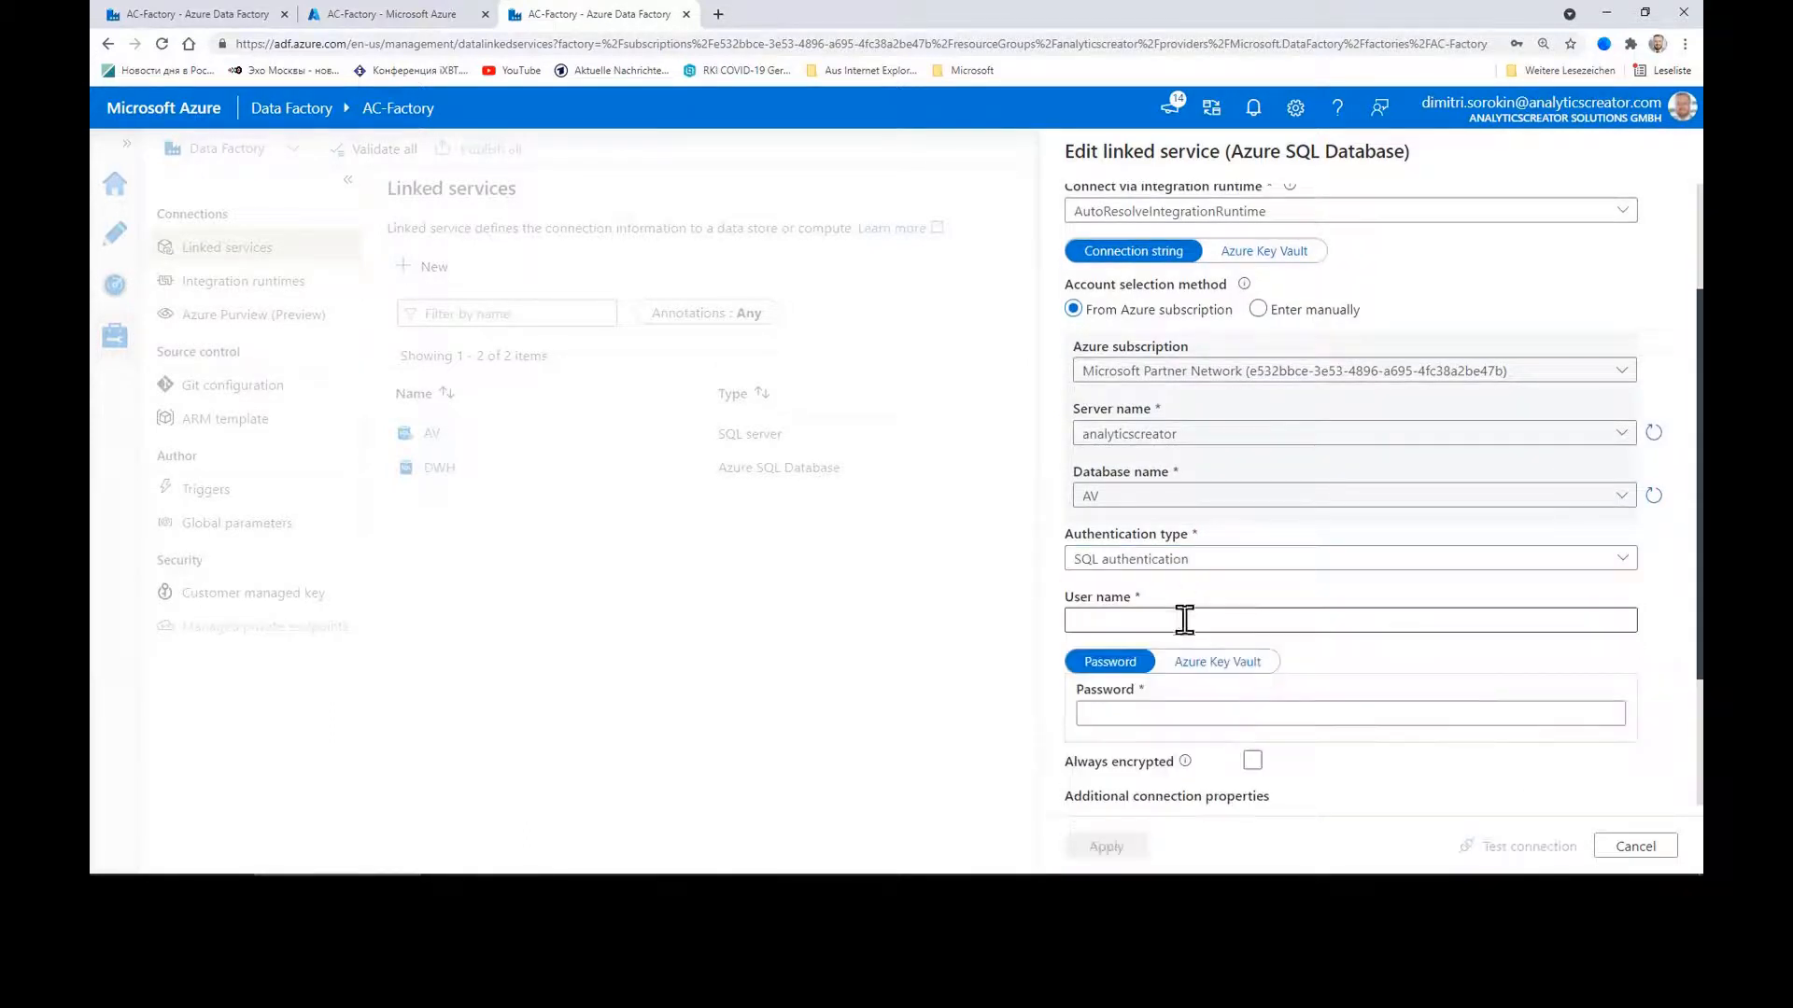
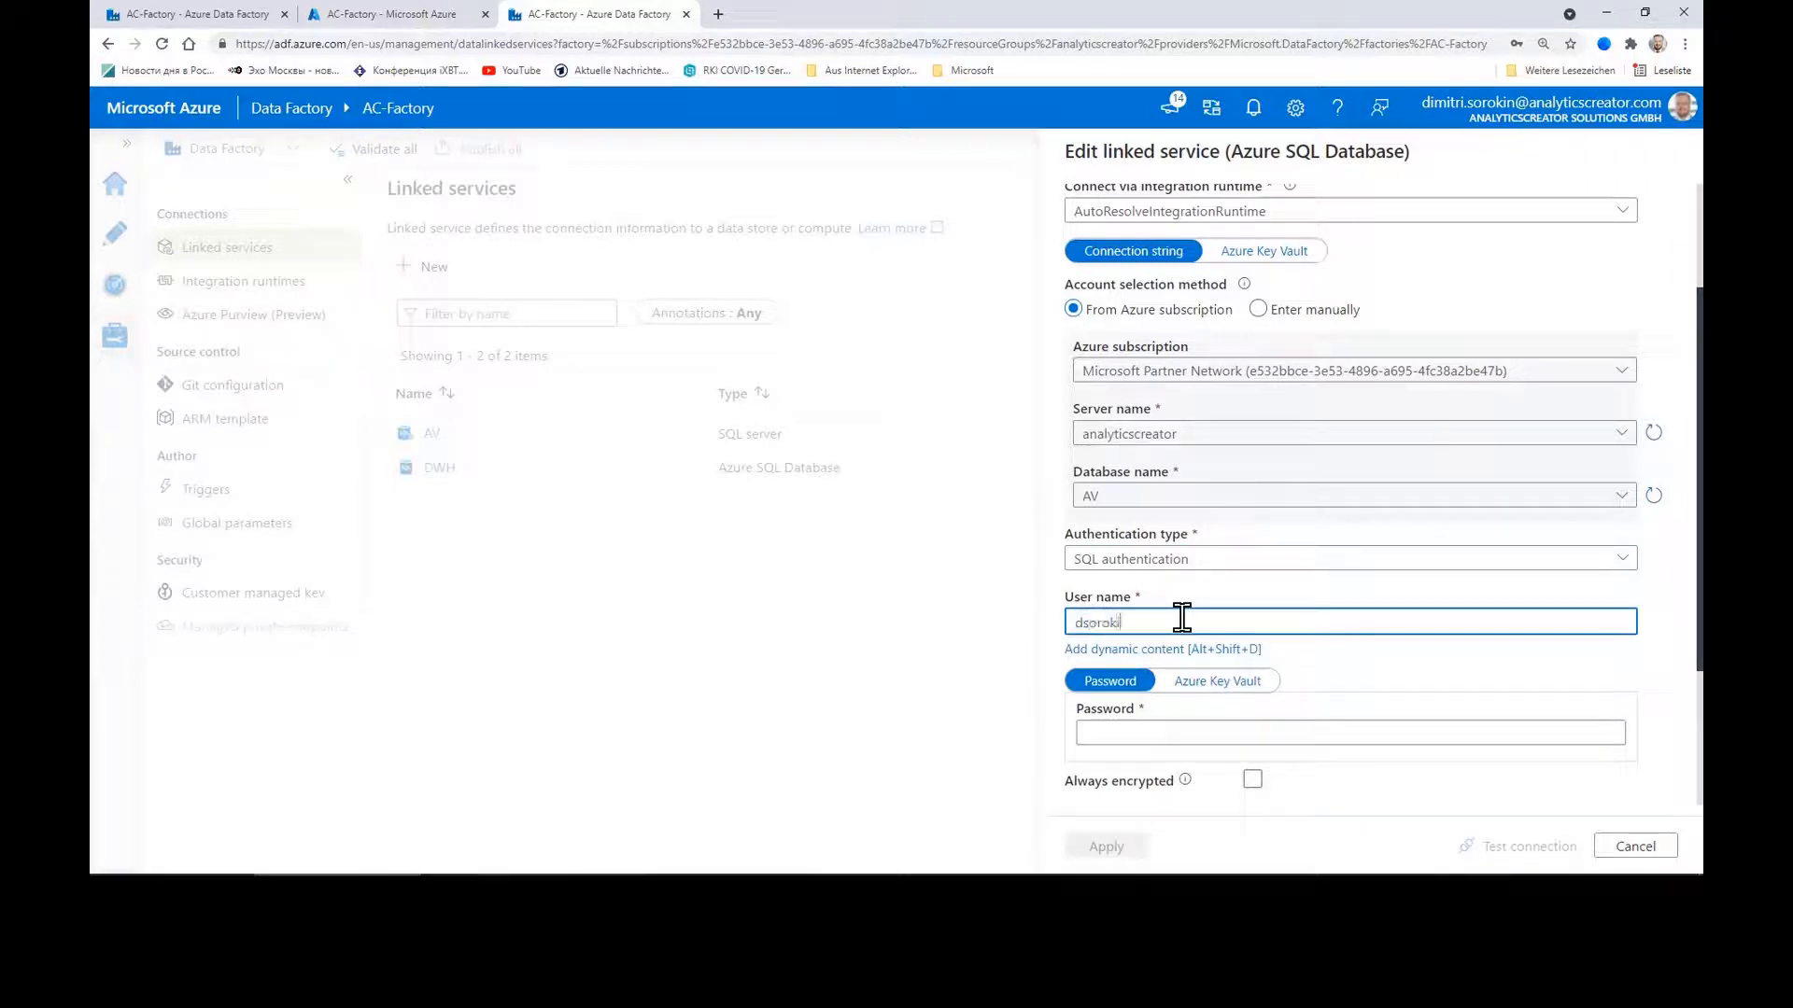
key(Tab)
click(1215, 711)
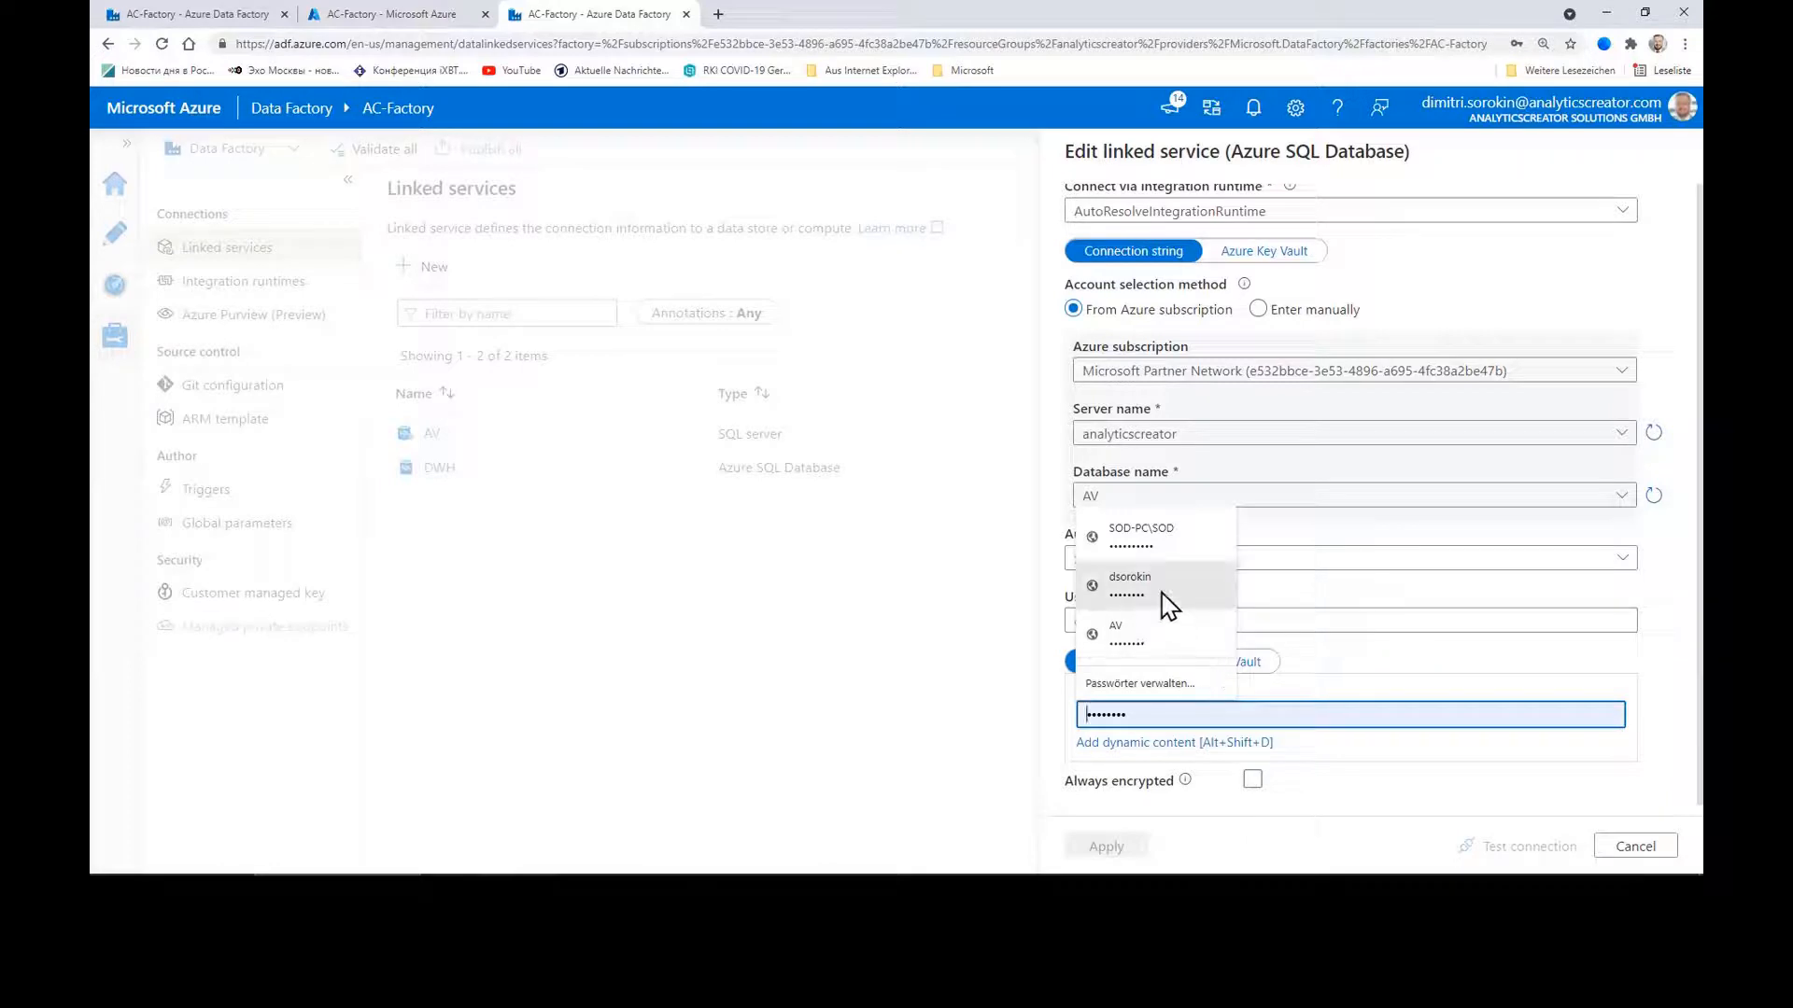
click(1200, 598)
click(1515, 846)
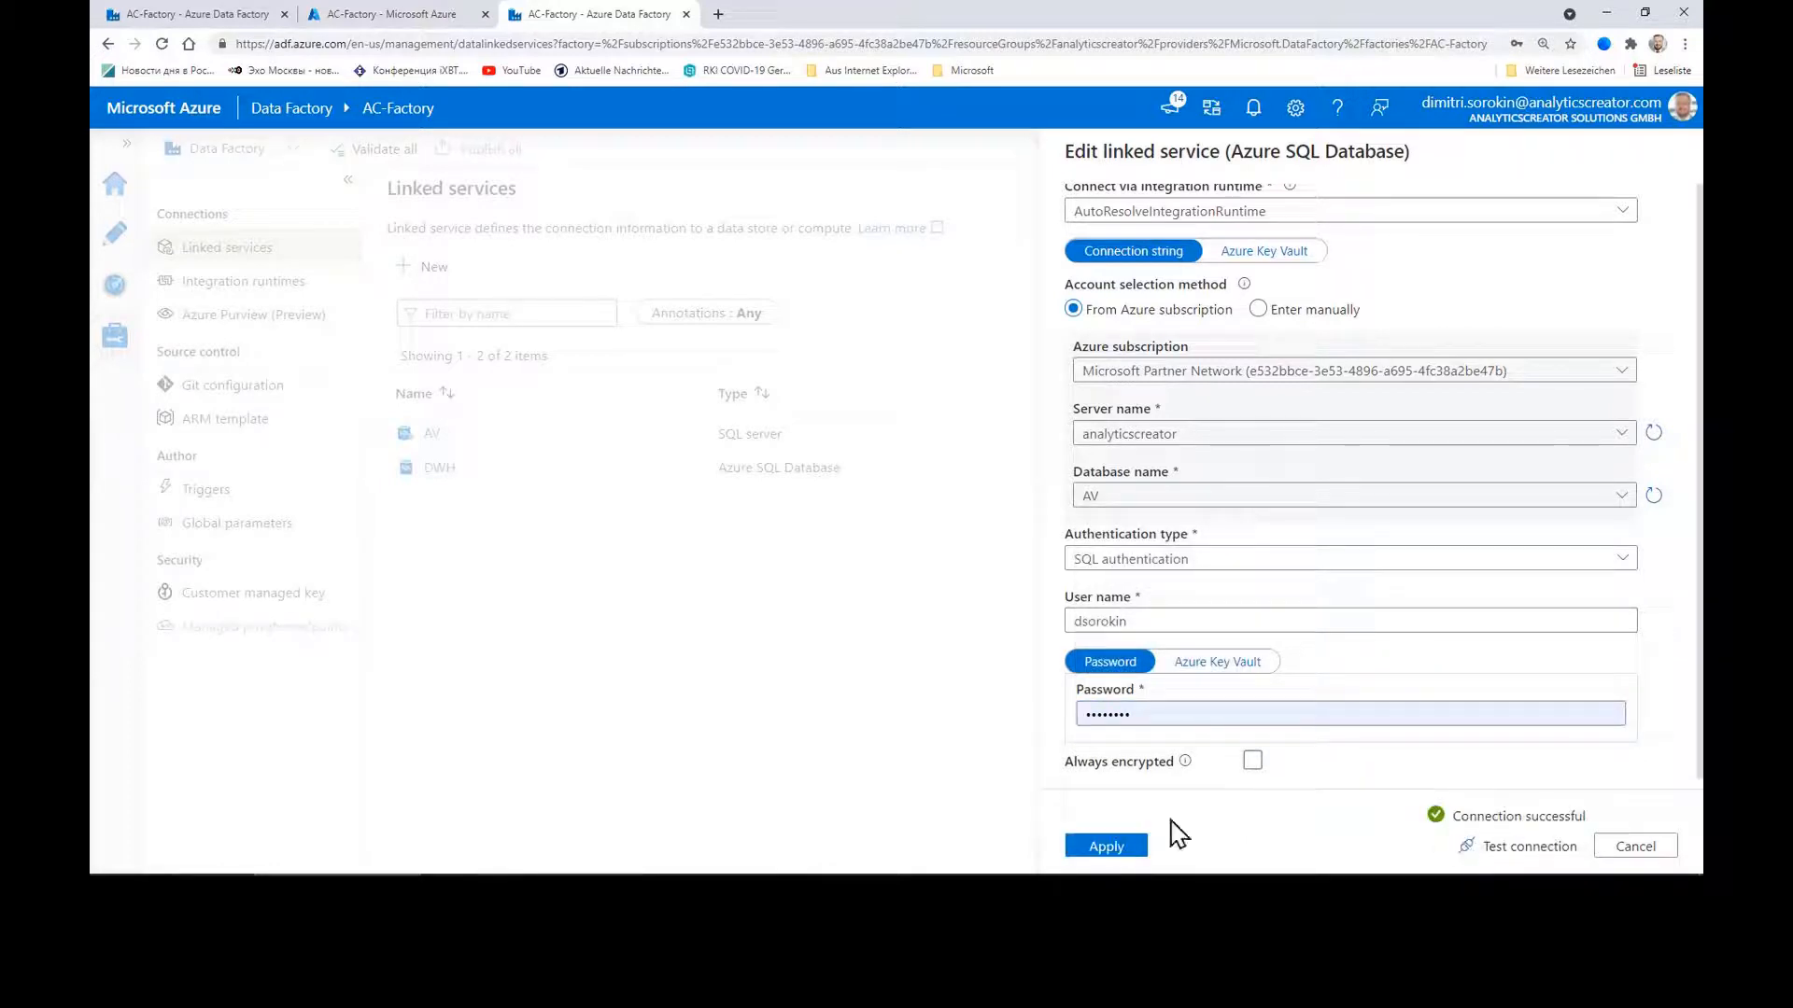
click(1103, 846)
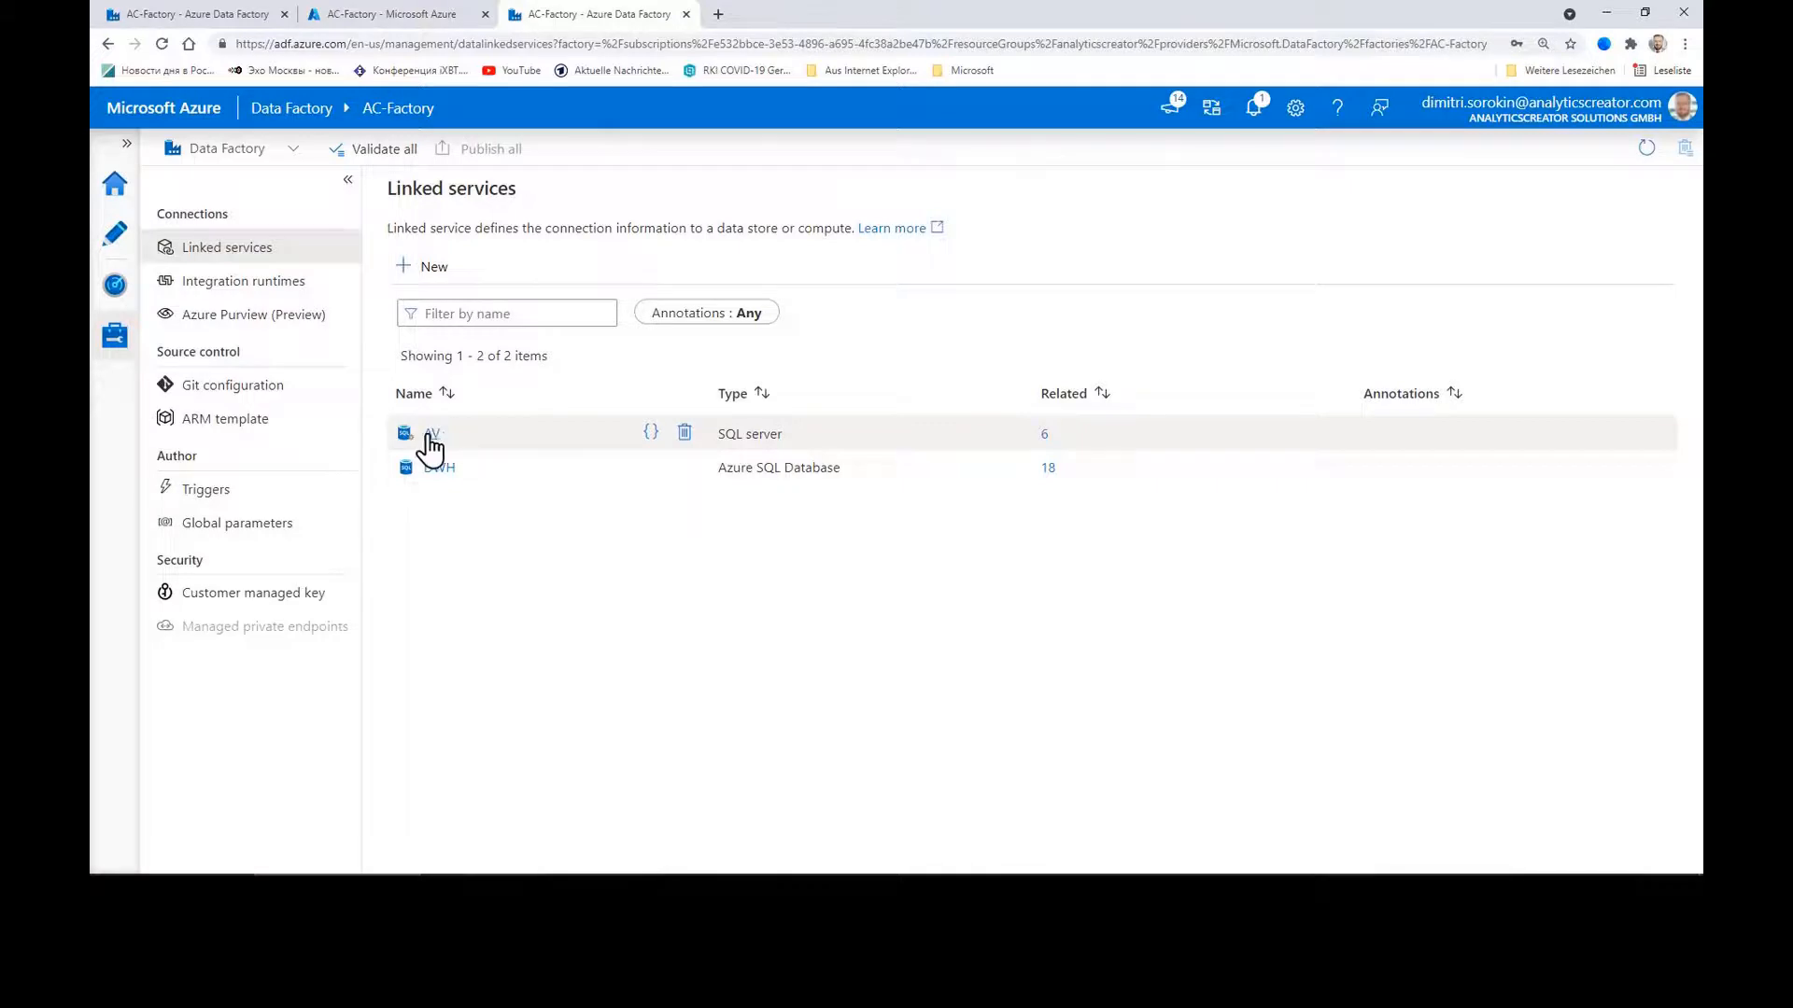
Step: Route the AV linked service through integrationRuntime1, keeping server SOD-PC\SQL2019 and database AdventureWorks2016
click(432, 435)
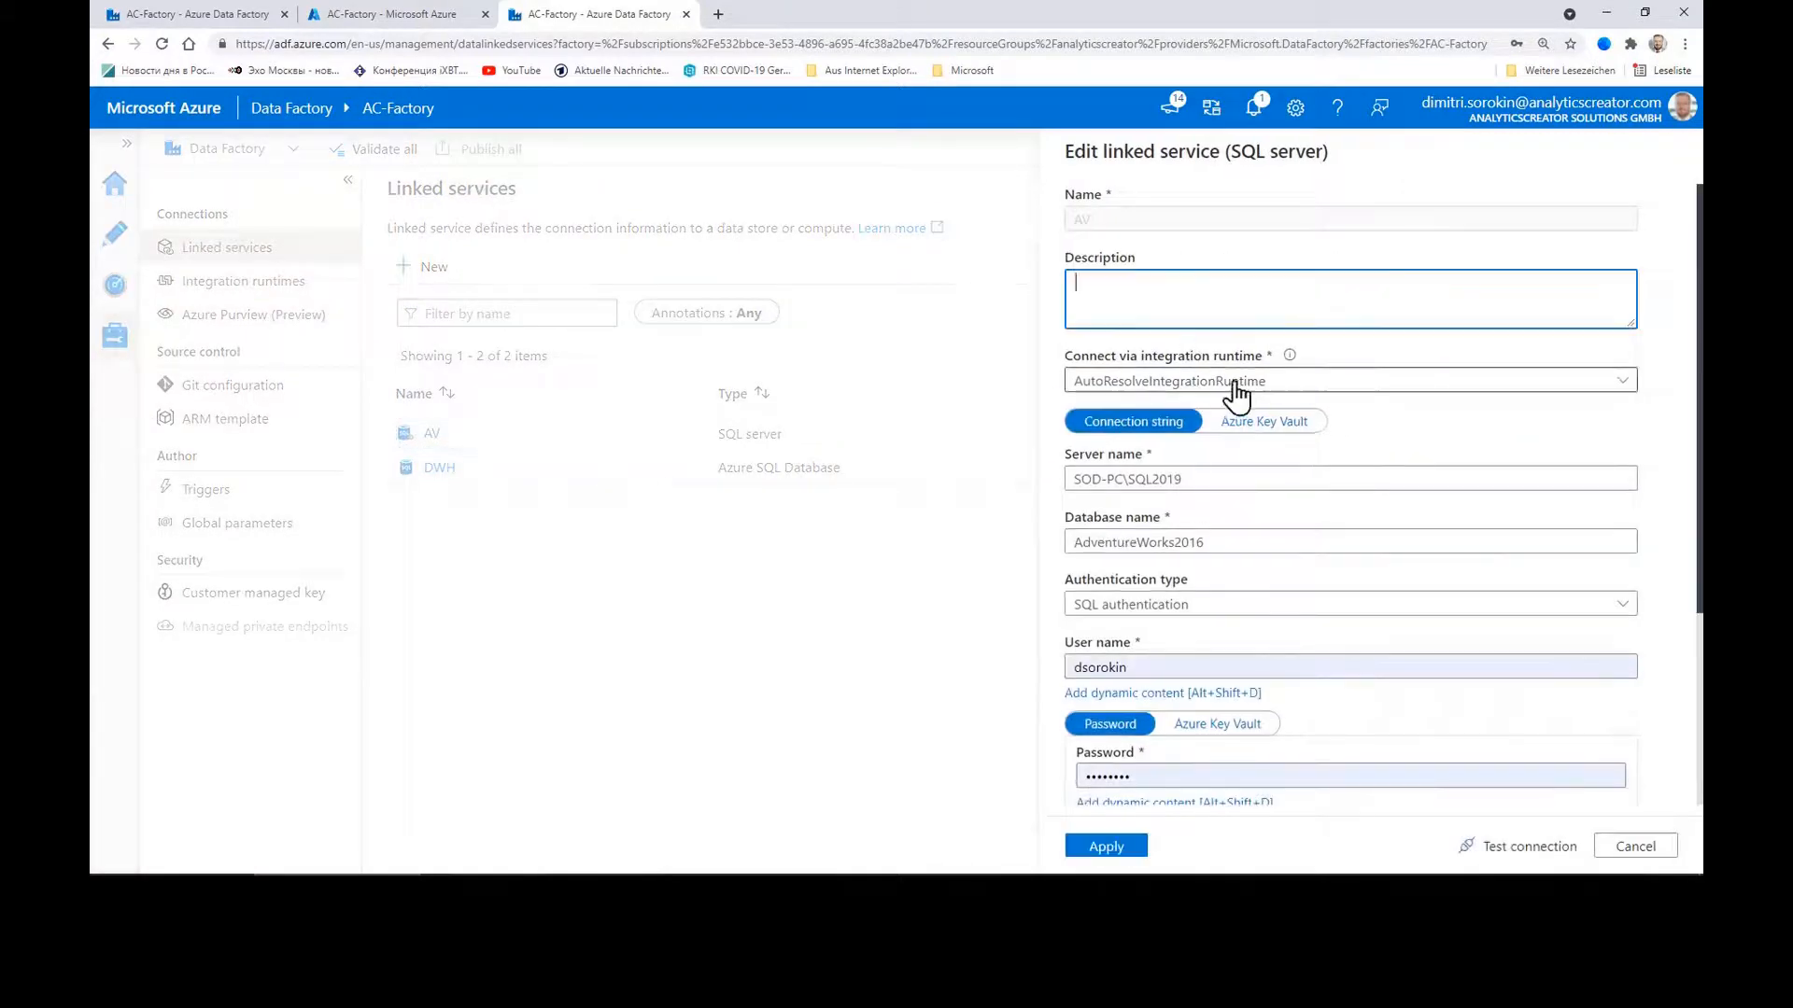
click(1228, 381)
click(1188, 482)
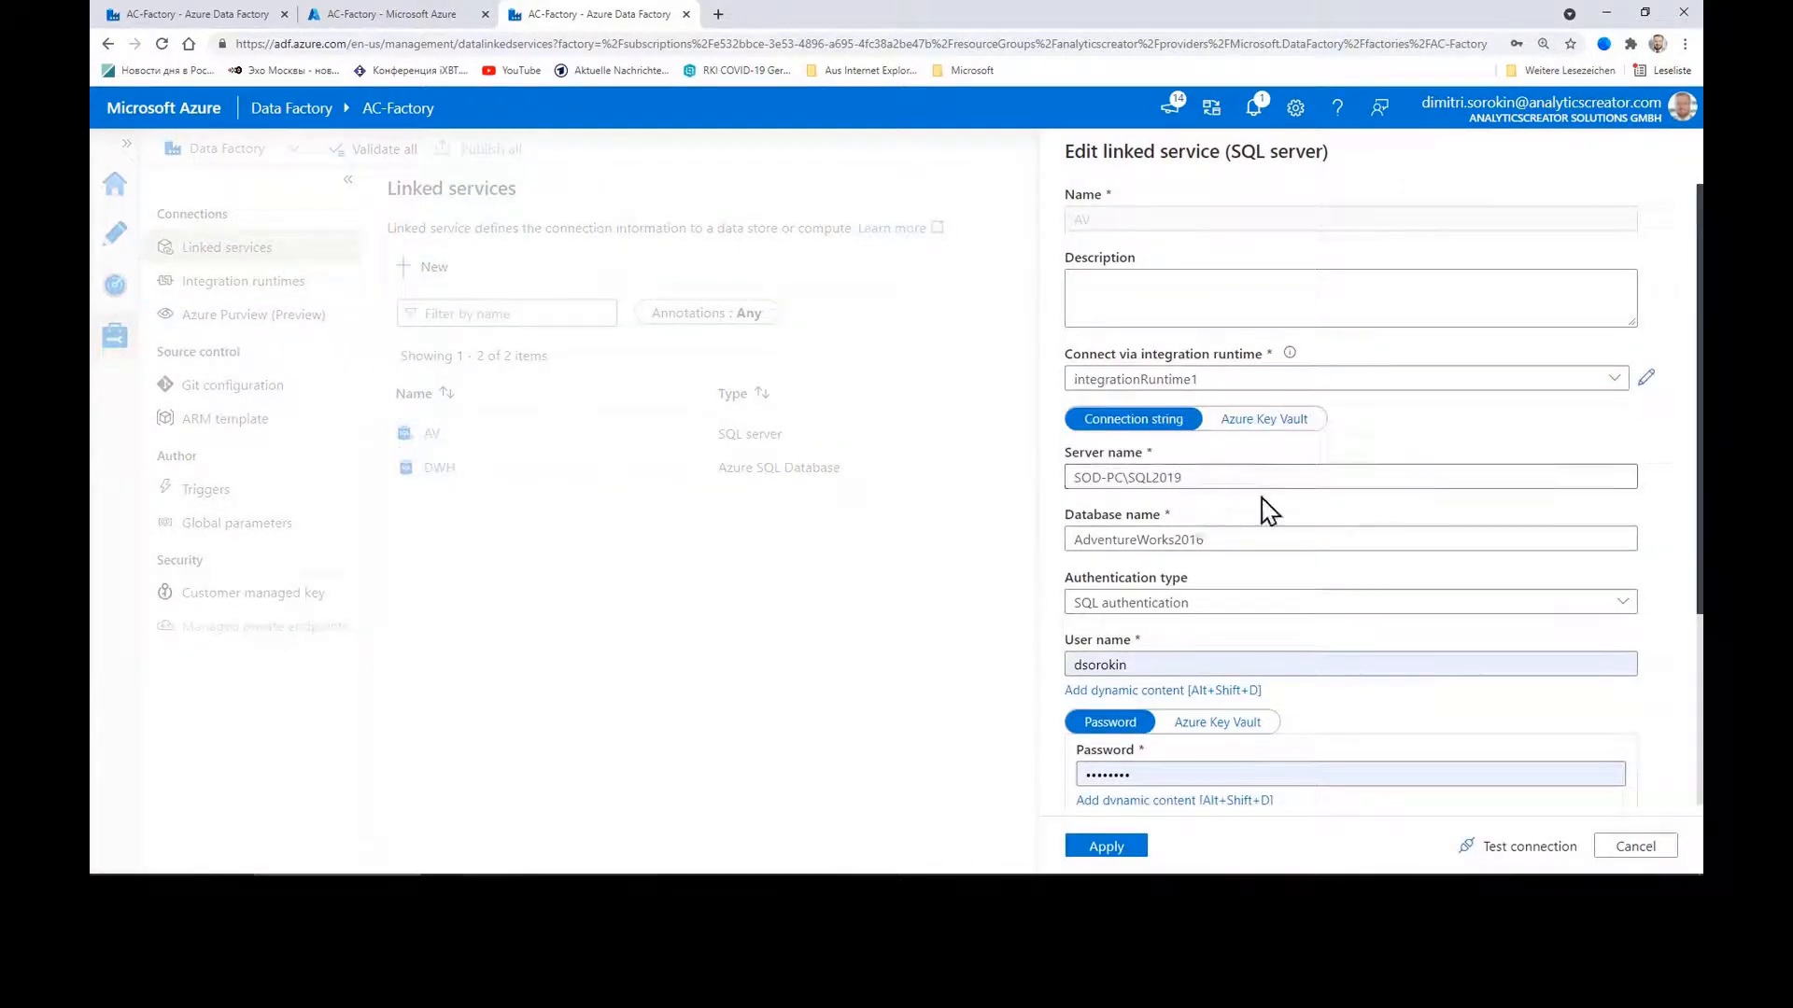
click(1219, 480)
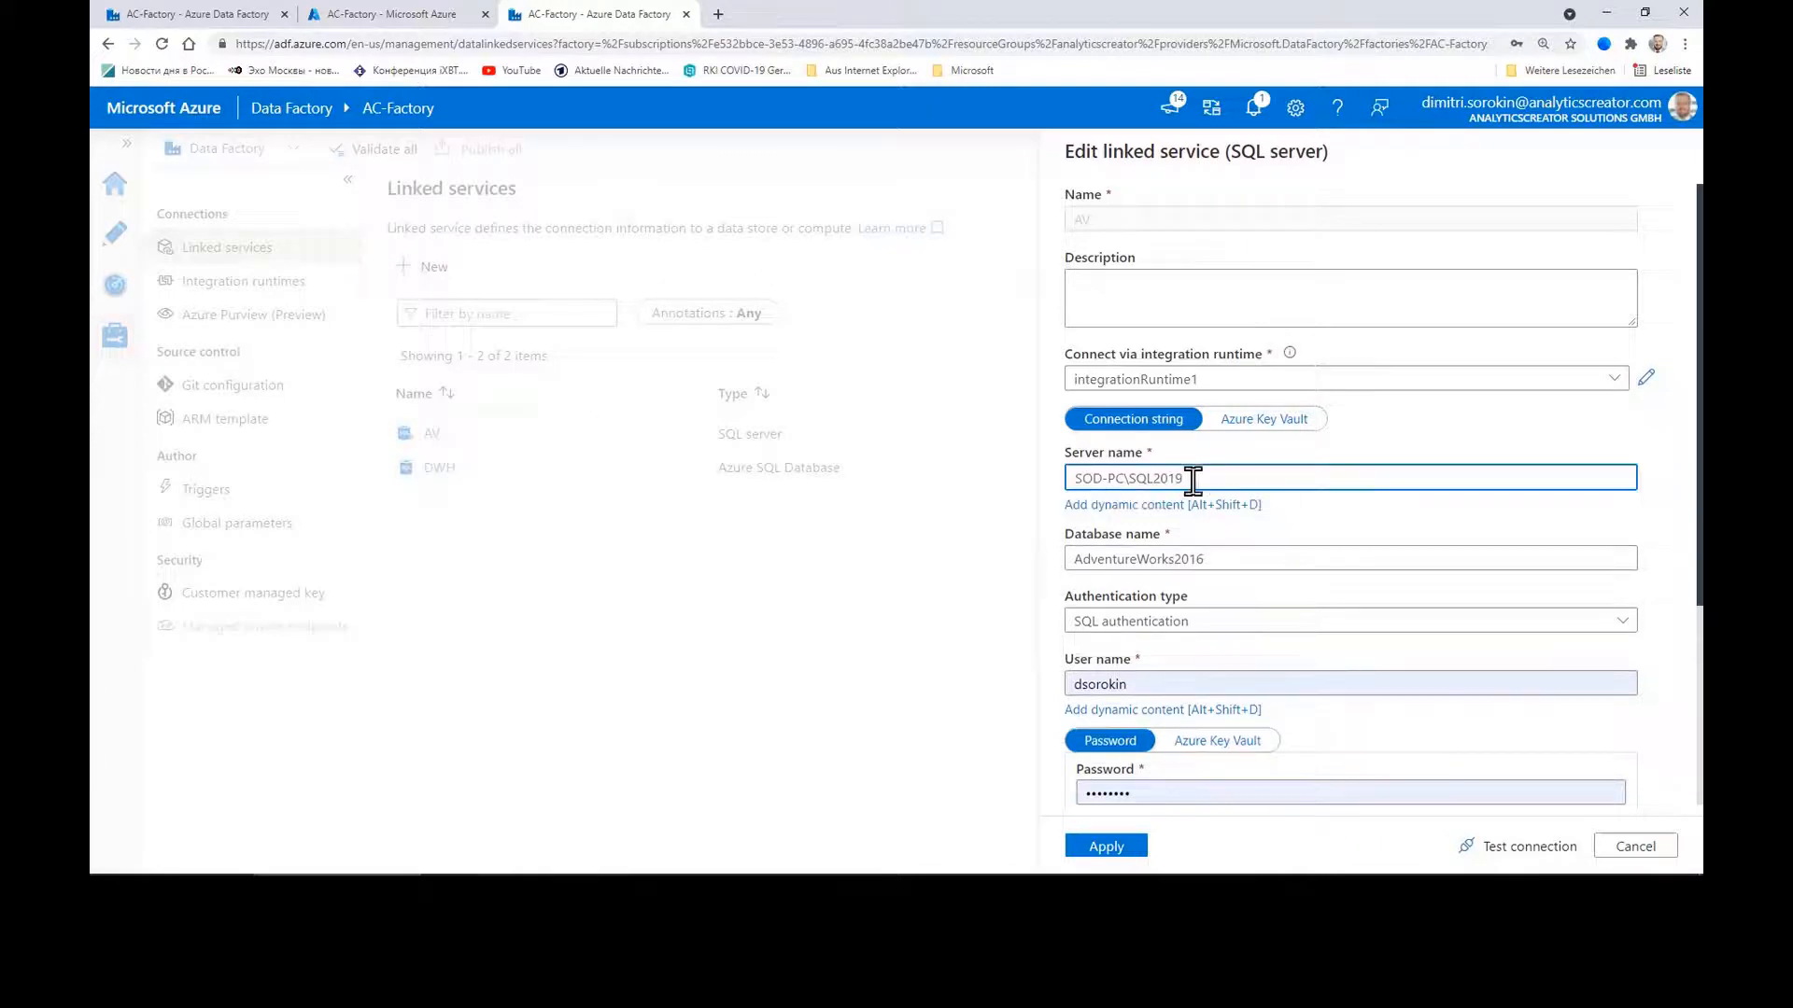
click(1225, 558)
Step: Switch AV to Windows authentication with saved credentials, test the connection, apply, and open Author view
click(1256, 624)
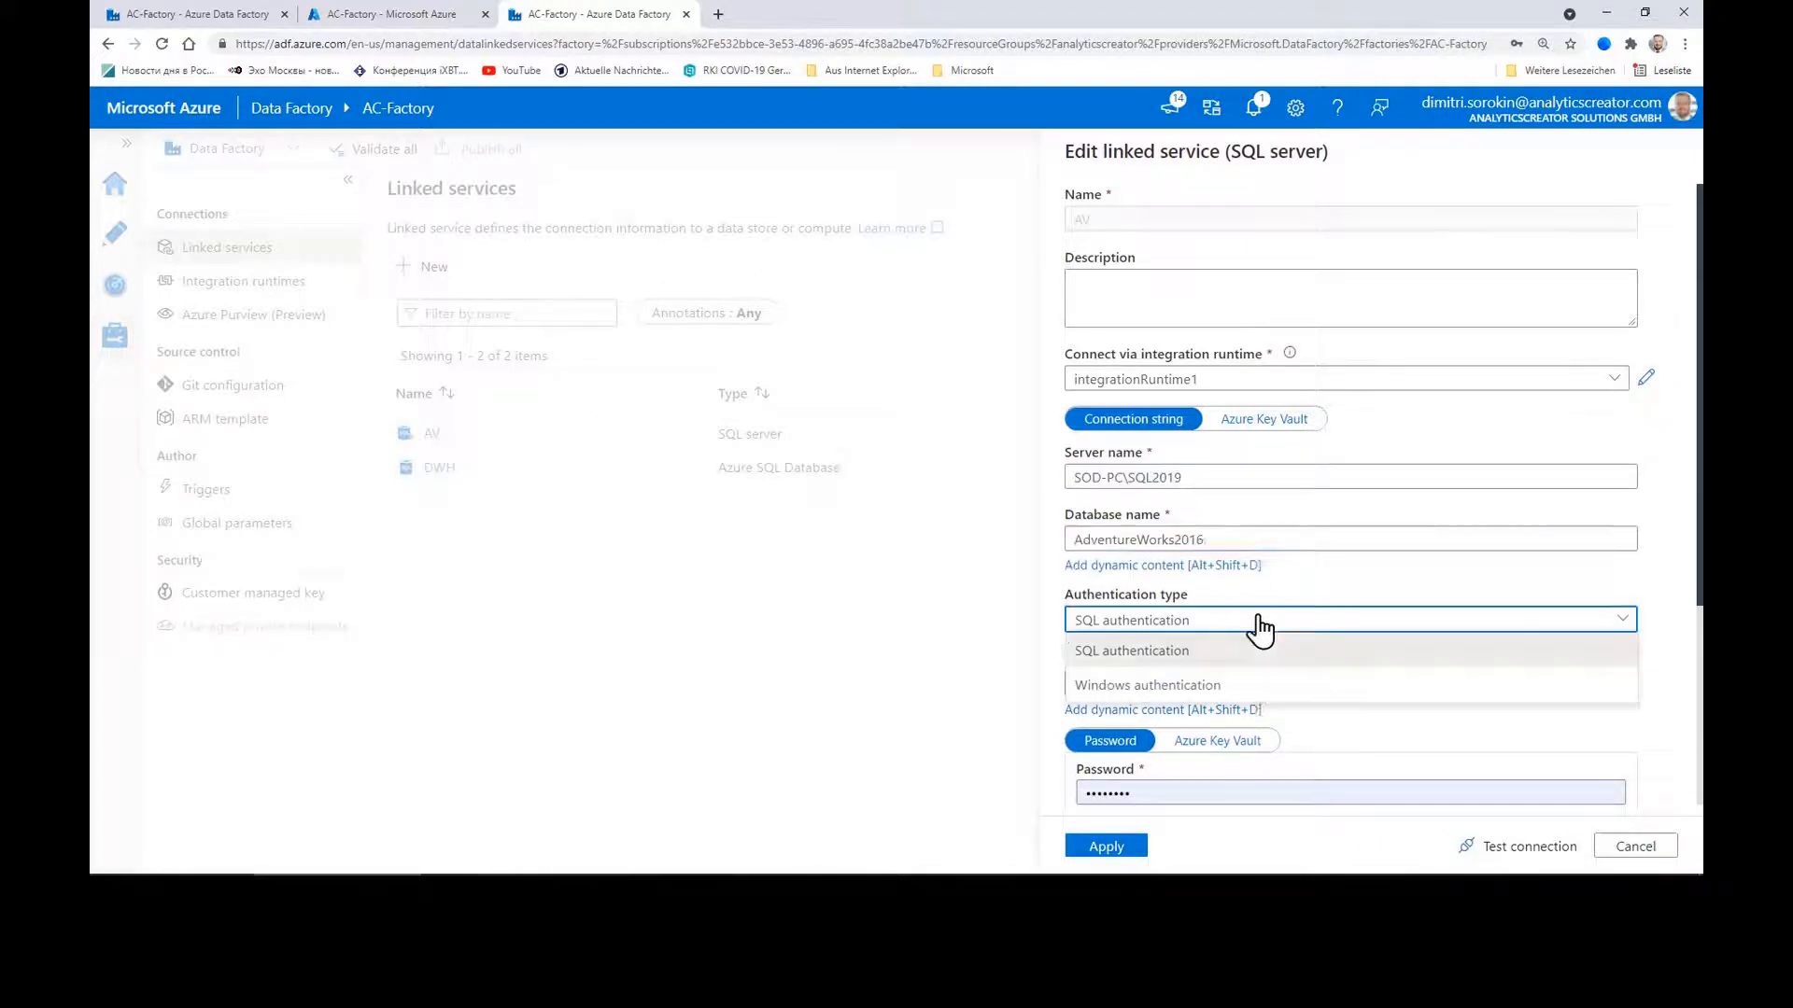
click(1214, 684)
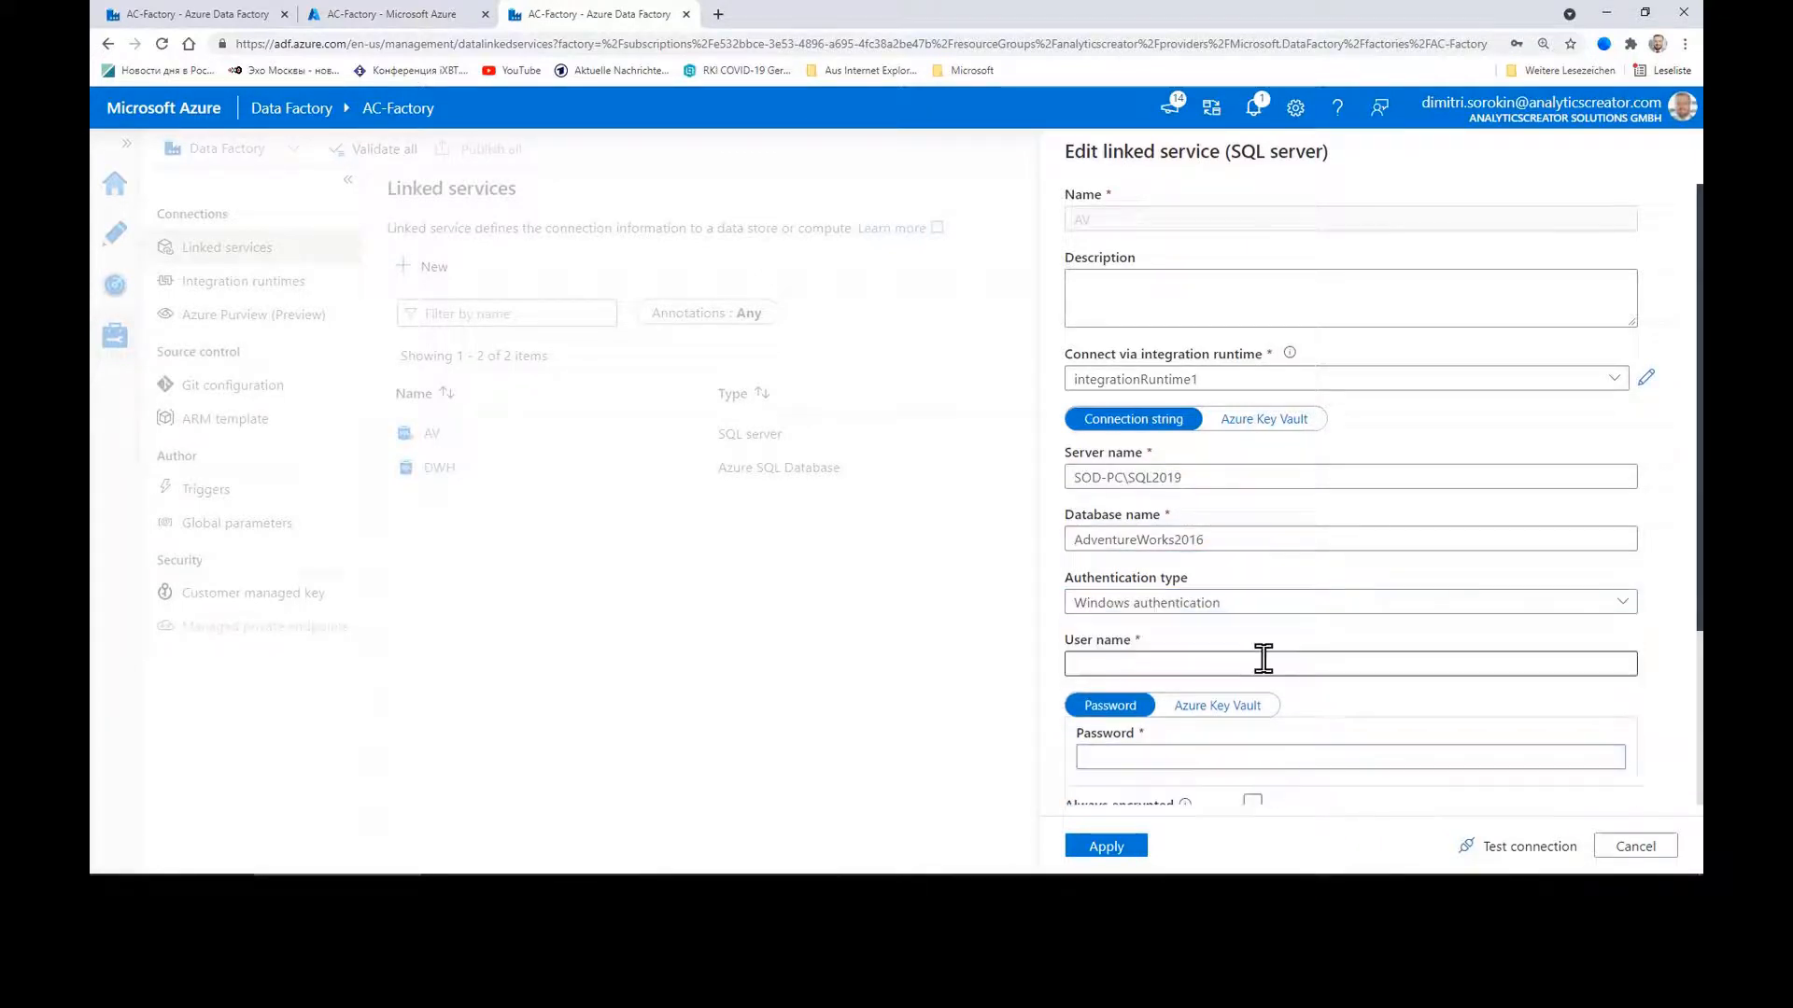
click(1266, 761)
click(1195, 638)
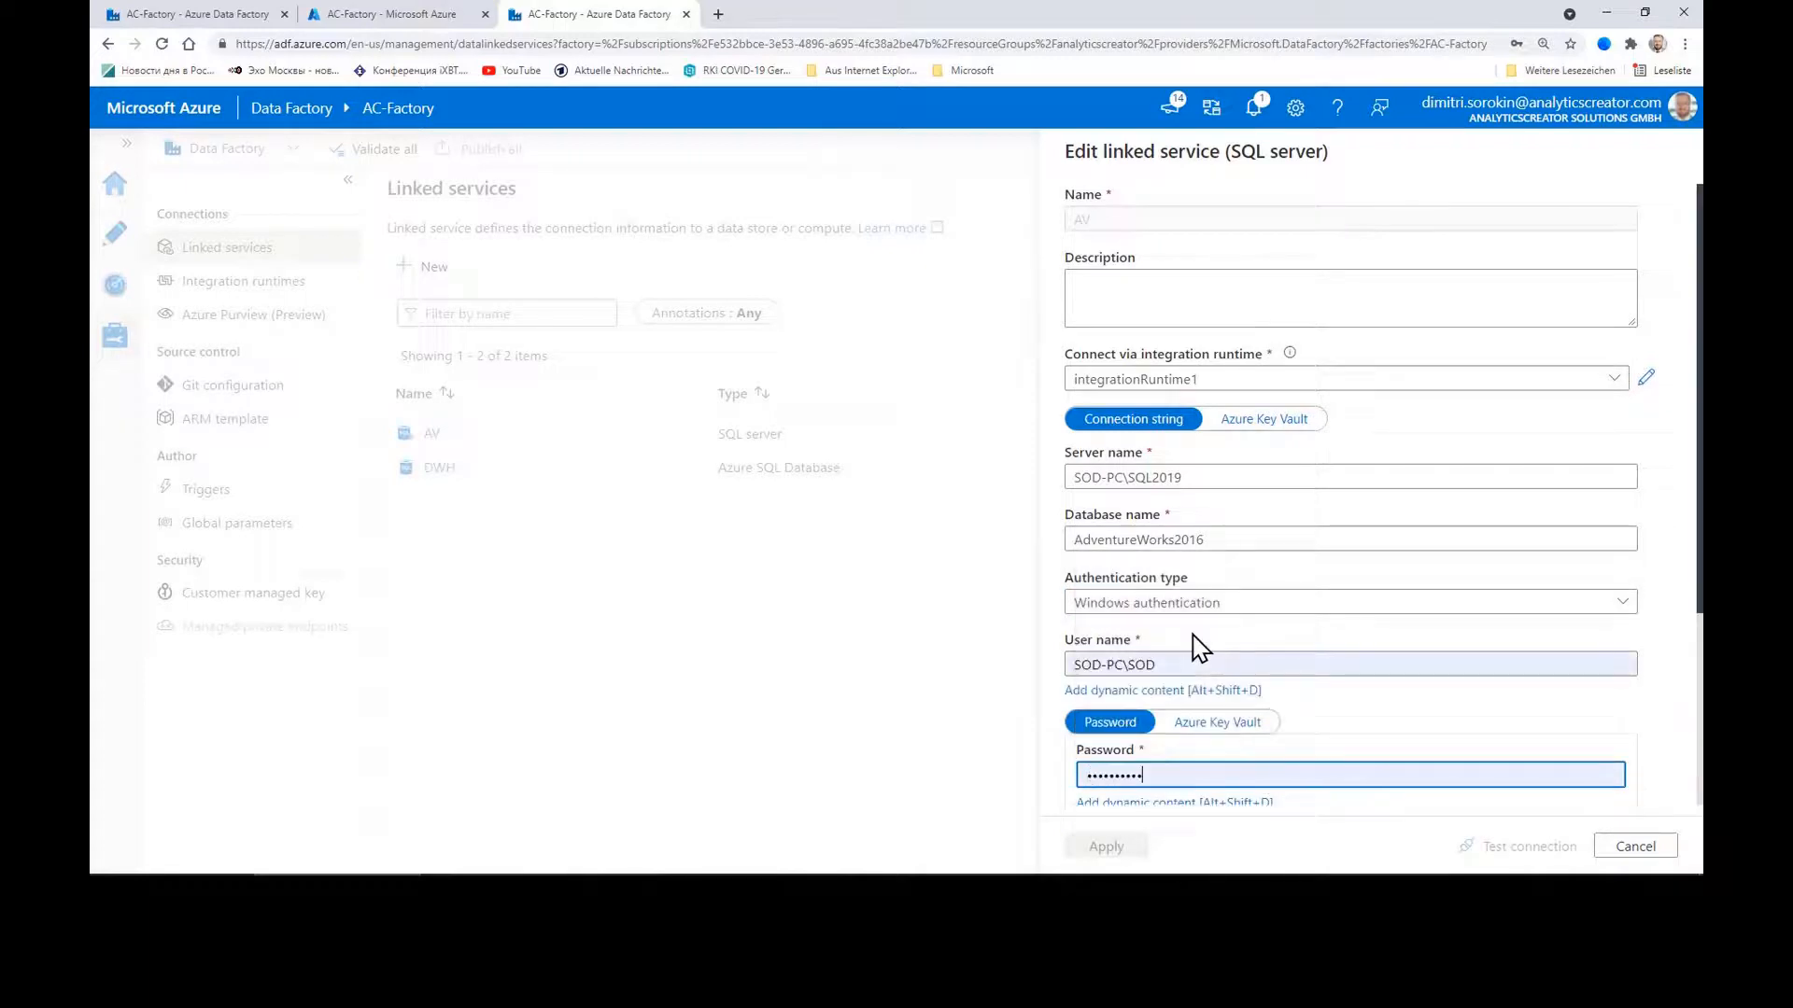
click(1513, 846)
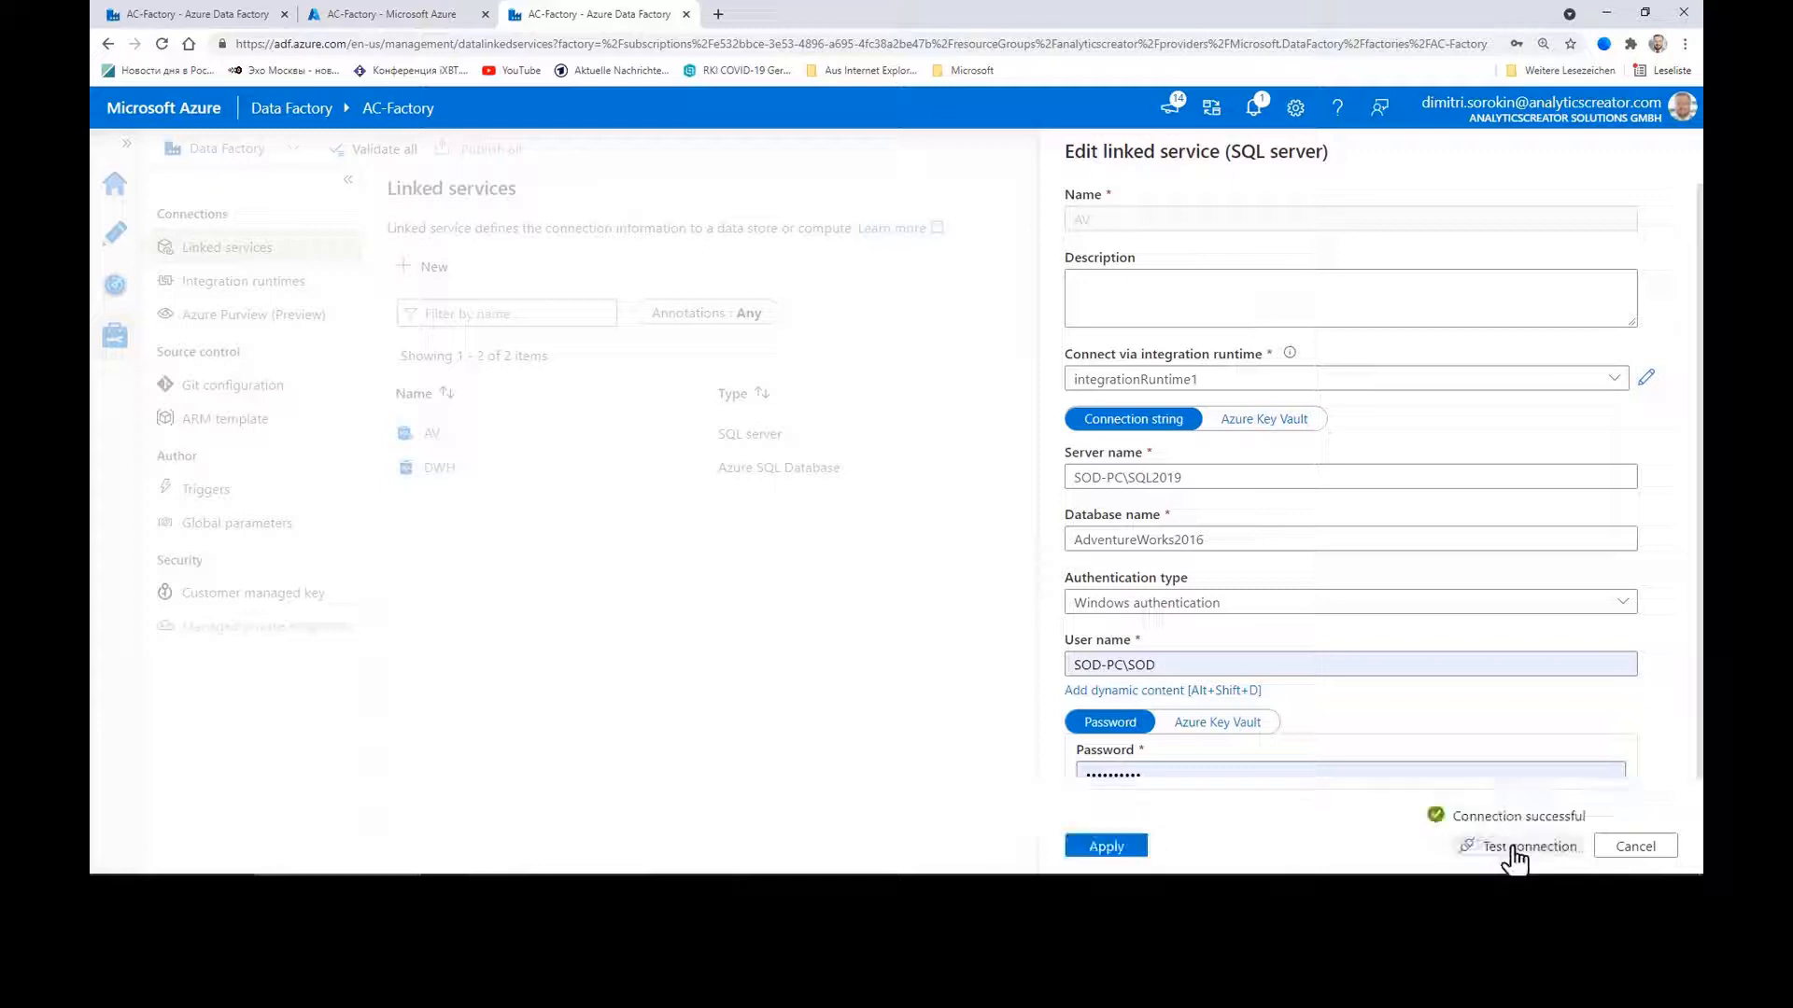
click(1130, 847)
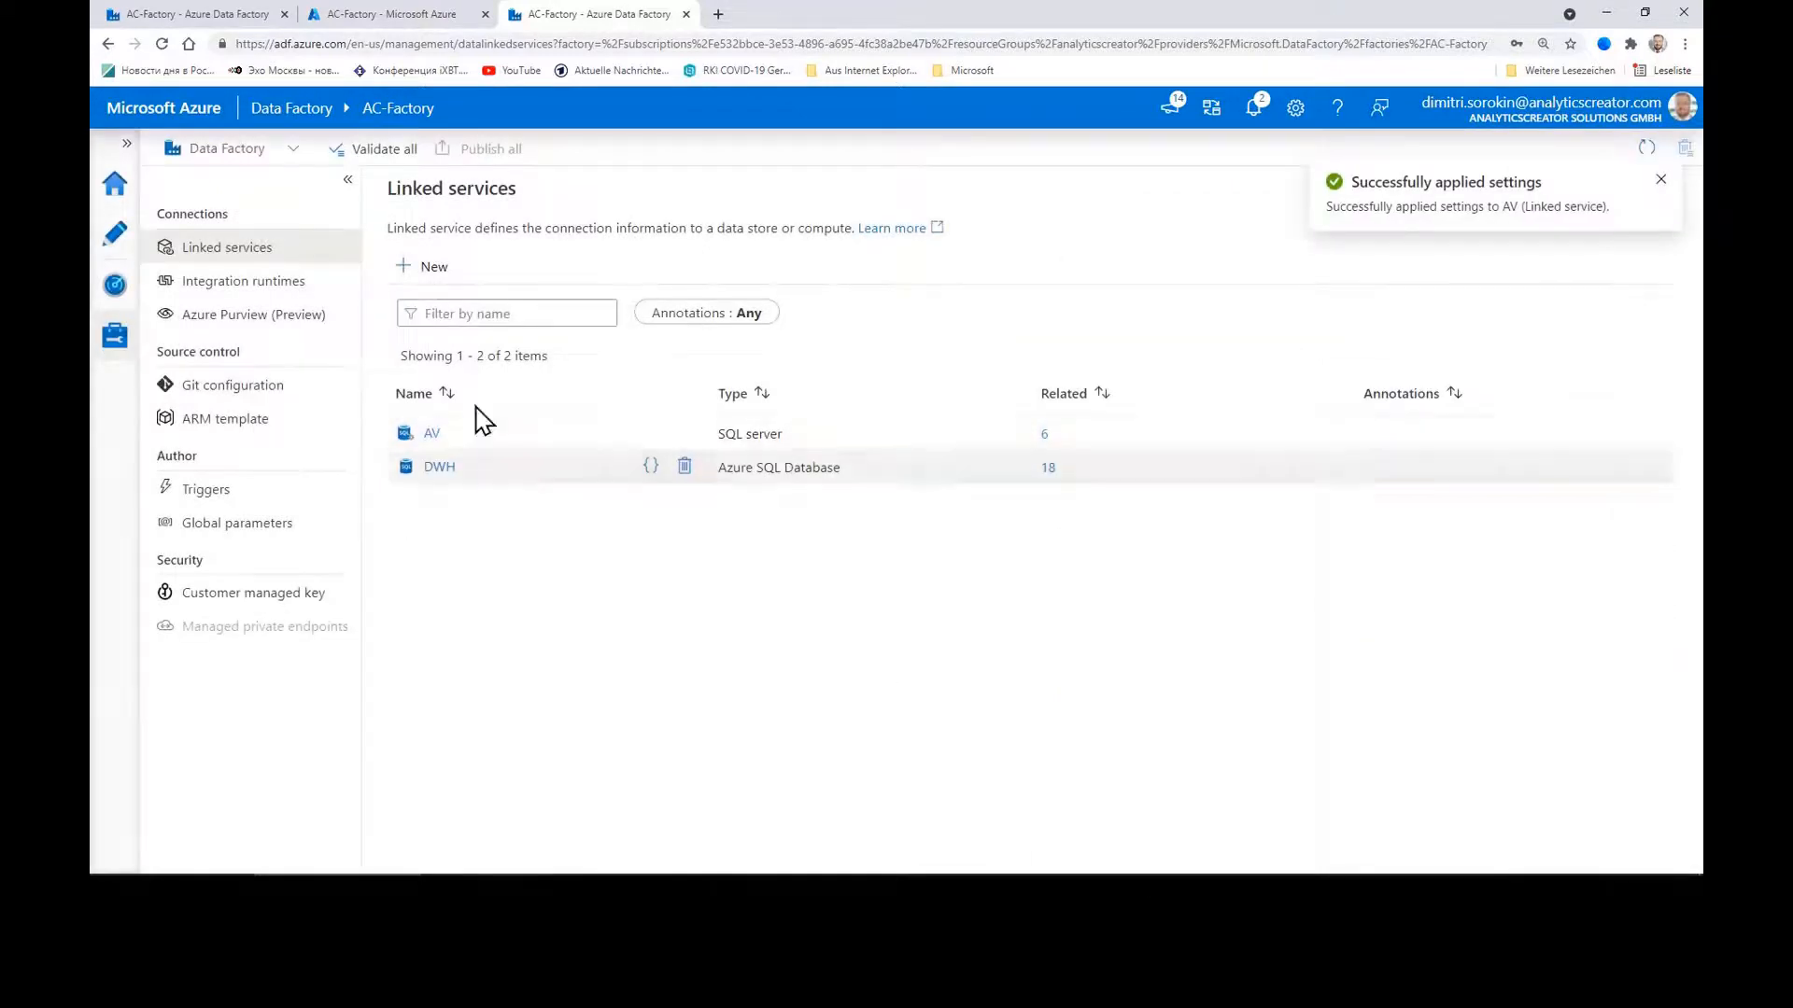
click(115, 232)
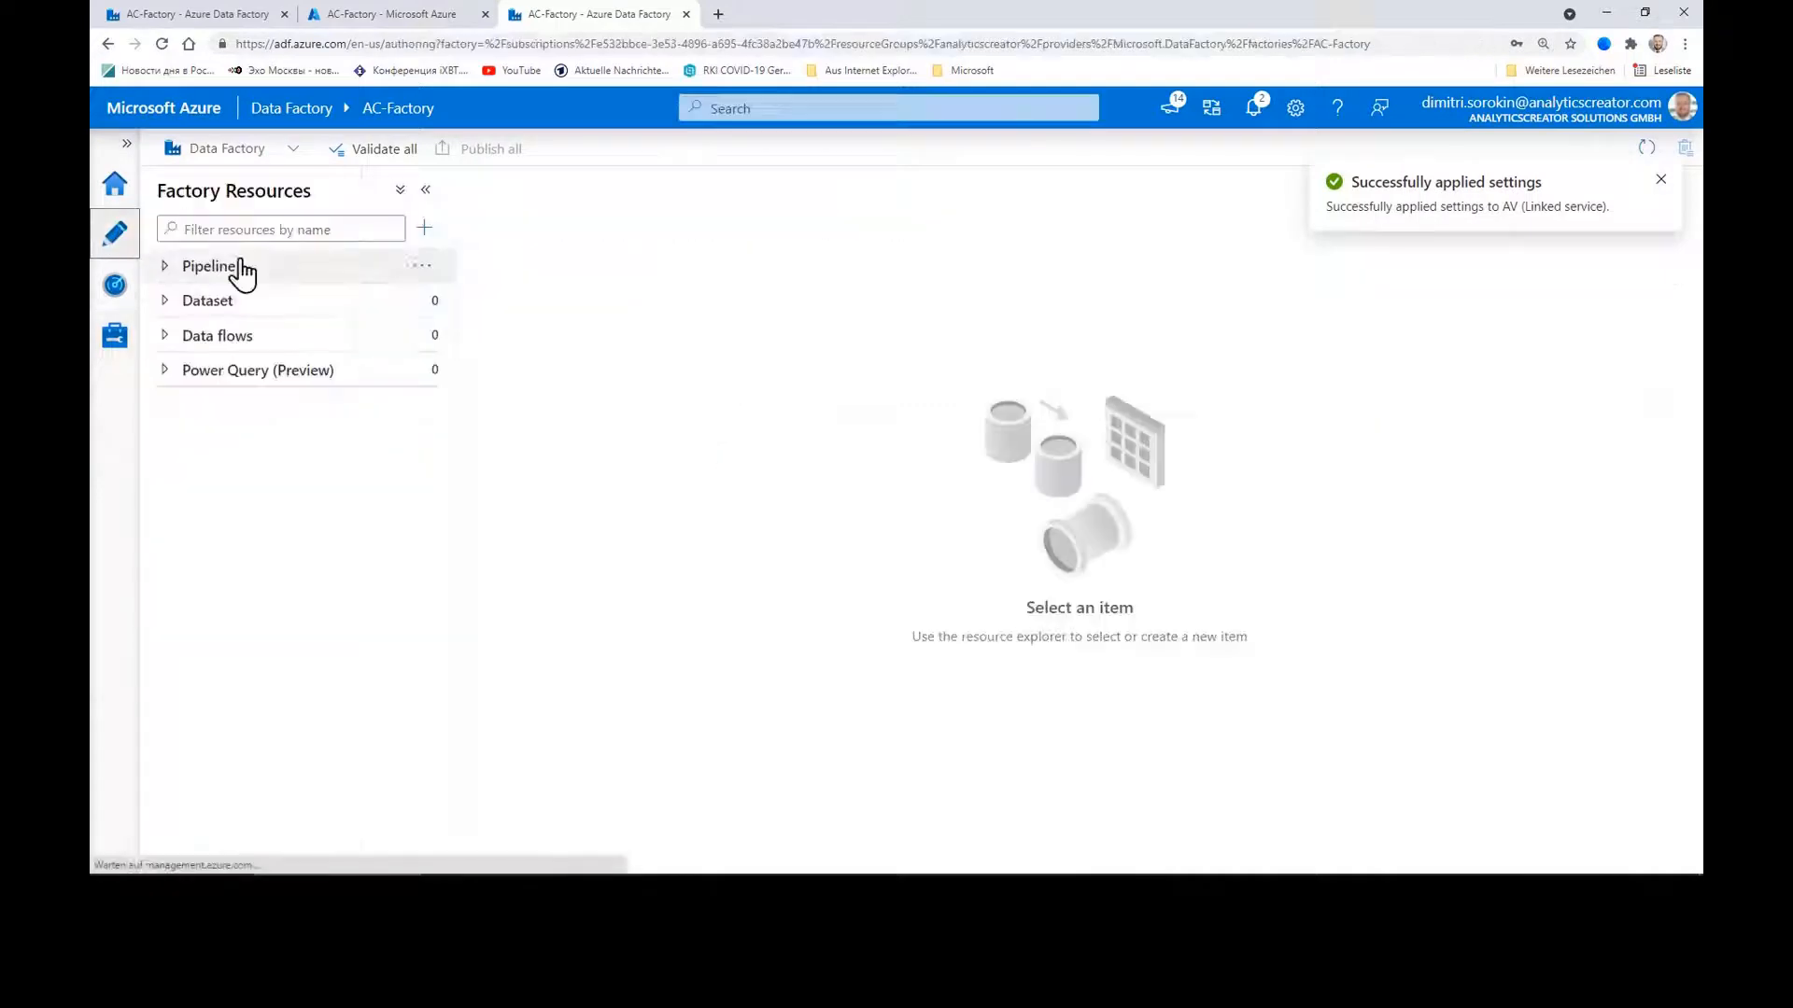
Step: Expand the dataset folders (Sources, AV, DWH tables, CFG, DWH, IMP, STG) to review them
drag(459, 358, 484, 357)
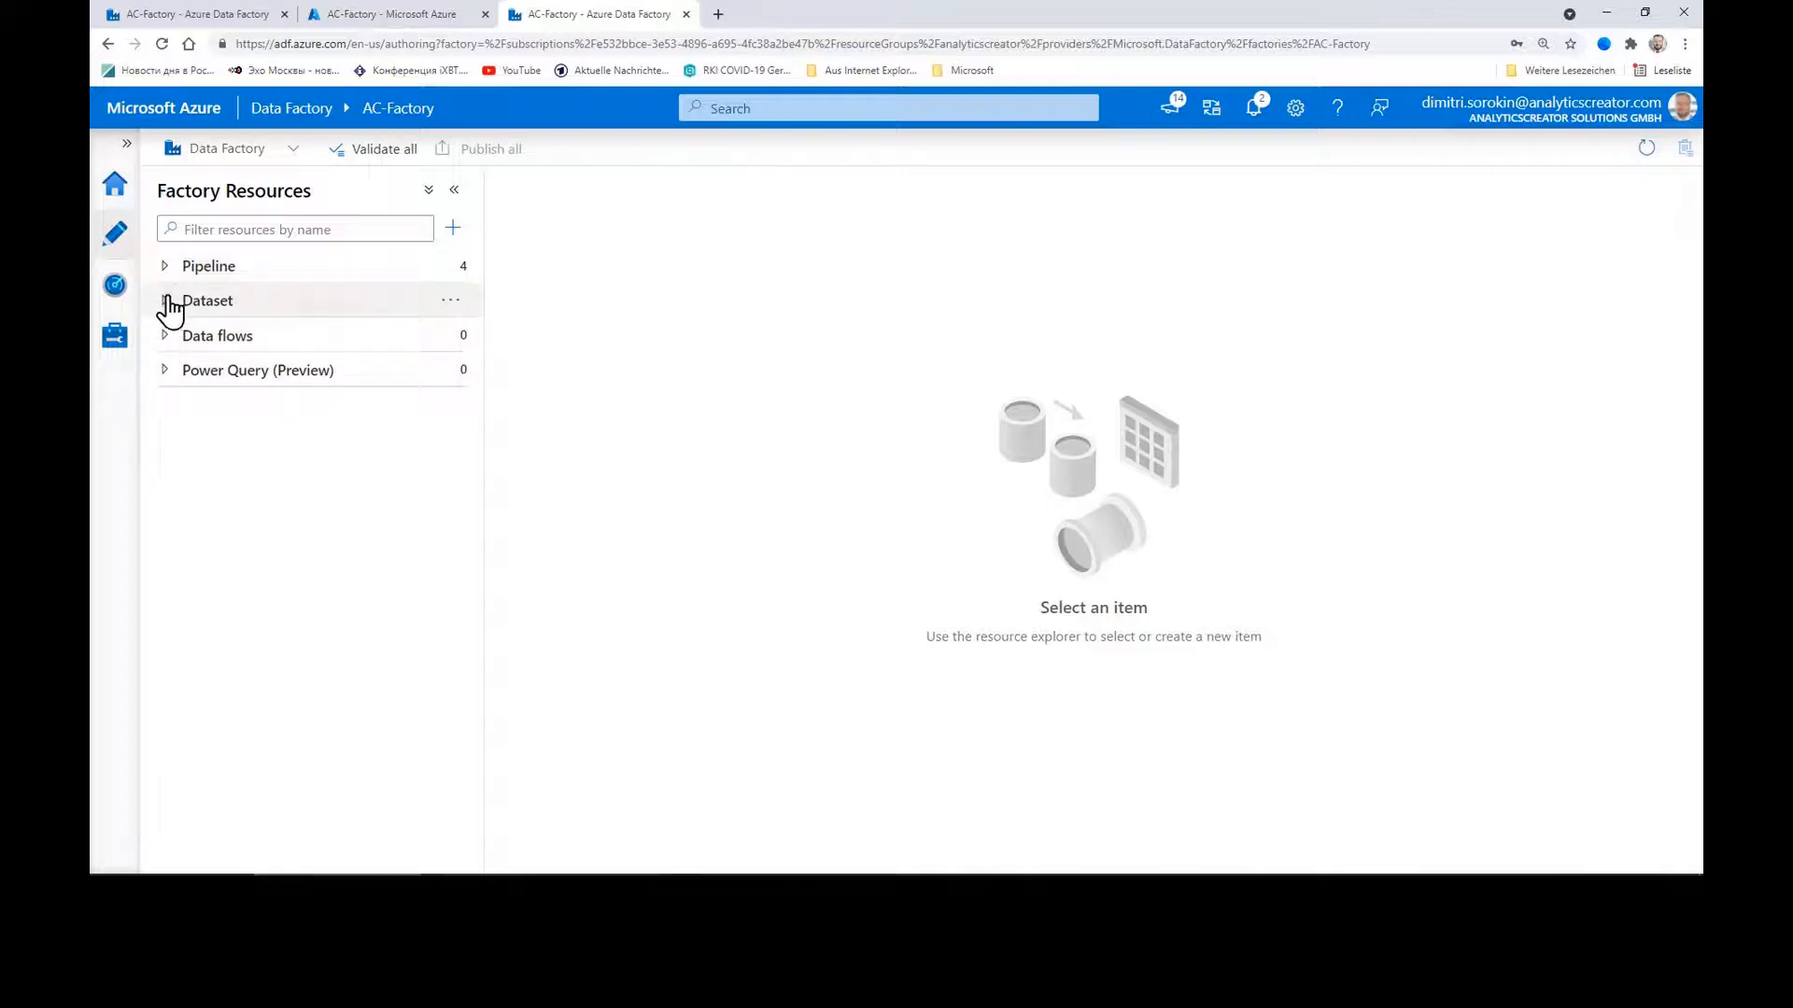
click(169, 304)
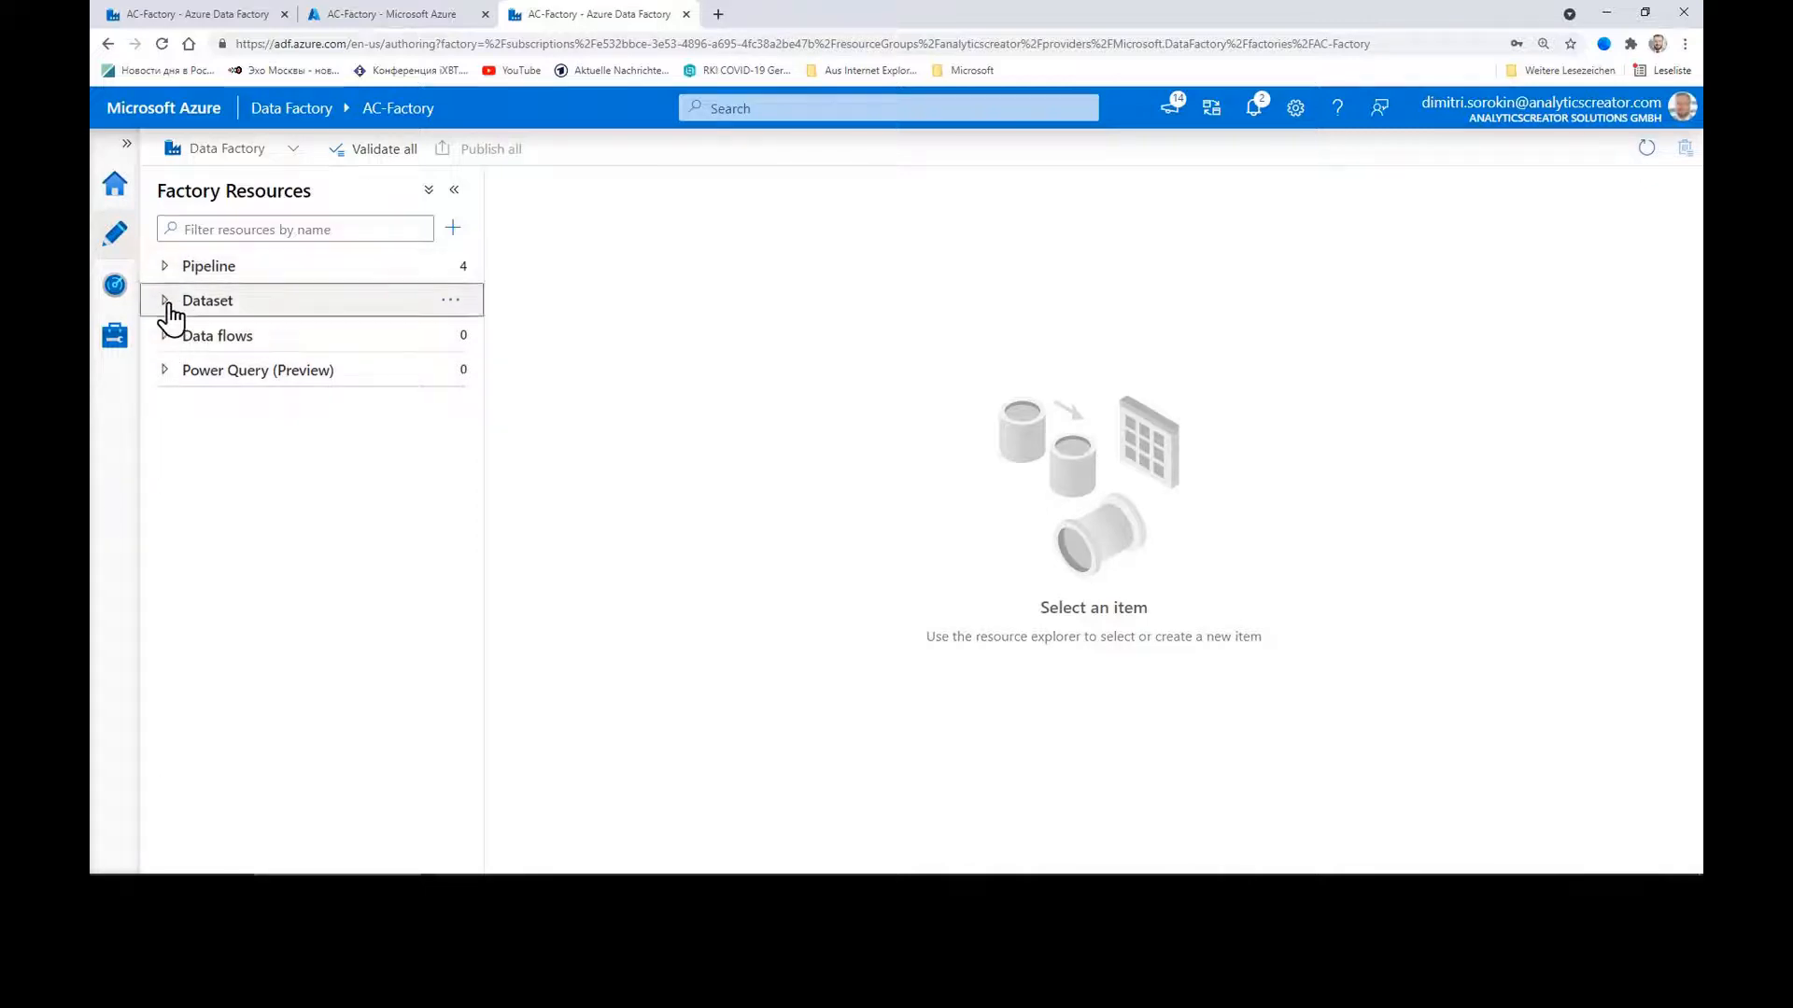
click(167, 301)
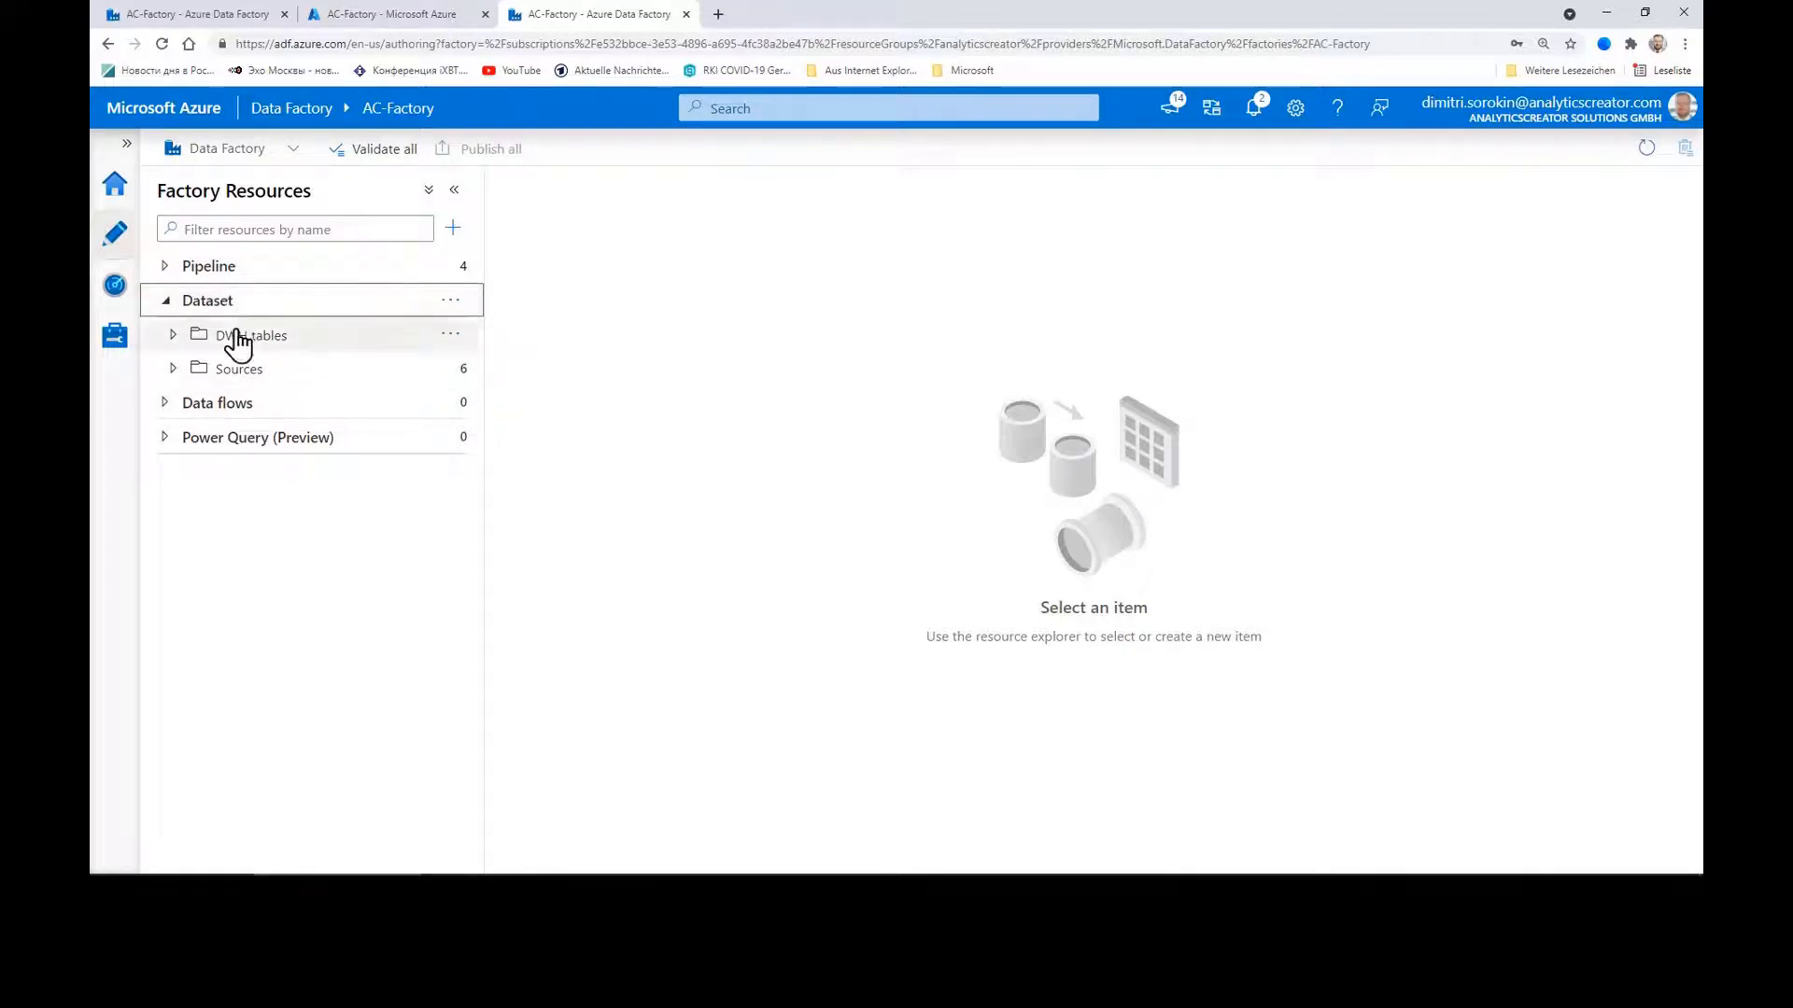
click(173, 369)
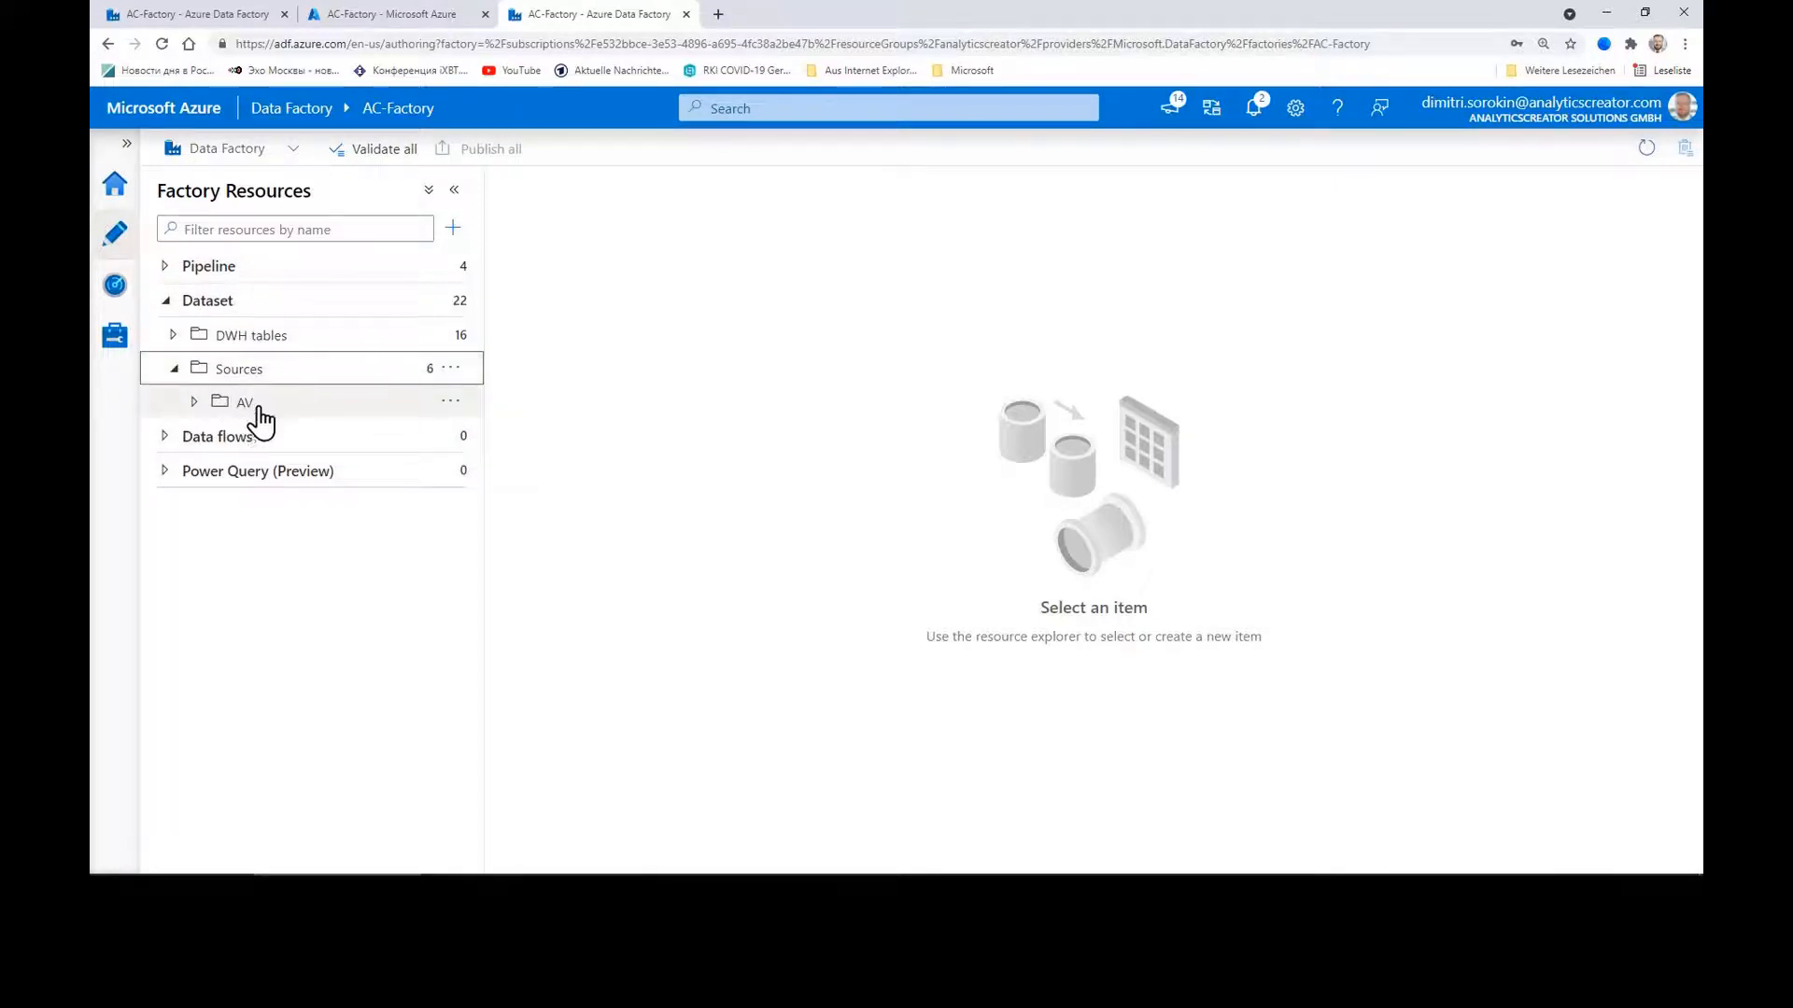
click(195, 402)
drag(483, 437, 703, 437)
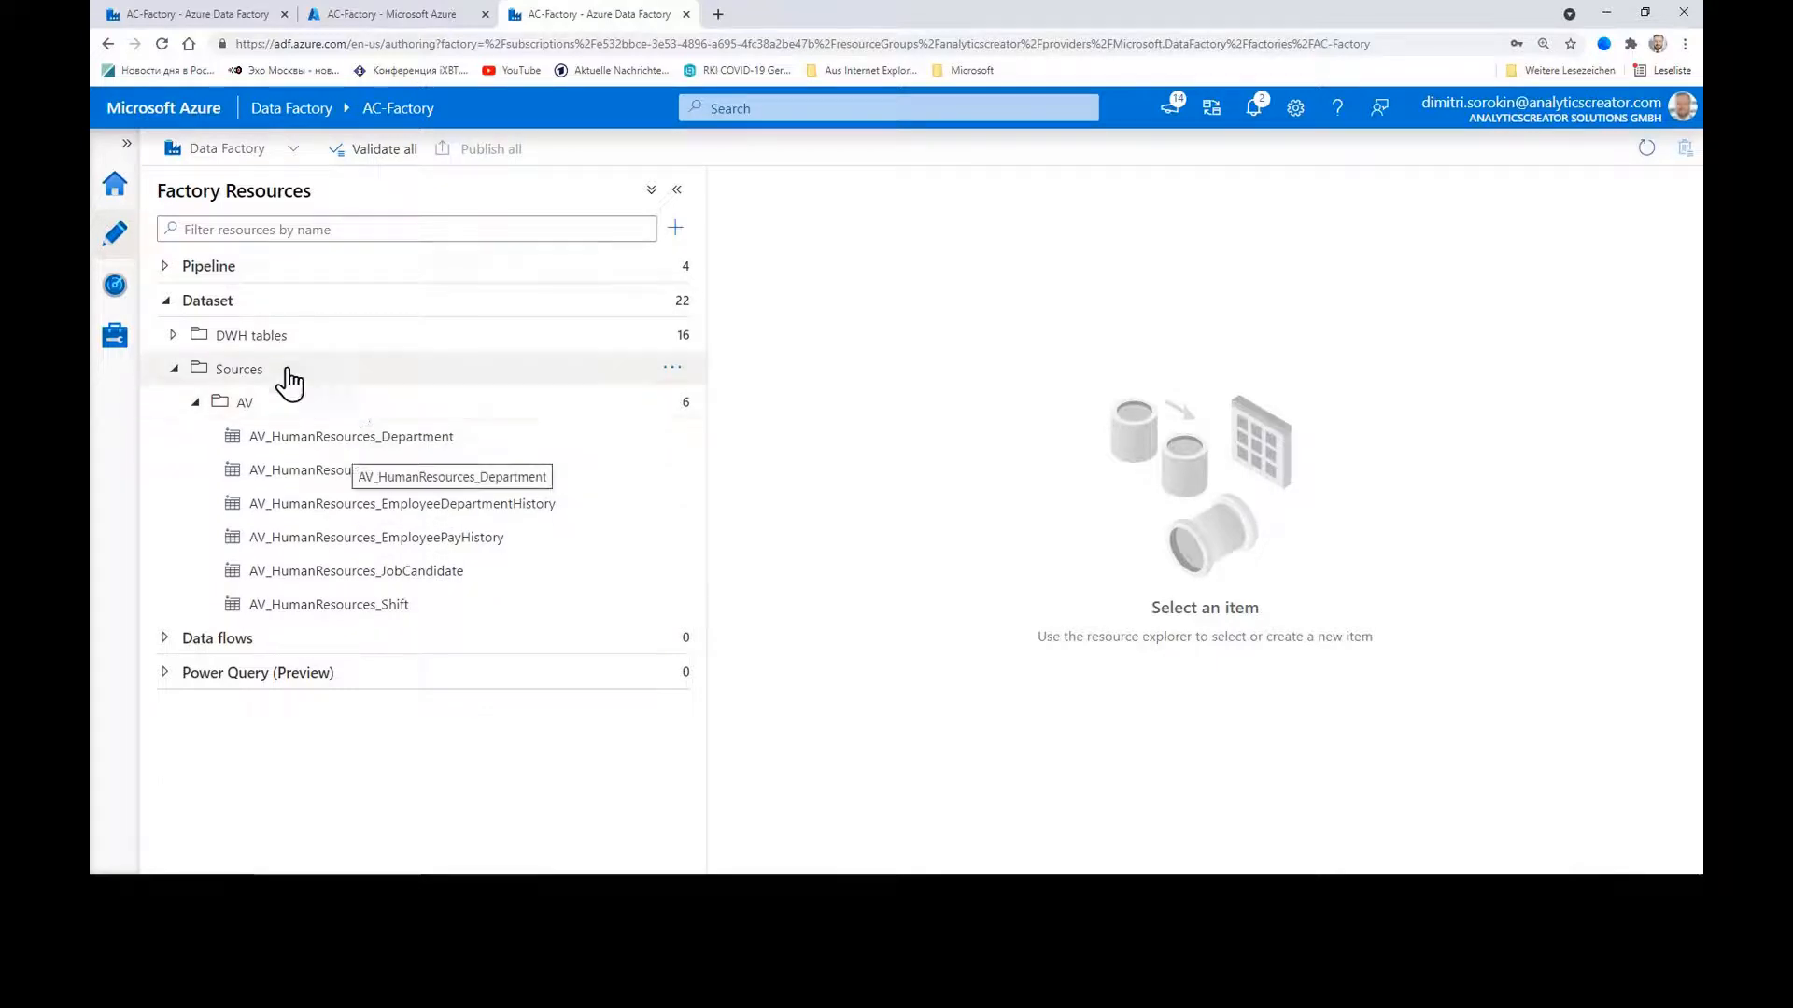
click(175, 336)
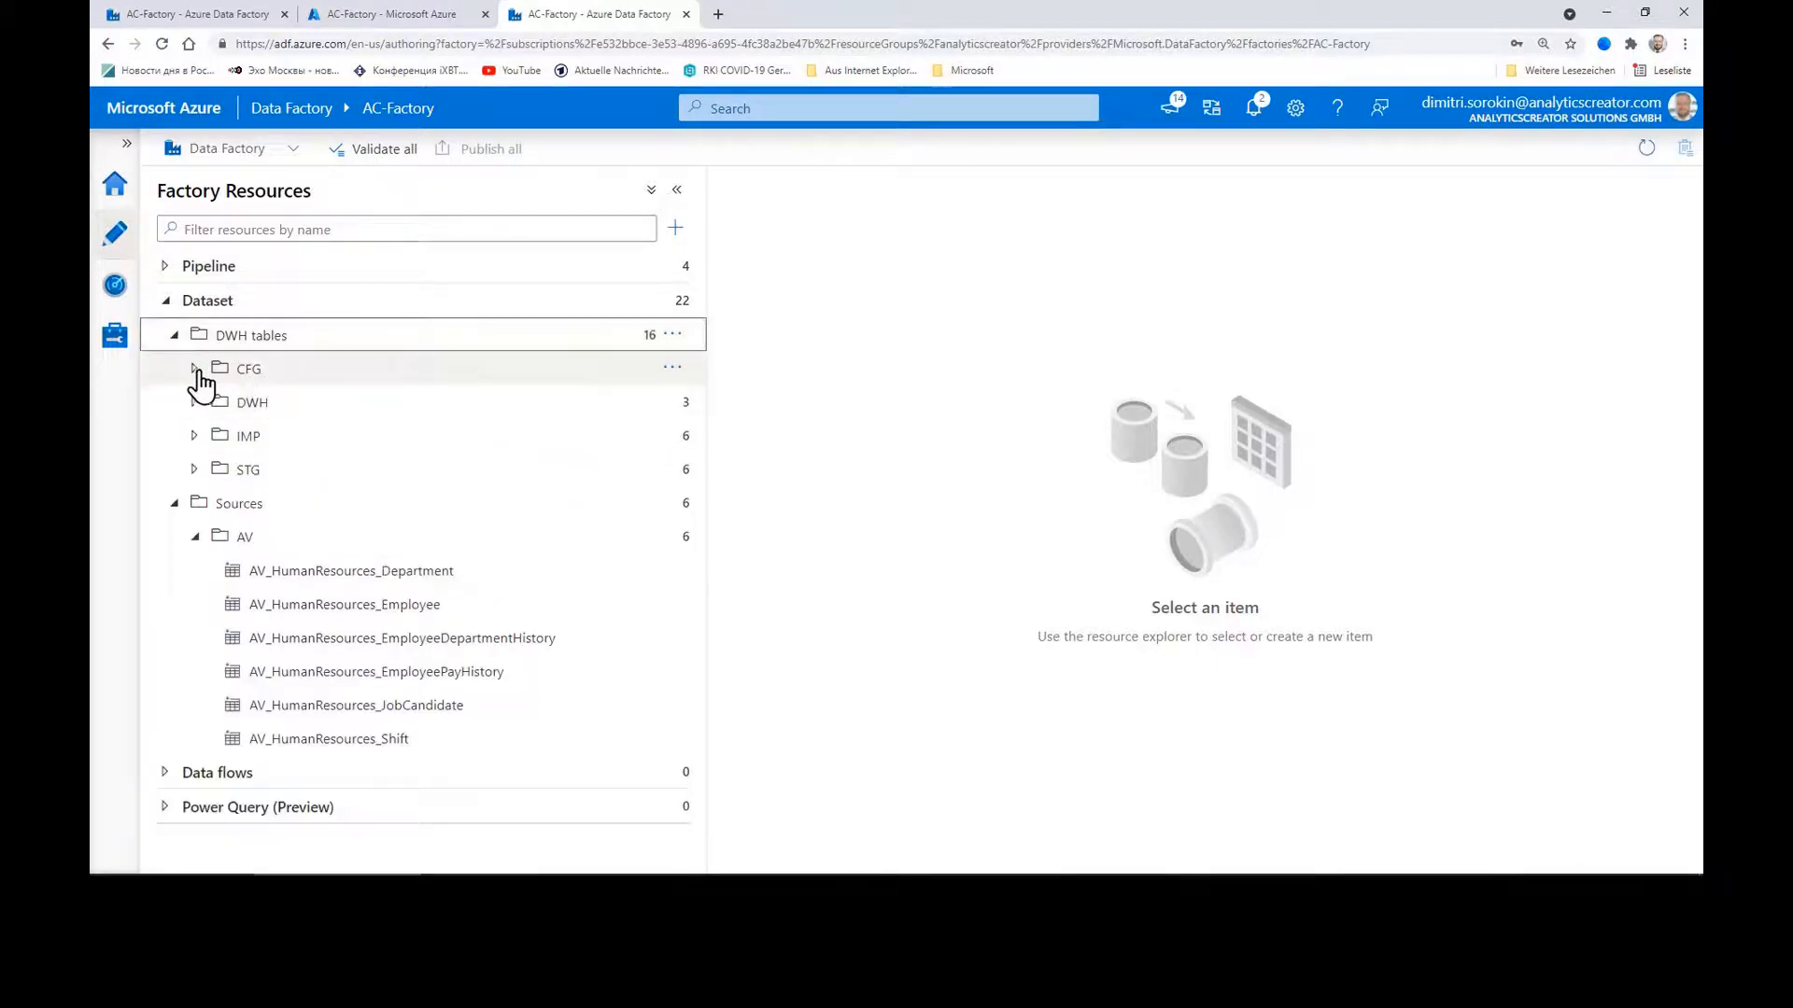
click(195, 369)
click(196, 436)
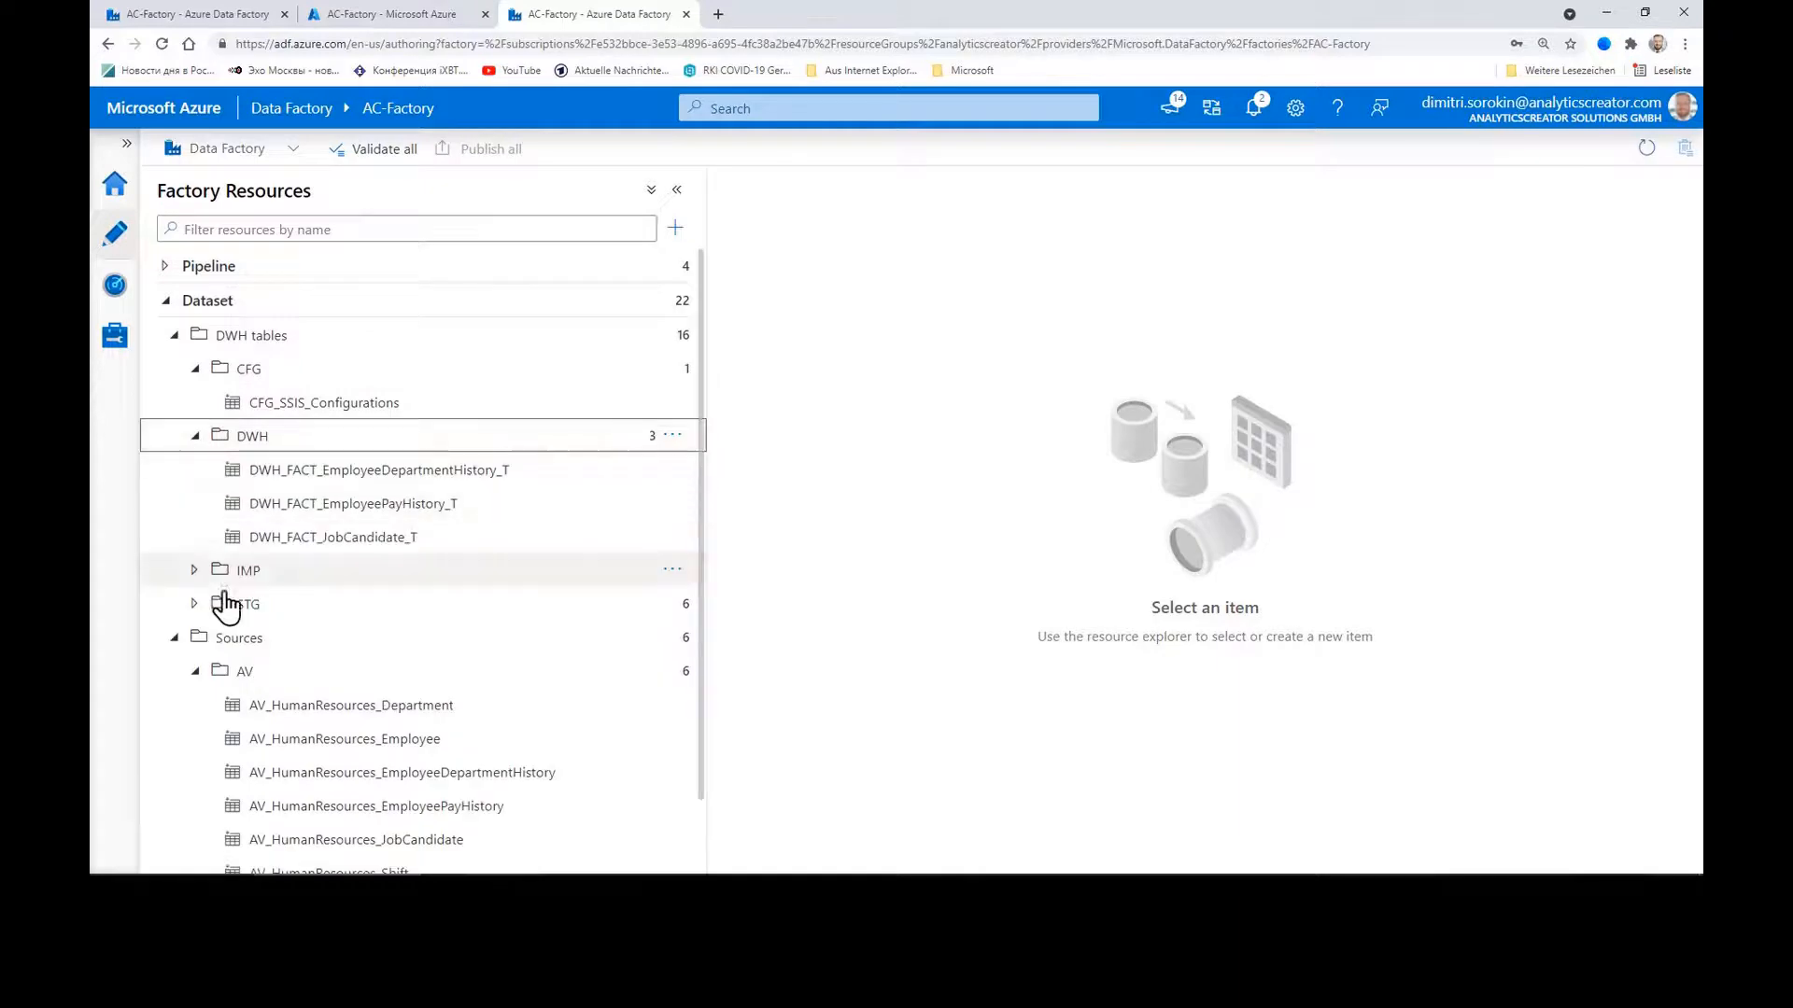
click(194, 576)
scroll(329, 590, down, 3)
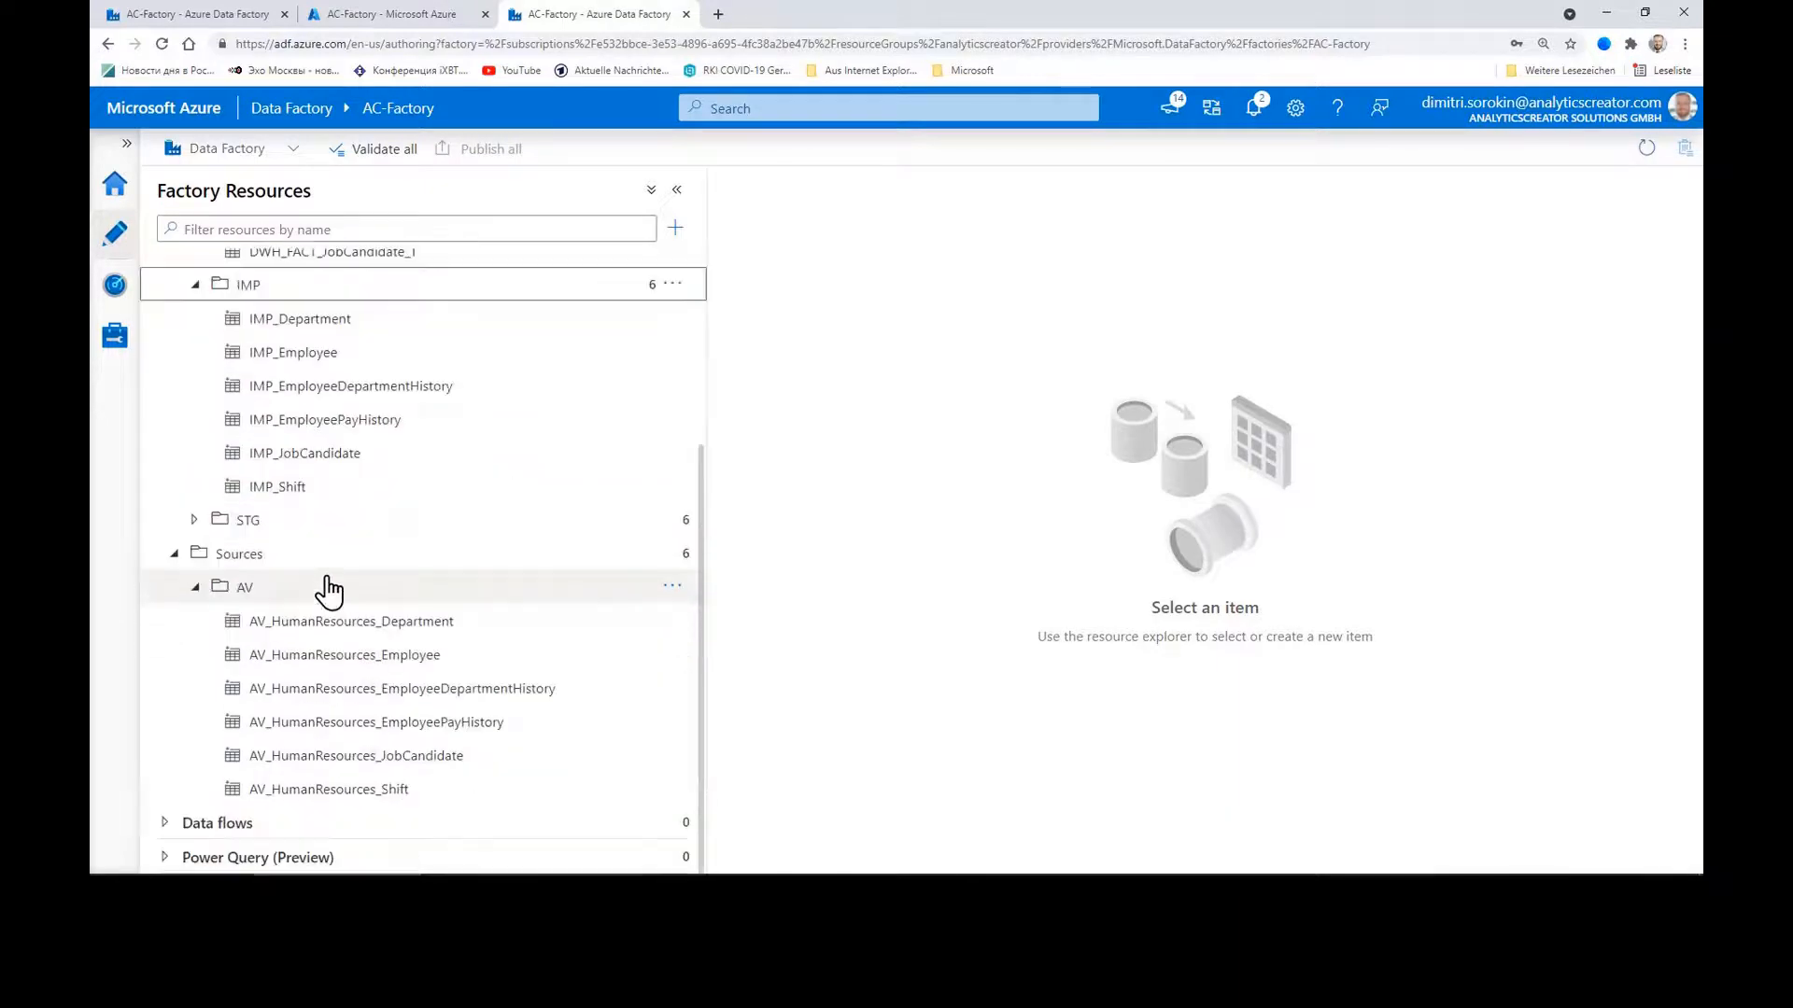
click(195, 520)
scroll(420, 532, down, 1)
scroll(422, 534, up, 5)
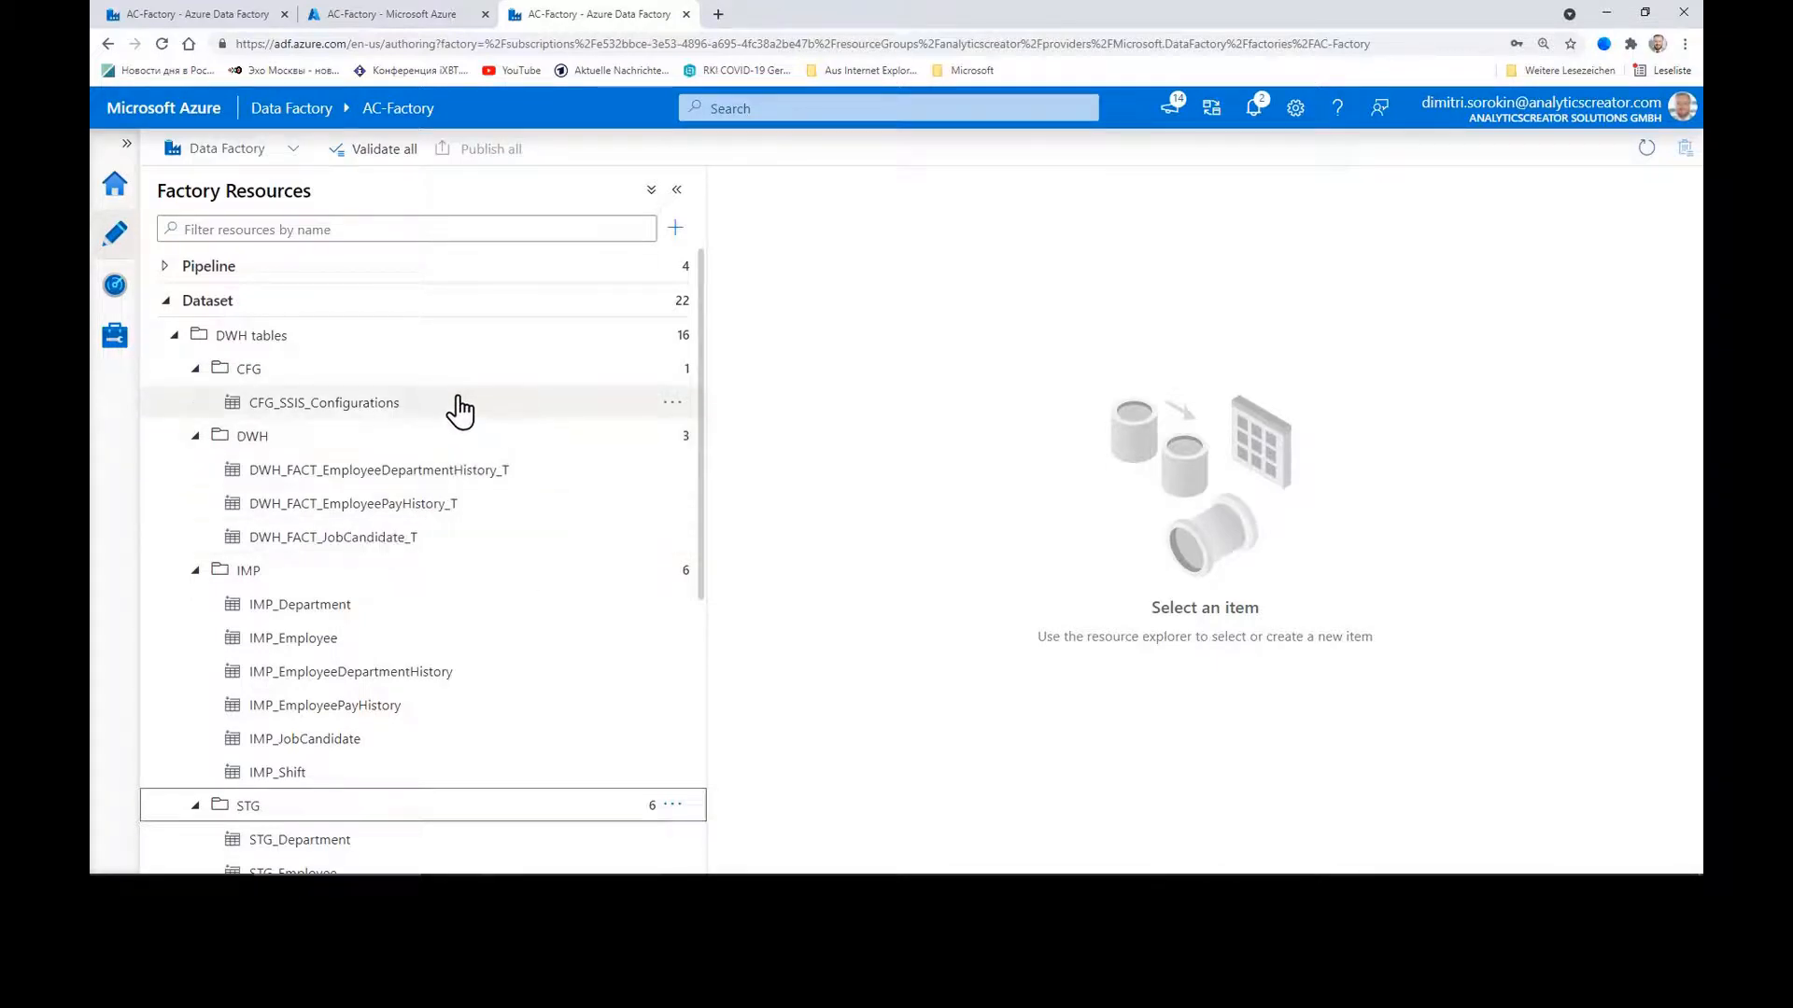
Step: Collapse Dataset and expand Pipeline and its Workflow folder to reveal Workflow_package
click(166, 301)
click(166, 267)
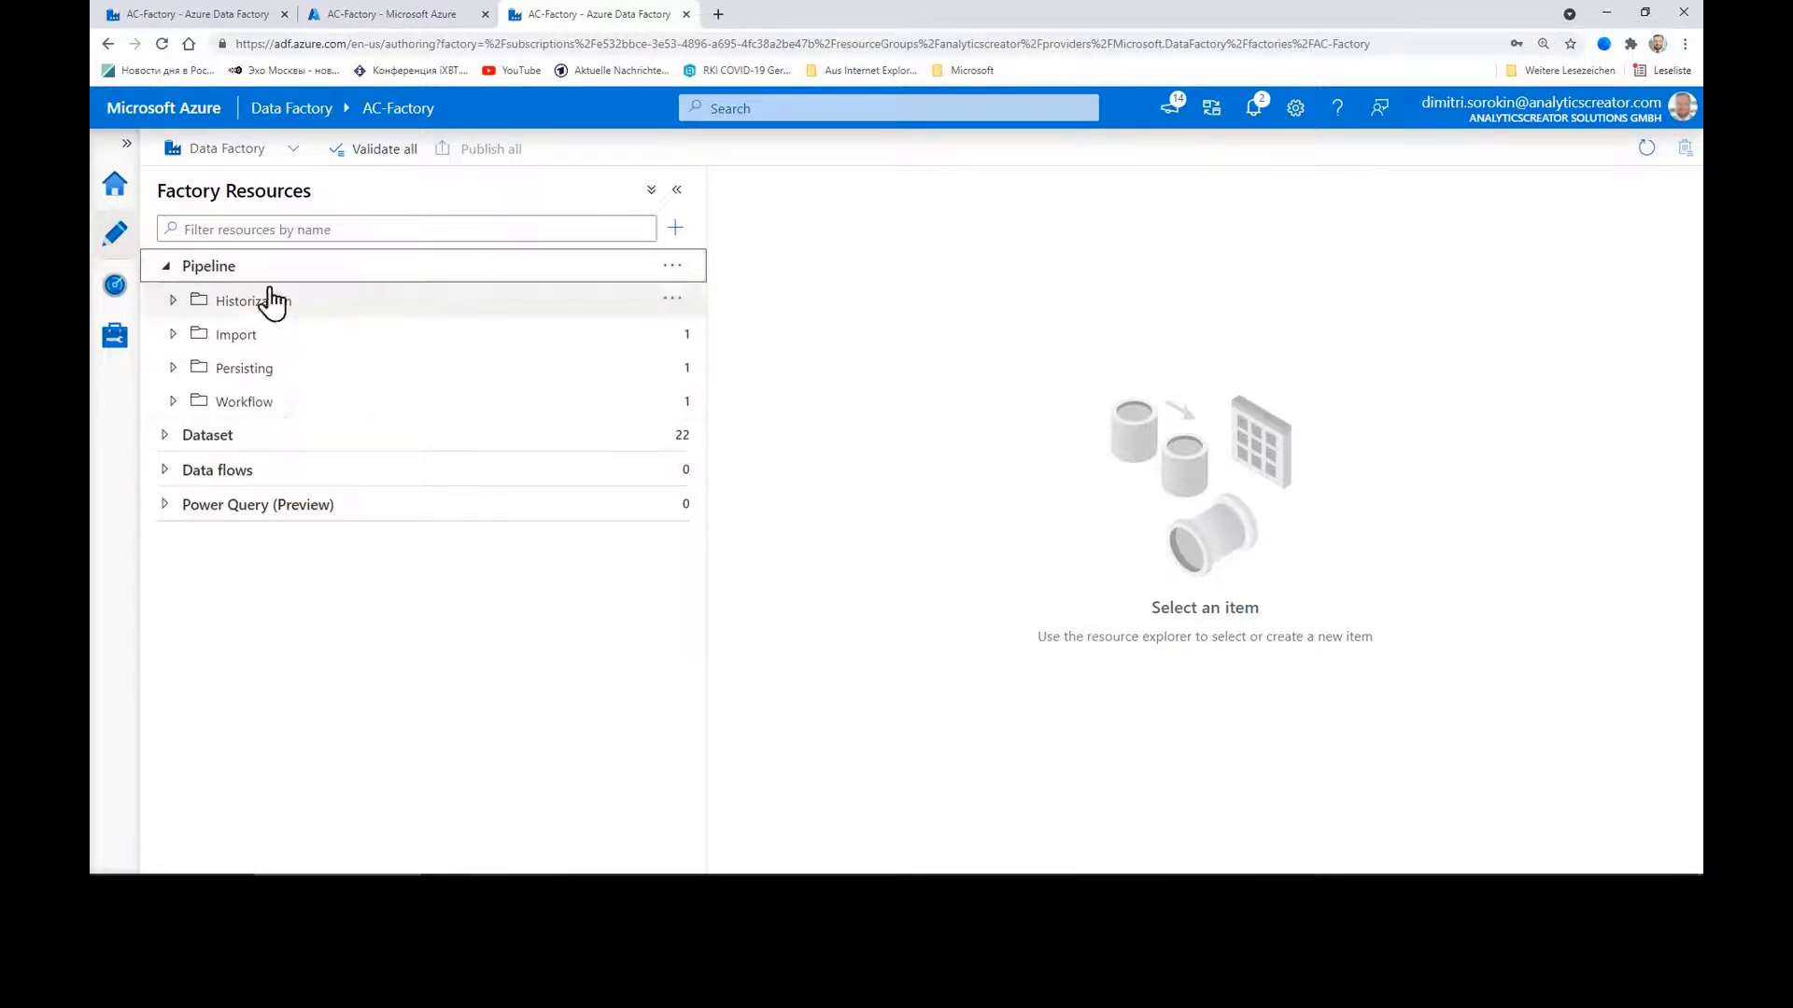
click(175, 403)
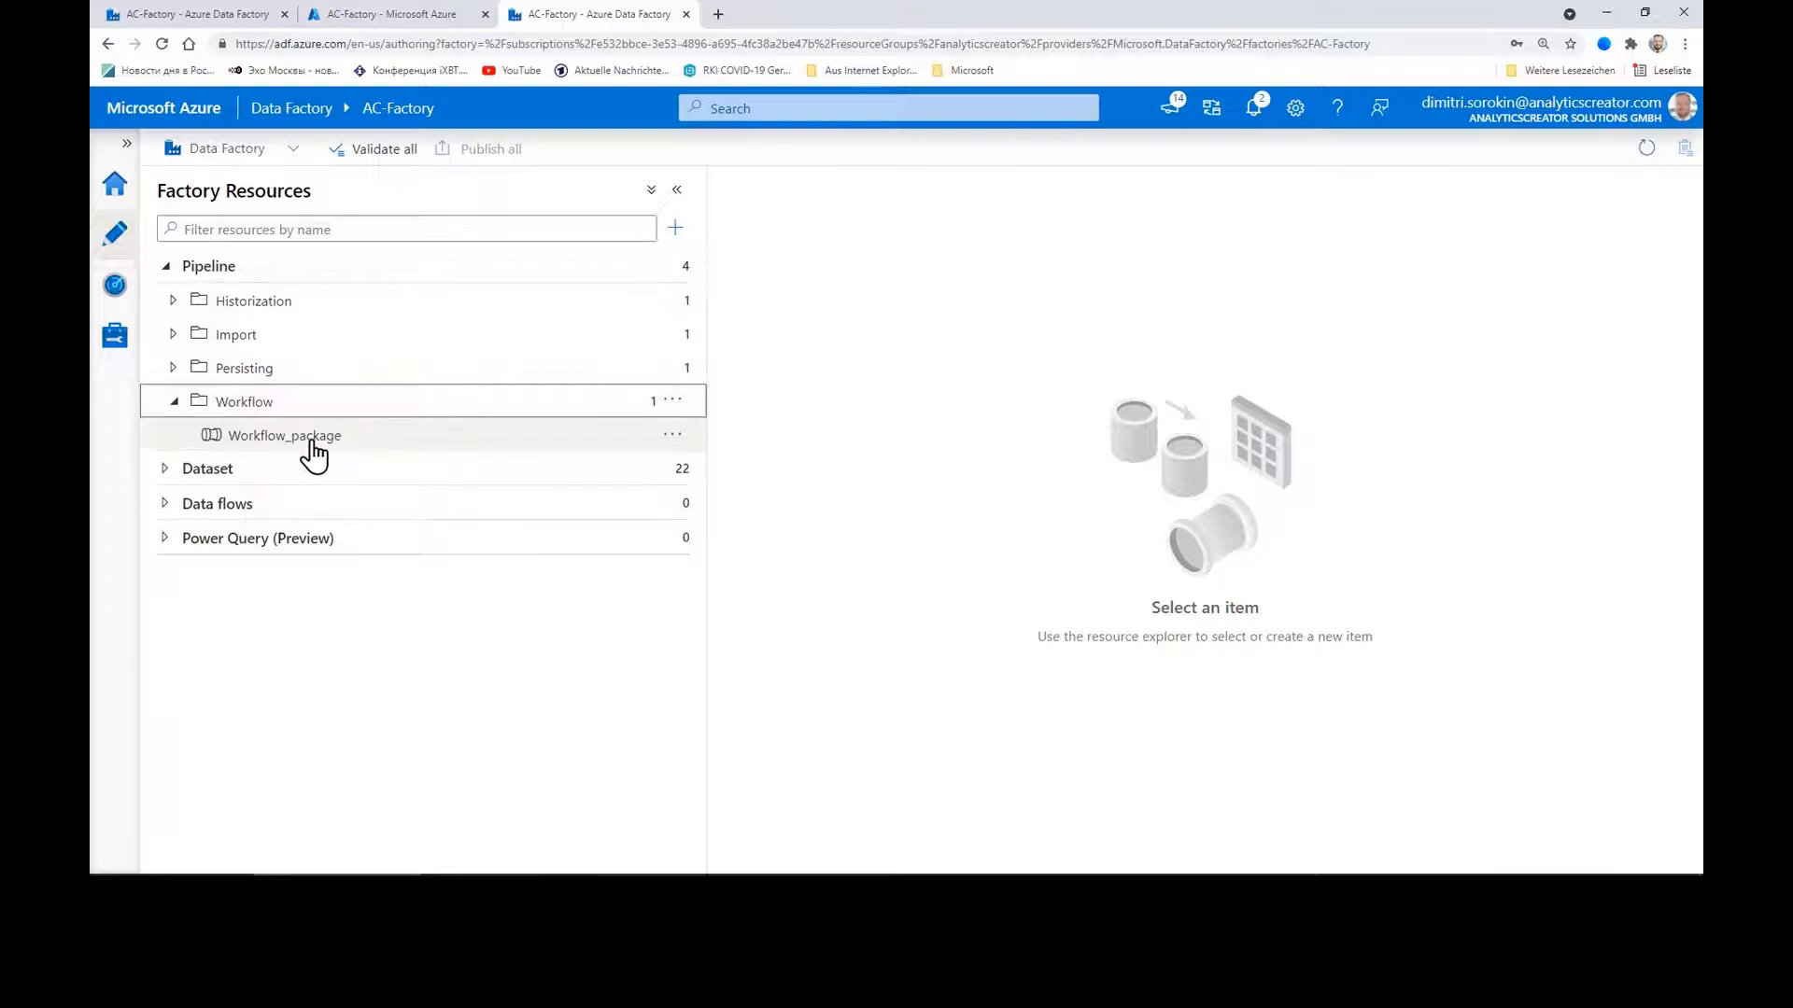
Step: Open Workflow_package and IMP_AV1, inspecting the Import_IMP_Department copy activity's properties
click(316, 443)
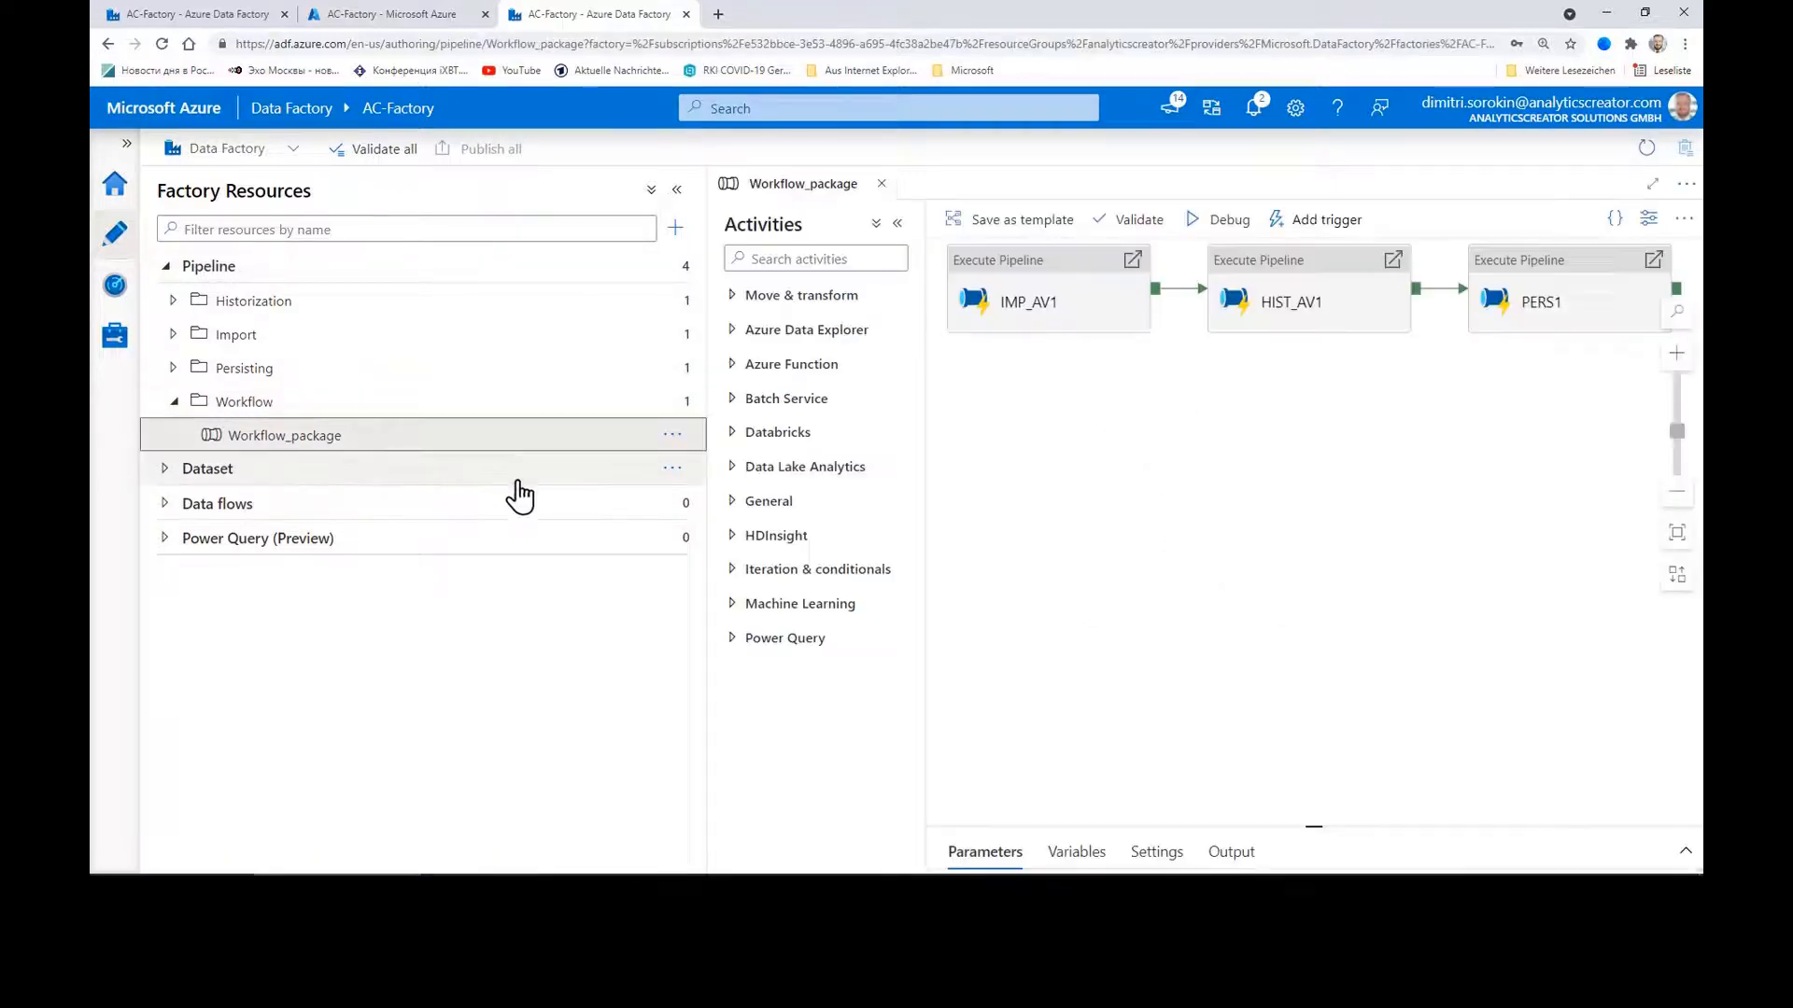
drag(709, 458, 561, 467)
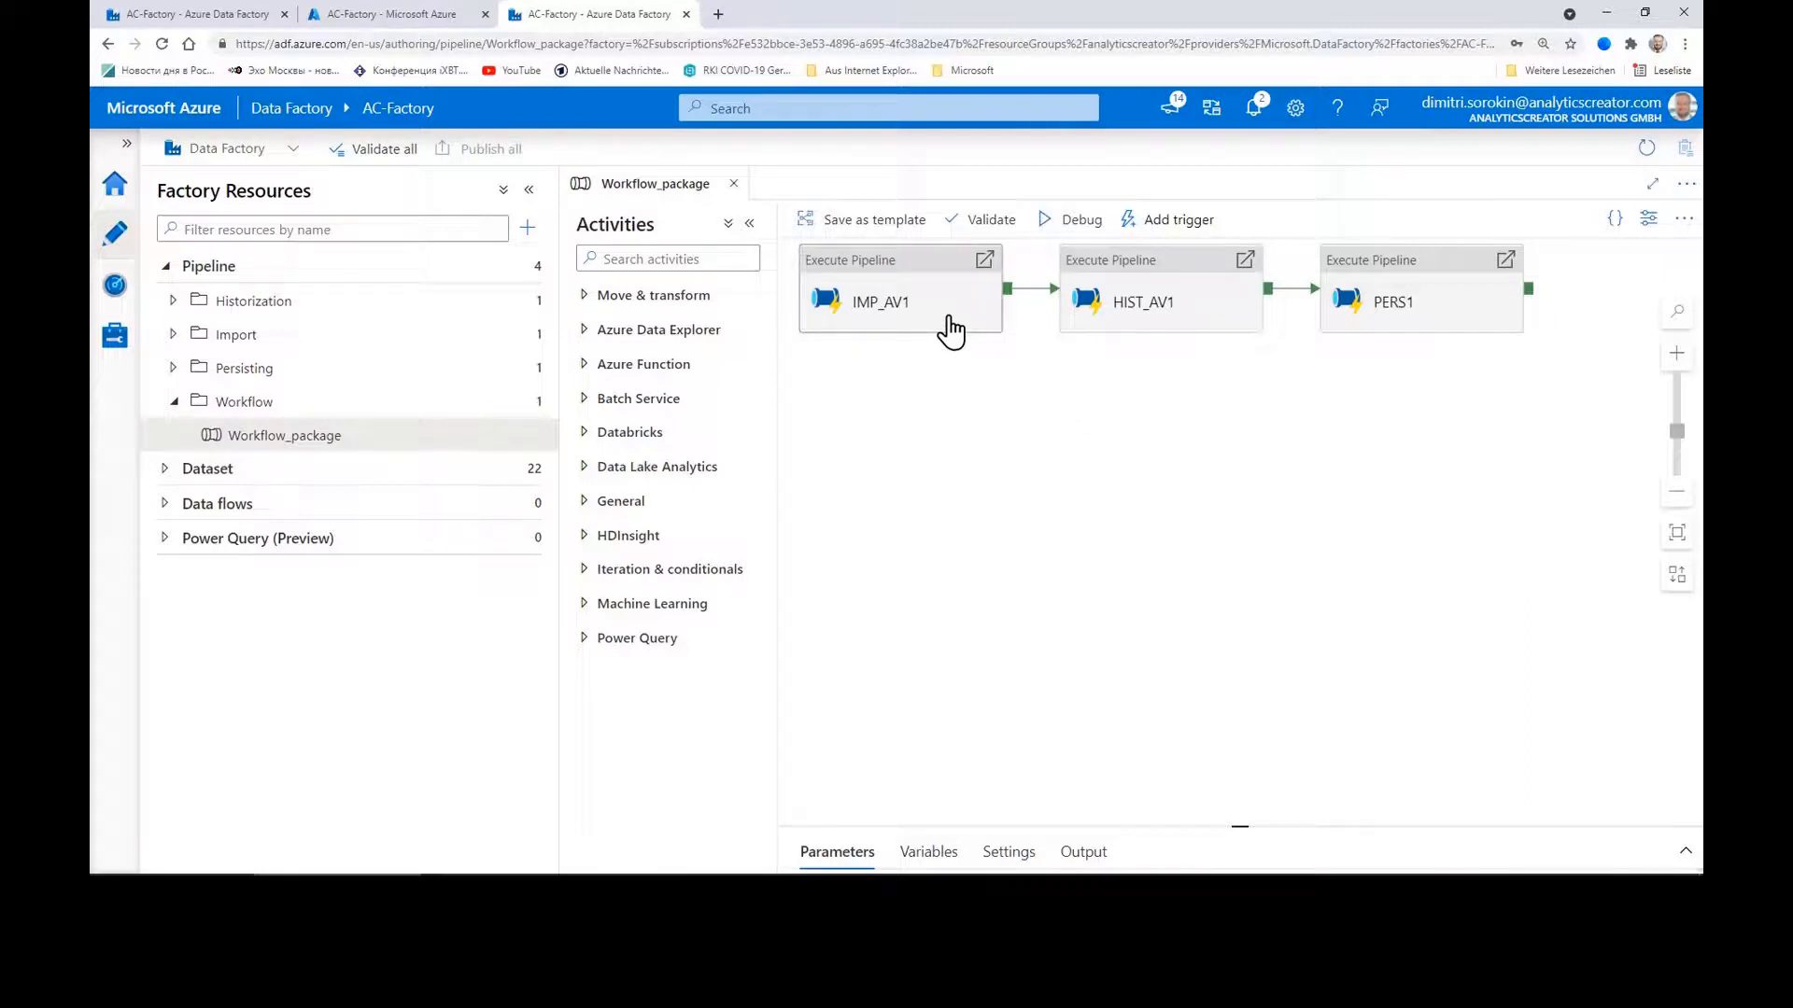
click(175, 338)
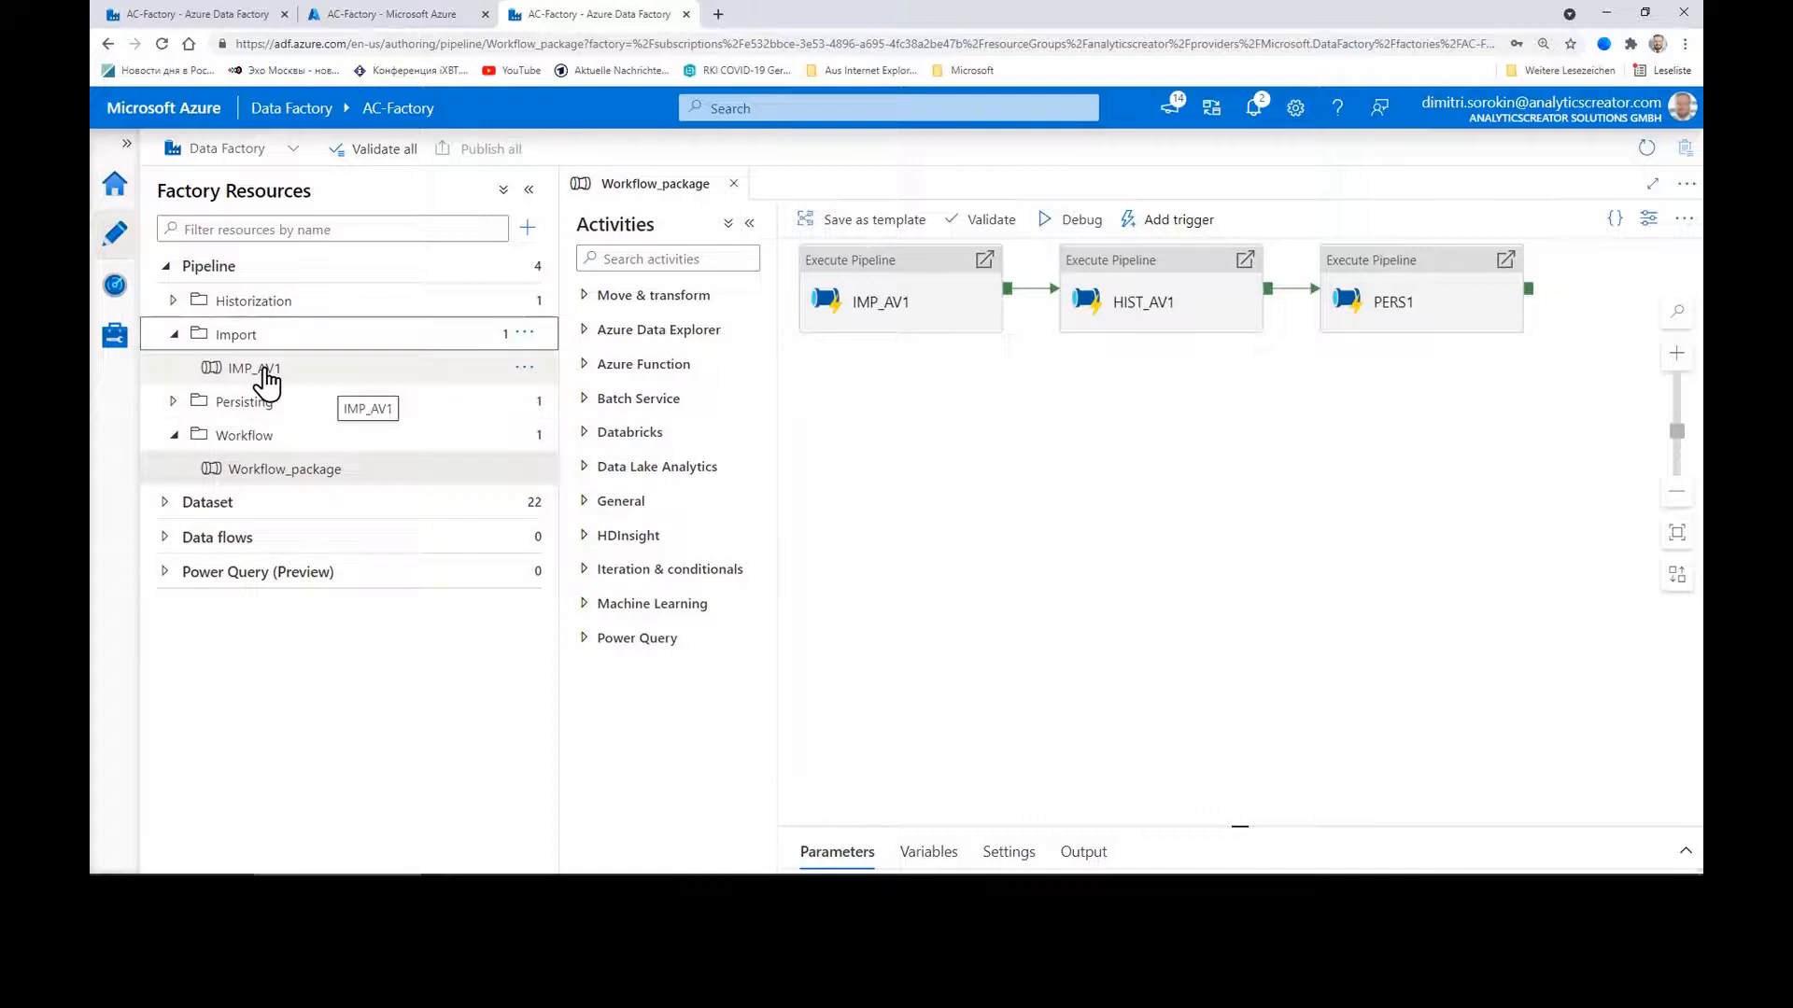
click(266, 373)
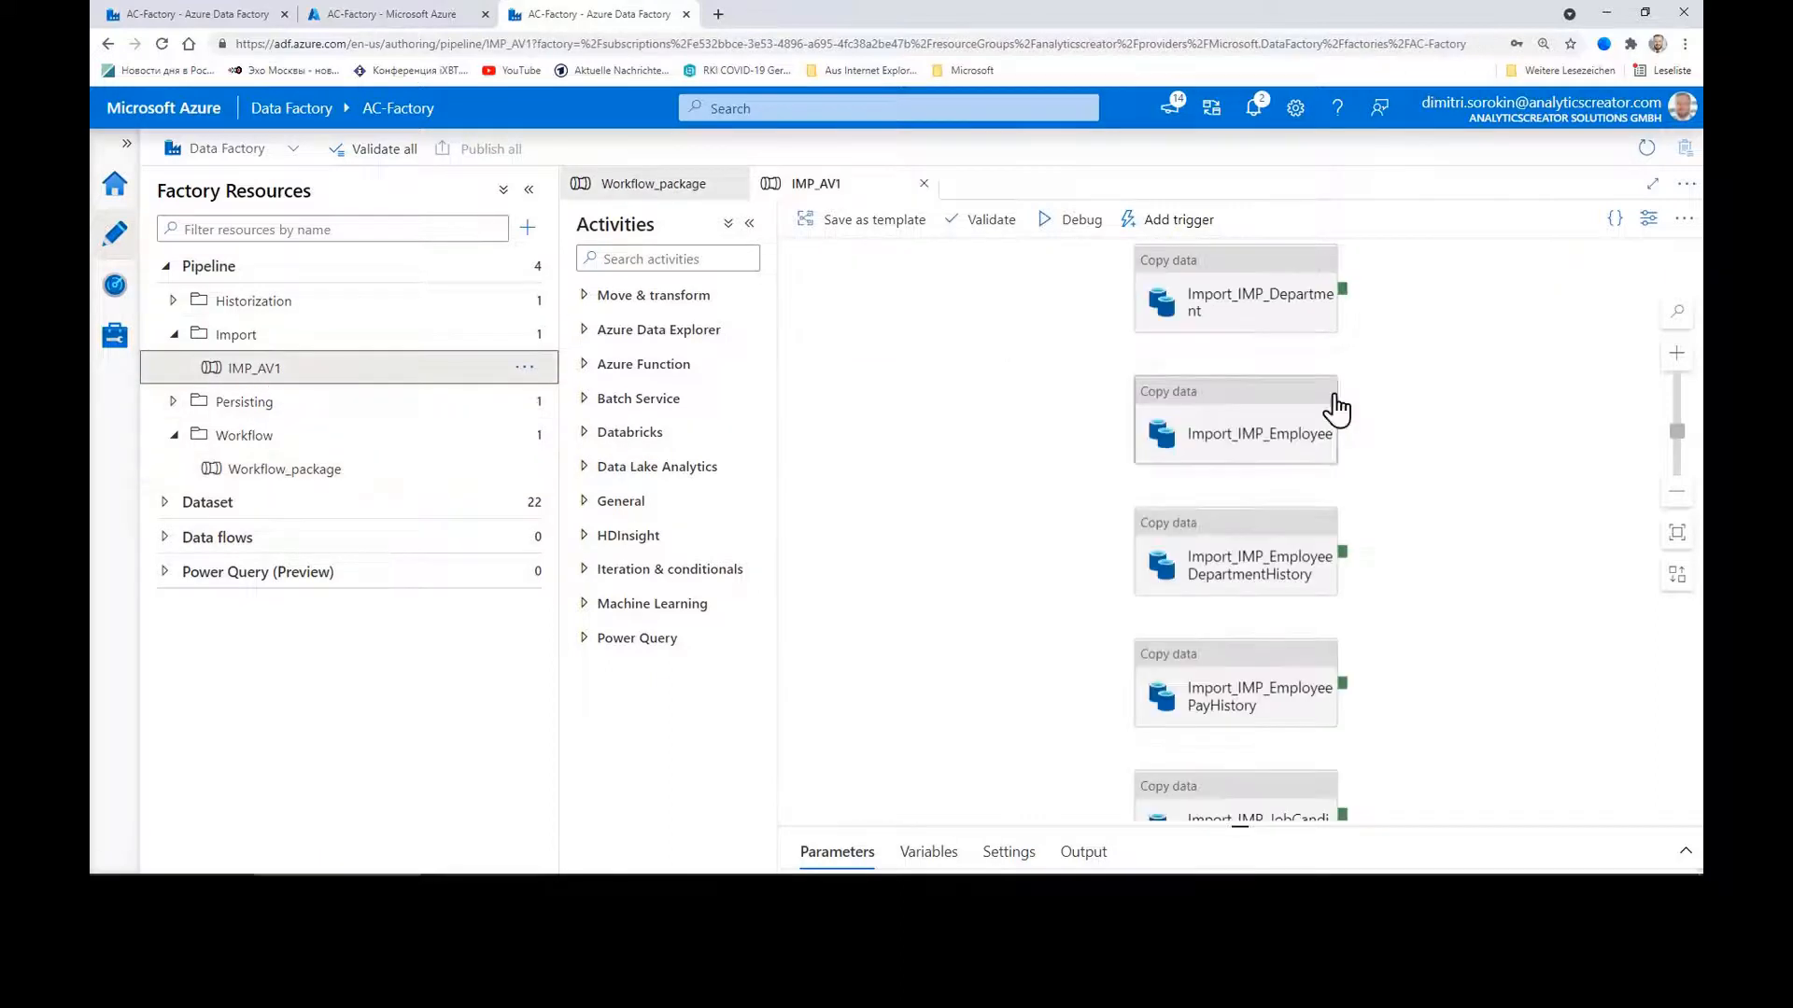
scroll(1251, 565, down, 3)
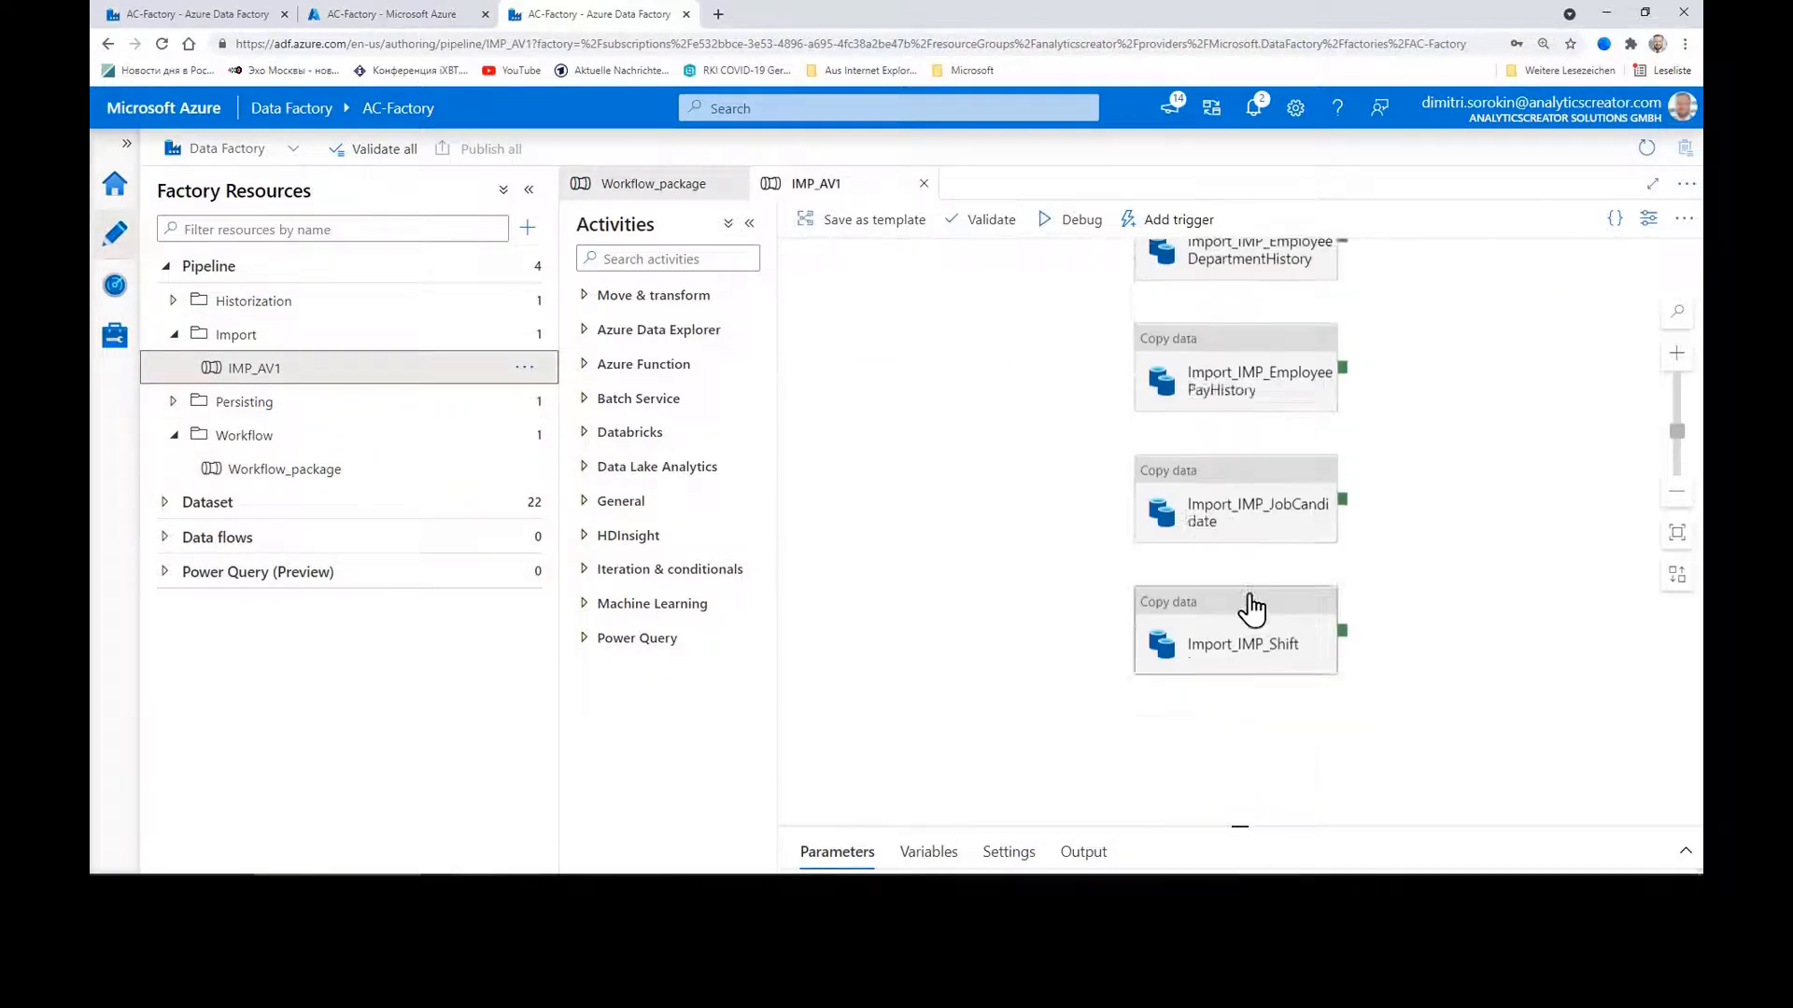
scroll(1252, 607, up, 5)
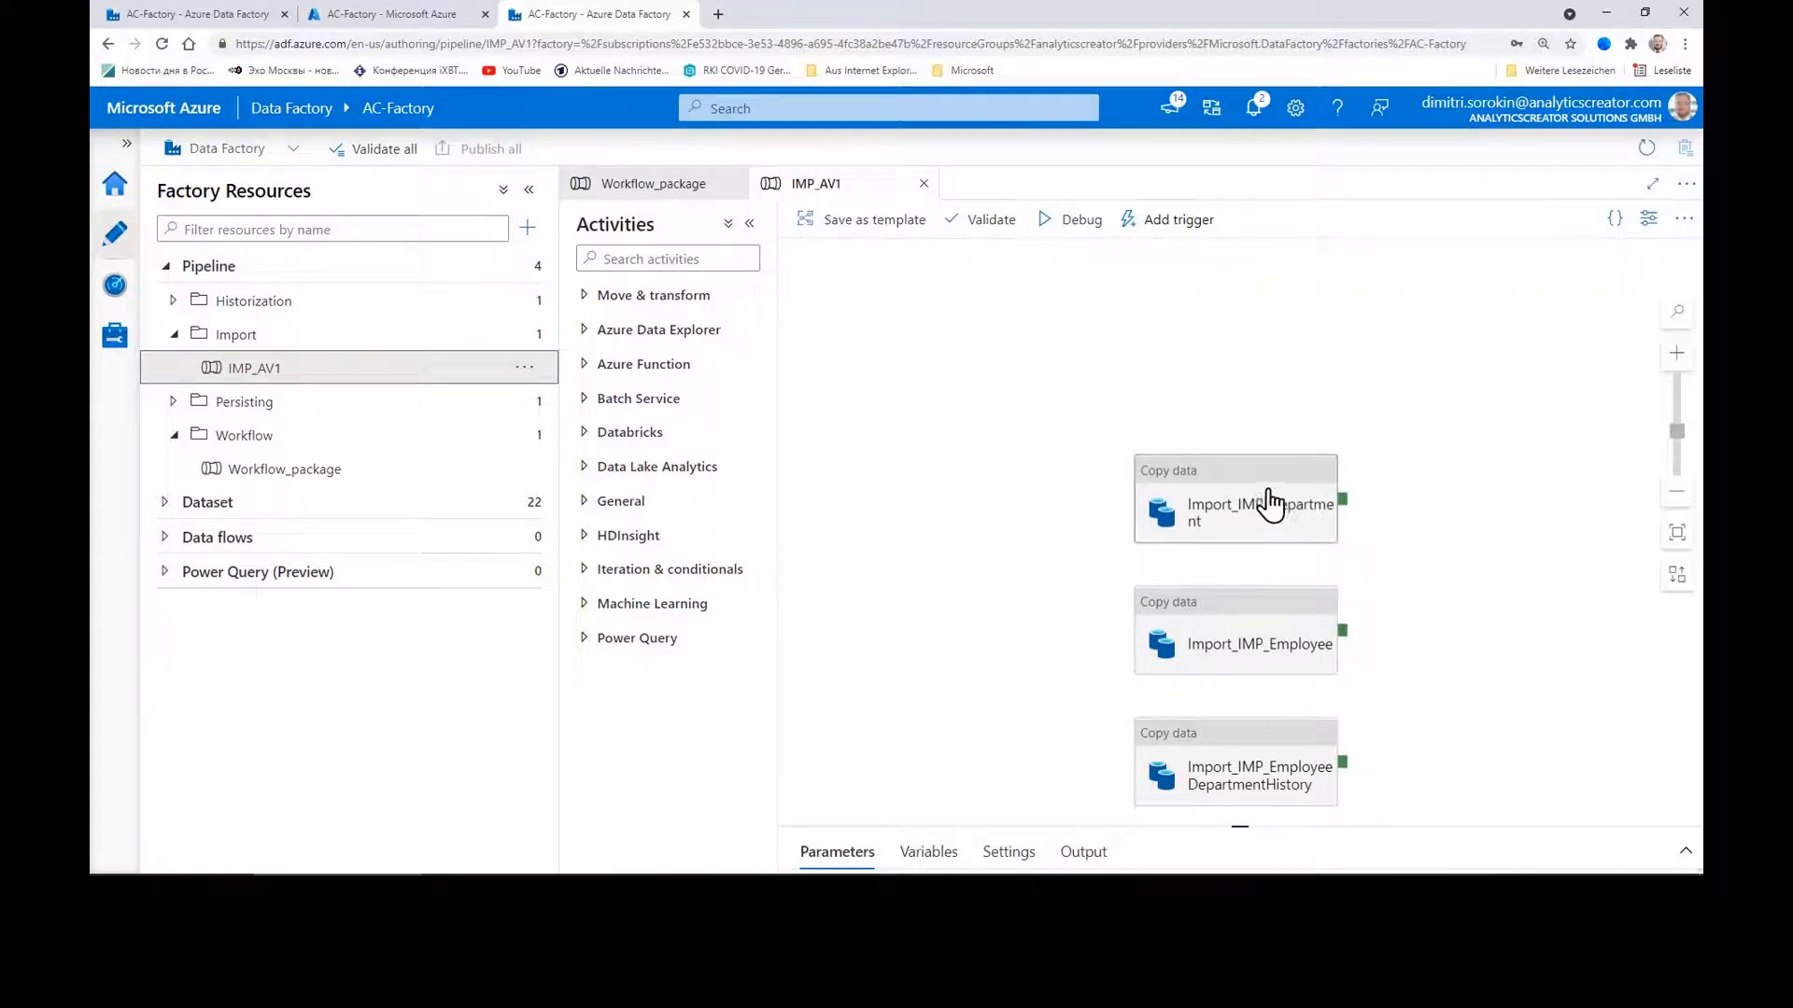
click(1270, 506)
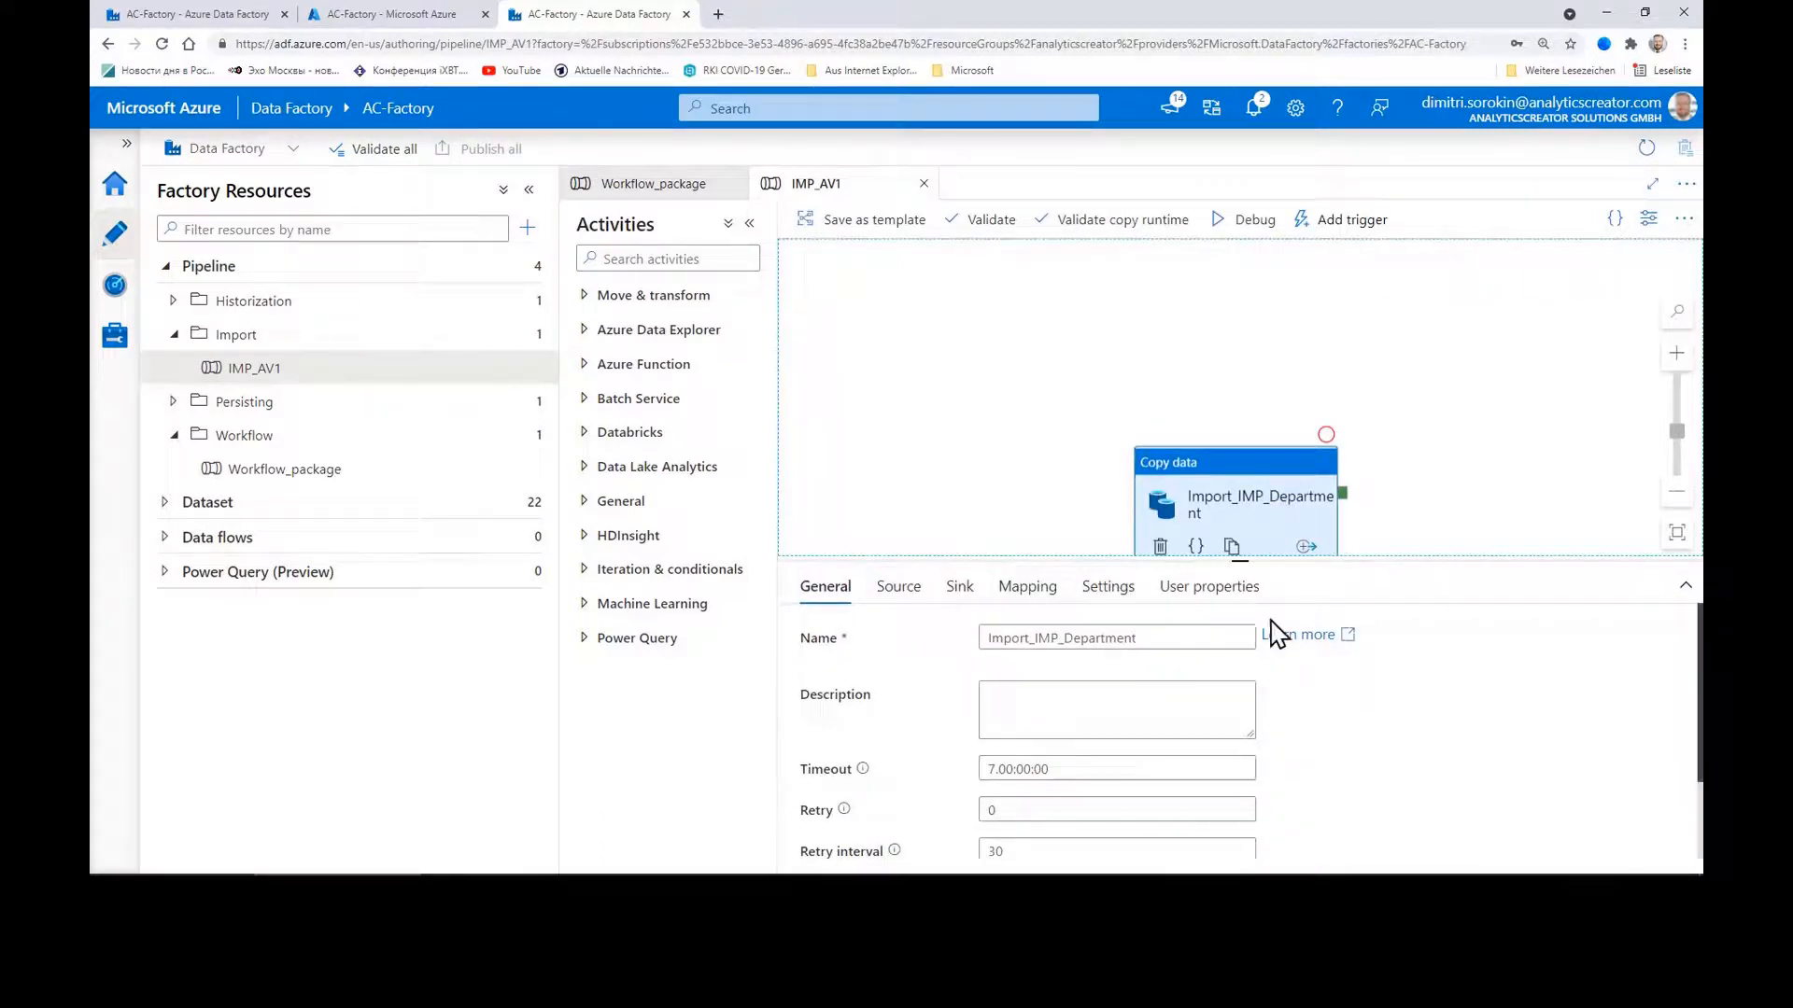
scroll(1302, 645, down, 1)
scroll(1318, 647, up, 1)
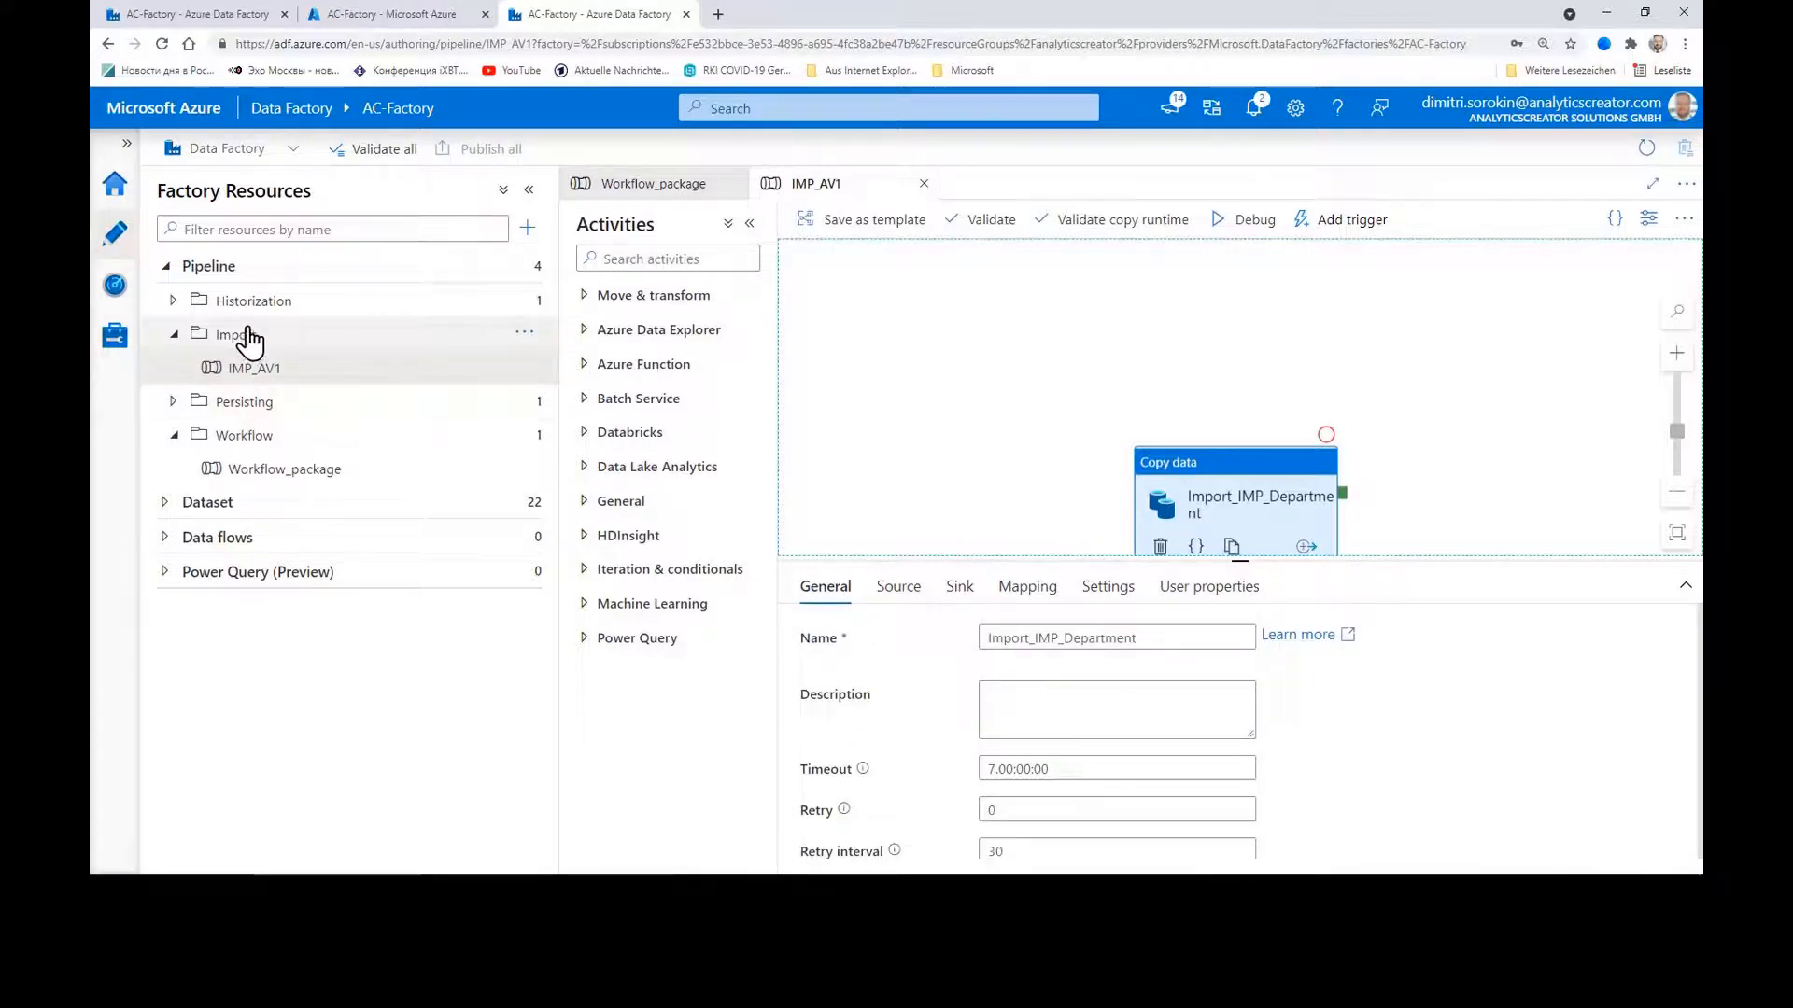
Step: Open the HIST_AV1 and PERS1 pipelines, then return to Workflow_package
click(261, 301)
click(322, 340)
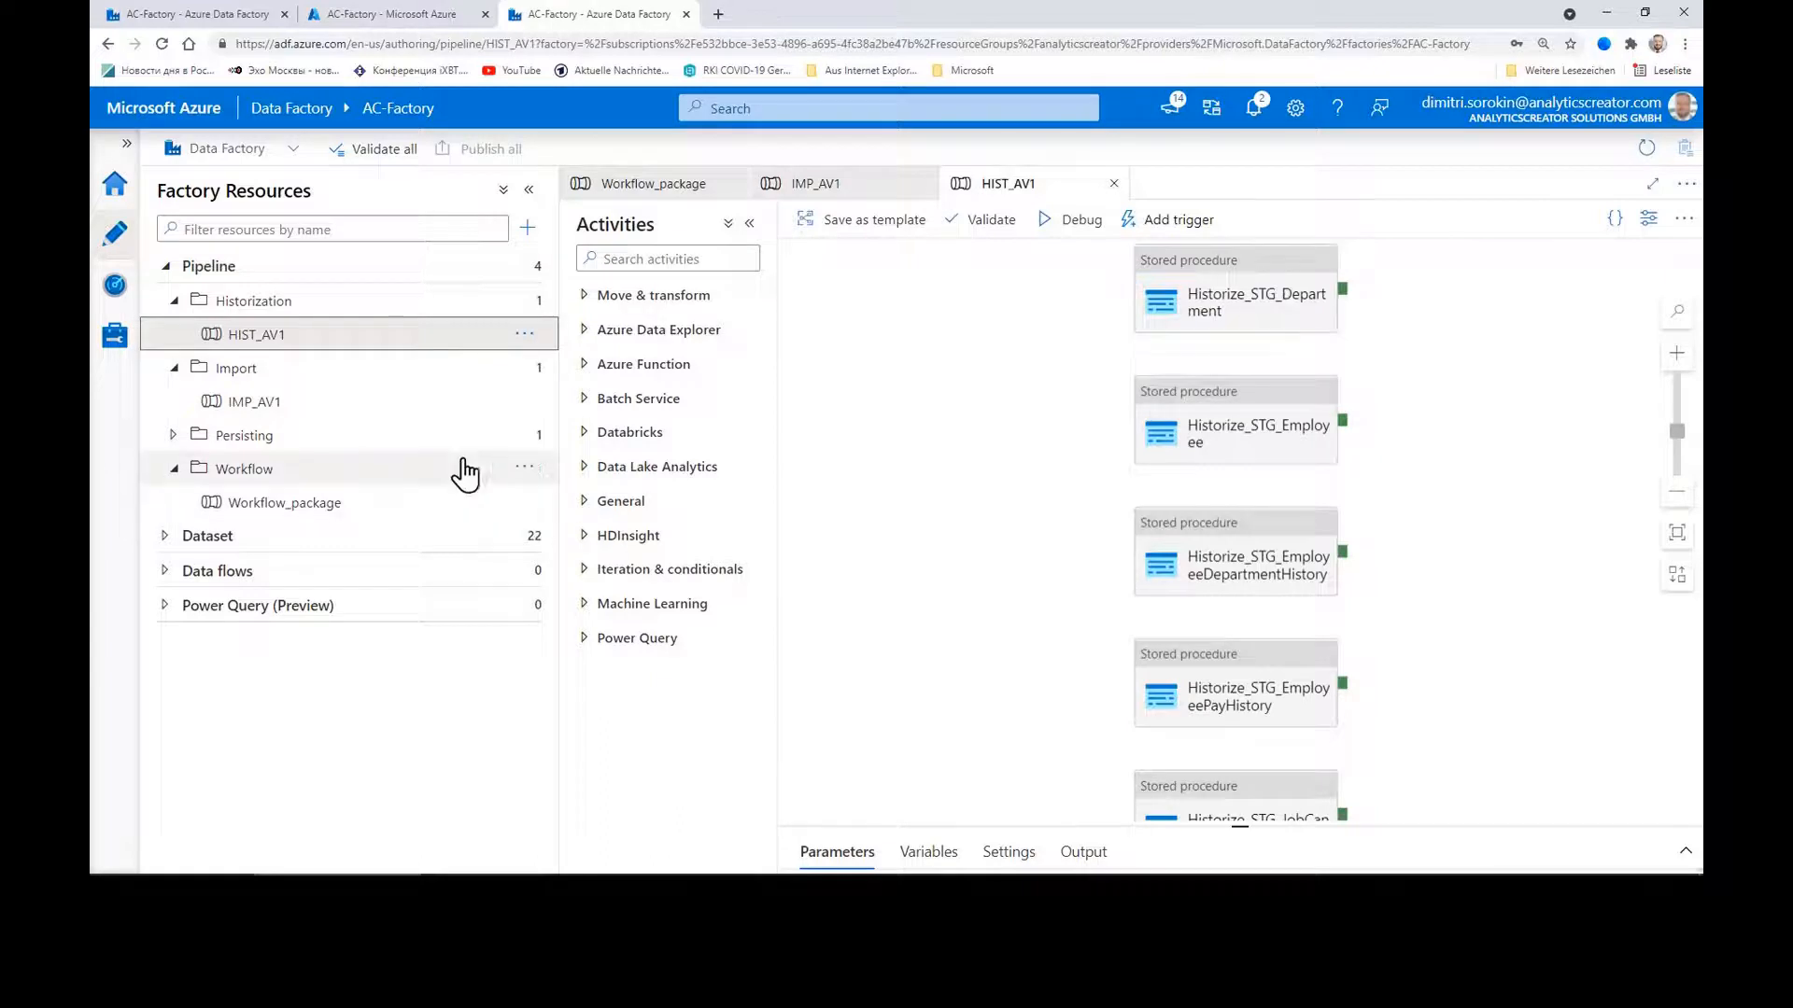
click(257, 435)
click(252, 469)
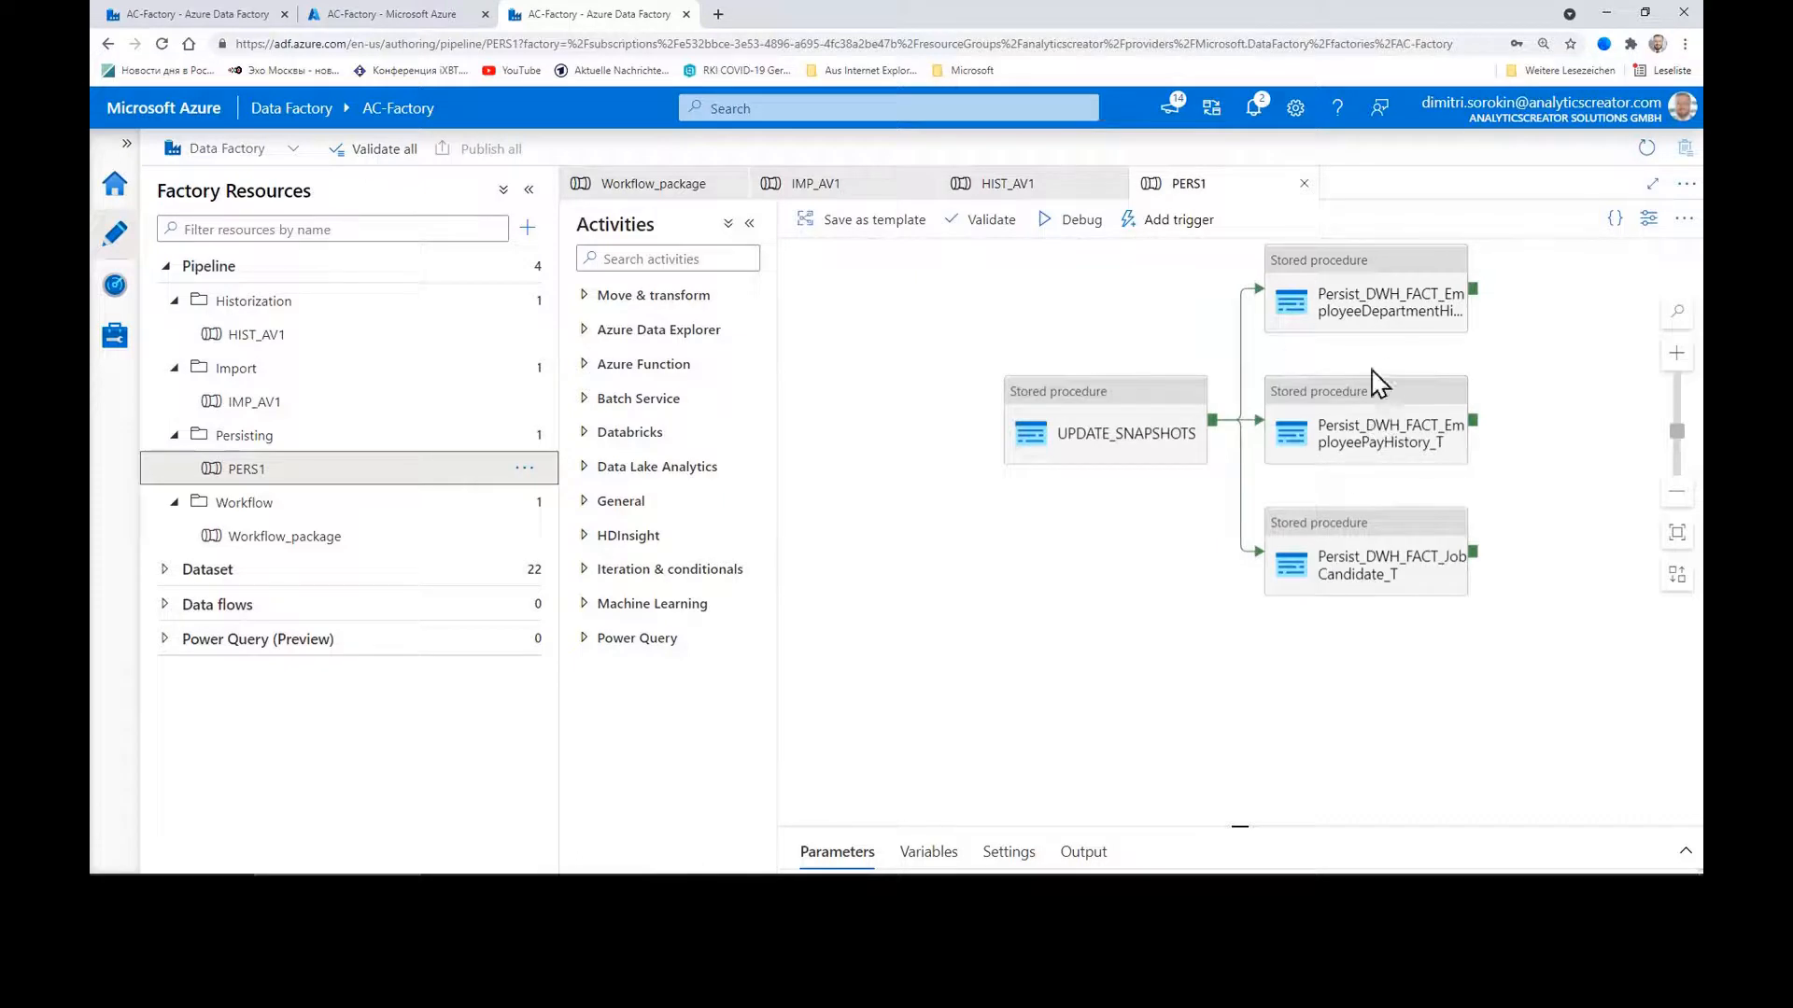
click(277, 539)
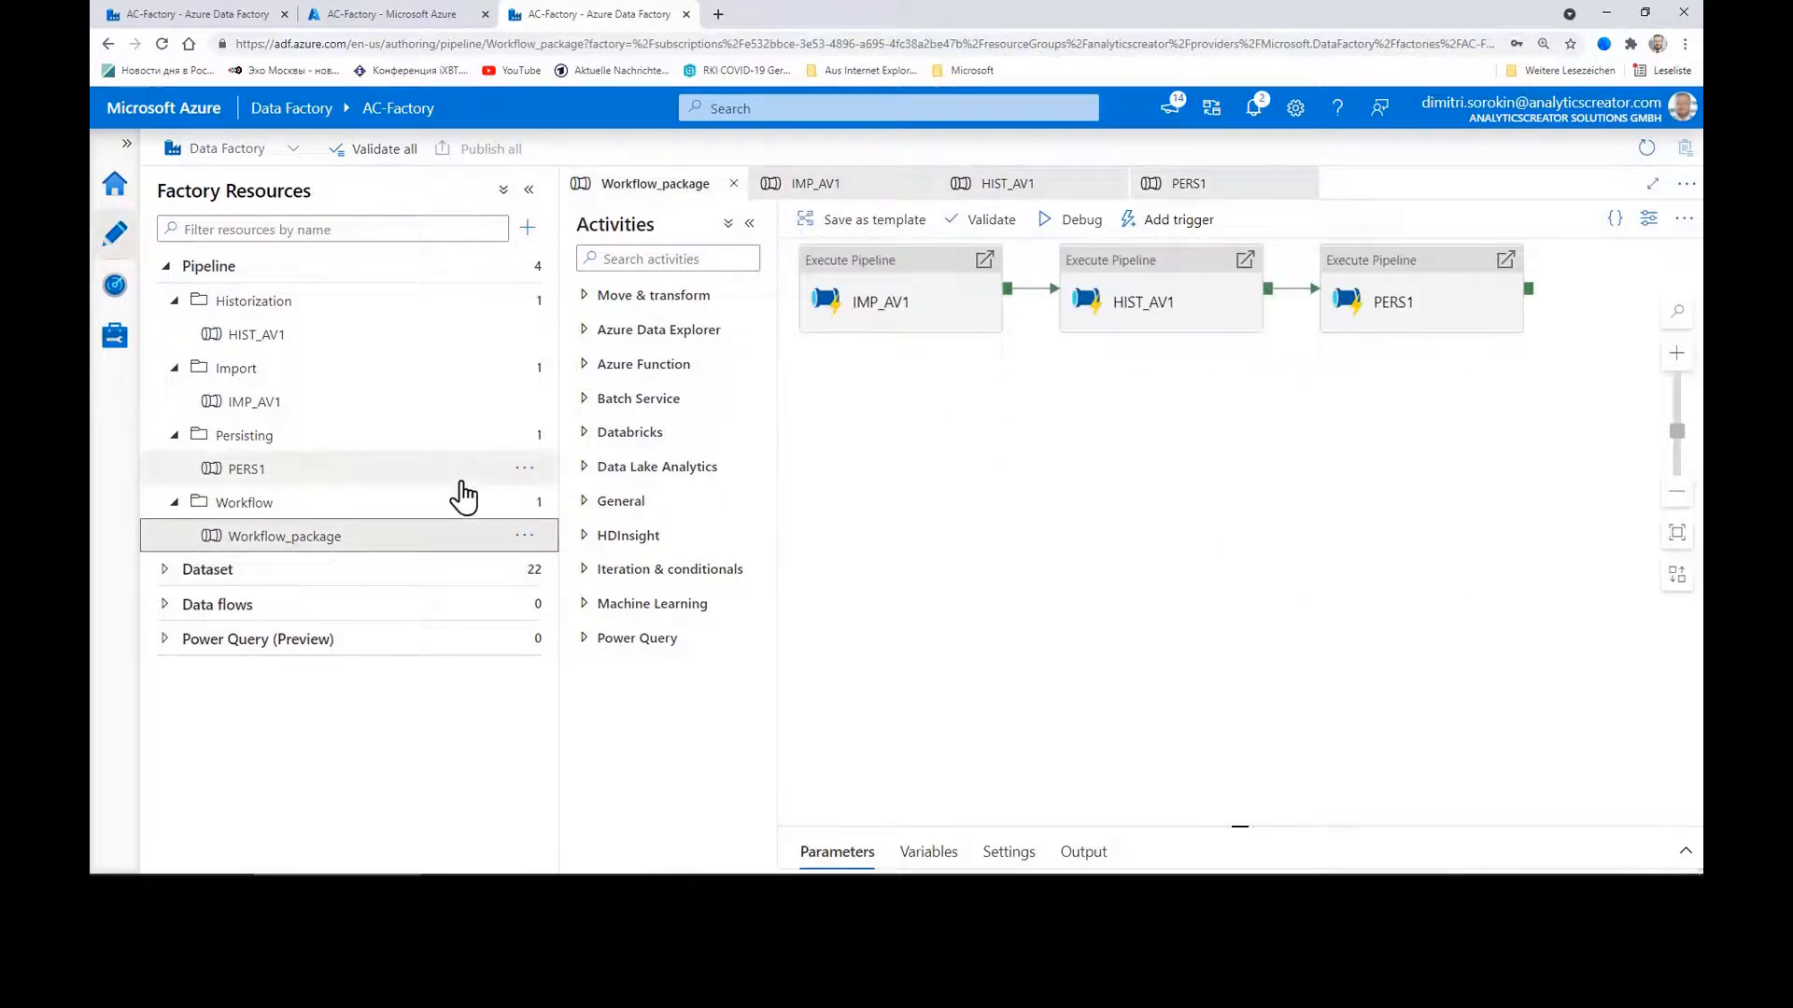
Step: Debug-run Workflow_package, refresh its status, then expand the AV database's tables in SSMS
click(1074, 224)
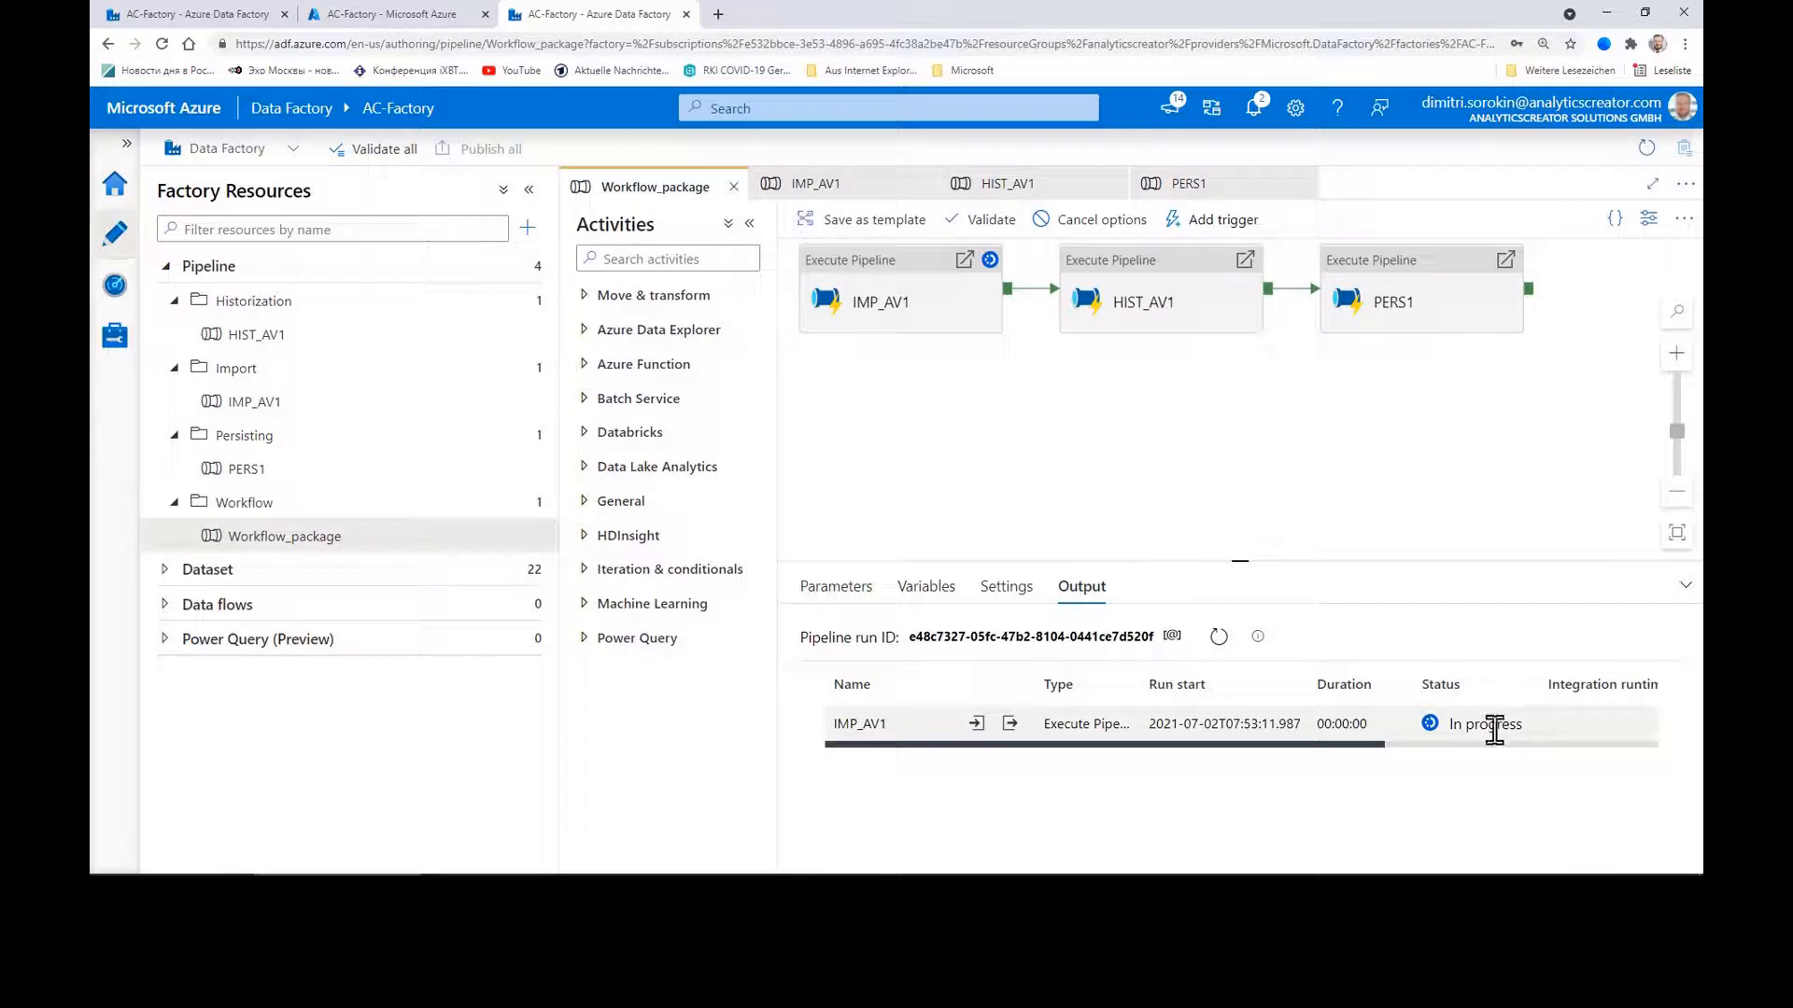
click(1218, 635)
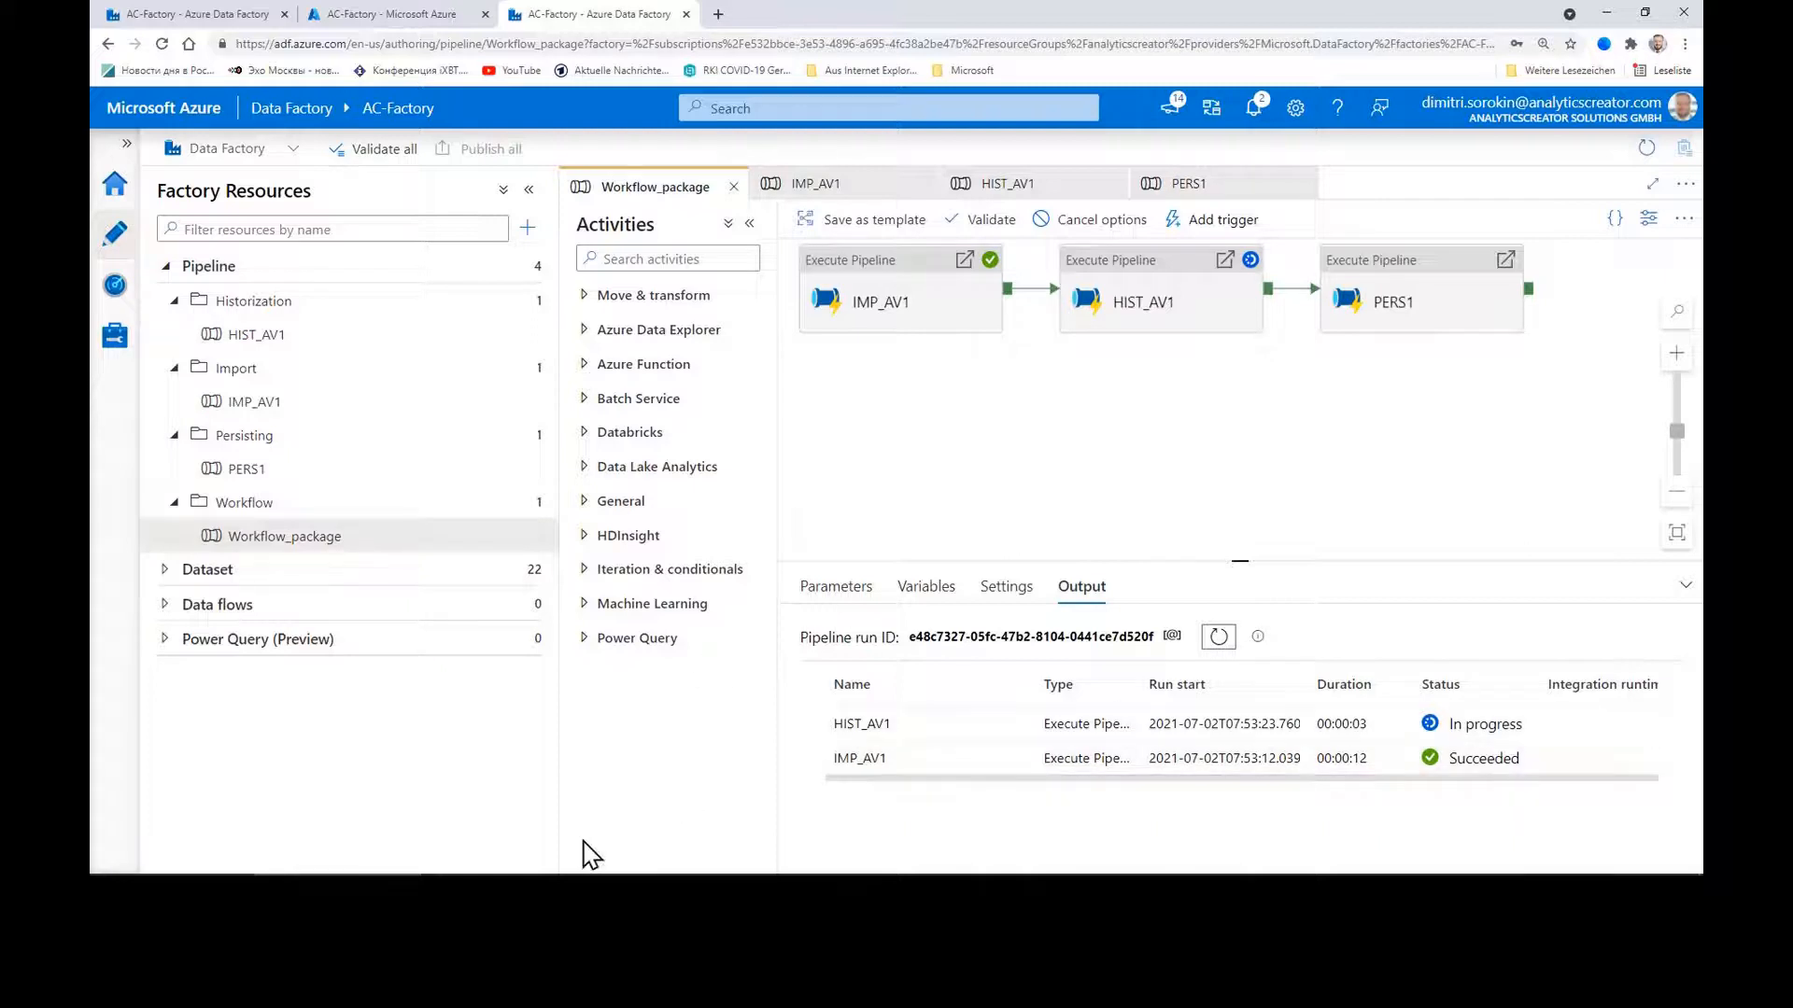
click(589, 887)
click(130, 200)
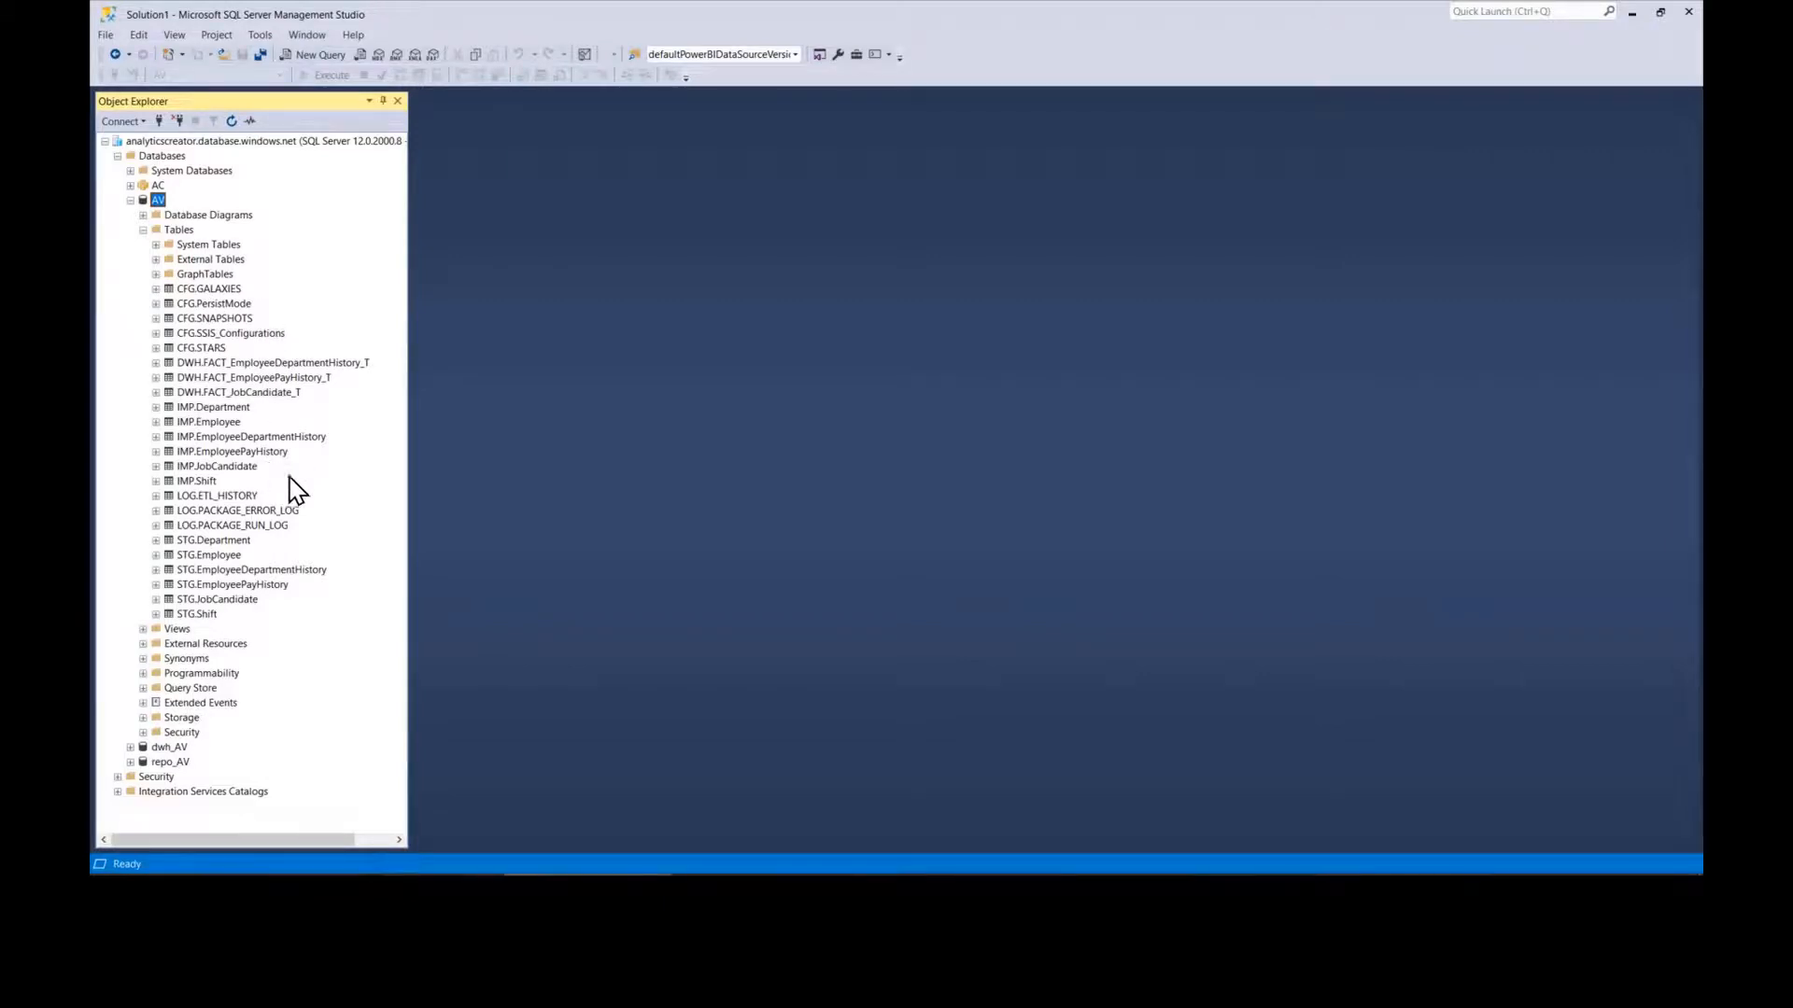
Step: List the top 1000 rows of IMP.Employee (290 rows), collapse AV, and return to AnalyticsCreator
click(237, 423)
right_click(233, 422)
click(317, 462)
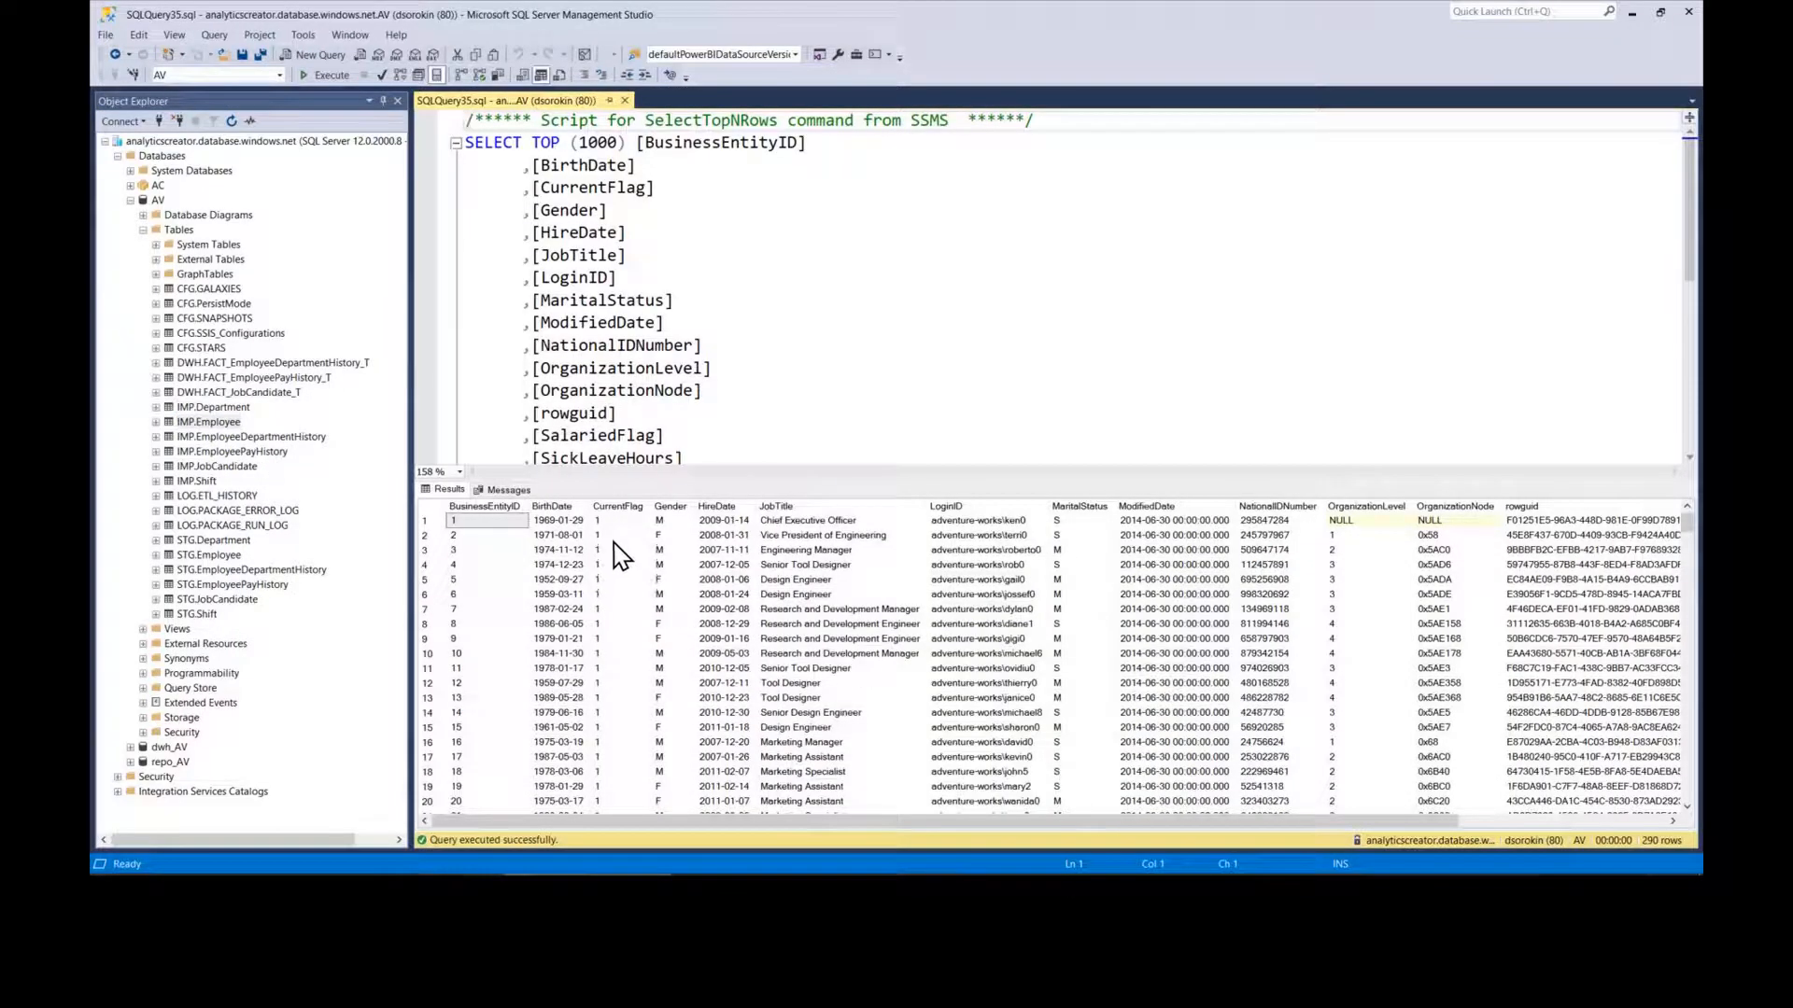
drag(411, 467, 391, 467)
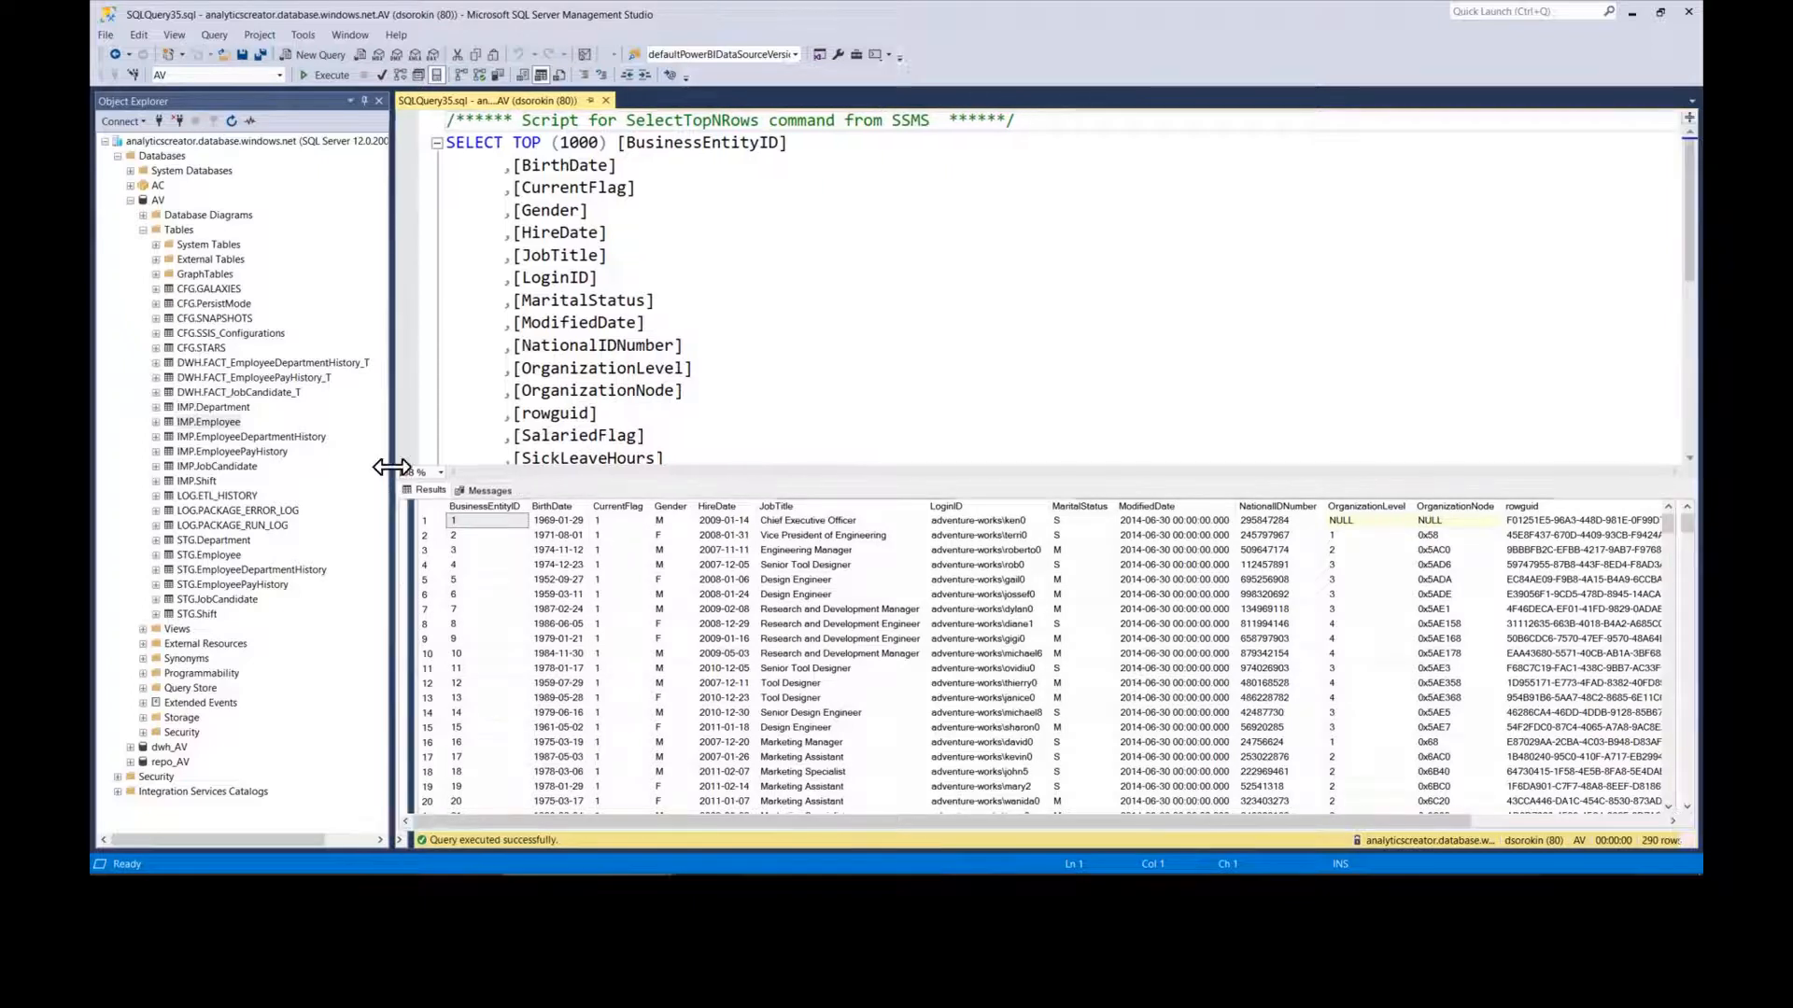
click(131, 200)
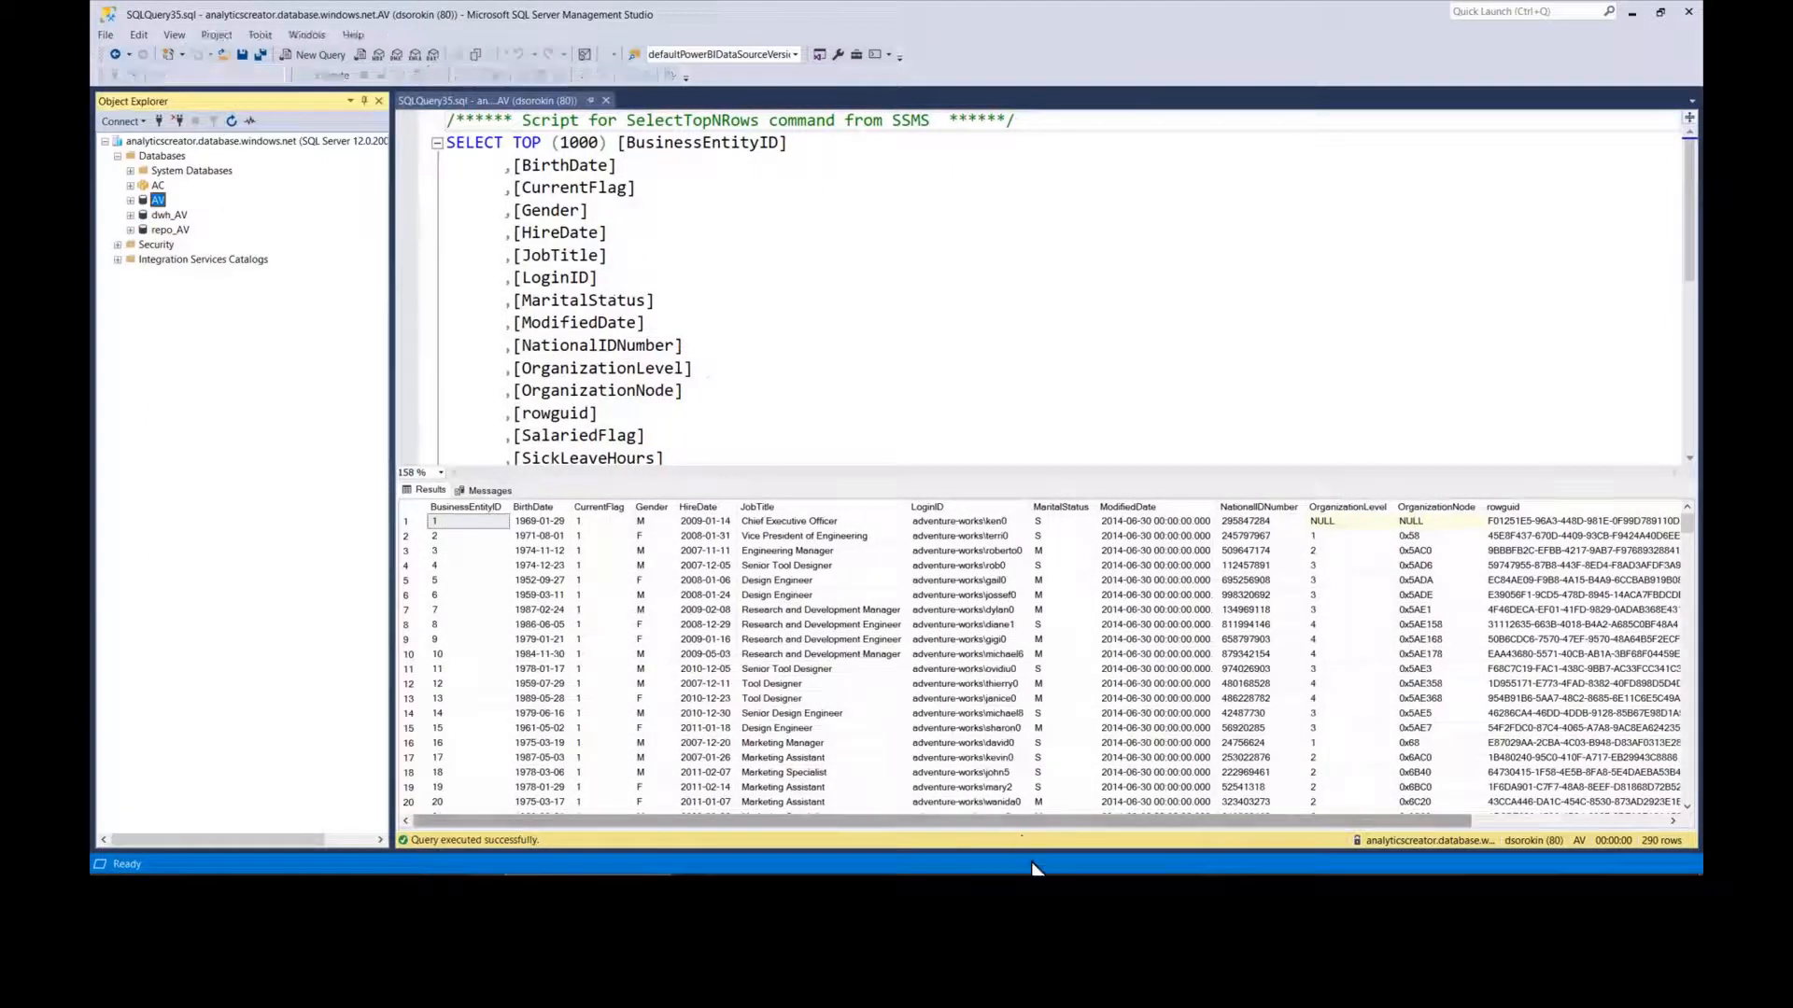
mouse_move(1036, 873)
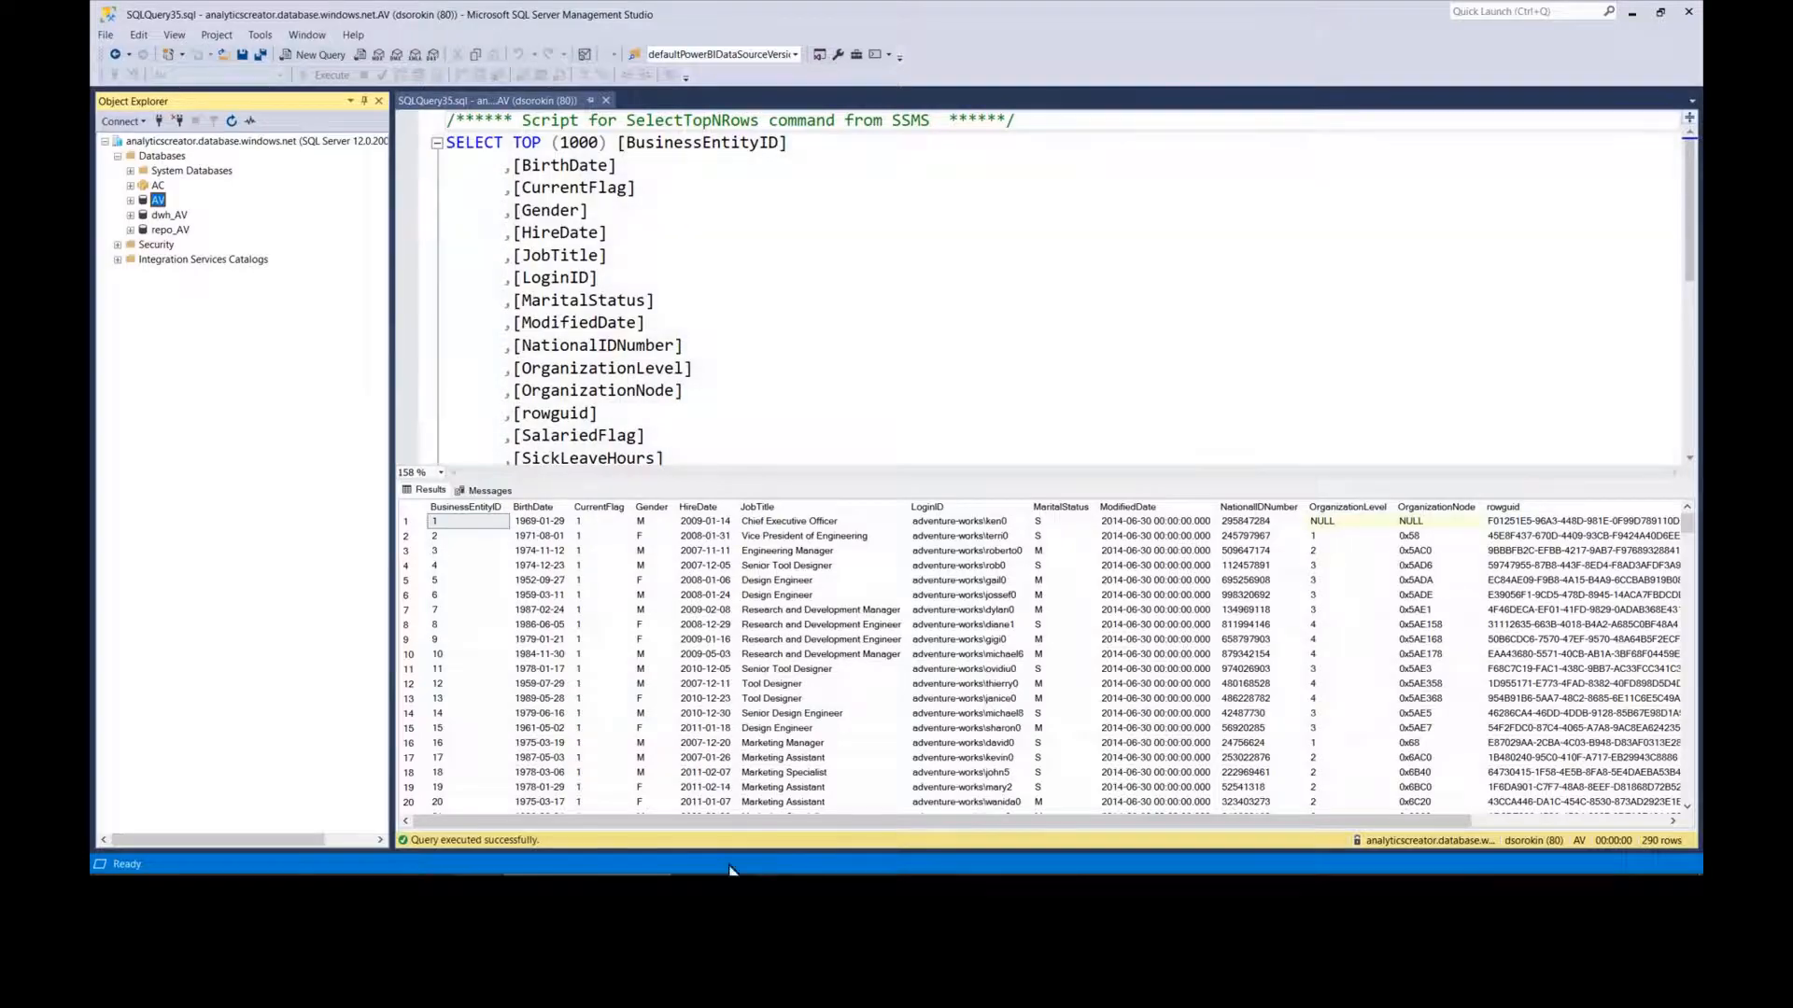
key(alt+Tab)
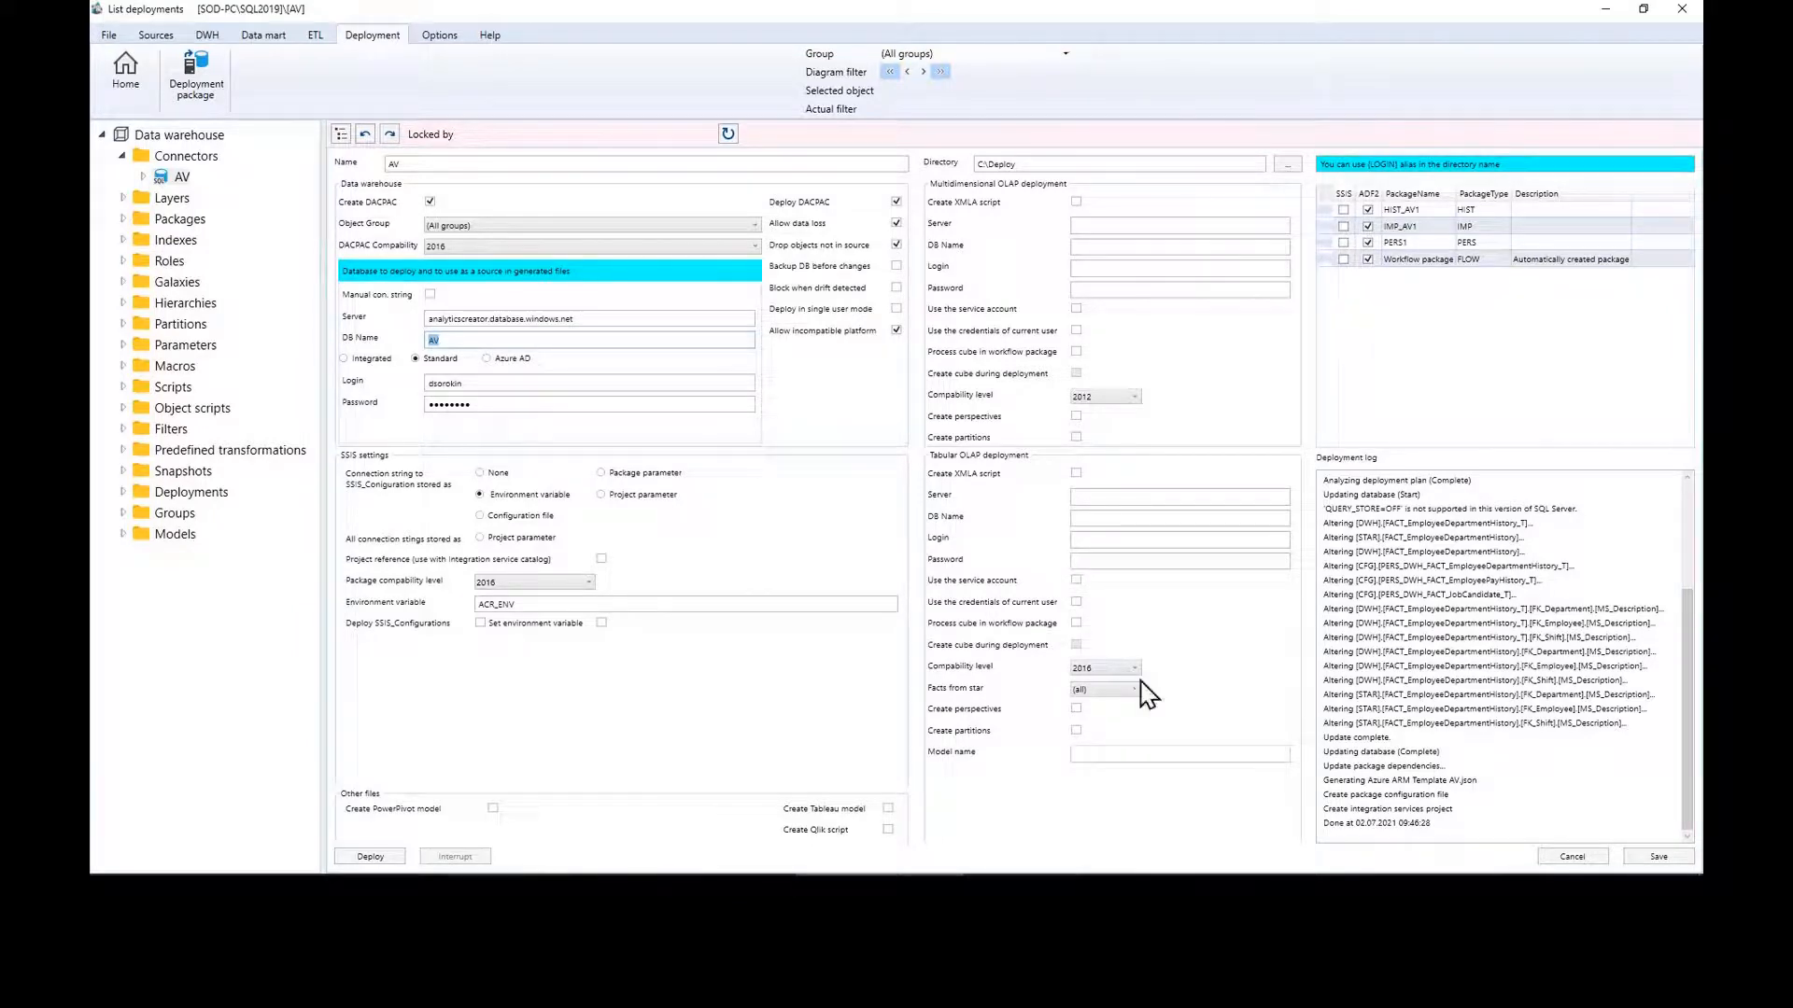
Step: View the flow diagram briefly, then show the deployments list holding the single AV deployment
click(126, 73)
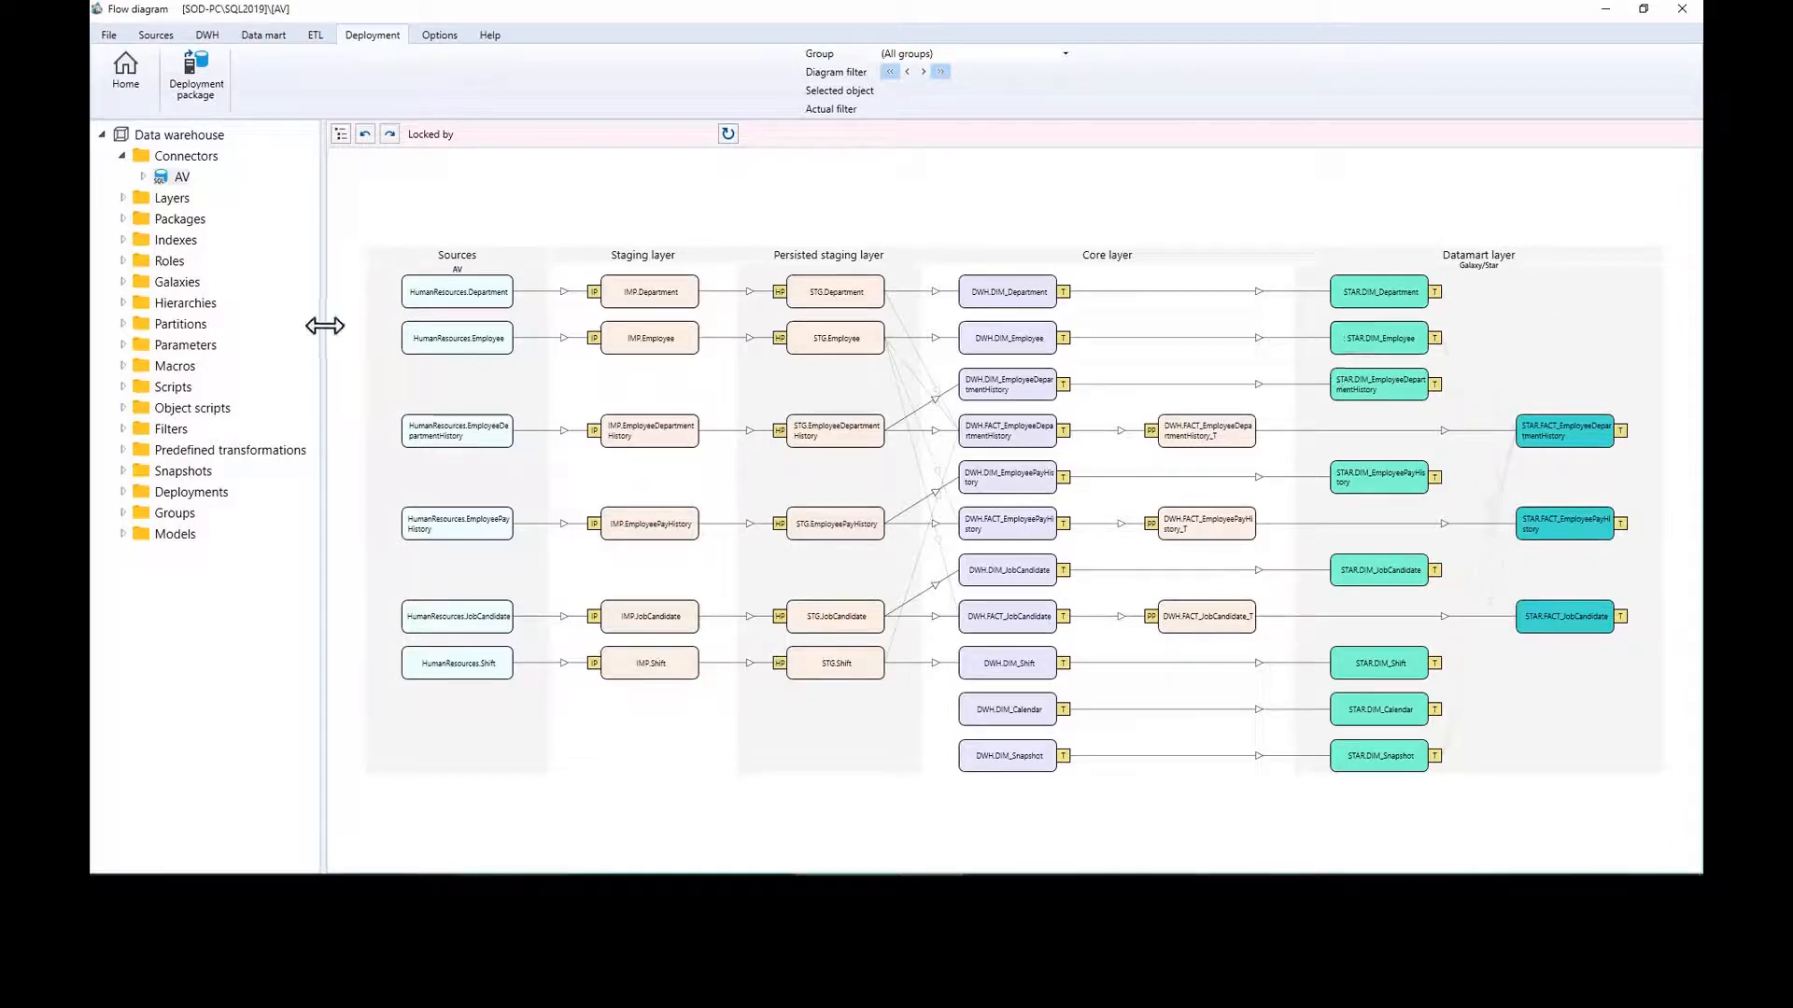
drag(321, 327, 310, 325)
click(194, 73)
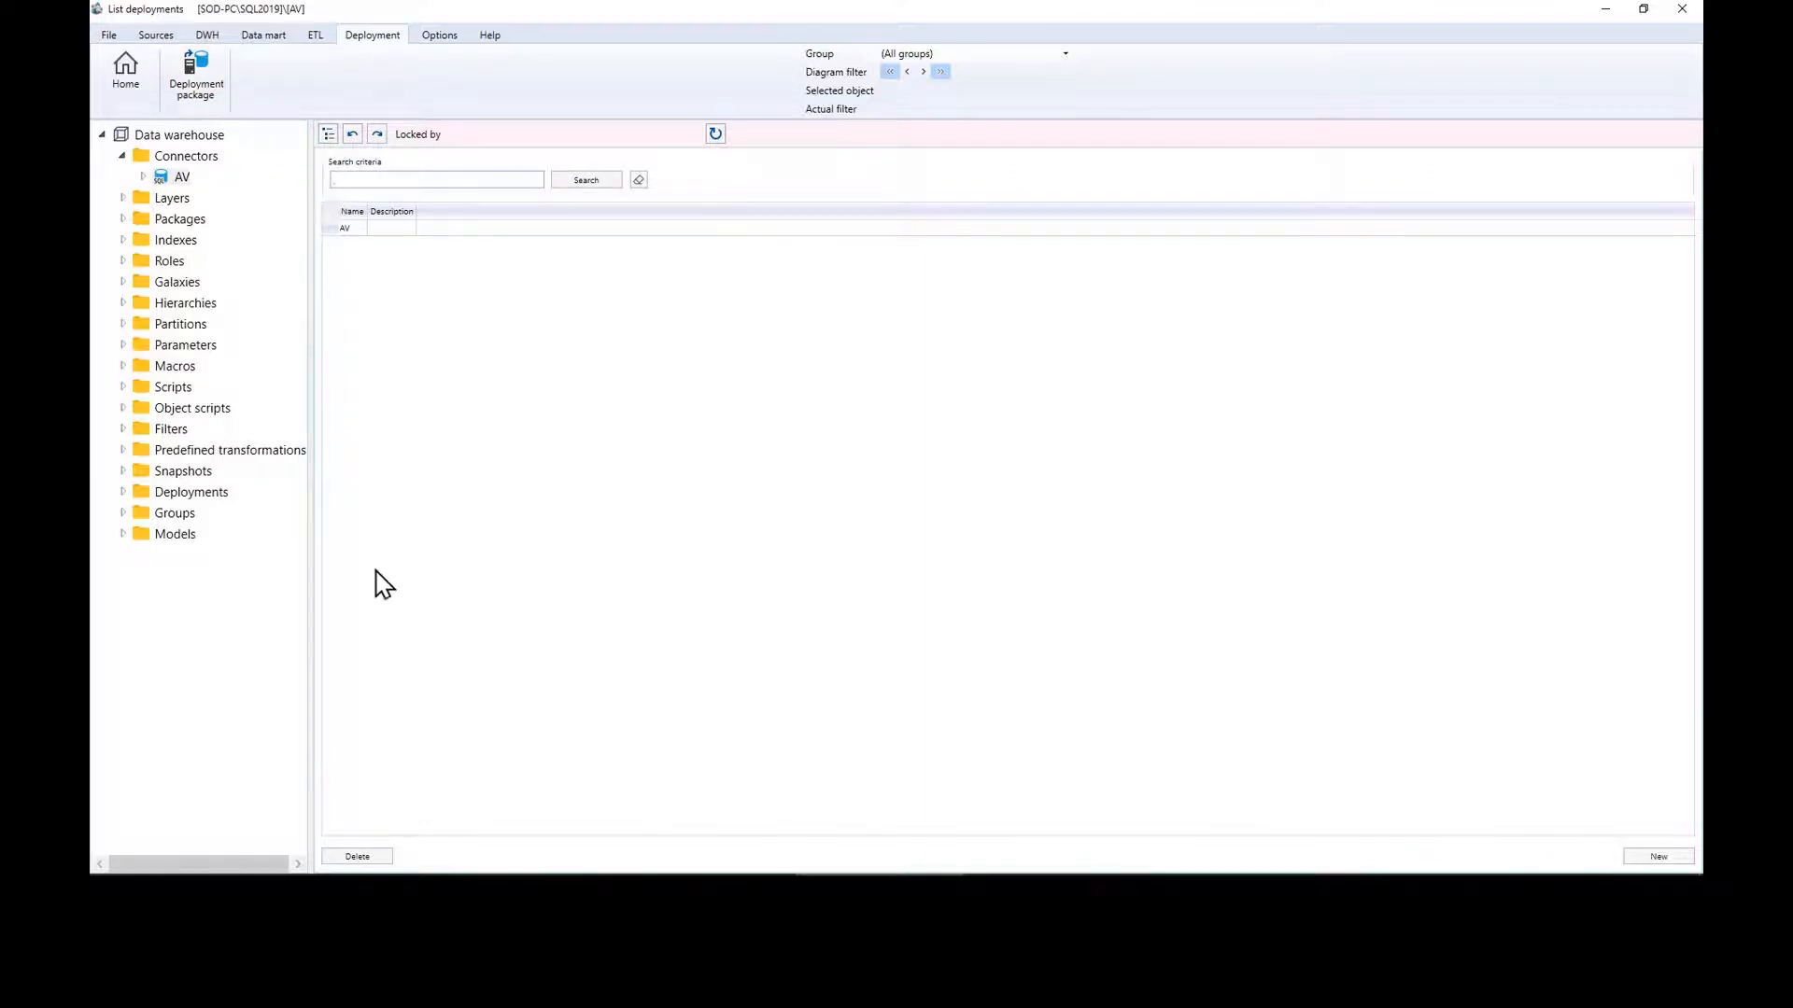
Step: Create a new PowerBI deployment with Create XMLA script ticked for Tabular OLAP deployment
click(1658, 856)
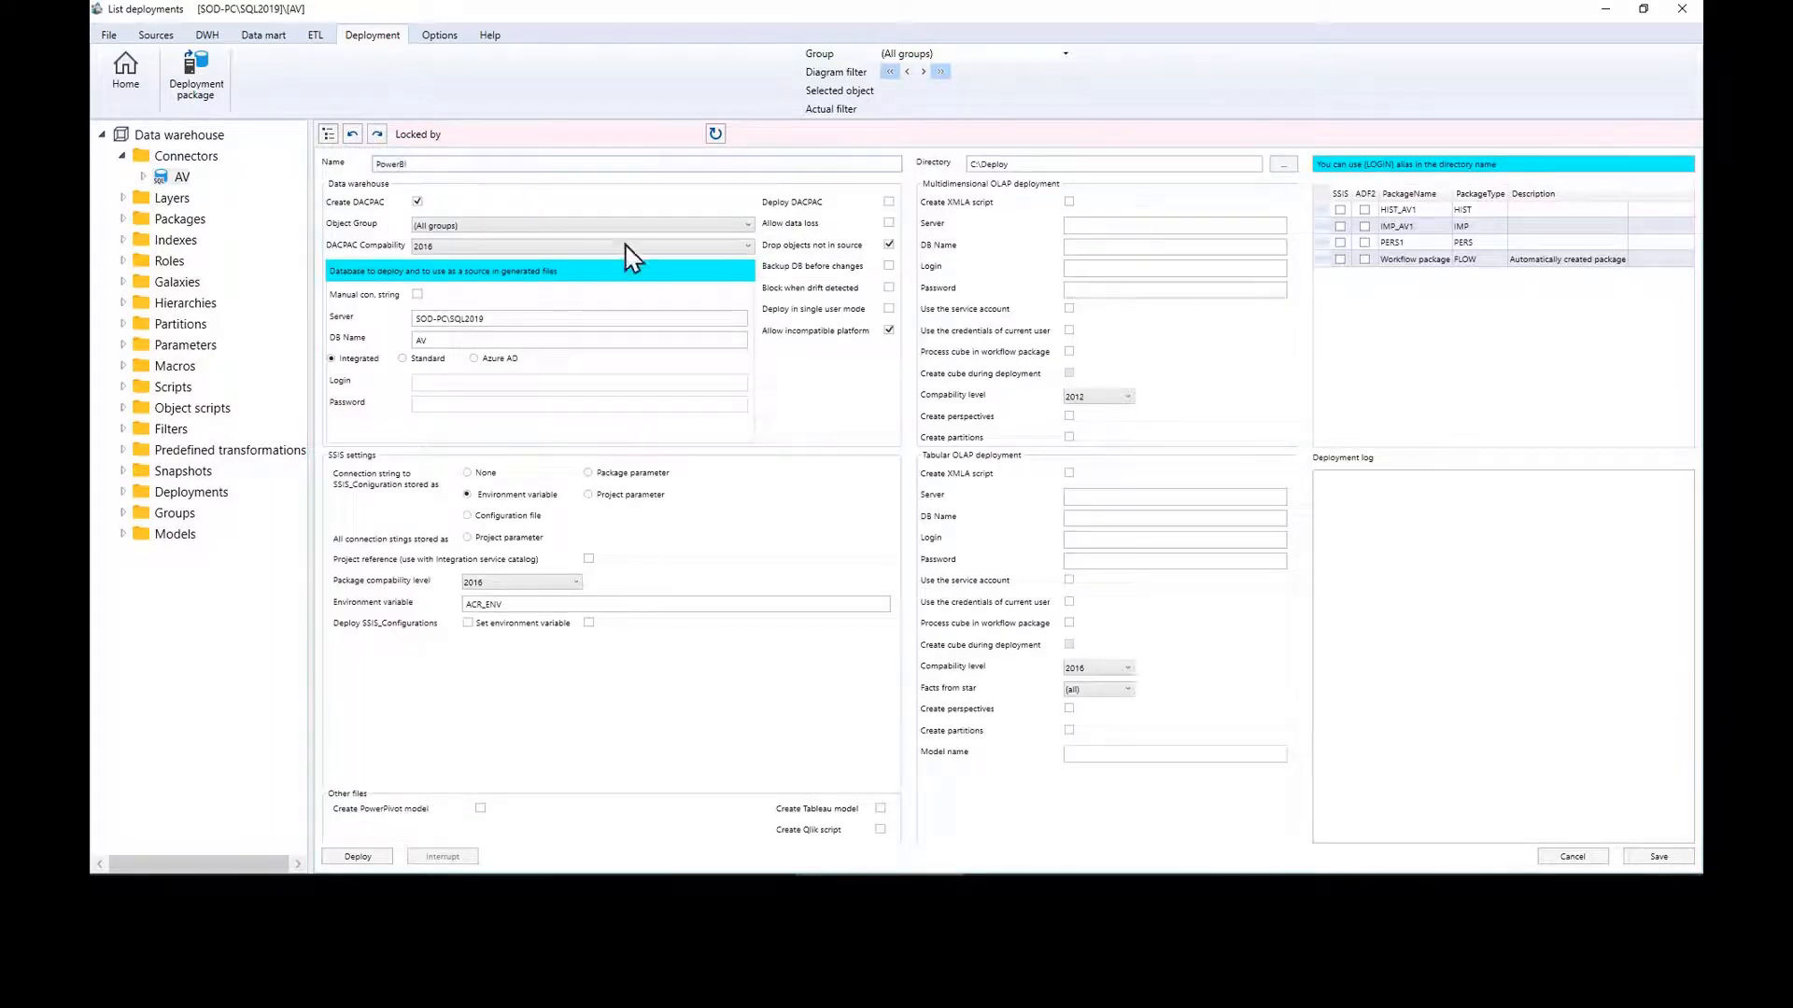
click(1069, 472)
click(1135, 500)
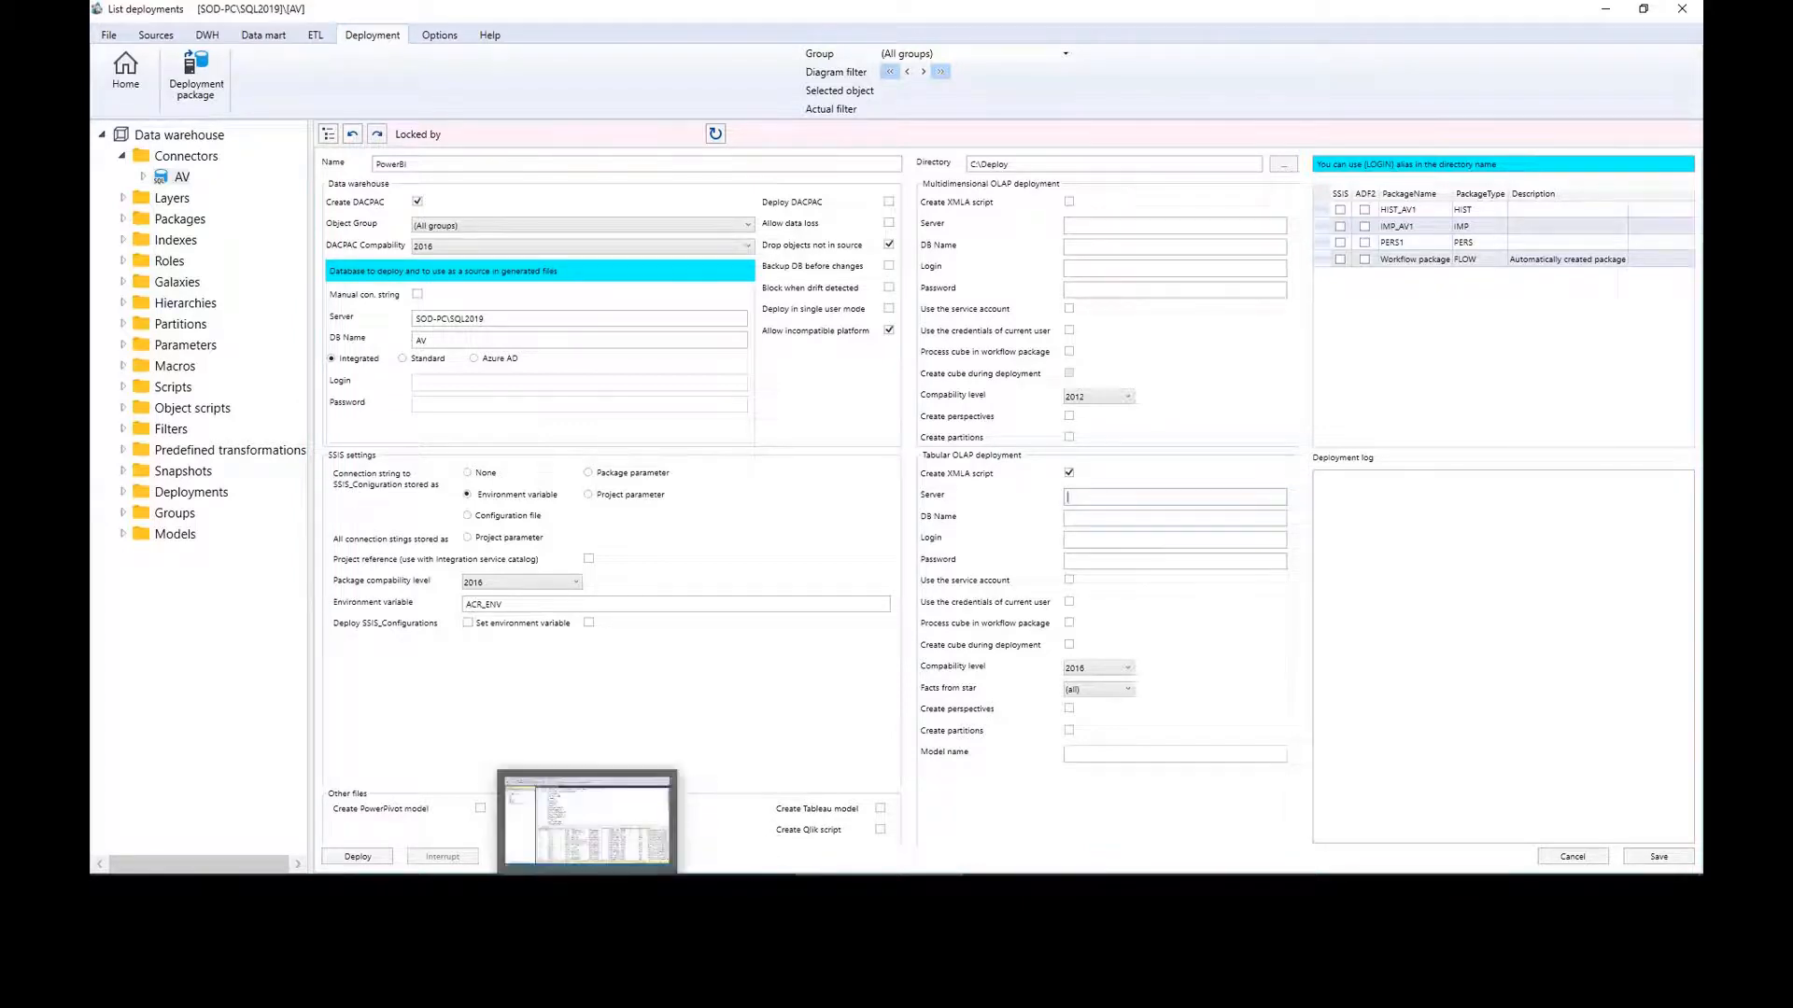
click(336, 822)
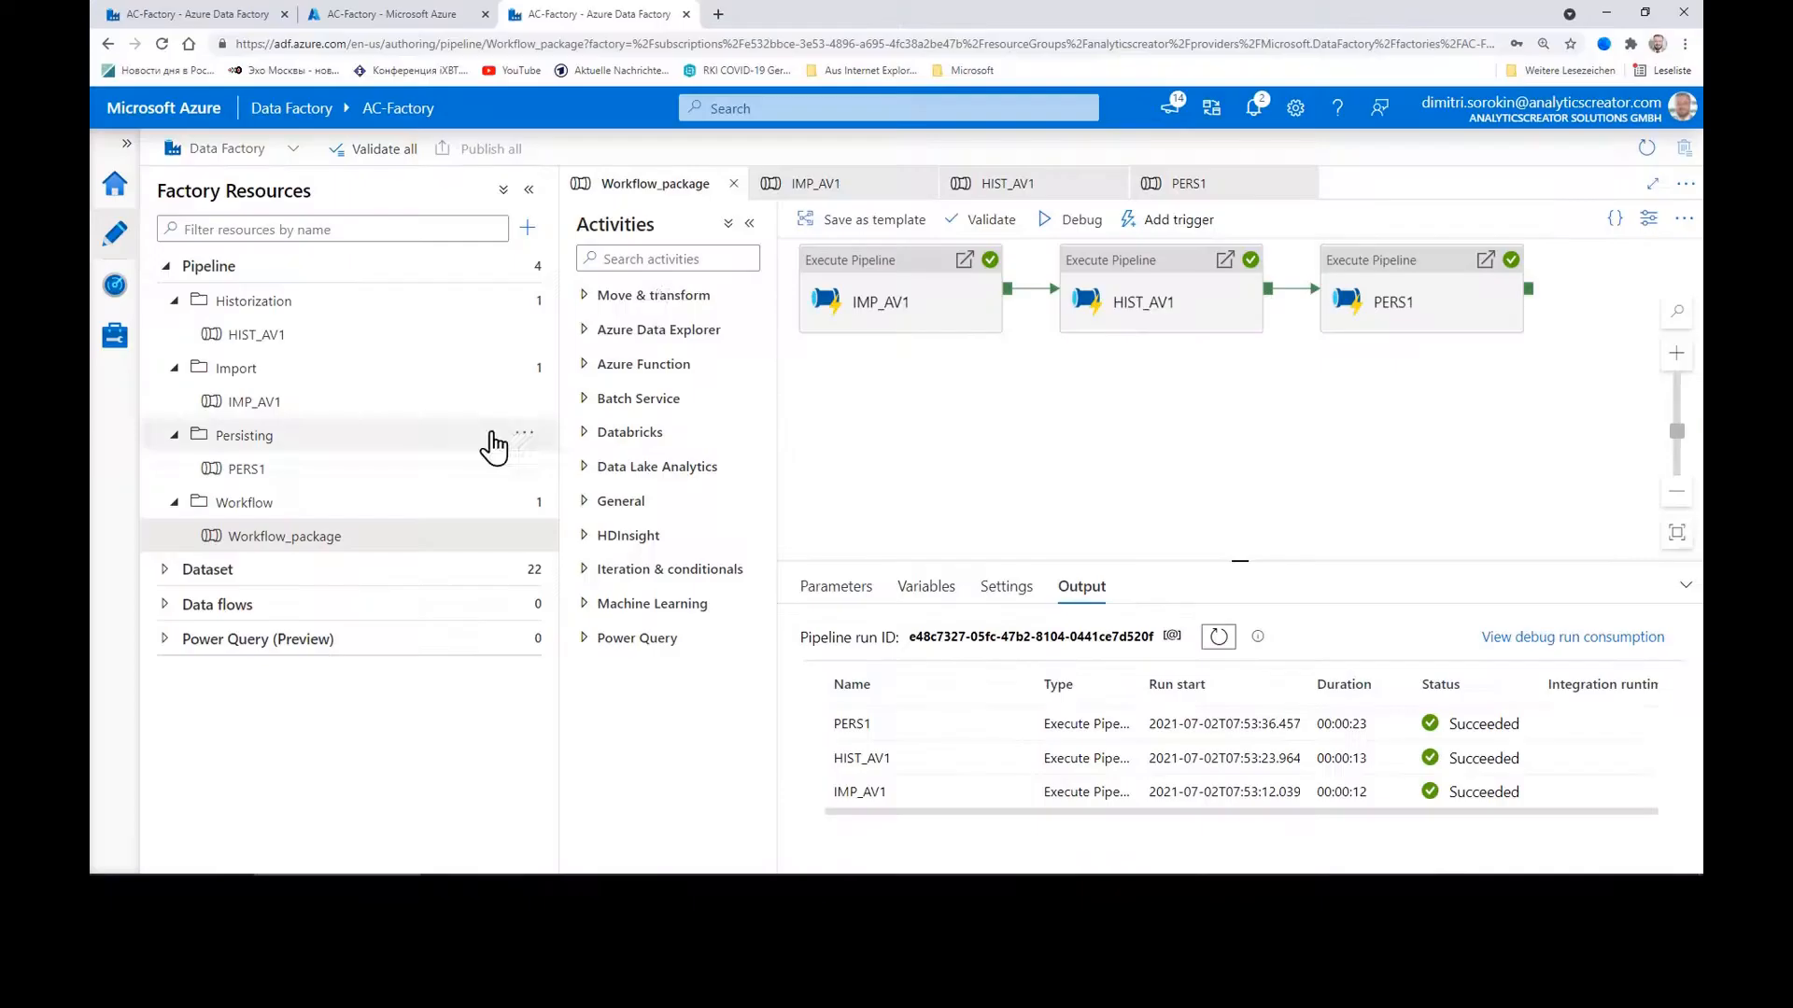
Step: With all three pipeline runs Succeeded, go to Power BI from the Microsoft bookmarks folder
click(971, 70)
click(961, 179)
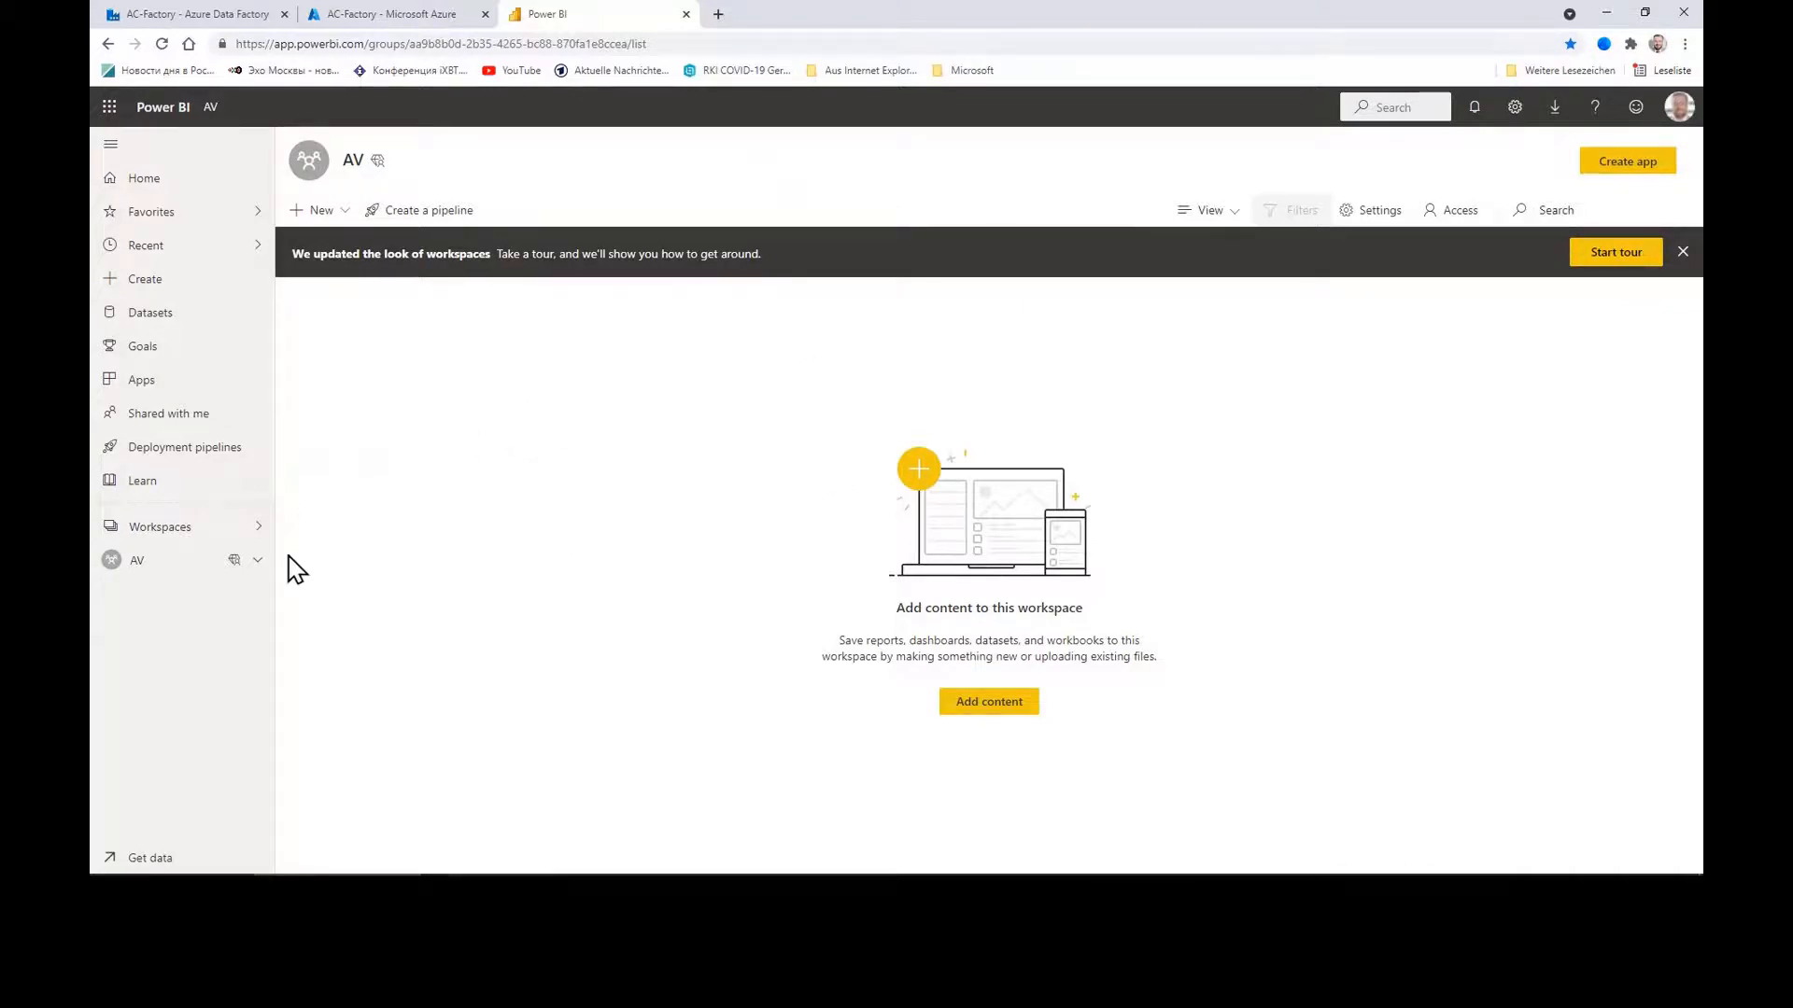
Step: Review the empty AV workspace's advanced settings in Power BI, then open SSMS's Connect server choices
click(190, 576)
click(250, 535)
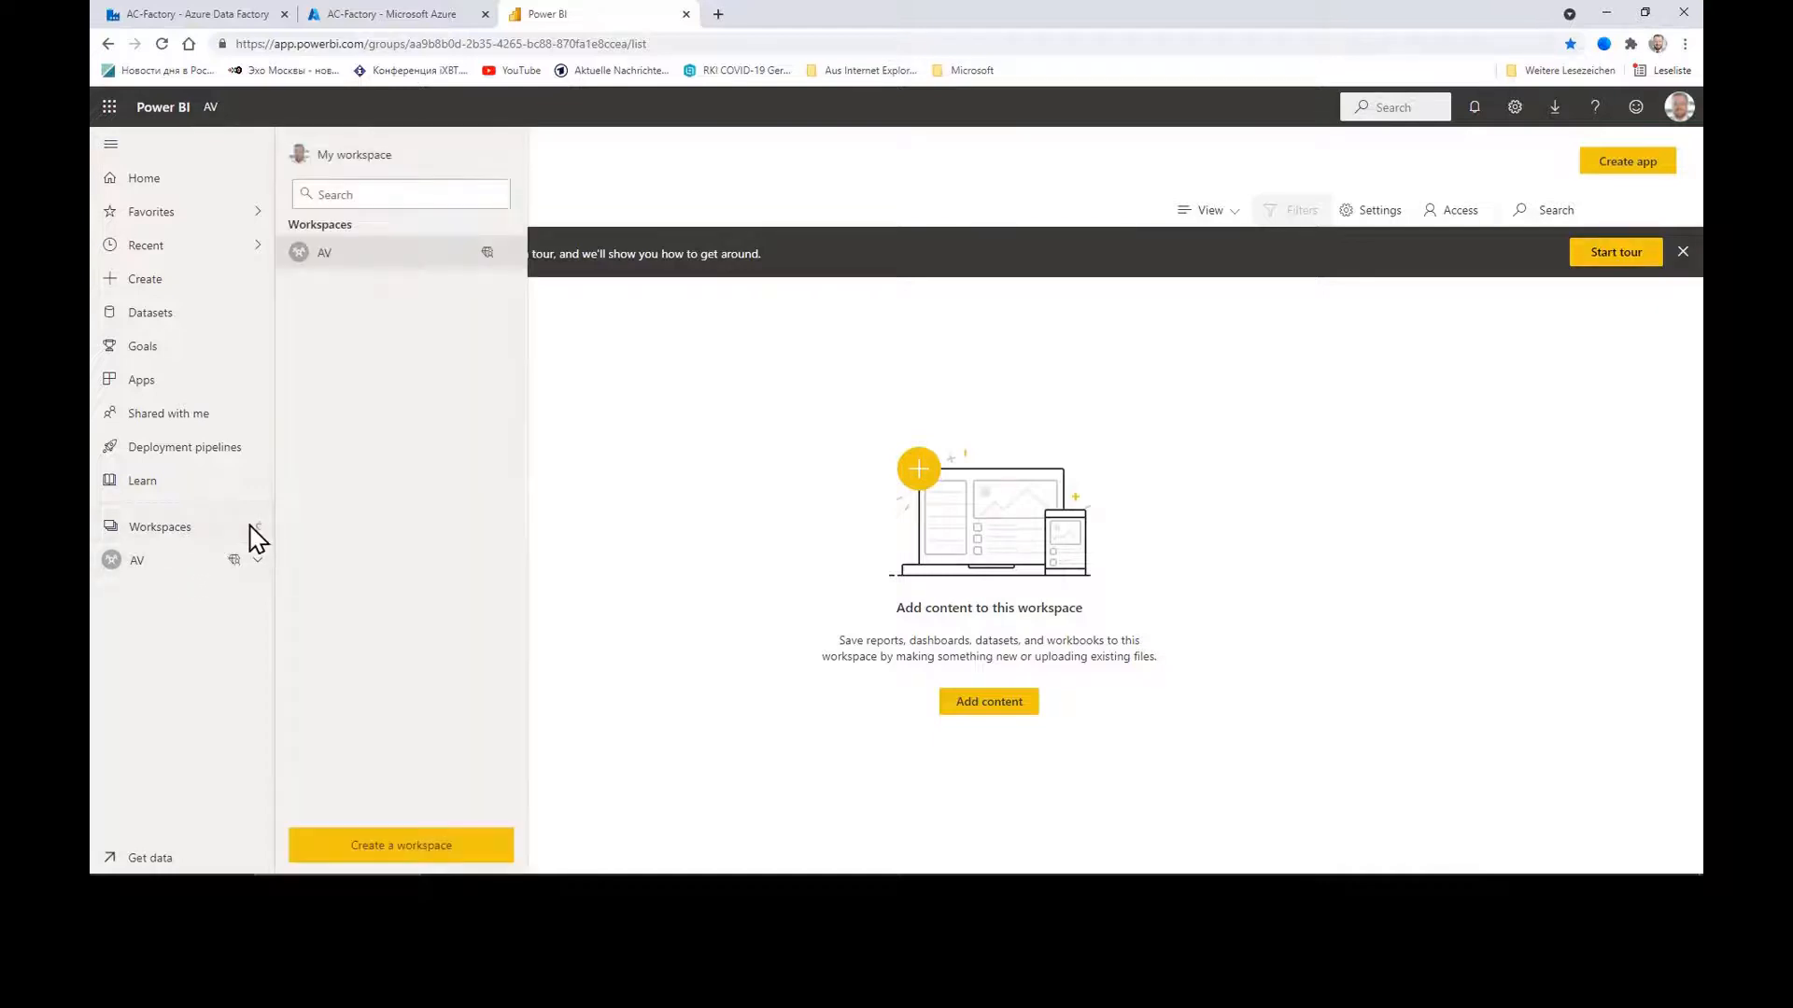
click(385, 251)
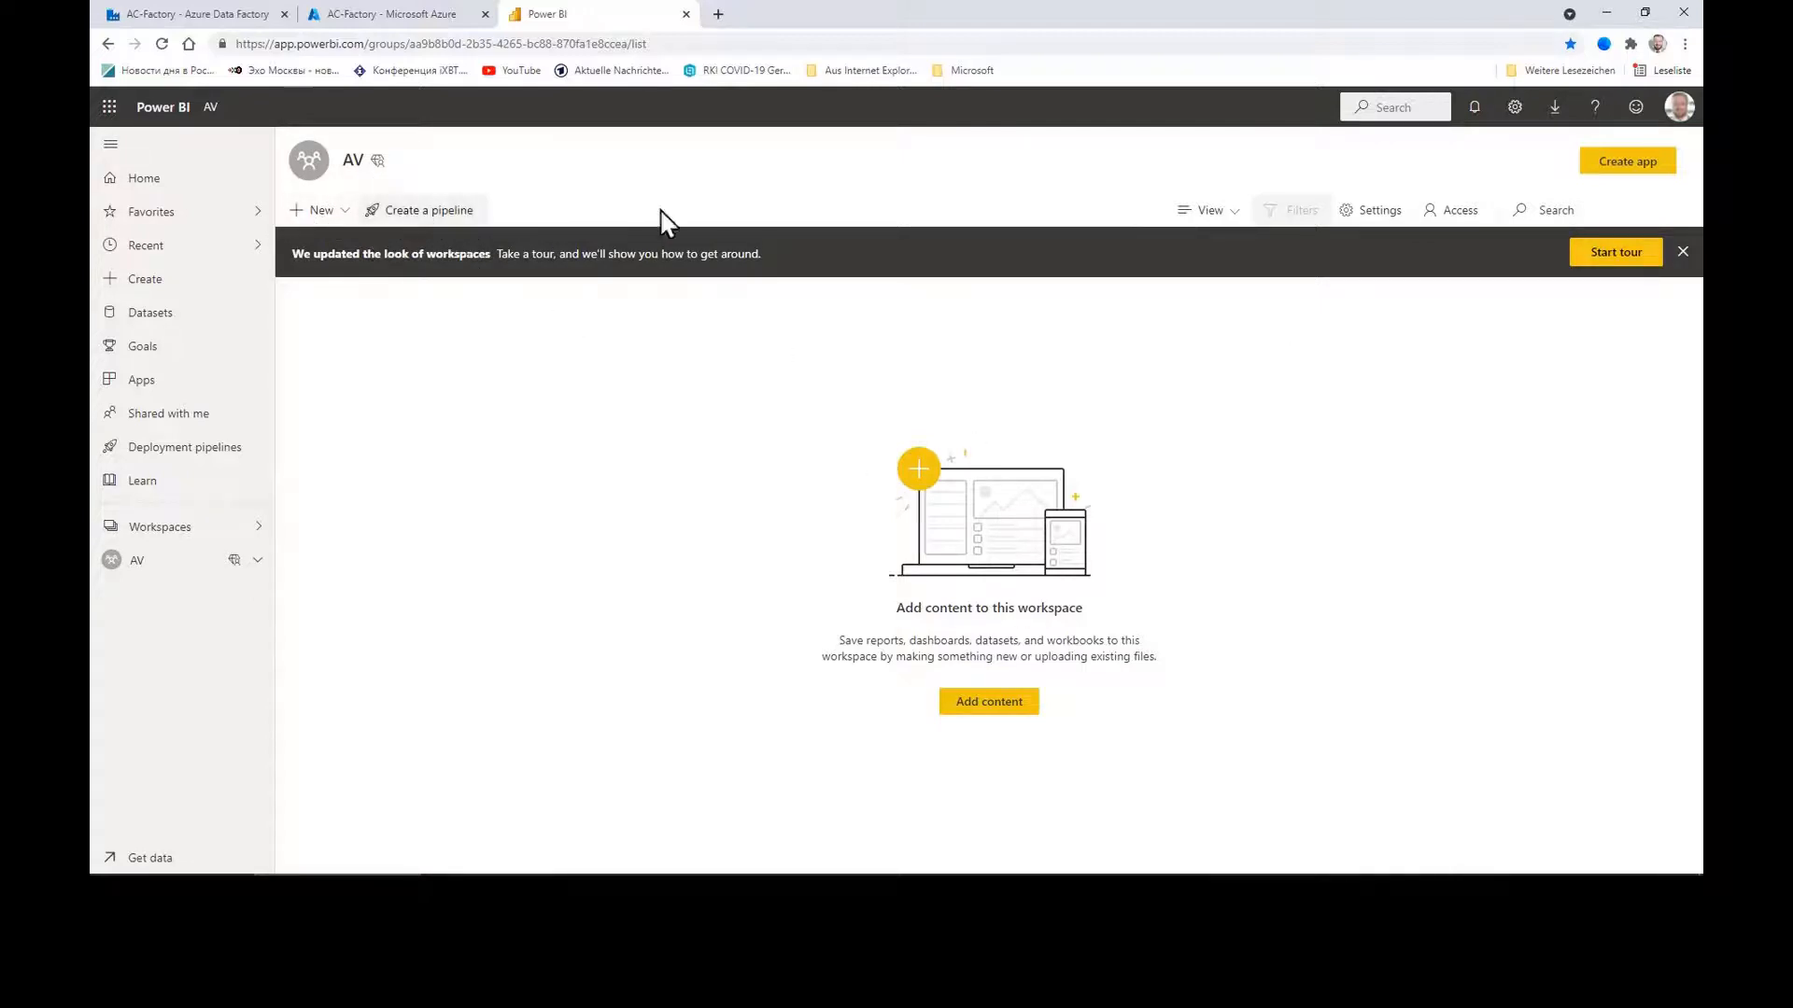
click(1372, 211)
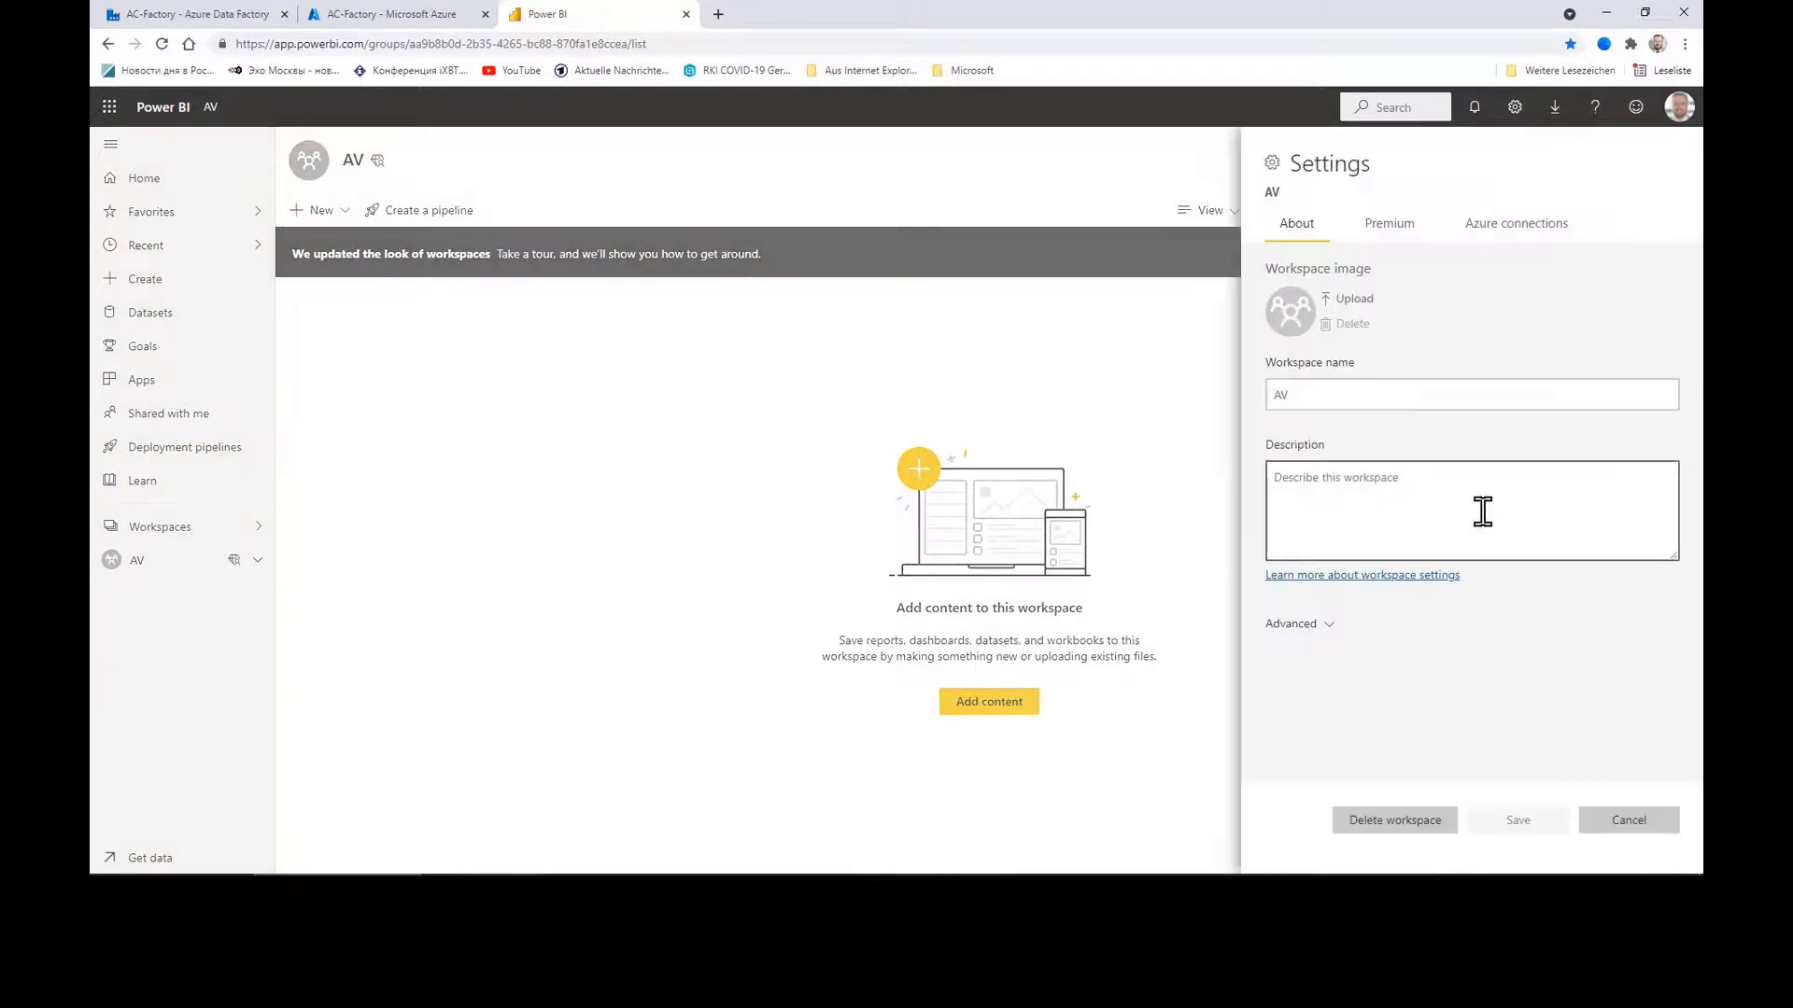
click(1302, 625)
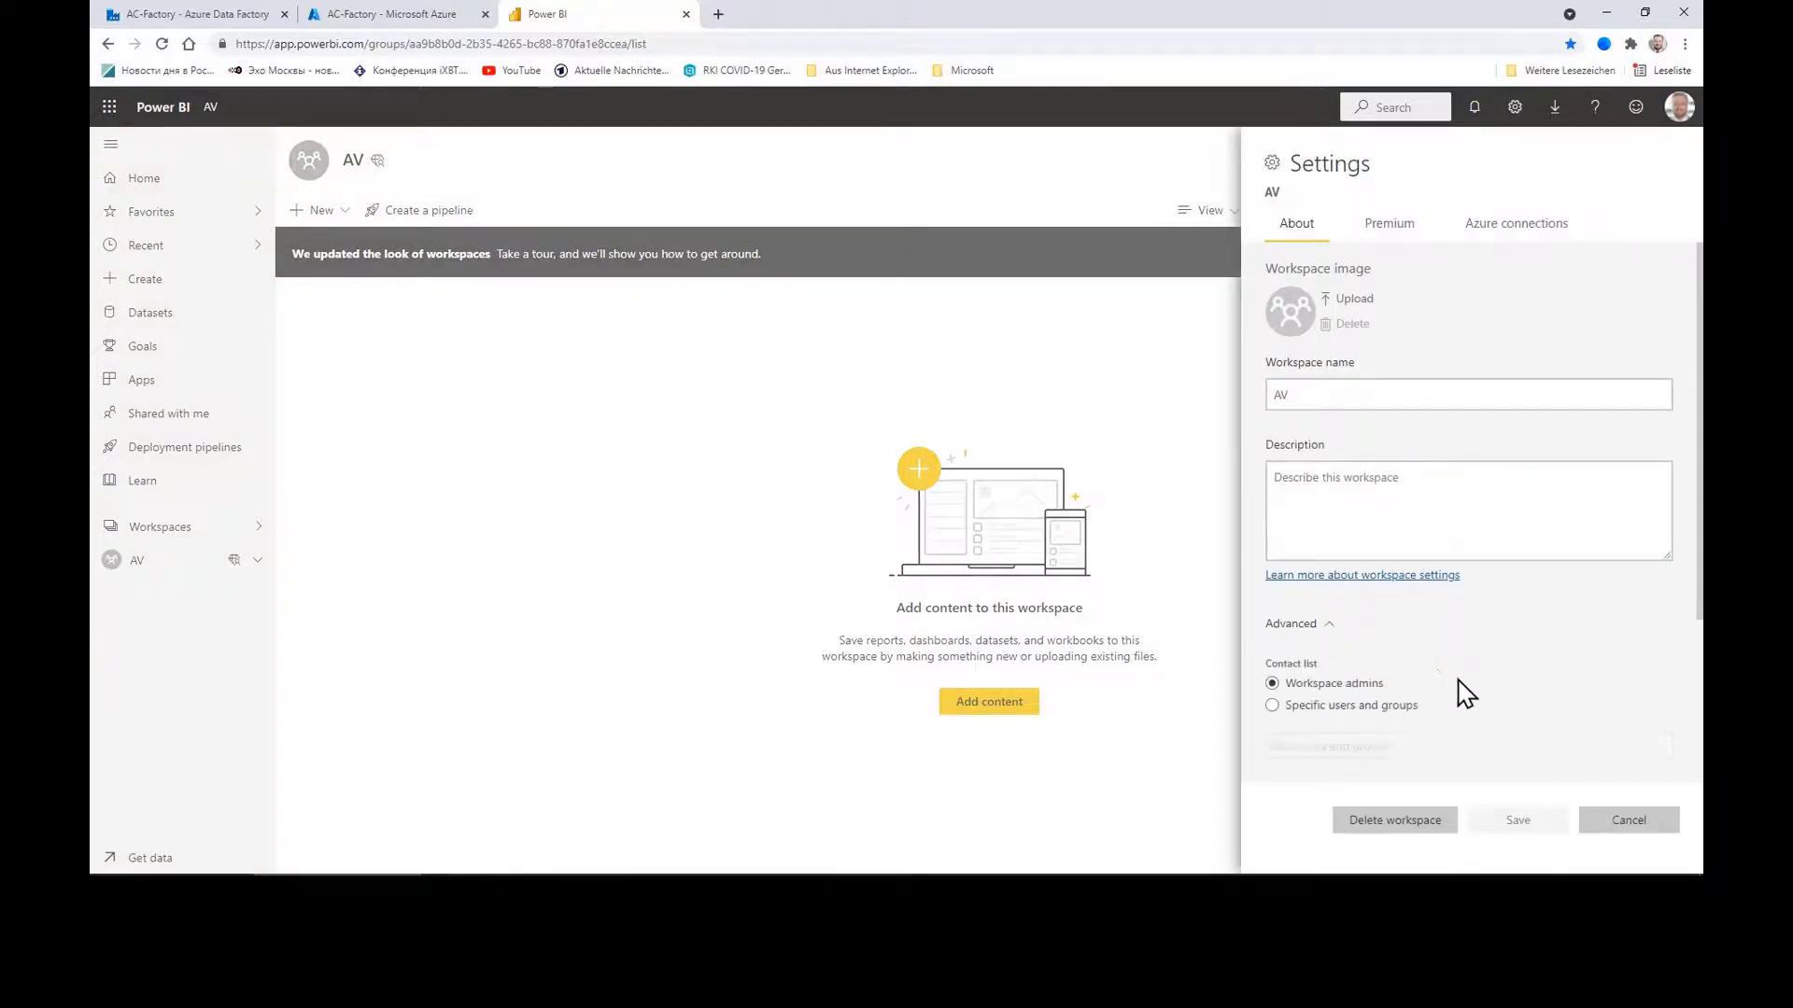
scroll(1467, 696, down, 3)
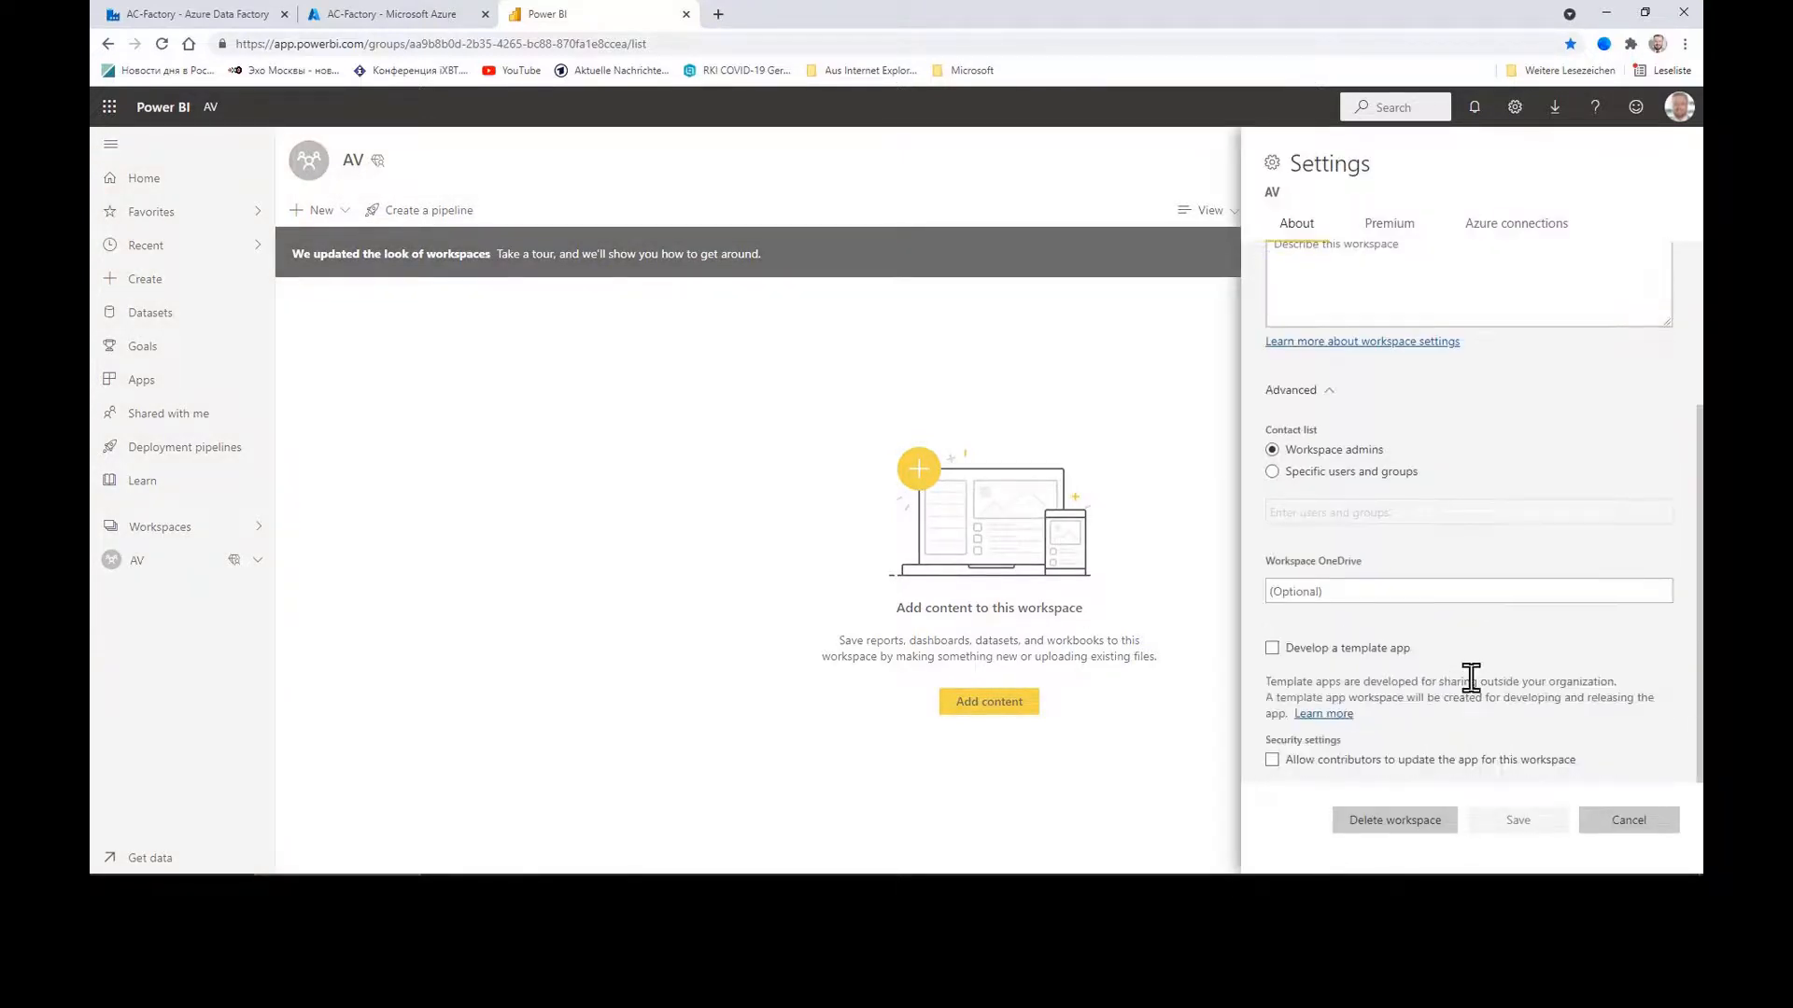
scroll(1471, 677, up, 3)
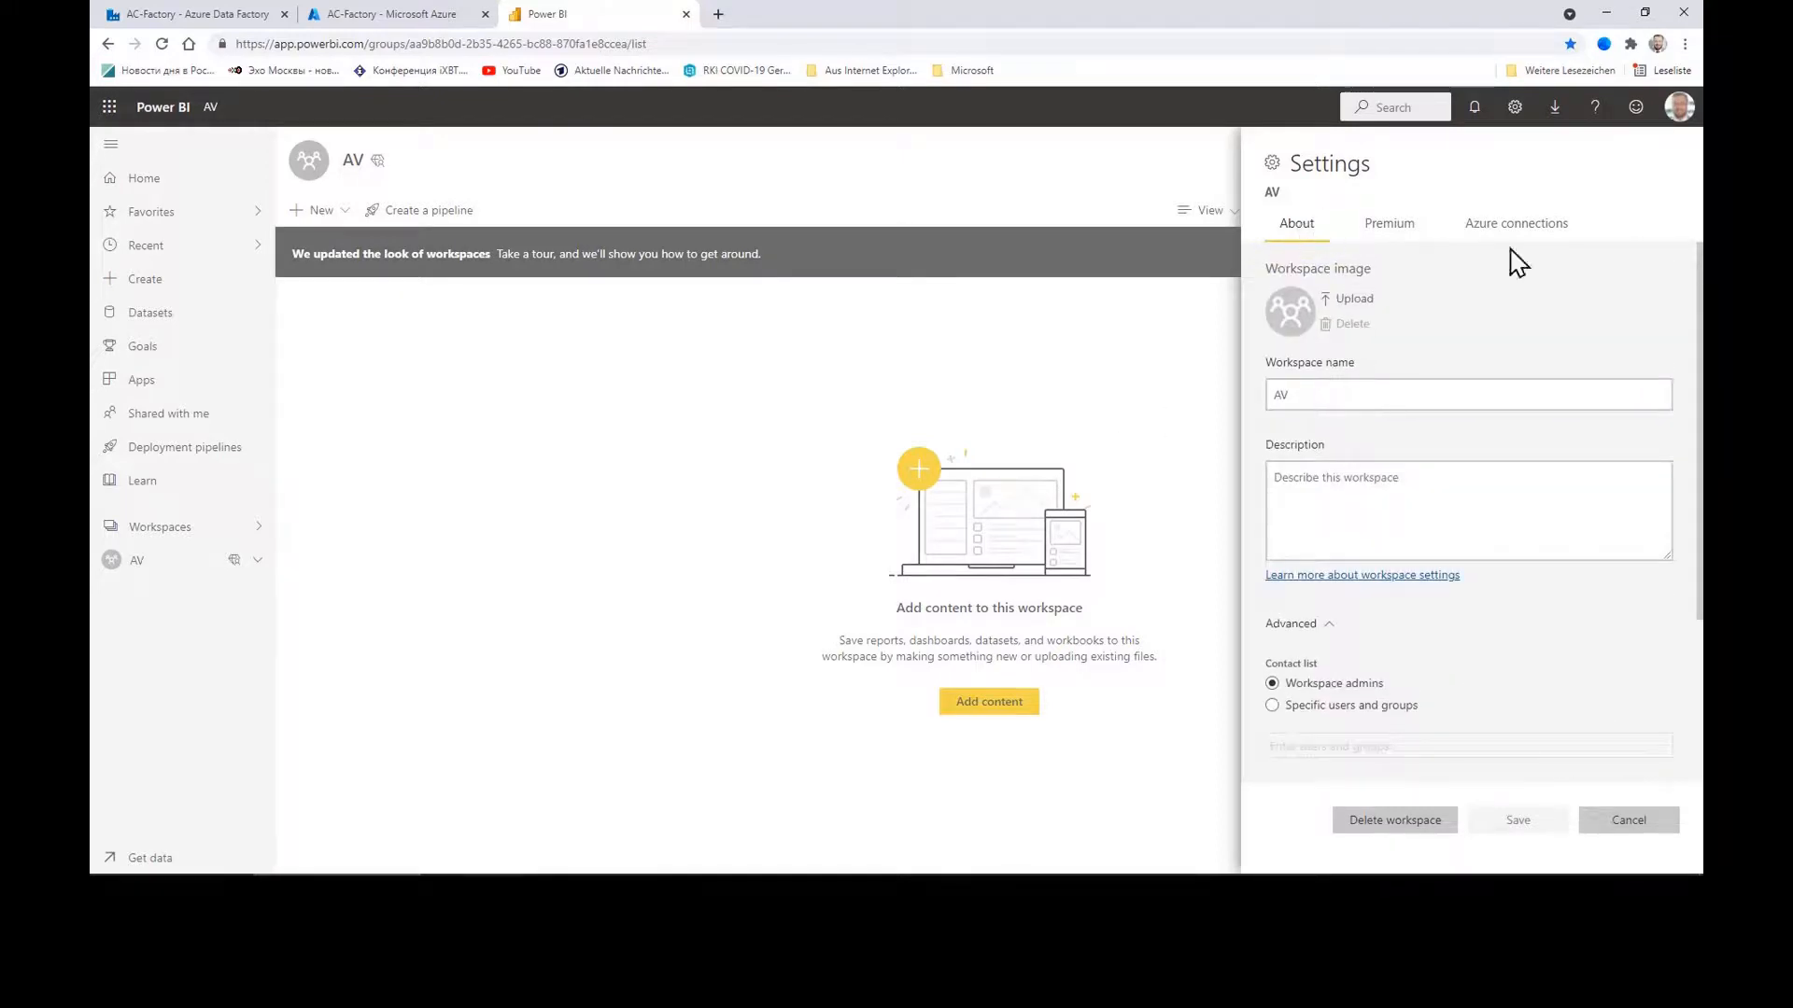
click(696, 378)
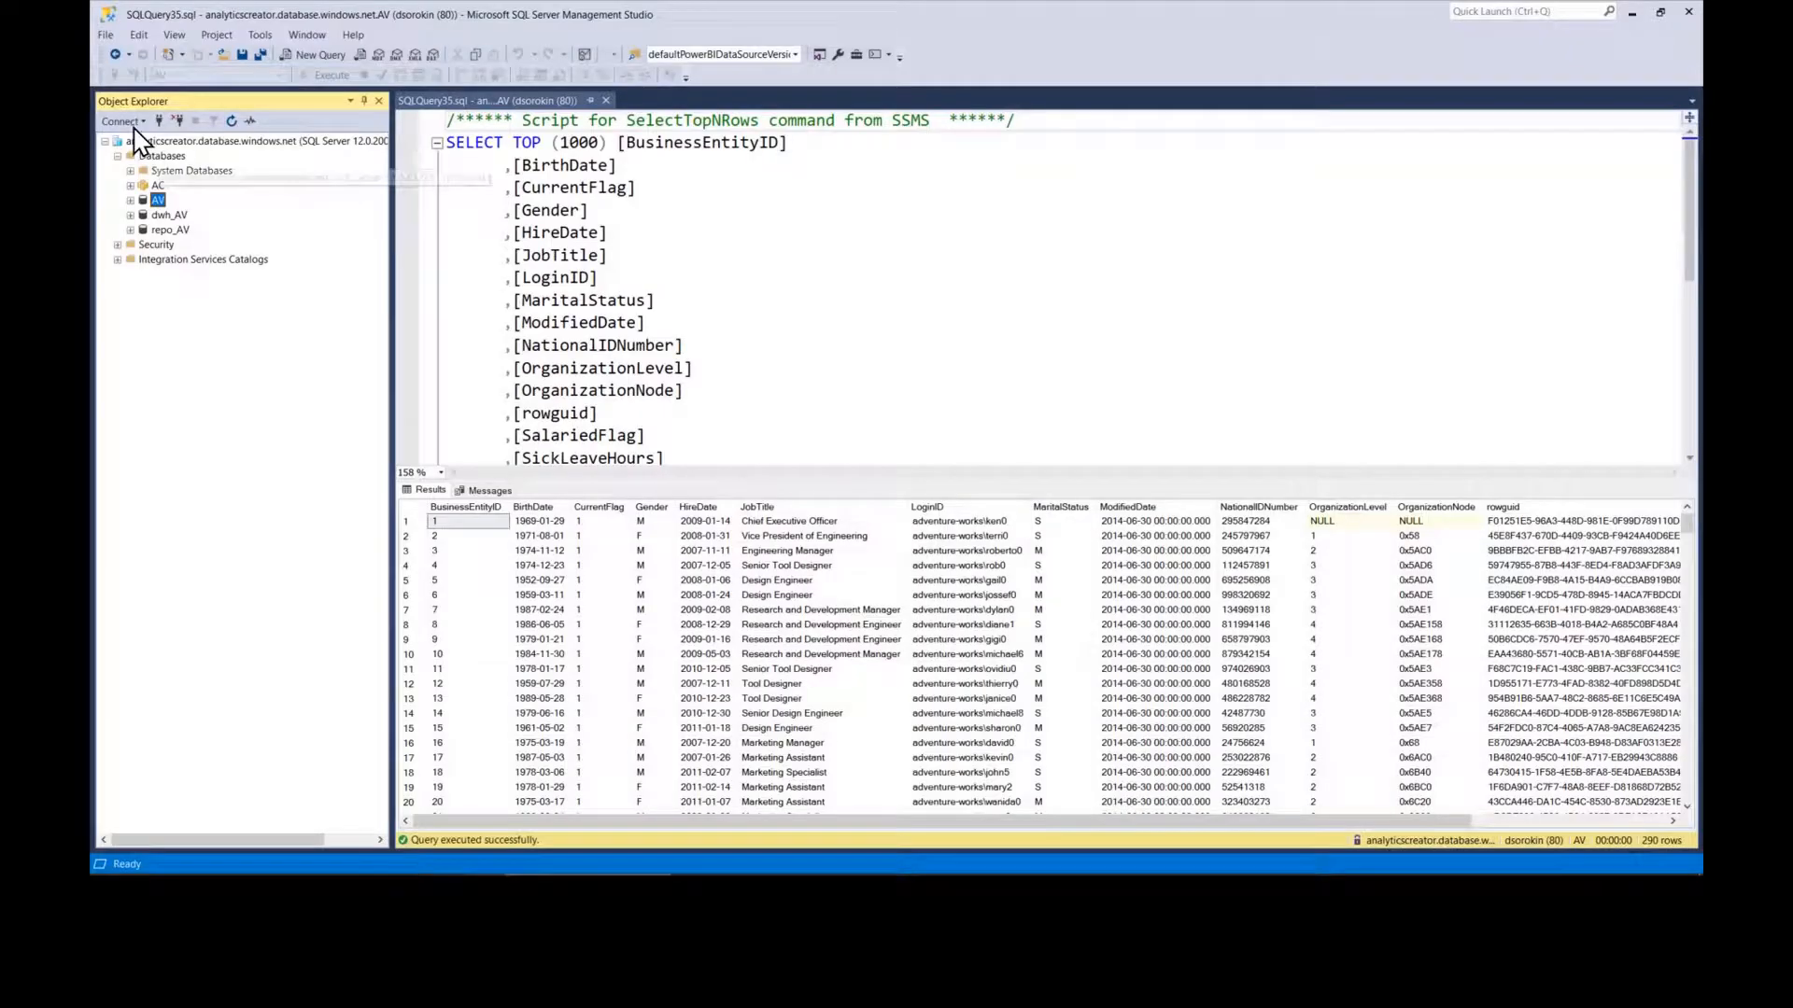
click(121, 120)
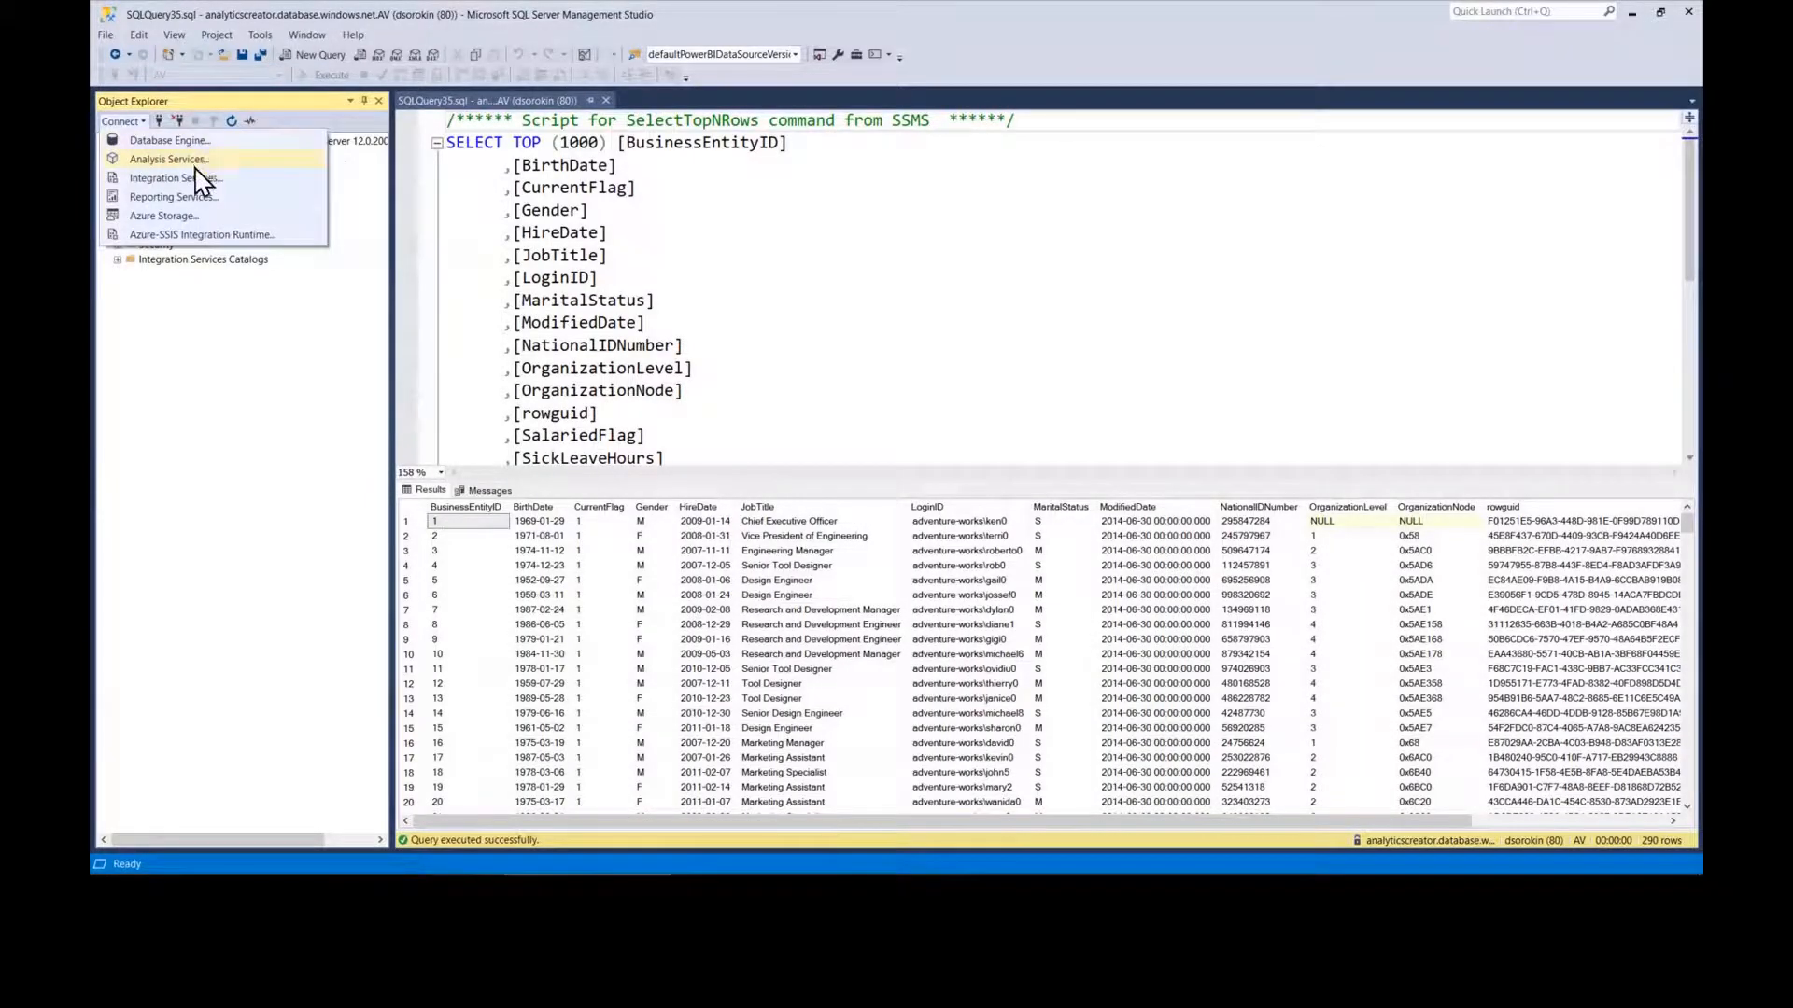
Step: Copy the workspace's powerbi:// server address from the Analysis Services connection dialog, then cancel it
click(178, 160)
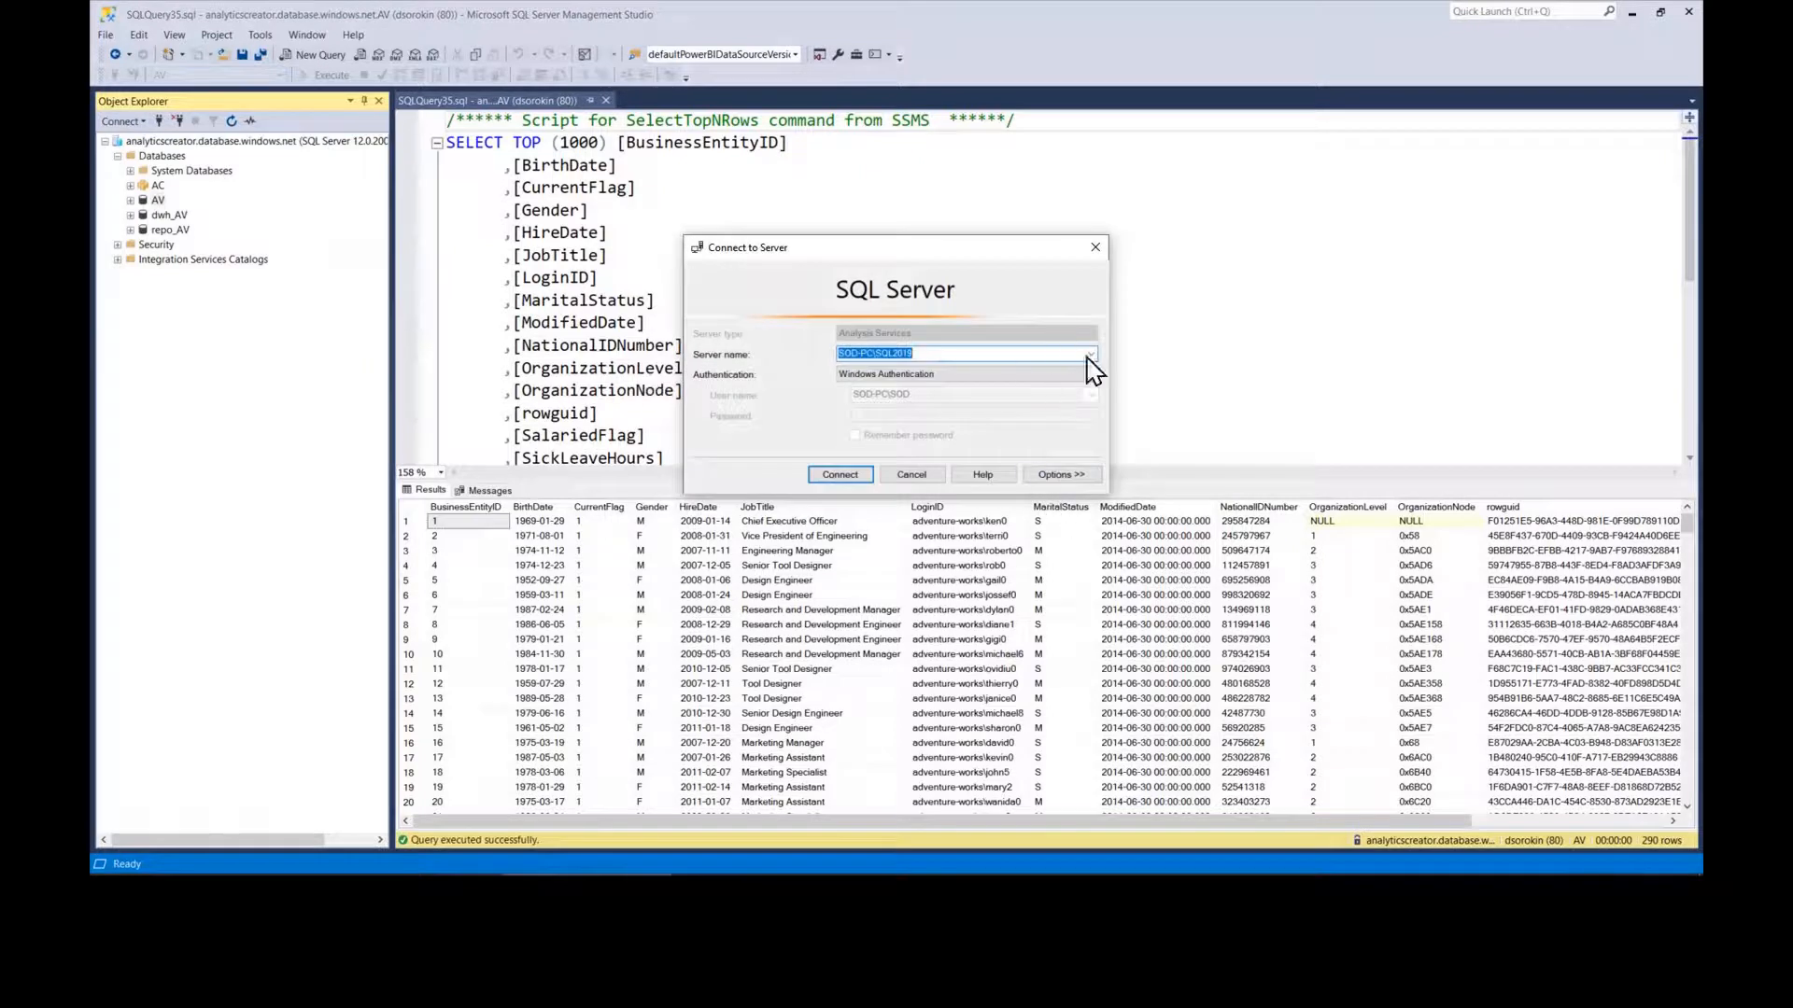
click(1088, 355)
click(1027, 379)
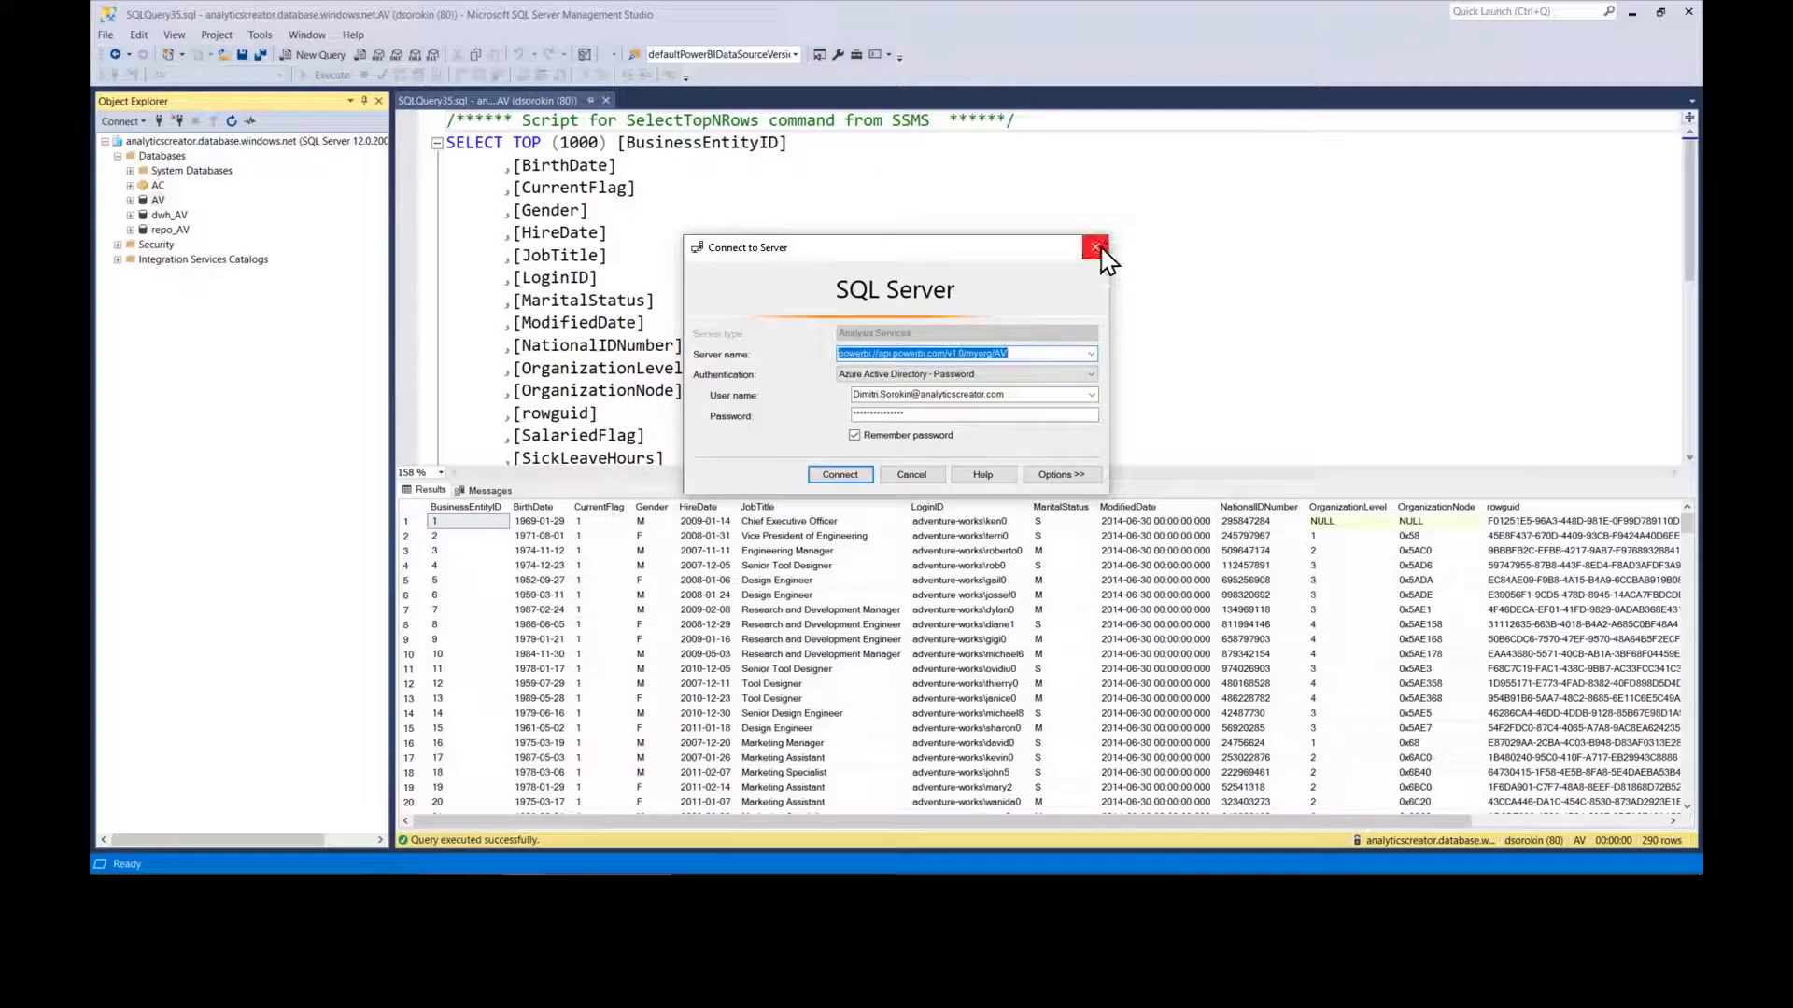
drag(1027, 353, 761, 331)
key(ctrl+c)
click(1093, 250)
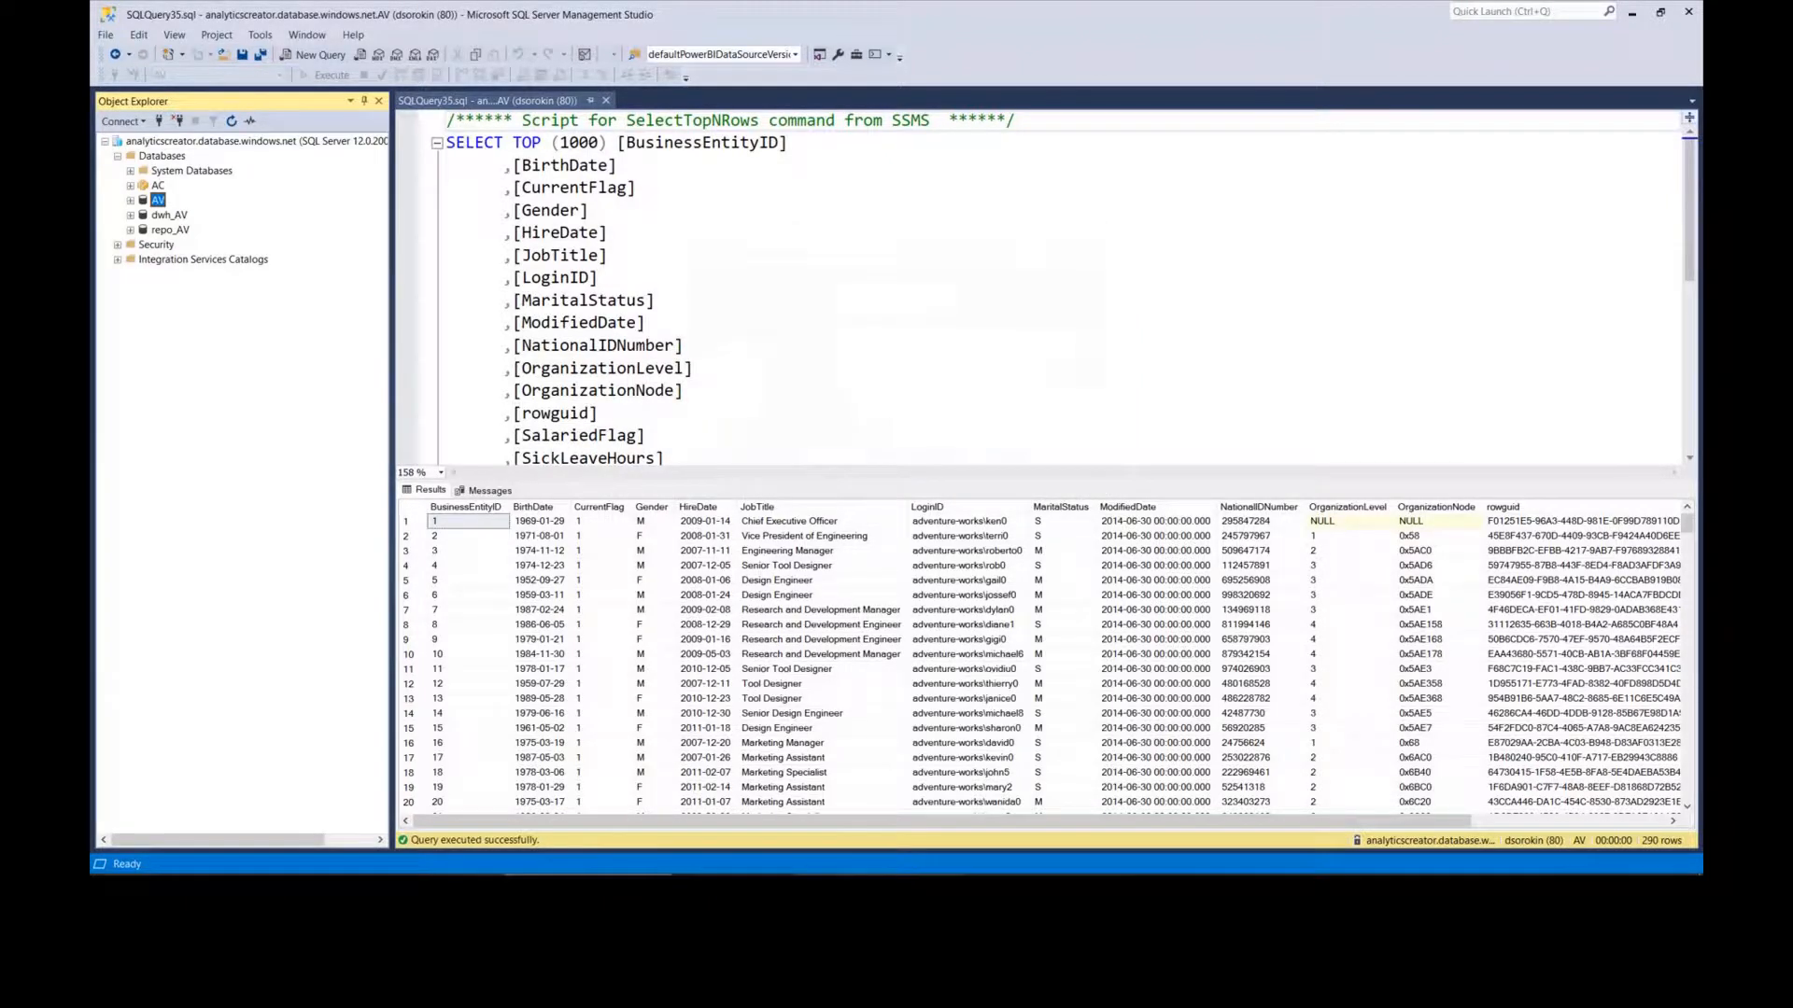
key(alt+Tab)
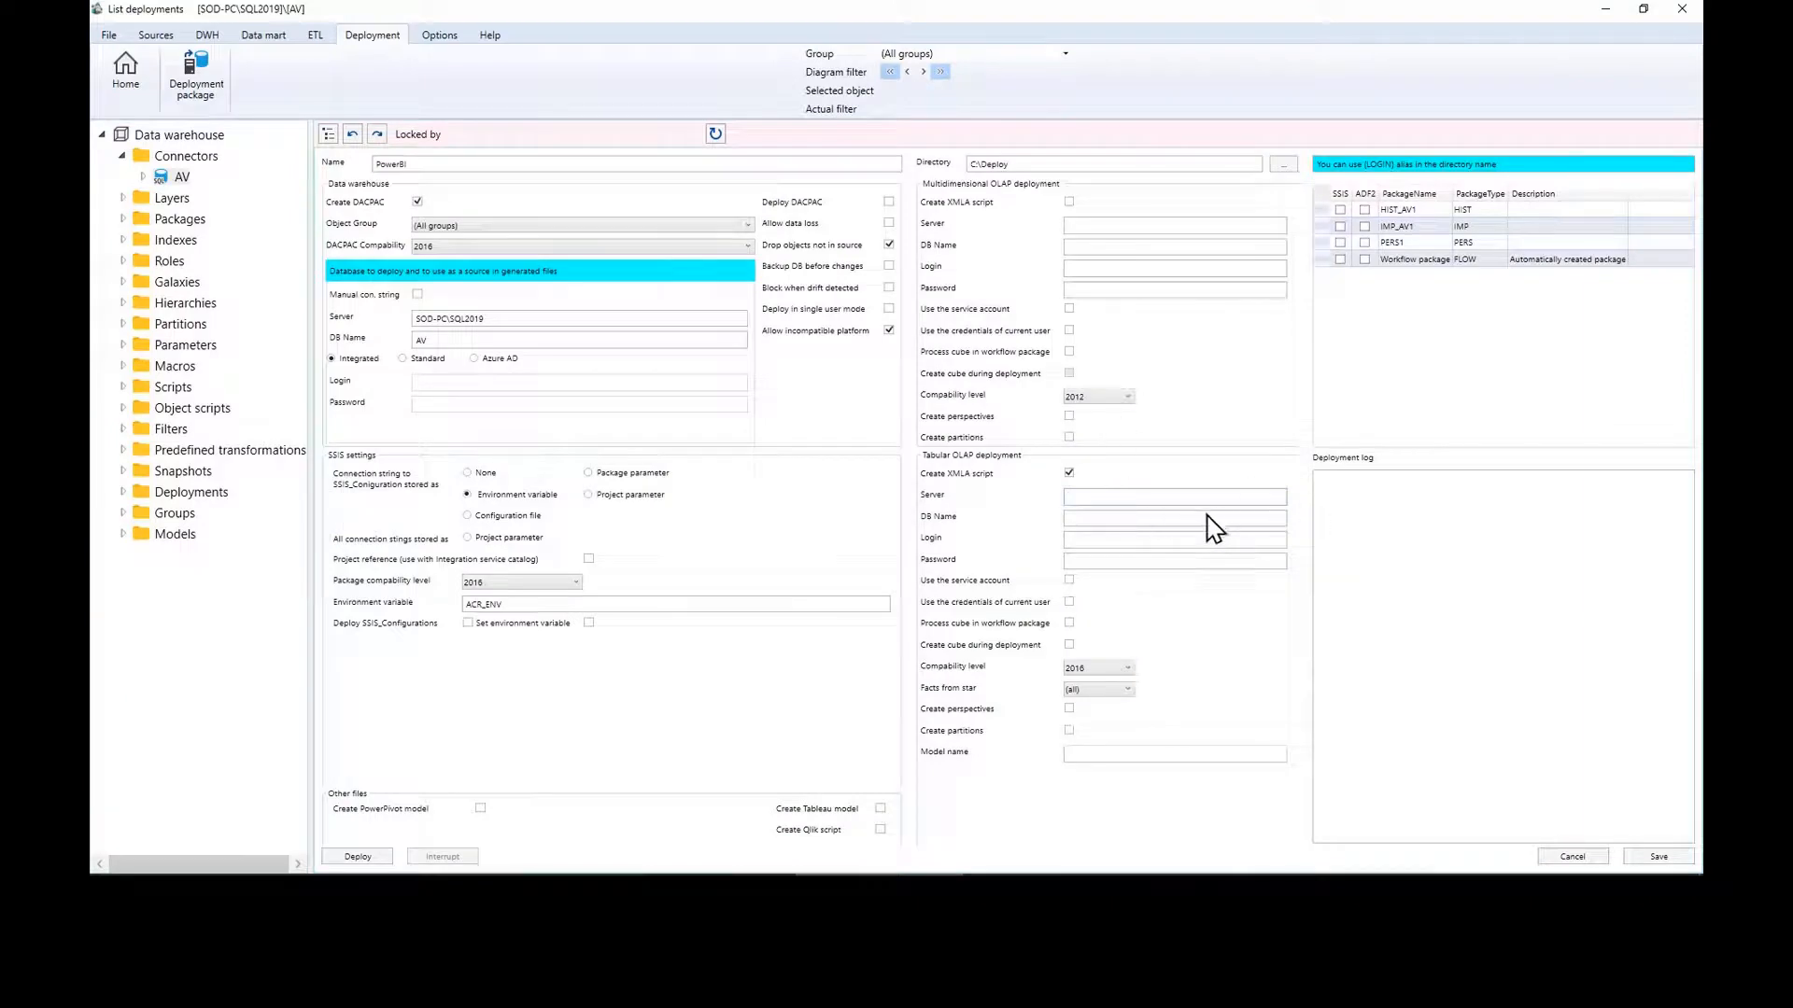
Step: Set the tabular Server to powerbi://api.powerbi.com/v1.0/myorg/AV and the database name to AV
key(ctrl+v)
click(1130, 520)
text(AV)
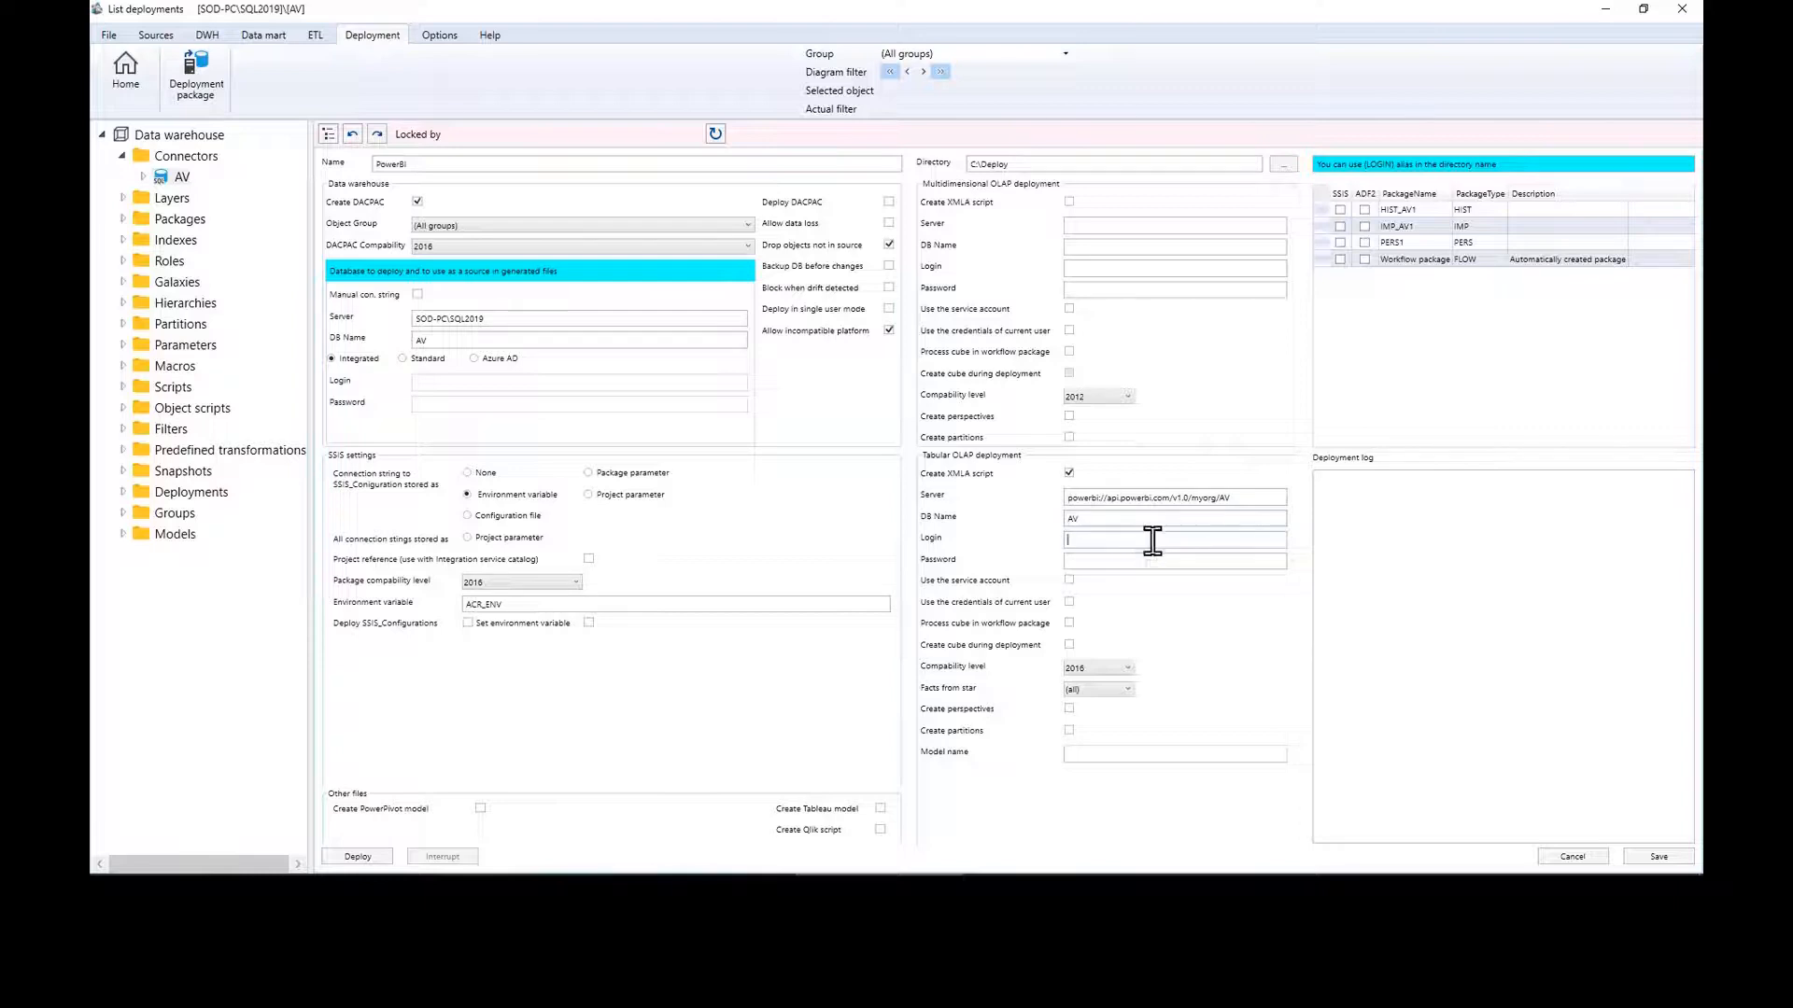
key(Tab)
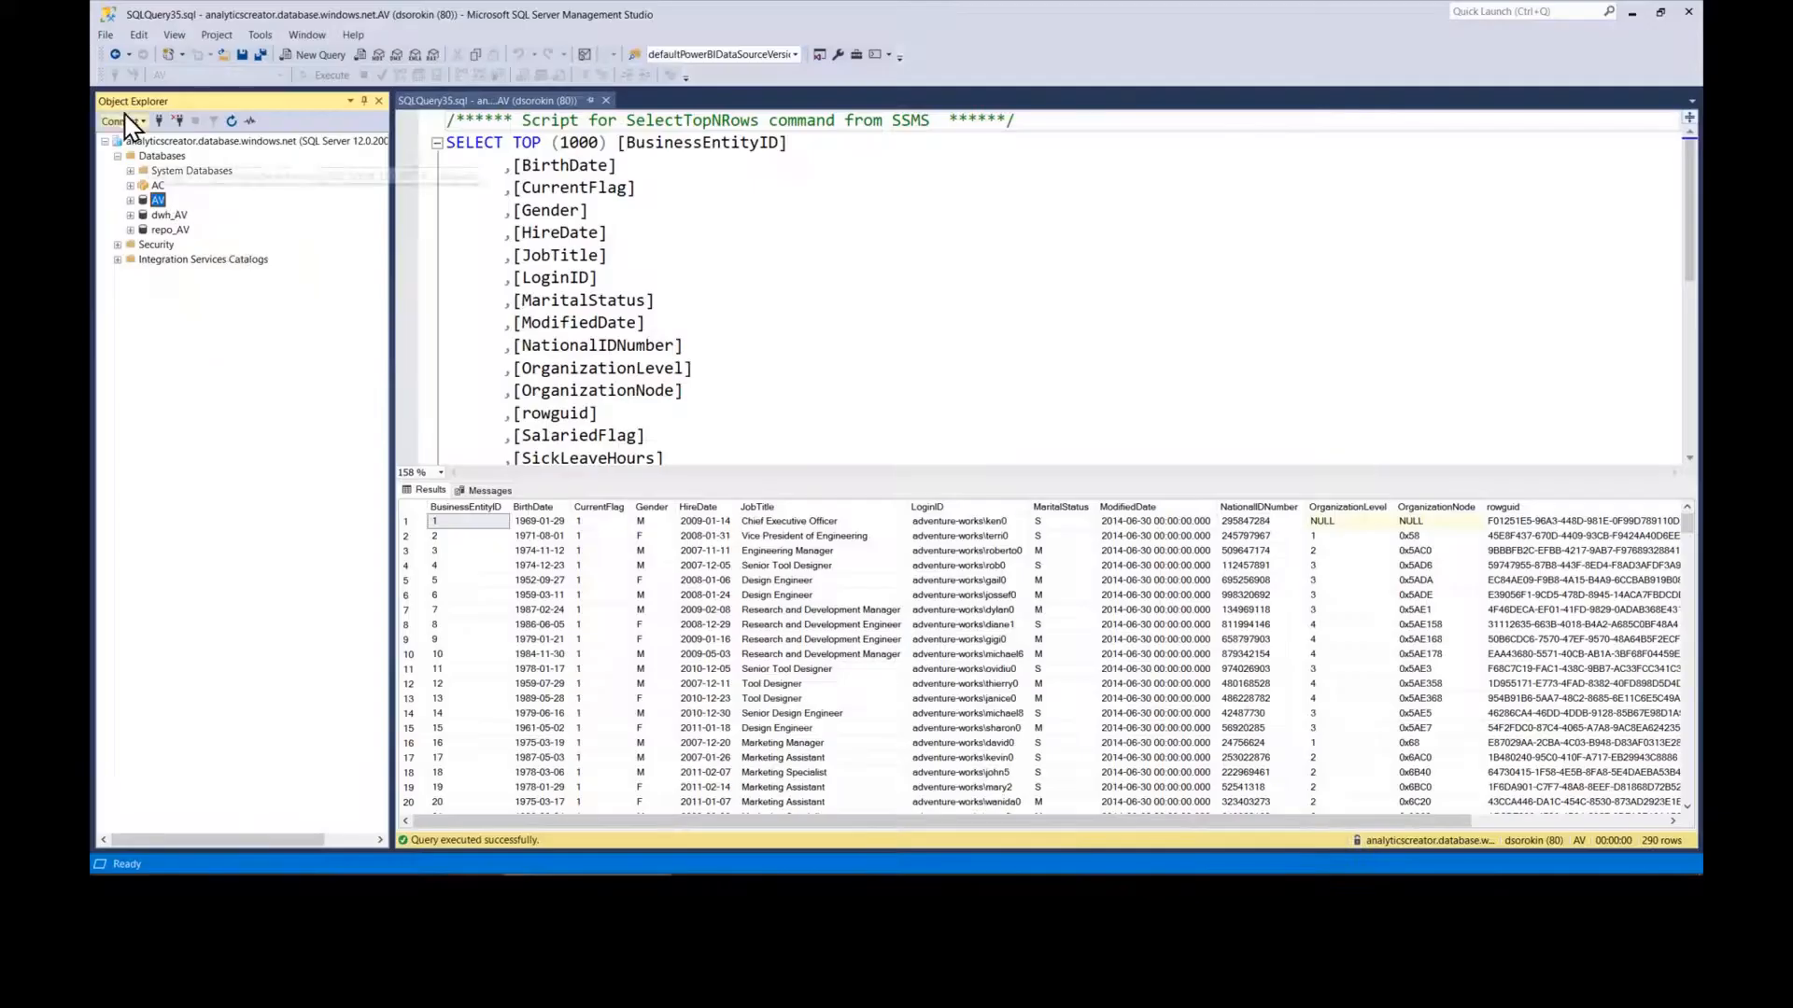
Step: Copy the saved user name from SSMS's Analysis Services connection into the tabular Login field
click(122, 121)
click(168, 160)
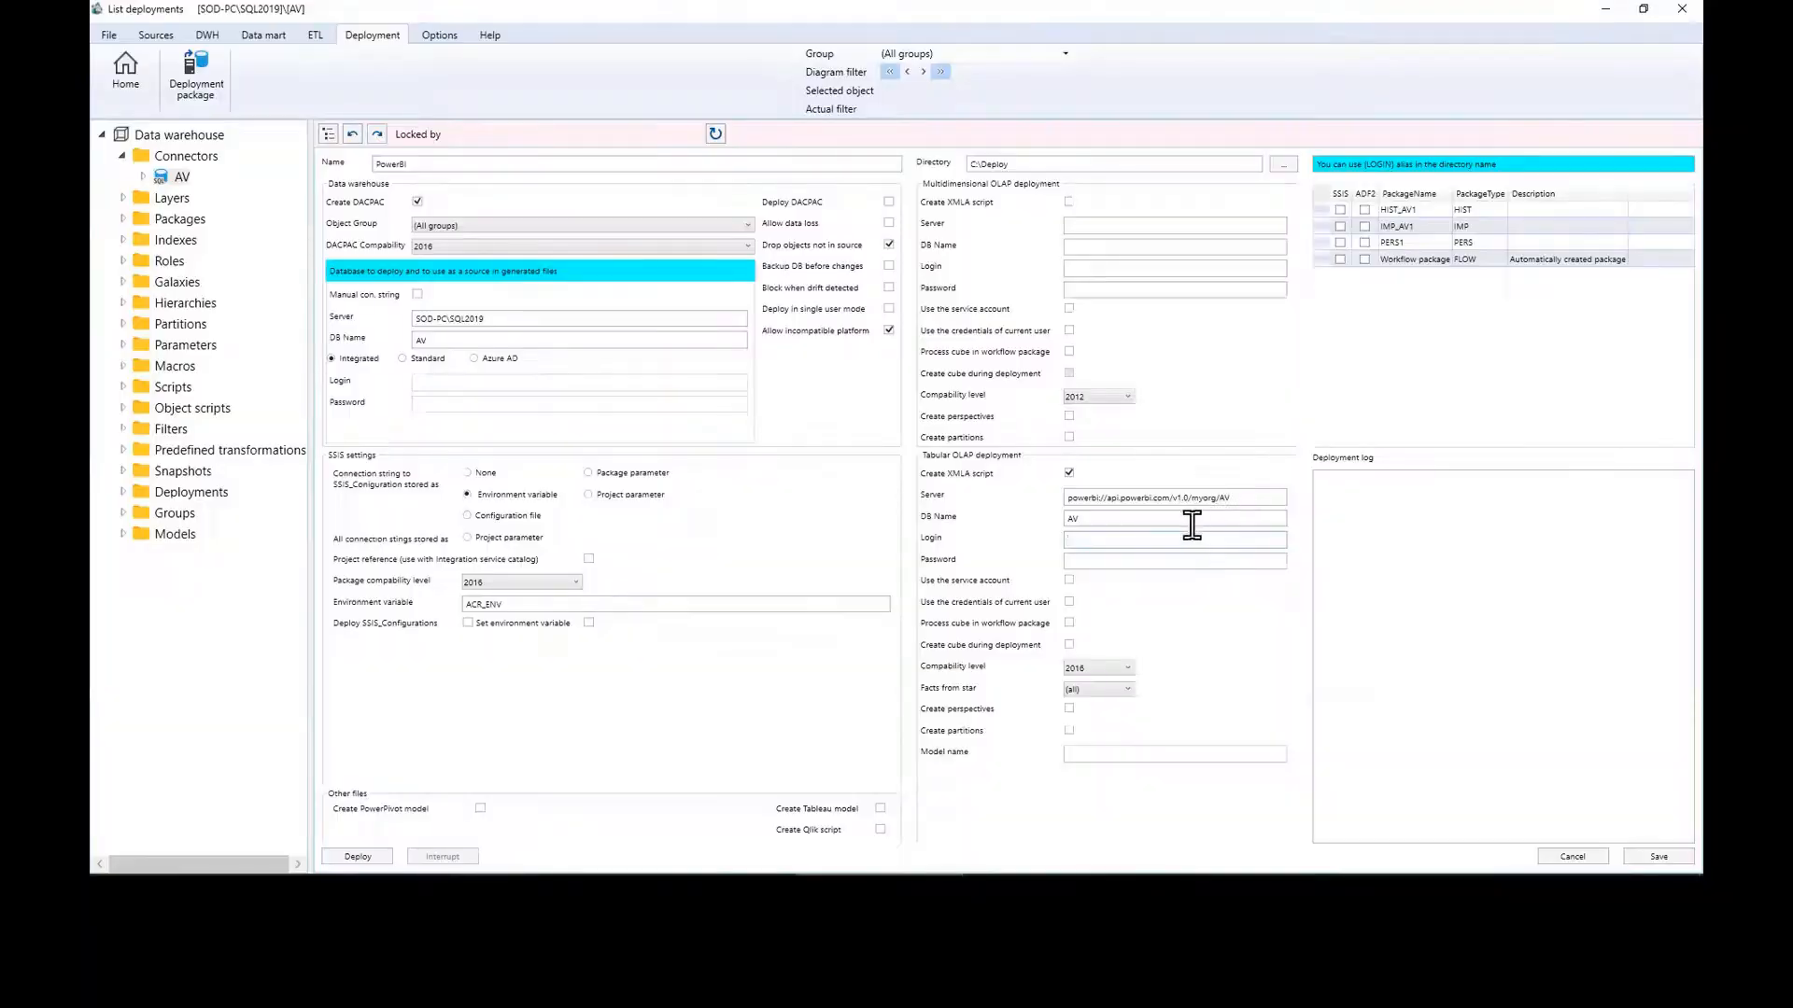
key(ctrl+v)
Step: Set tabular compatibility level to PowerBI, enable cube creation during deployment, and disable DACPAC creation
click(1090, 667)
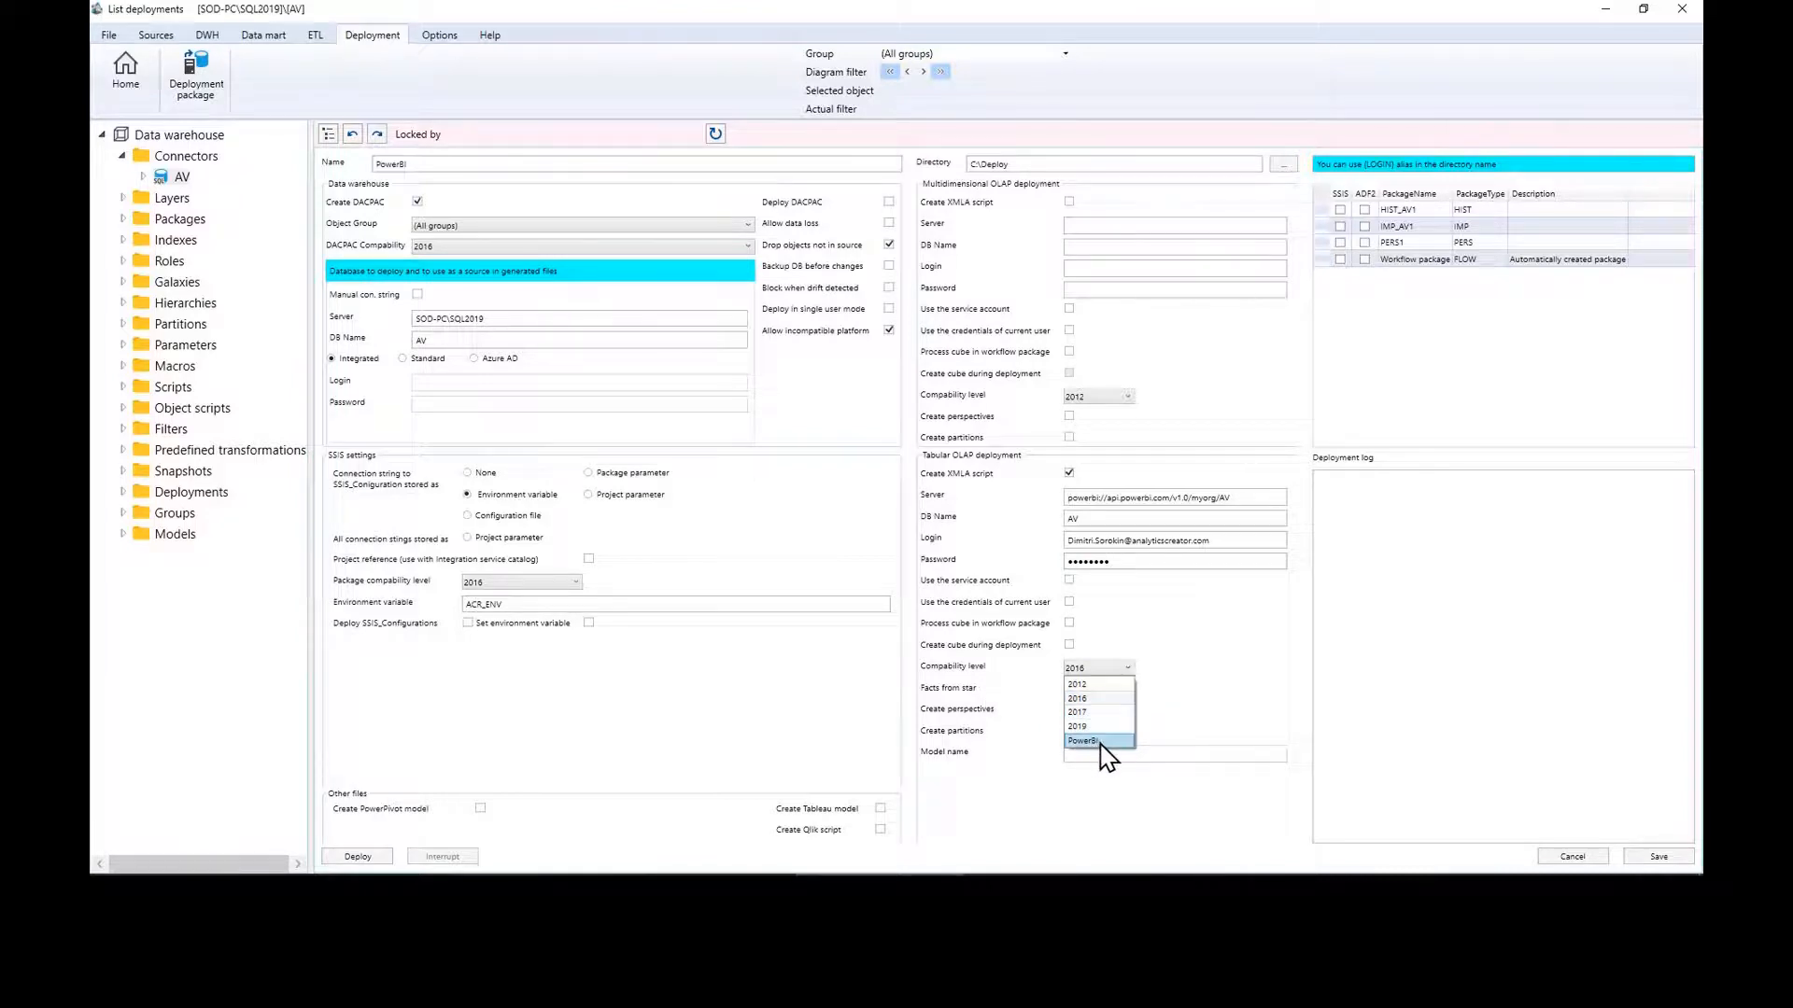
click(1099, 743)
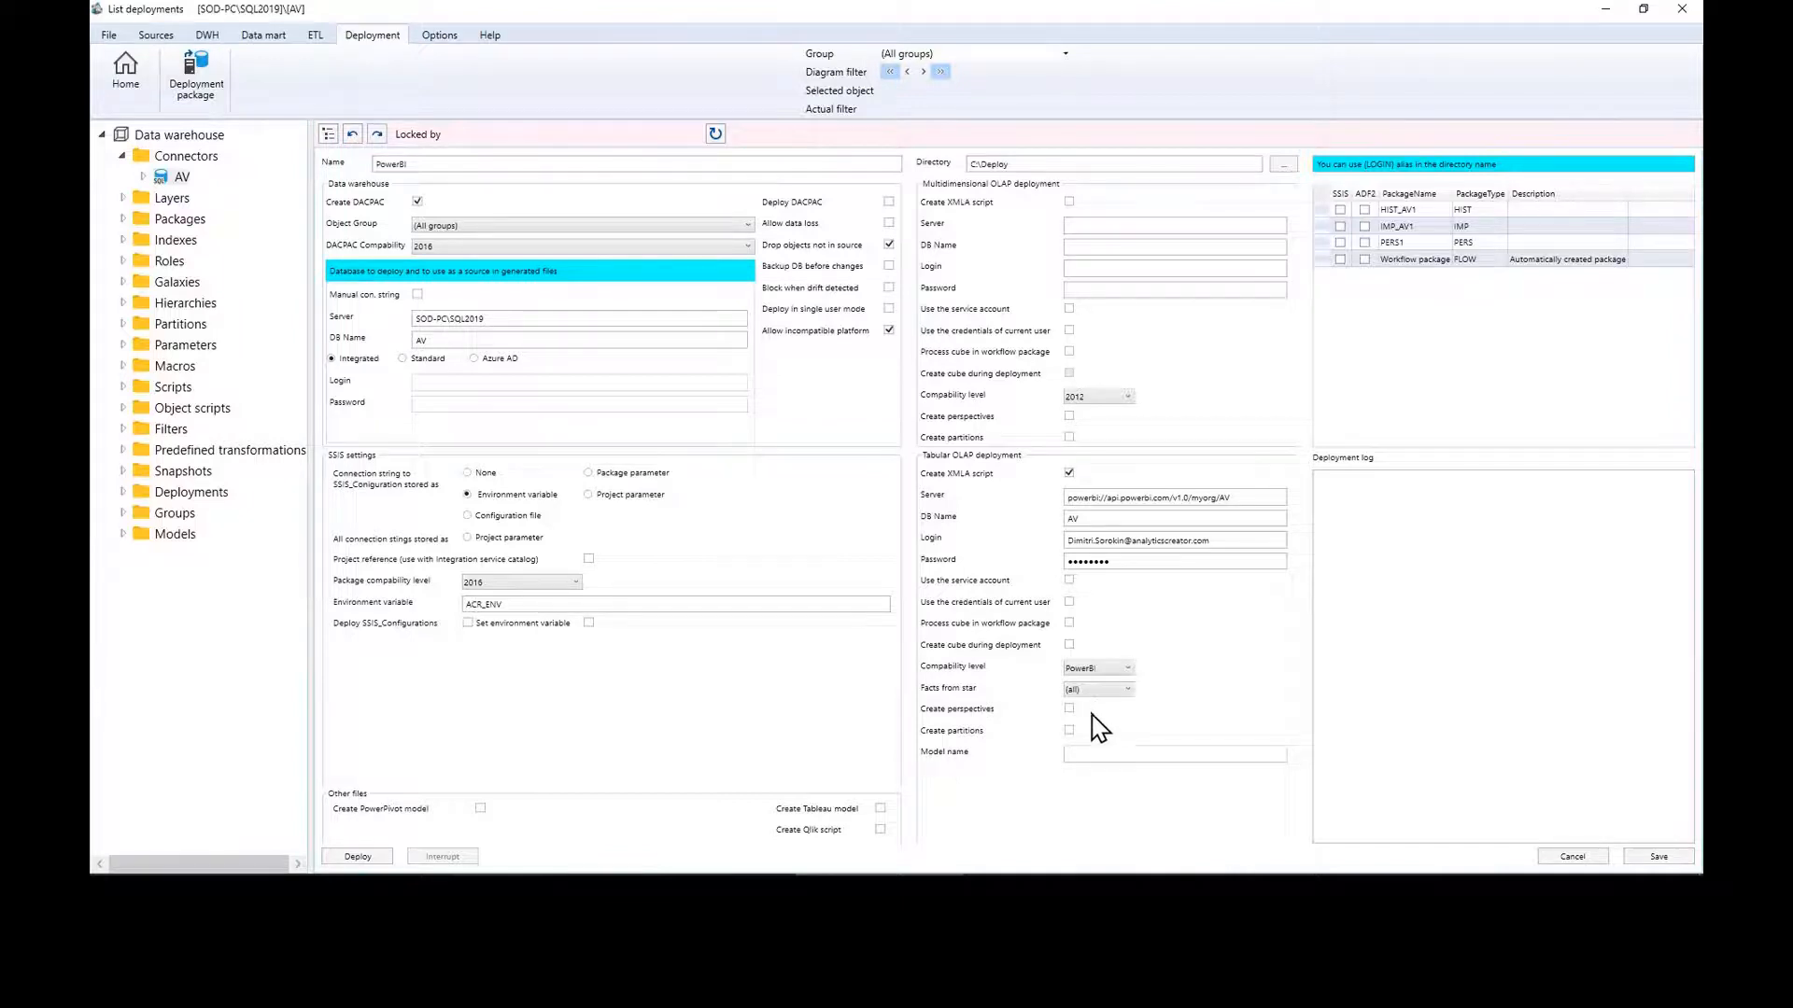
click(1070, 645)
click(417, 203)
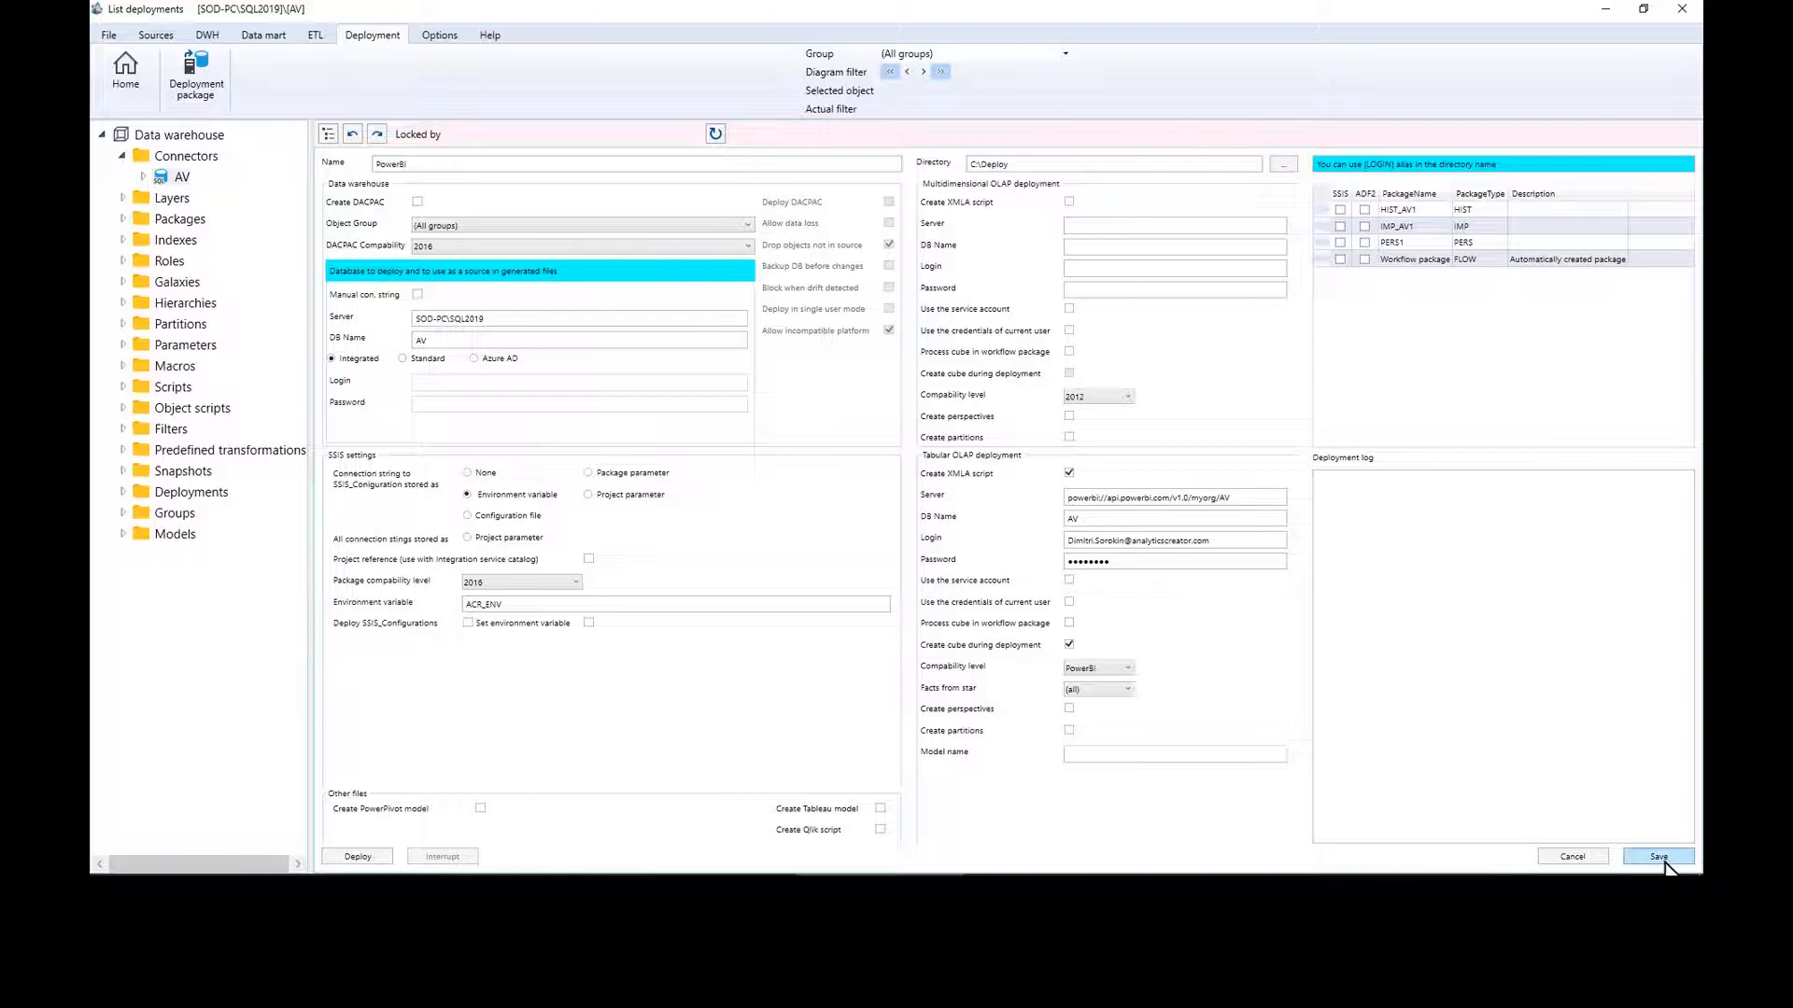
Step: Run the PowerBI deployment and review its log, which flags a missing aggregation
click(384, 854)
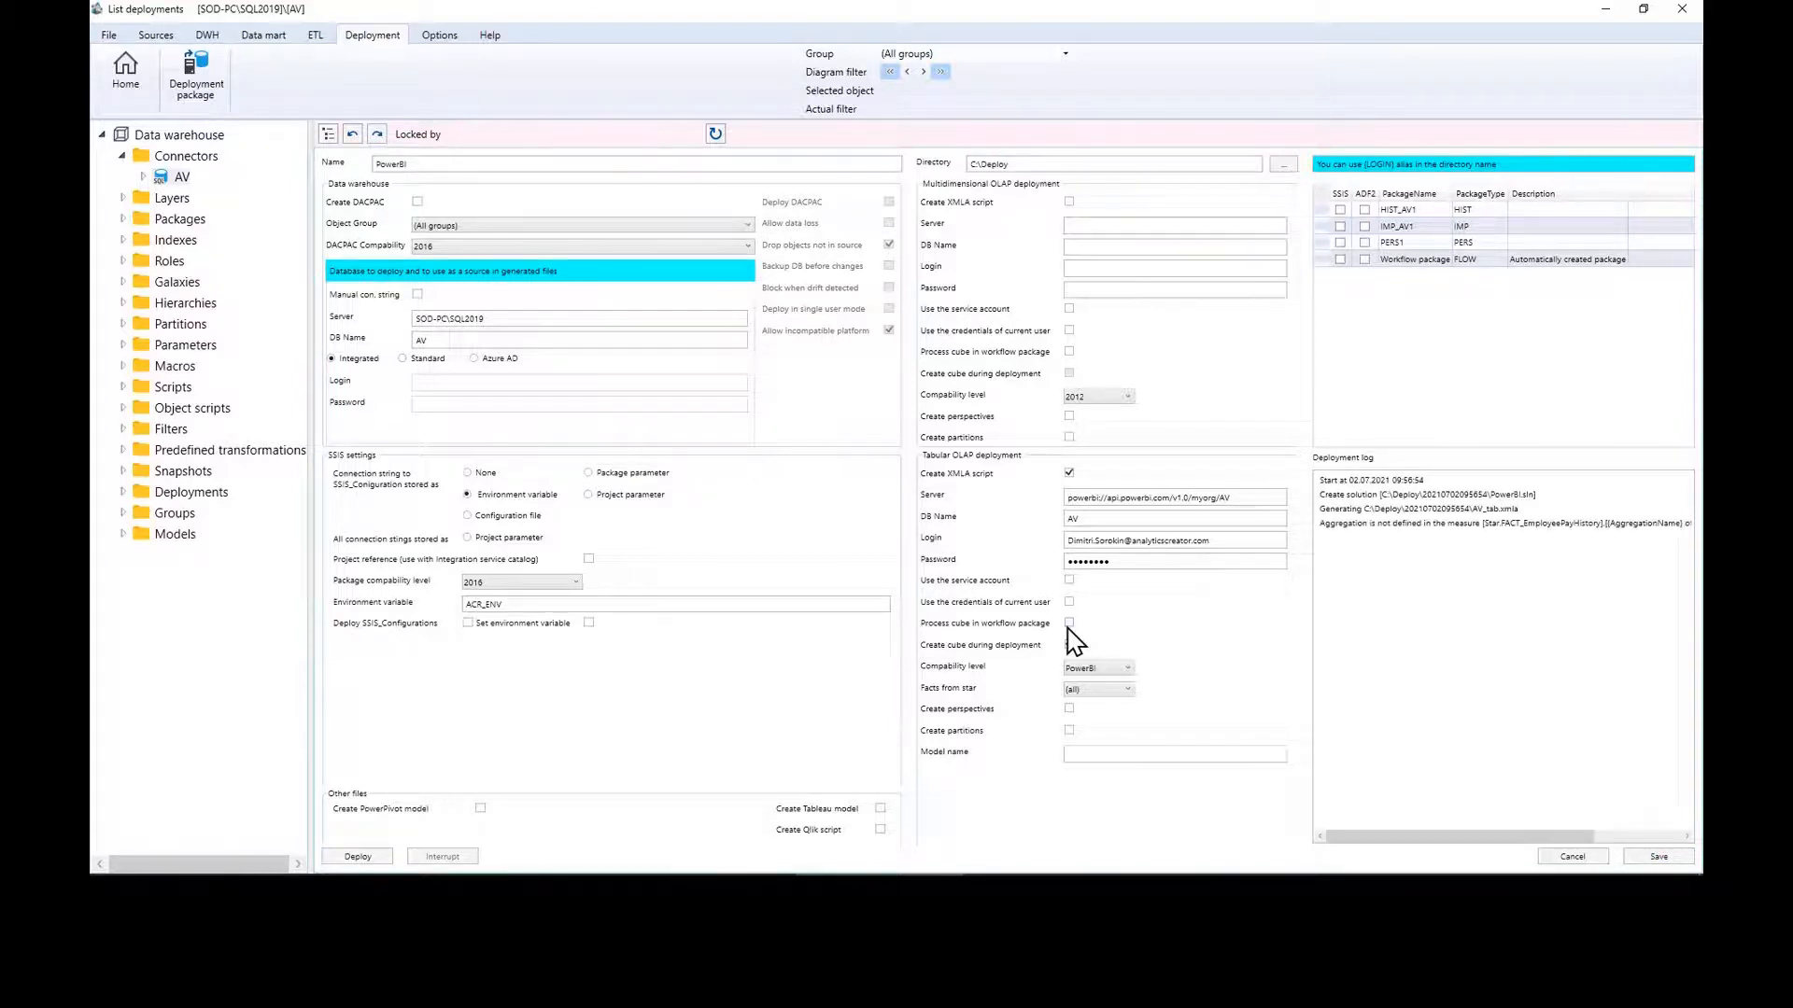
click(1069, 645)
drag(1582, 838, 1676, 837)
Step: Inspect the measures of FACT_EmployeeDepartmentHistory, then return to the flow diagram
click(131, 73)
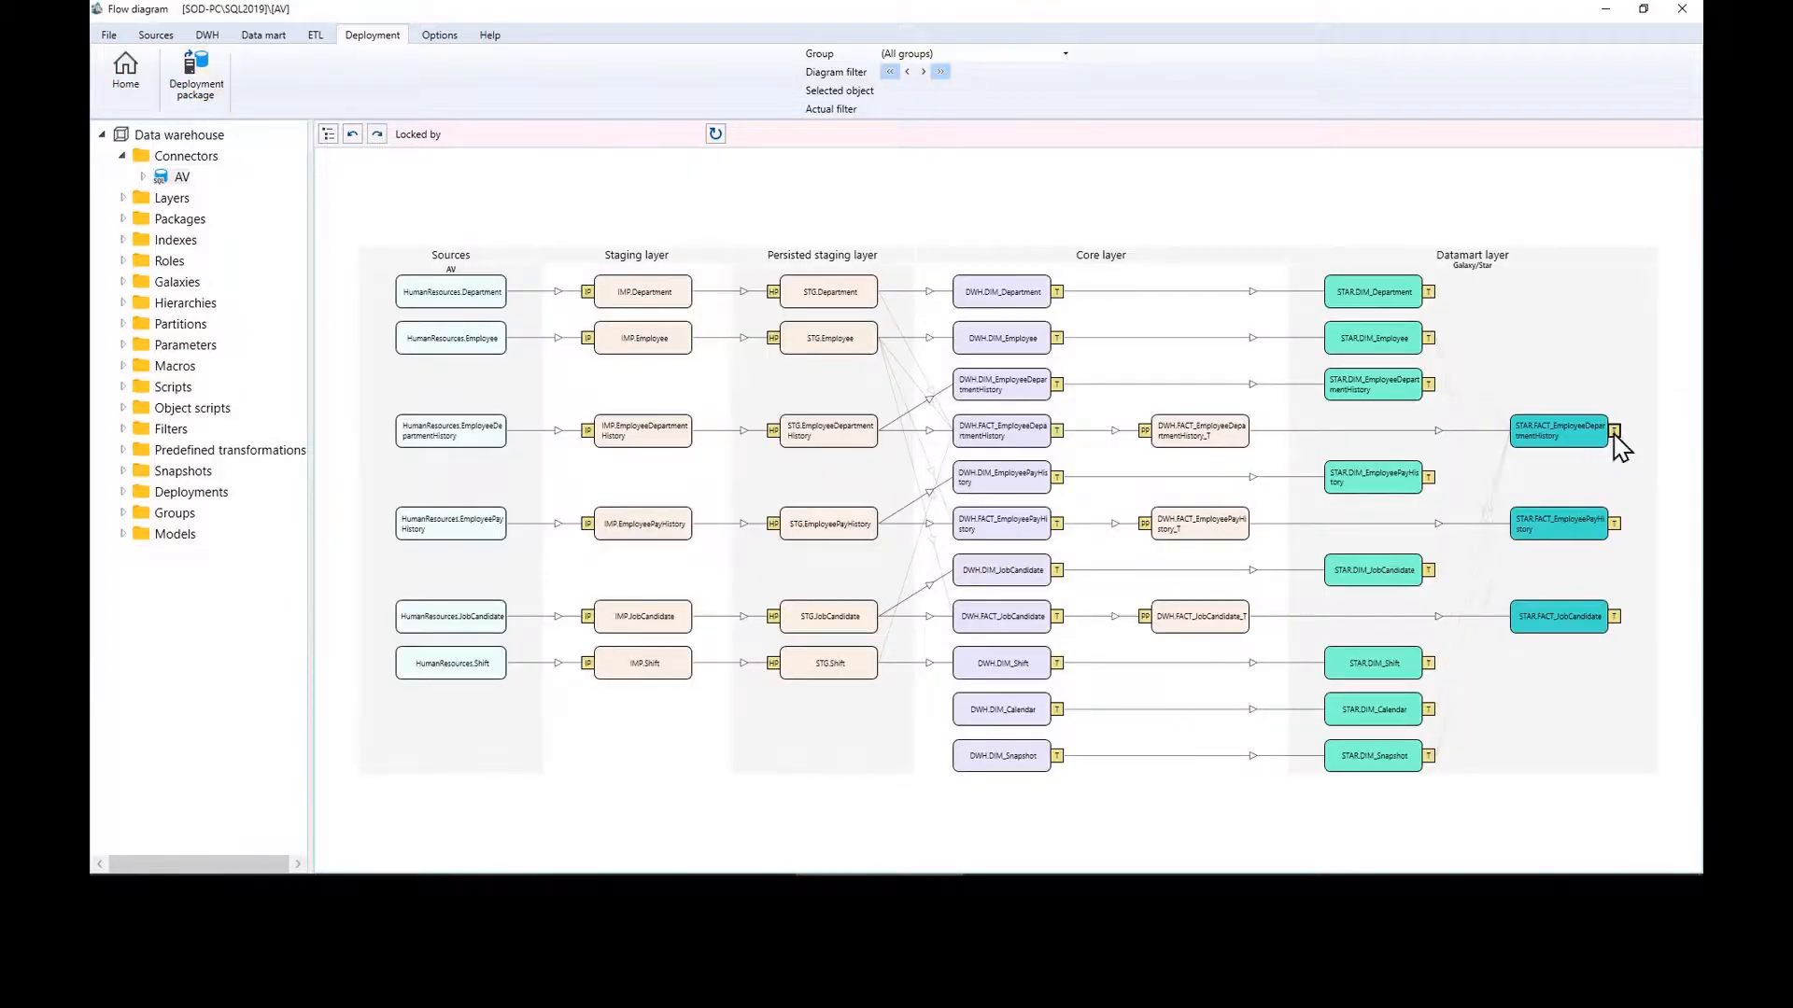
double_click(1617, 449)
click(650, 357)
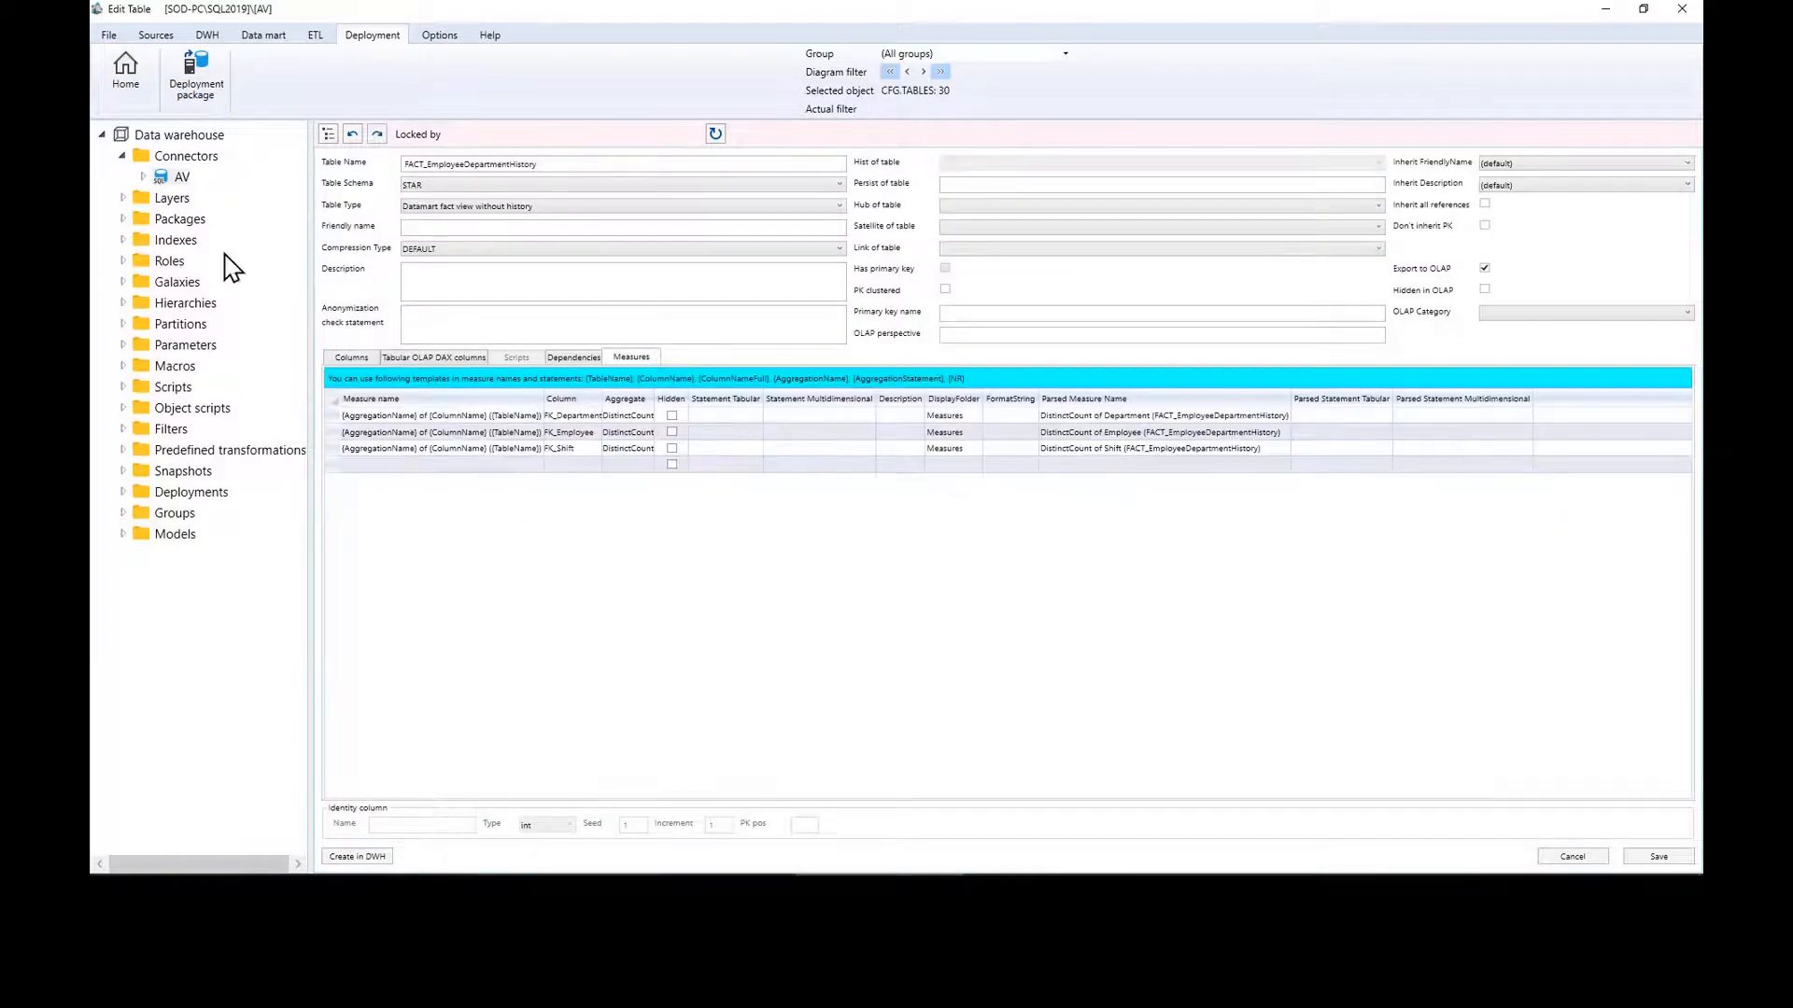
click(131, 82)
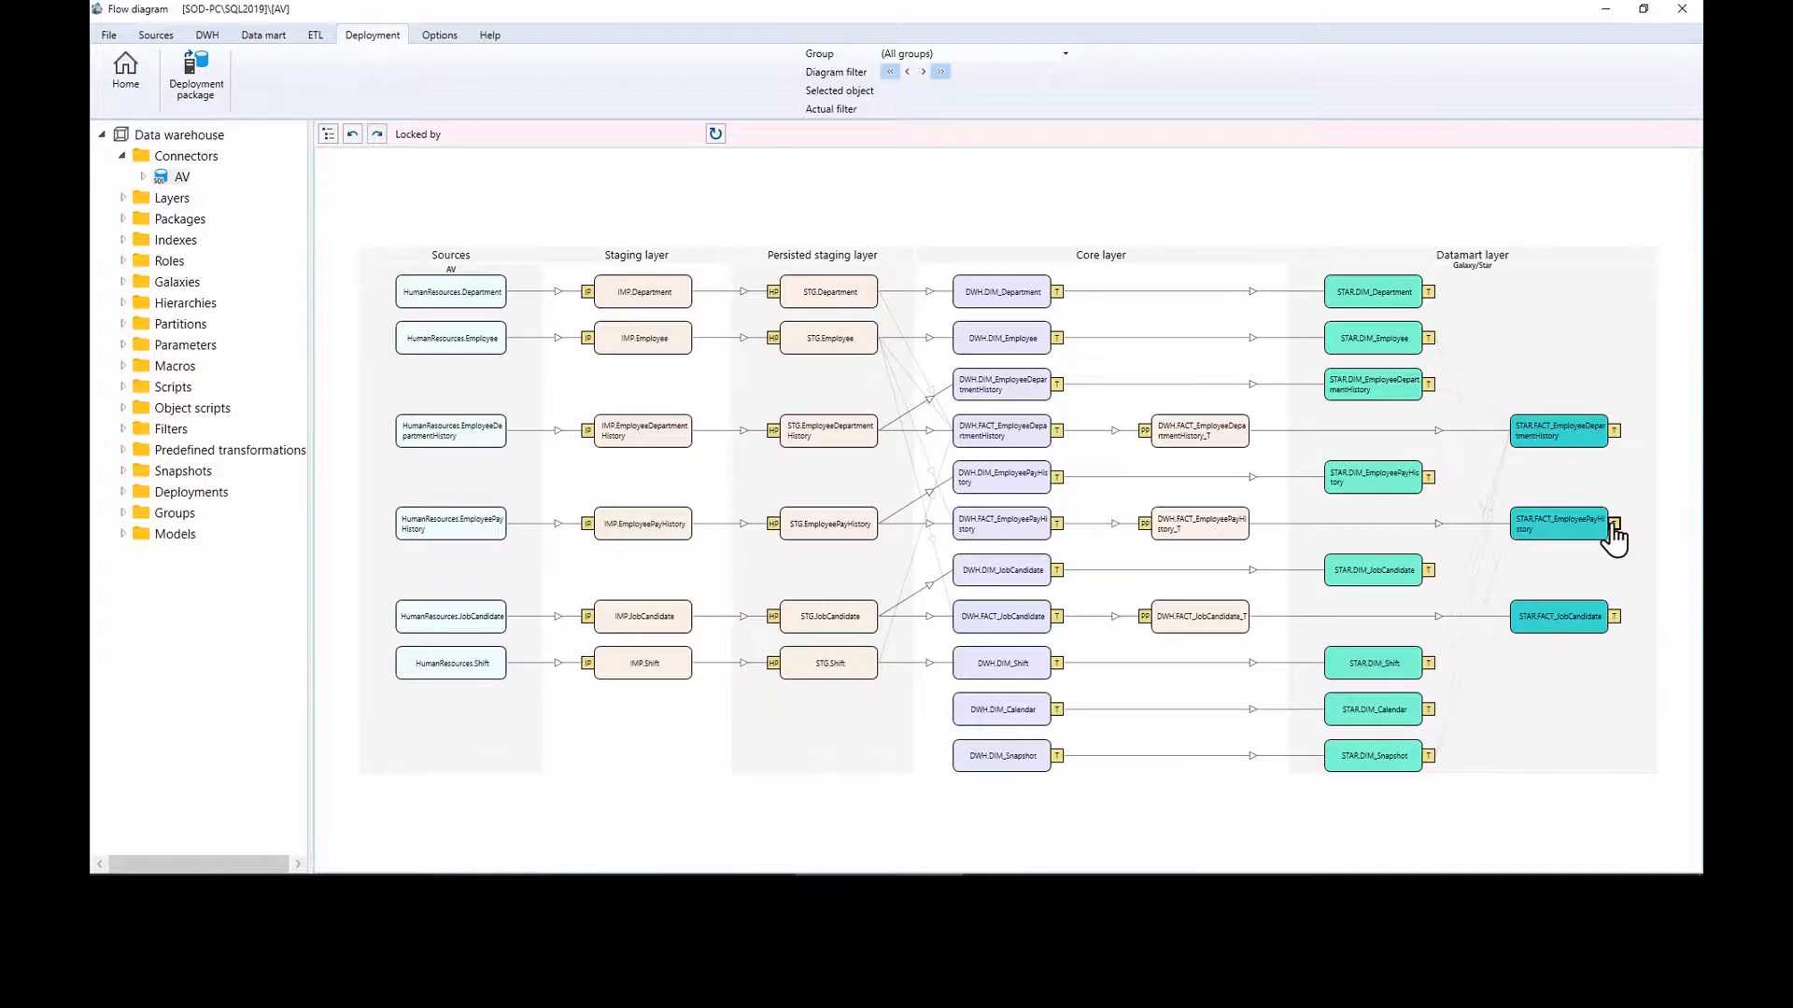
Step: Change the FACT_EmployeePayHistory measure's aggregation to DistinctCount and save it
double_click(1614, 522)
click(643, 361)
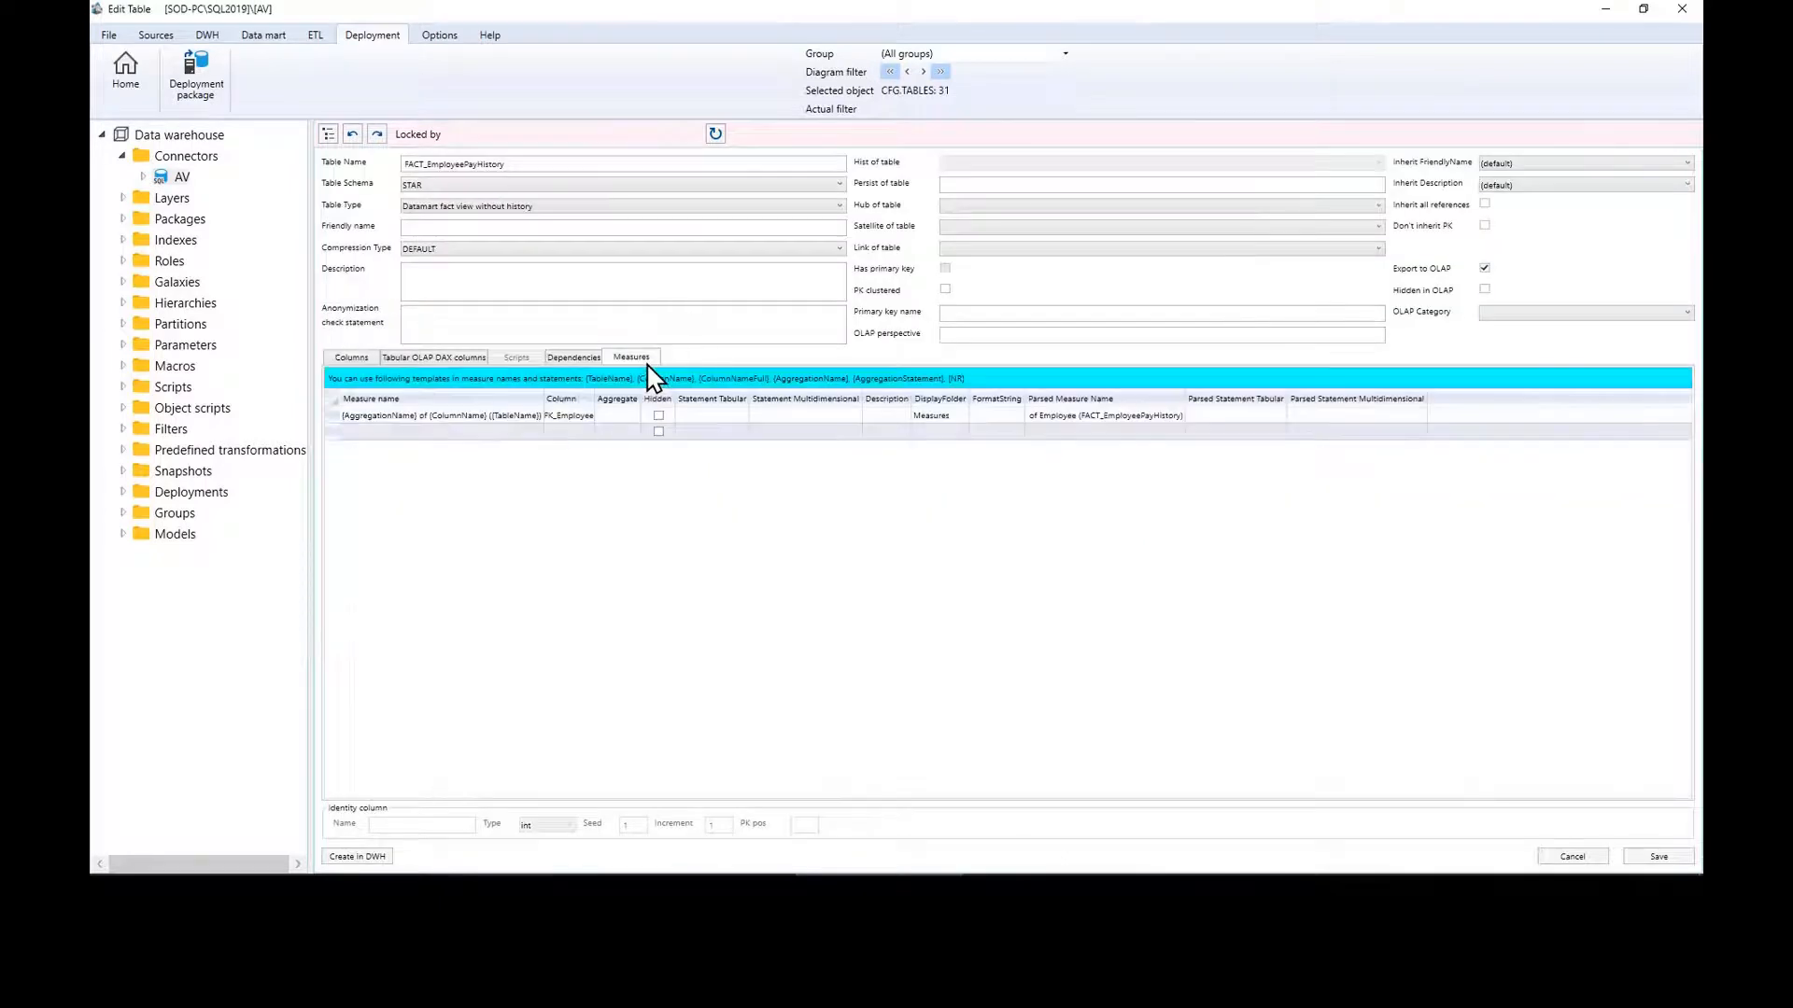
click(624, 416)
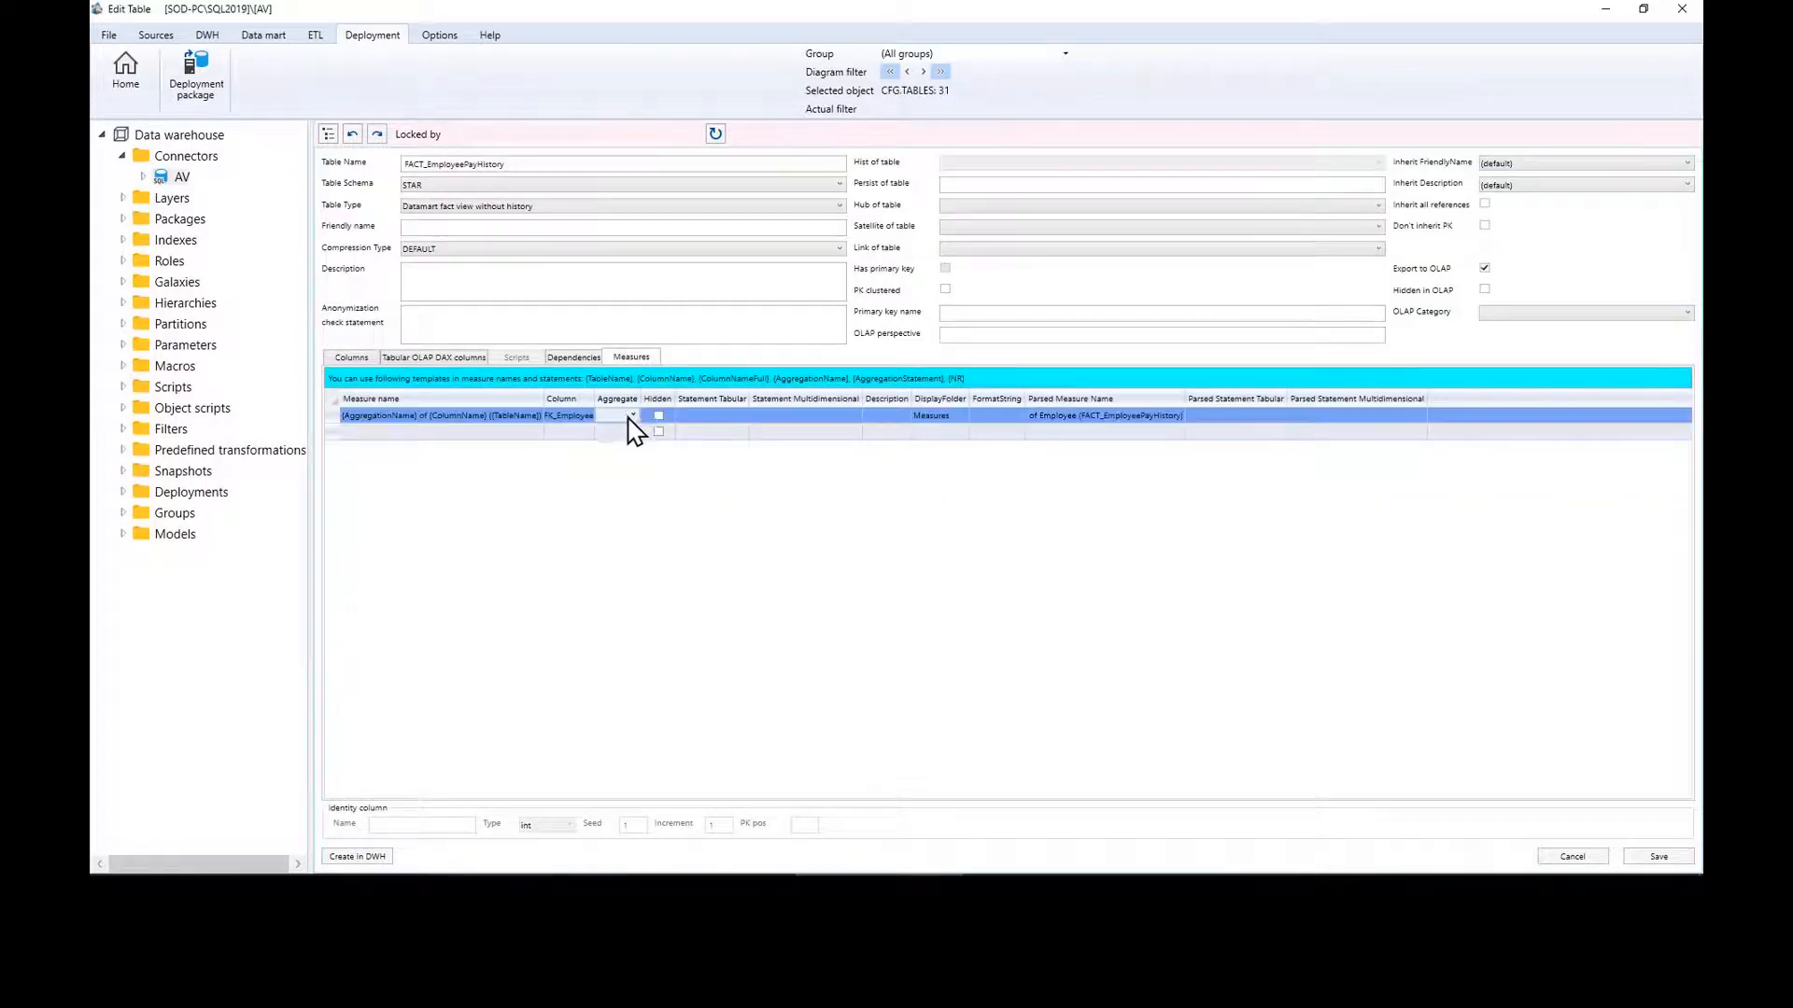
click(632, 416)
click(627, 464)
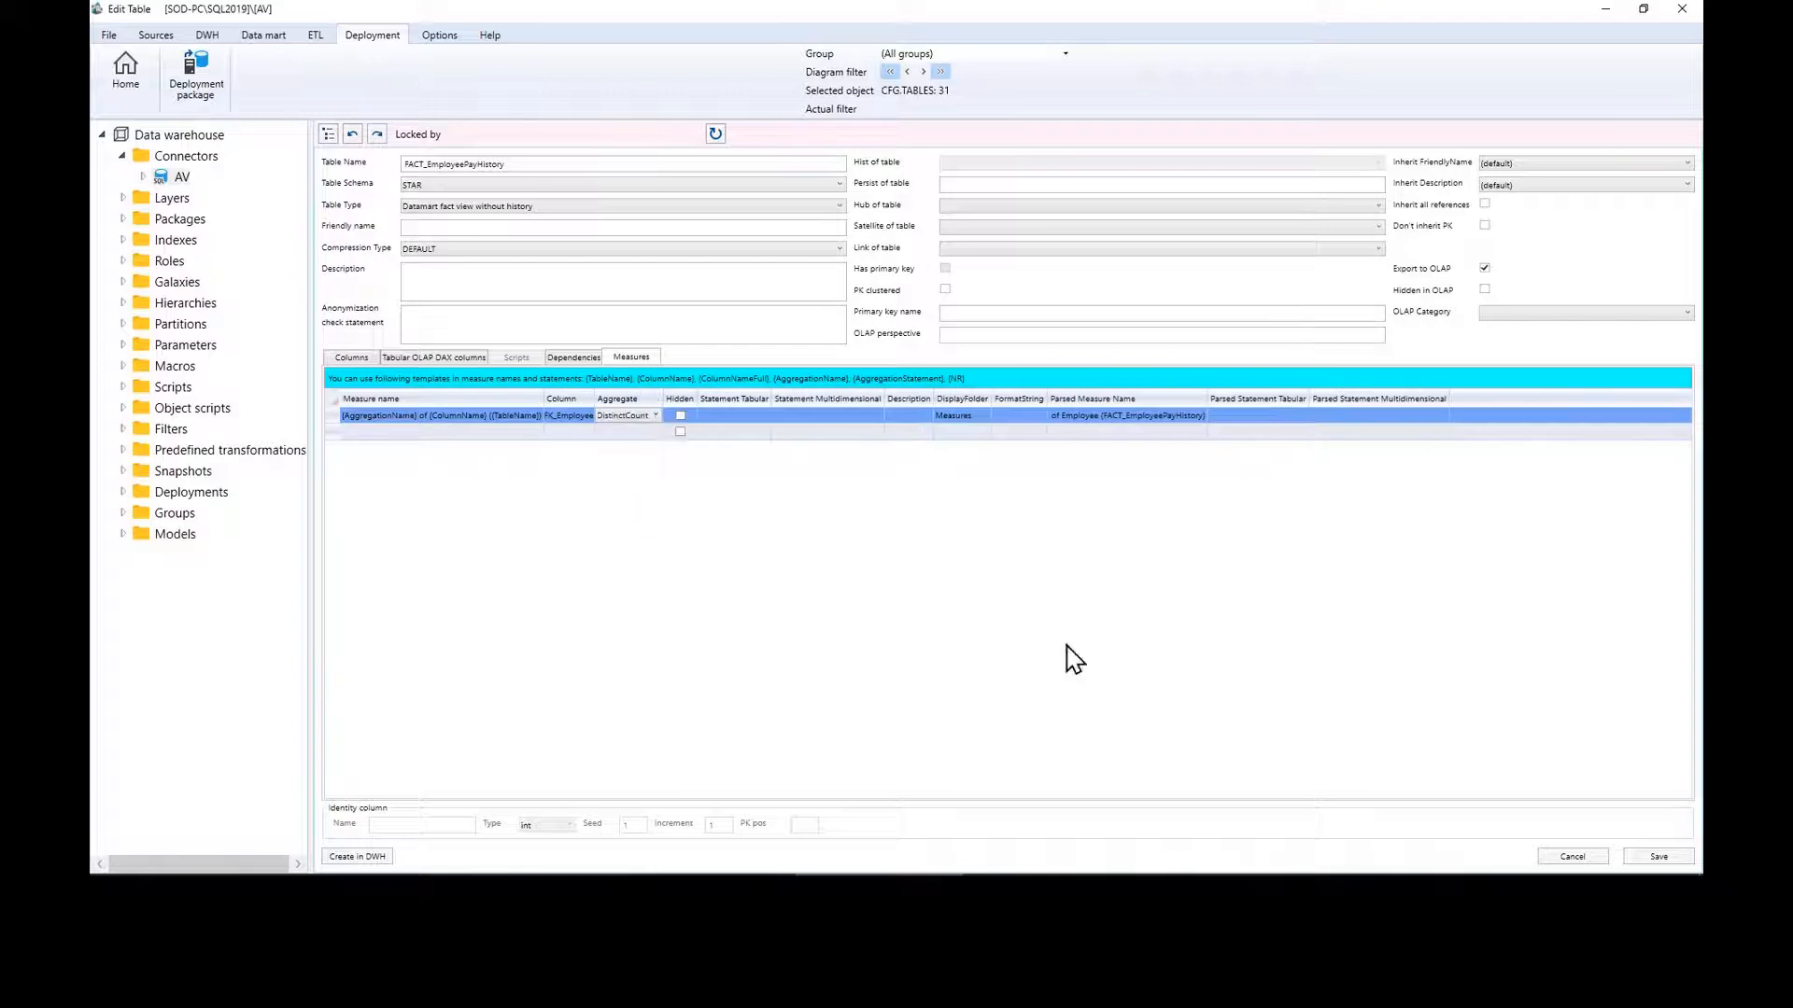
click(1667, 857)
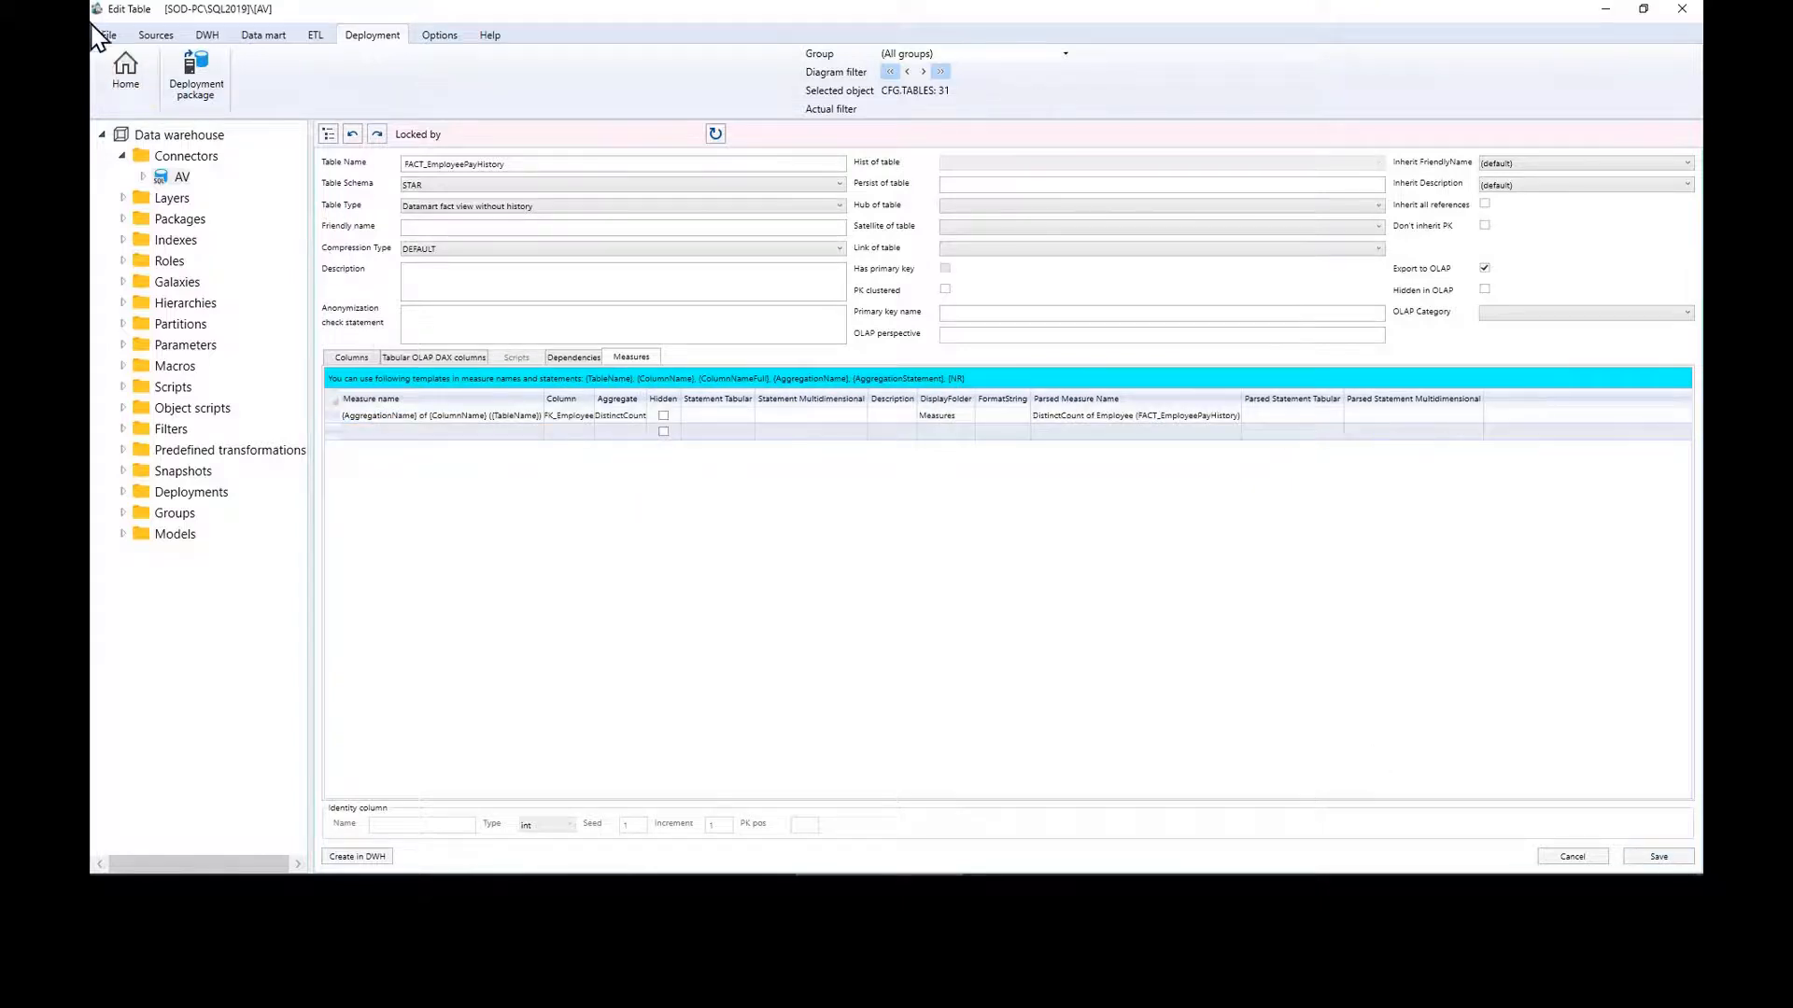
click(125, 82)
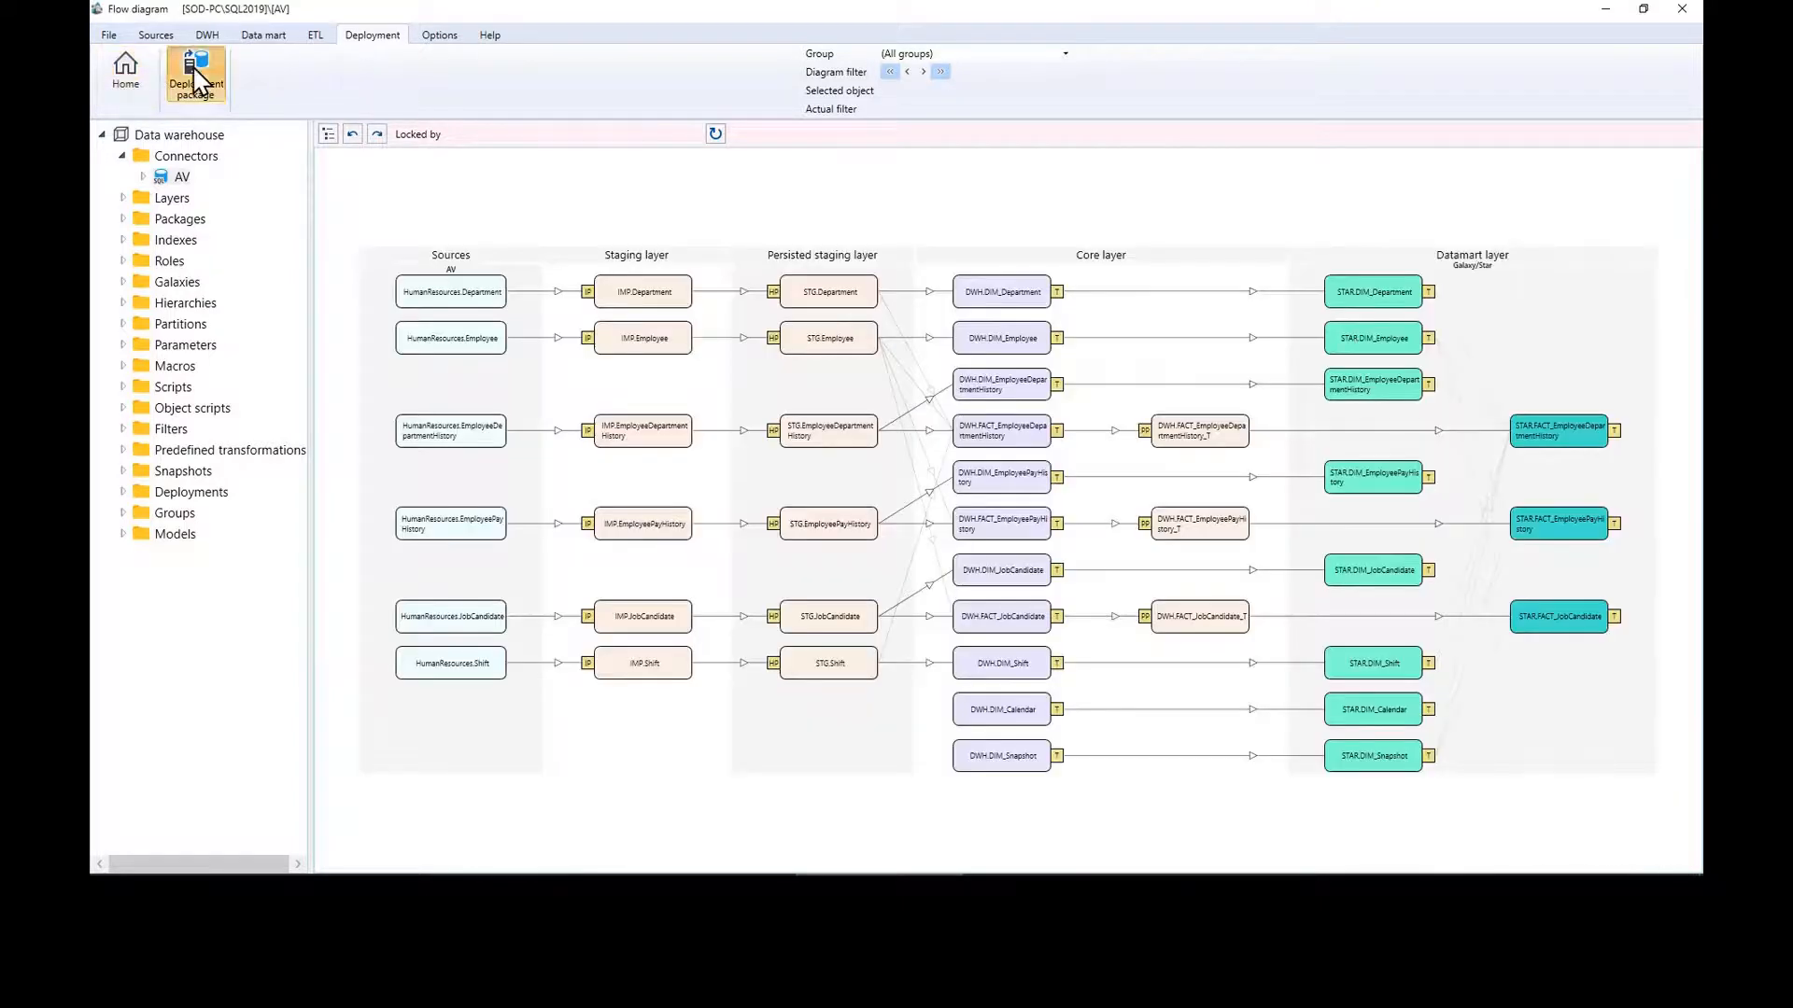
Step: Redeploy the PowerBI deployment package to the Power BI workspace
click(196, 75)
double_click(359, 245)
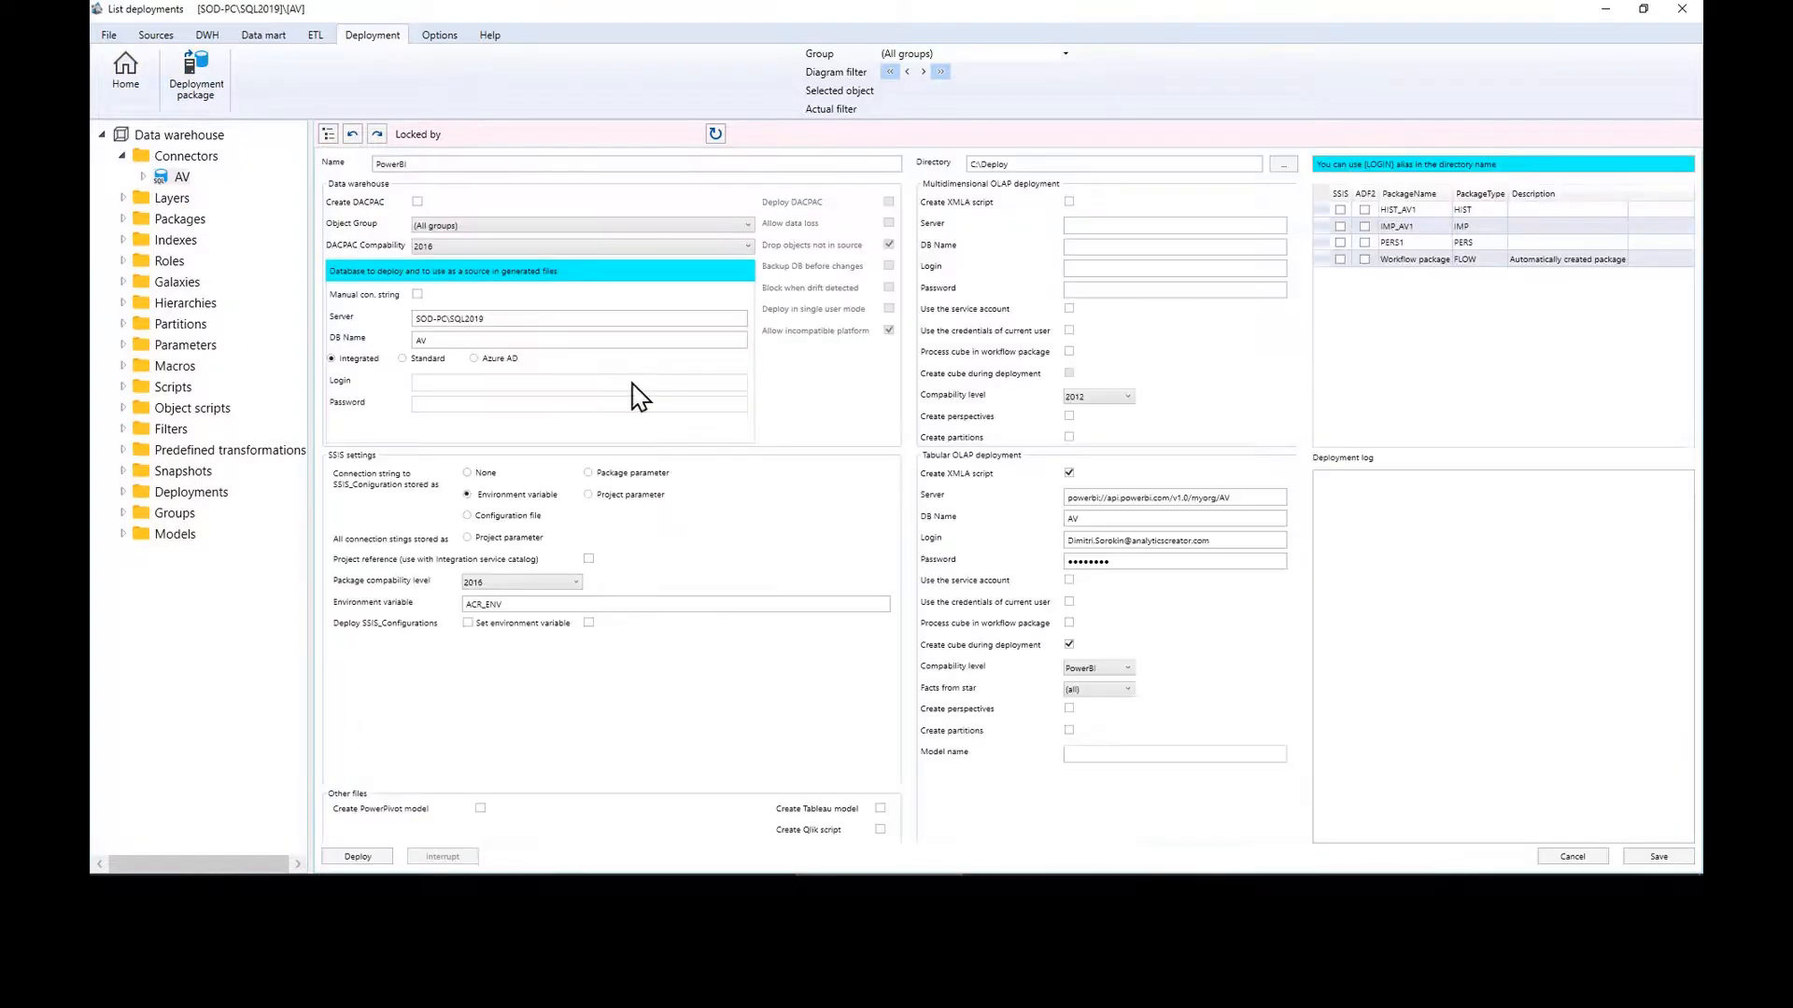
click(366, 859)
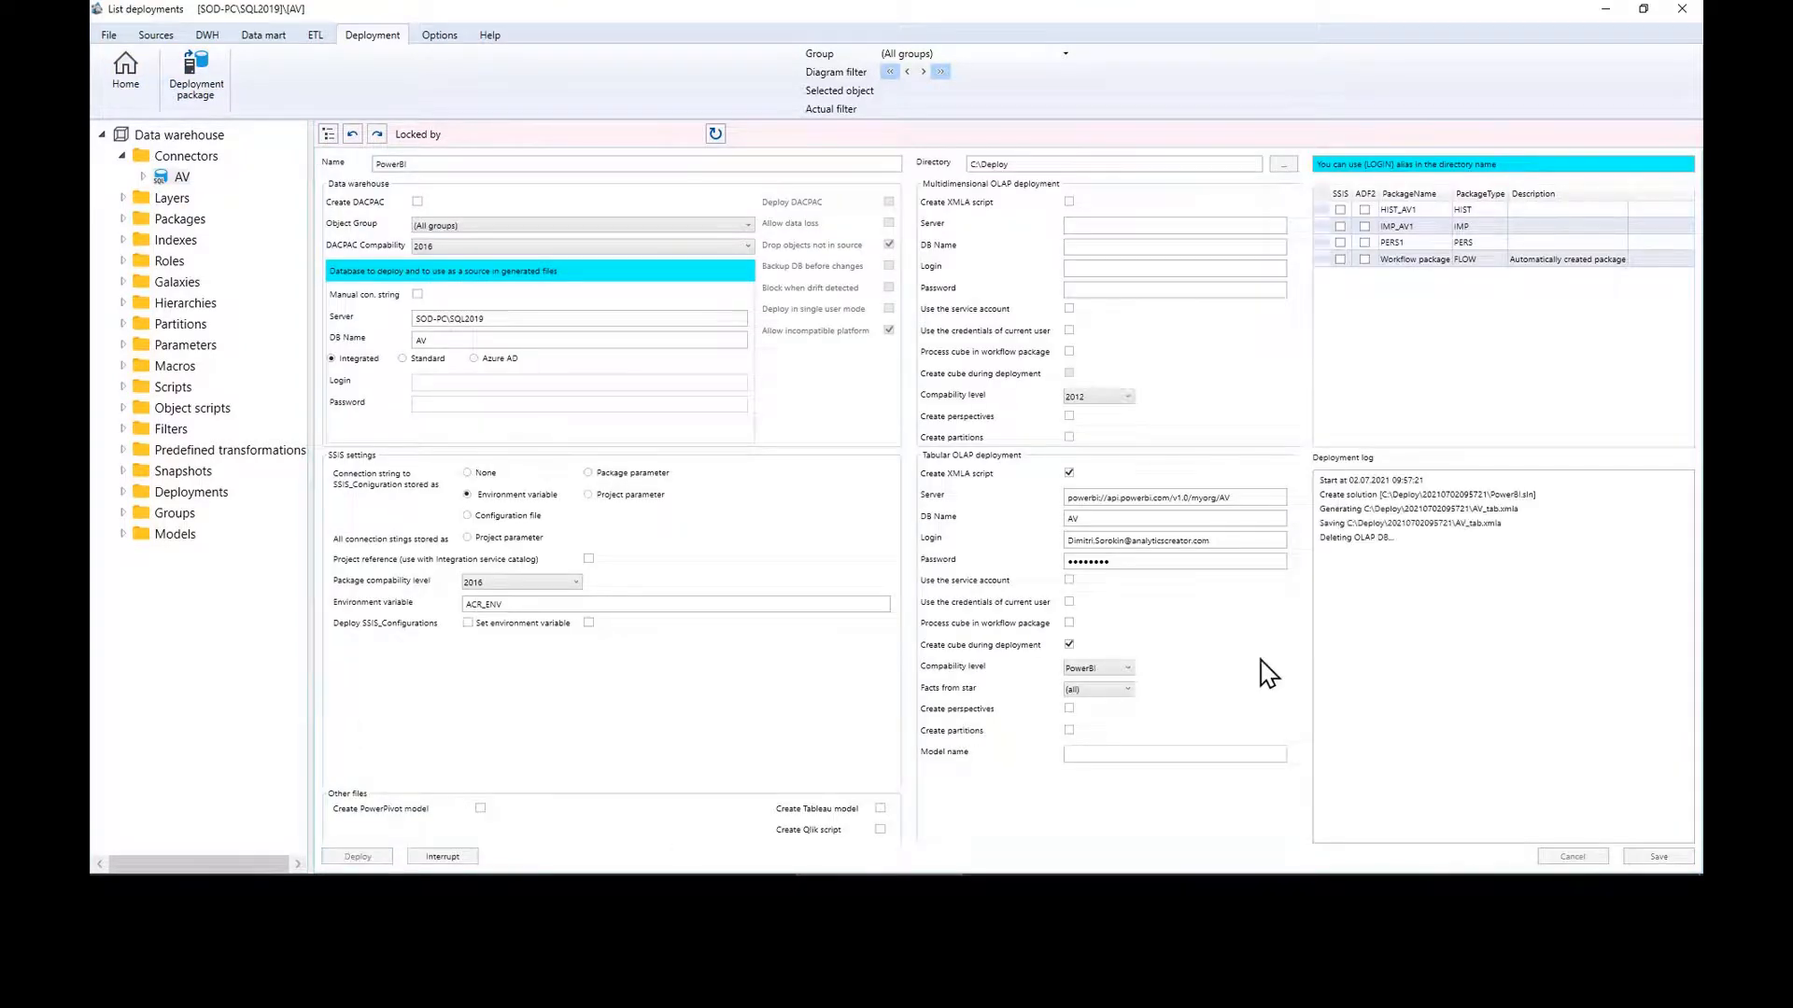
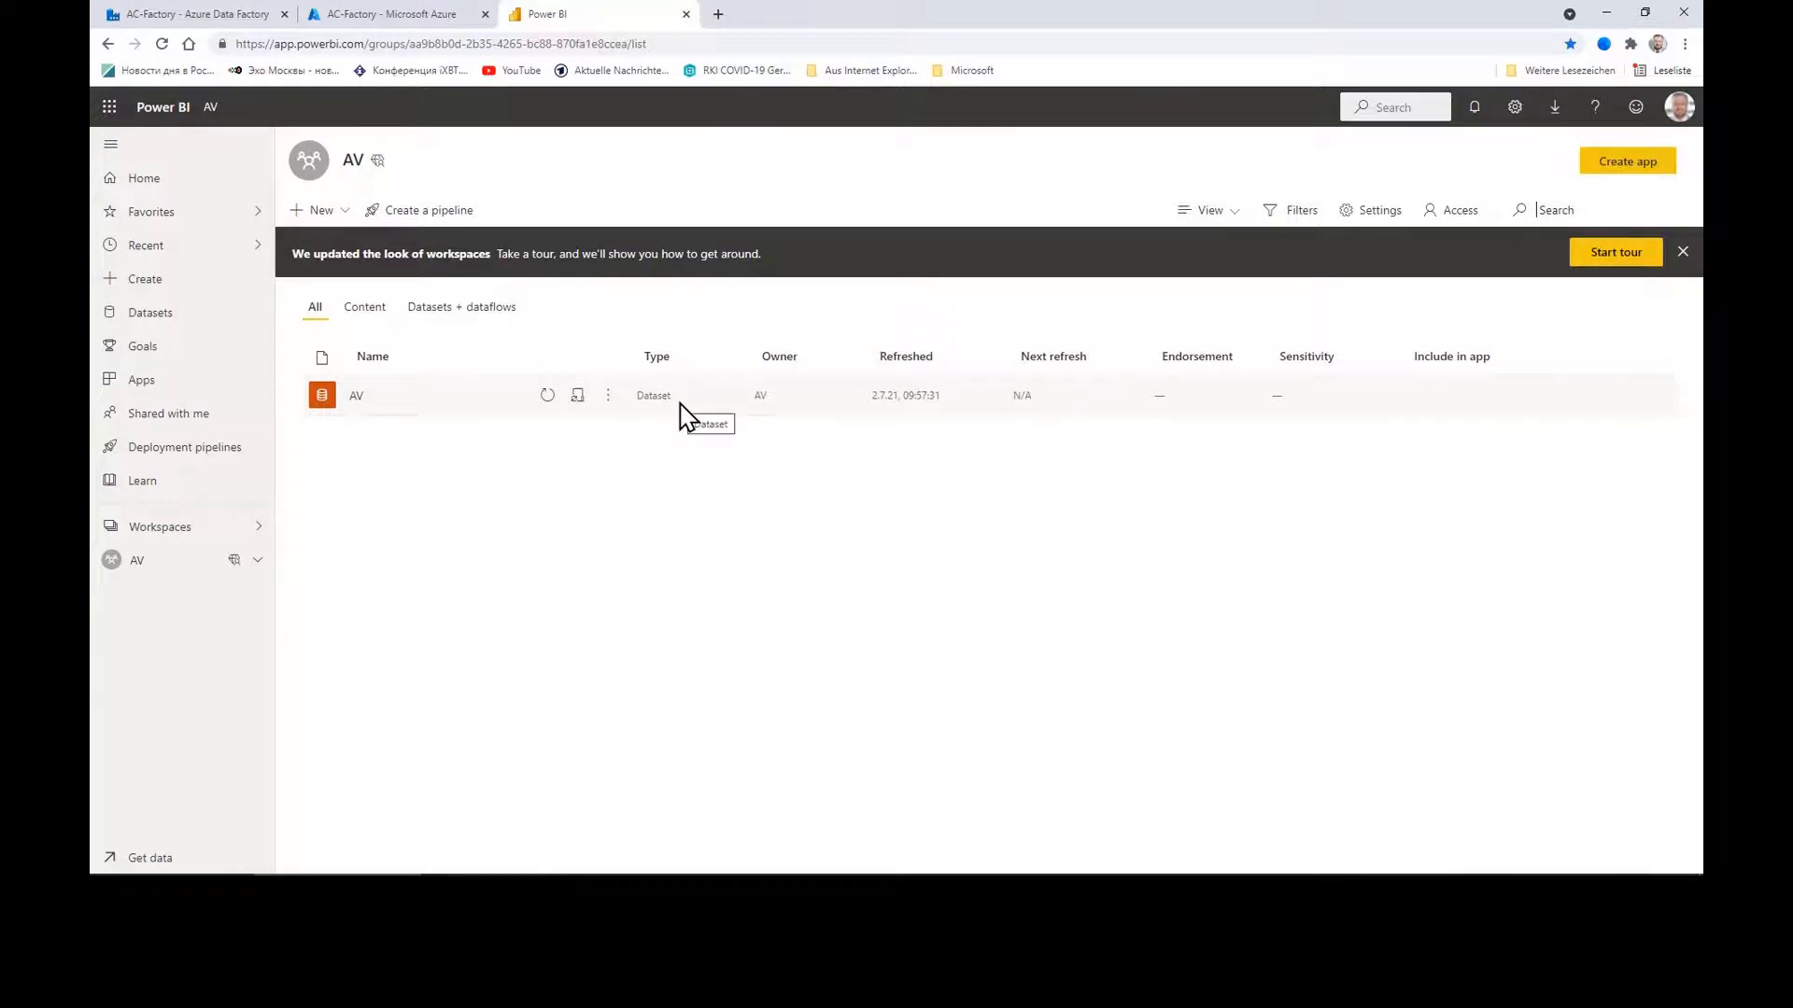
Step: Attempt a refresh of the AV dataset, dismiss the failure message, and move to SSMS
click(548, 396)
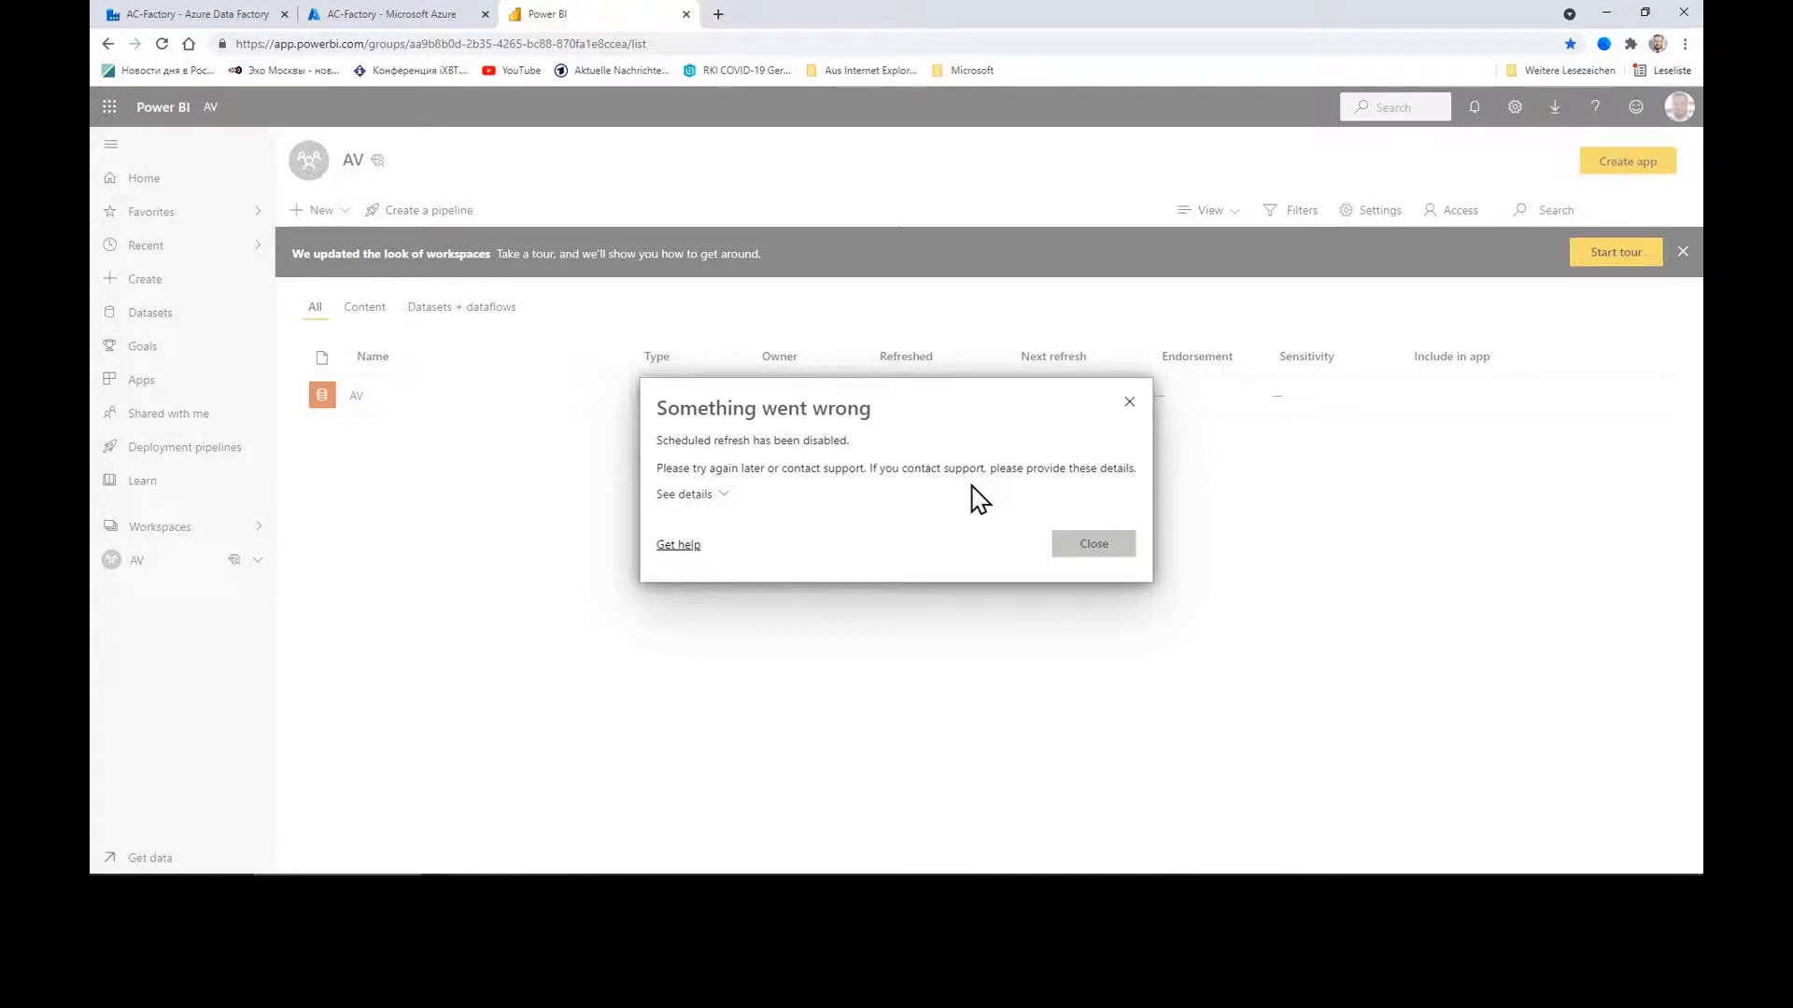
click(1109, 551)
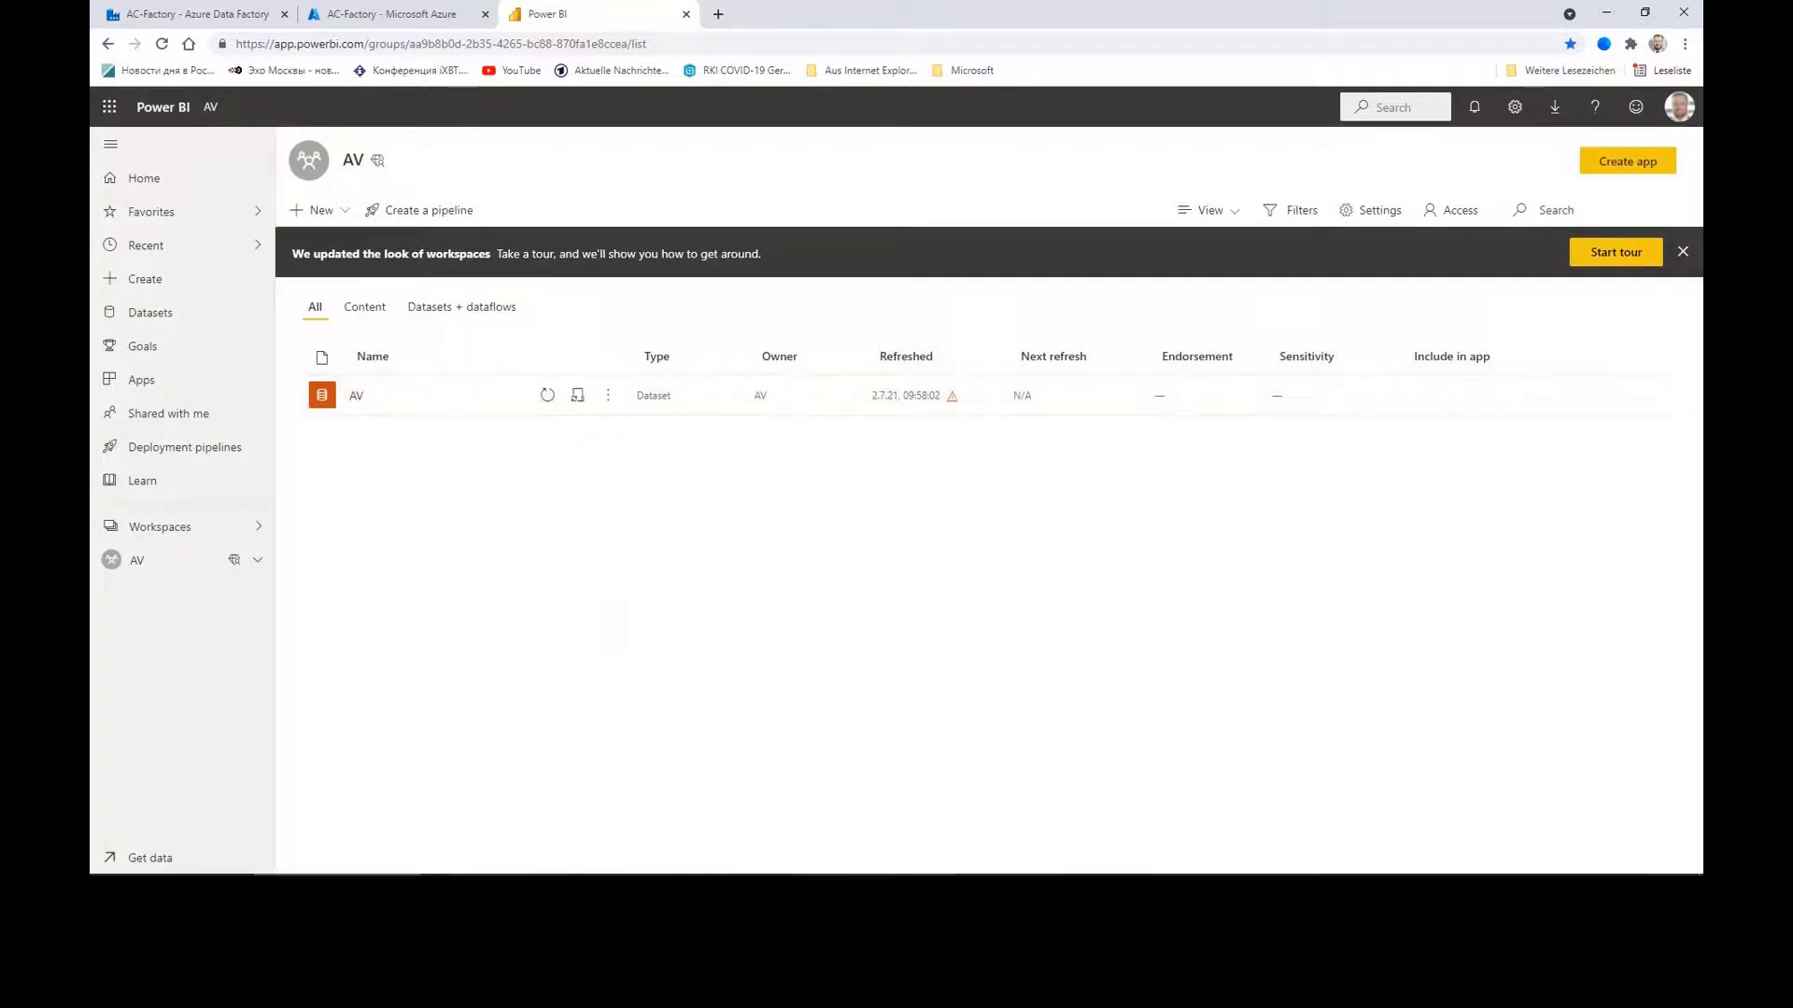
click(627, 887)
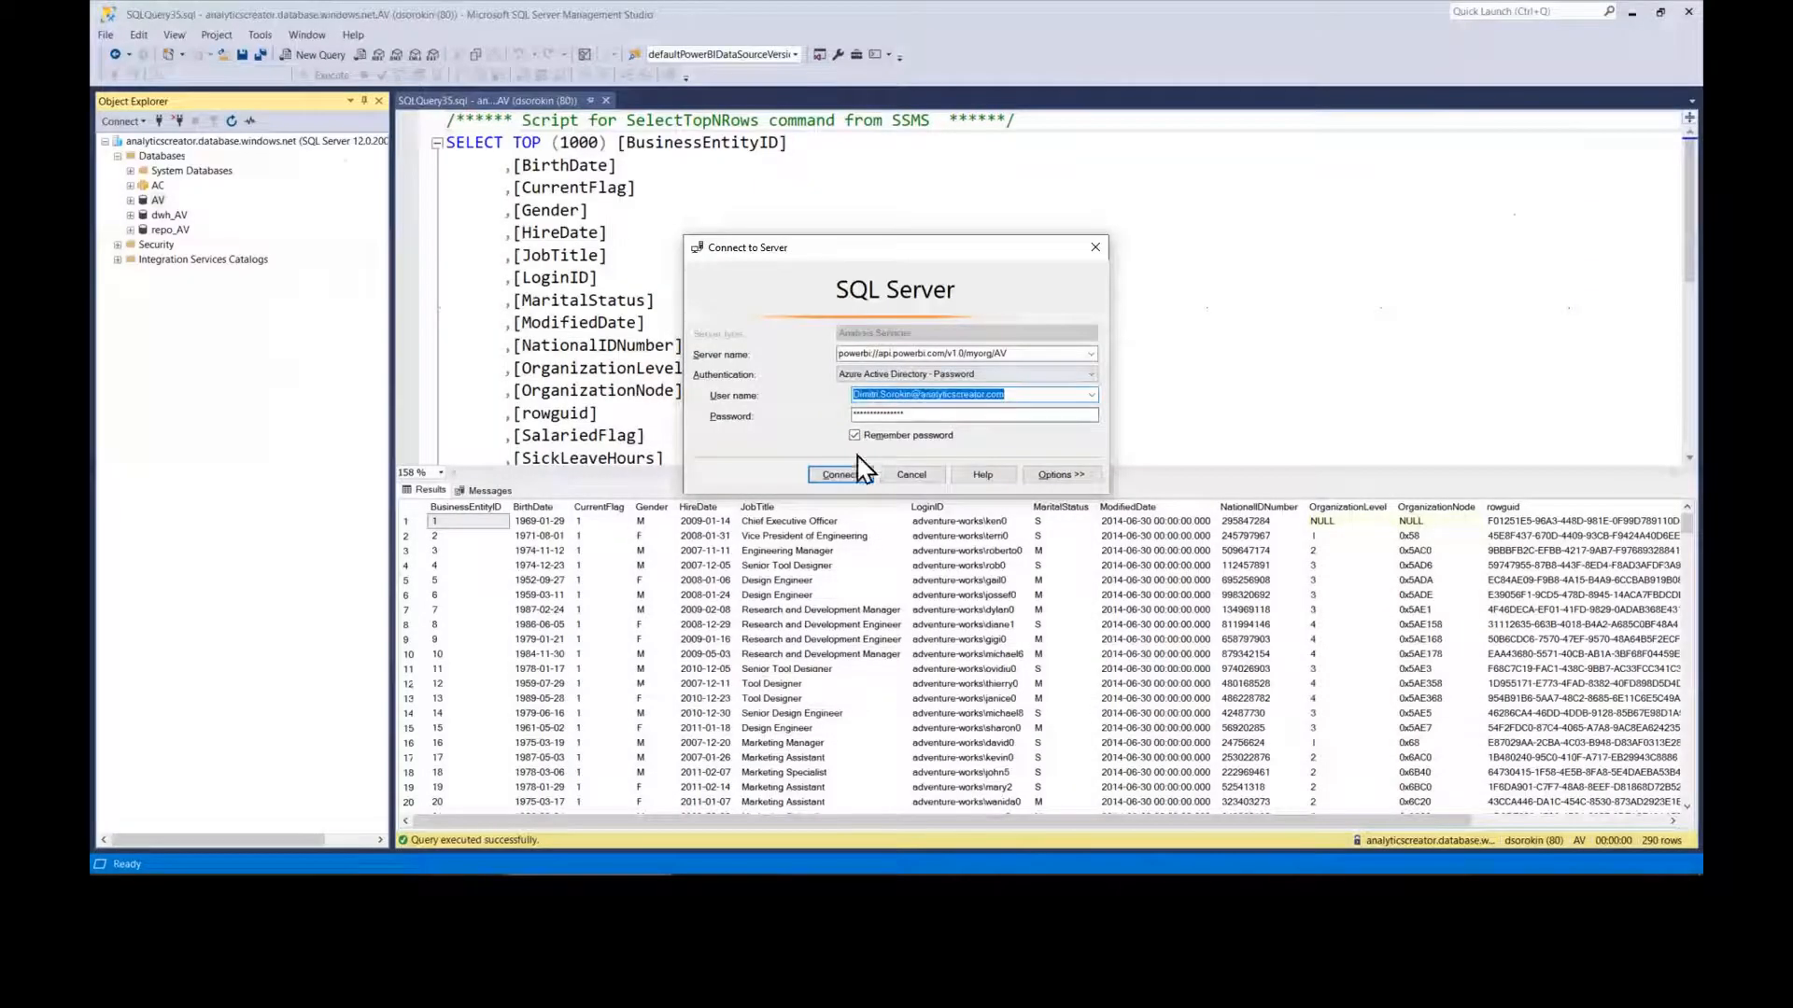
Step: Connect to the Power BI AV workspace and inspect the AV database's data connection
click(854, 473)
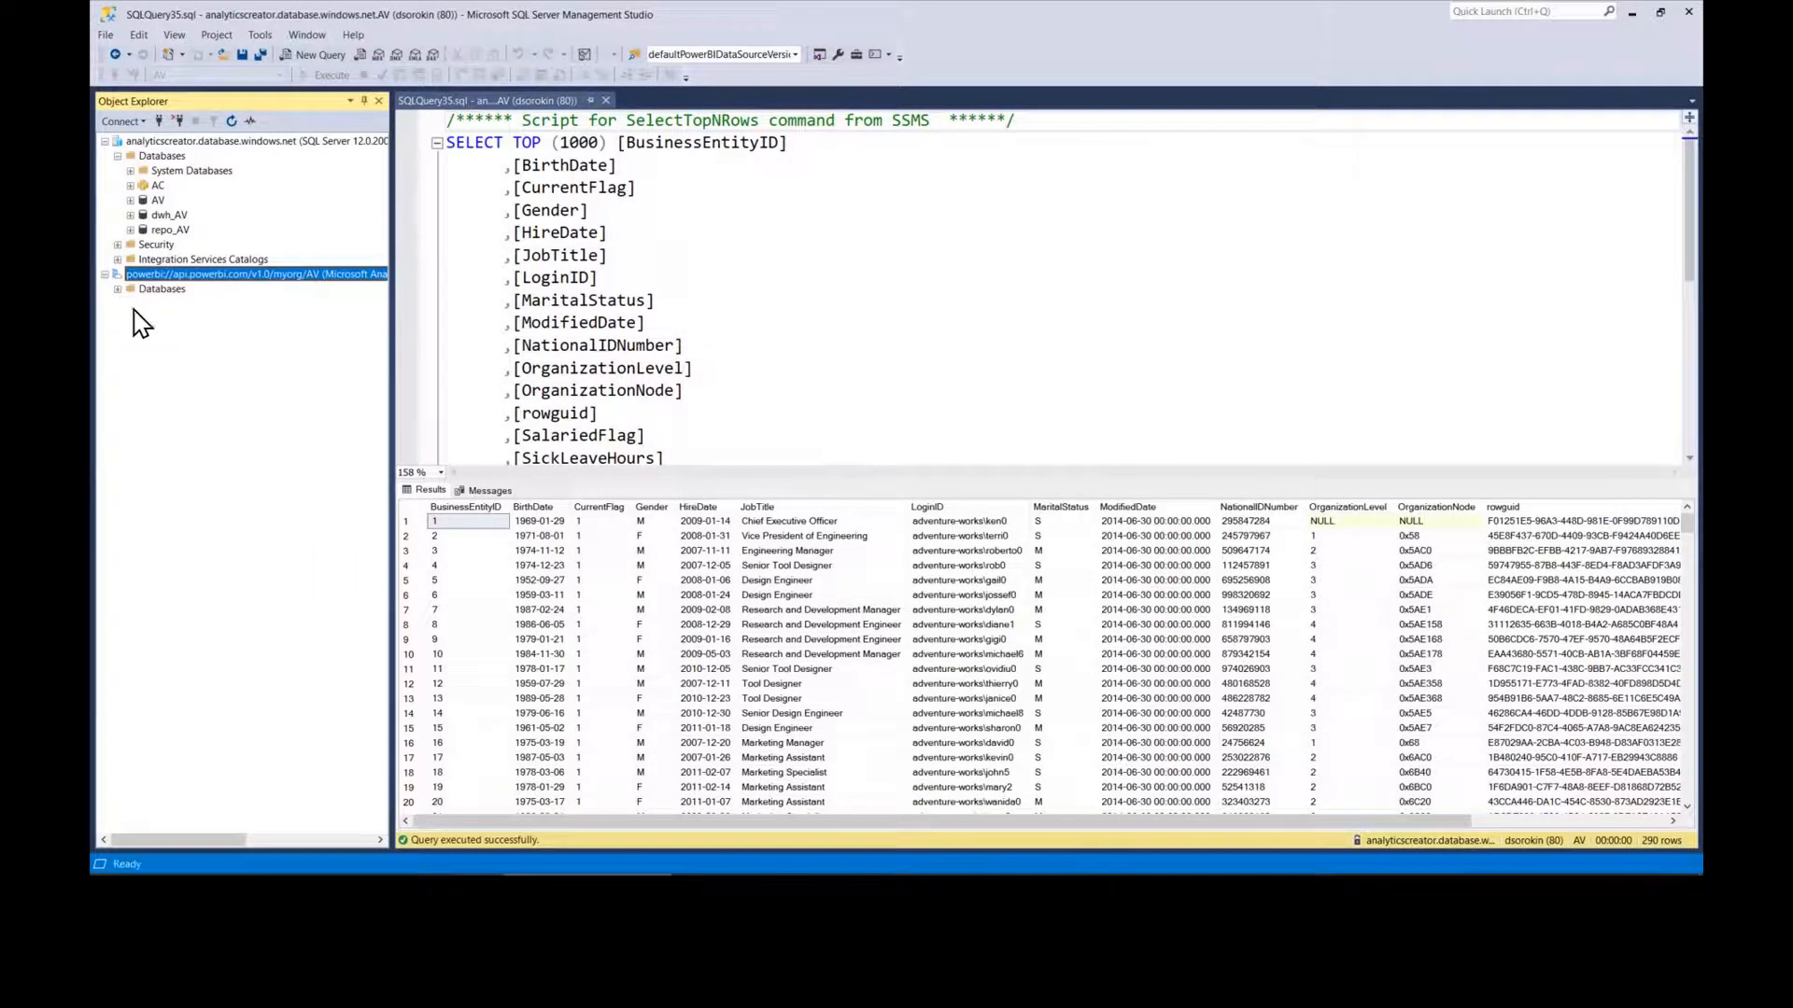
click(117, 289)
click(131, 305)
click(142, 318)
click(185, 334)
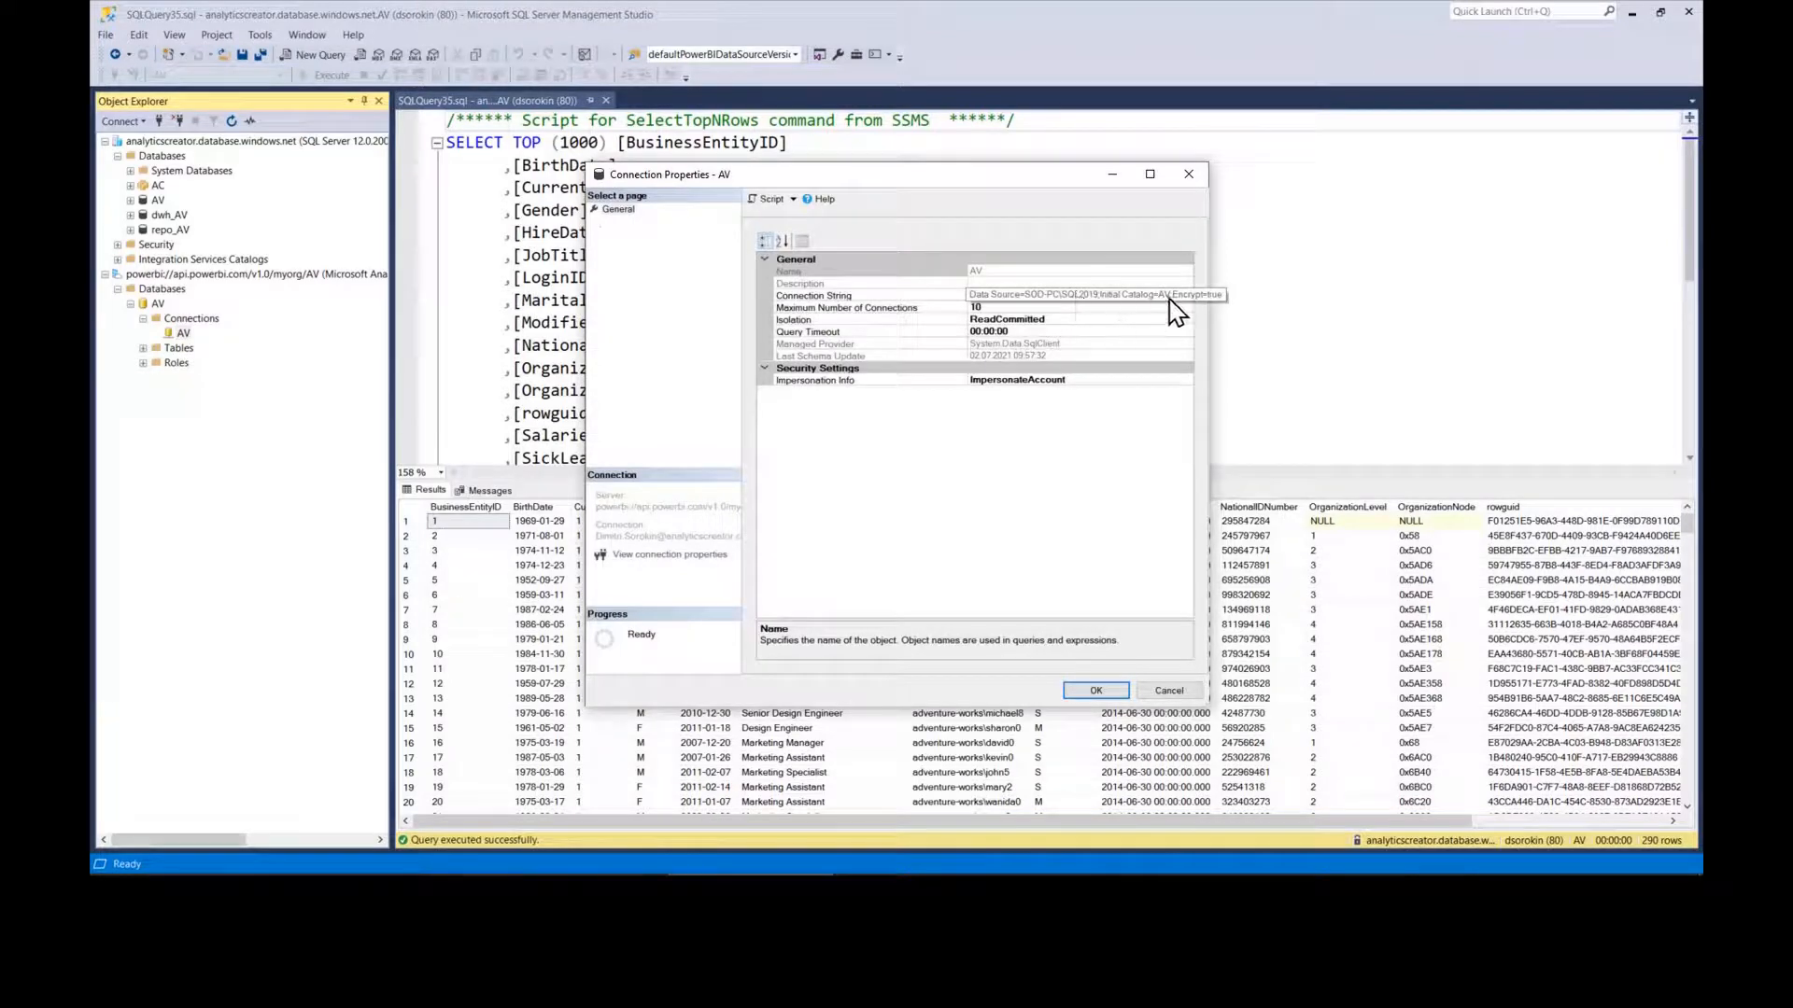
click(1160, 690)
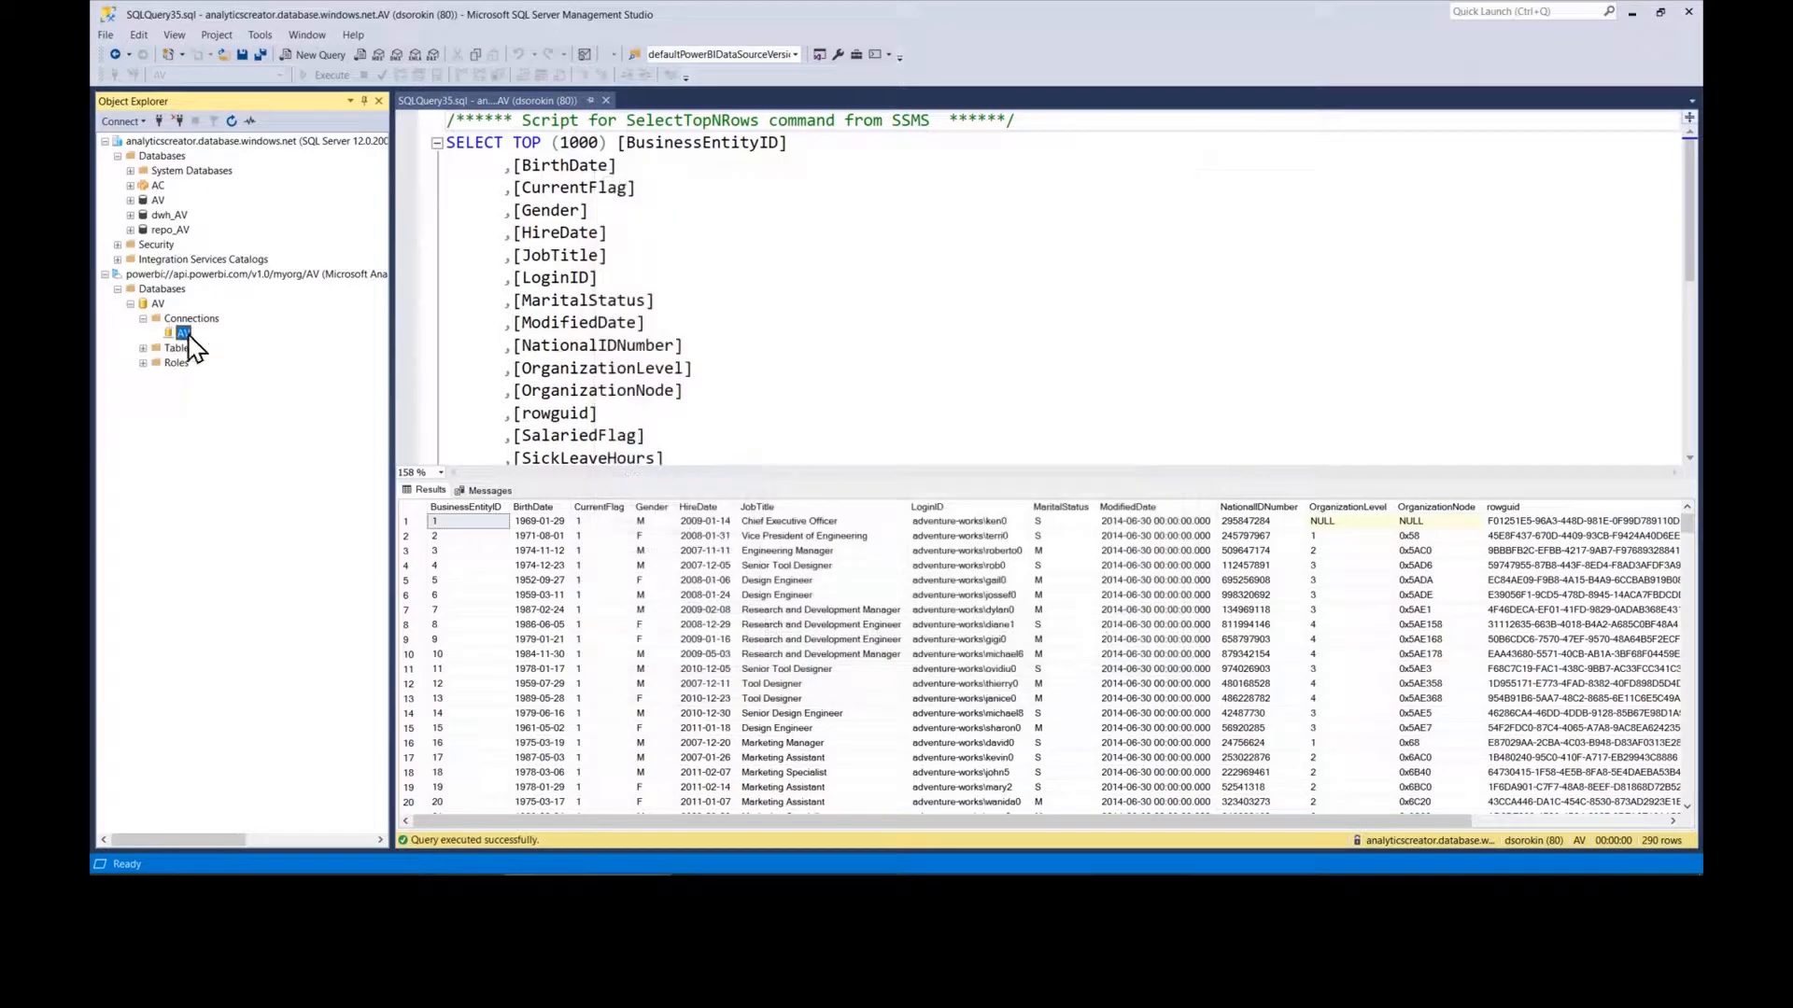
right_click(190, 336)
mouse_move(300, 346)
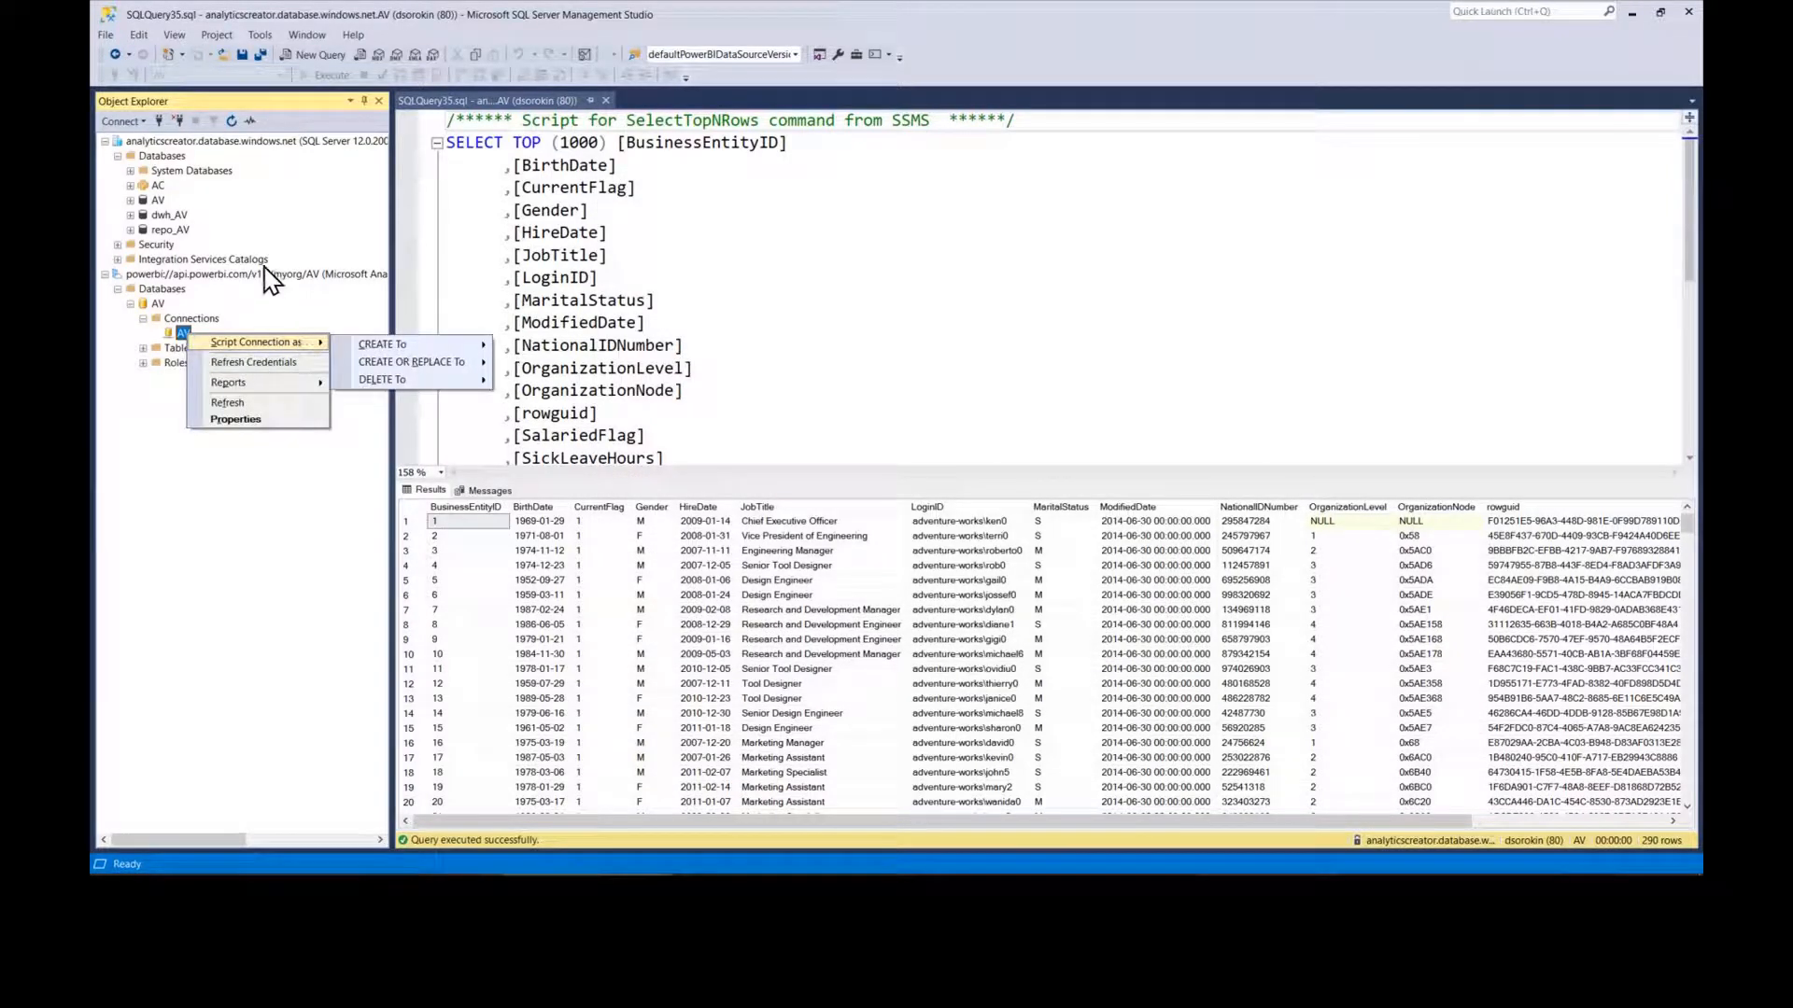
click(163, 291)
Step: Start Process Database on the AV model with mode set to Process Full
right_click(161, 303)
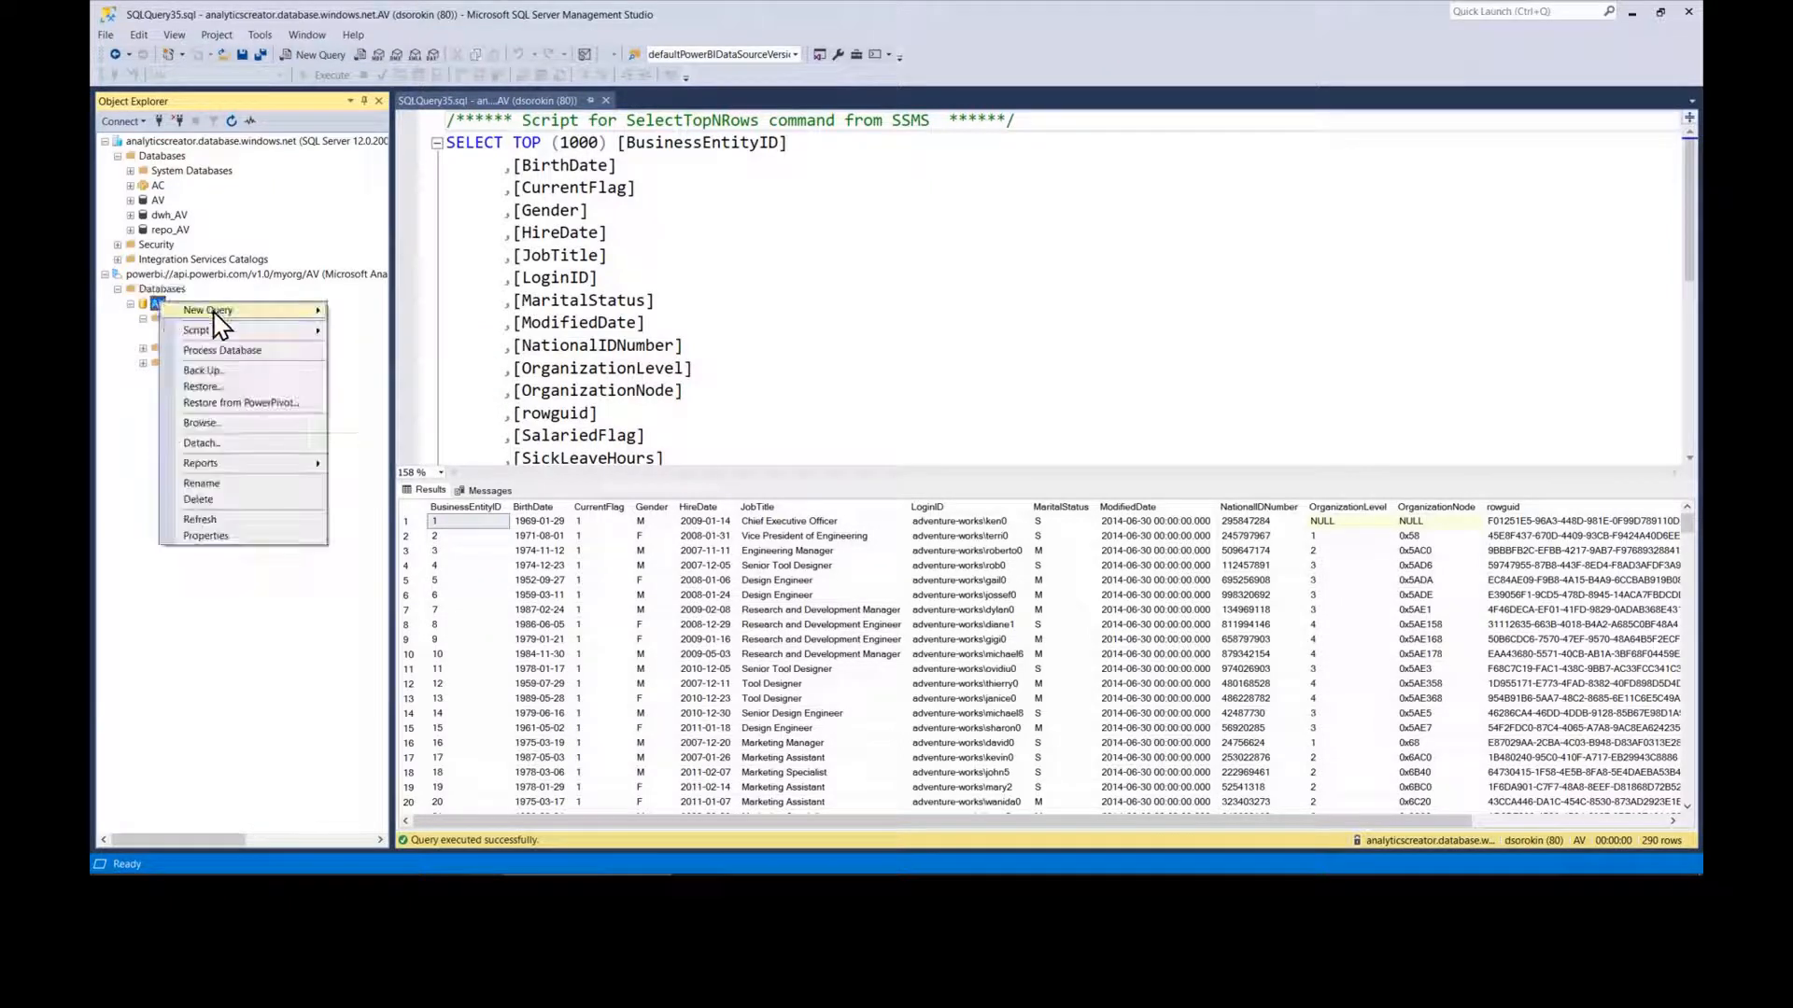
mouse_move(241, 316)
click(249, 350)
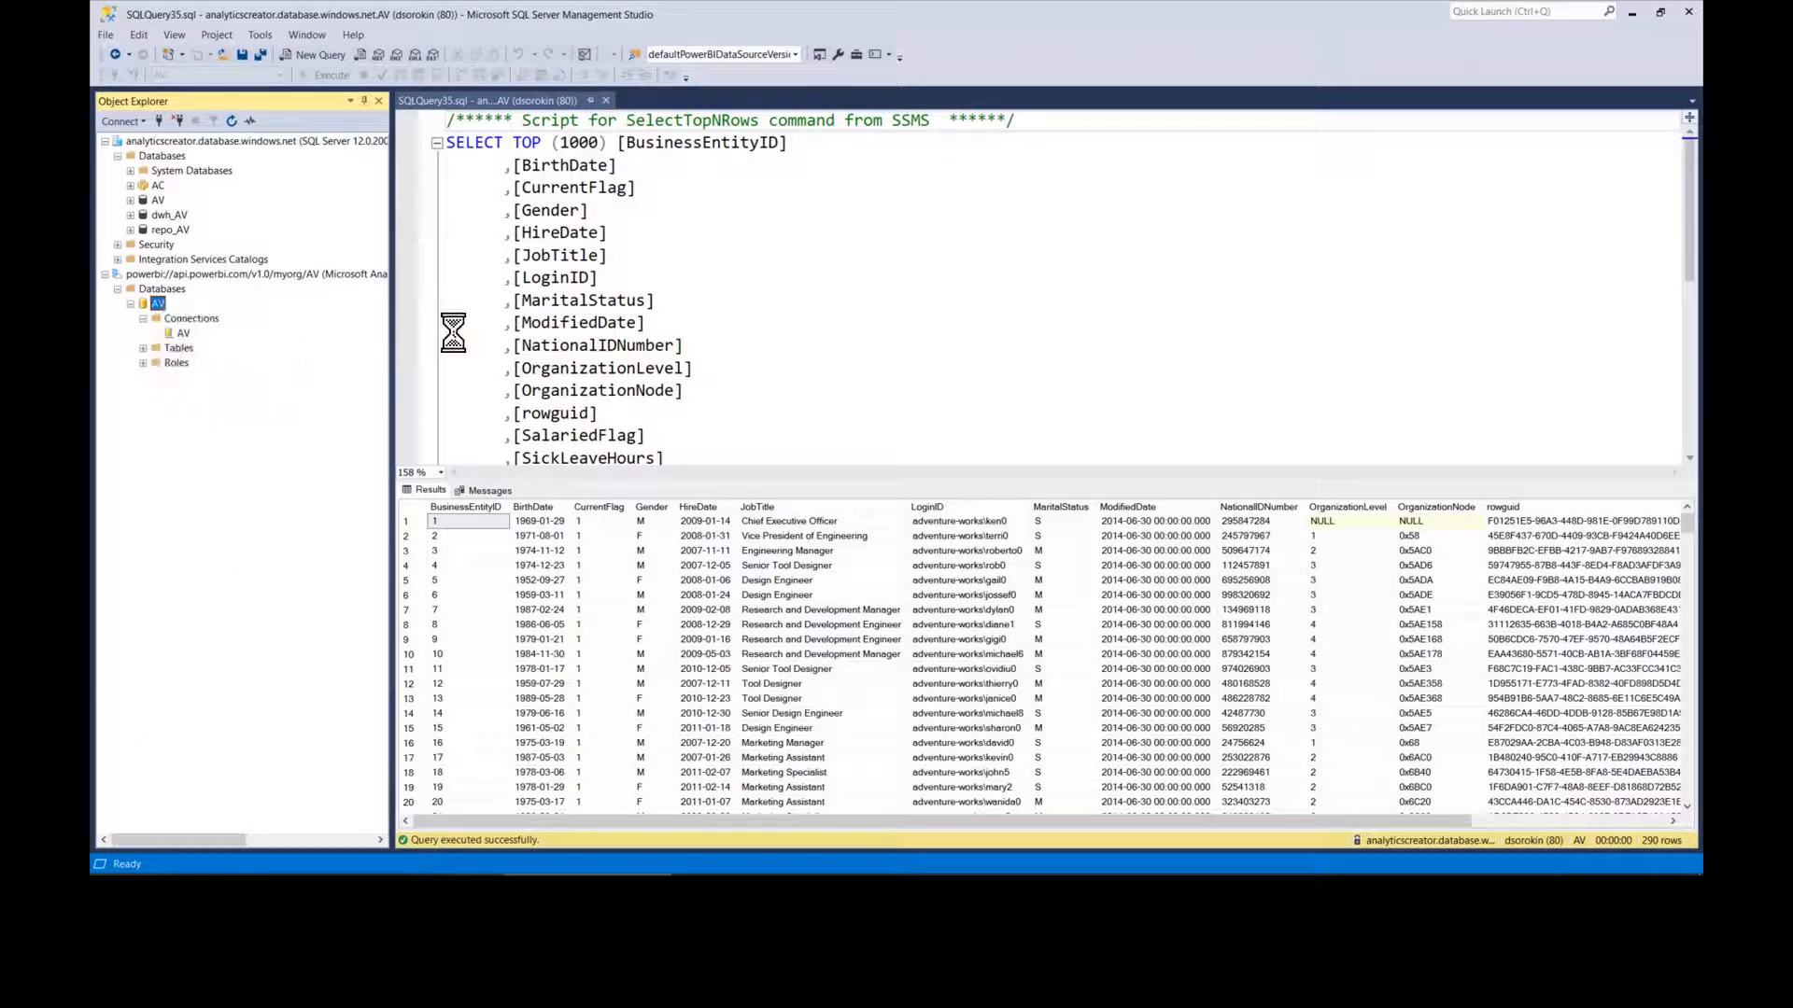
click(869, 273)
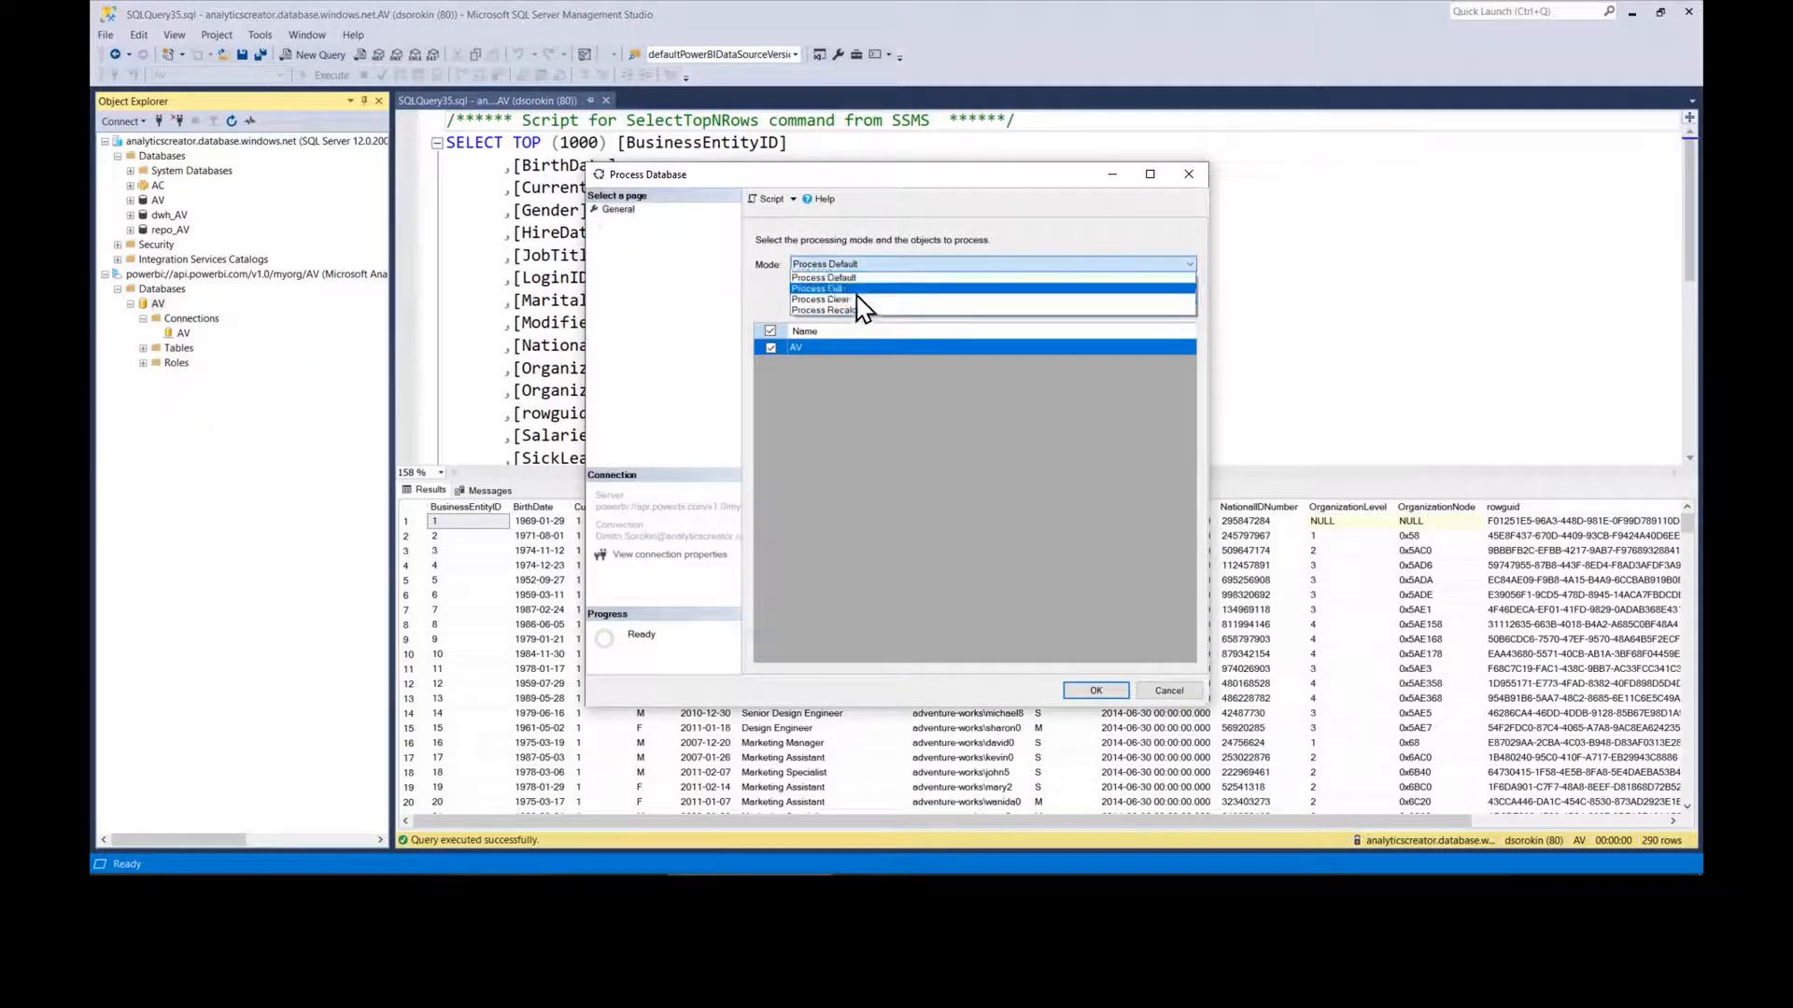
click(853, 299)
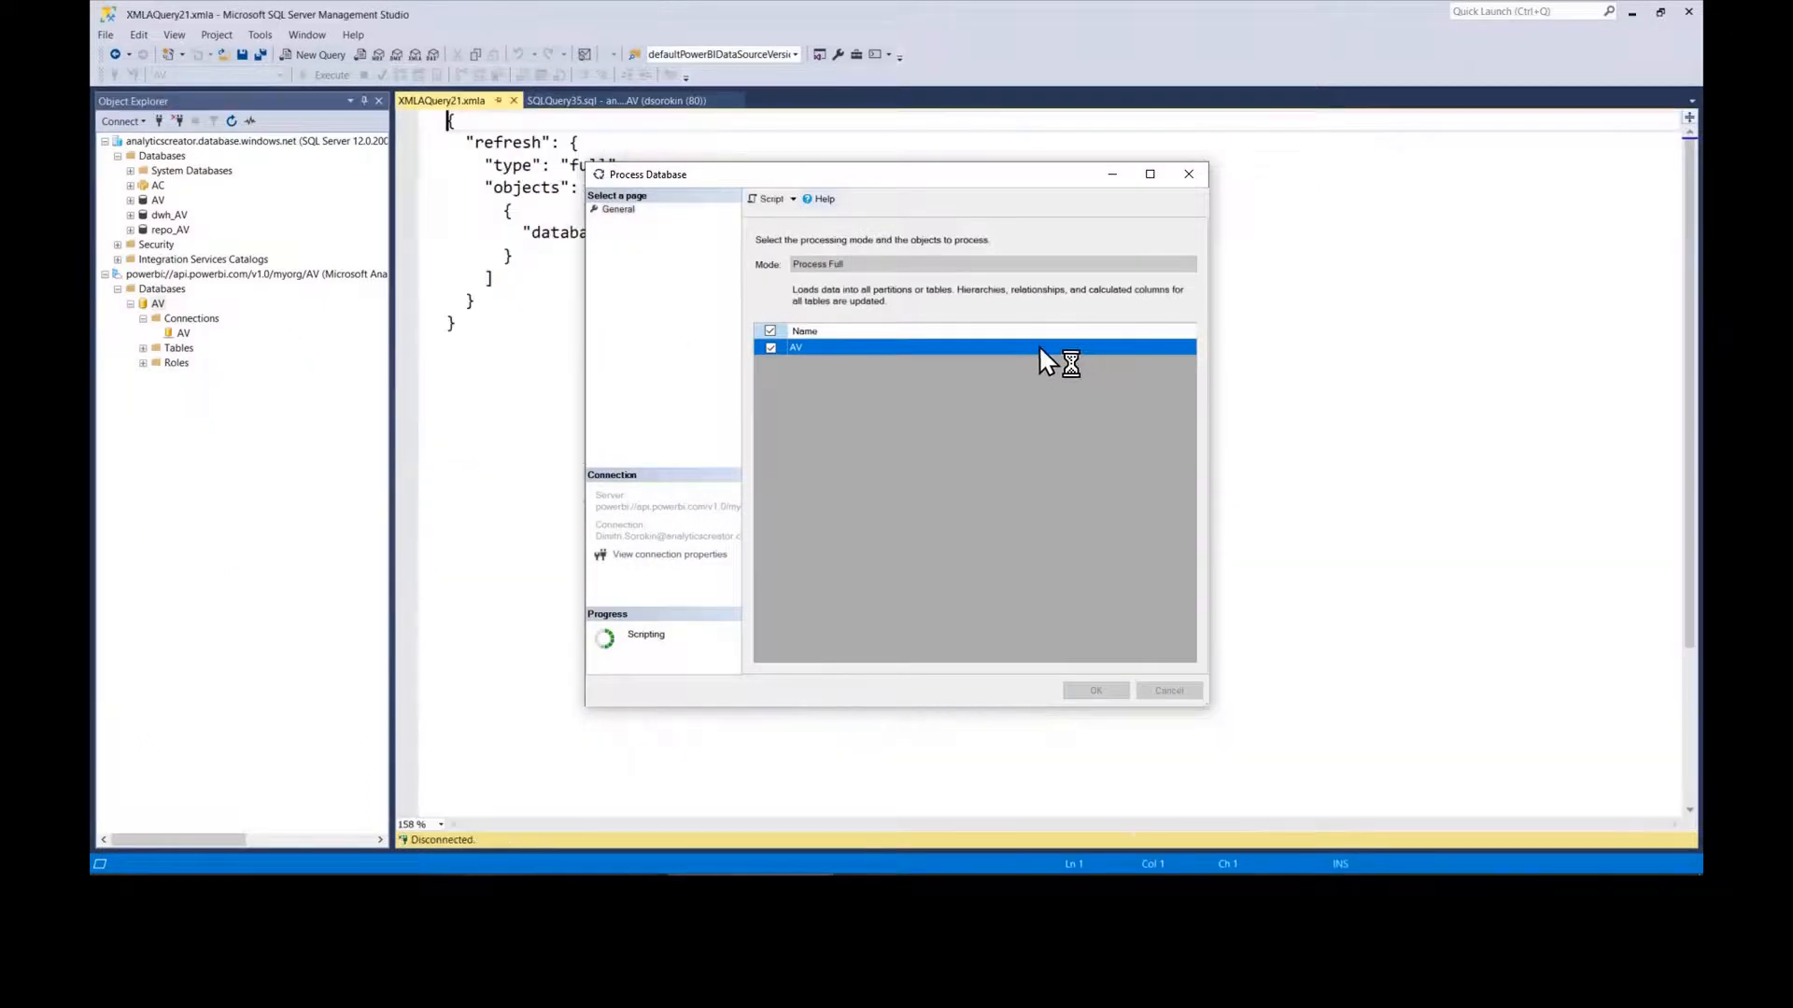
Step: Run the generated XMLA Process Full refresh script for AV
click(1188, 175)
click(1058, 300)
key(F5)
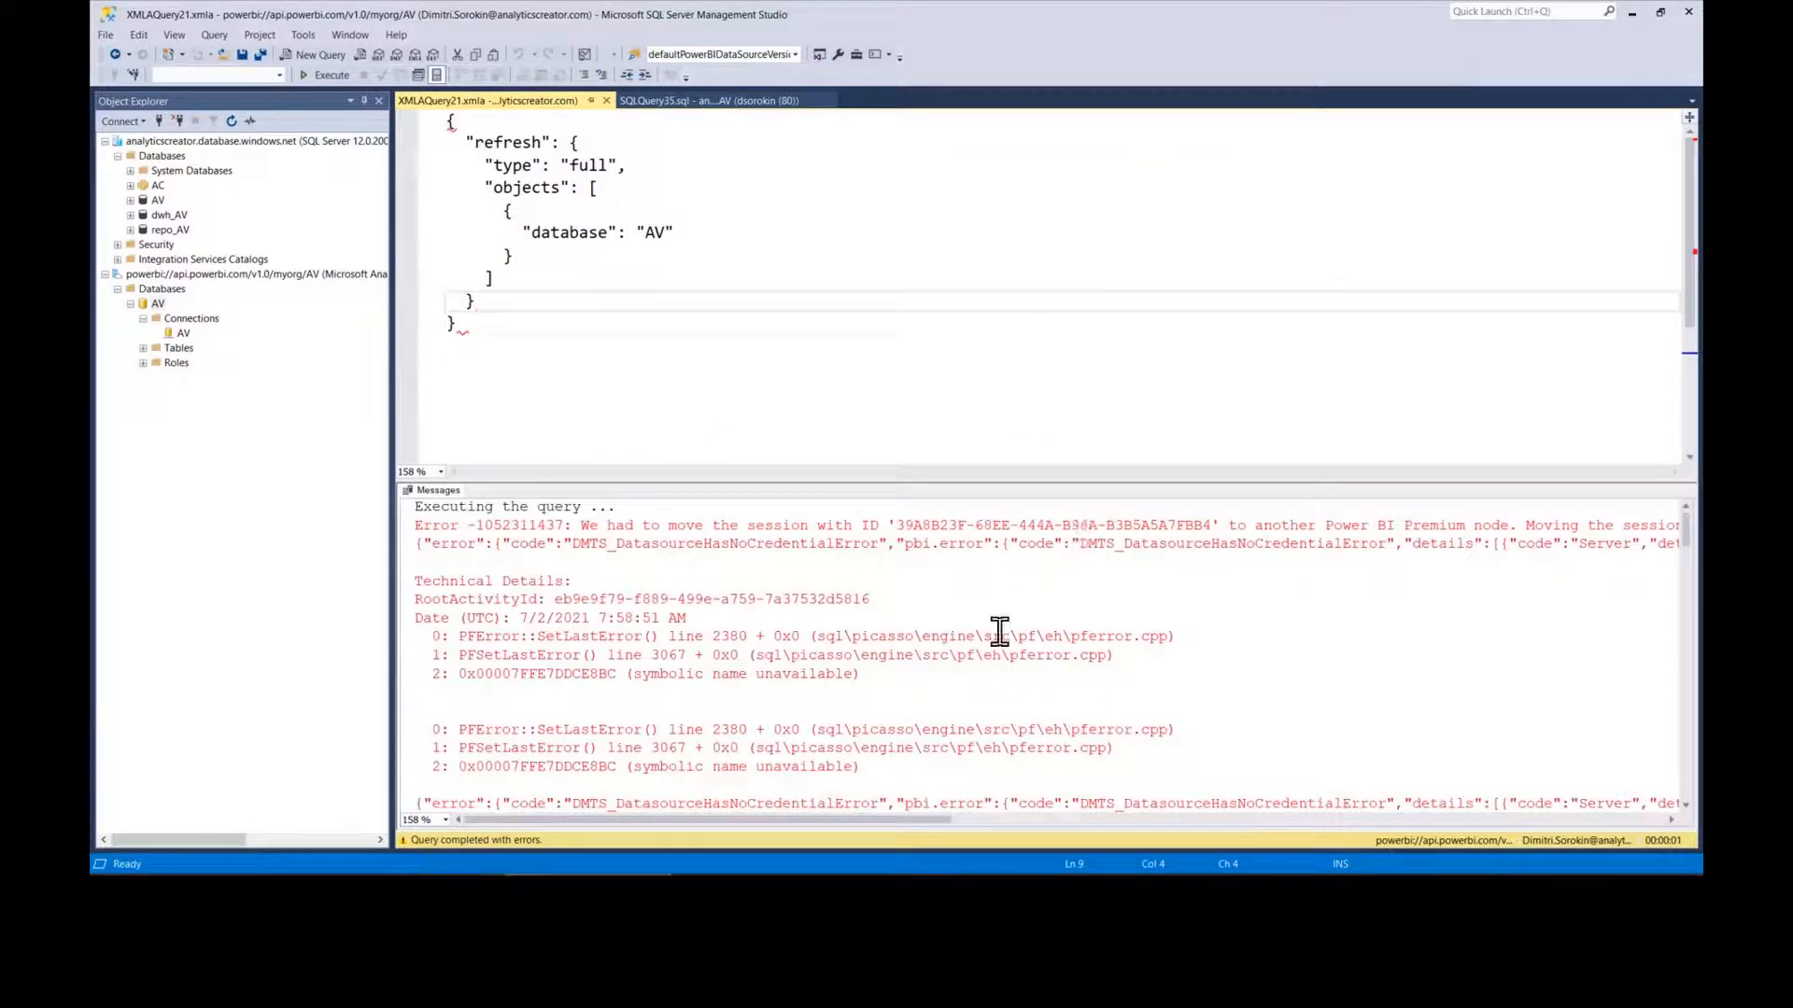
Step: Highlight the DMTS_DatasourceHasNoCredentialError code in Messages and open the AV connection's properties
mouse_move(899, 820)
mouse_down()
mouse_move(1589, 838)
mouse_move(1550, 852)
mouse_move(882, 812)
mouse_up()
scroll(860, 673, down, 4)
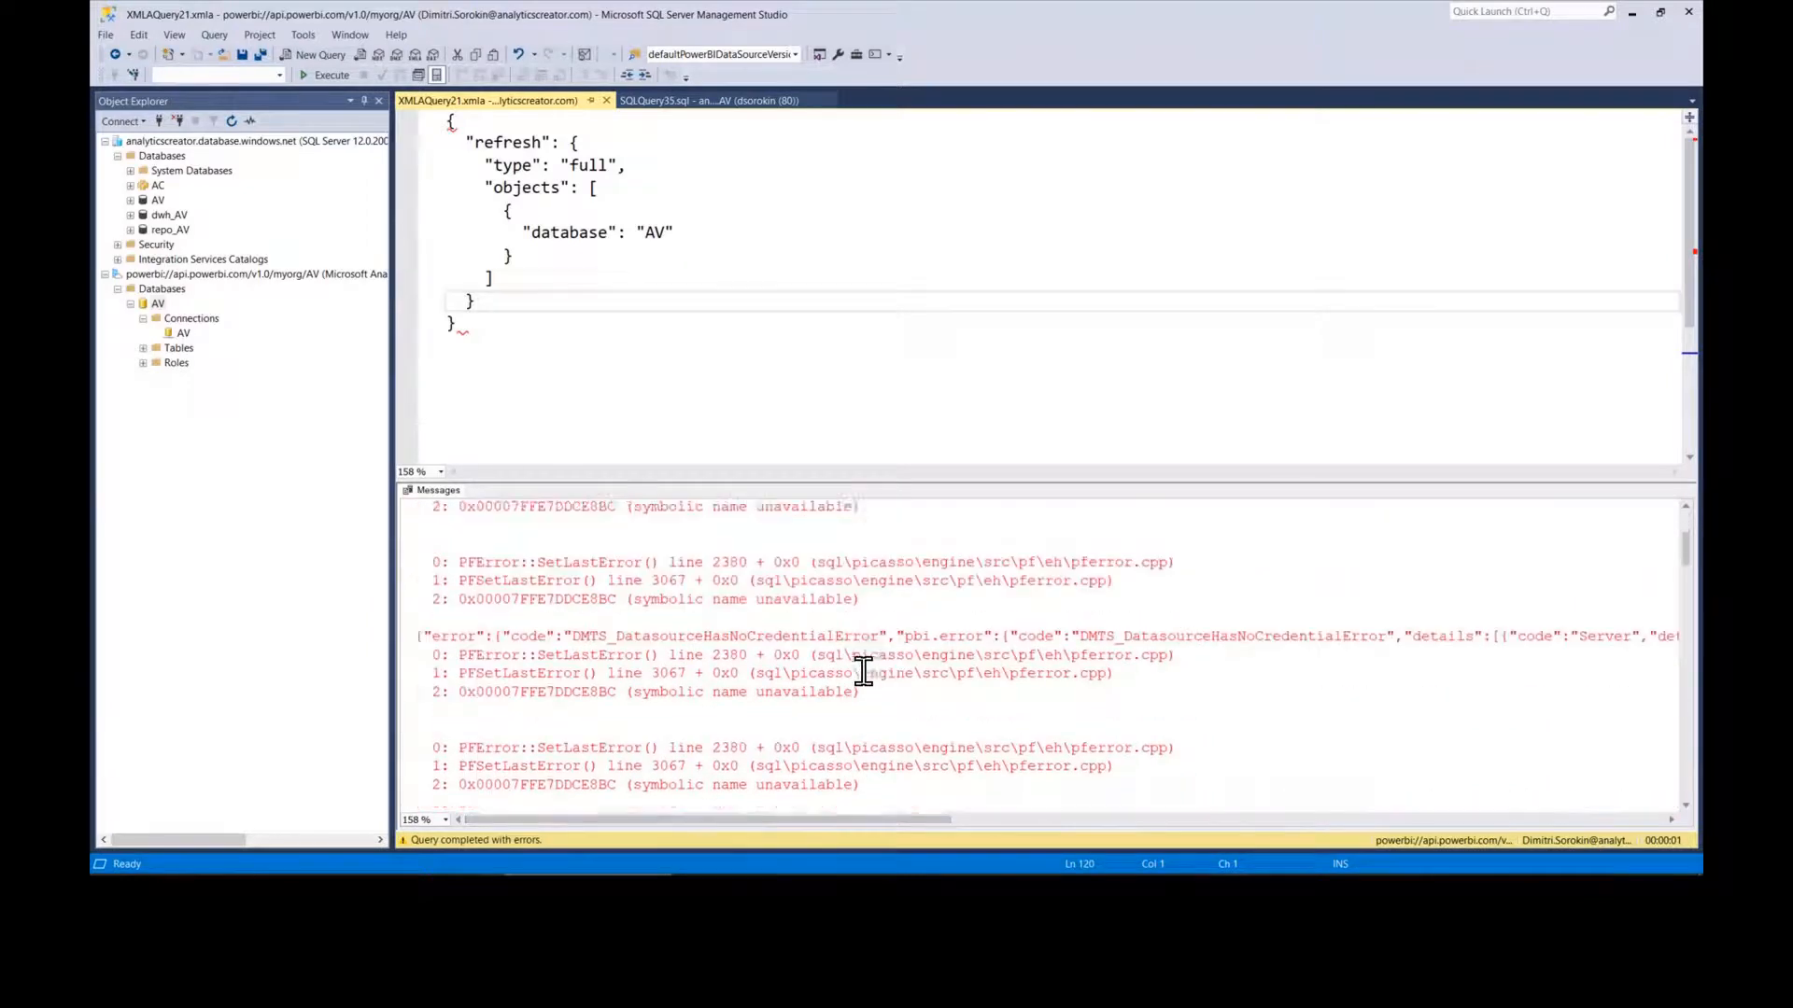
scroll(863, 671, up, 4)
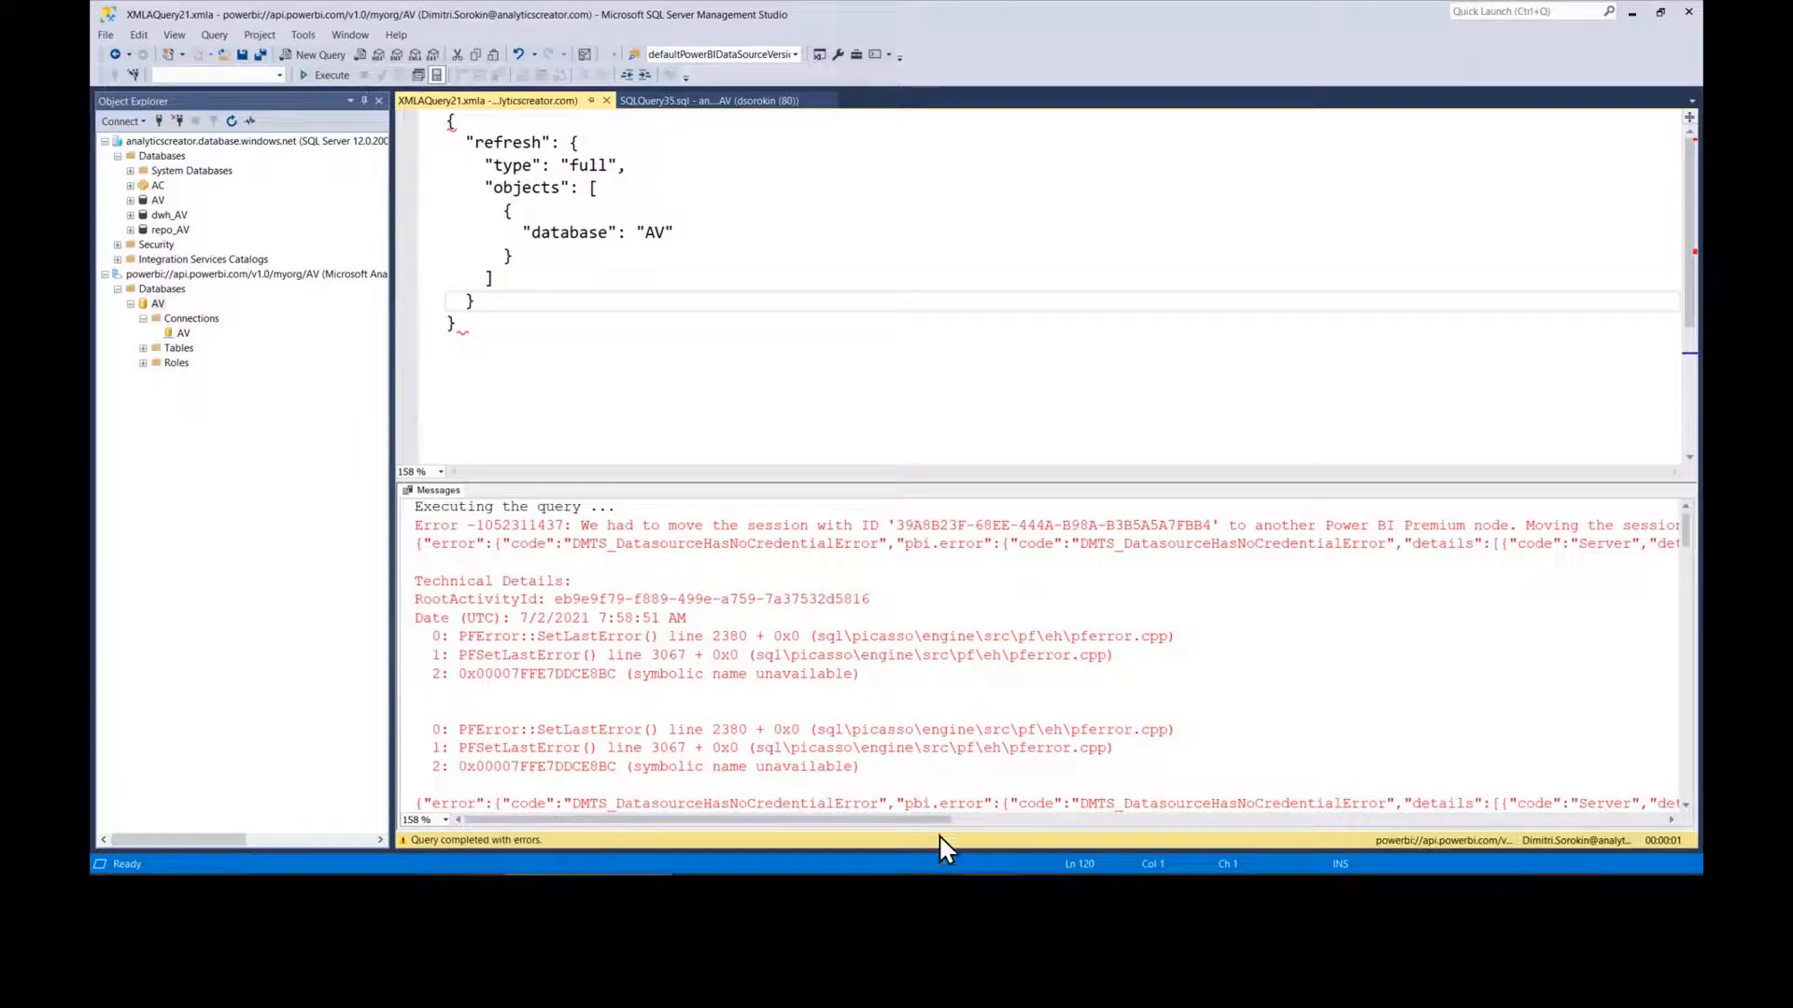
drag(933, 822, 945, 823)
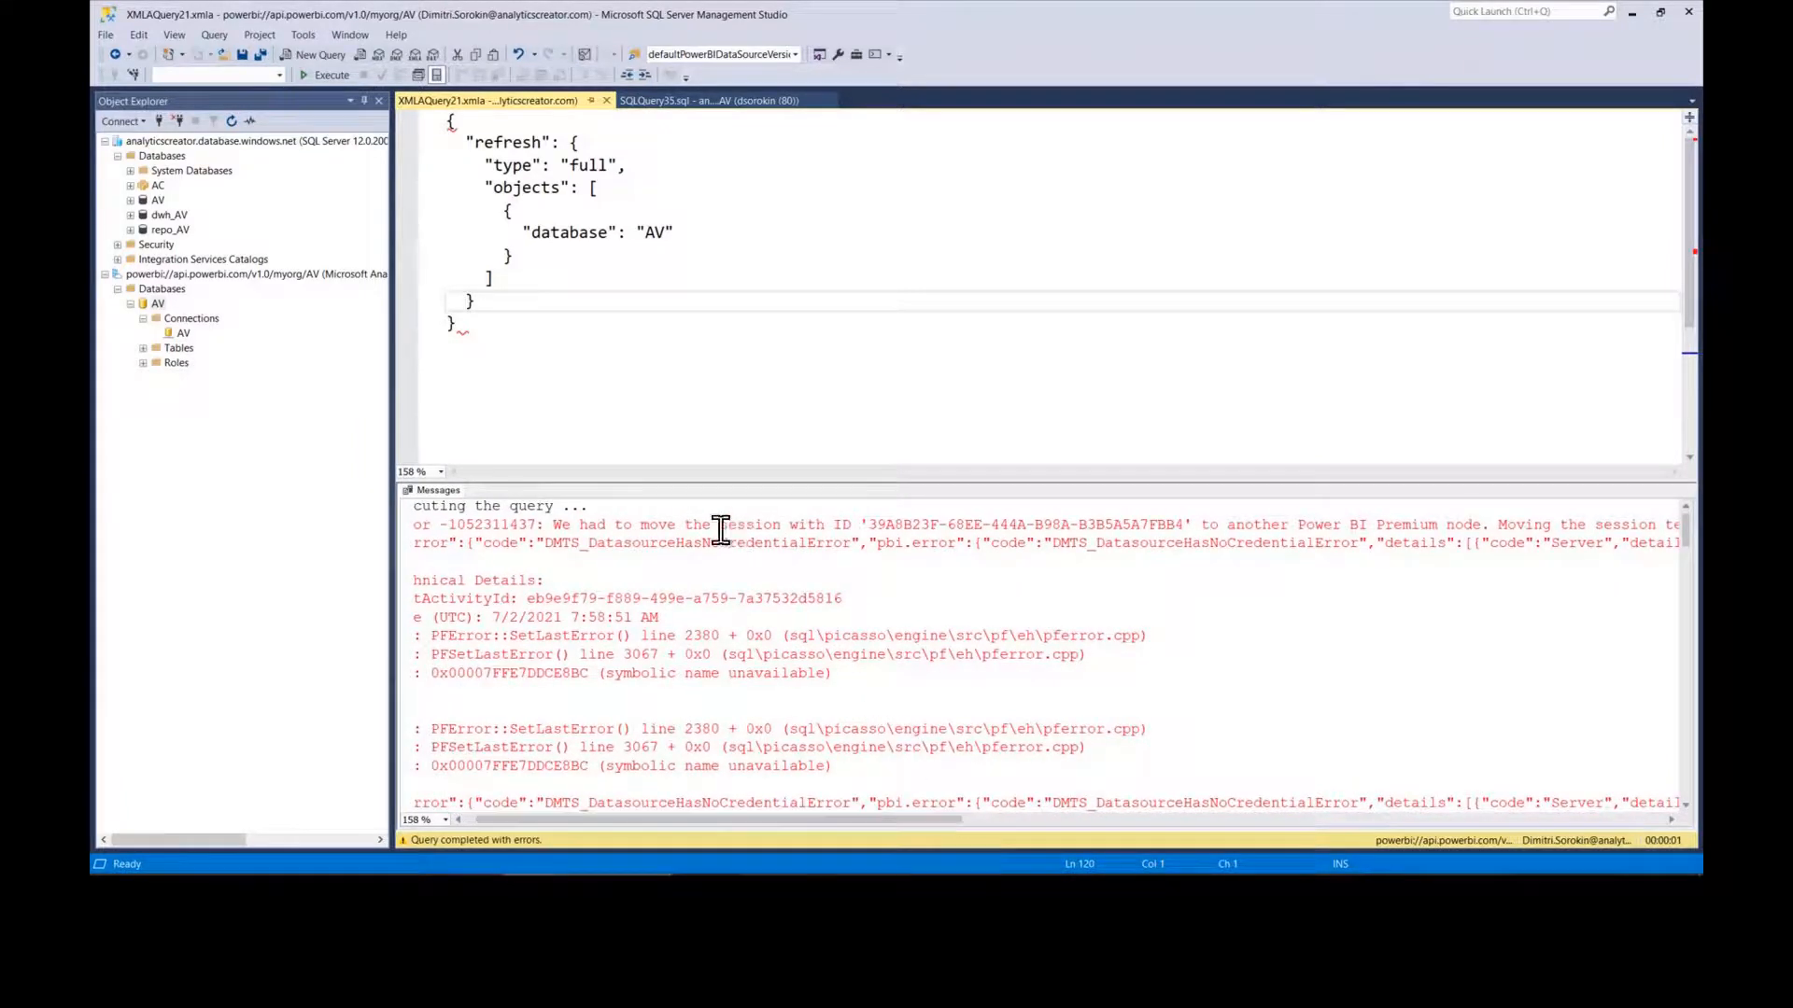
drag(651, 542, 820, 543)
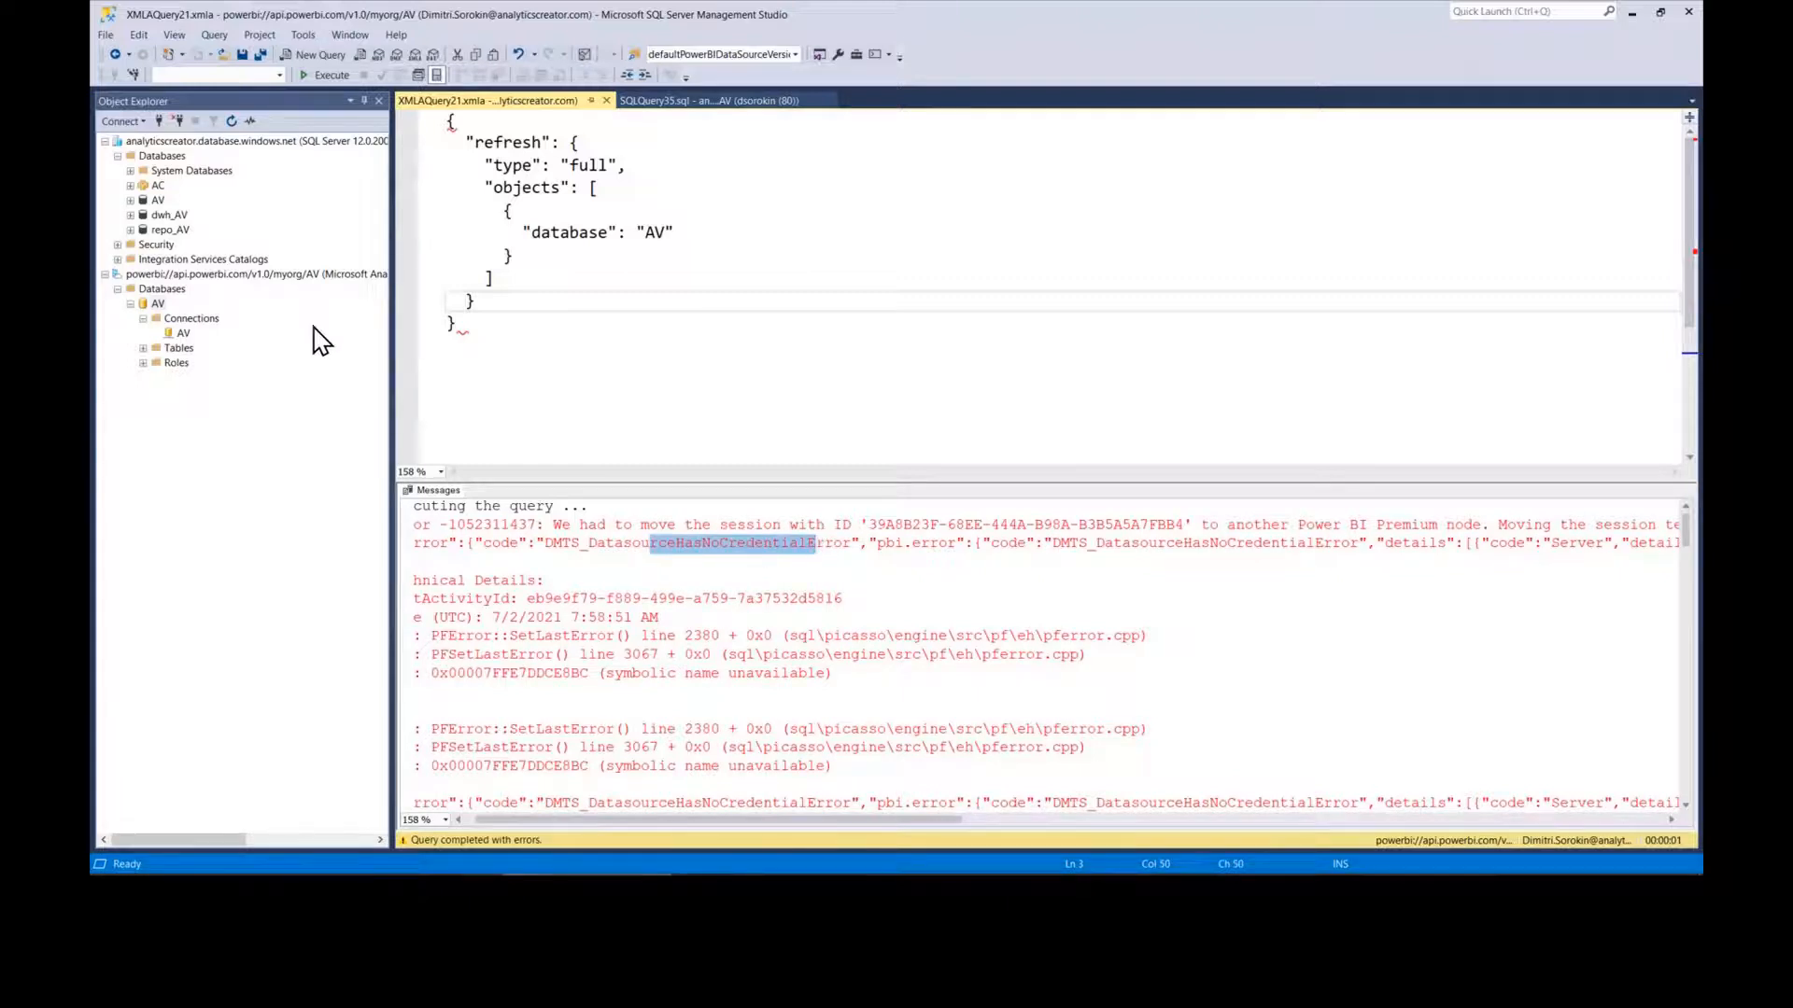
click(183, 333)
double_click(183, 334)
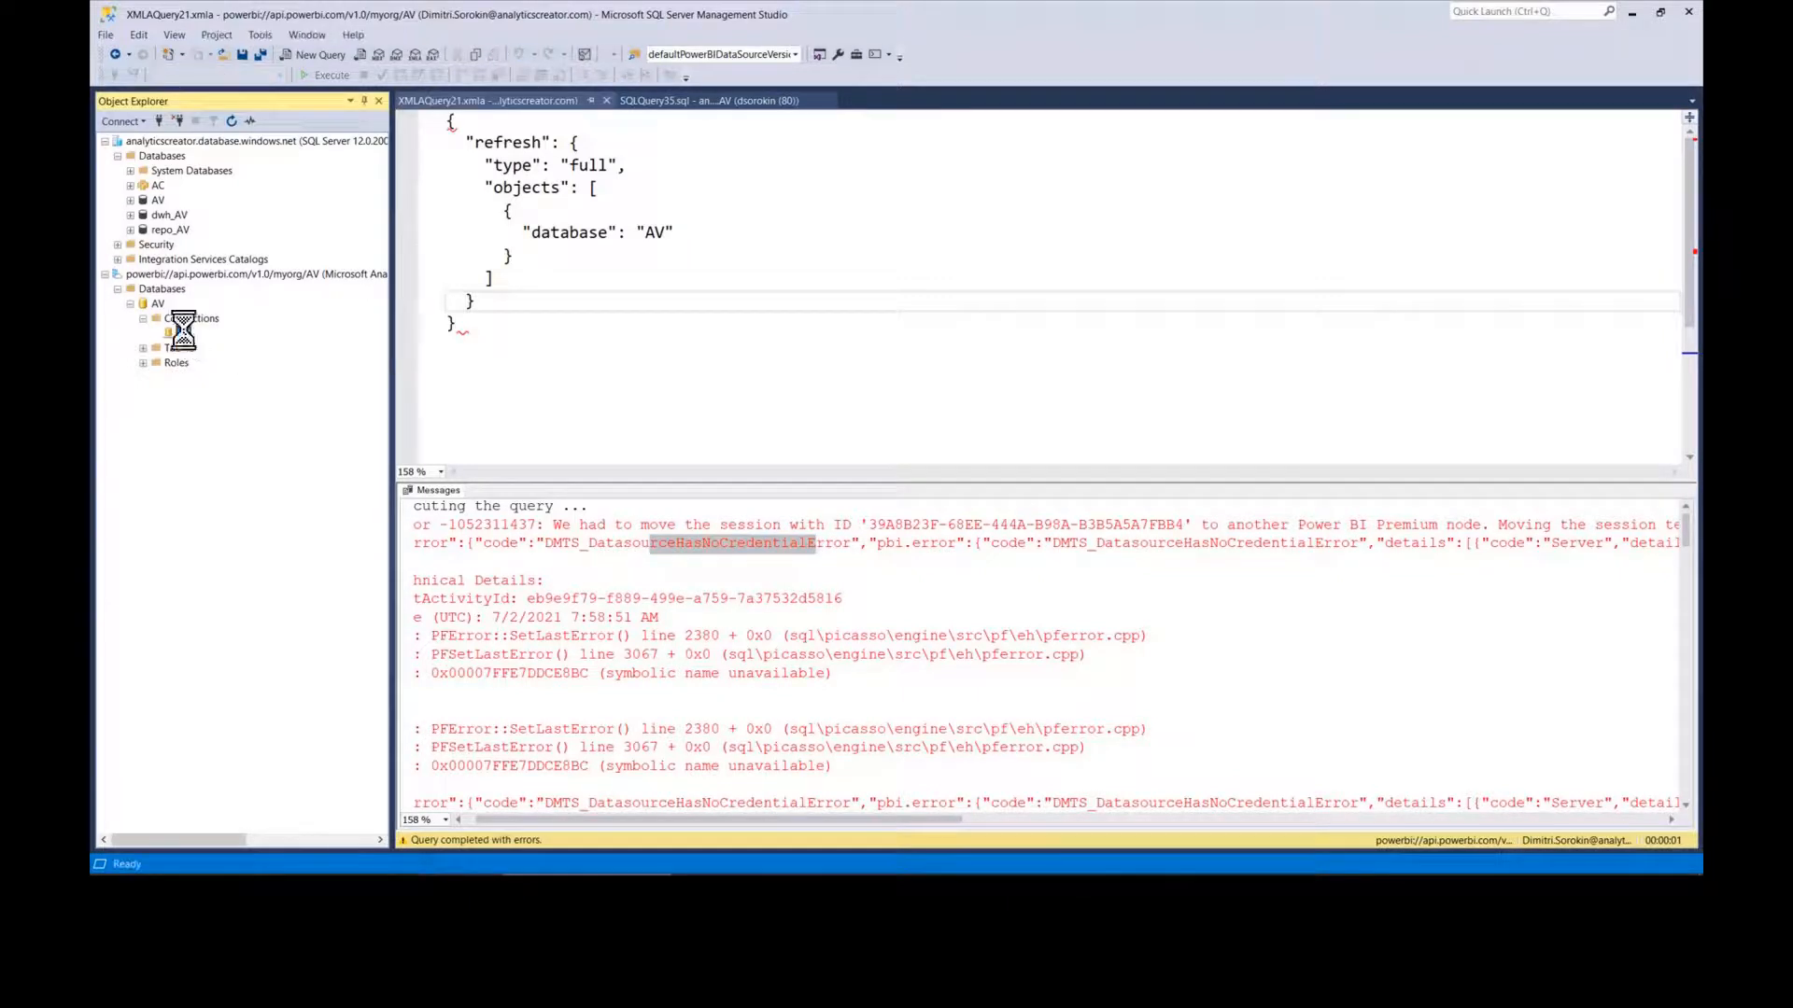
Step: Make the AV connection impersonate a specific account with user name and password, then return to Power BI
click(1133, 378)
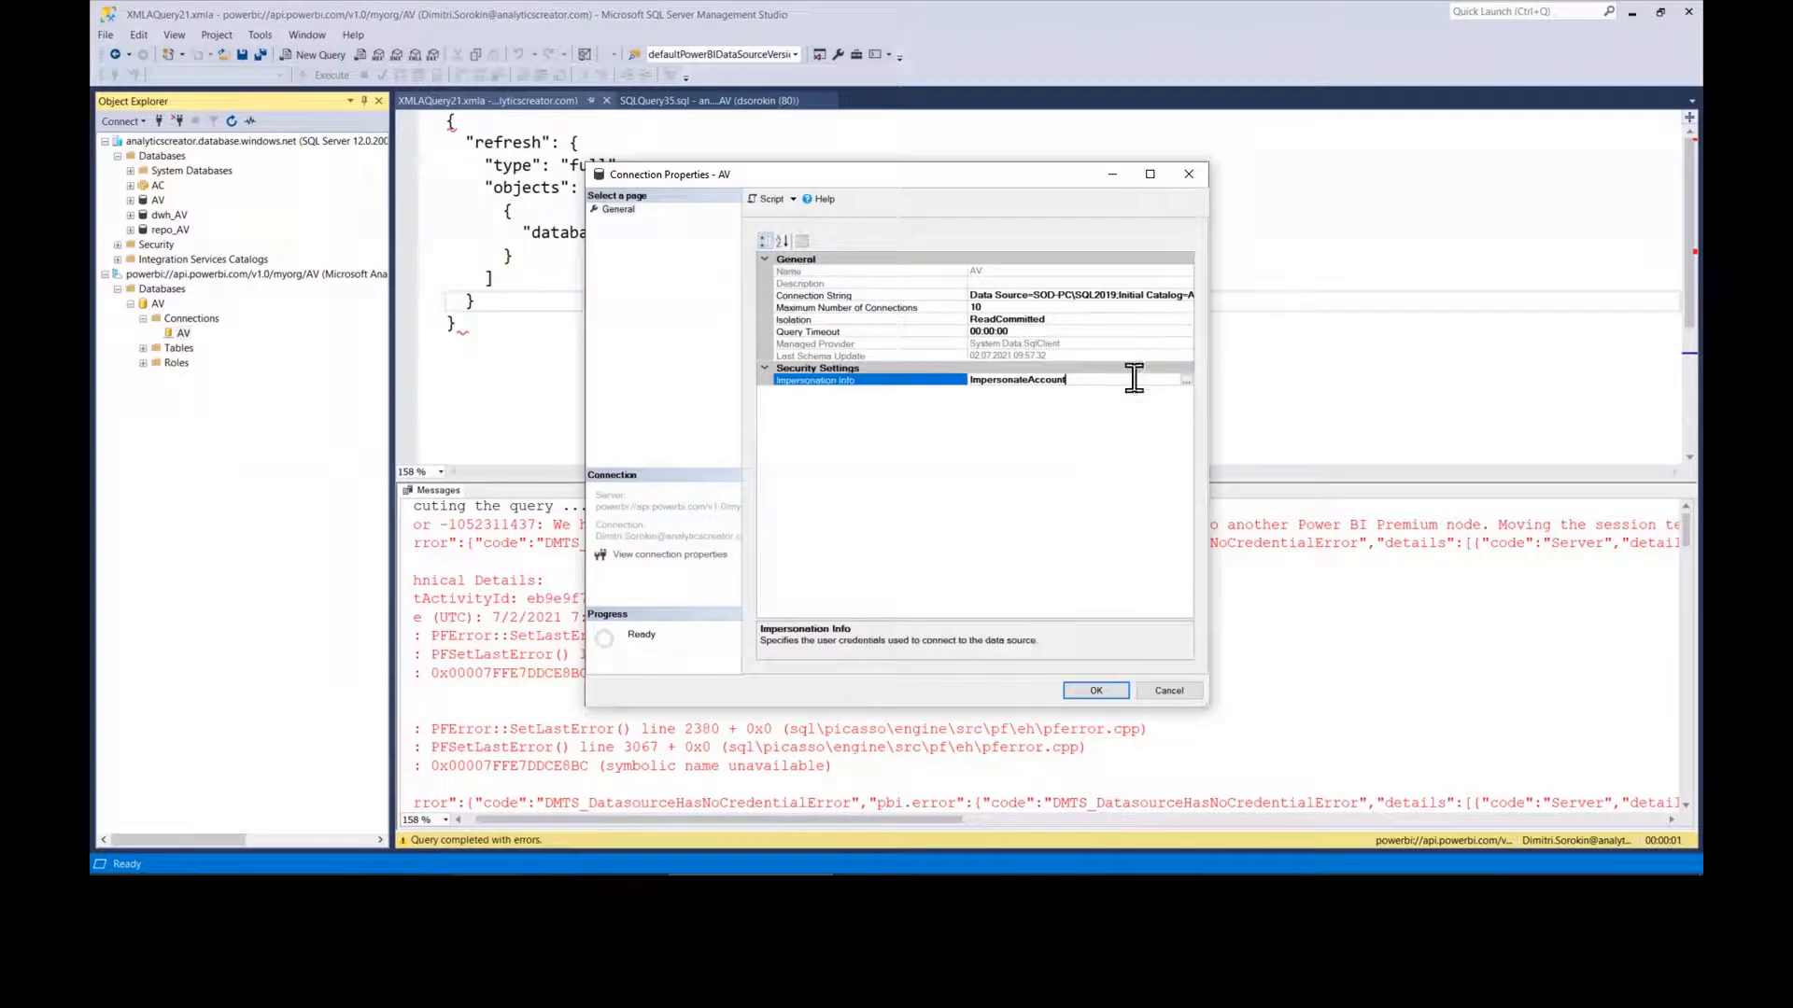
click(1187, 380)
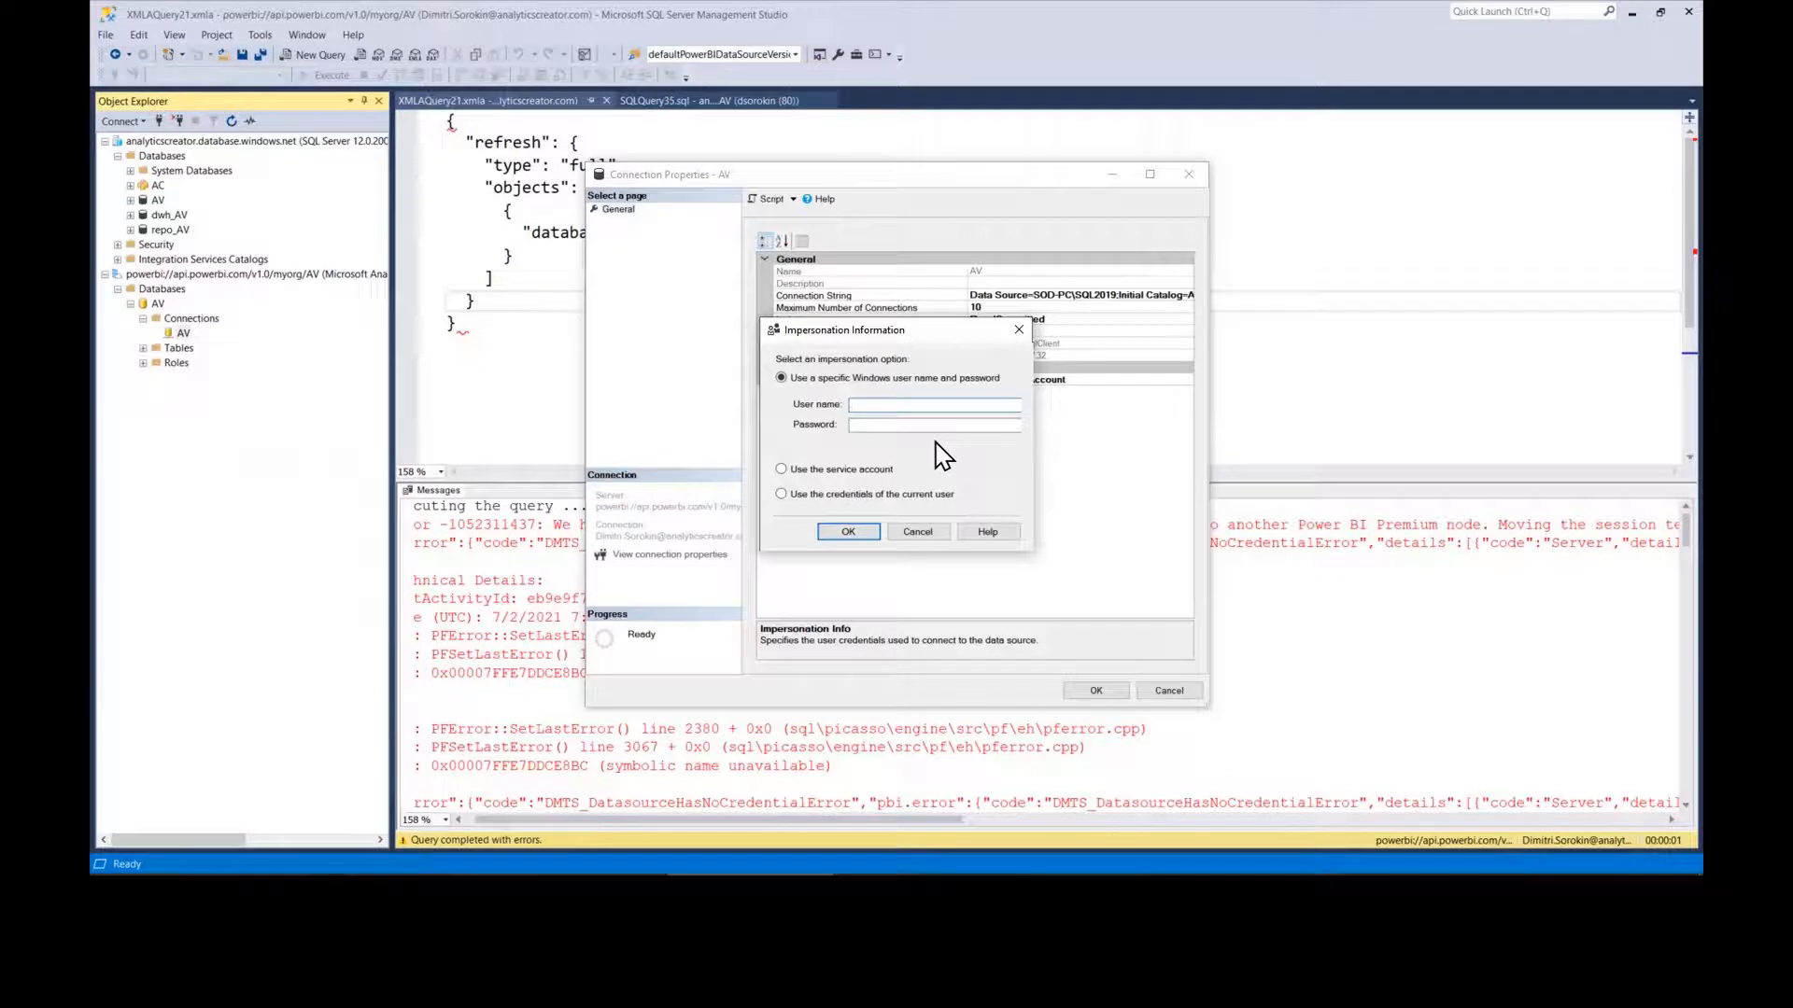
key(ctrl+v)
click(925, 427)
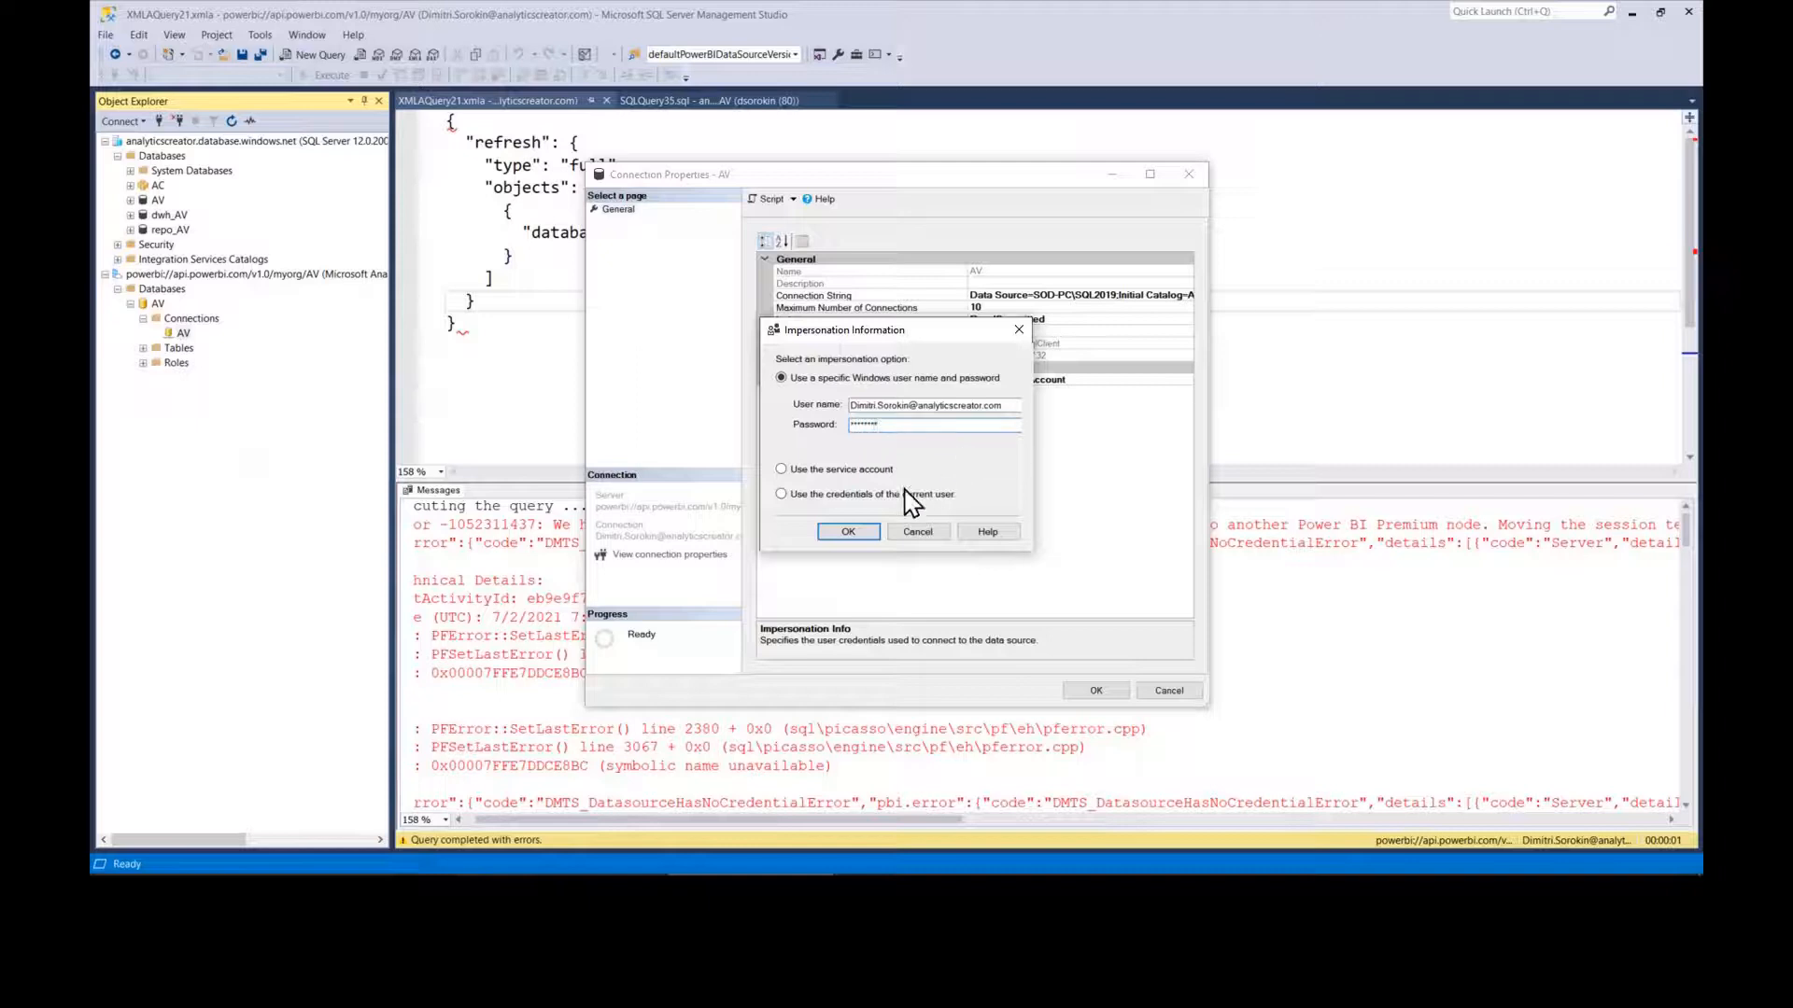
click(848, 531)
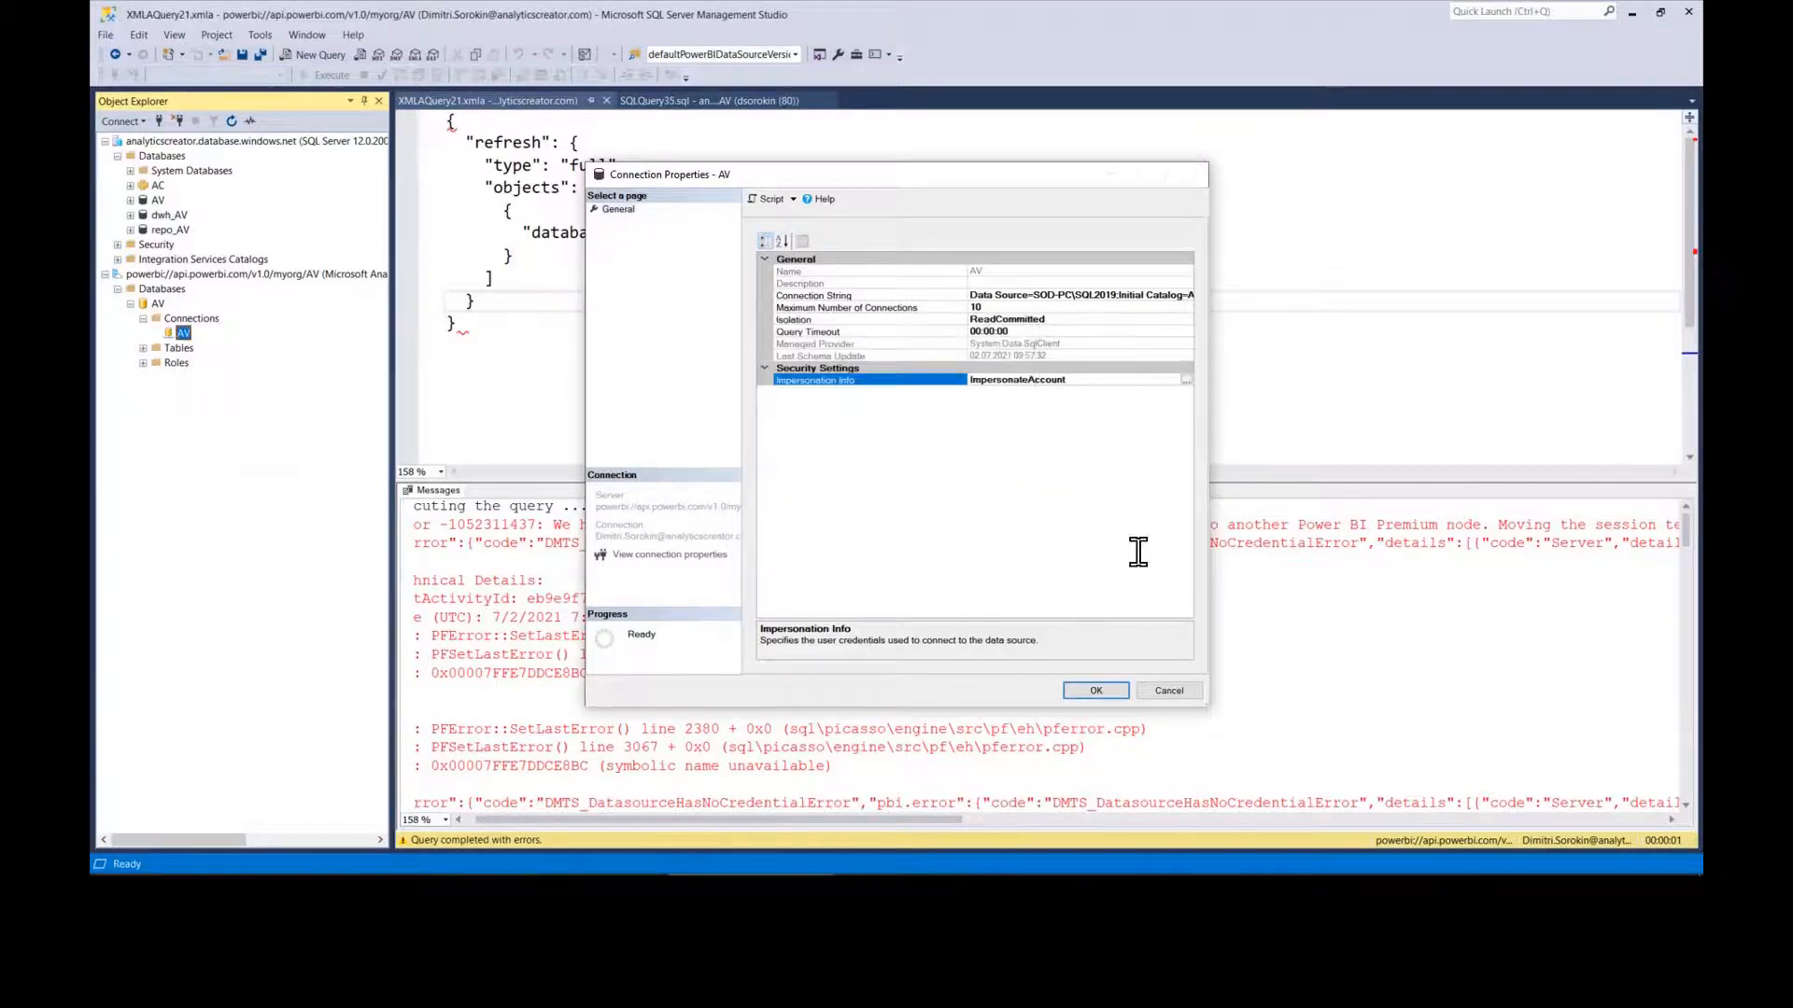
click(1096, 690)
key(alt+Tab)
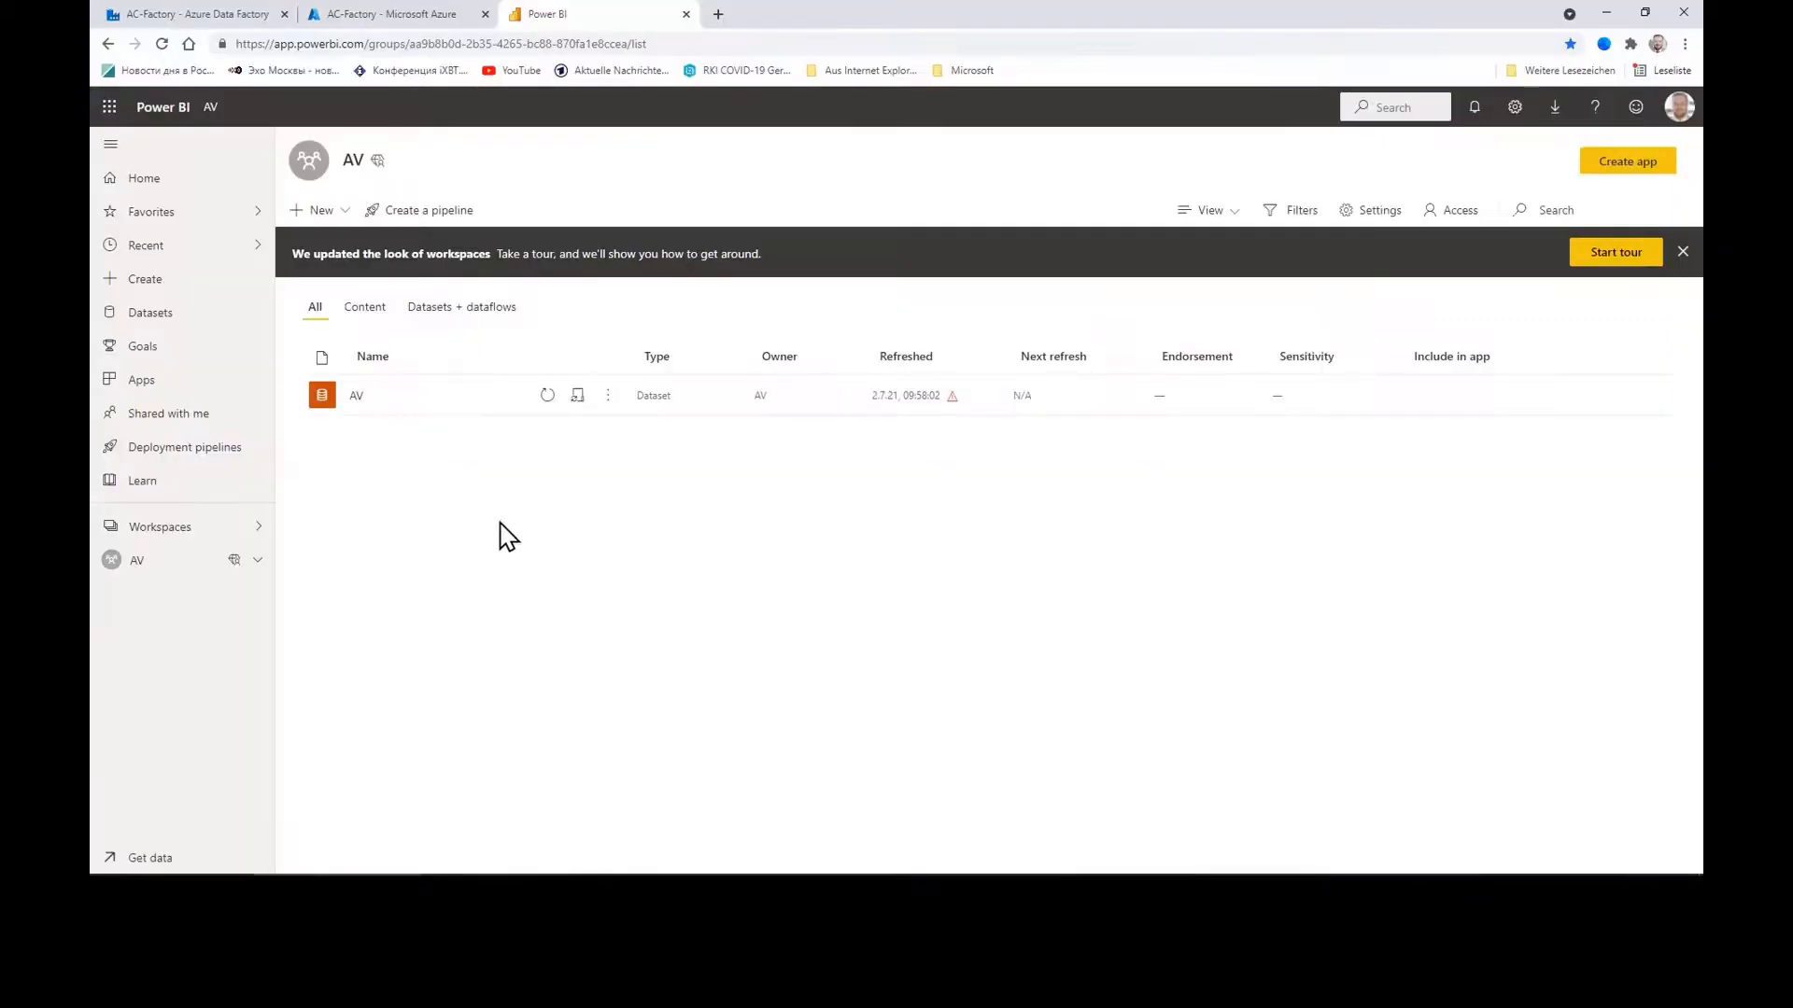
Step: Check the AV dataset's gateway connection settings, which list no available data gateways
click(608, 397)
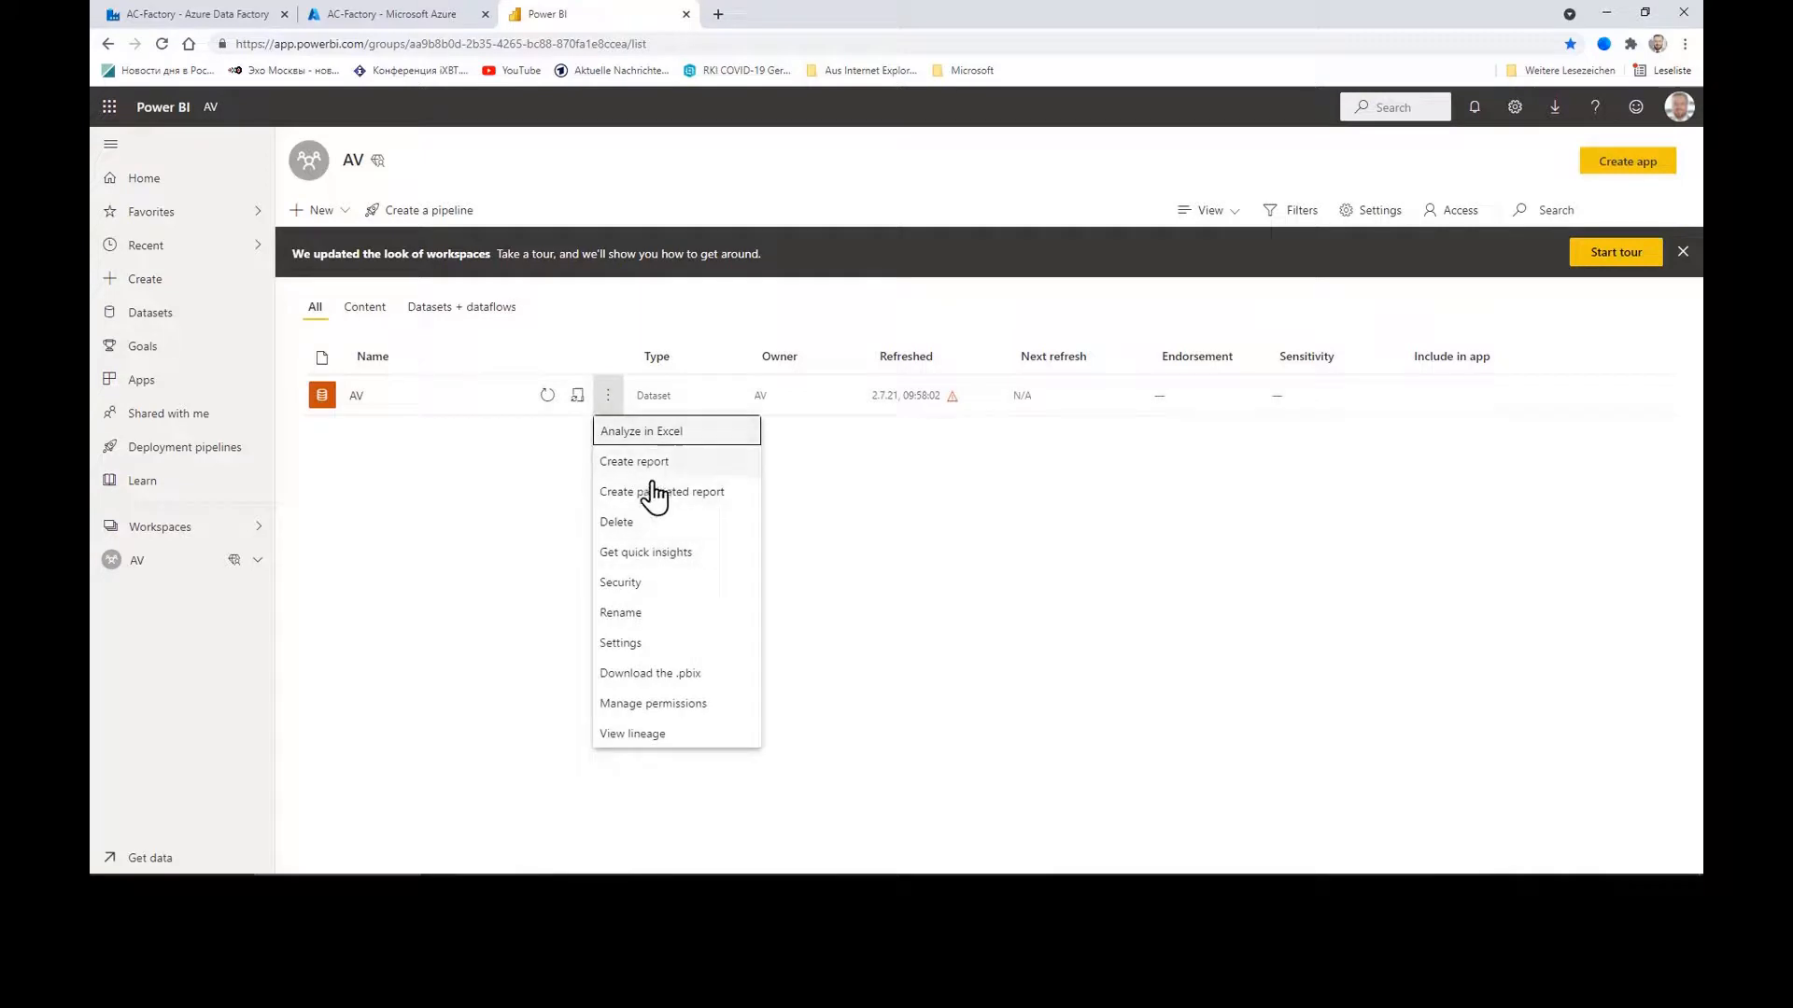
click(630, 644)
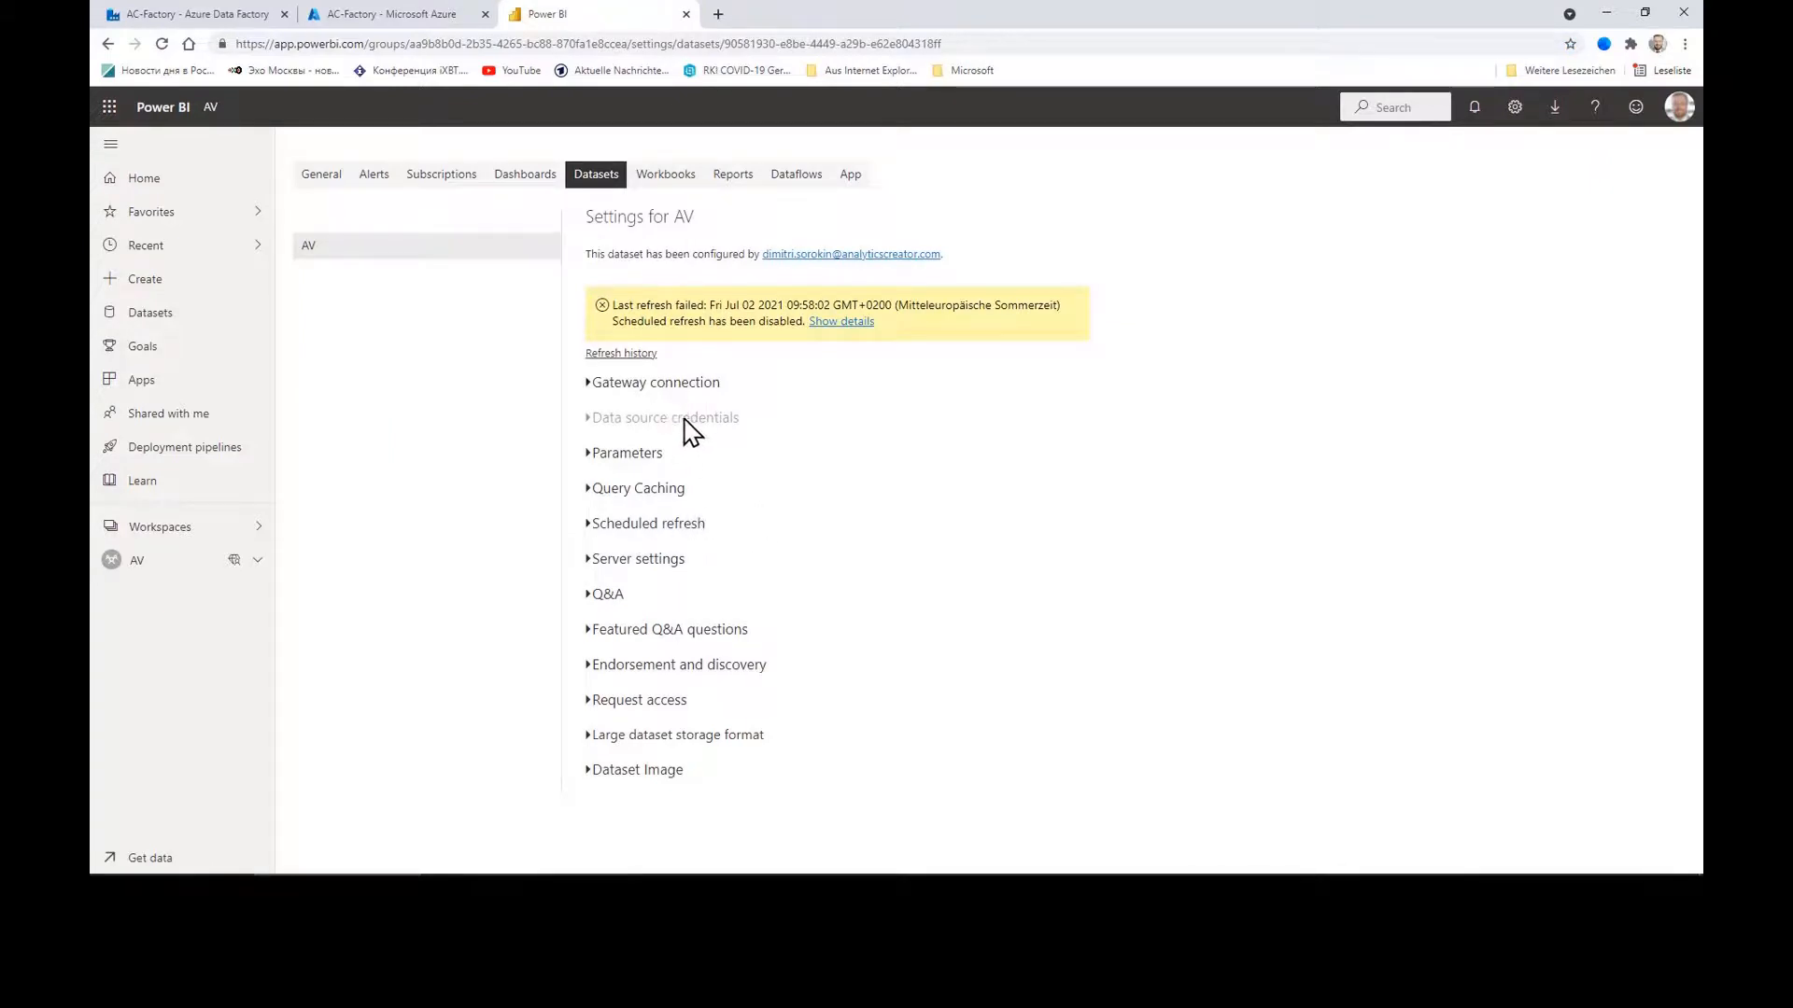
click(591, 392)
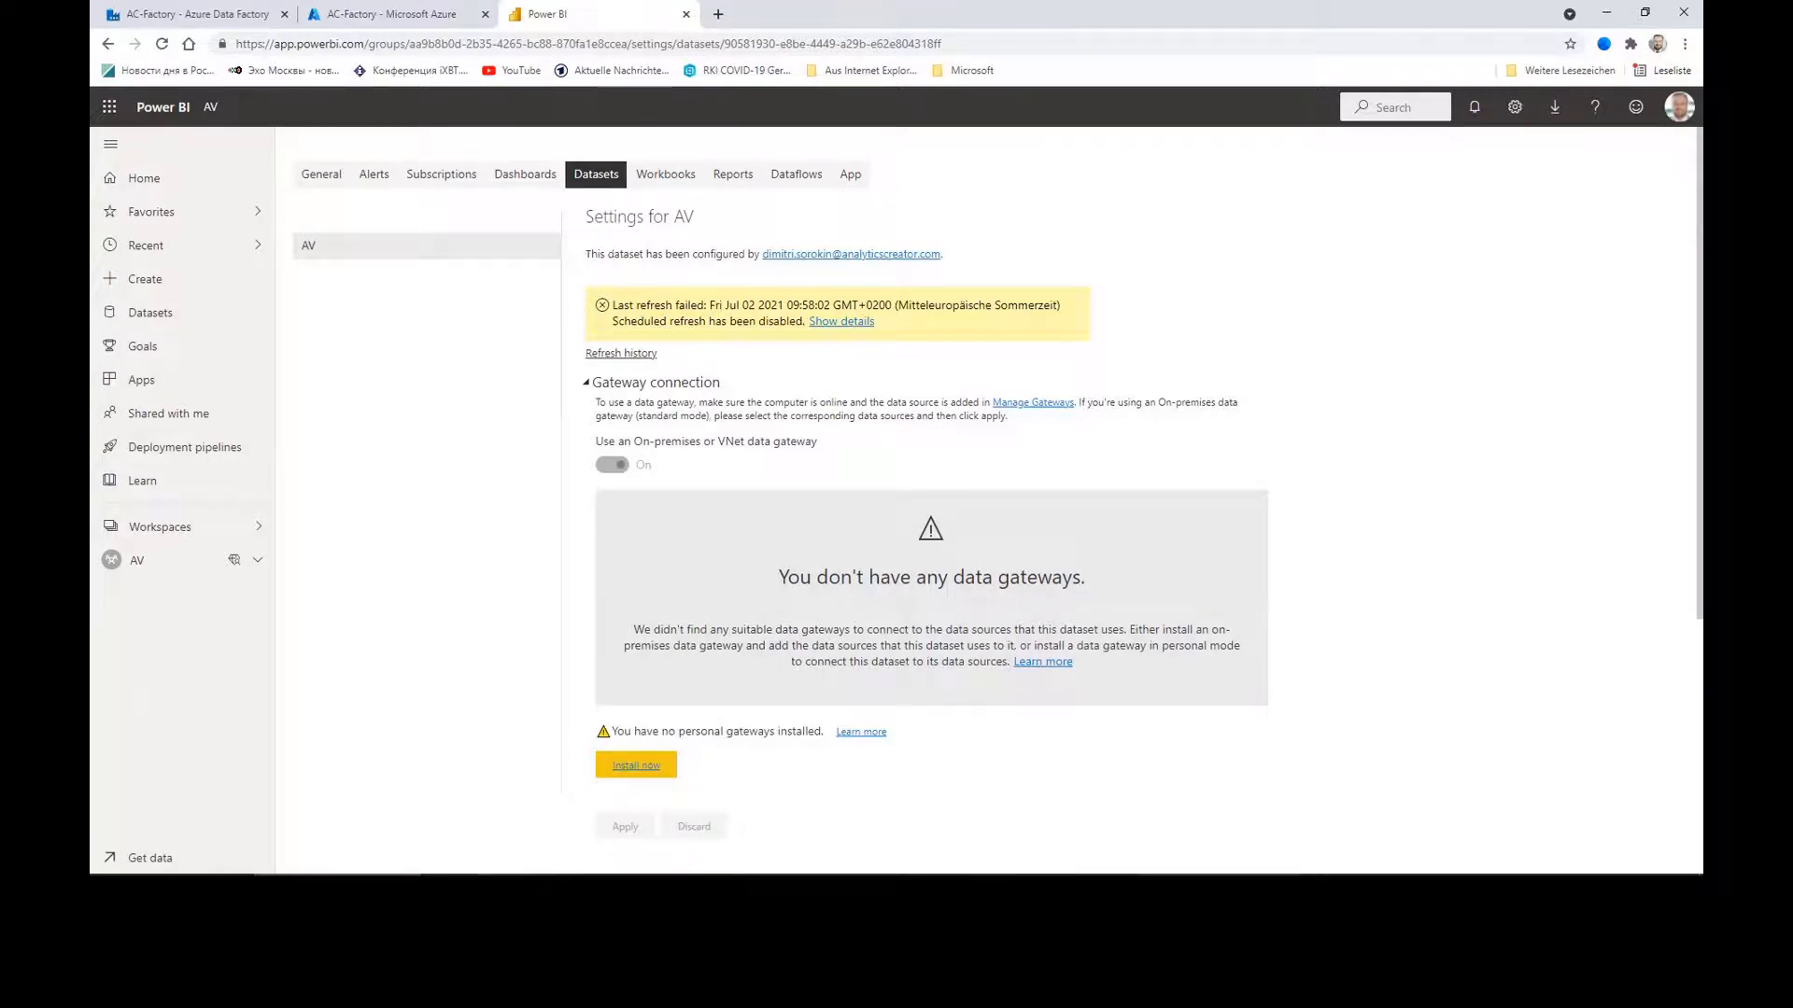
key(alt+Tab)
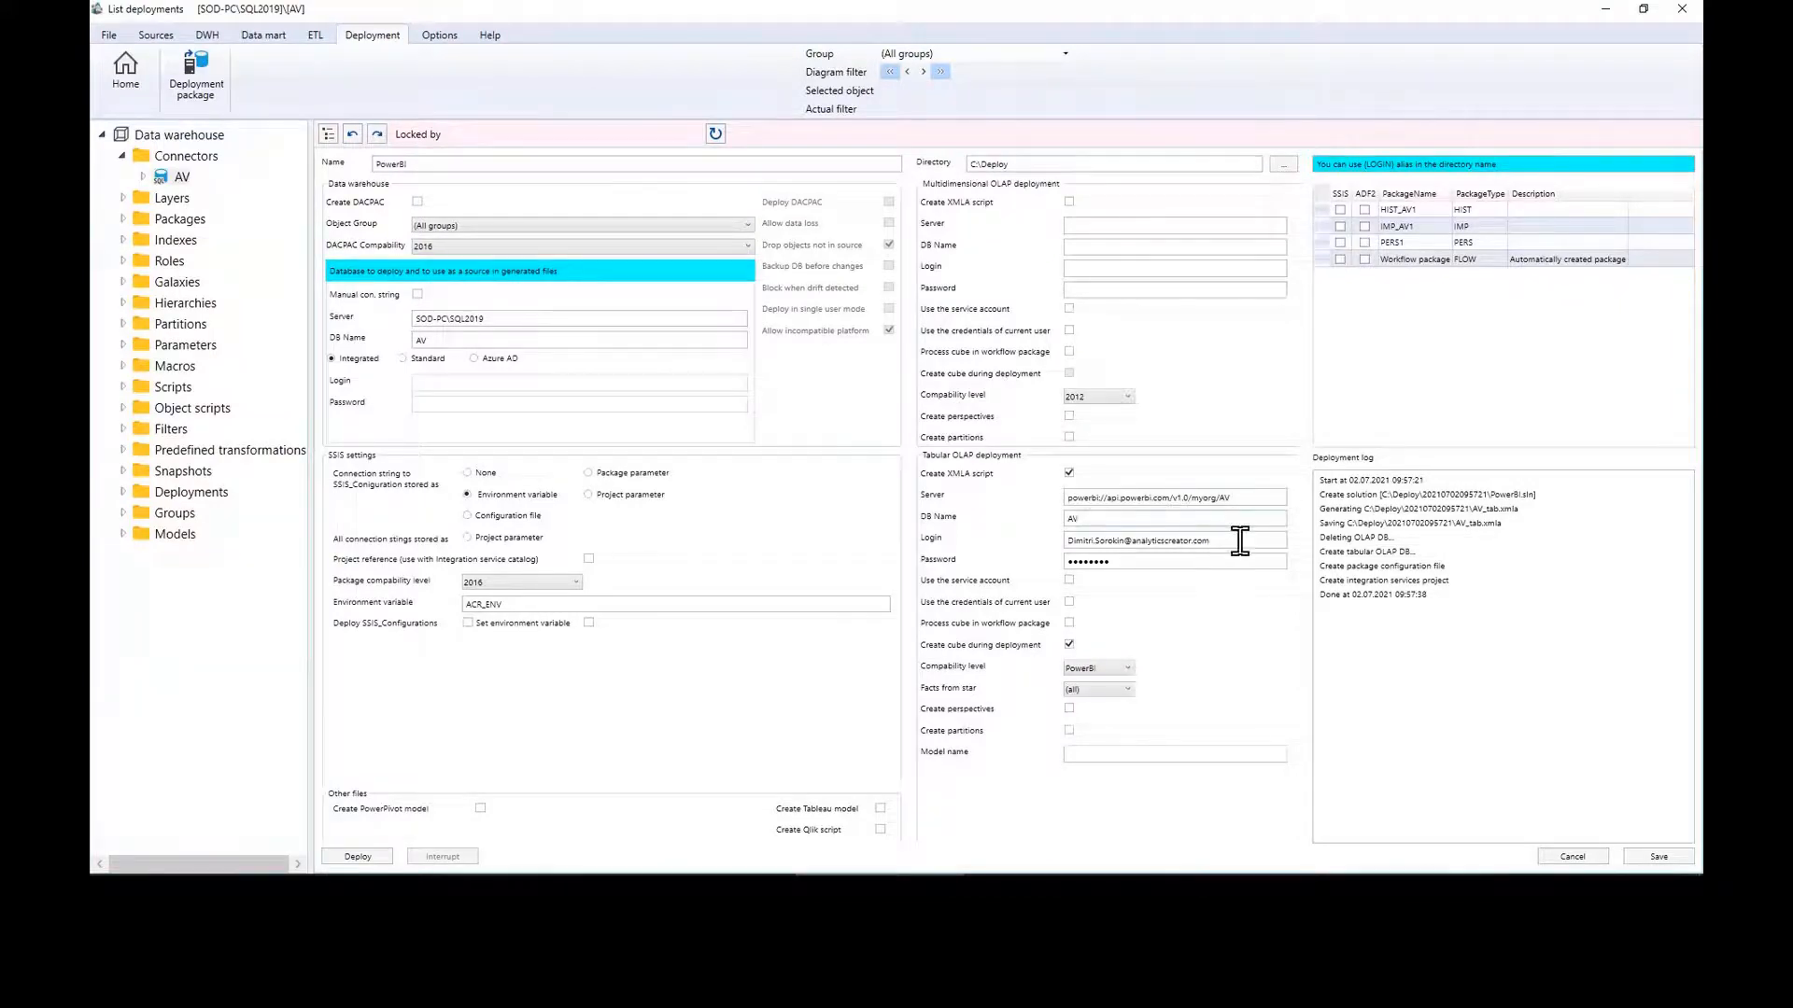
Step: Switch the warehouse connection to Standard authentication and look up the Azure SQL server address
drag(1239, 541, 1147, 543)
click(403, 360)
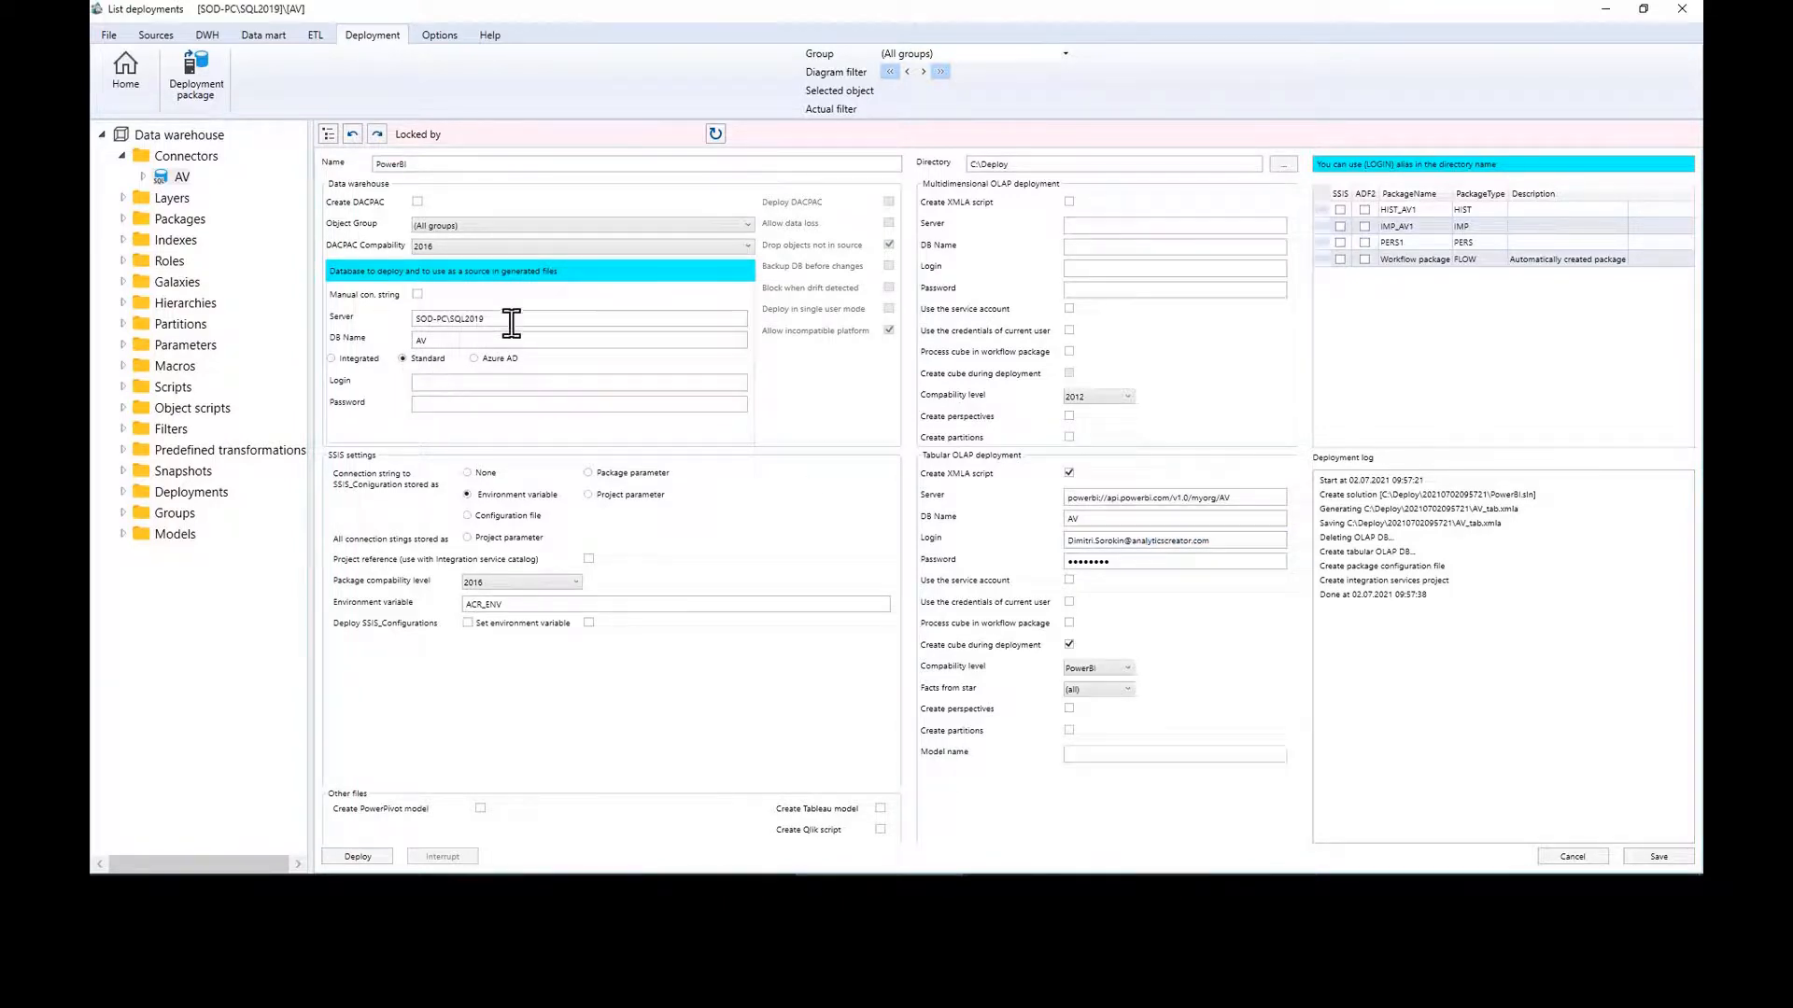
drag(485, 319, 368, 346)
drag(516, 318, 417, 318)
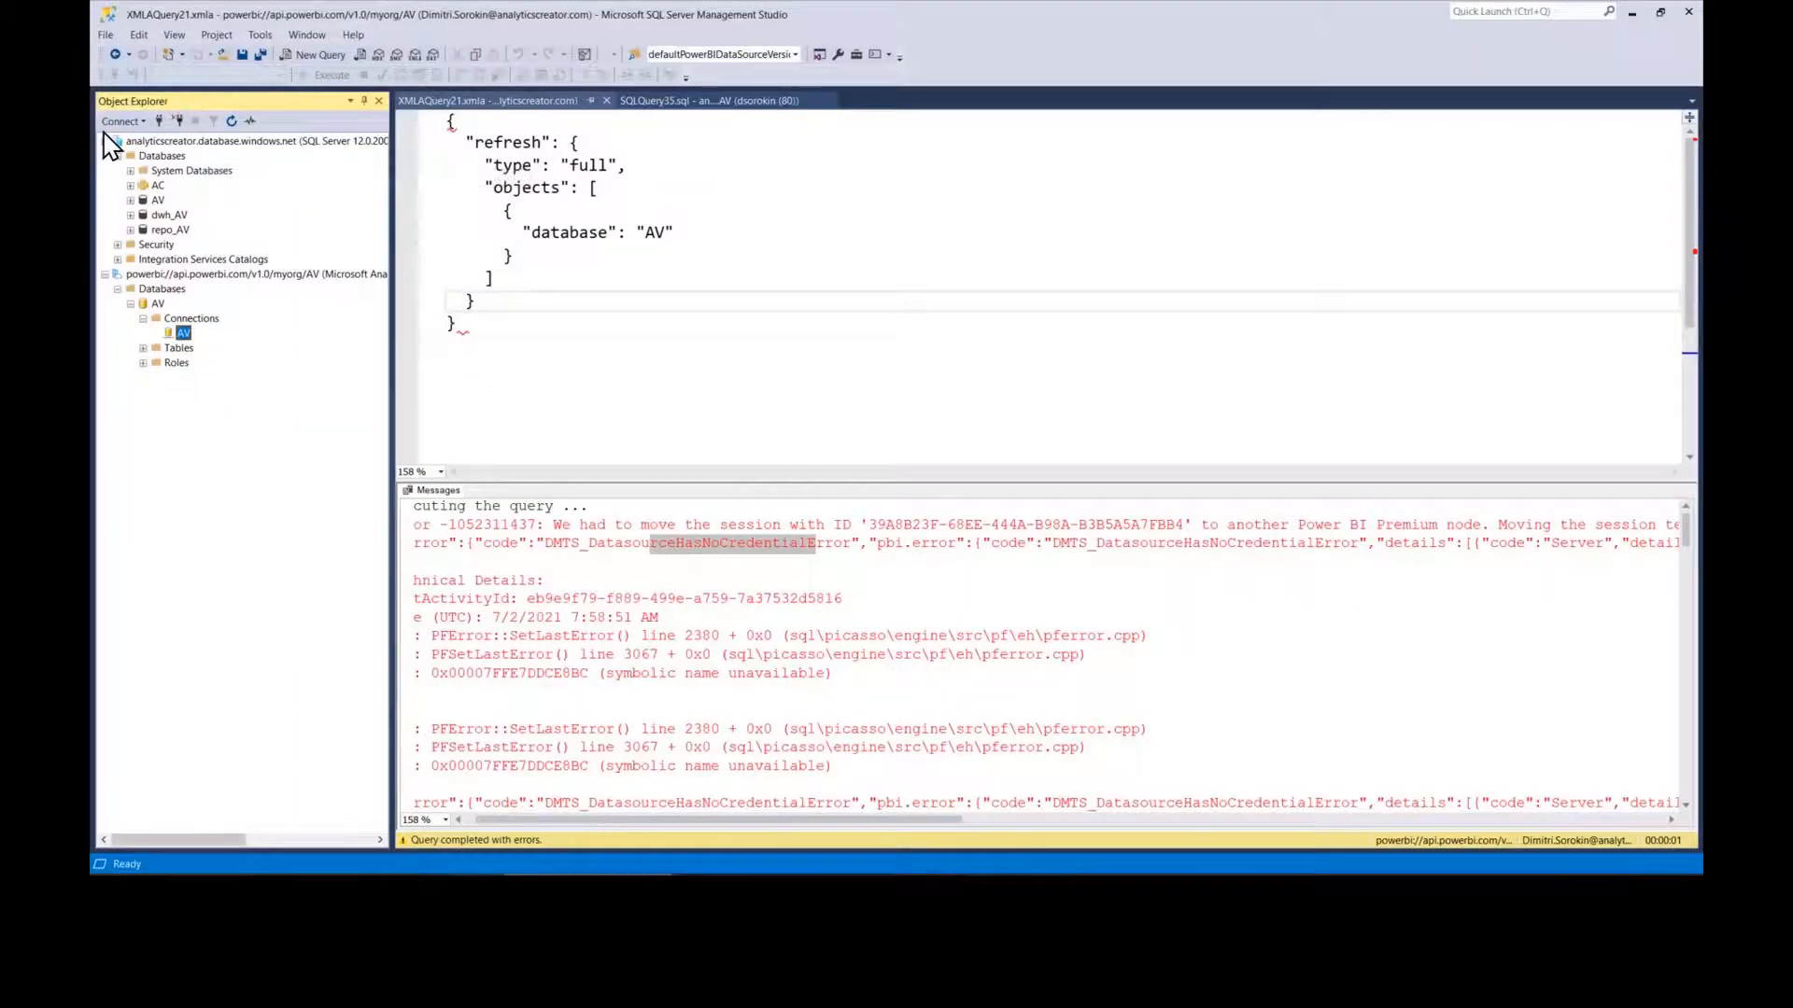
click(124, 122)
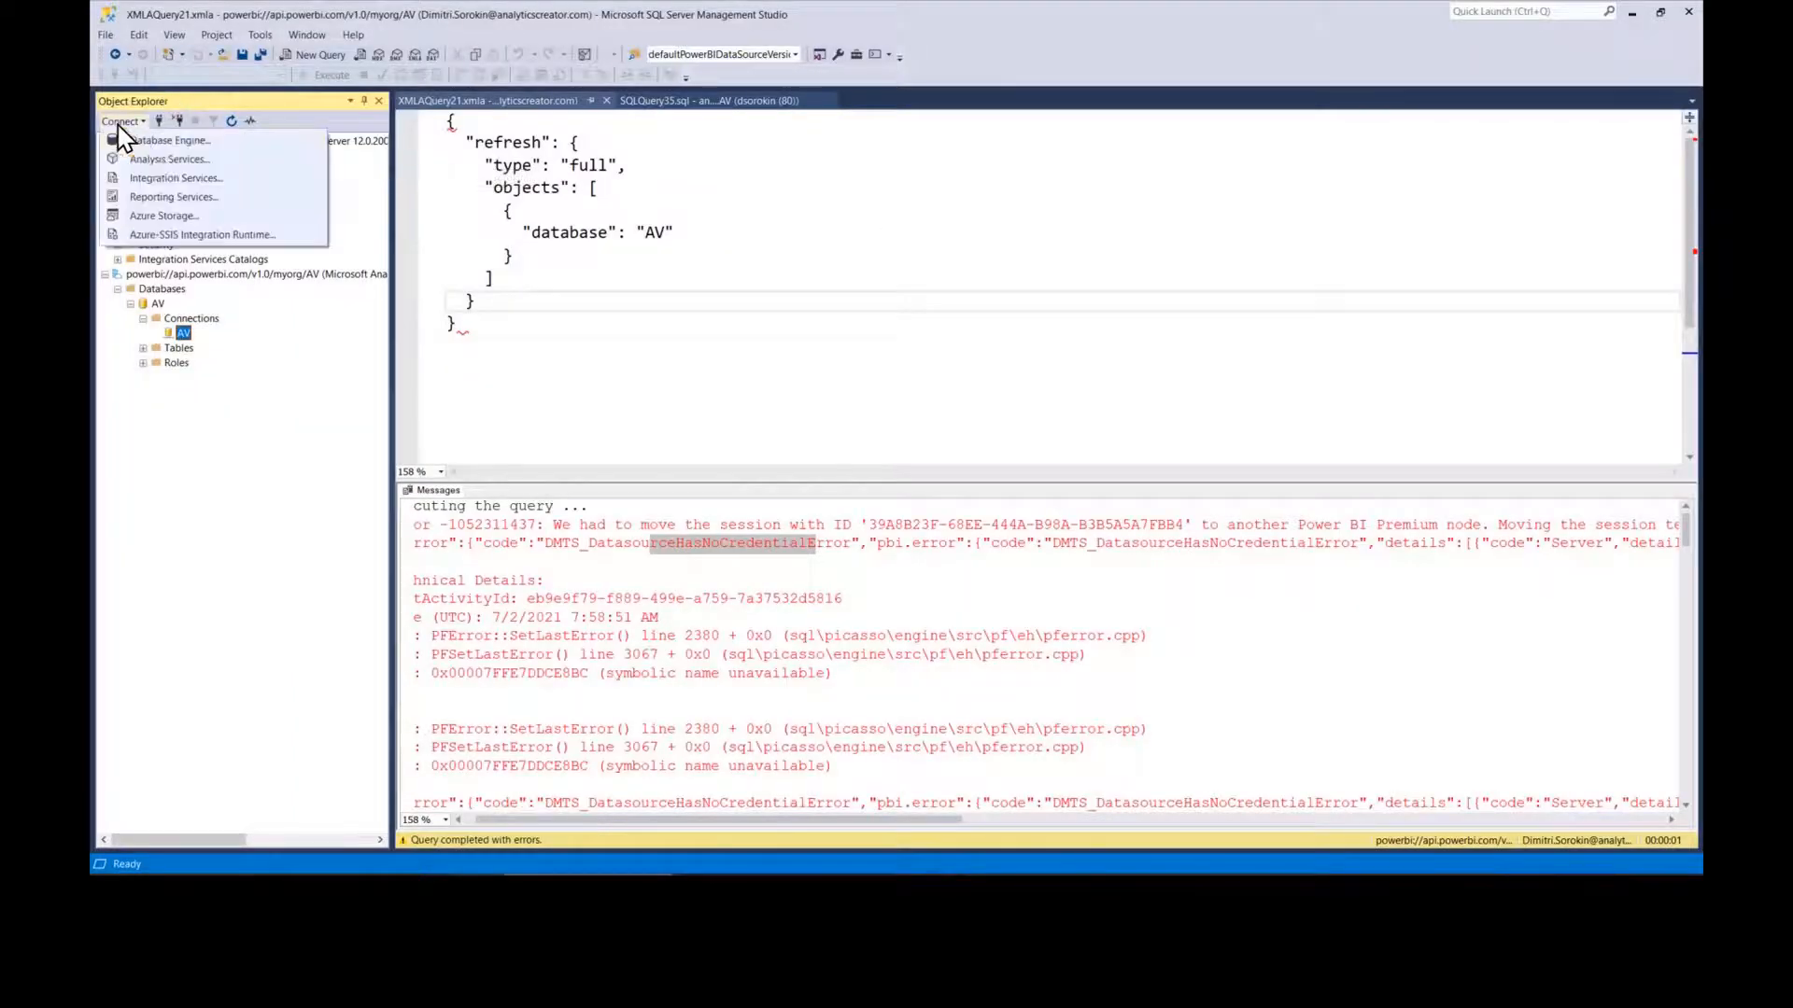
click(193, 145)
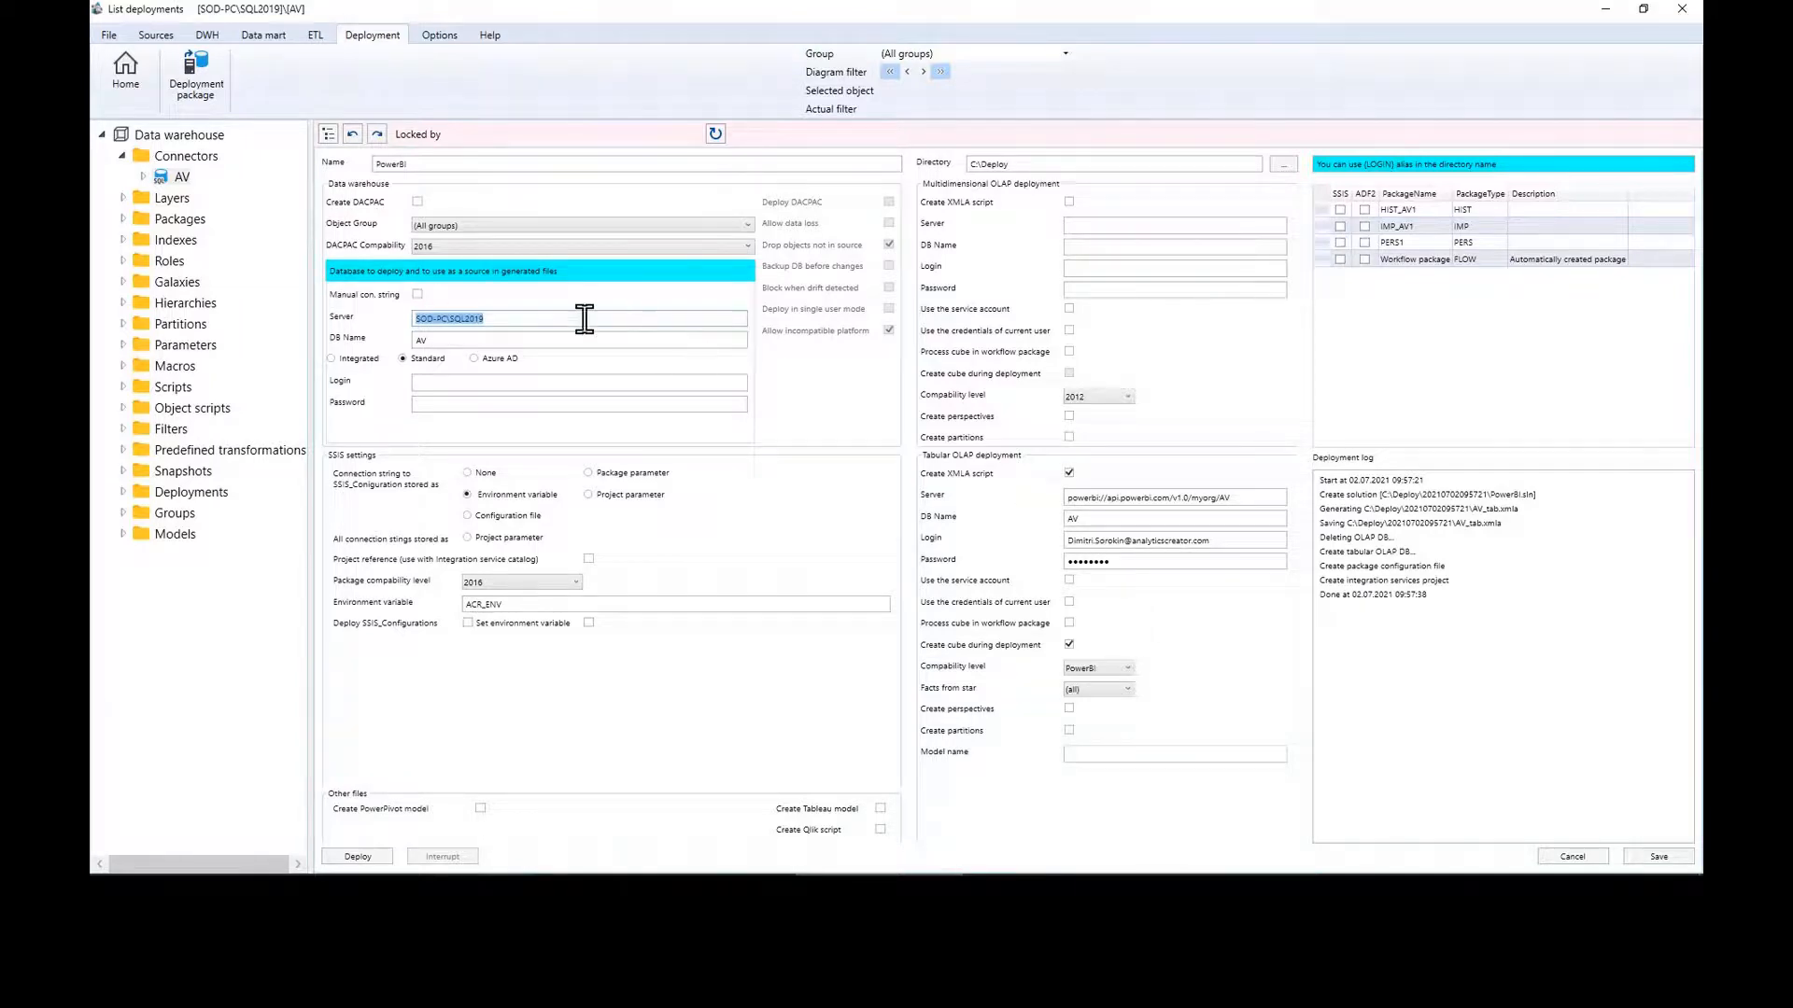
Step: Set the warehouse server to analyticscreator.database.windows.net and save the deployment settings
click(504, 317)
key(ctrl+a)
text(analyticscreator.database.windows.net)
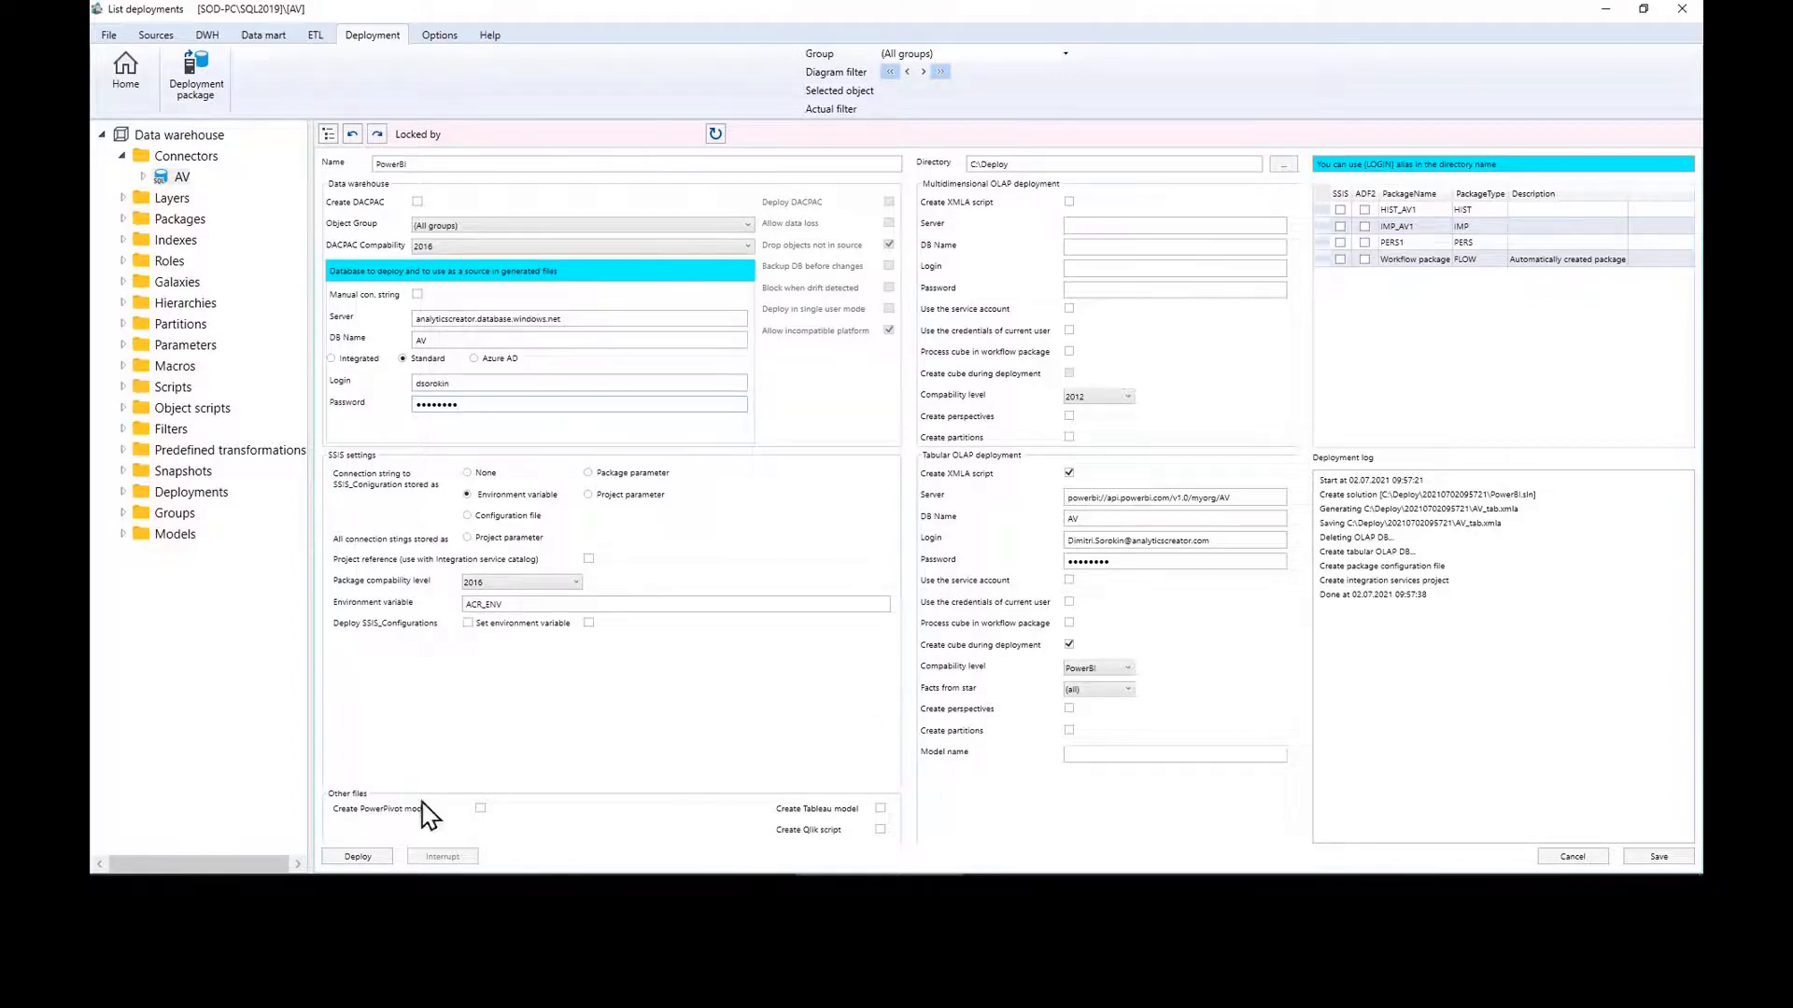
click(1660, 856)
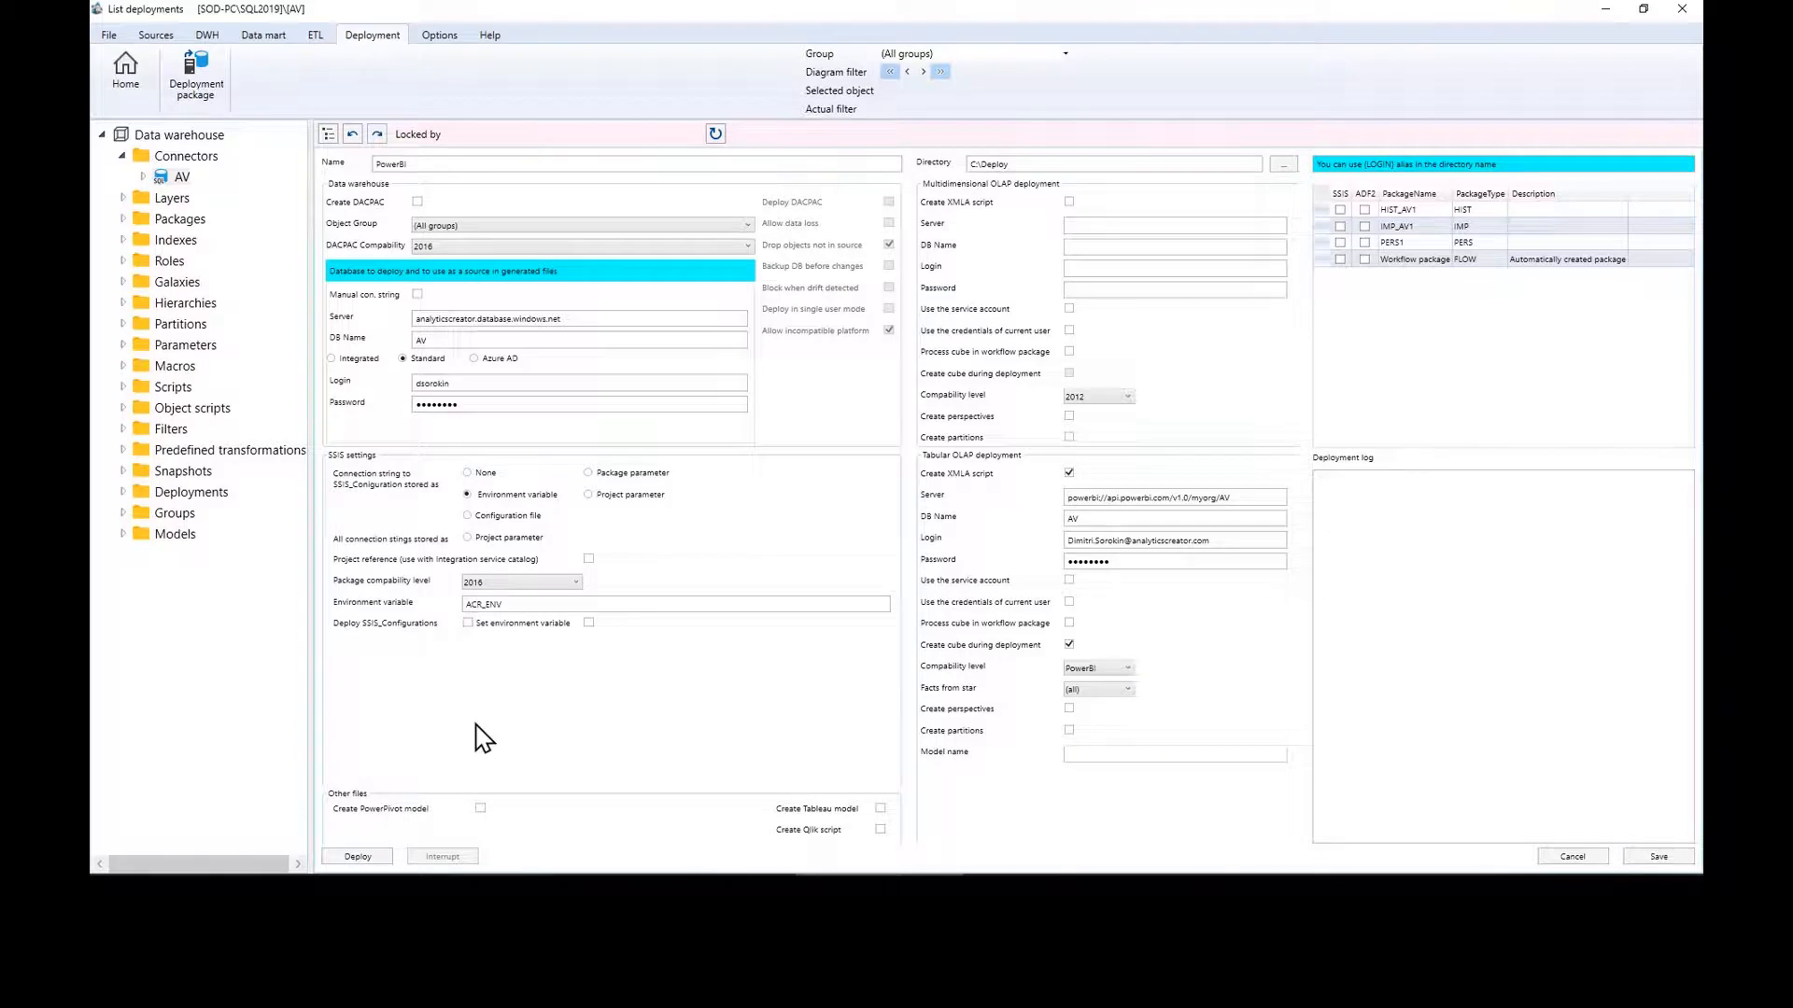
Step: Deploy the PowerBI package, then go to the AV workspace in the Power BI service
click(360, 857)
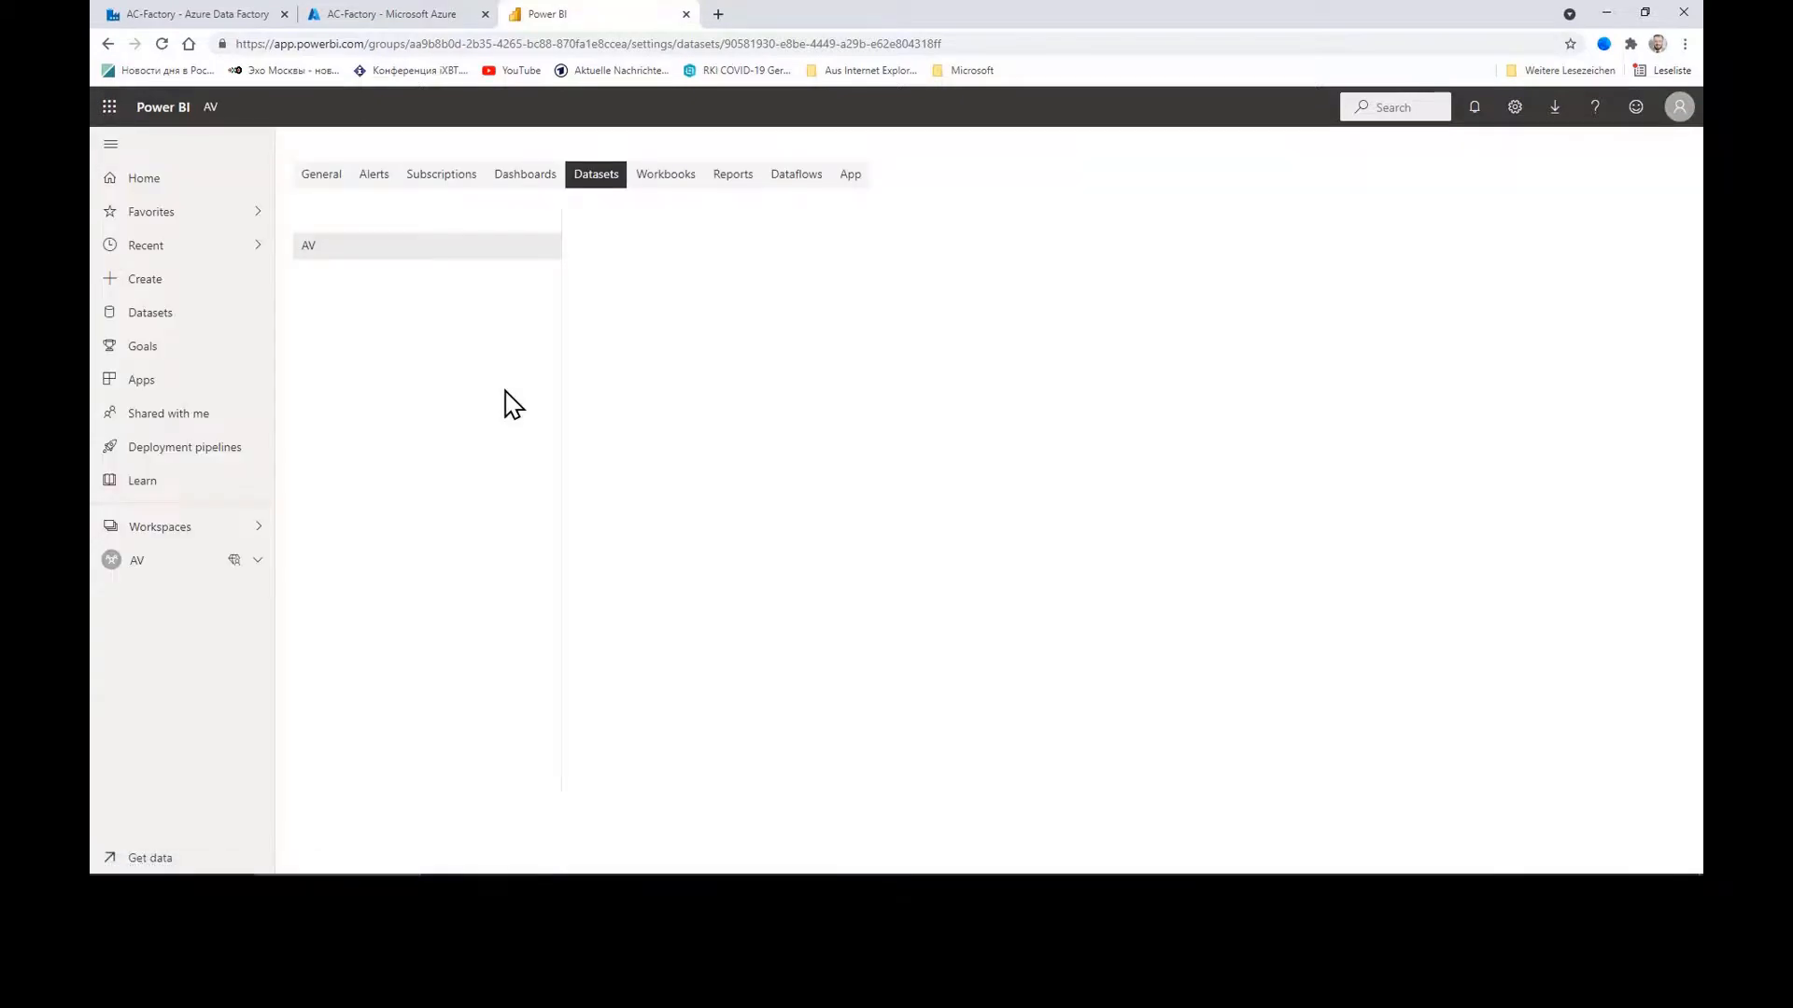
click(354, 251)
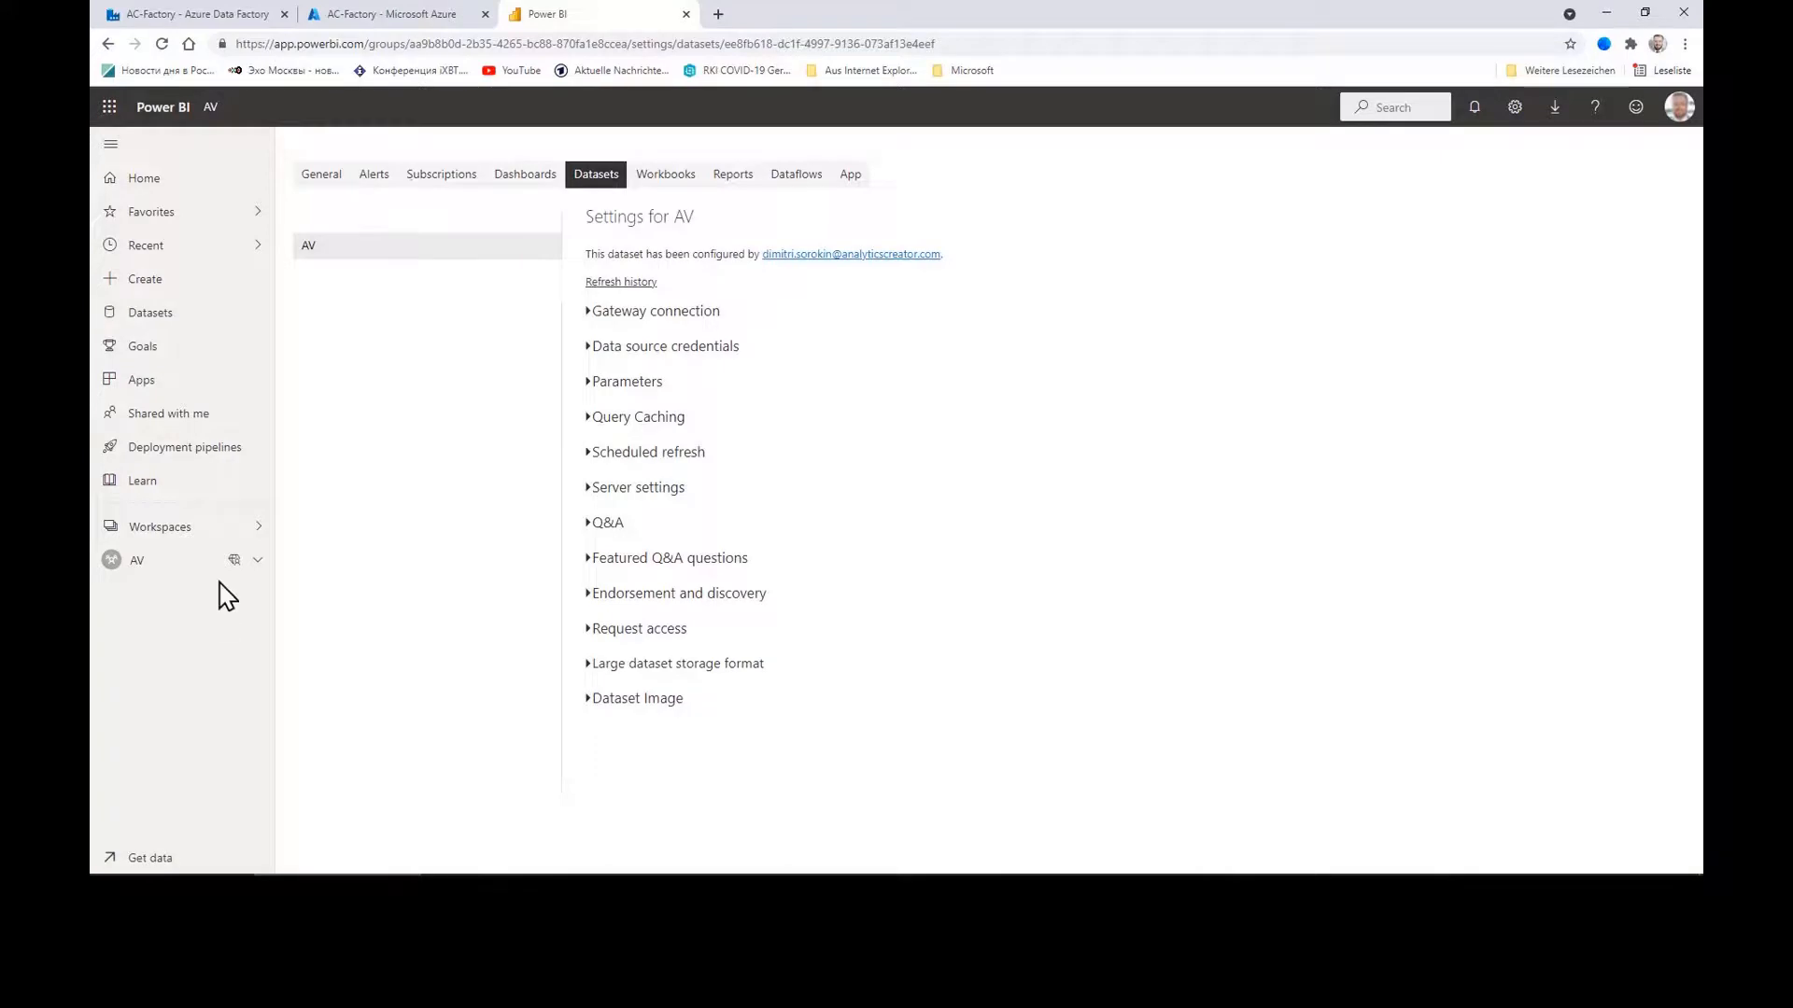
click(160, 527)
Step: Refresh the AV dataset in the AV workspace and open its details page
double_click(340, 251)
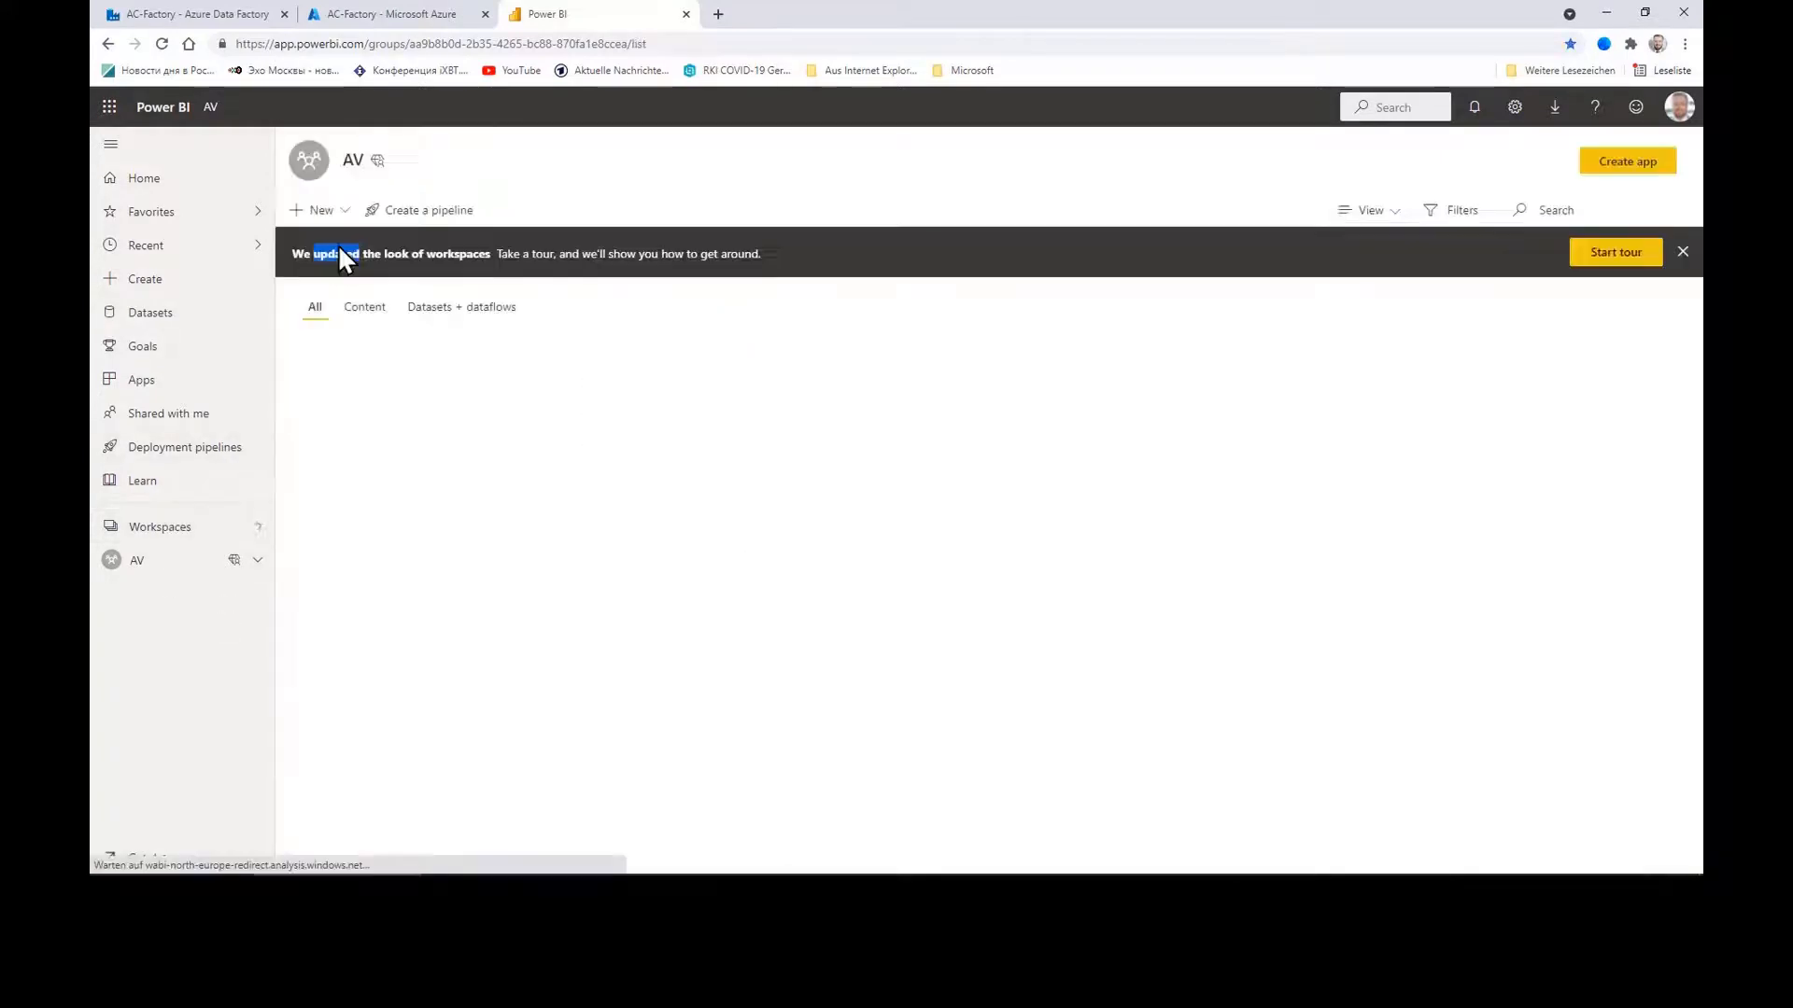
click(548, 396)
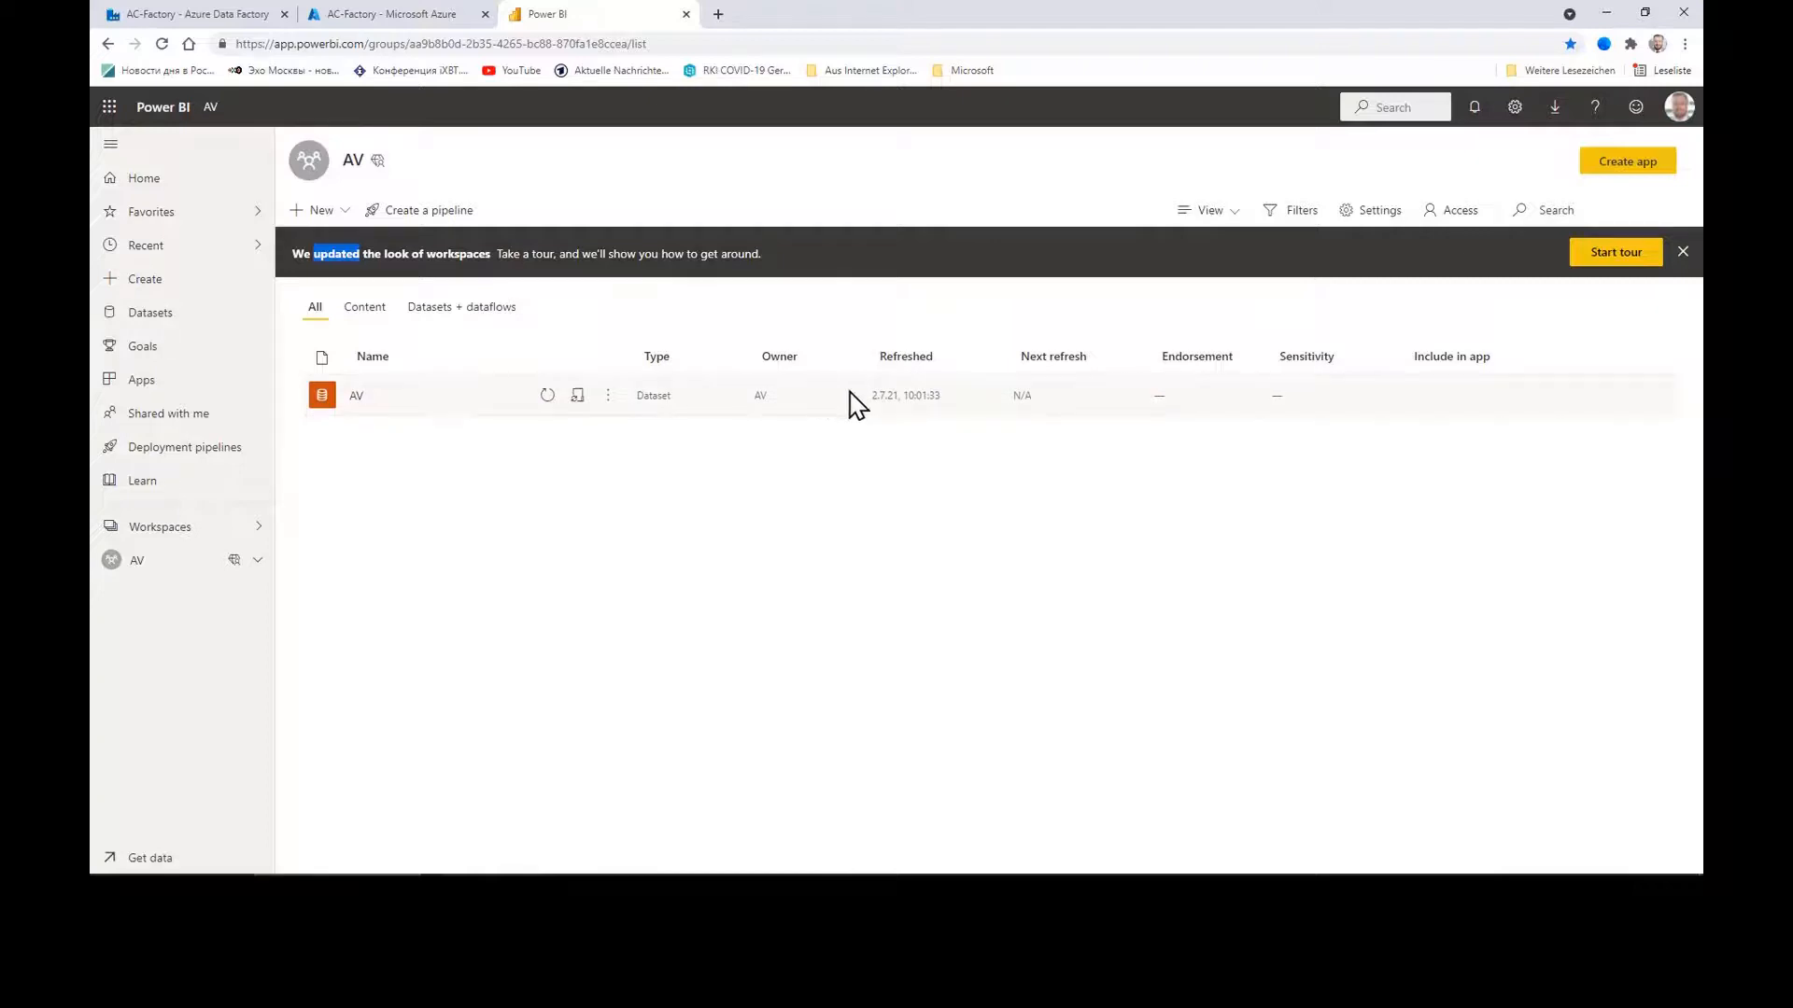
click(355, 398)
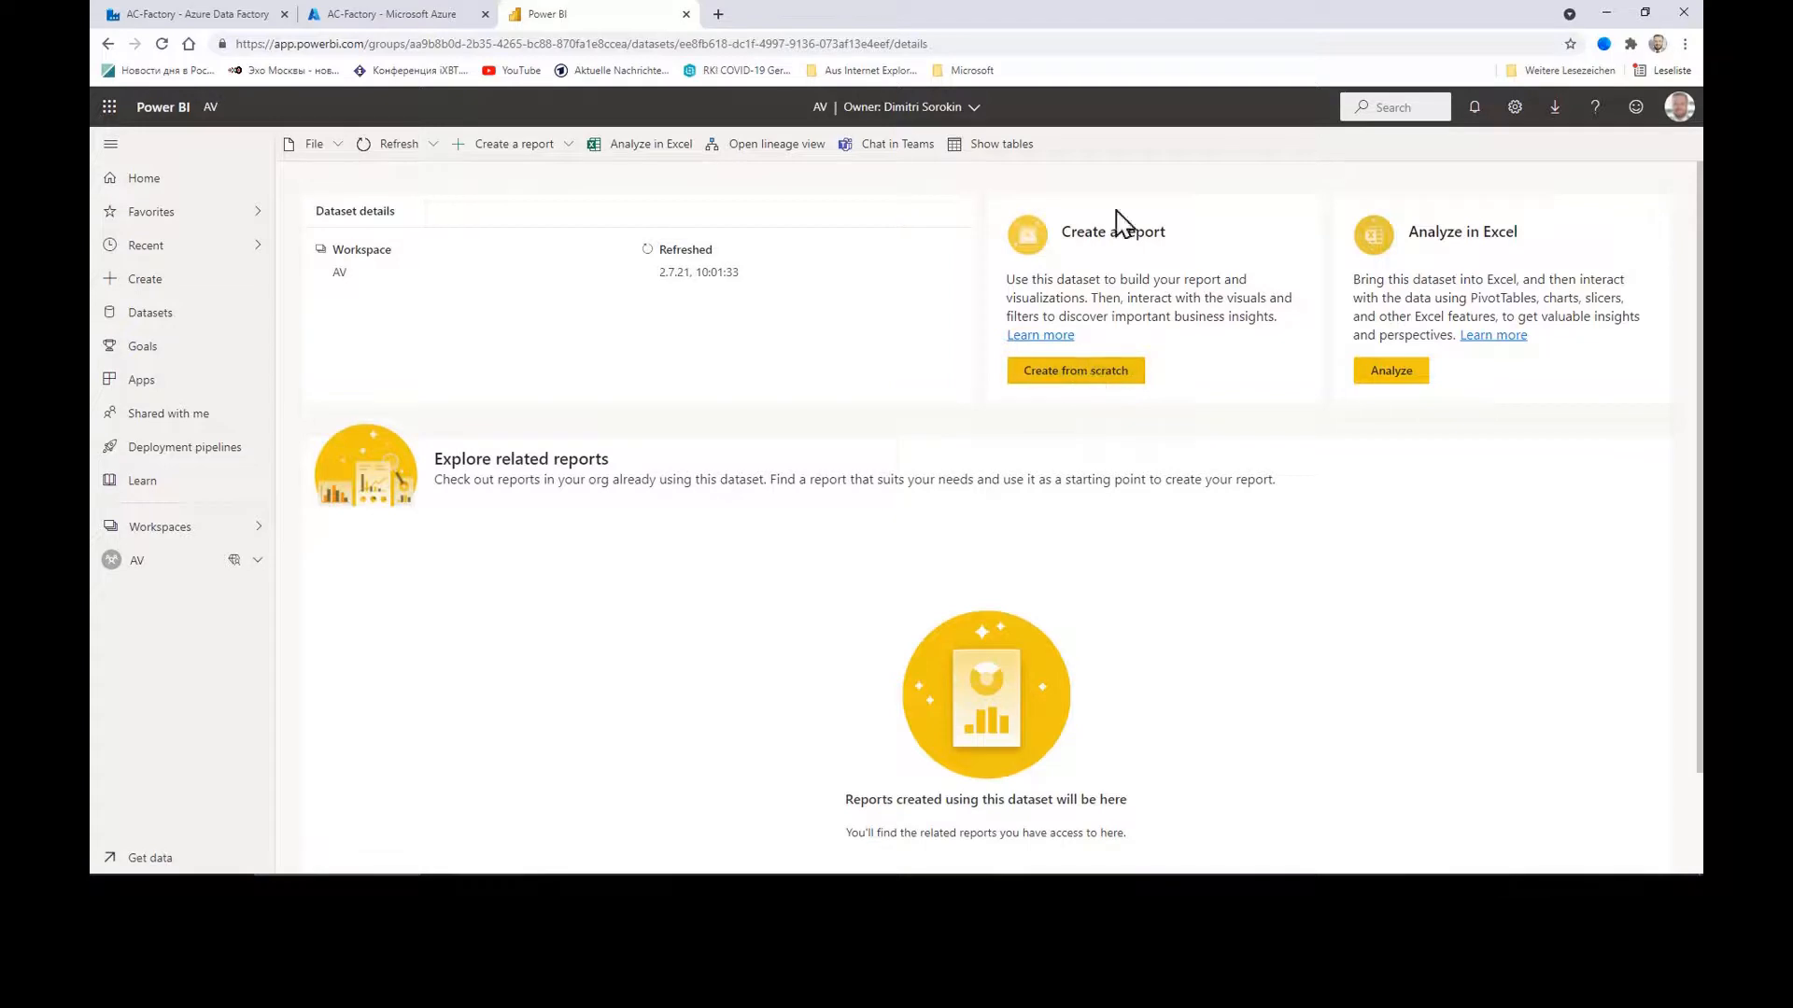
Step: Start a blank report from the AV dataset and resize the visualizations and fields panes
click(1079, 374)
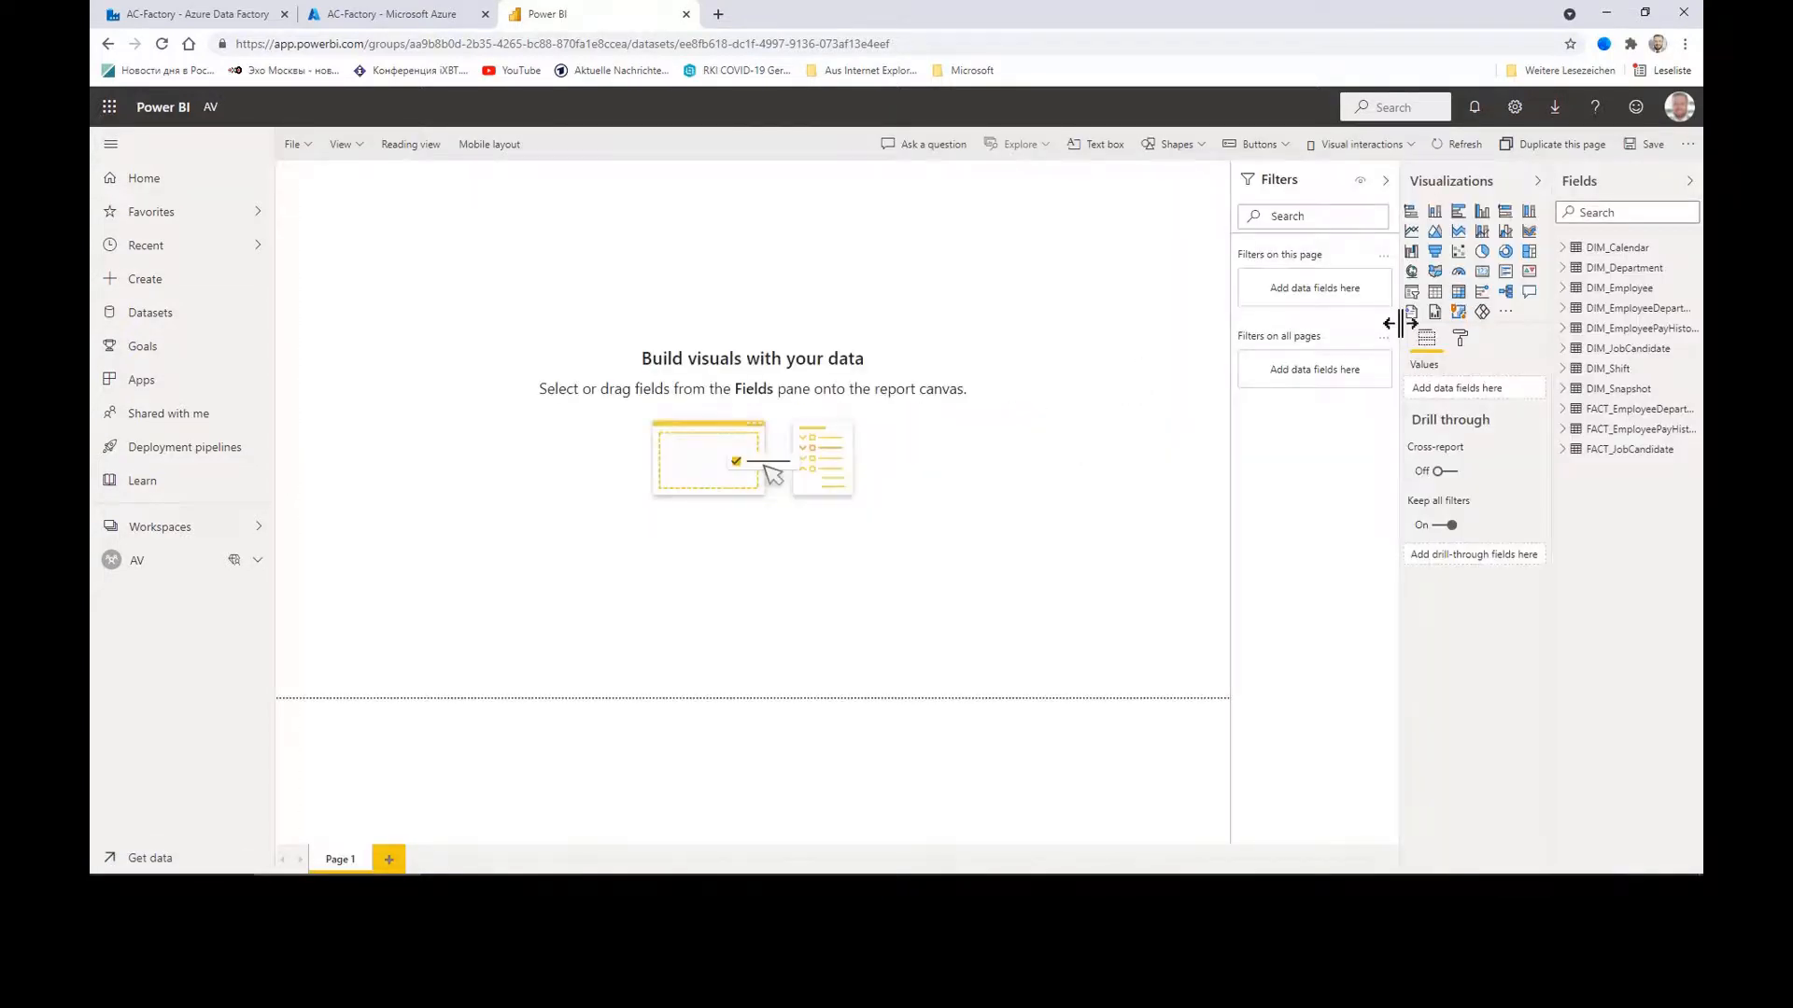
drag(1400, 323, 1294, 323)
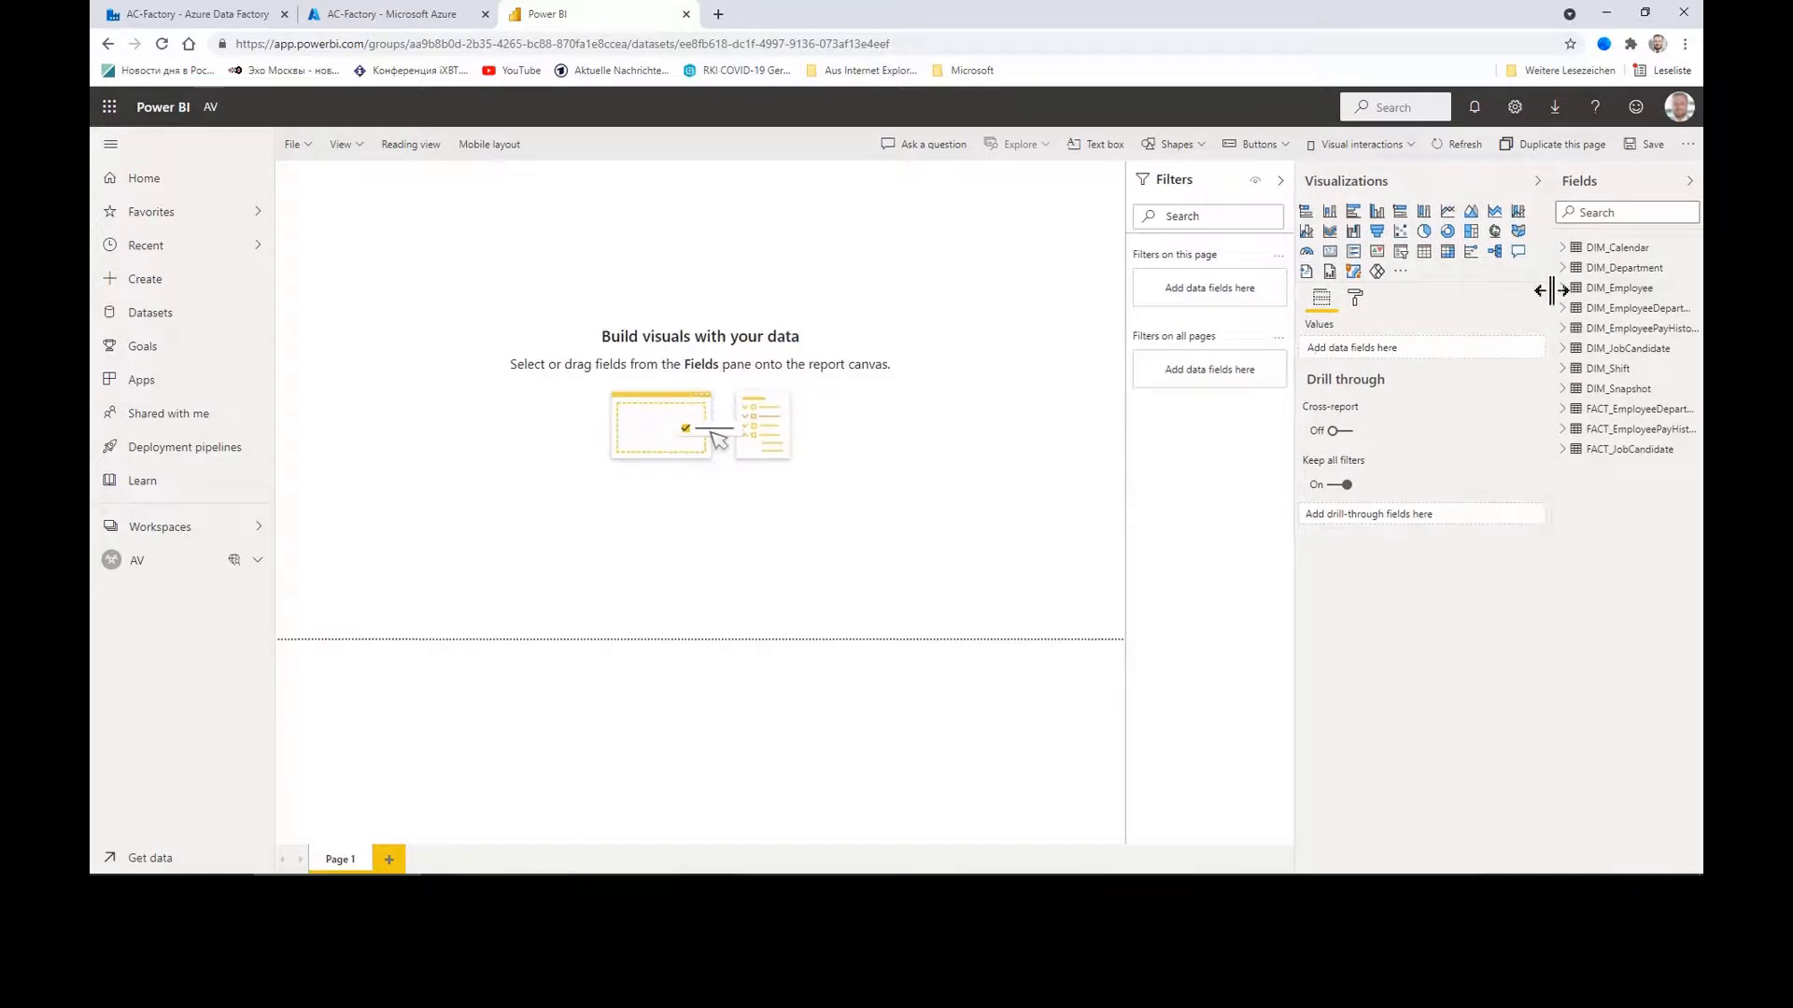
drag(1552, 290, 1416, 308)
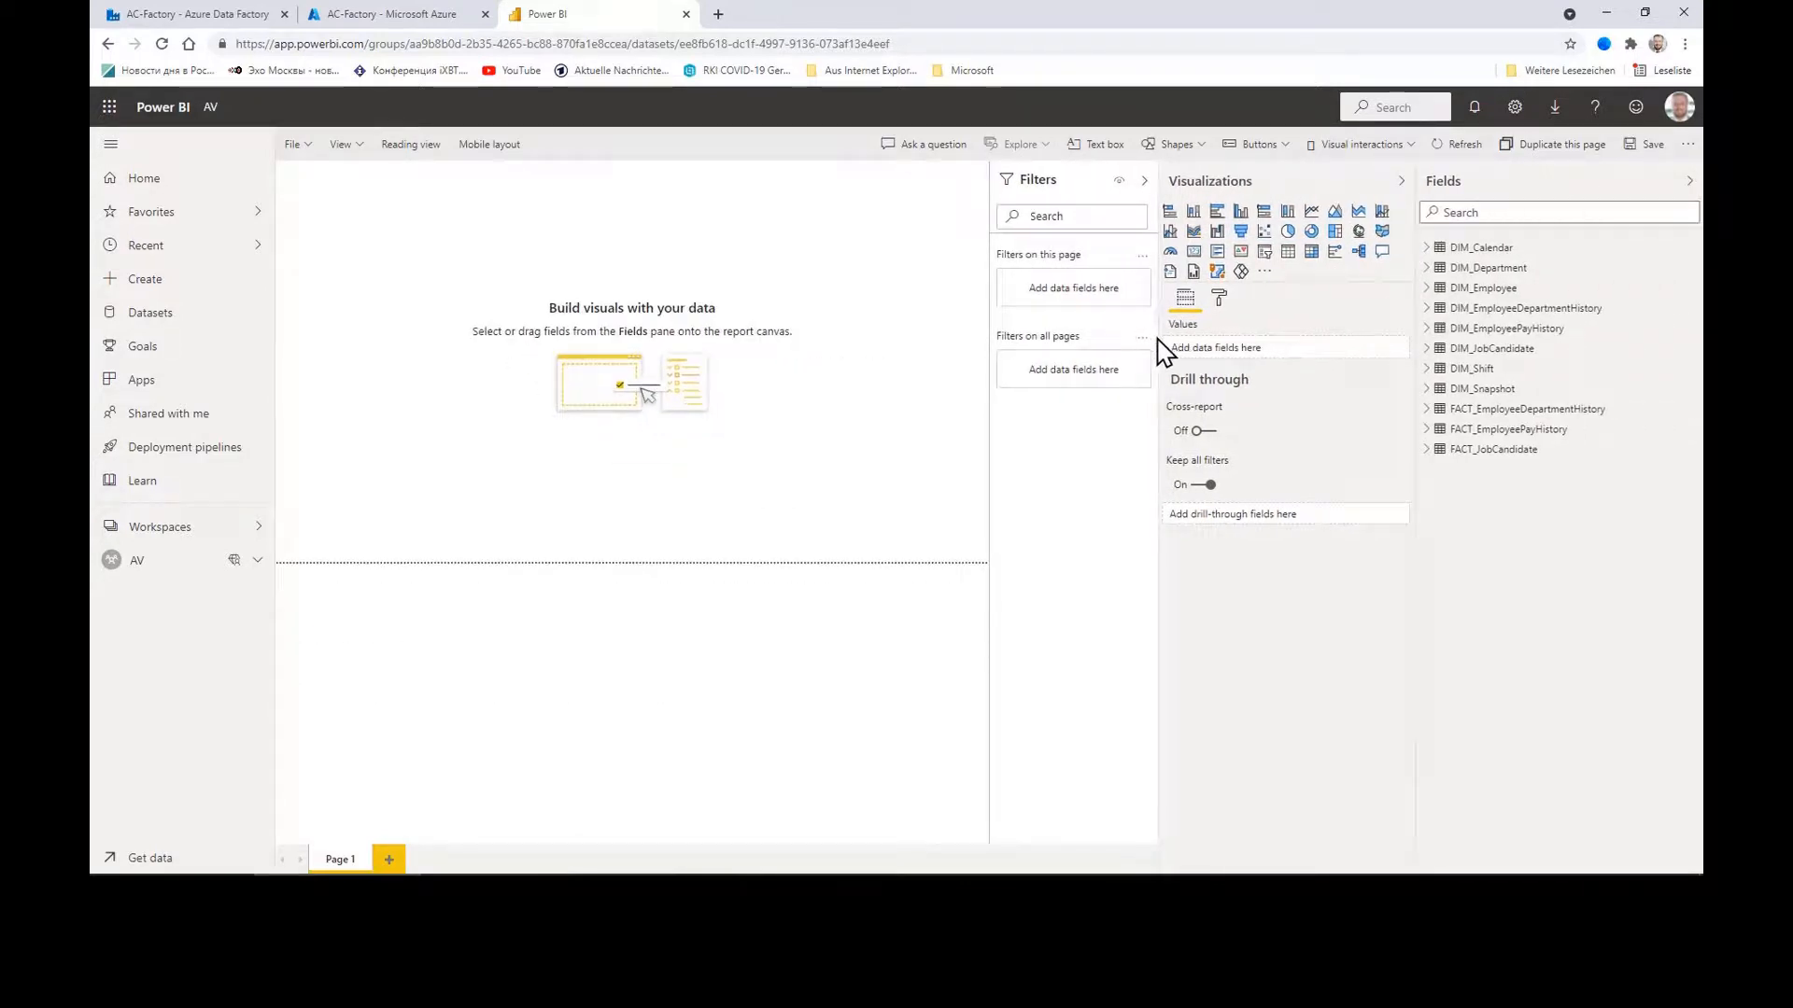
drag(1158, 347, 1197, 348)
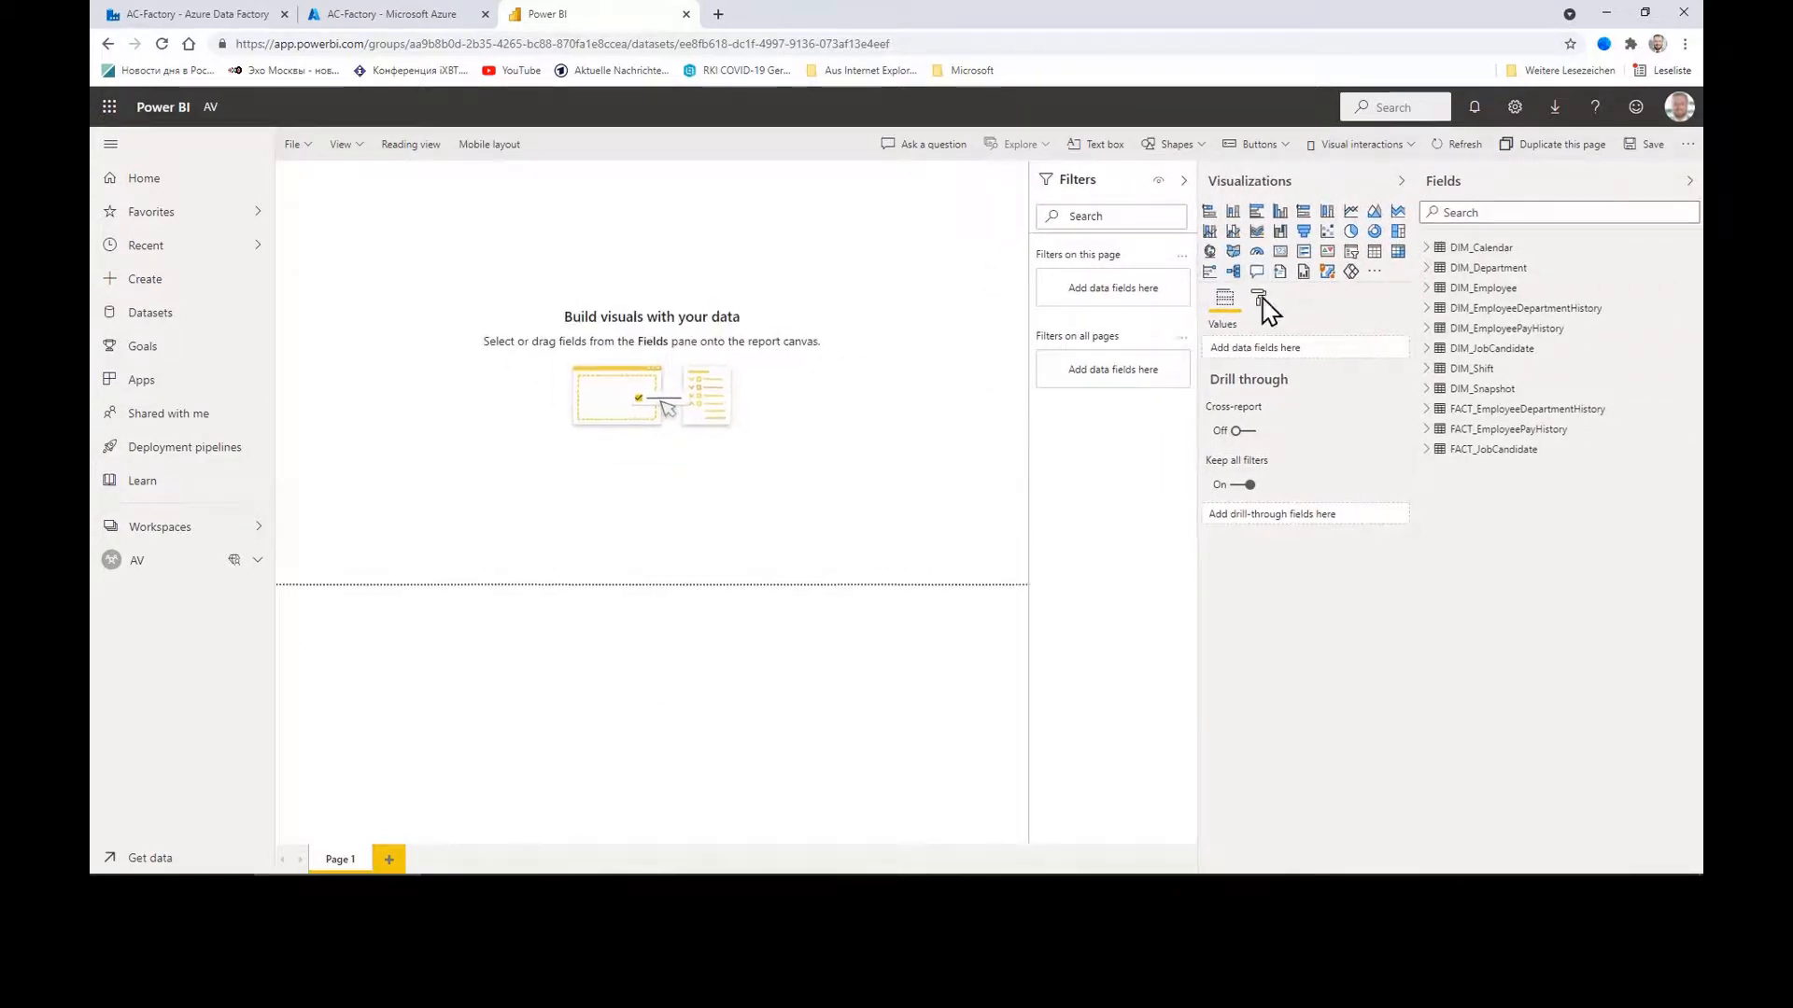
Step: Chart DistinctCount of Employee from FACT_EmployeeDepartmentHistory measures as a column chart
click(1428, 271)
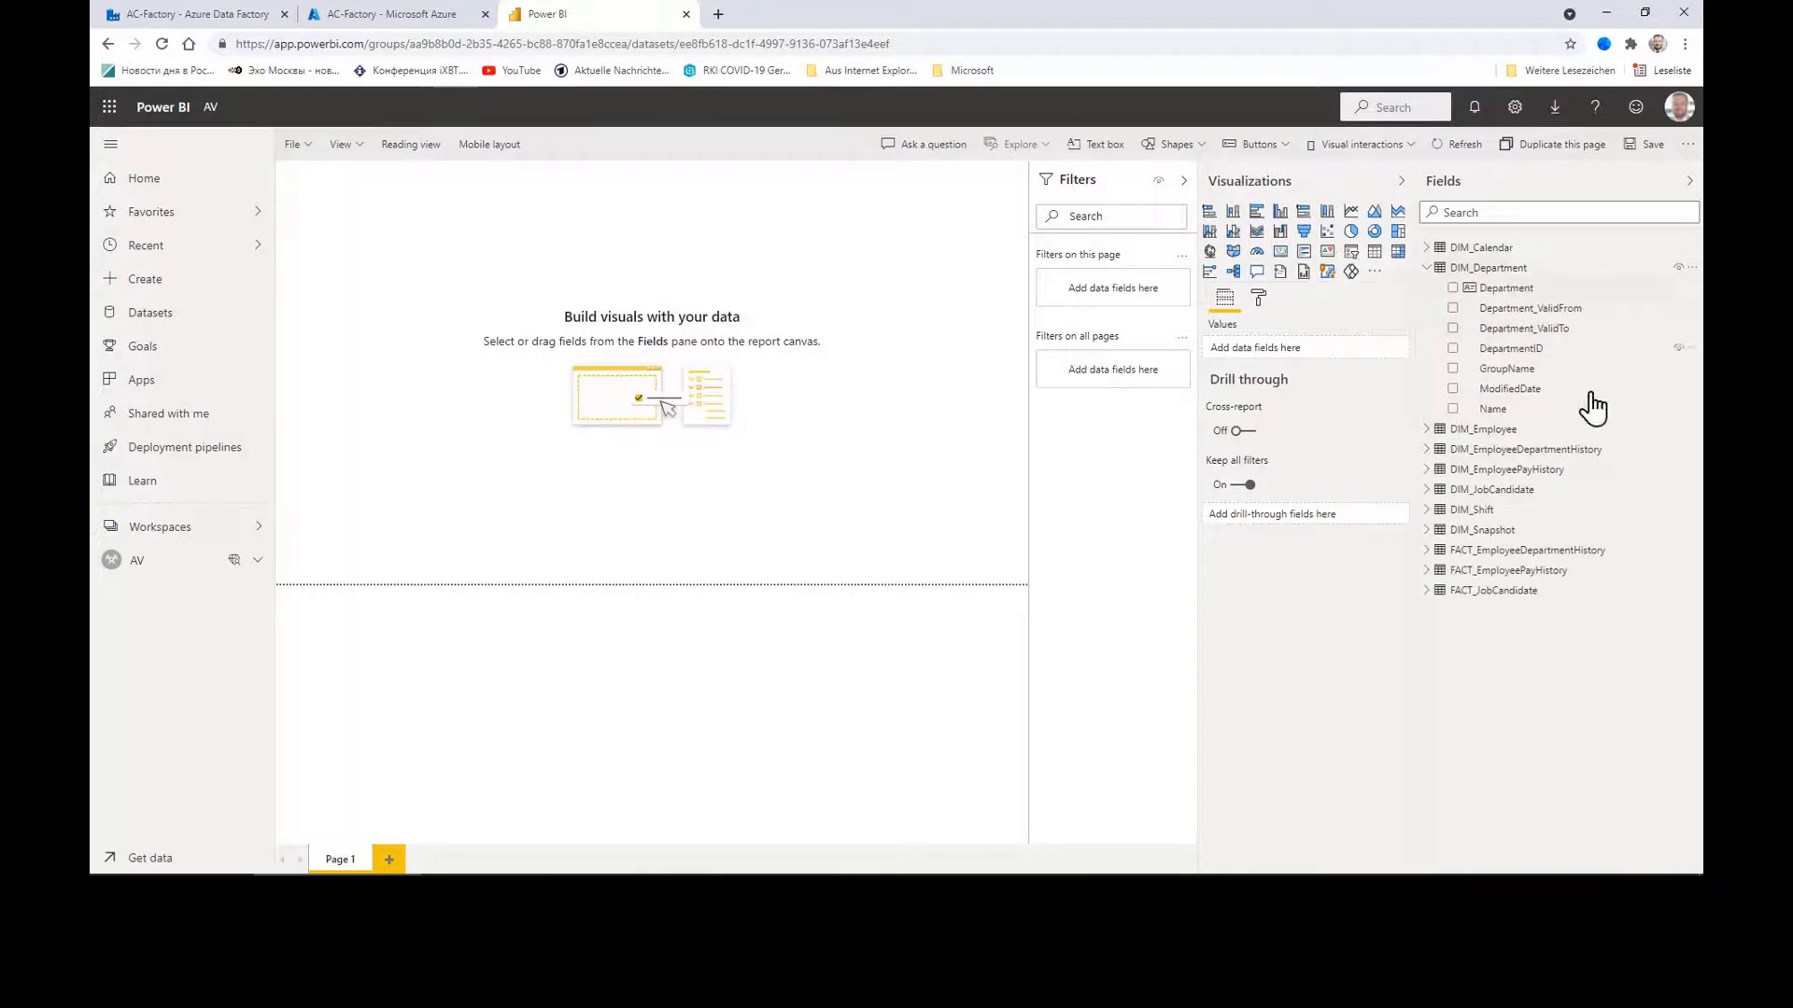
click(1427, 451)
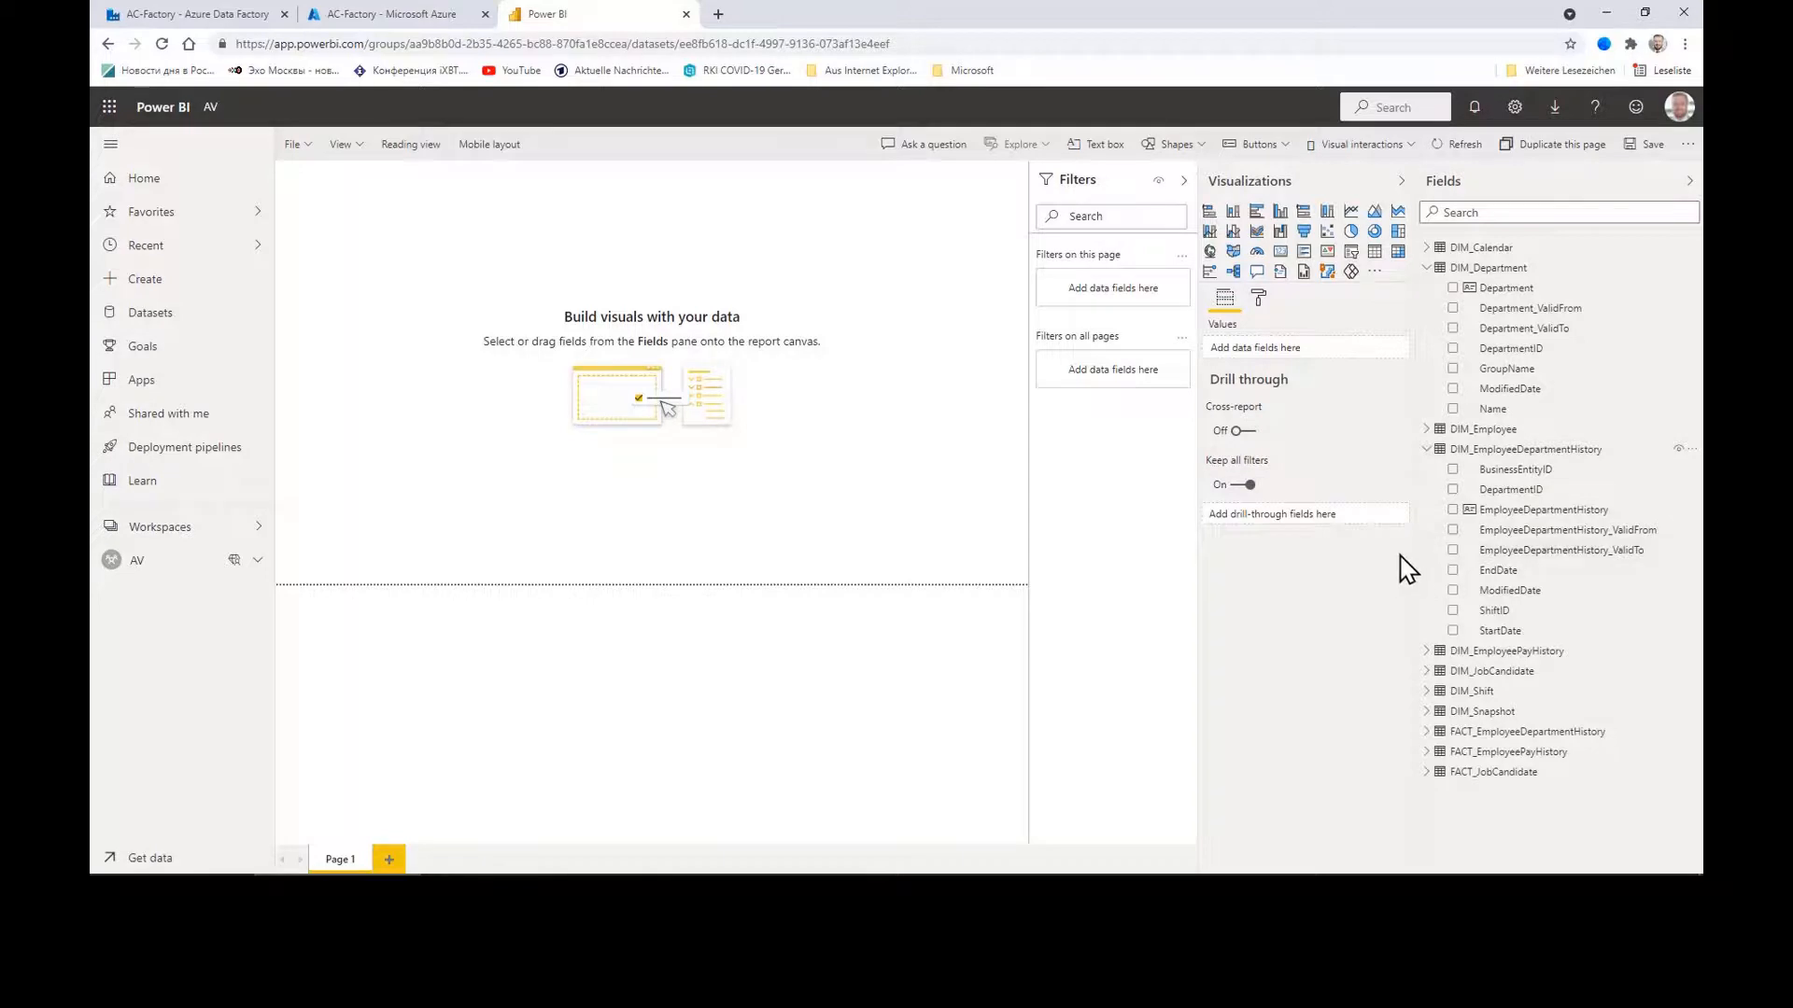
click(1425, 451)
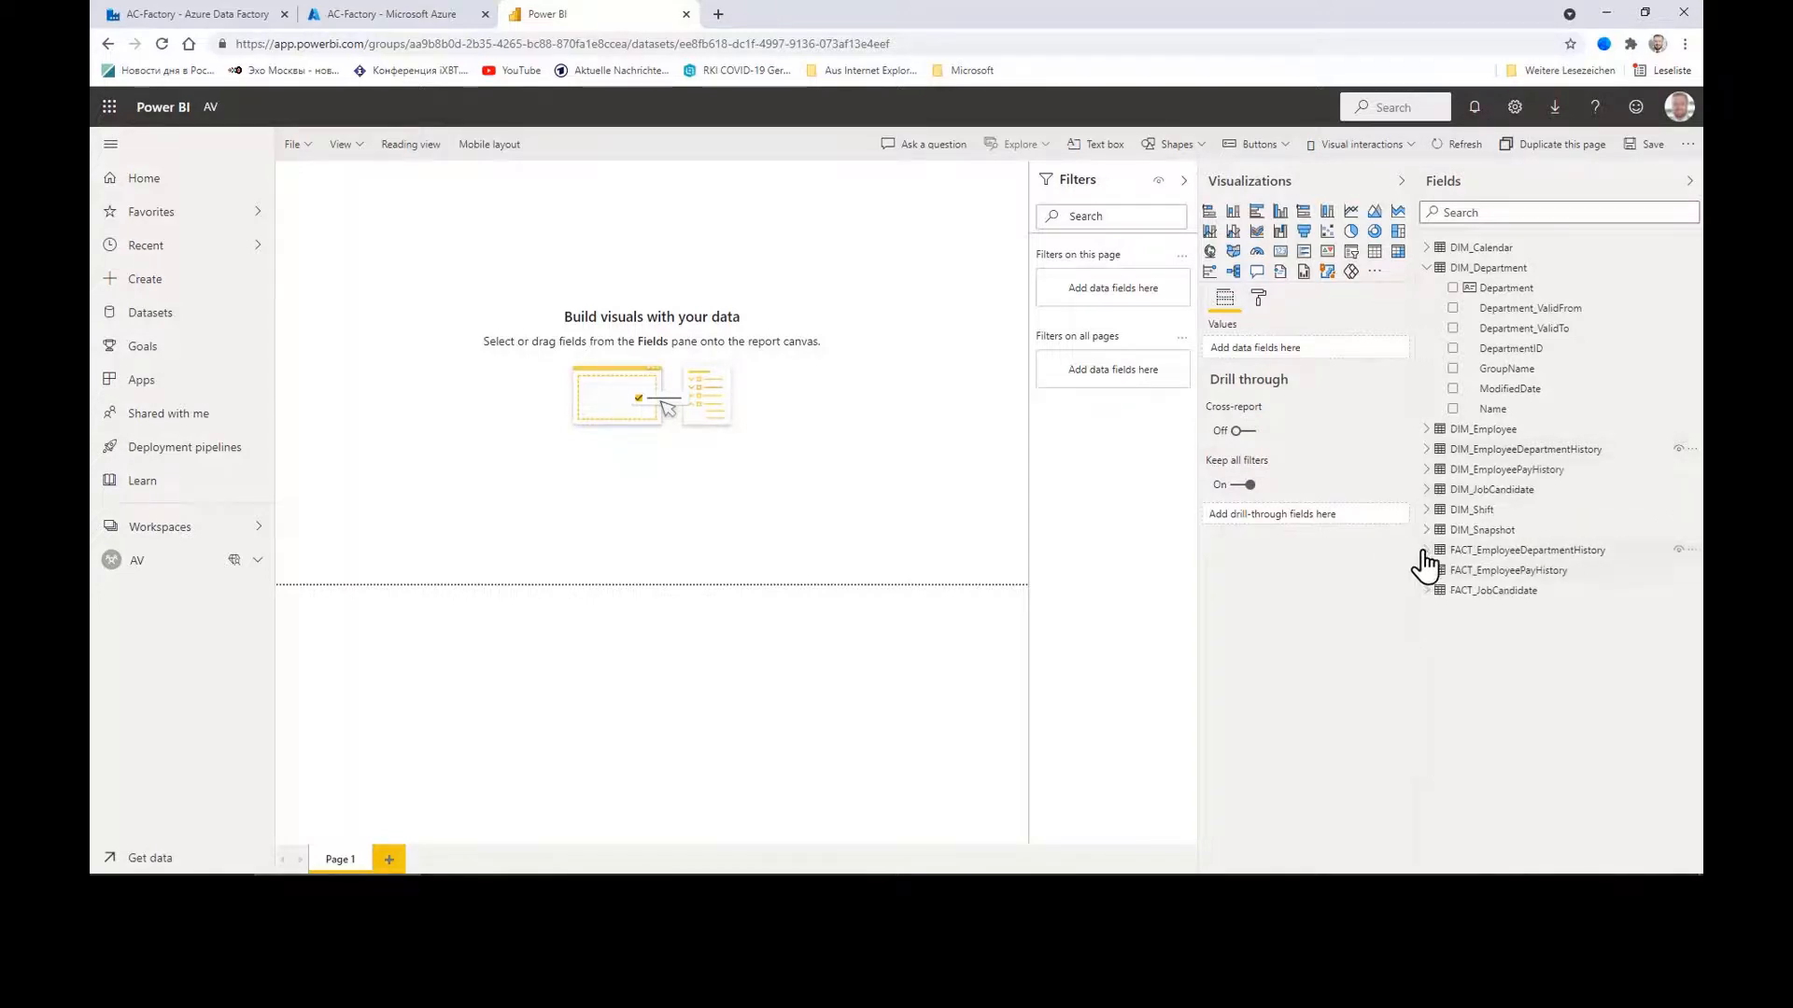
click(1427, 551)
click(1443, 651)
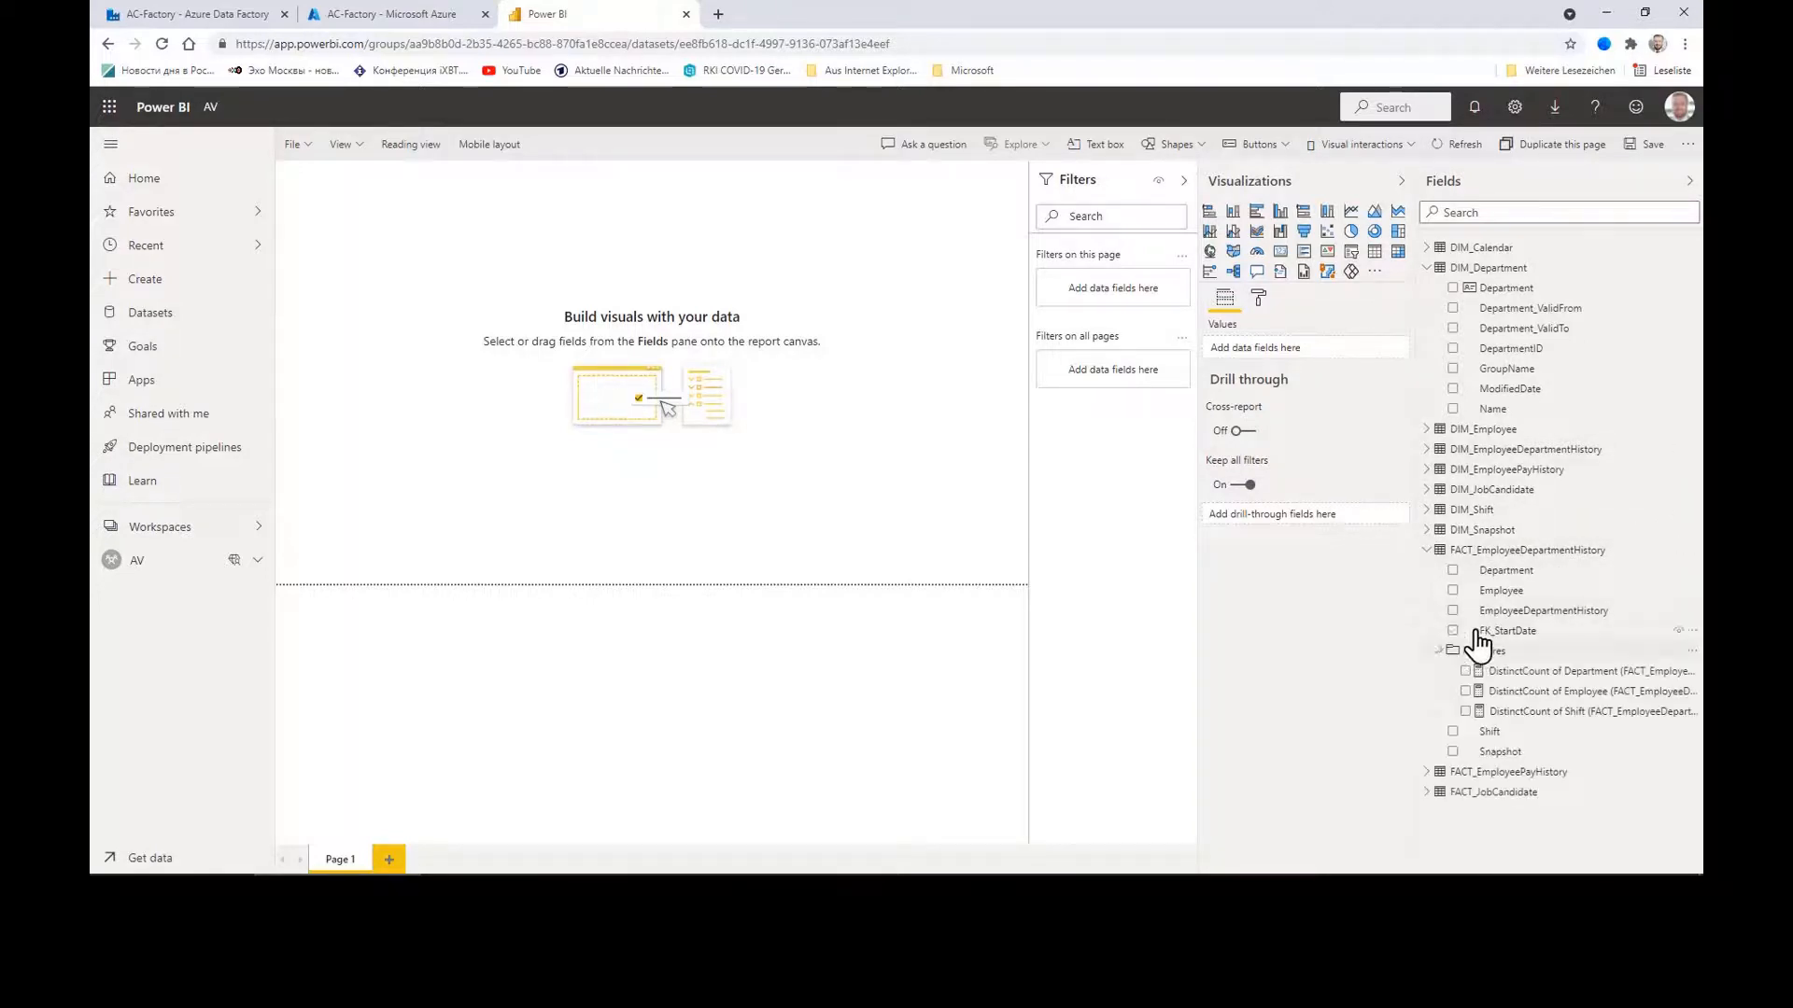
drag(1572, 674, 747, 374)
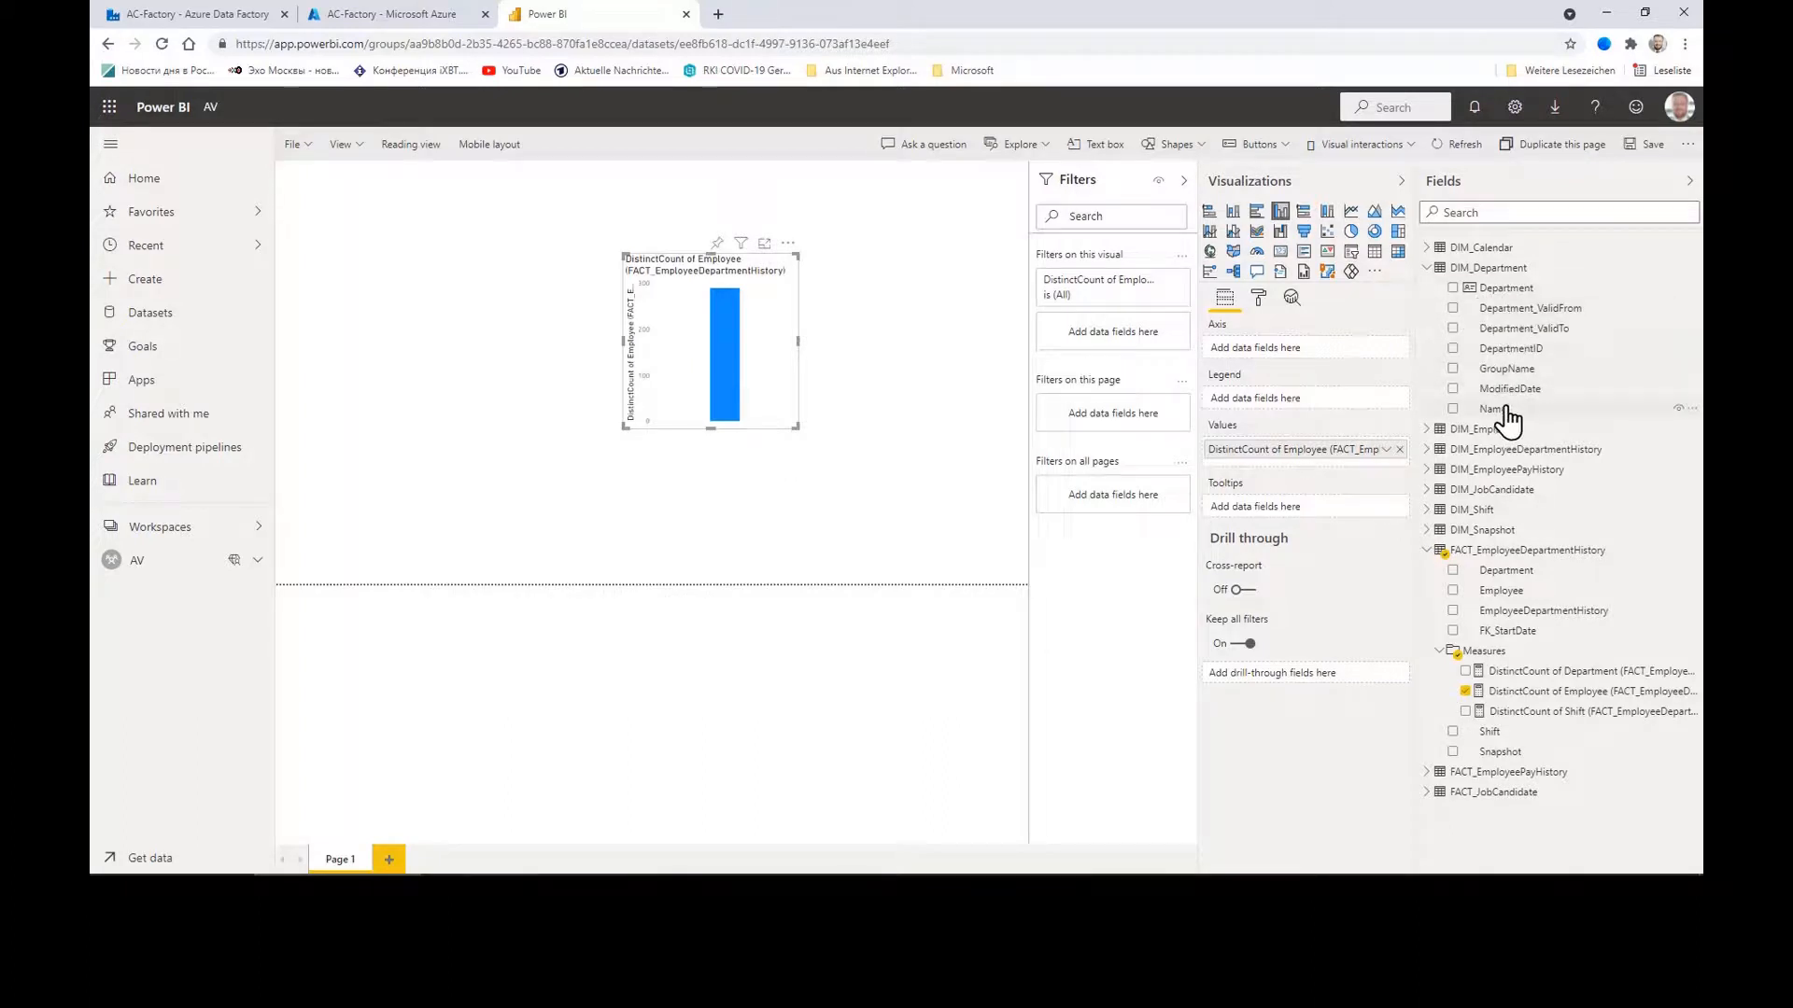
Step: Put DIM_Department Name on the chart's axis, enlarge the chart, and return to AnalyticsCreator
drag(1511, 408, 435, 336)
drag(799, 342, 894, 344)
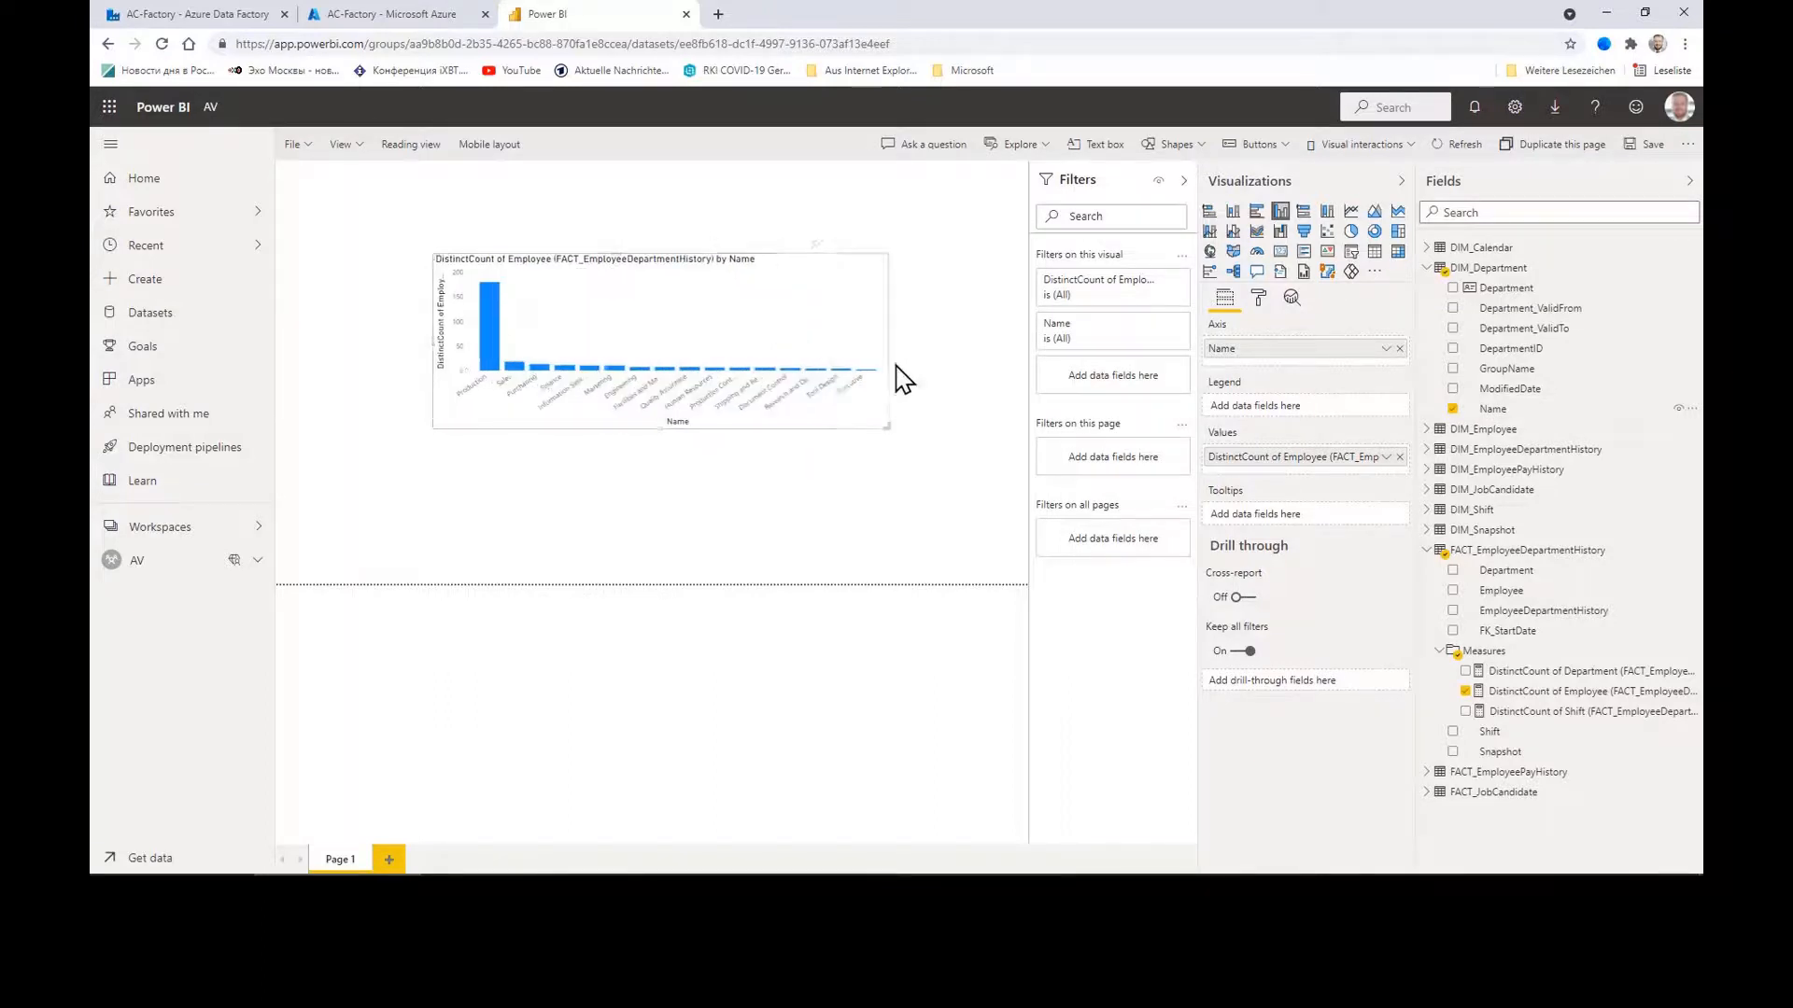
drag(667, 428, 666, 518)
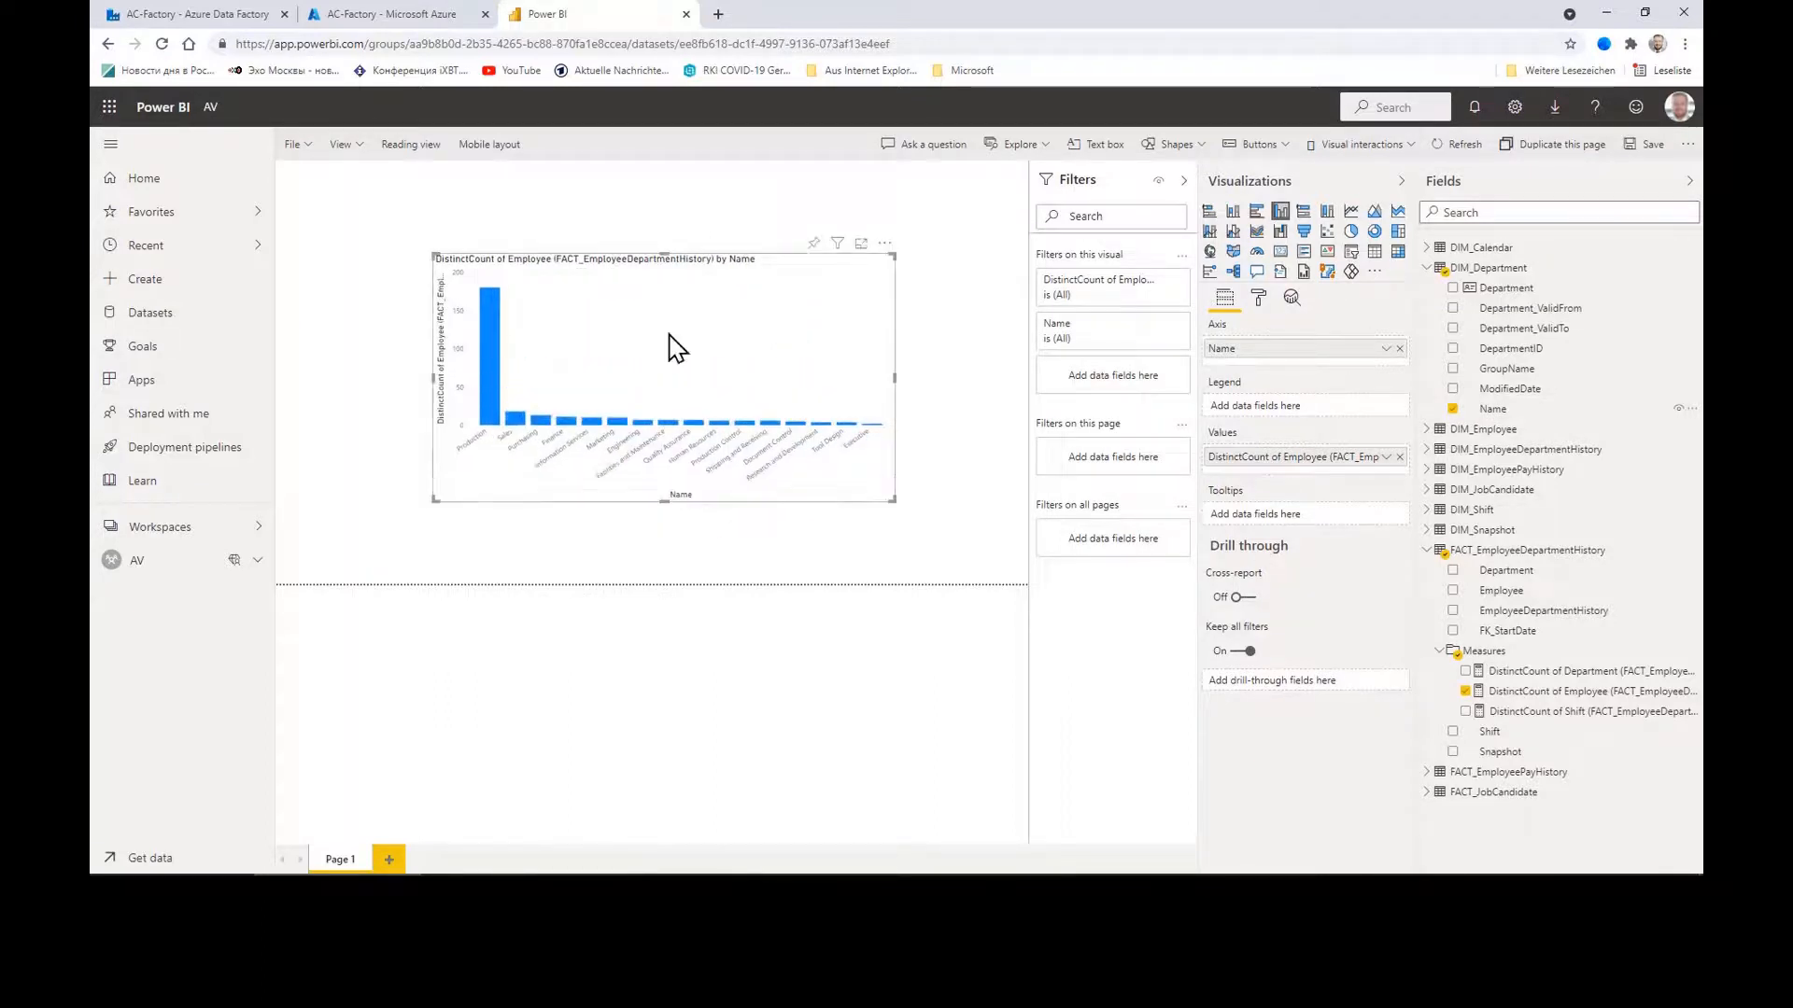
key(Escape)
click(672, 264)
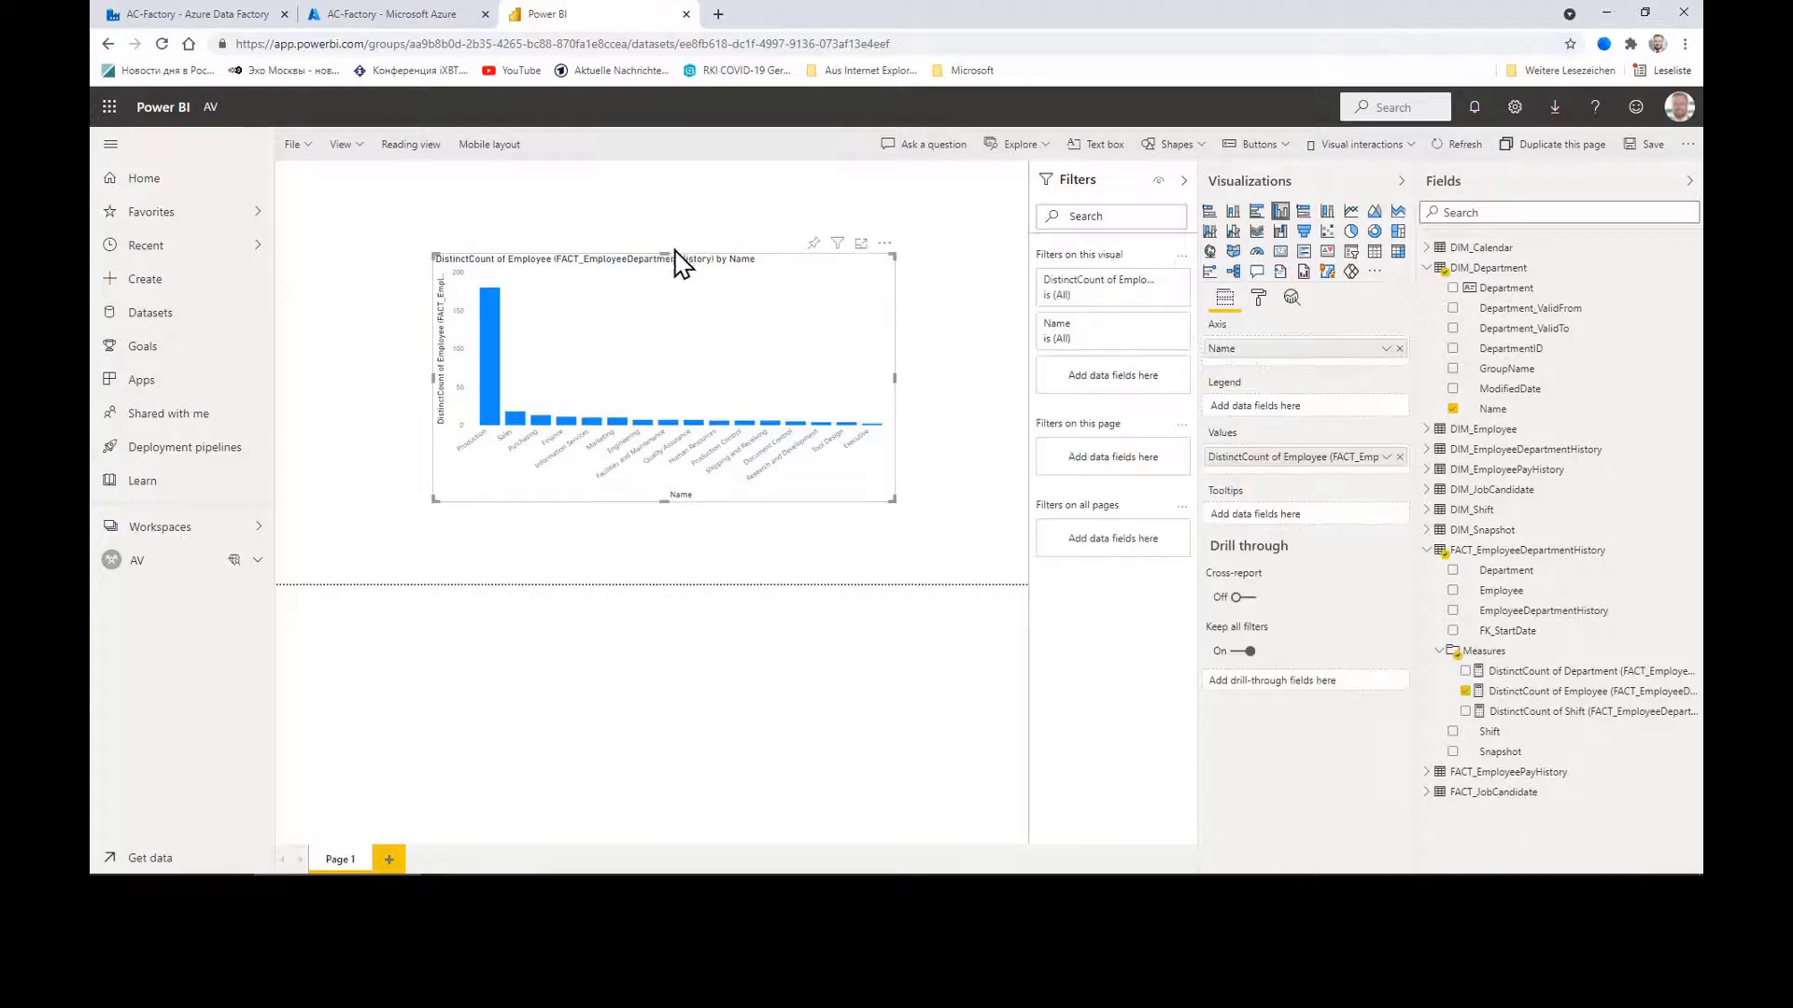
drag(668, 249, 667, 215)
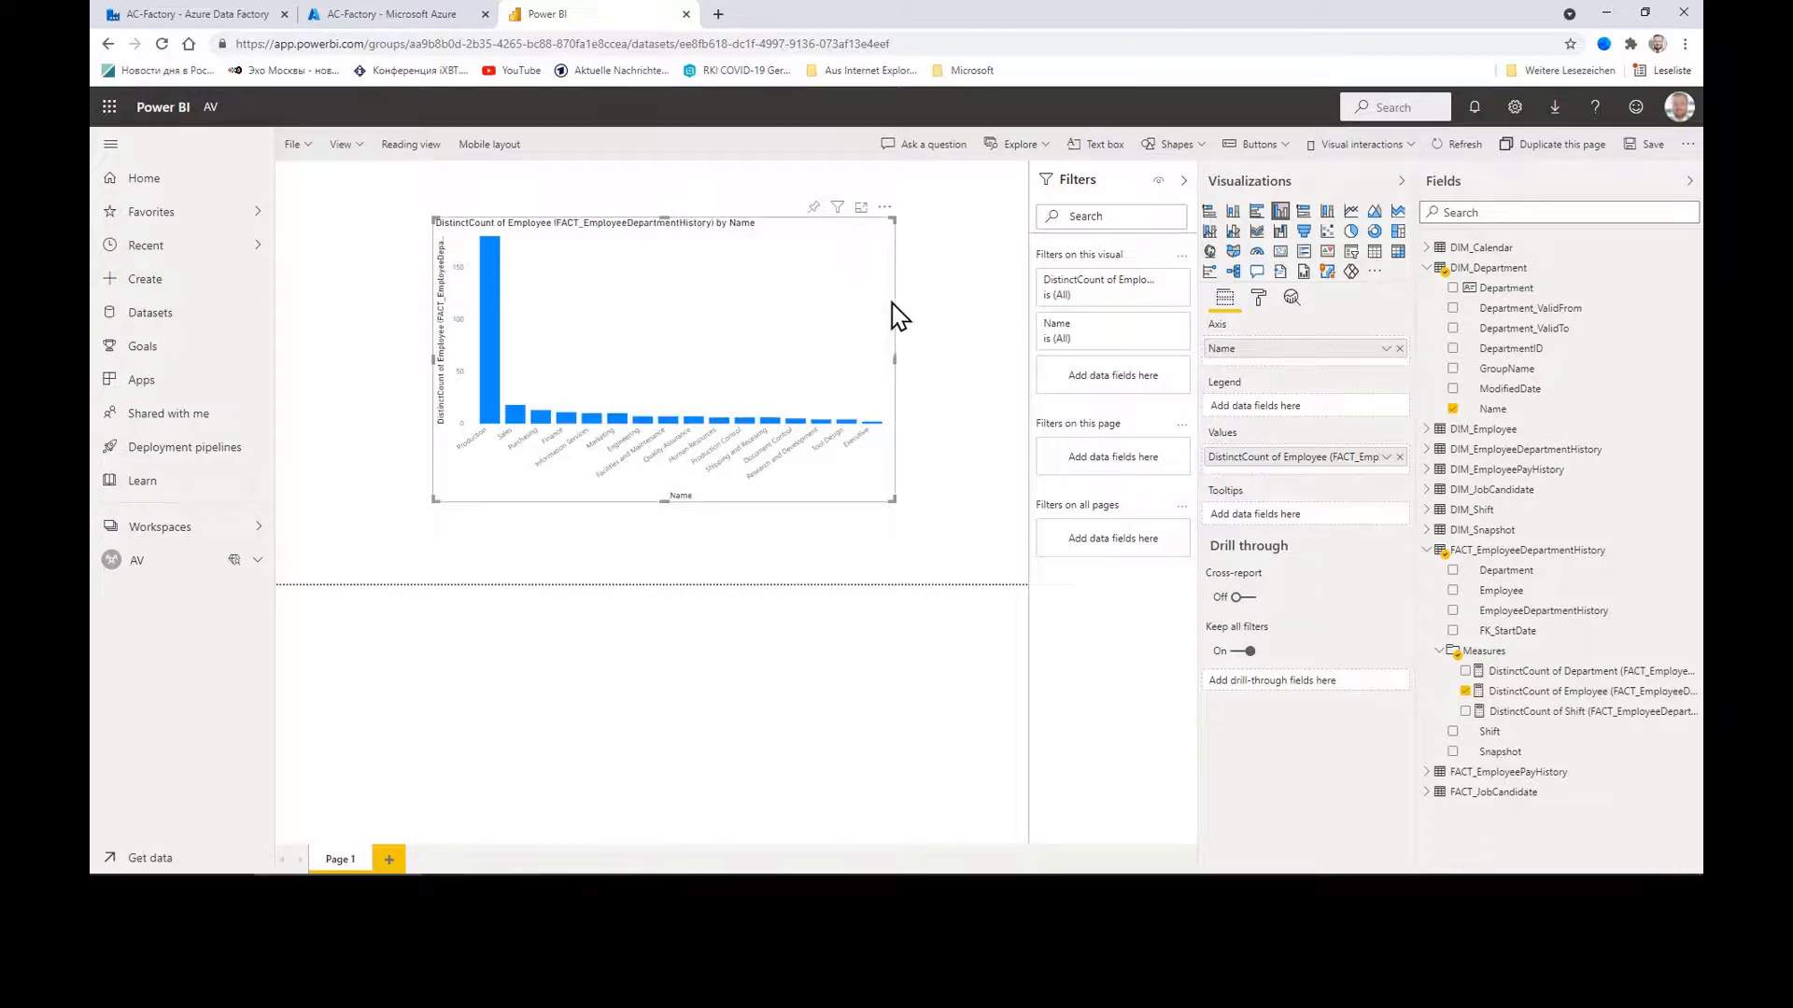
click(897, 362)
click(862, 348)
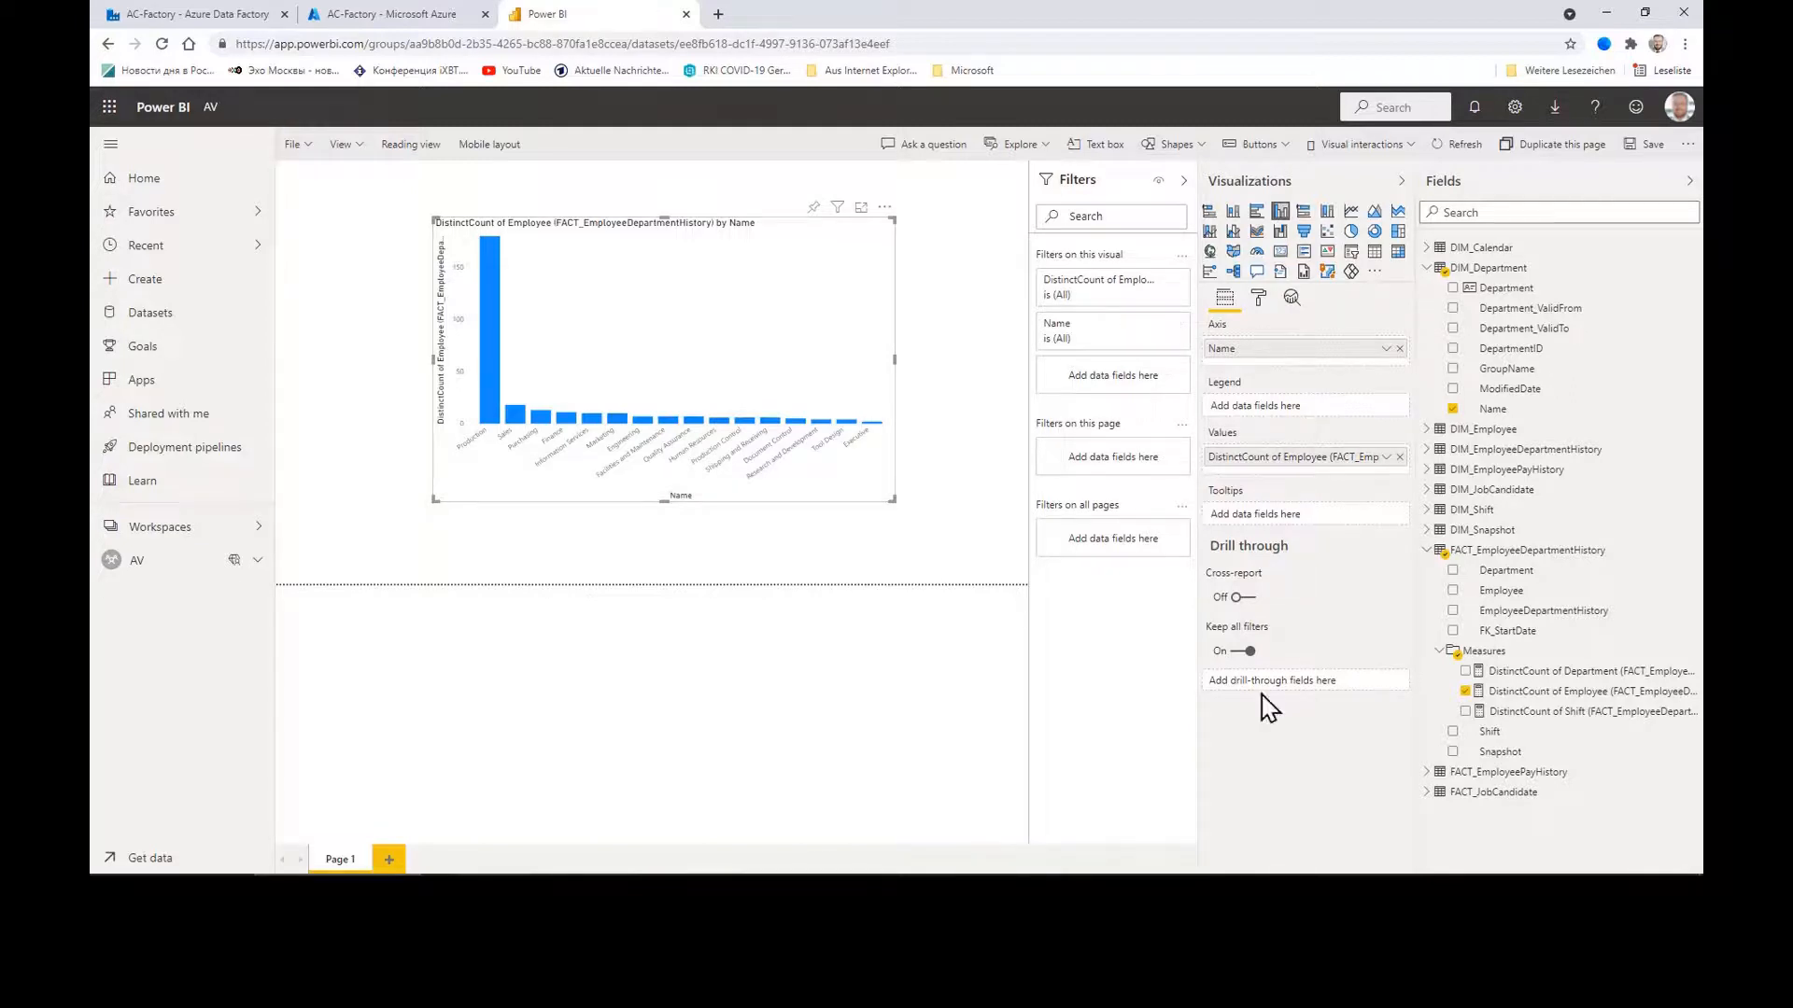
click(943, 870)
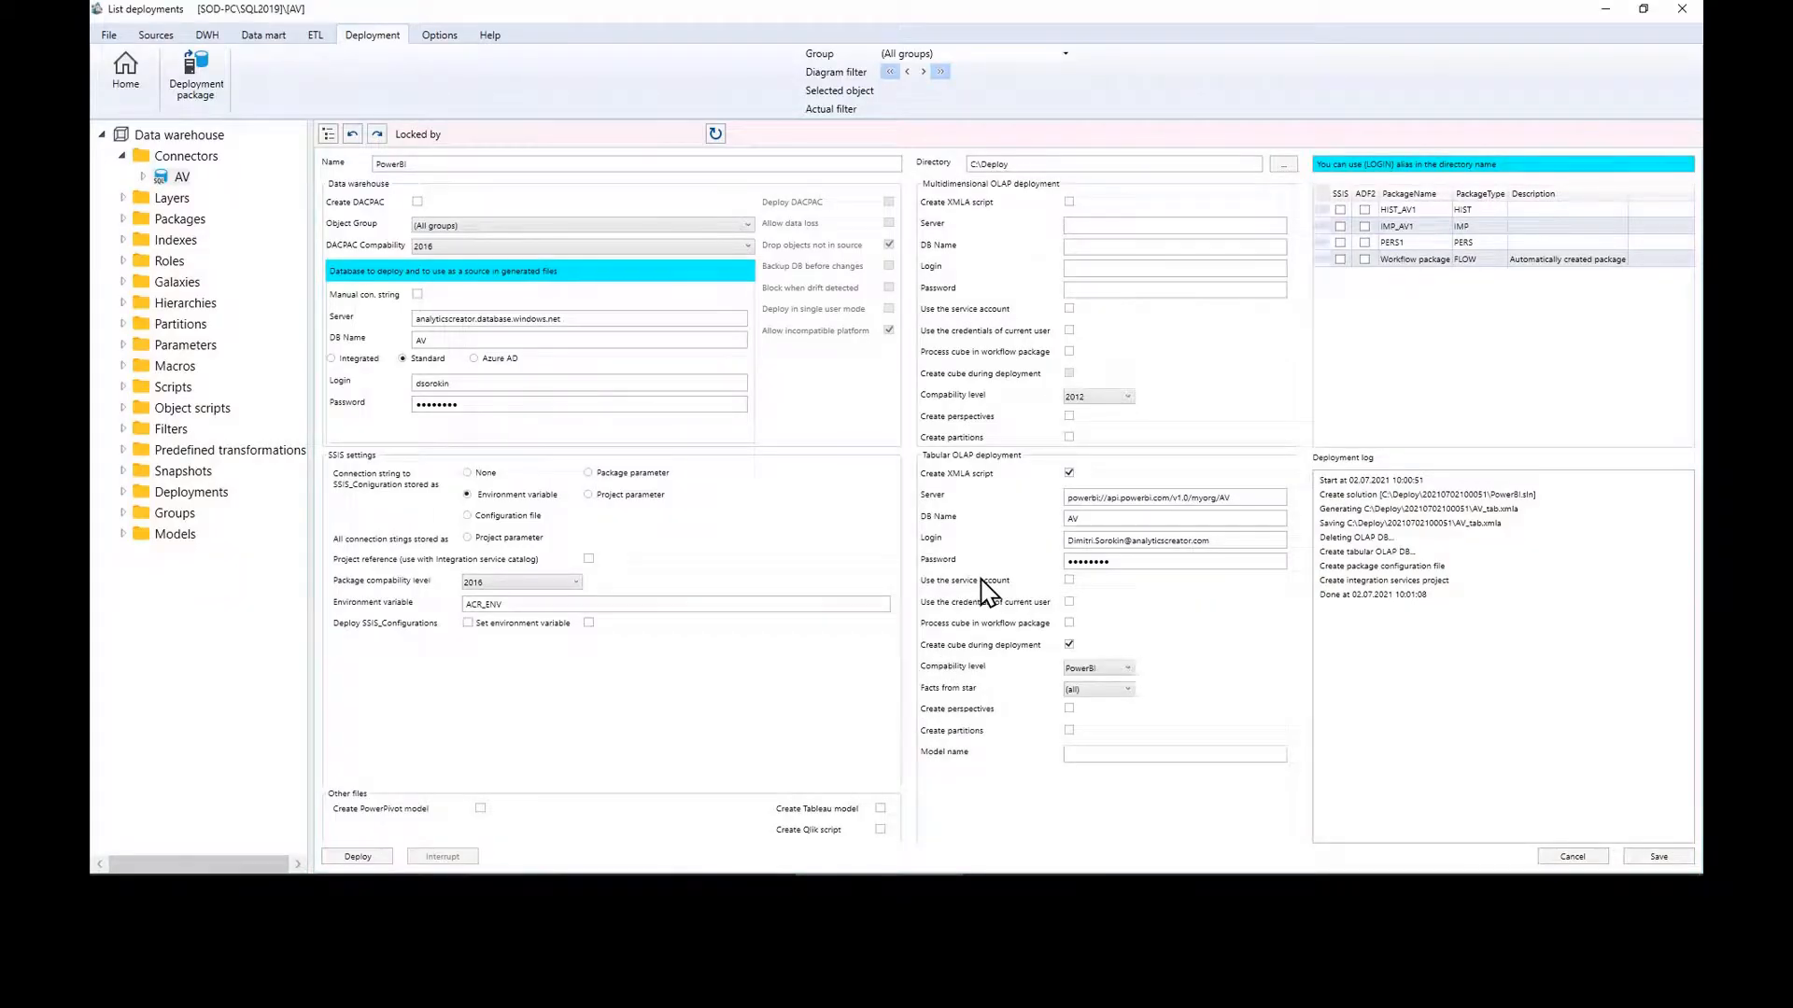
Step: Return to the flow diagram and launch Deployment package for the AV data warehouse
click(126, 73)
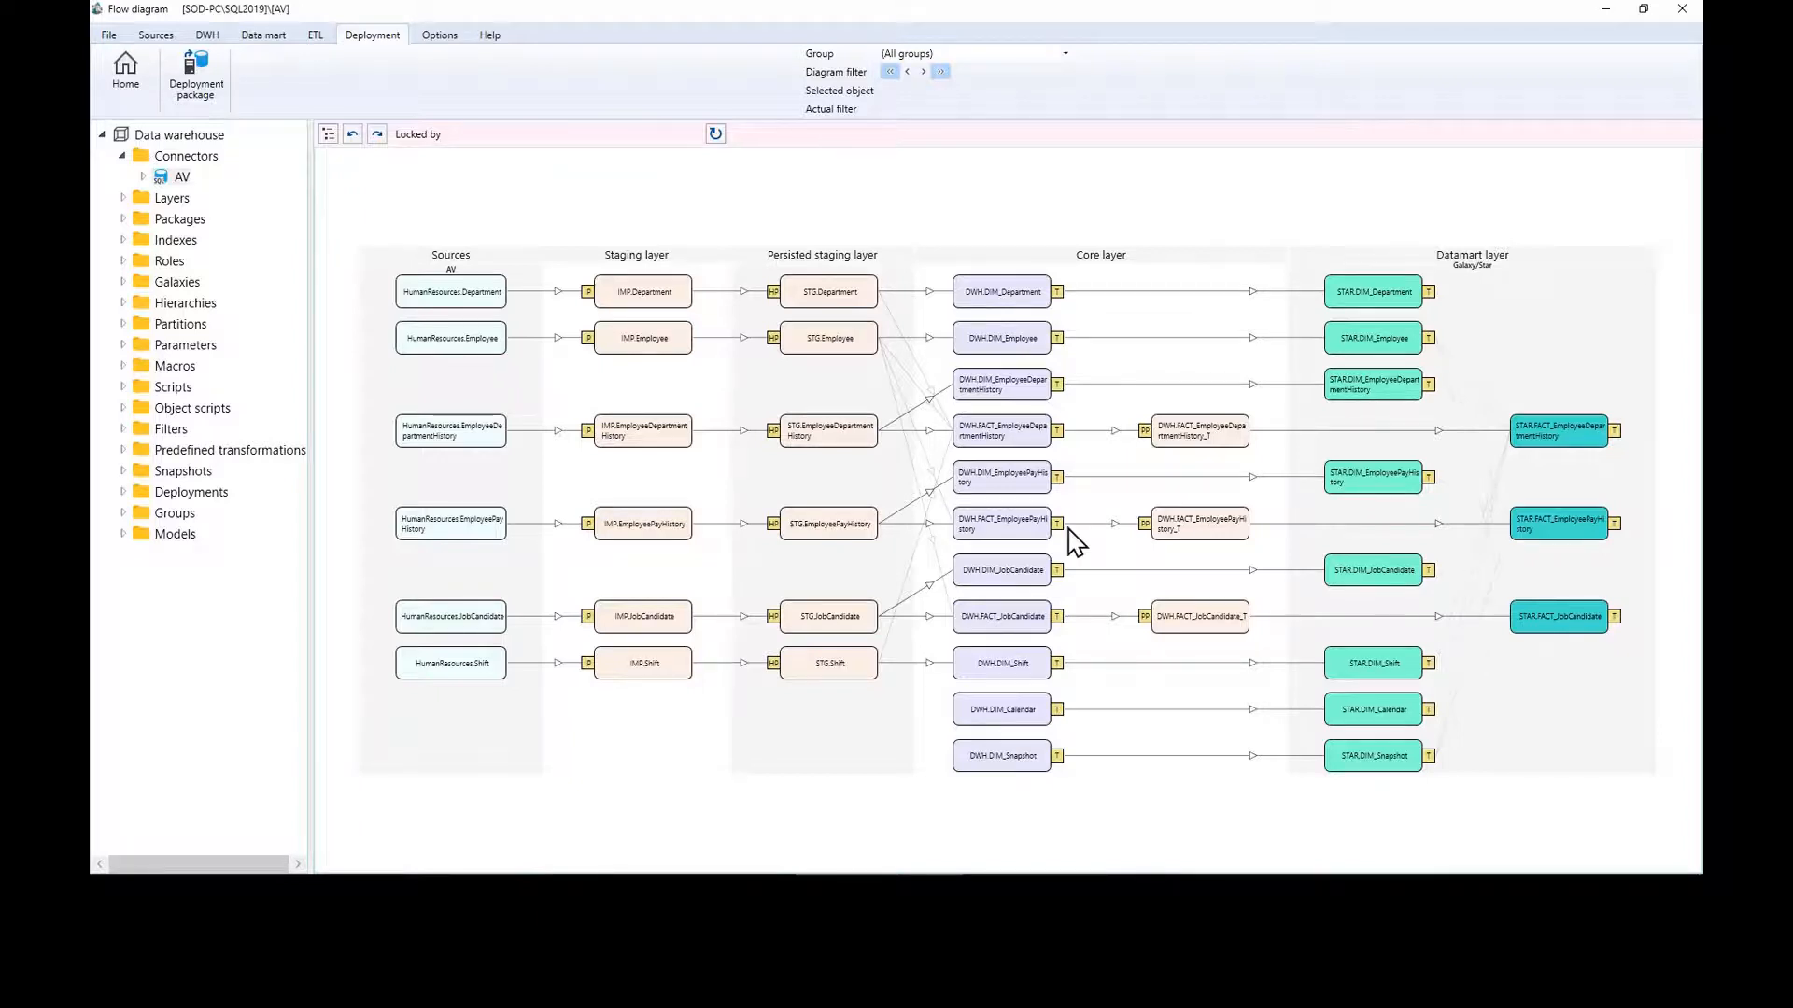
click(191, 91)
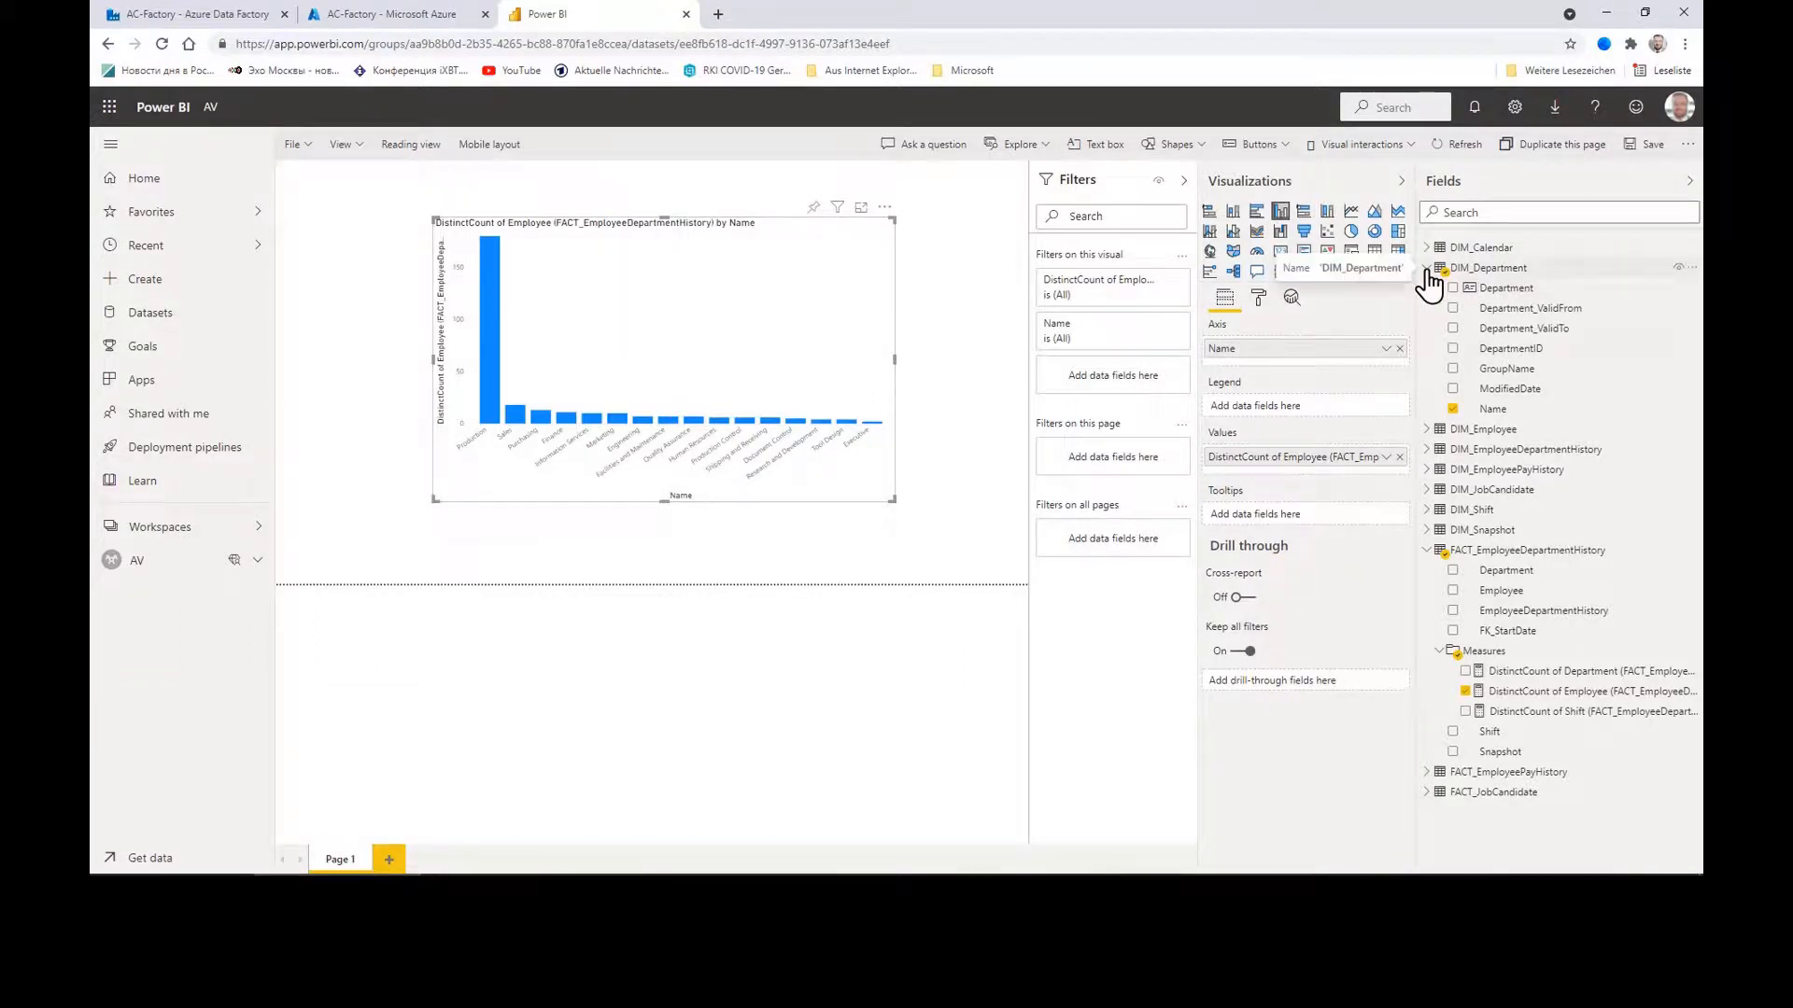
Step: Collapse DIM_Department and FACT_EmployeeDepartmentHistory in the Fields pane and widen the canvas slightly
click(1425, 269)
click(1426, 411)
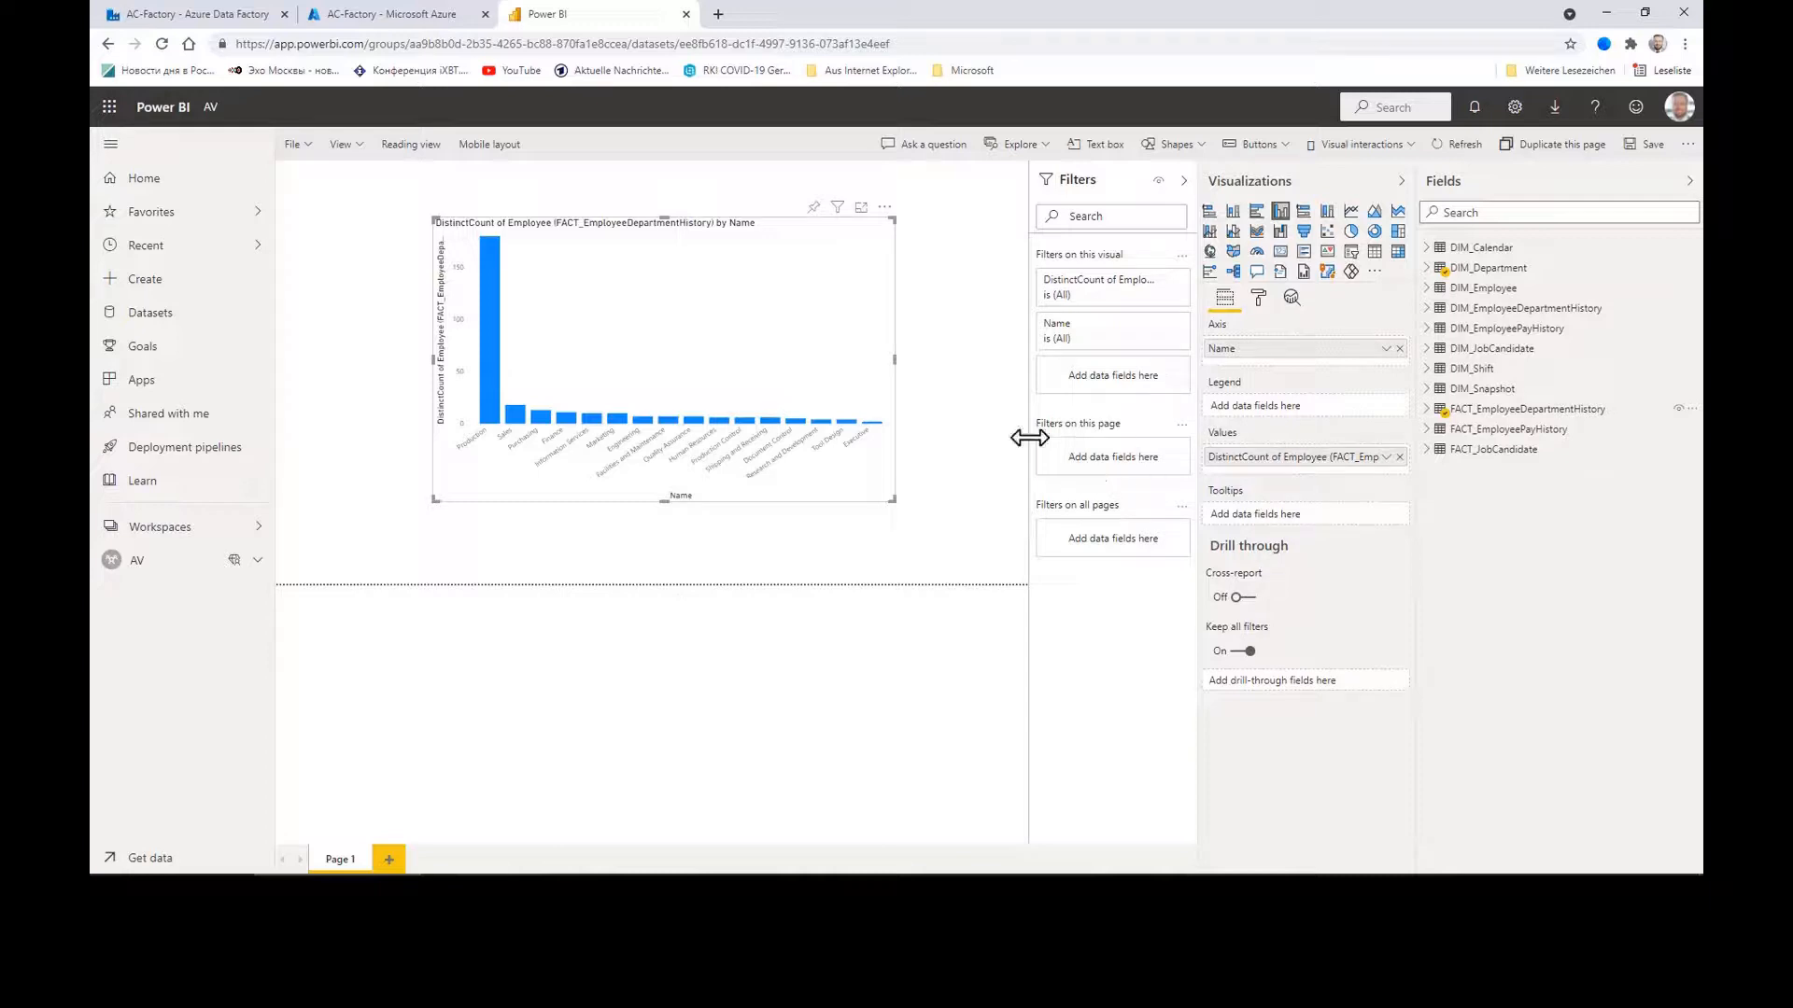
drag(1028, 437, 1031, 438)
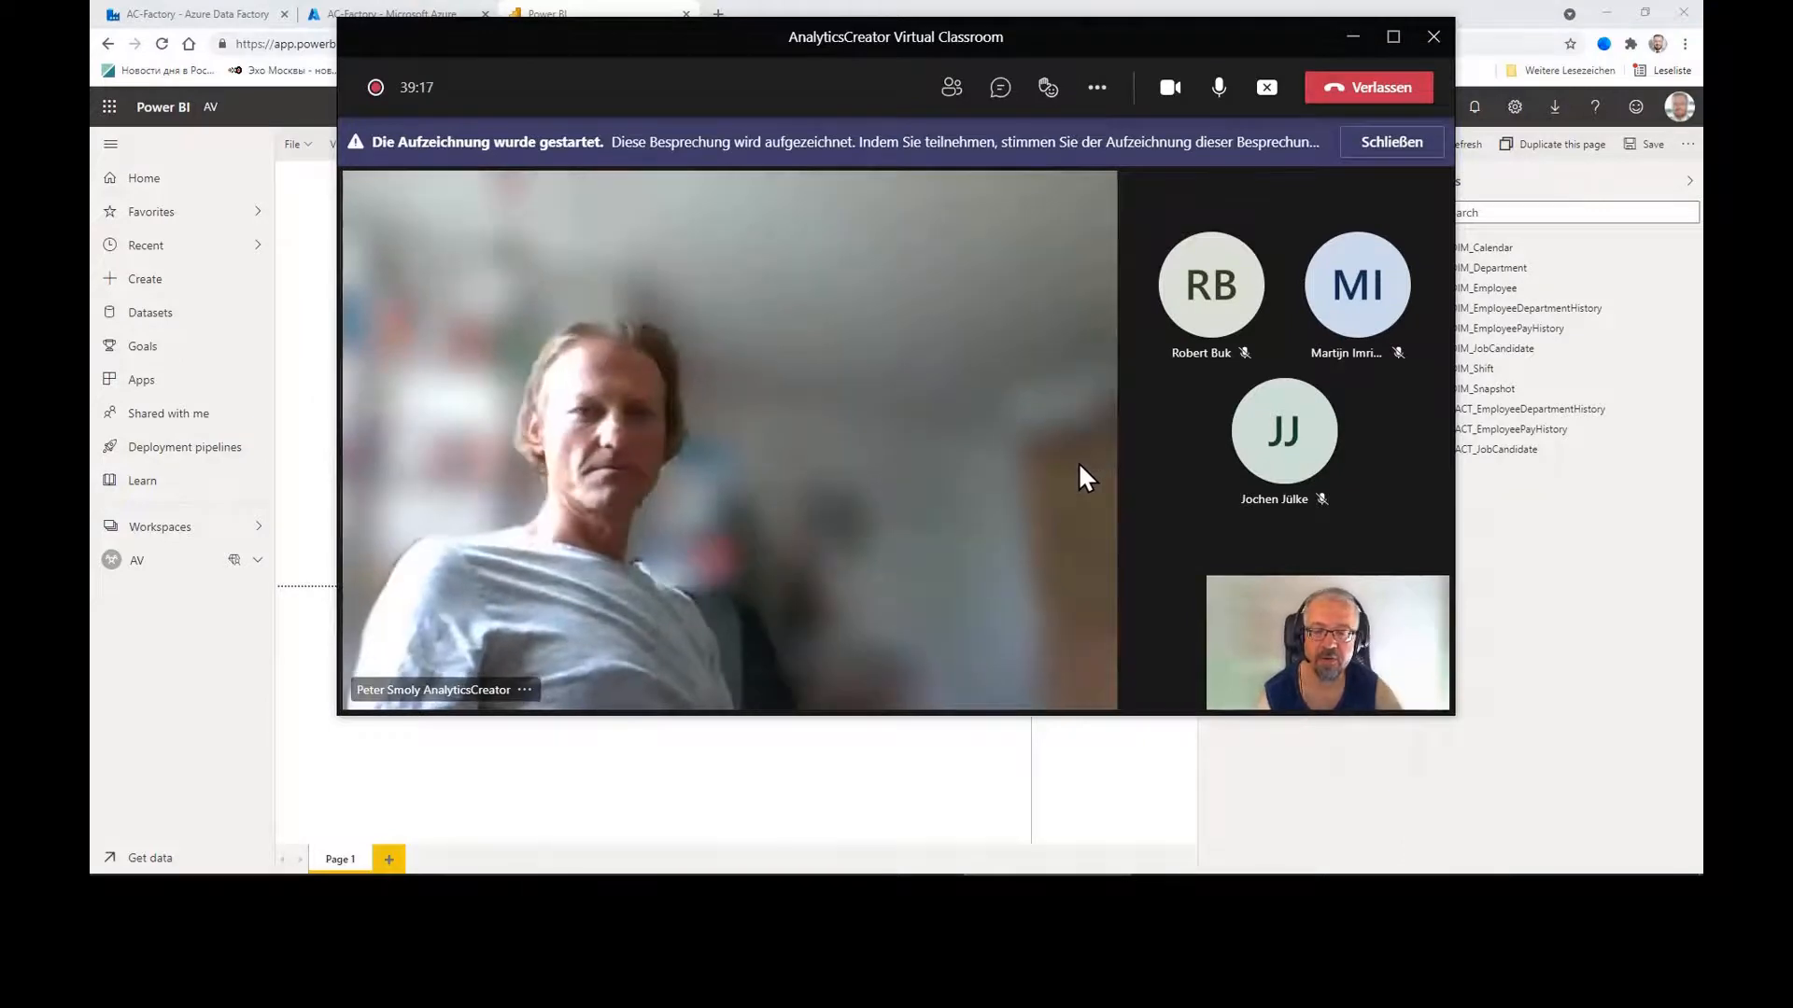
Step: Minimize the Teams meeting, Power BI browser, AnalyticsCreator and SSMS windows
click(756, 799)
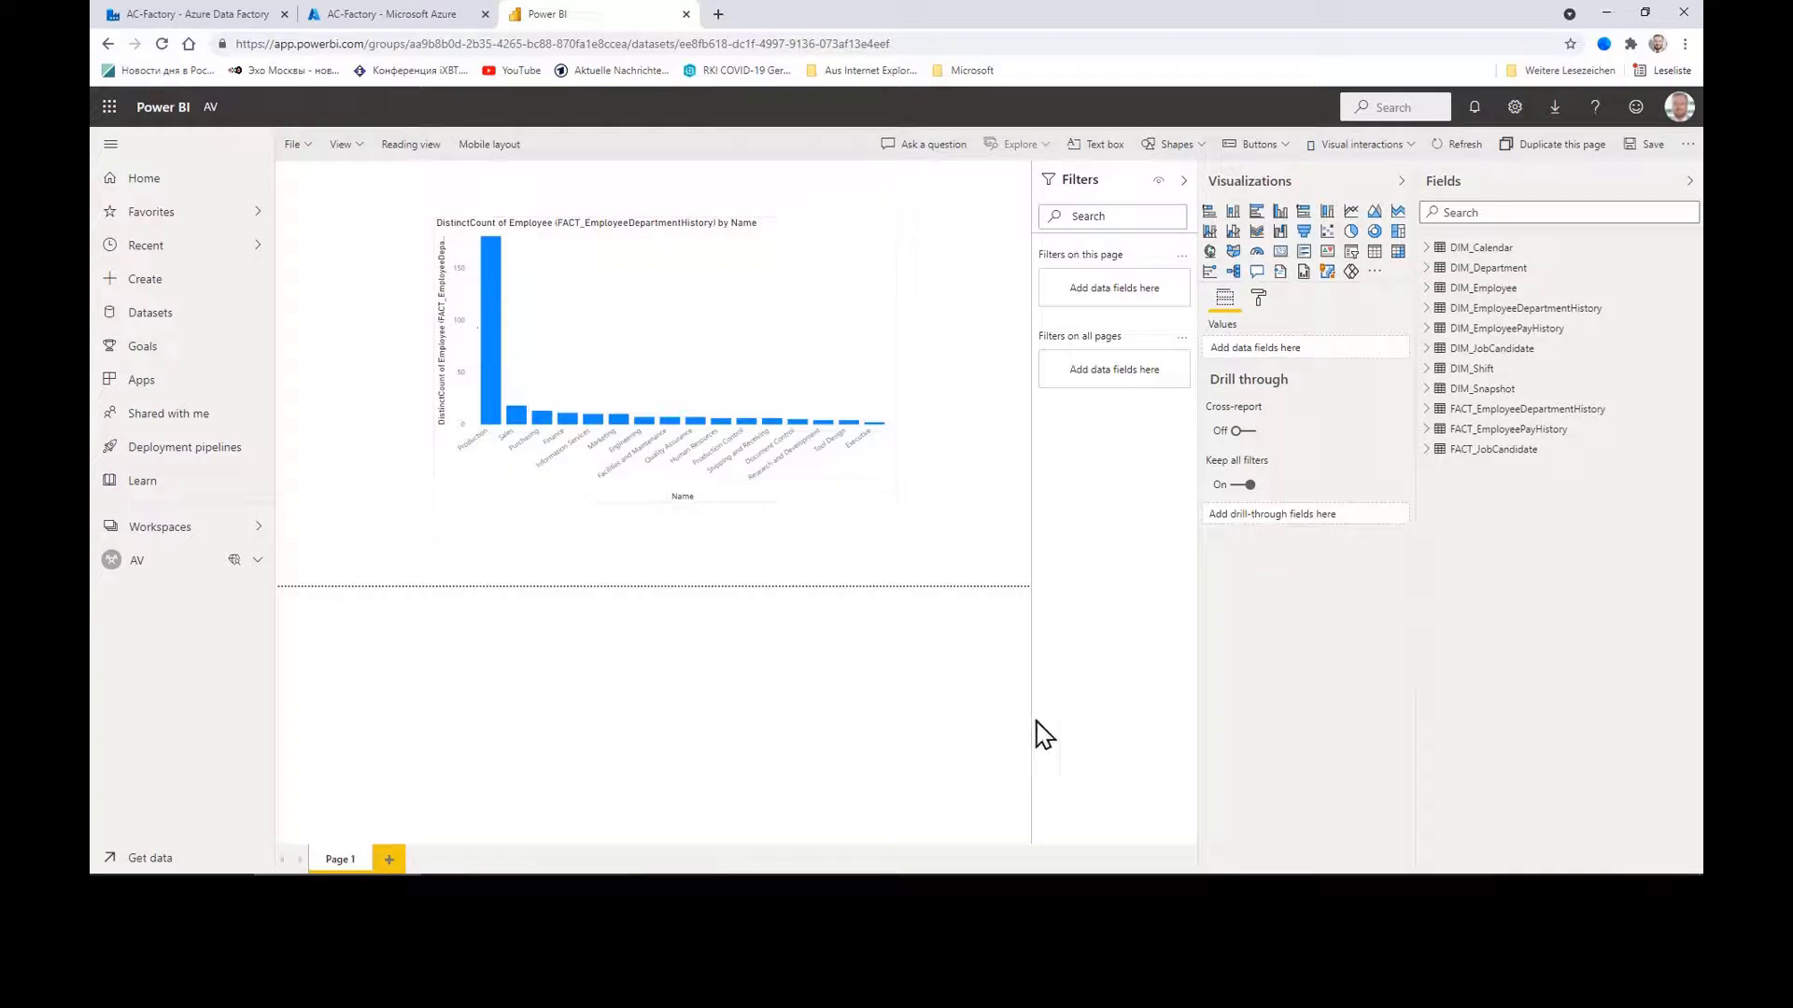
click(1605, 14)
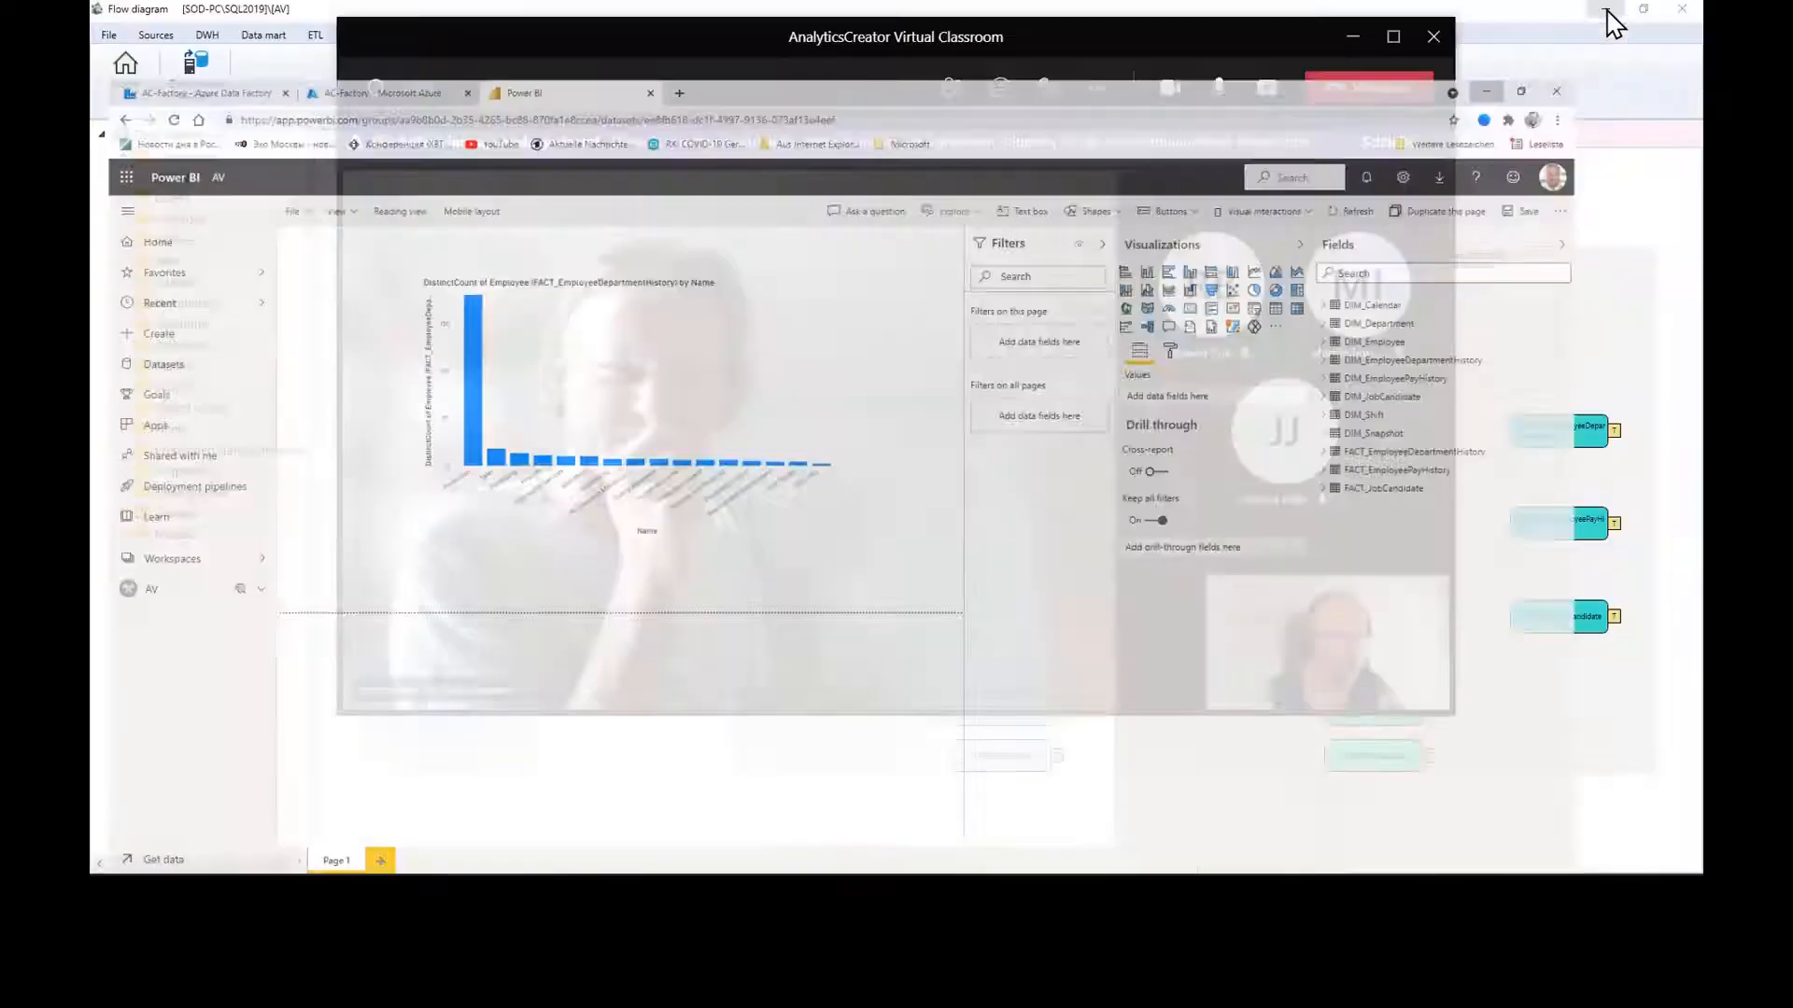
click(1352, 36)
click(1606, 11)
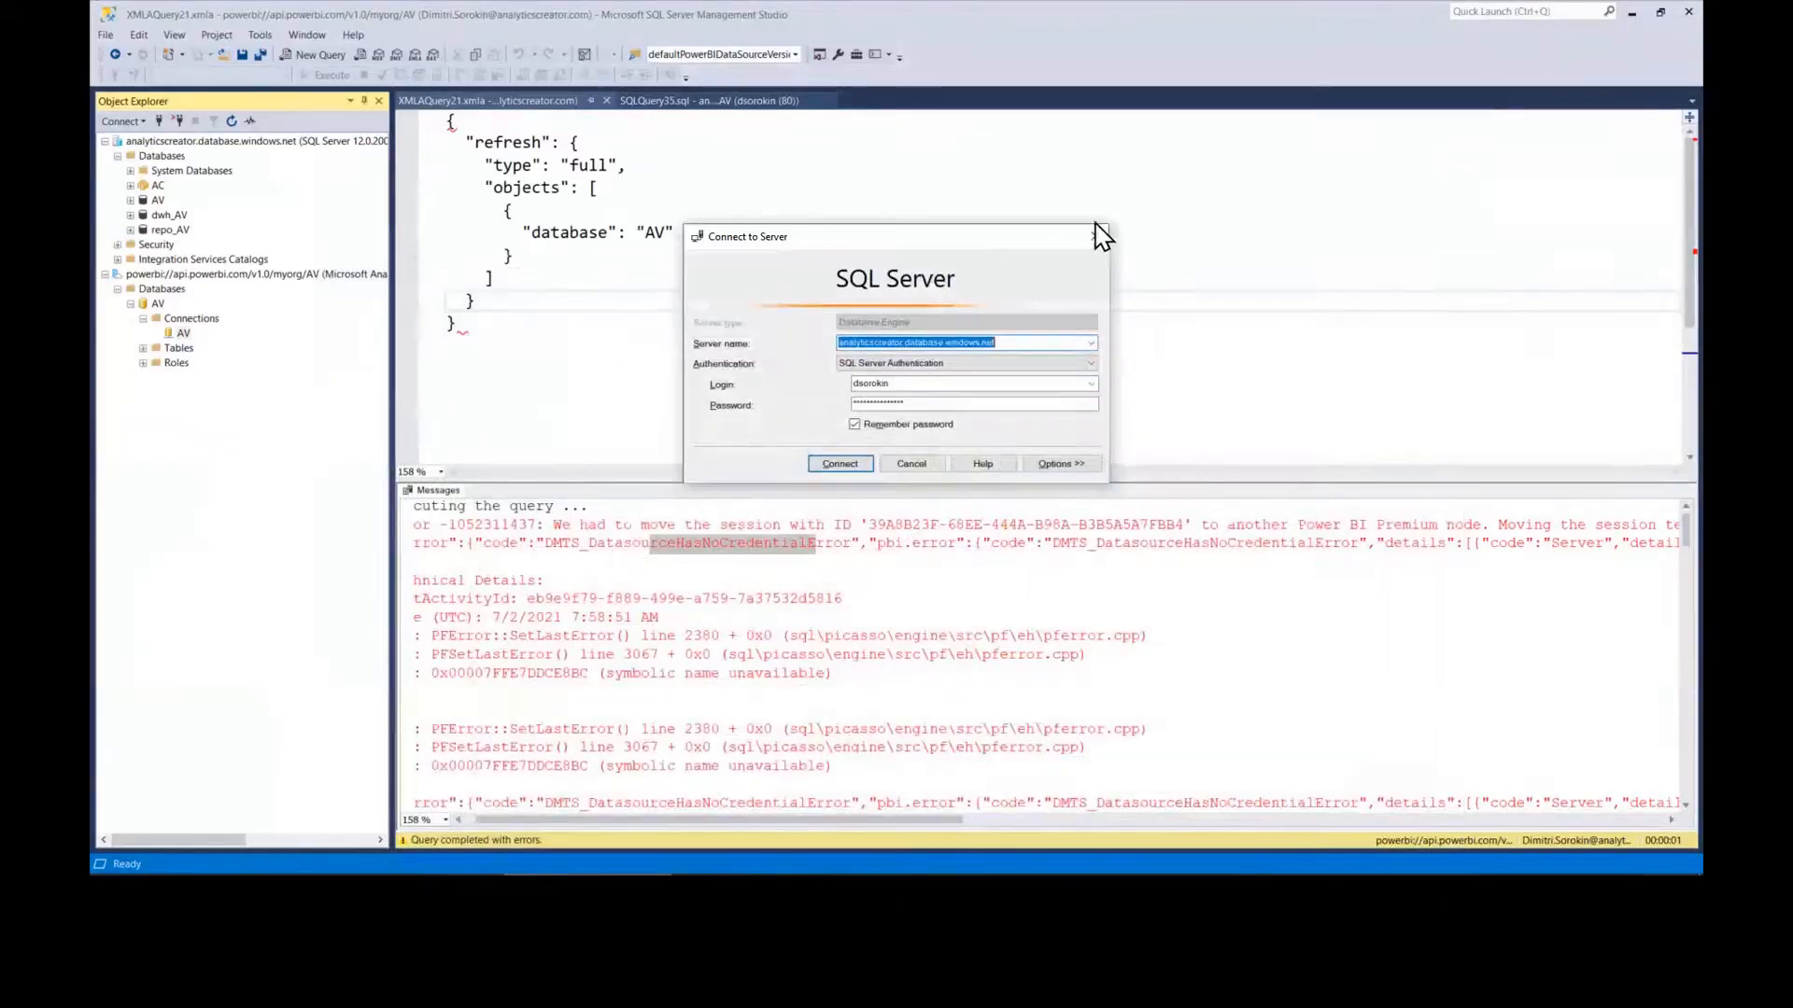
click(1632, 13)
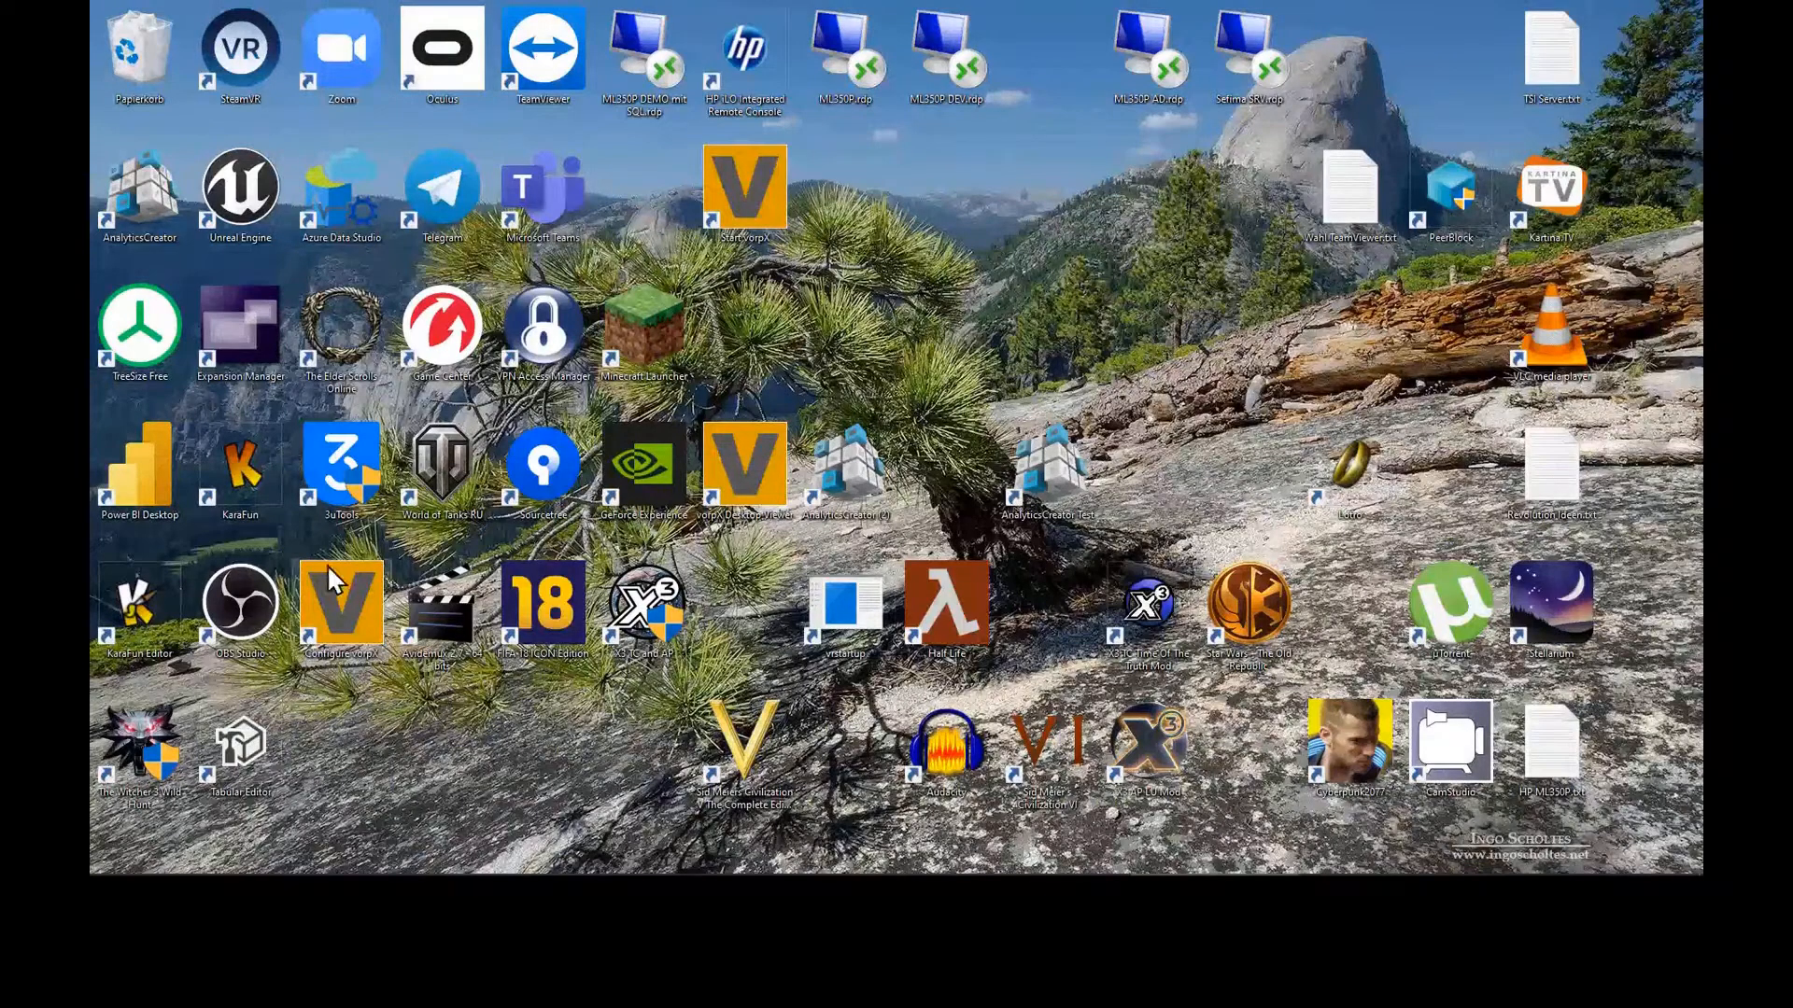
Step: Launch Power BI Desktop, dismiss the start screen, and build a report on the AV dataset
double_click(146, 484)
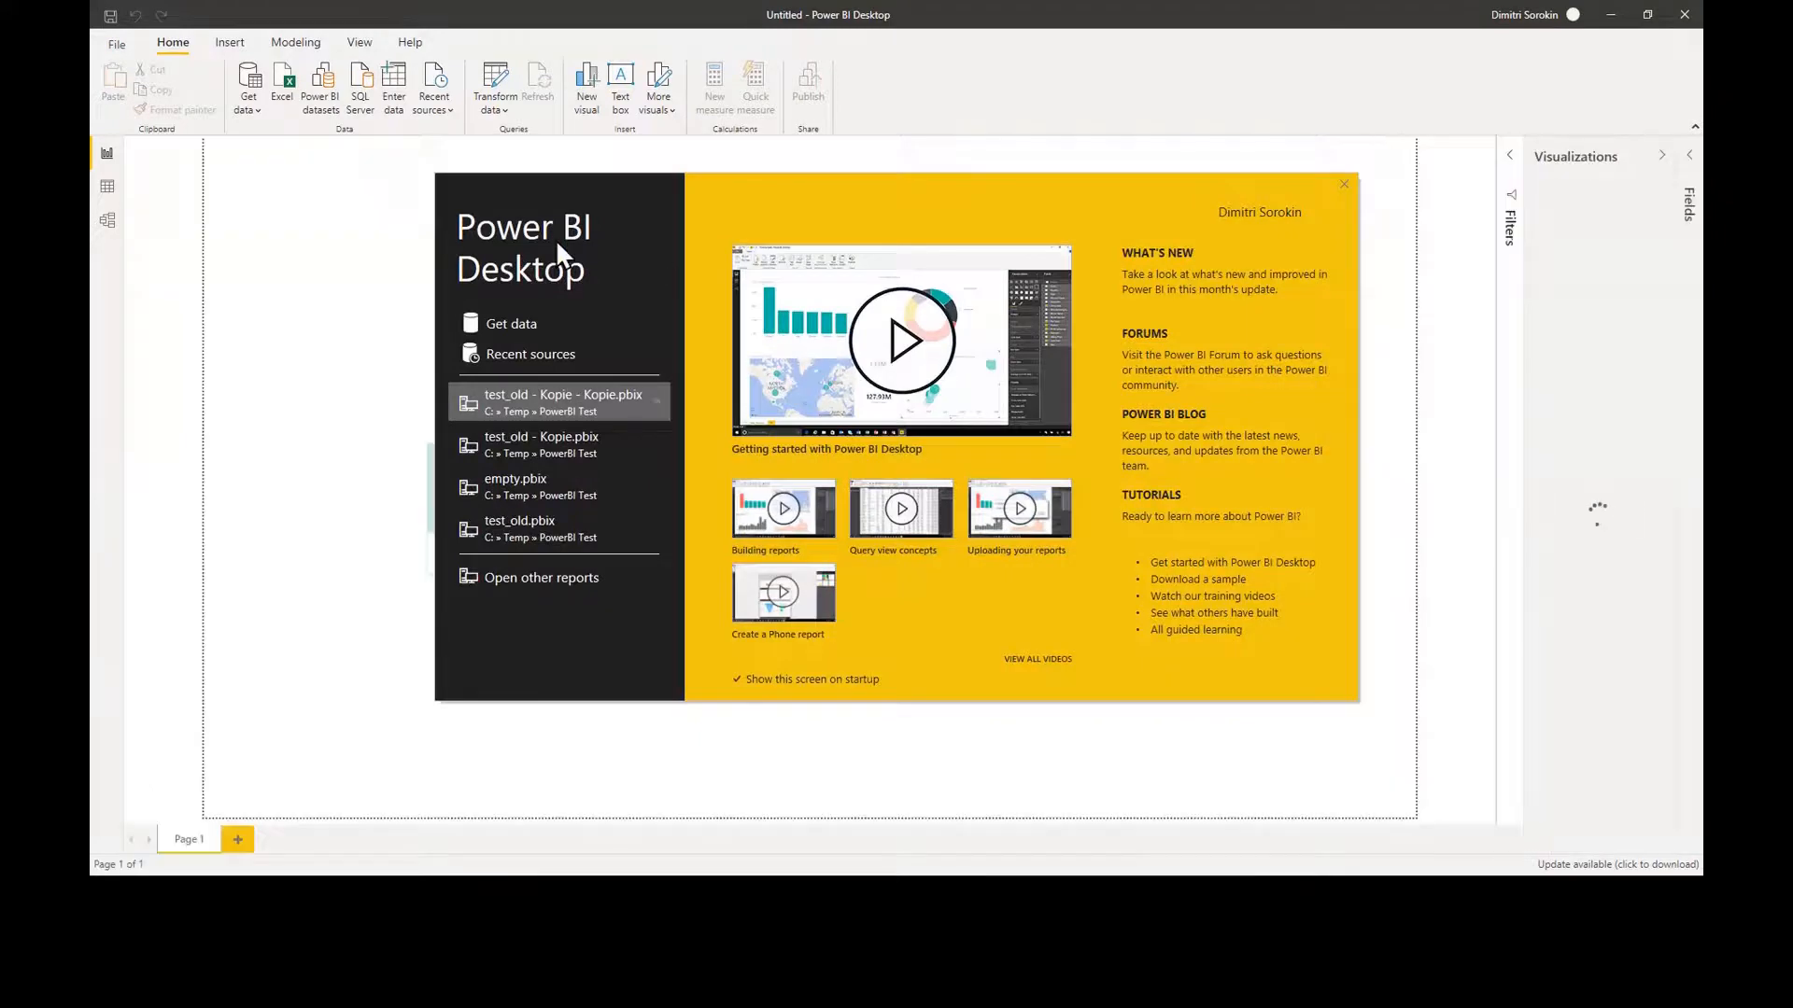
click(1345, 186)
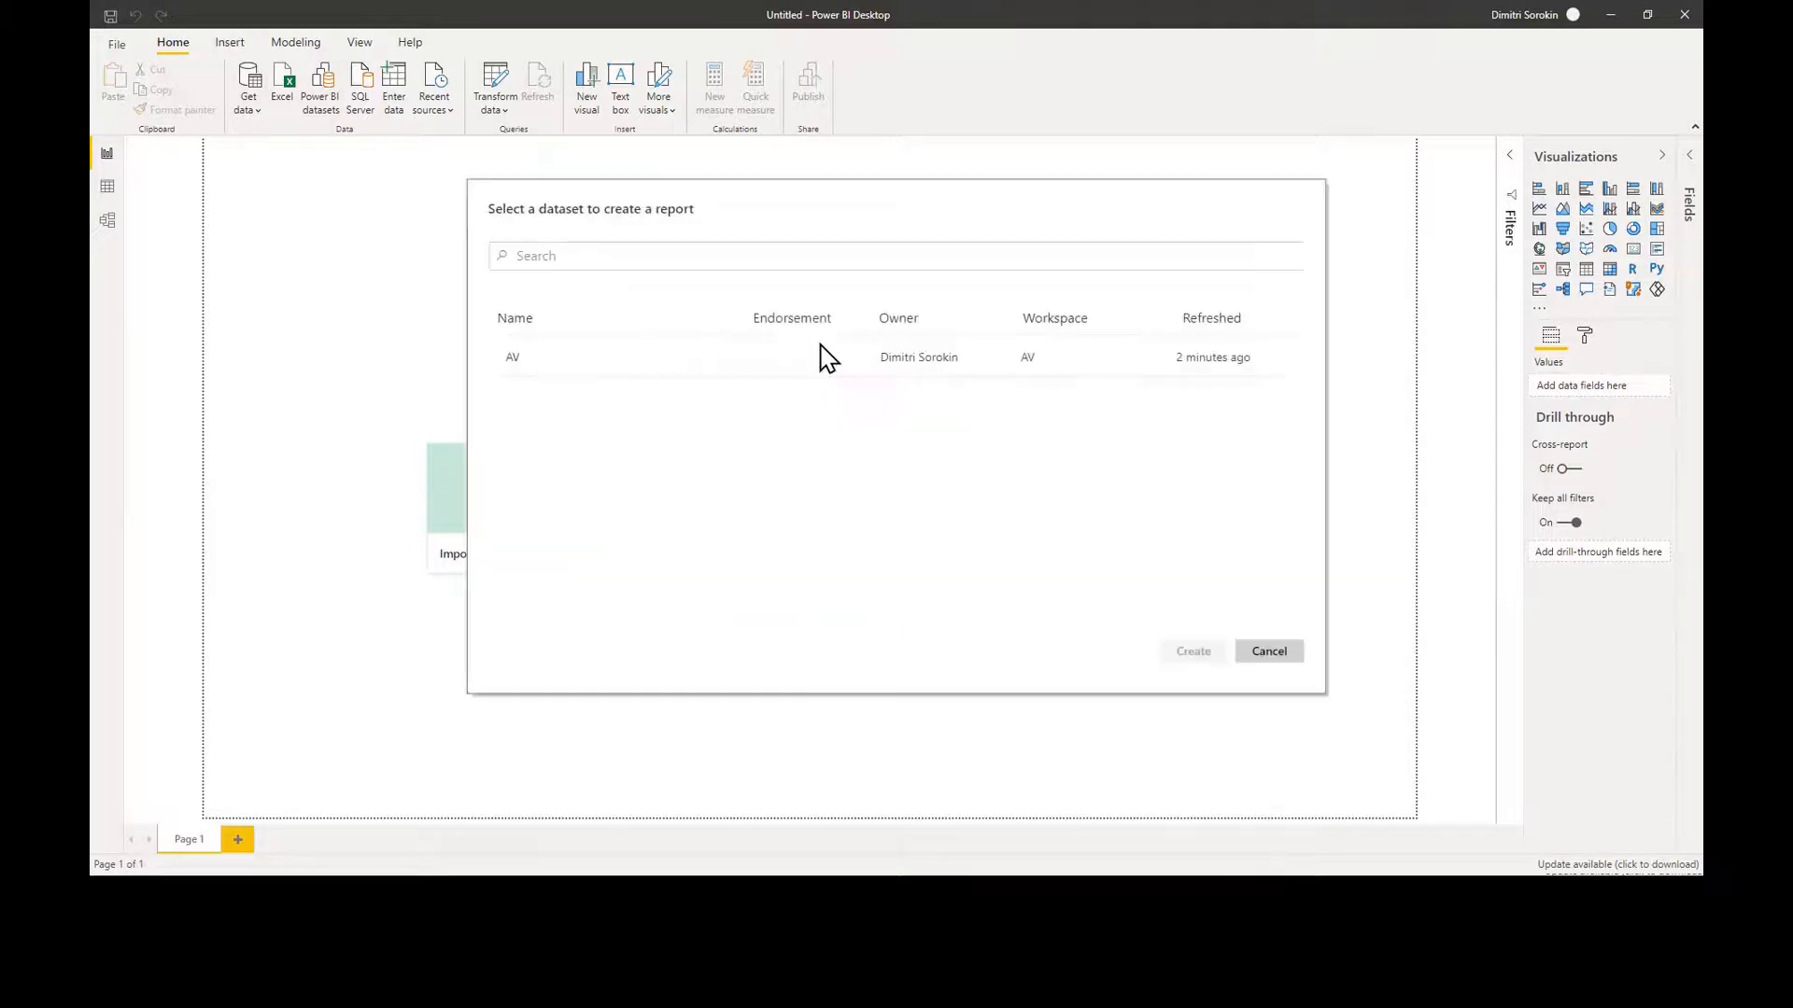
double_click(571, 355)
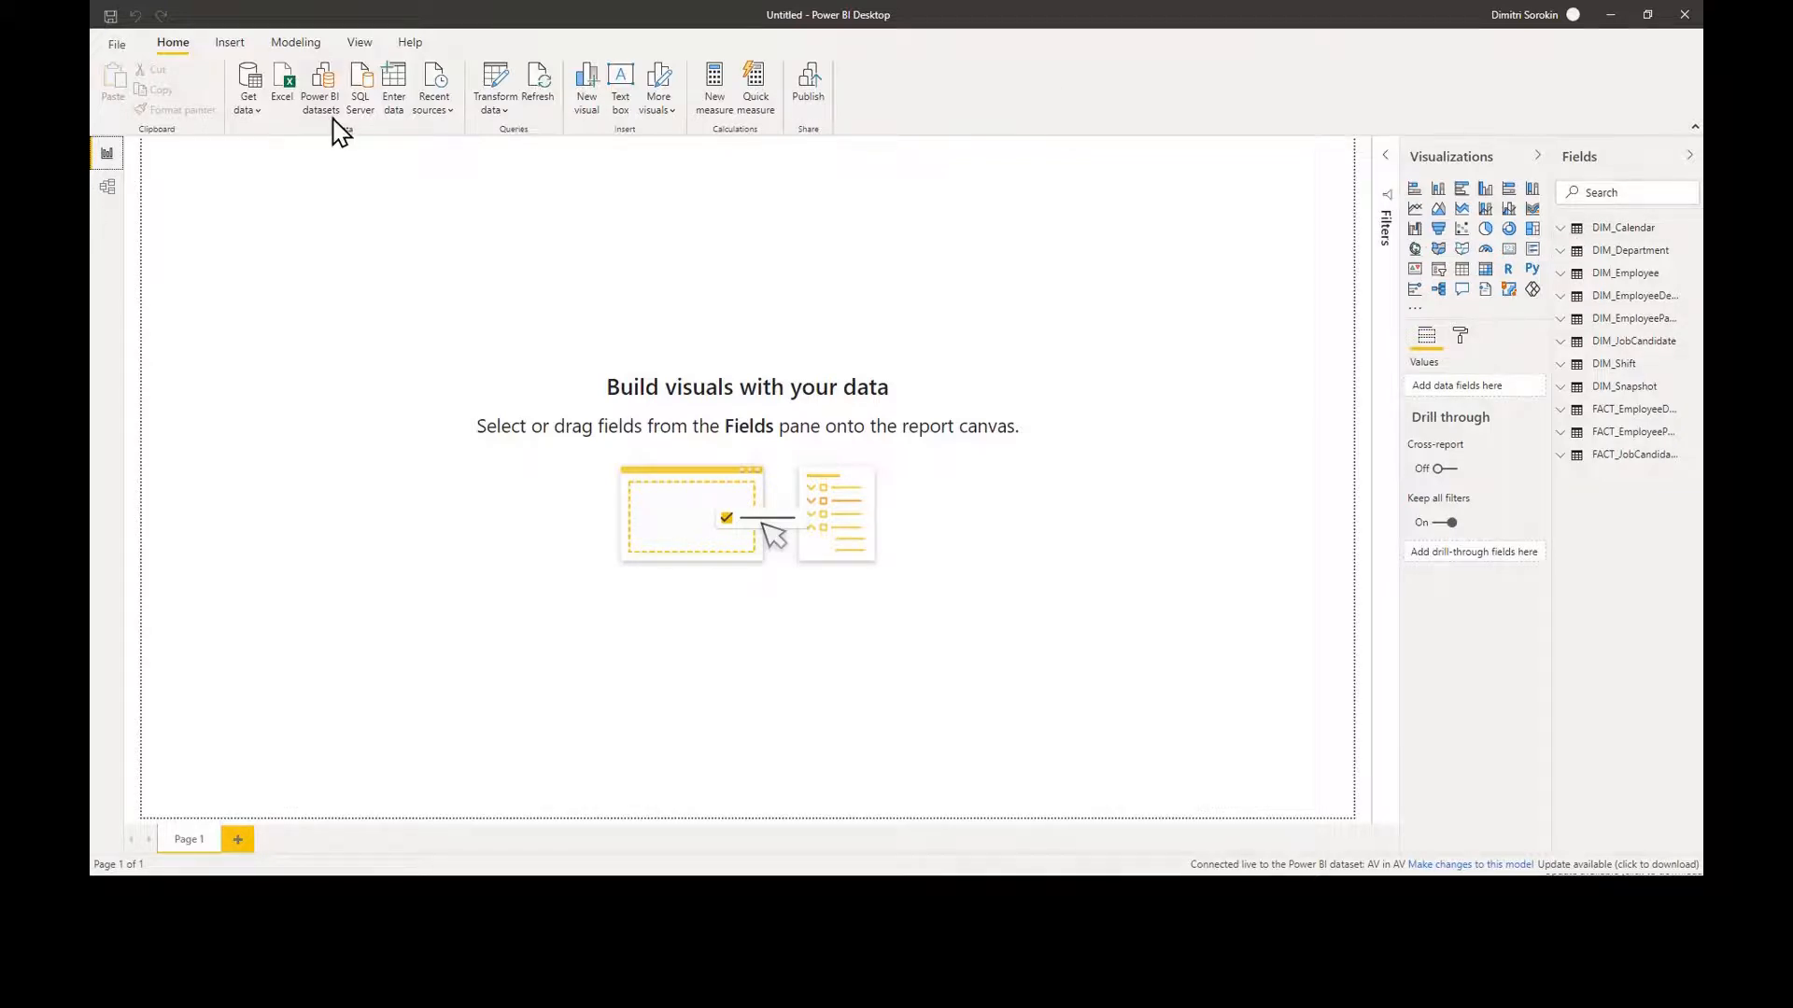
Step: Check the dataset's table relationships in Model view, then go back to Report view
click(108, 189)
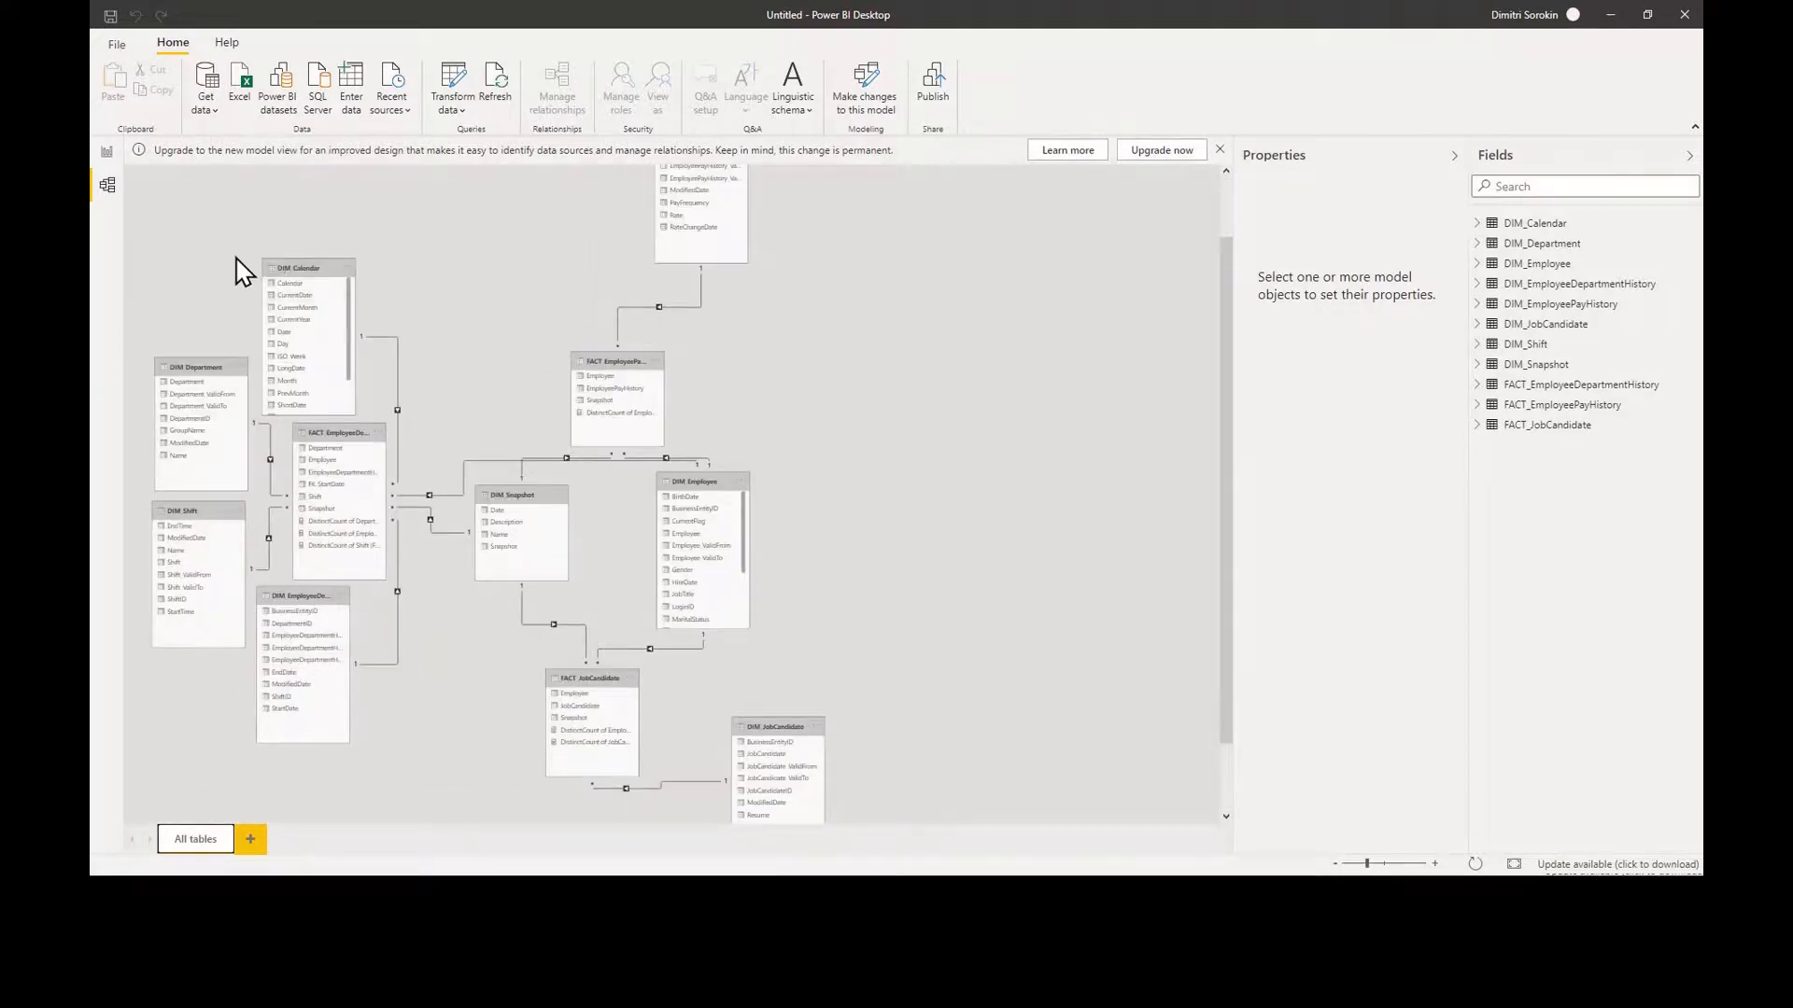
click(107, 153)
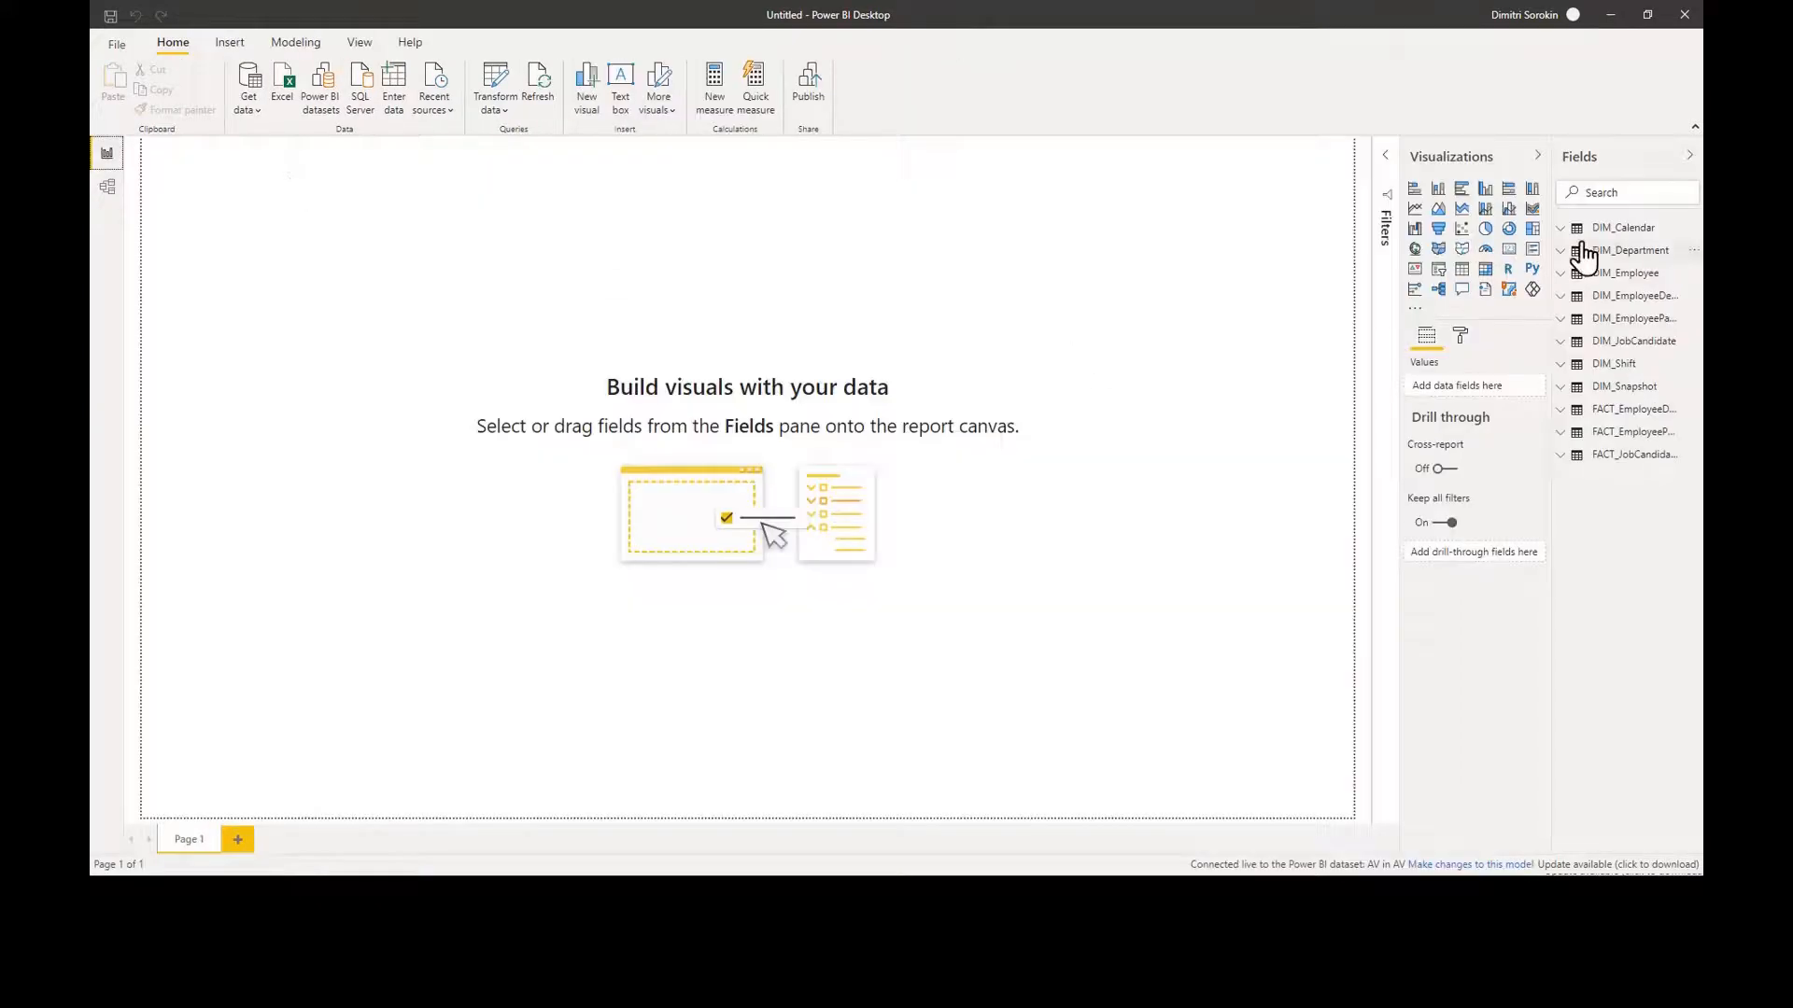
drag(1552, 230, 1499, 245)
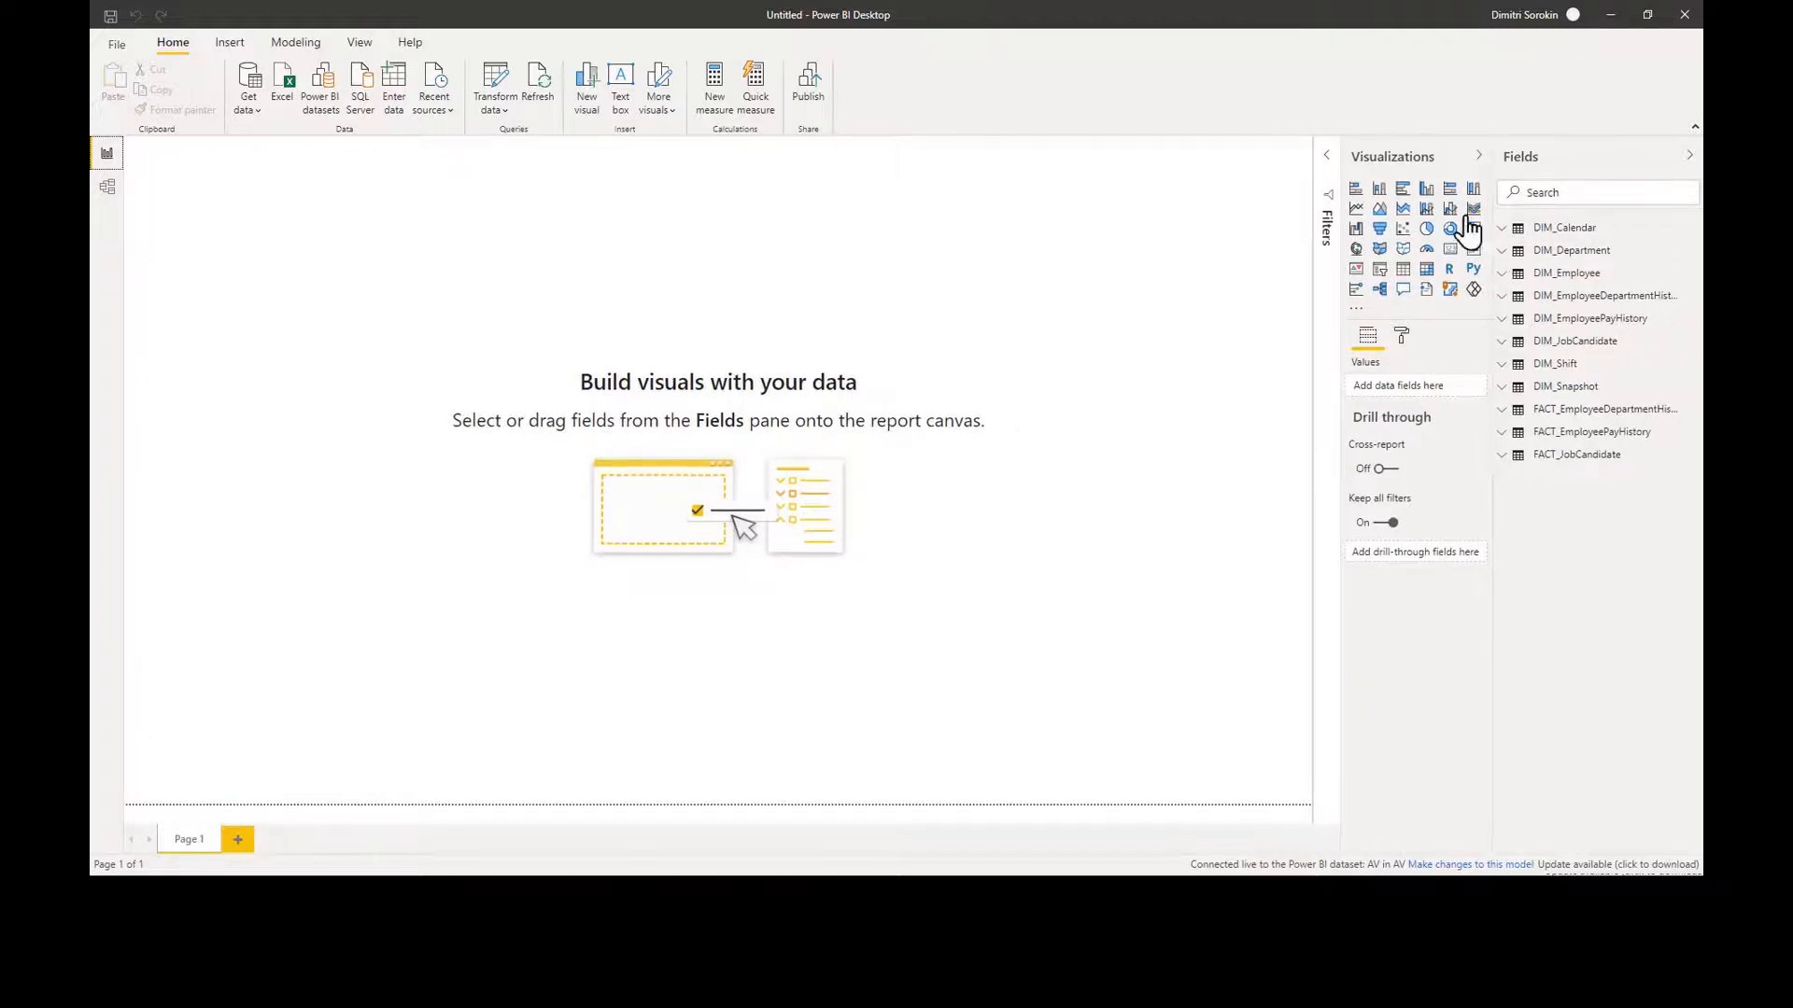
Step: Chart the Department, Employee and Shift DistinctCount measures from FACT_EmployeeDepartmentHistory
click(1503, 410)
click(1508, 516)
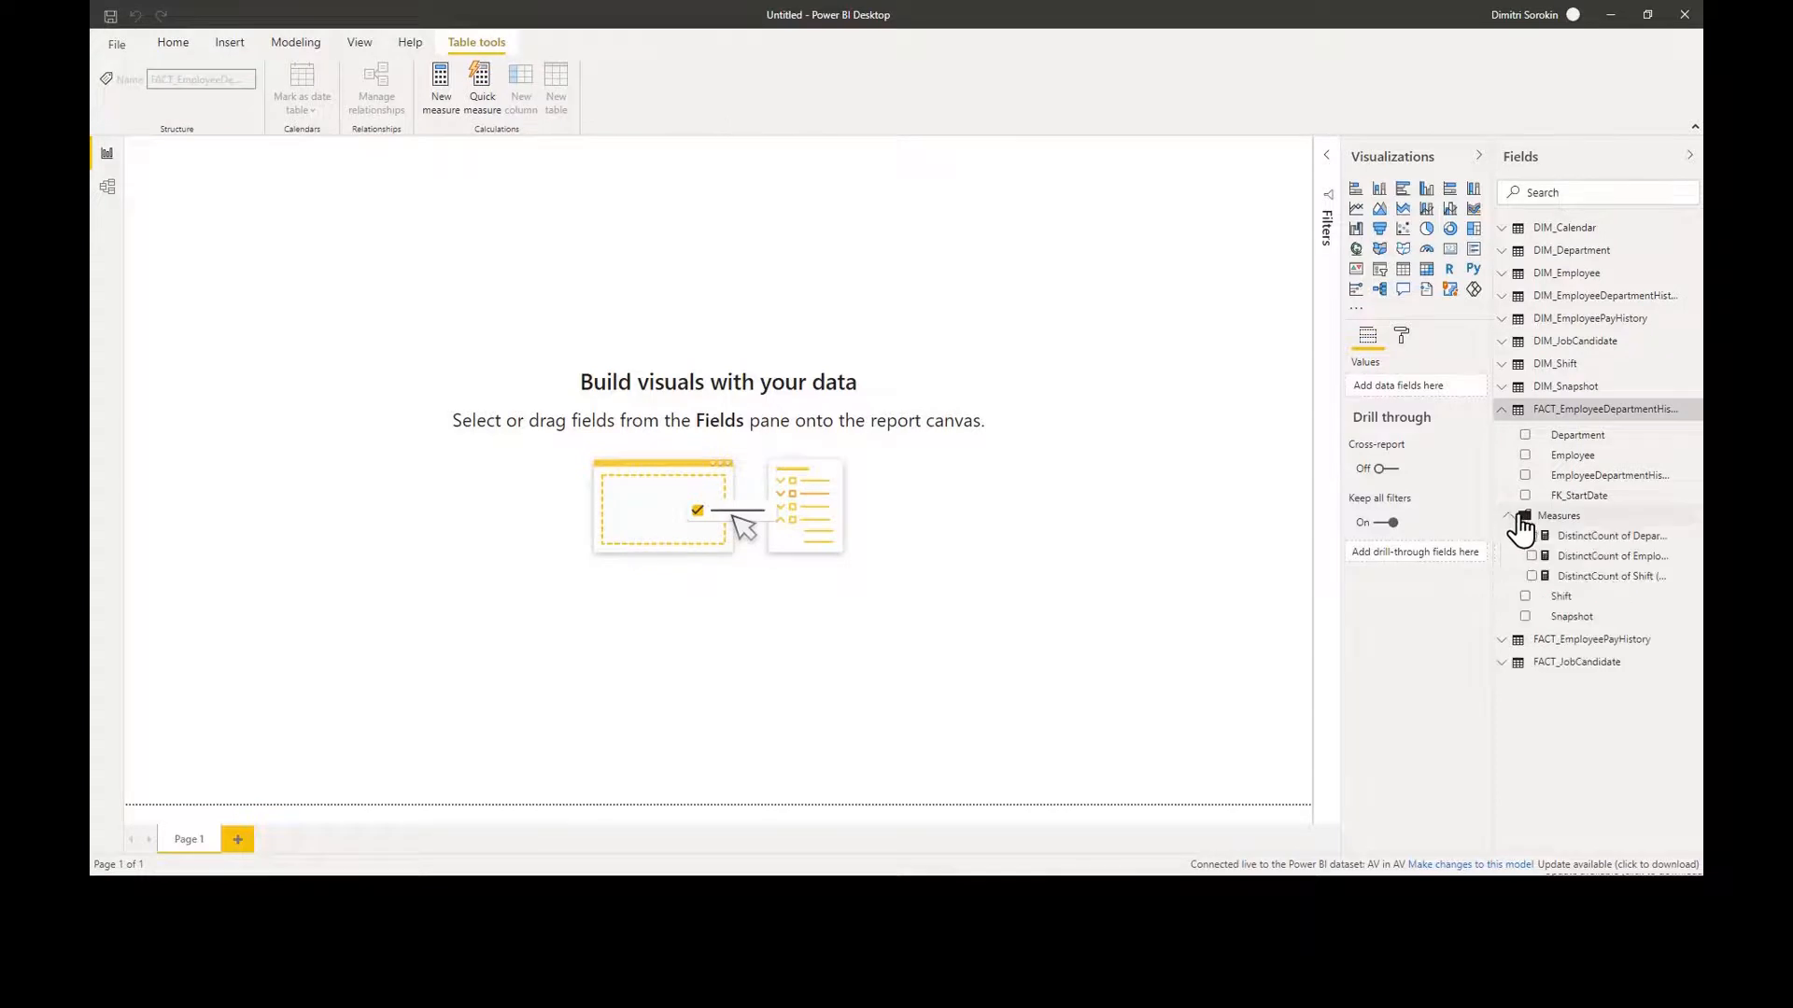
drag(1600, 540, 306, 209)
drag(1608, 556, 285, 235)
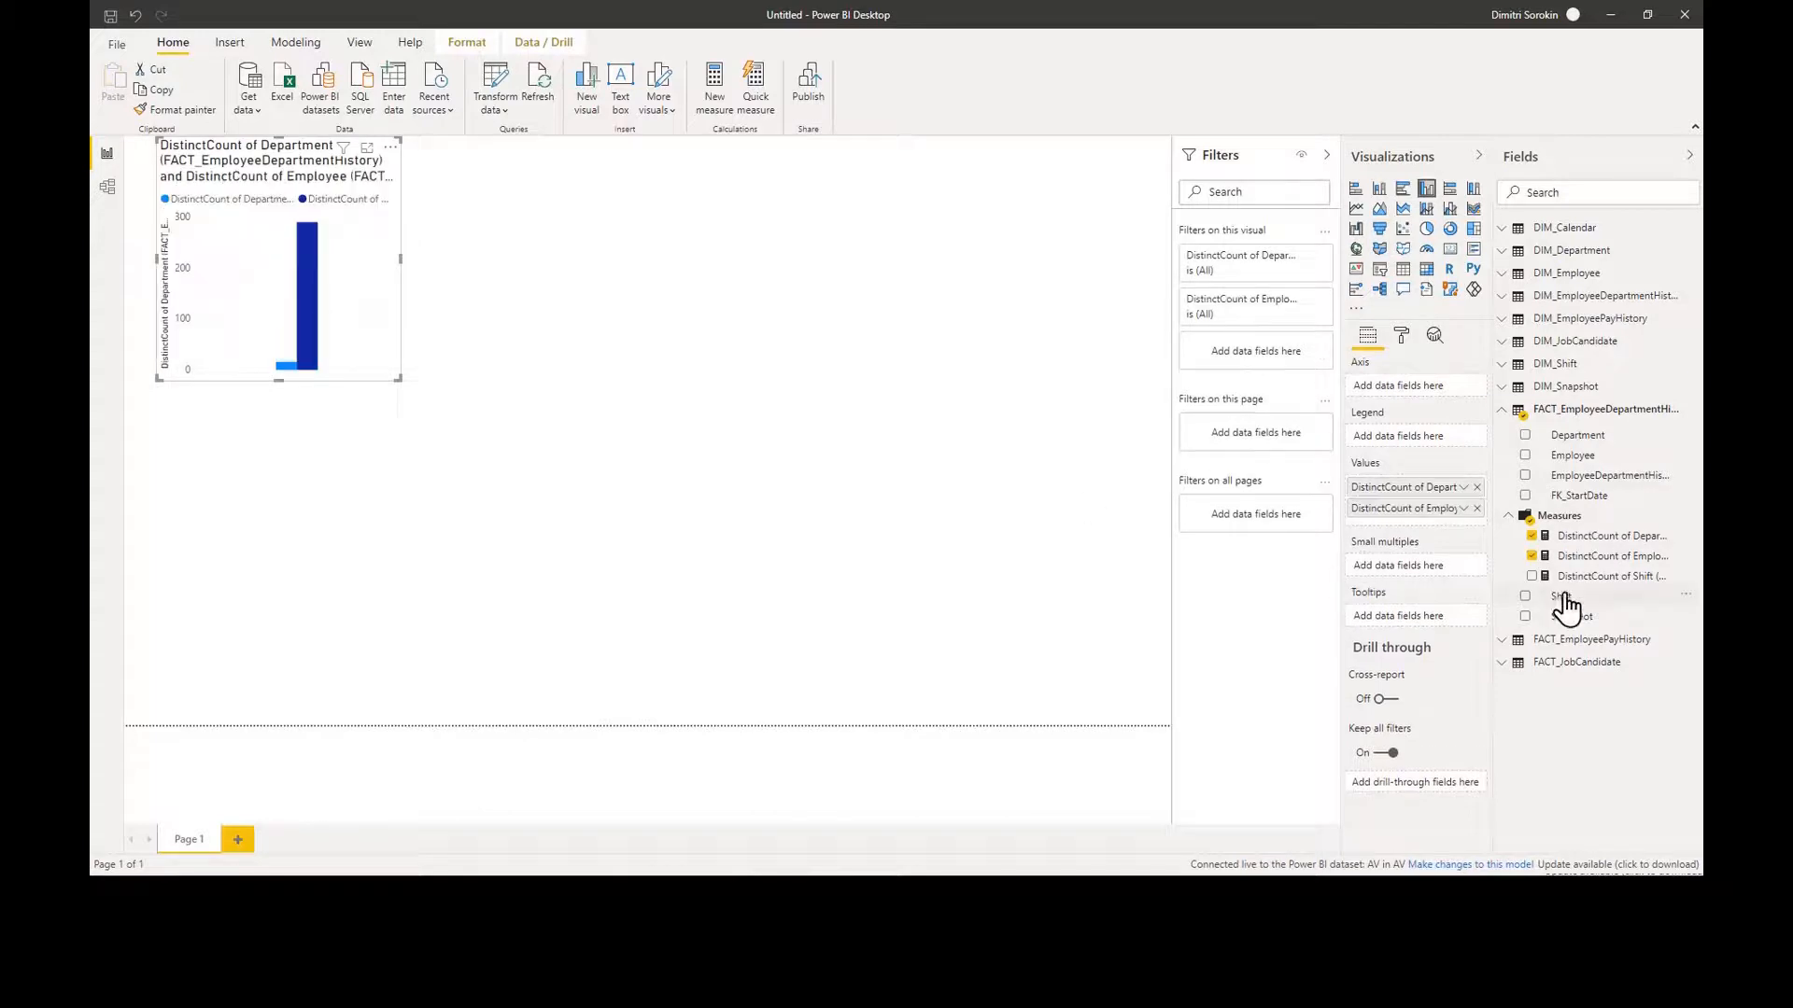
drag(901, 404, 285, 292)
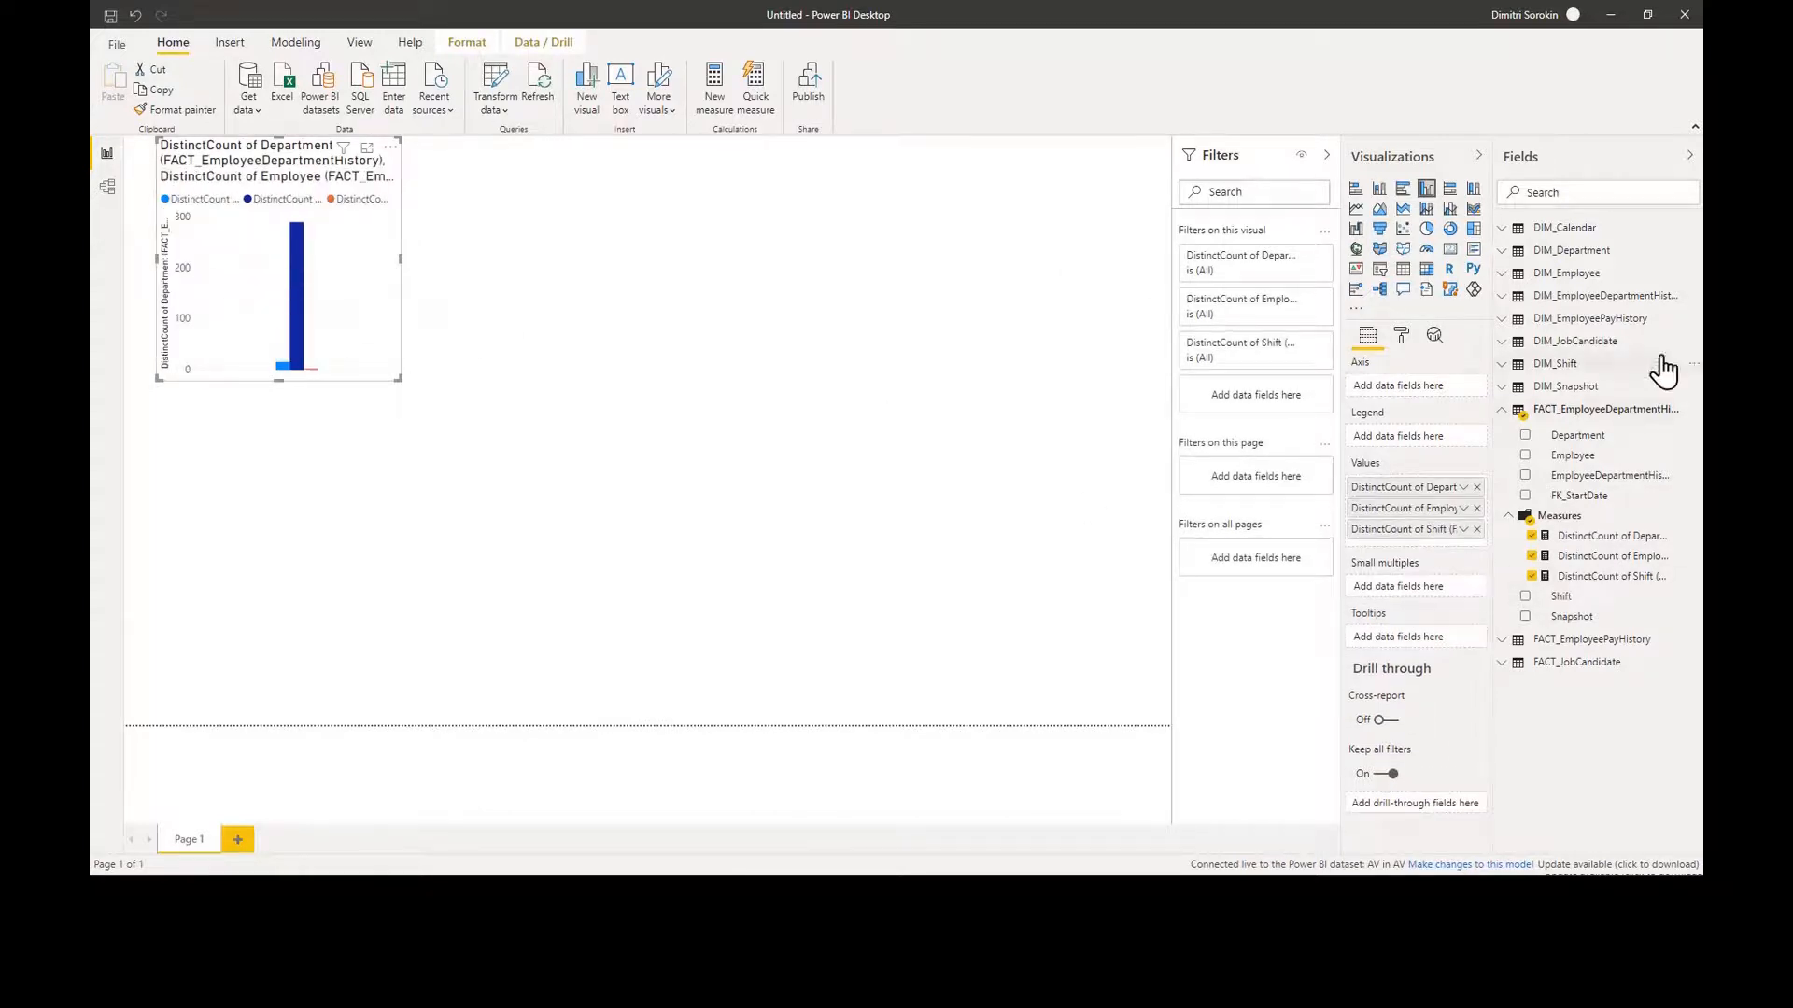
click(1507, 251)
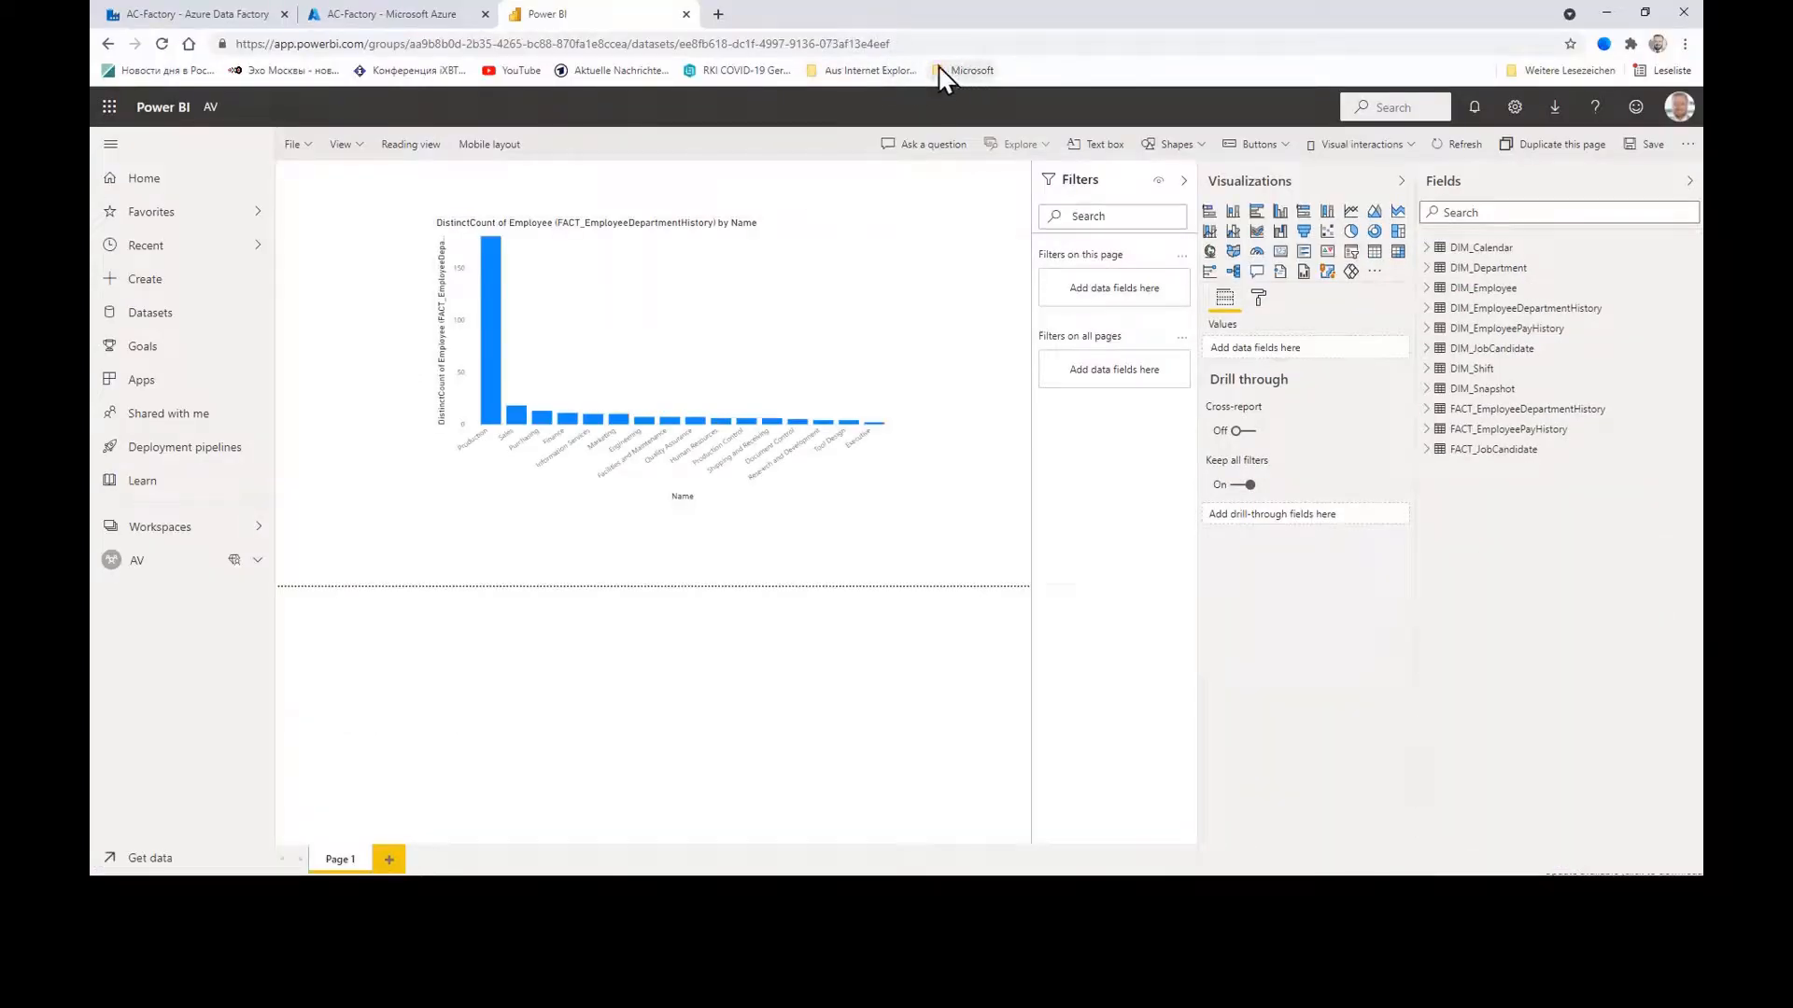
Step: Open the AC-Factory Azure Data Factory page from the Microsoft bookmarks folder
click(882, 71)
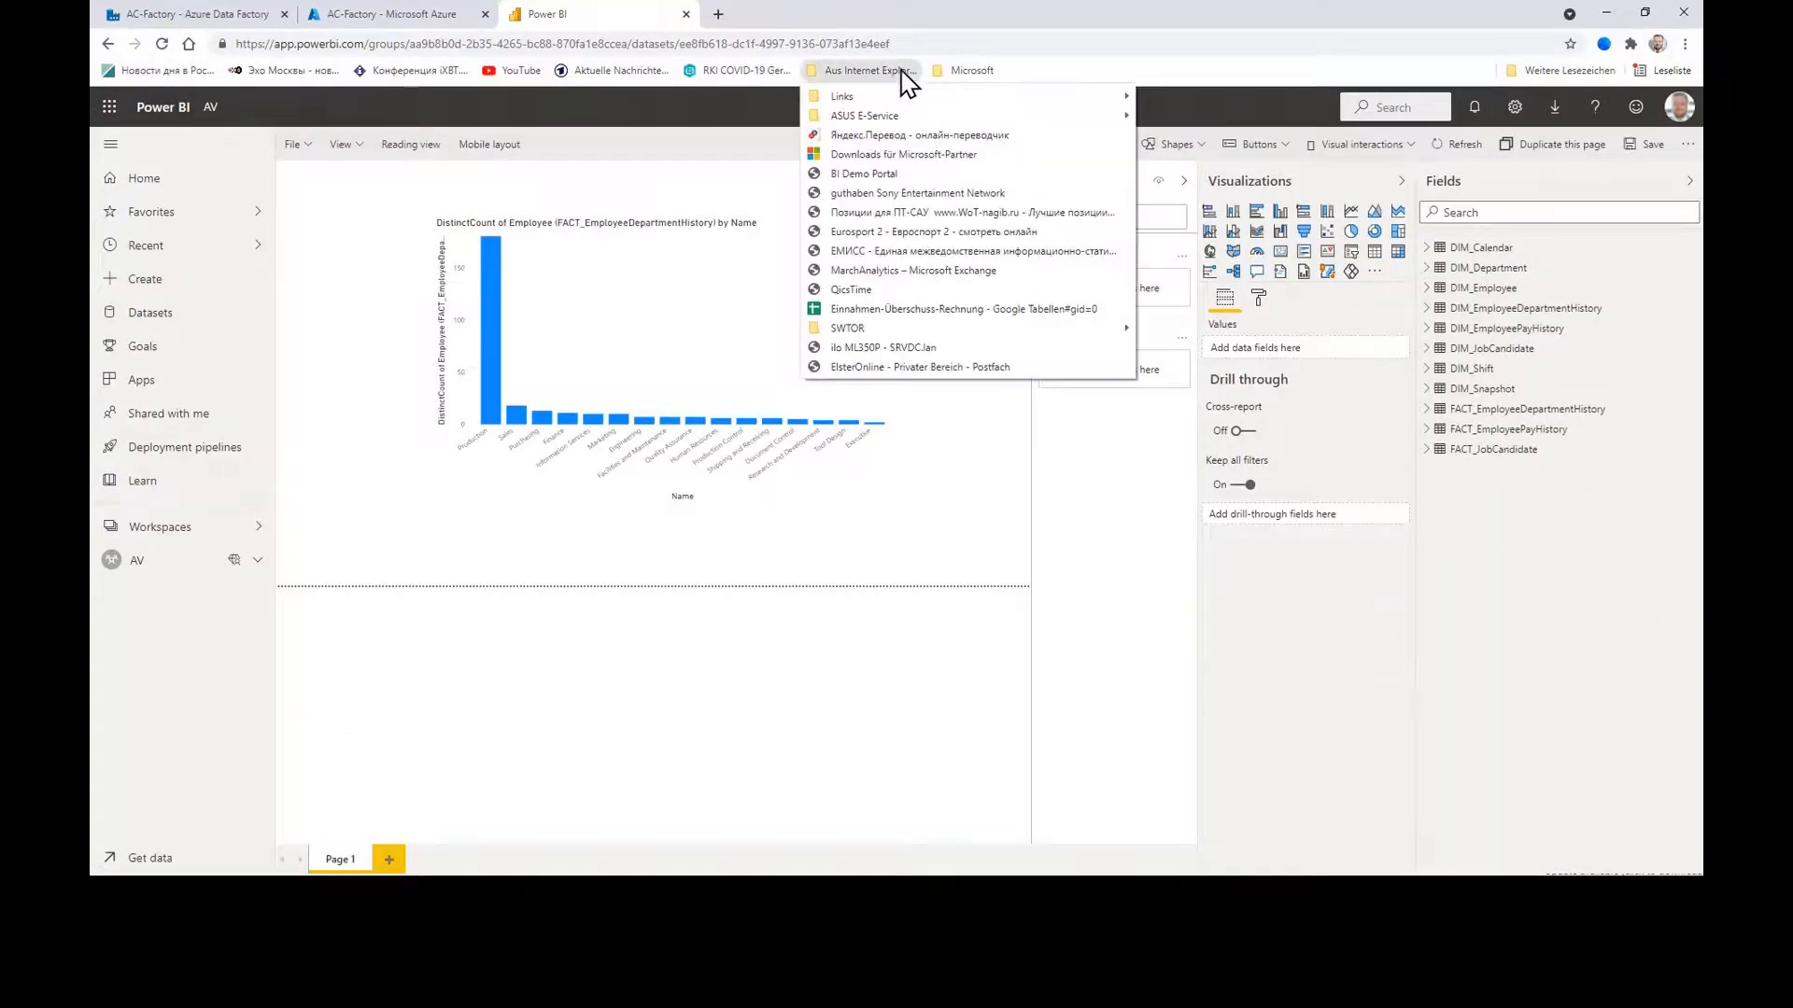
click(969, 71)
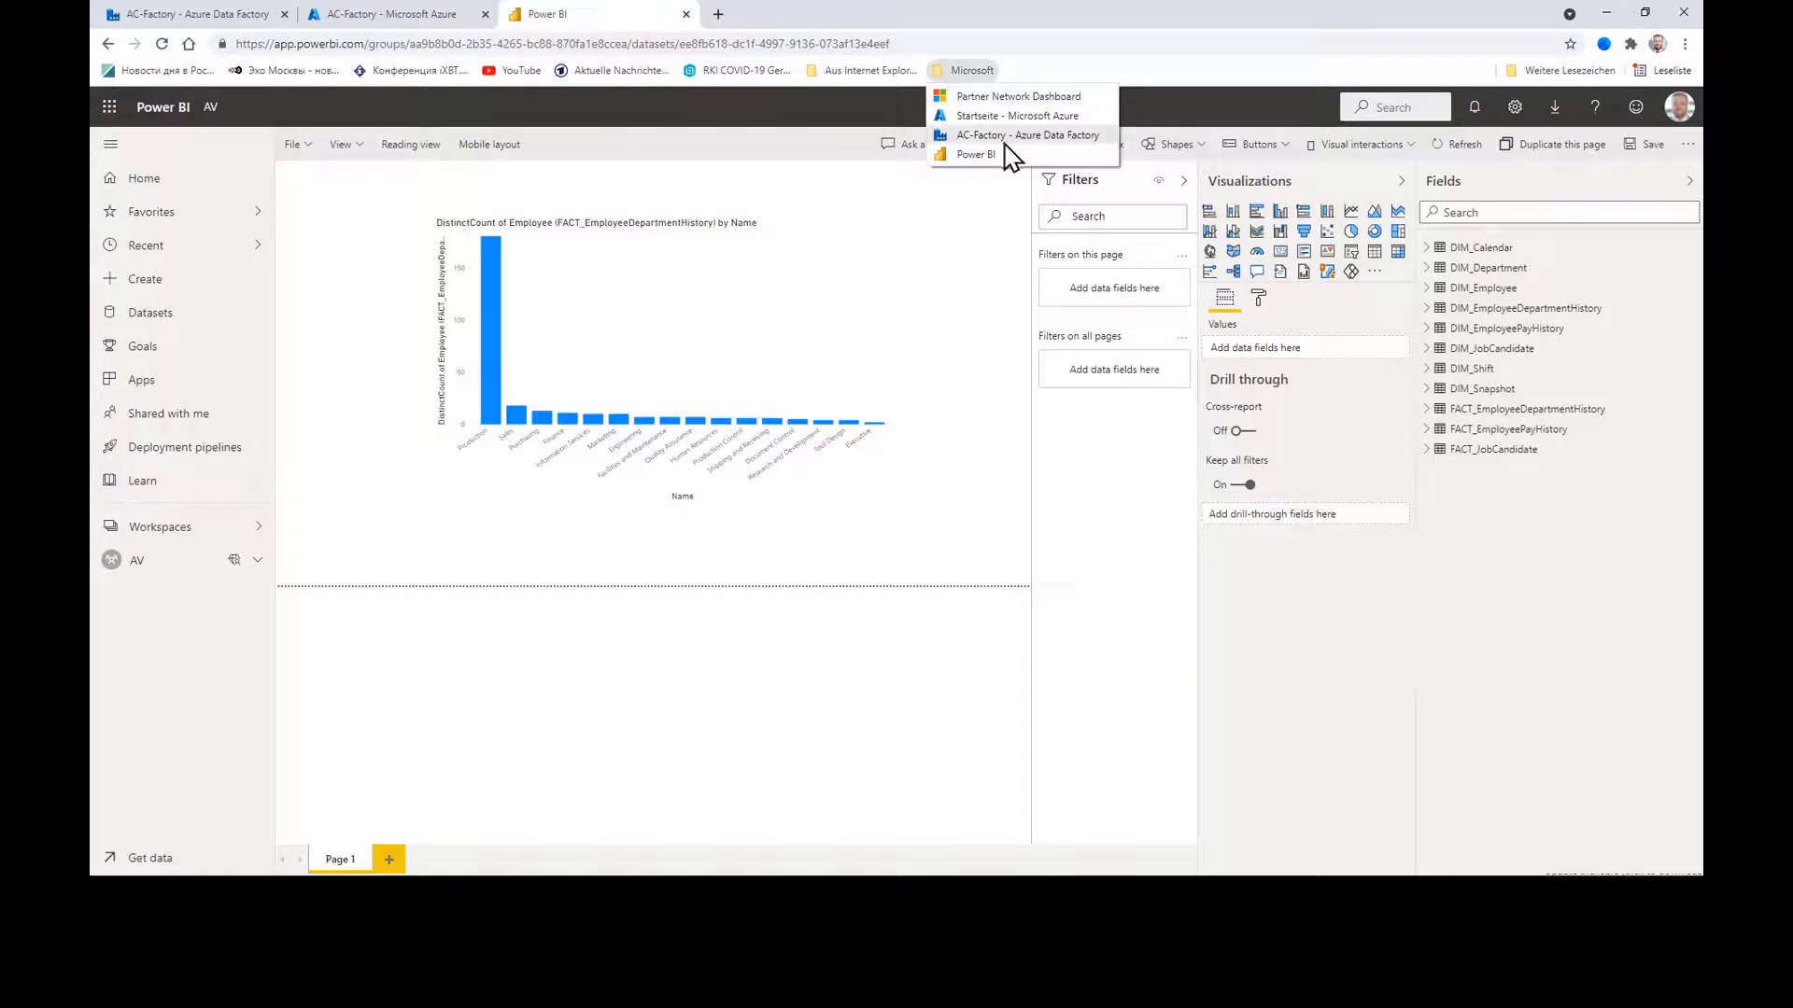
click(1009, 136)
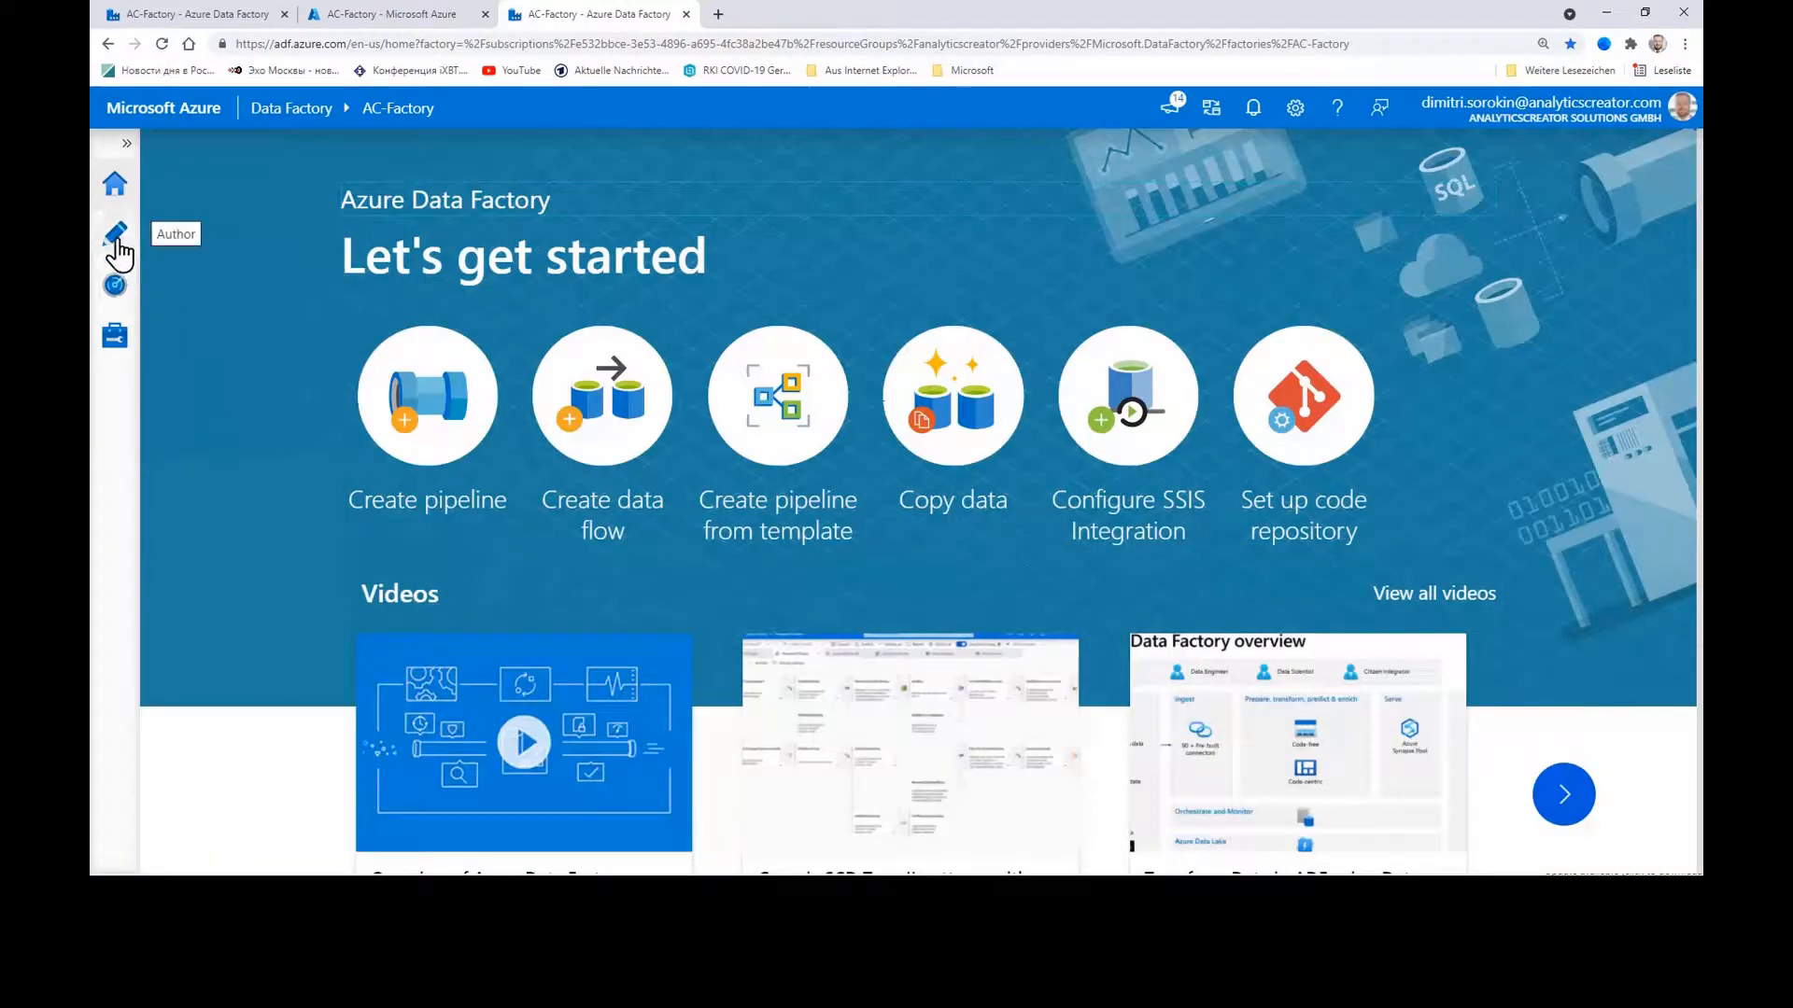
Step: In Author, expand Pipeline > Workflow and open the Workflow_package pipeline
click(116, 233)
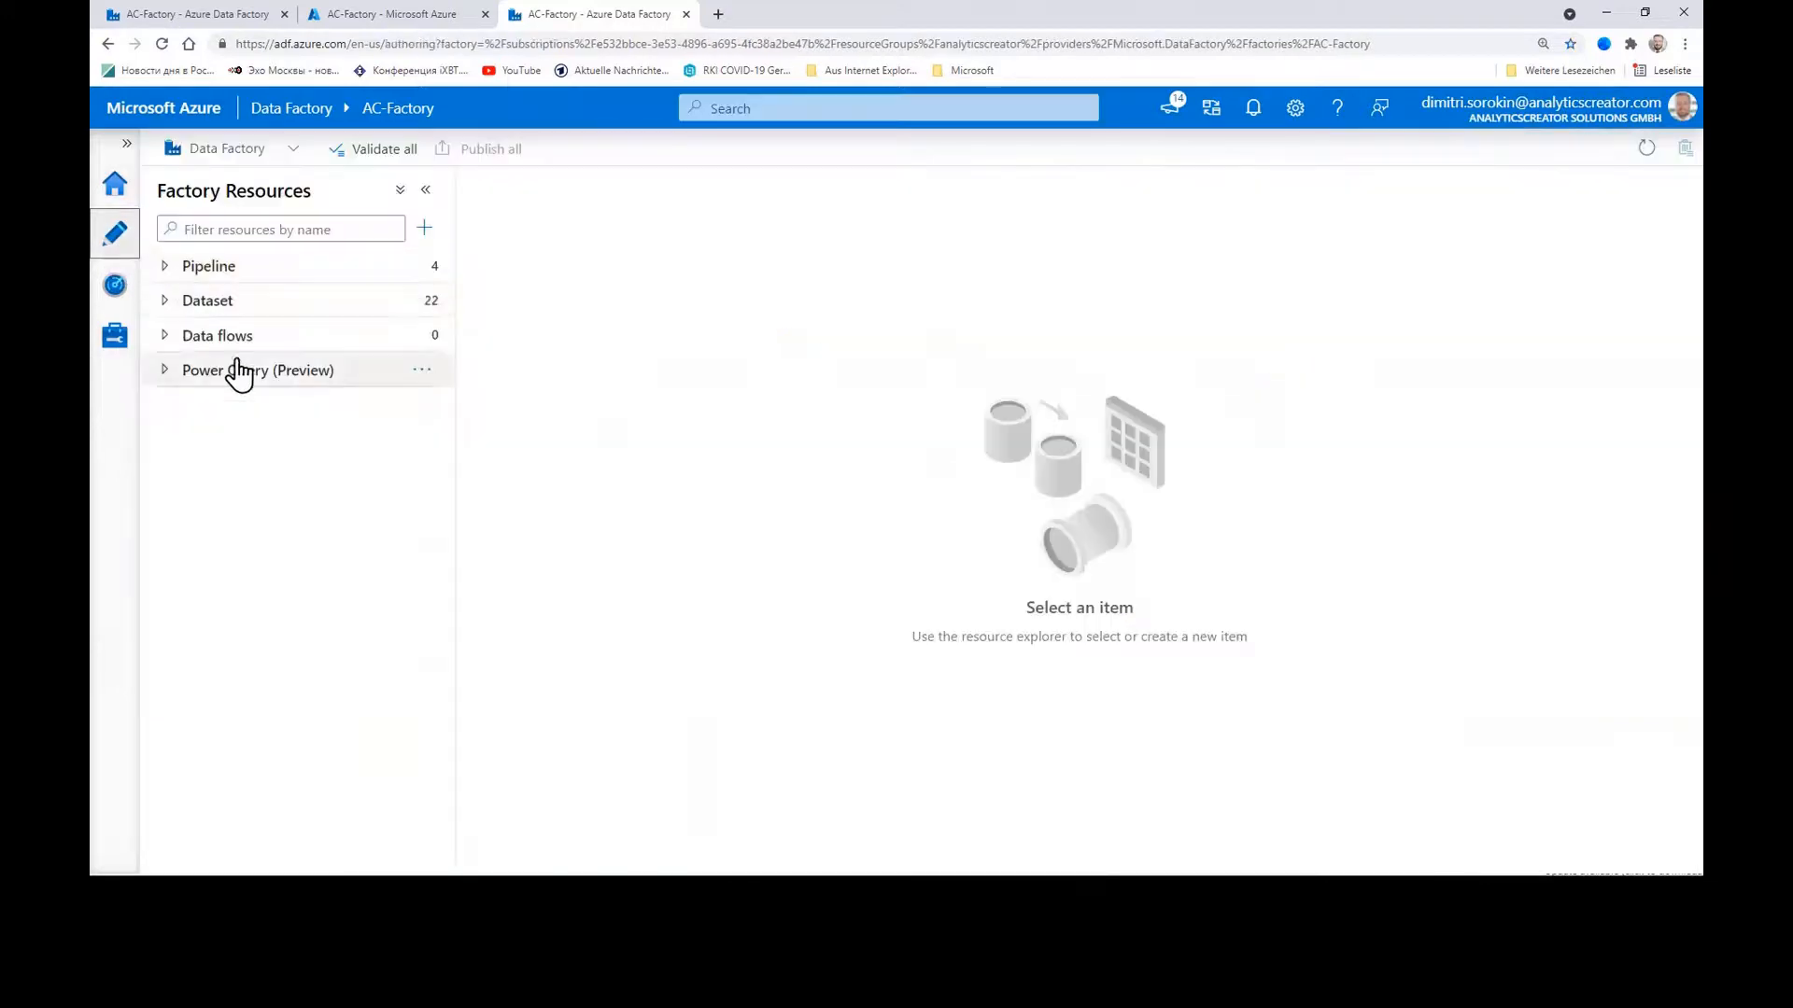
click(166, 336)
click(166, 300)
click(166, 267)
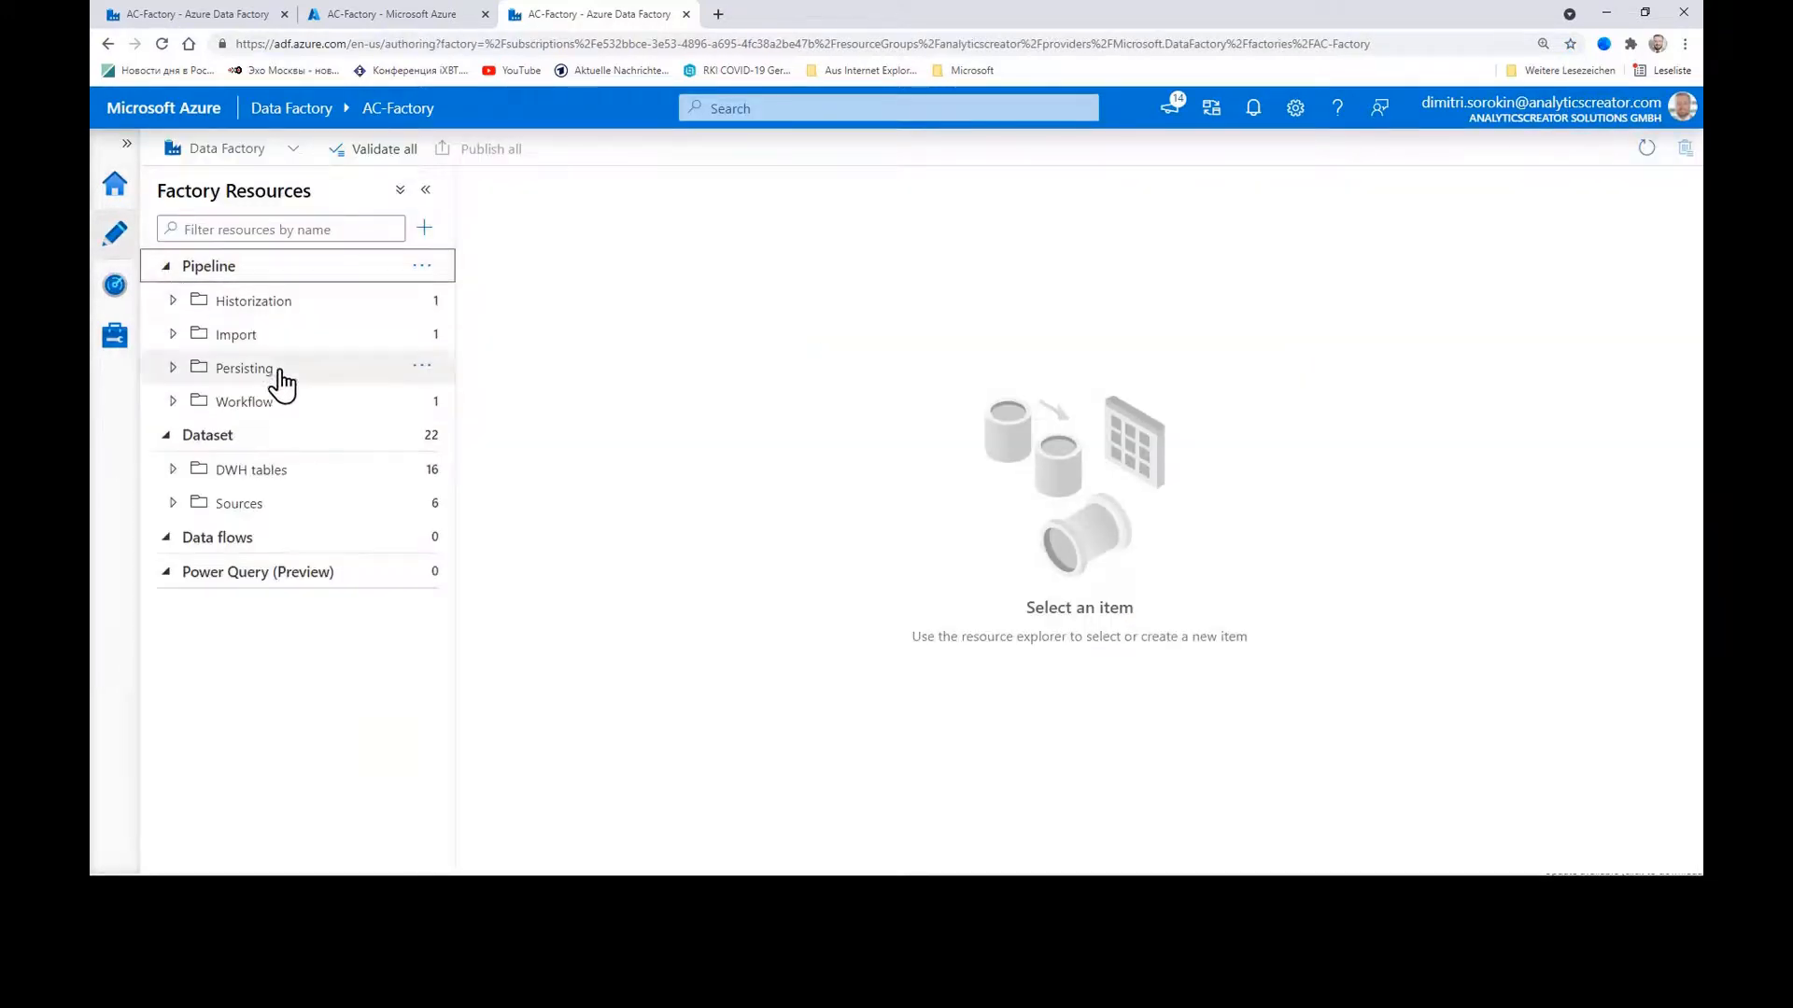
click(174, 402)
click(280, 439)
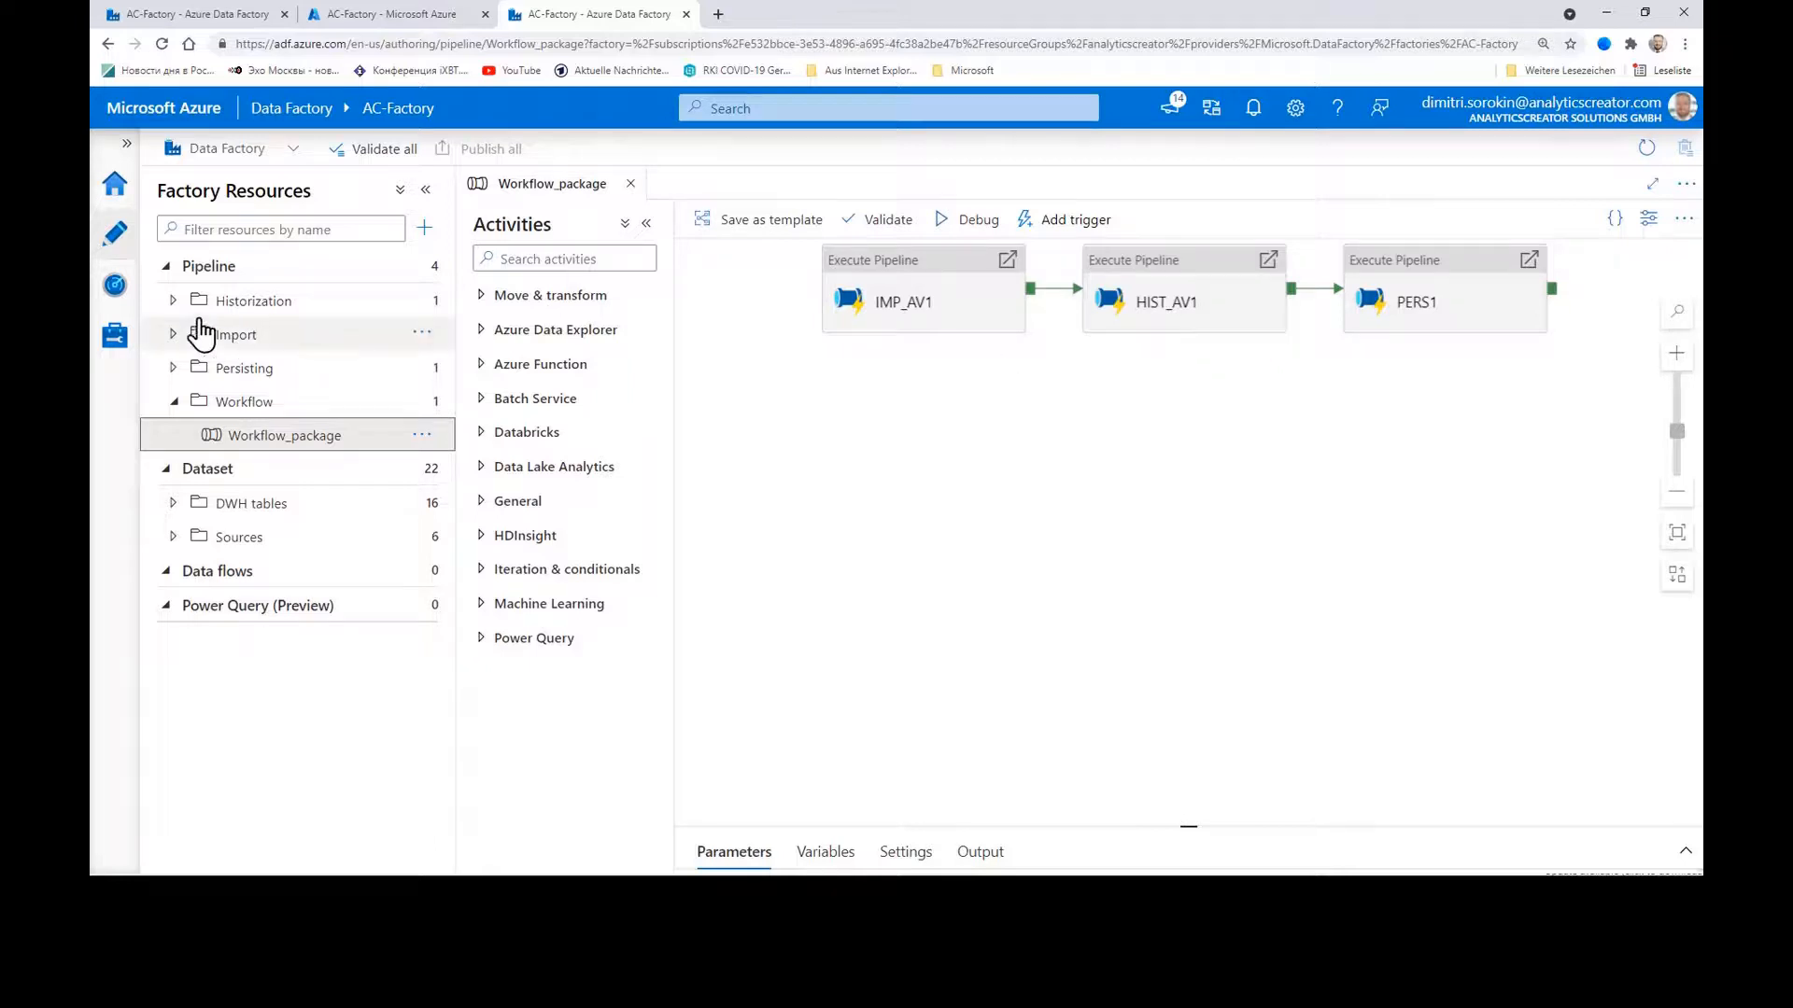
Step: Browse the Historization and Import pipeline folders, then view the factory's Linked services
click(172, 300)
click(173, 367)
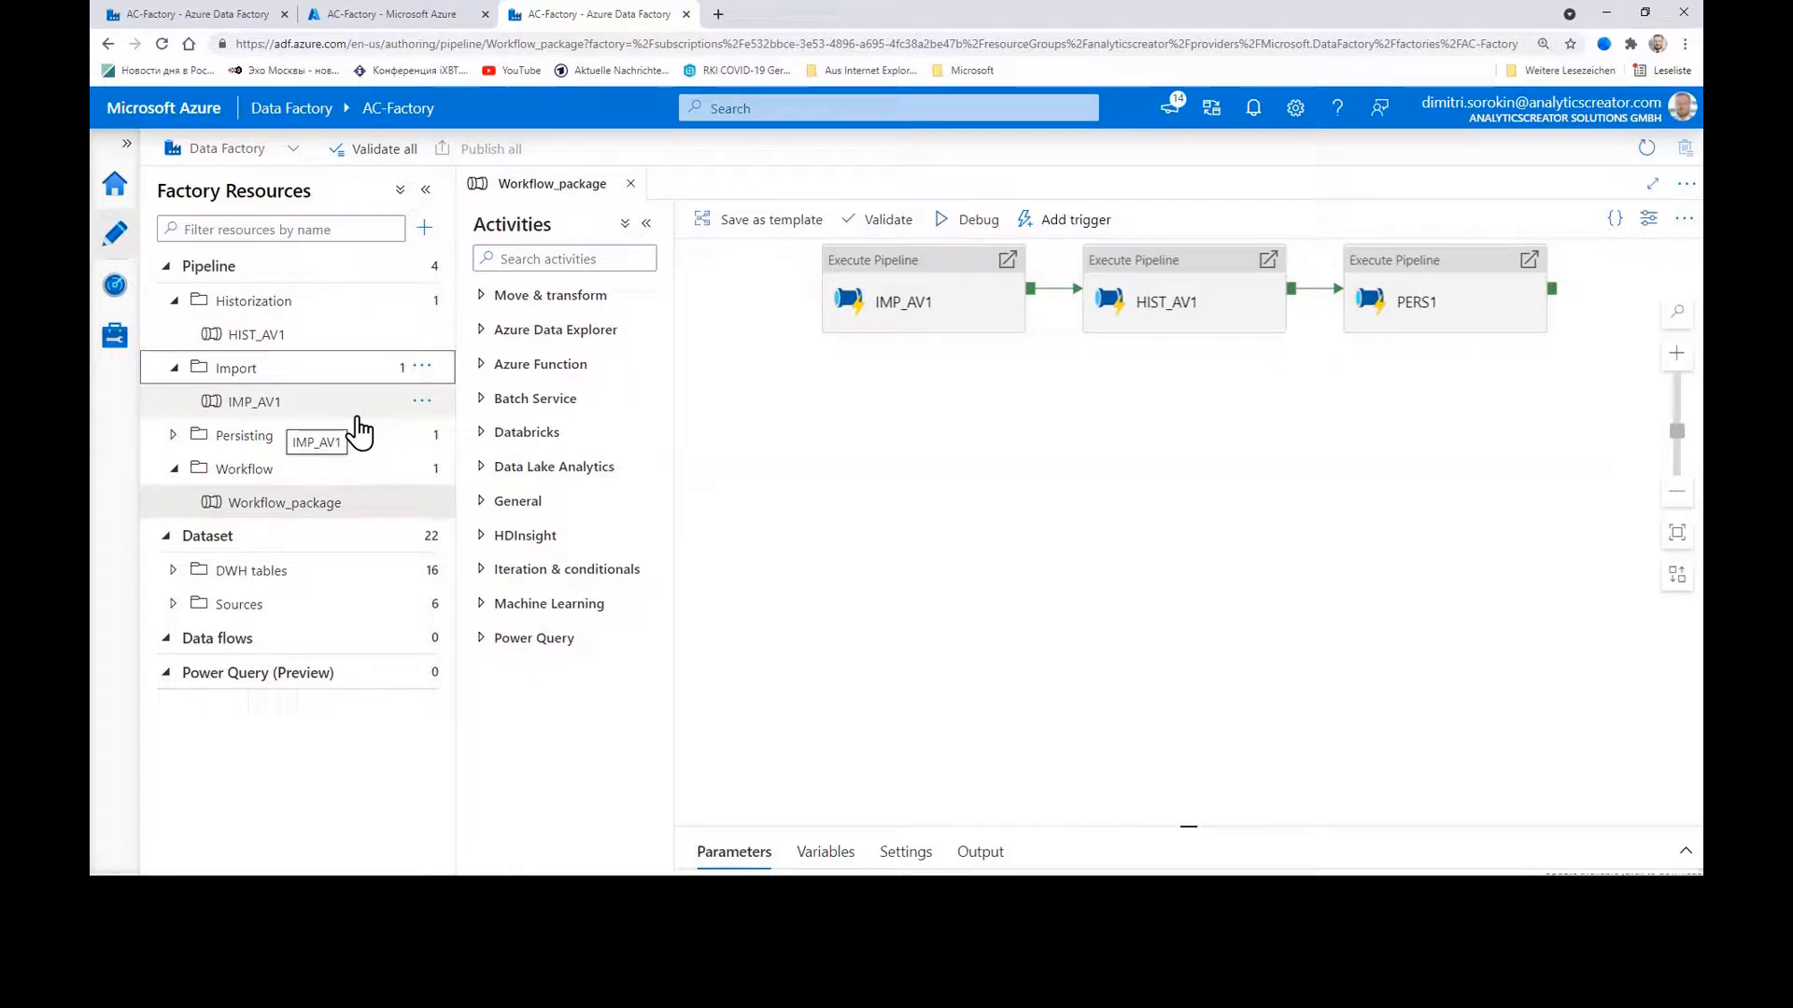
key(Left)
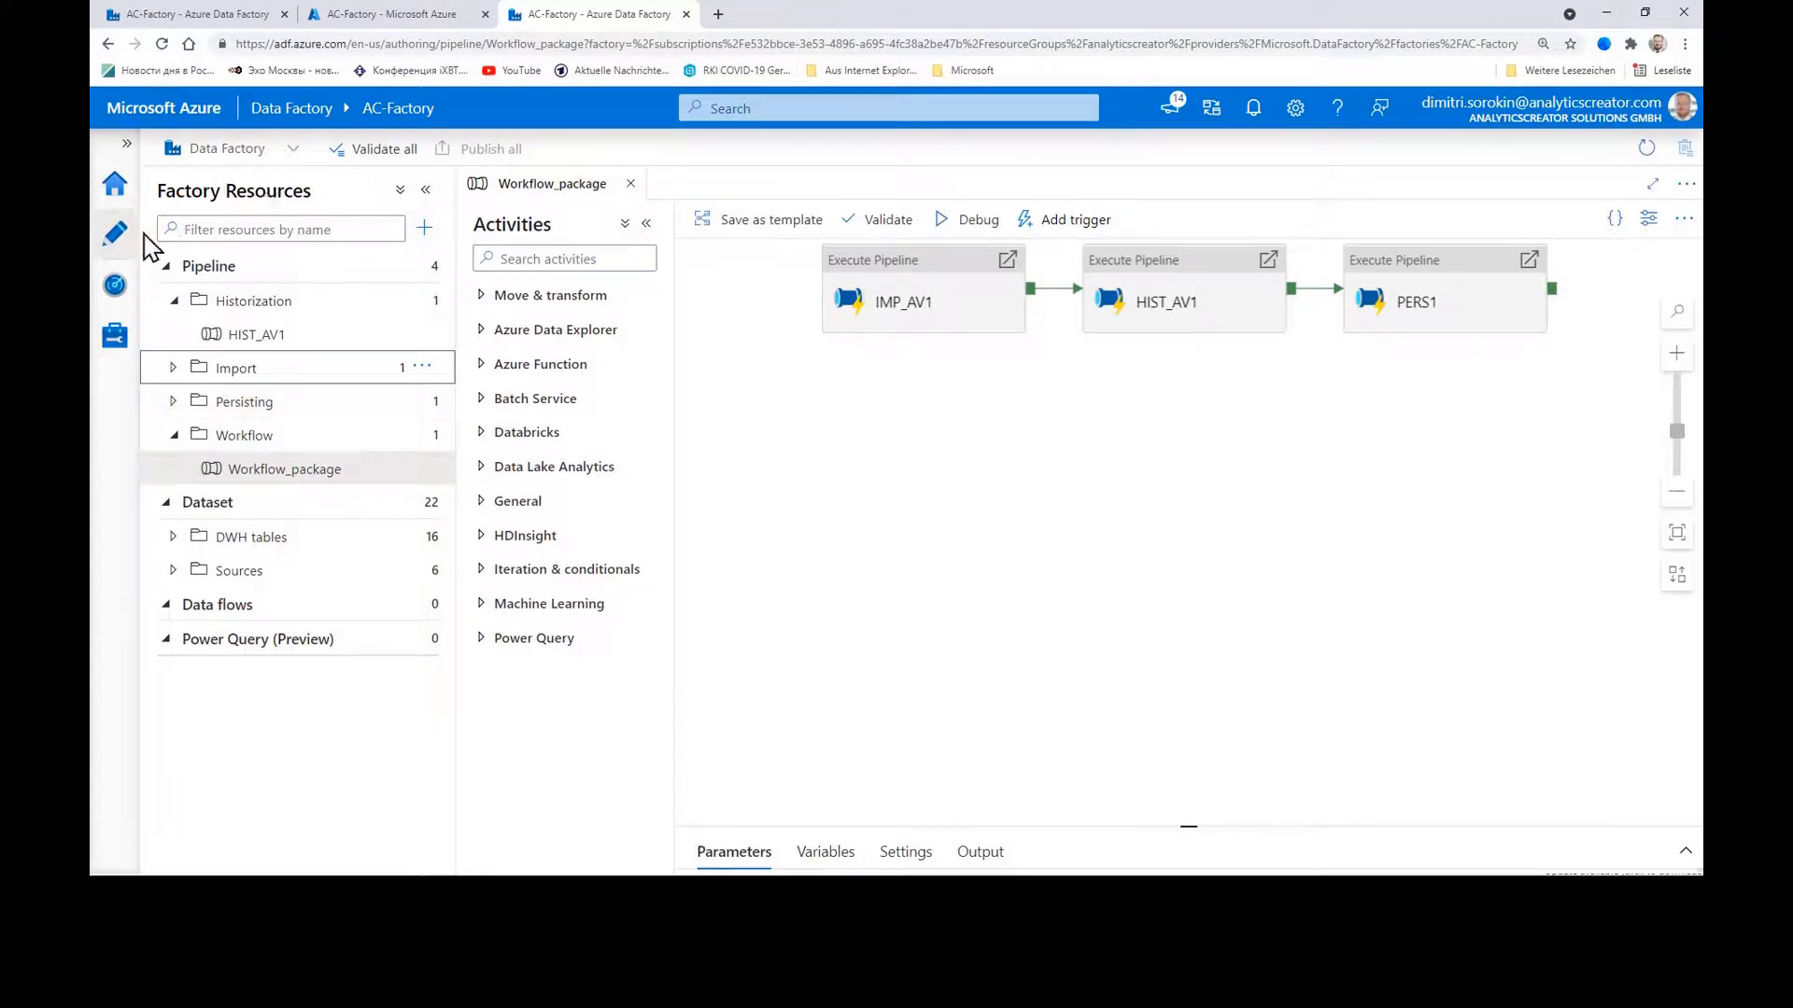
click(119, 342)
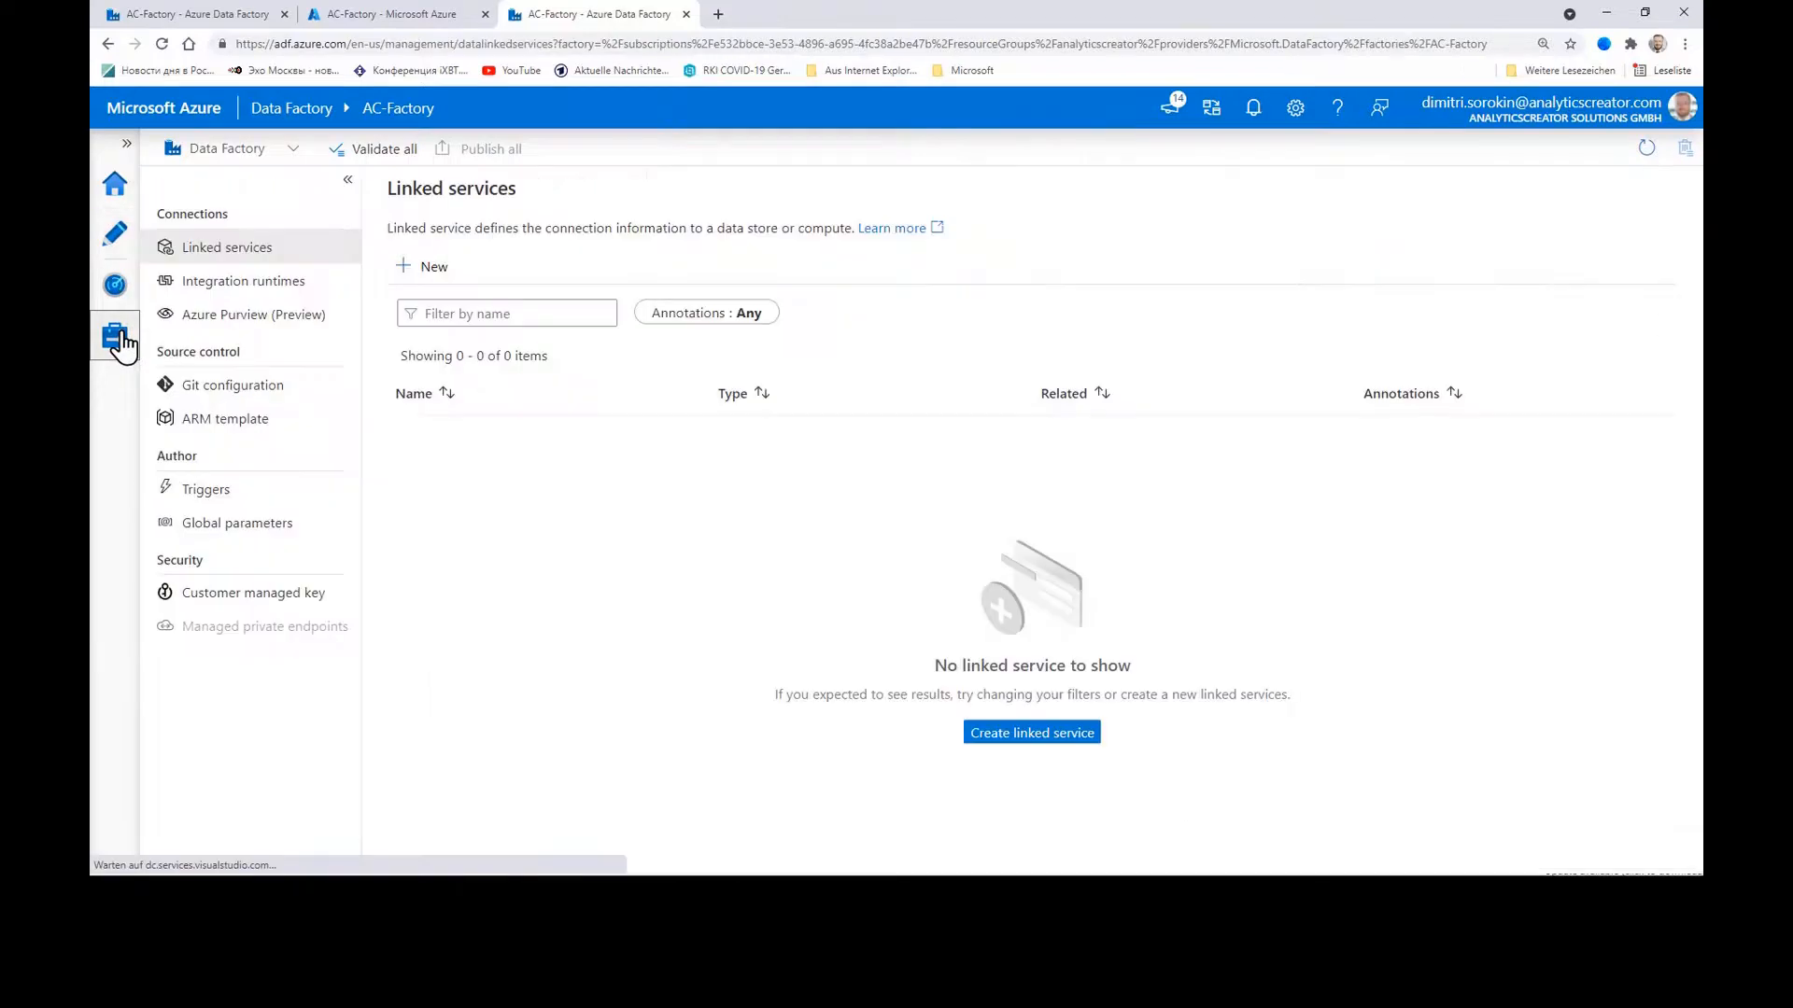
Step: Glance at Monitor, reopen Workflow_package in Author, then return to Power BI Desktop
click(116, 285)
click(117, 236)
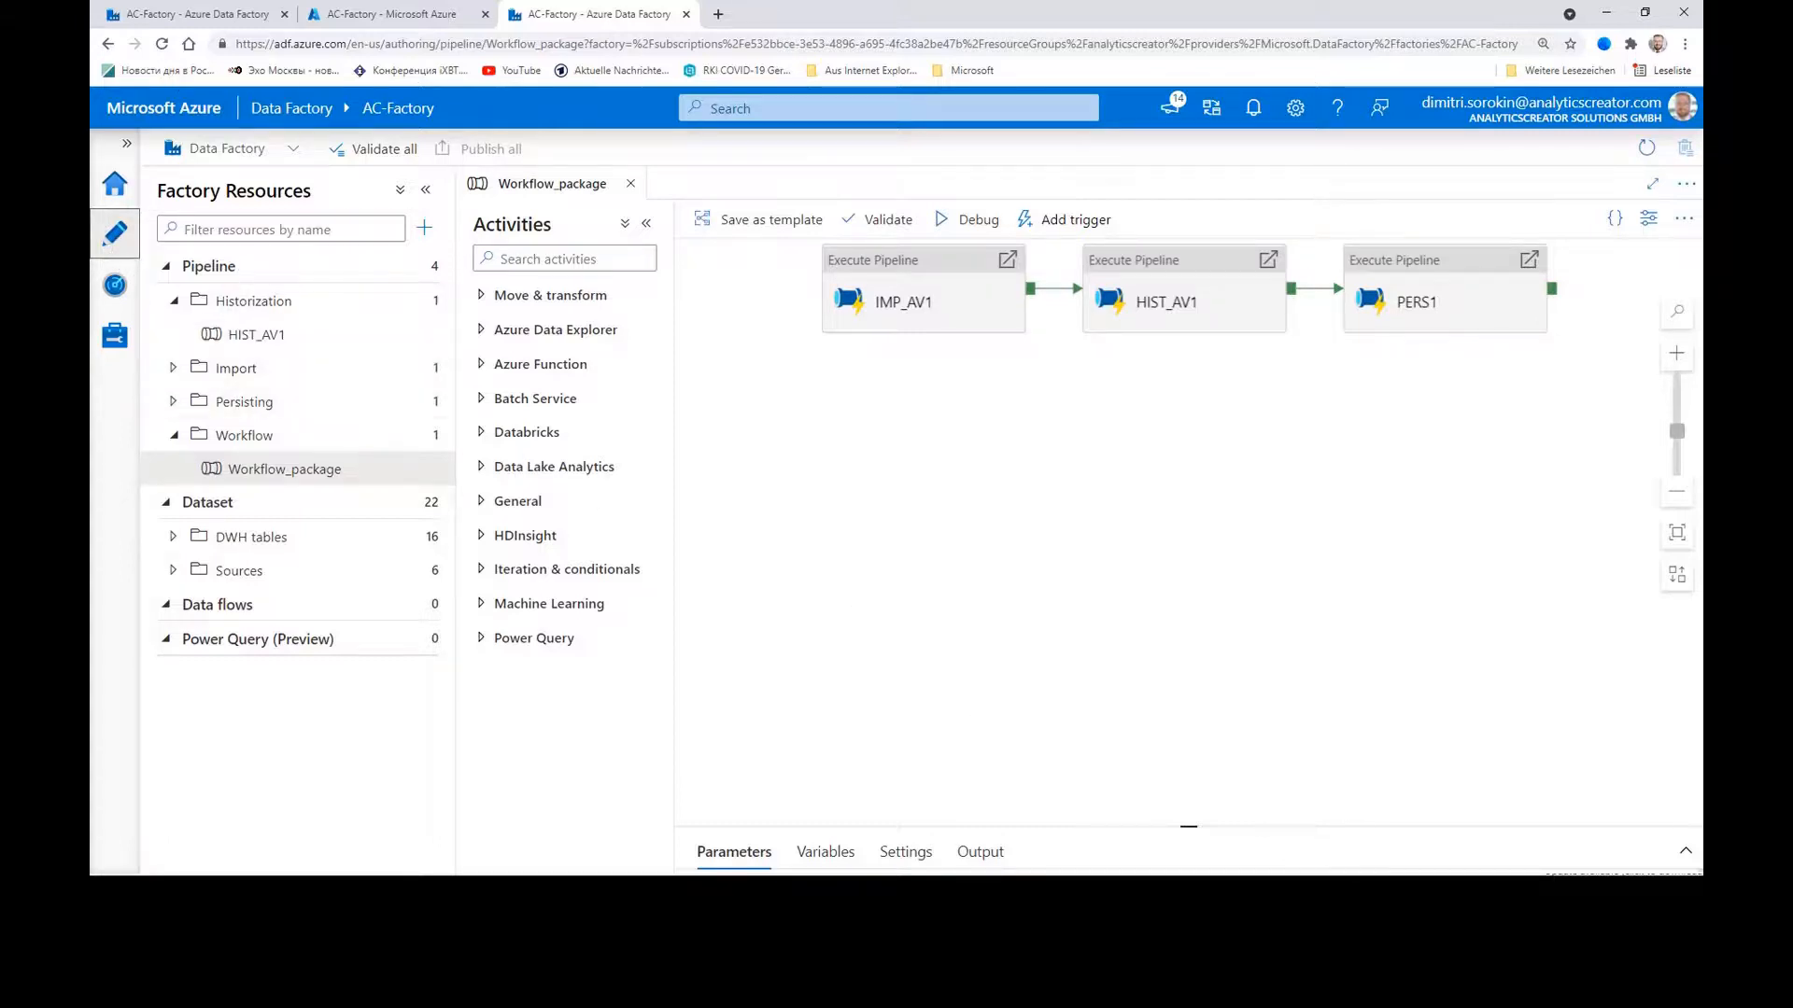
click(1337, 873)
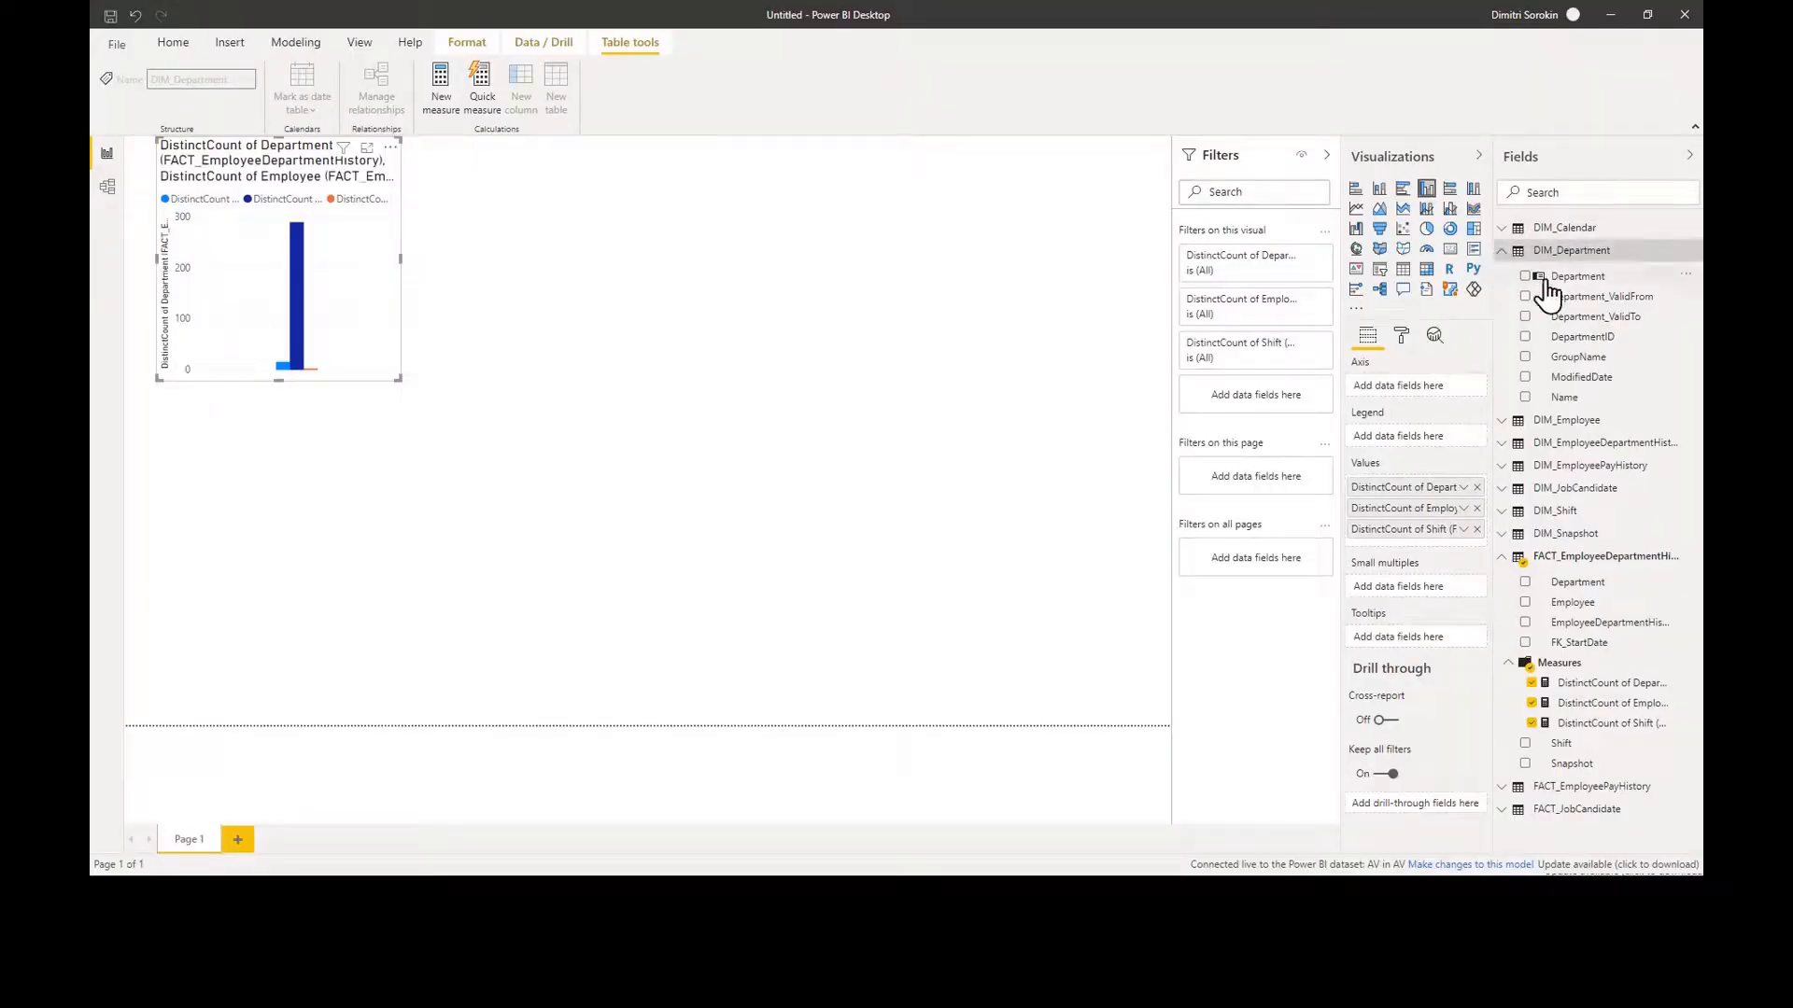
Step: Add DIM_Department Name to the visual's axis and convert the chart into a table
drag(1600, 362, 472, 259)
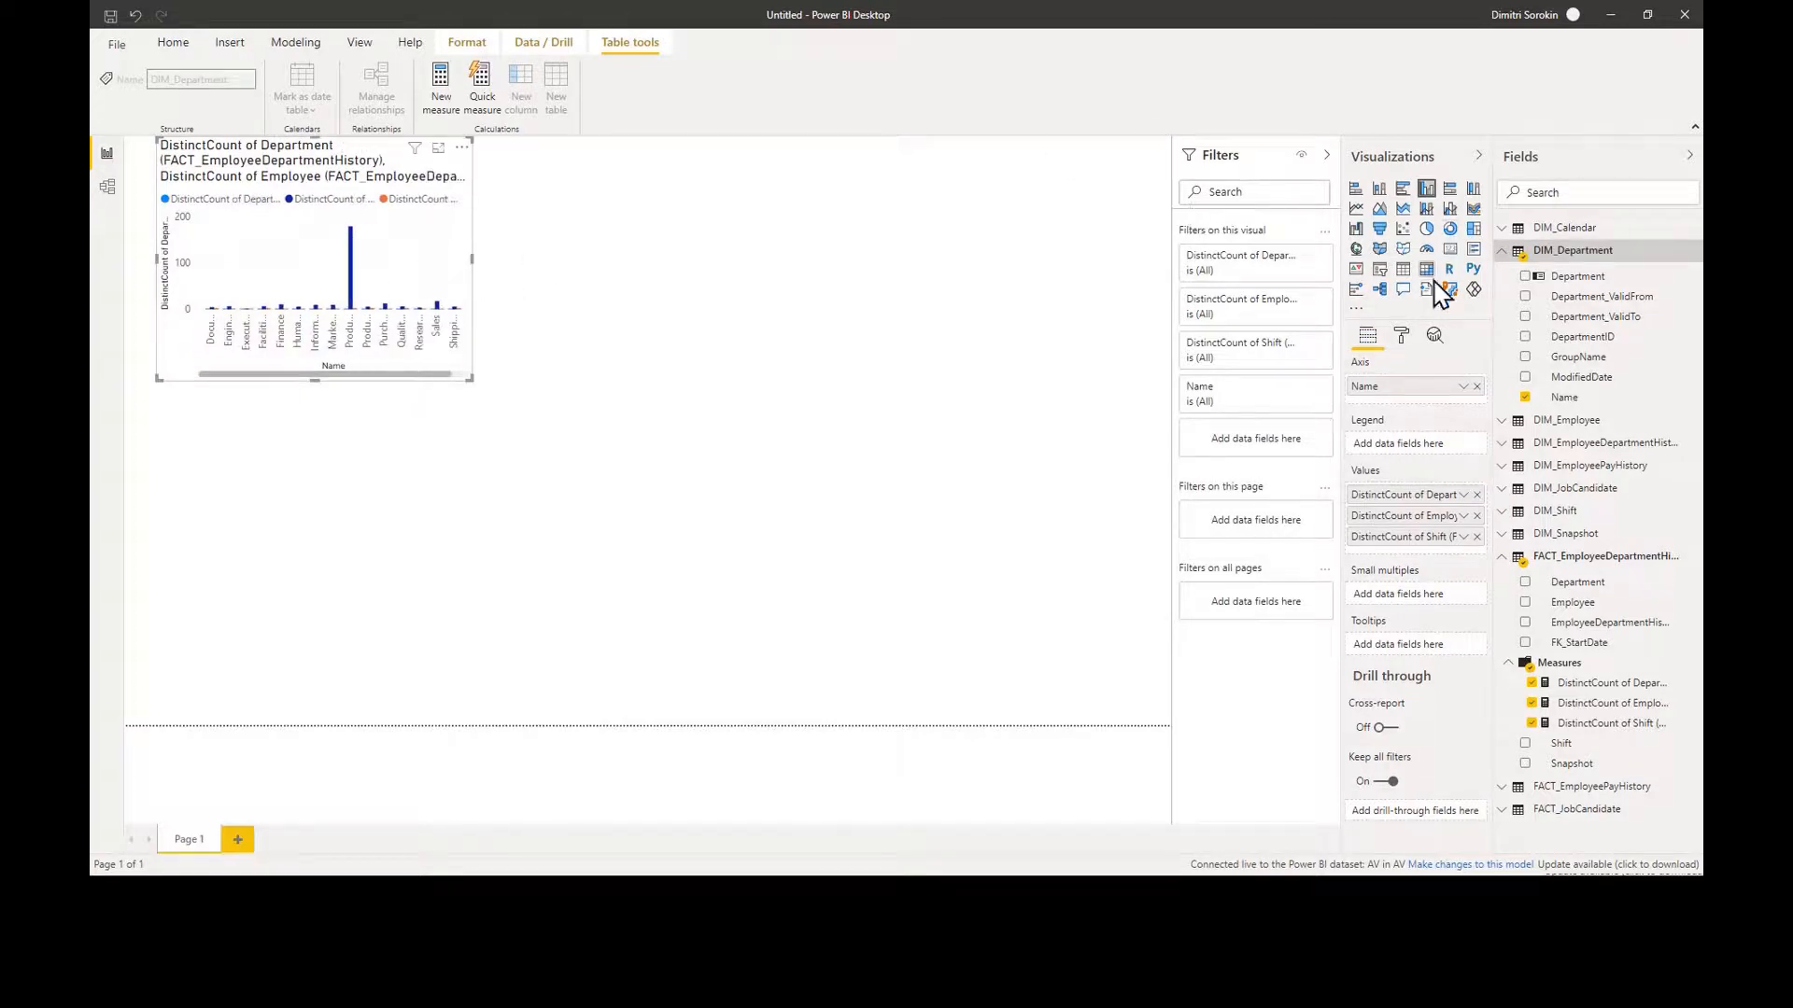
click(1403, 271)
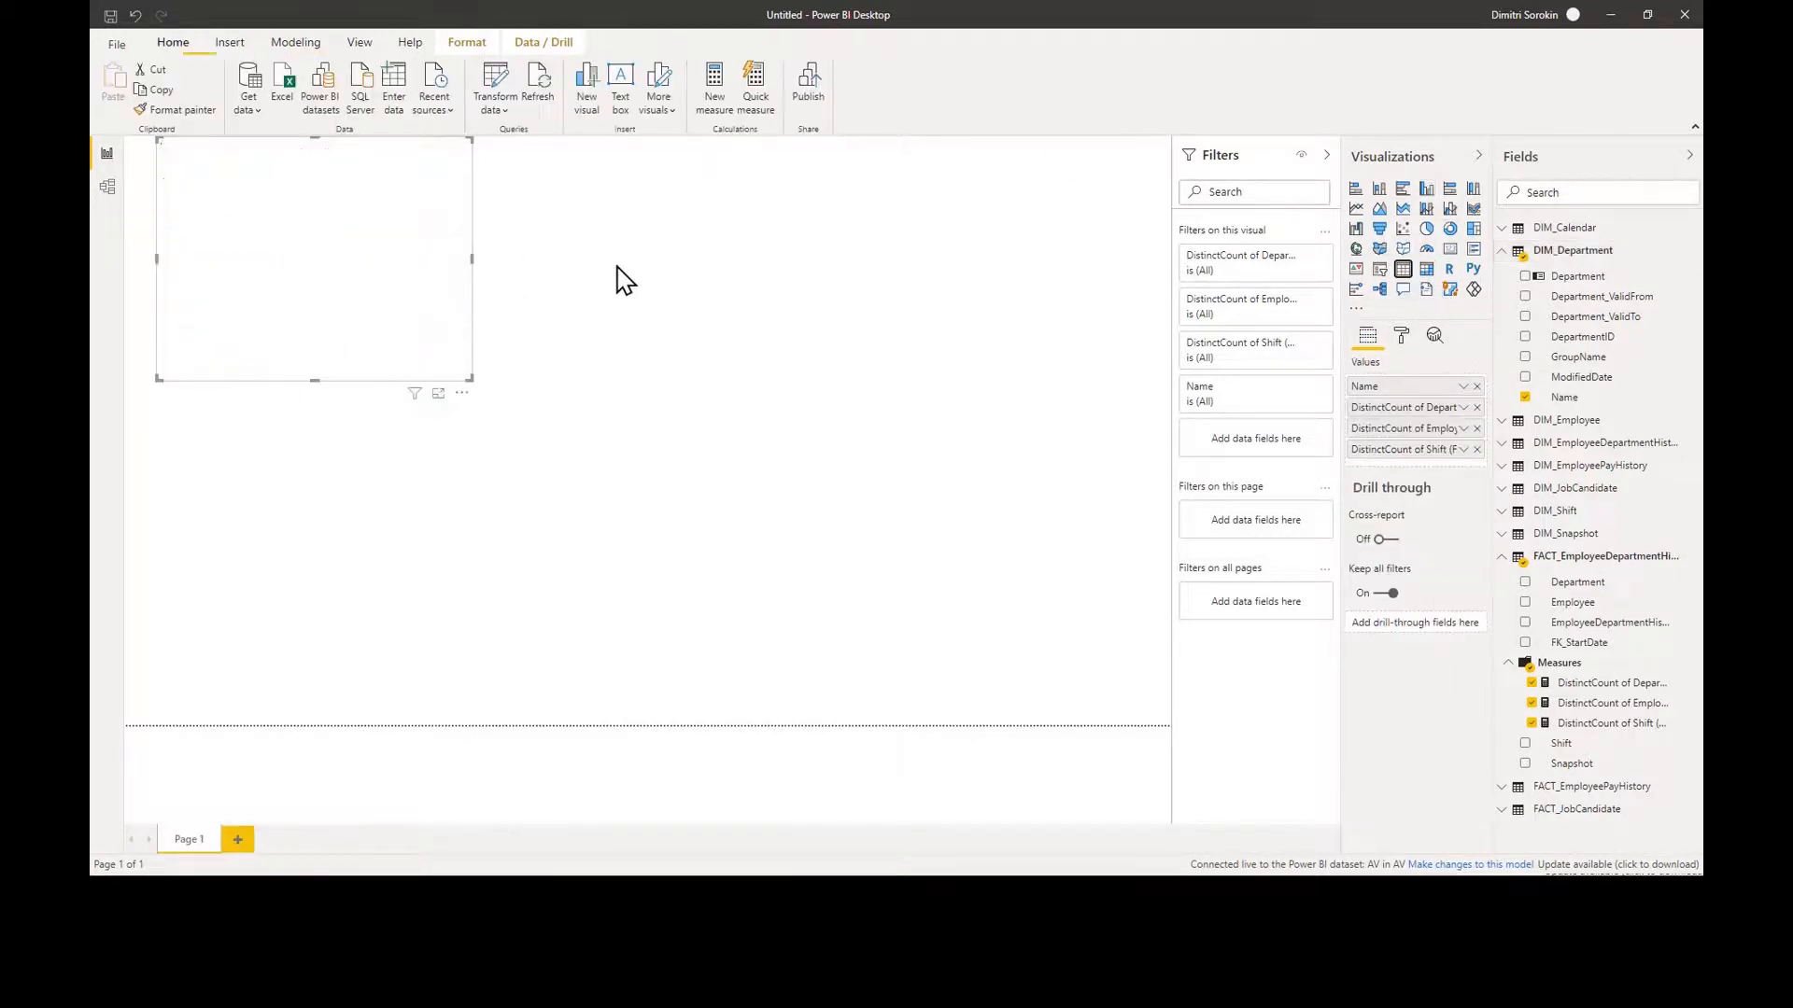
Step: Enlarge the table so every department and all three count columns show, then return to Data Factory
drag(473, 260, 999, 374)
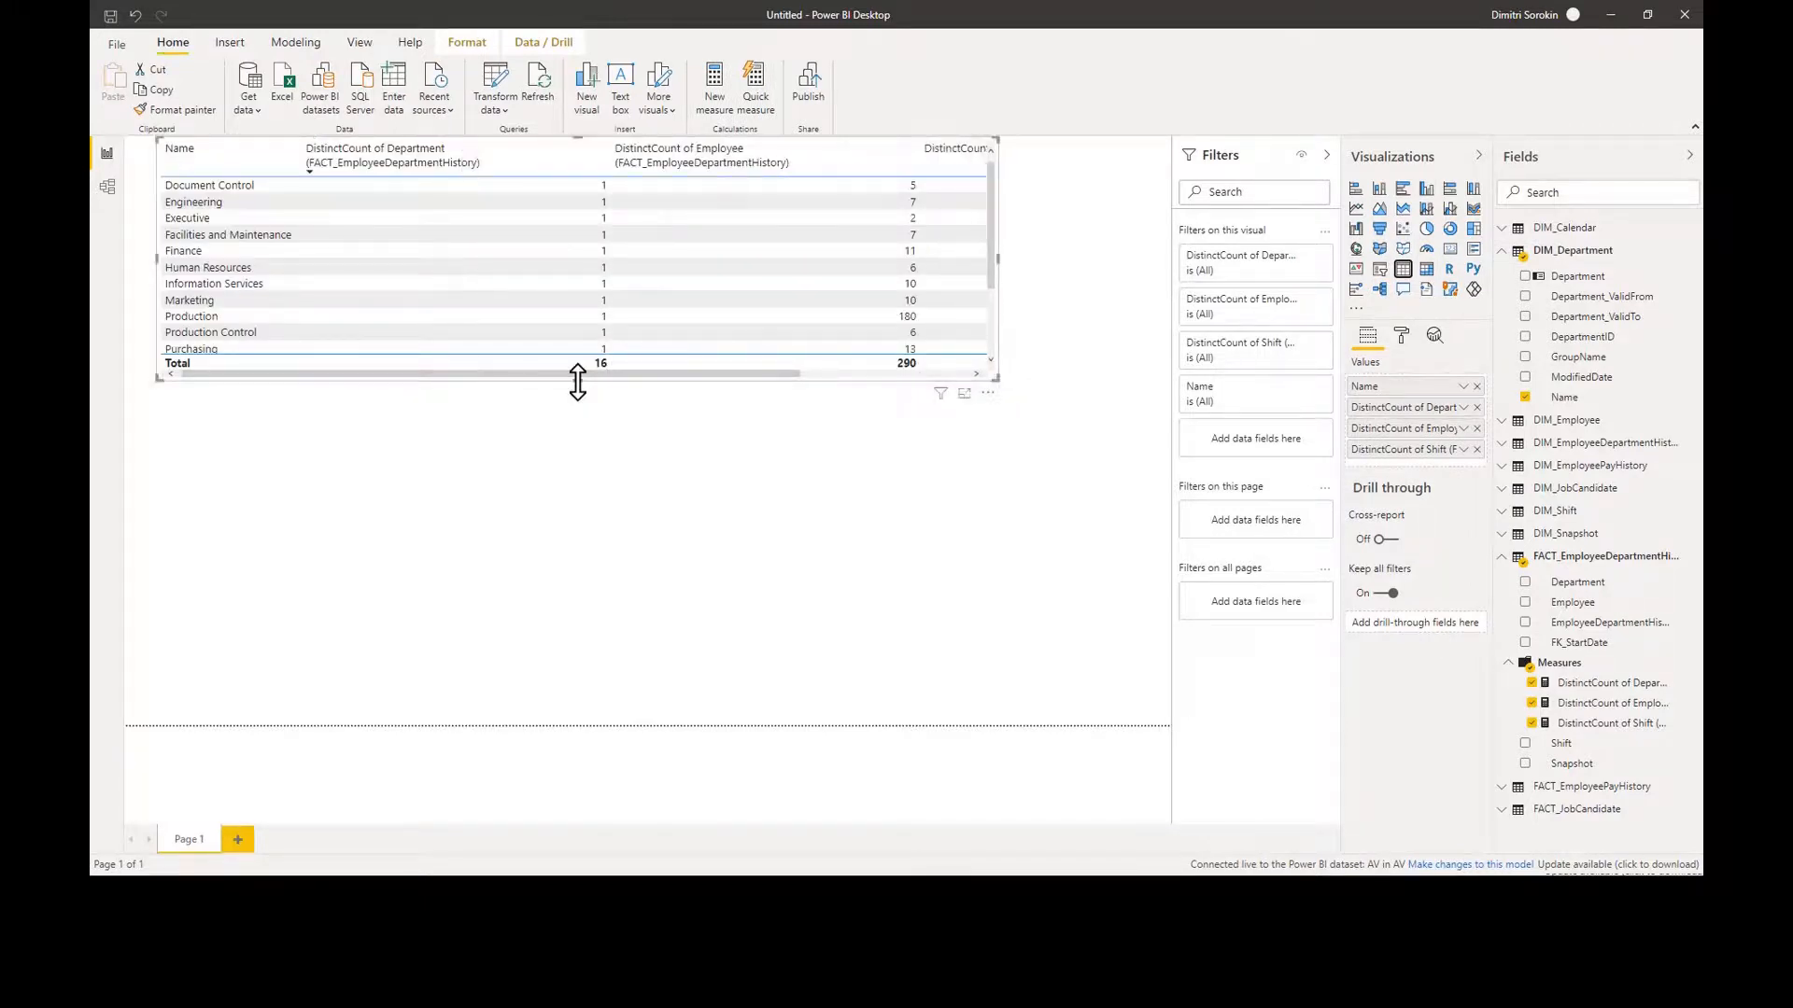
drag(577, 381, 578, 527)
drag(998, 339, 1127, 366)
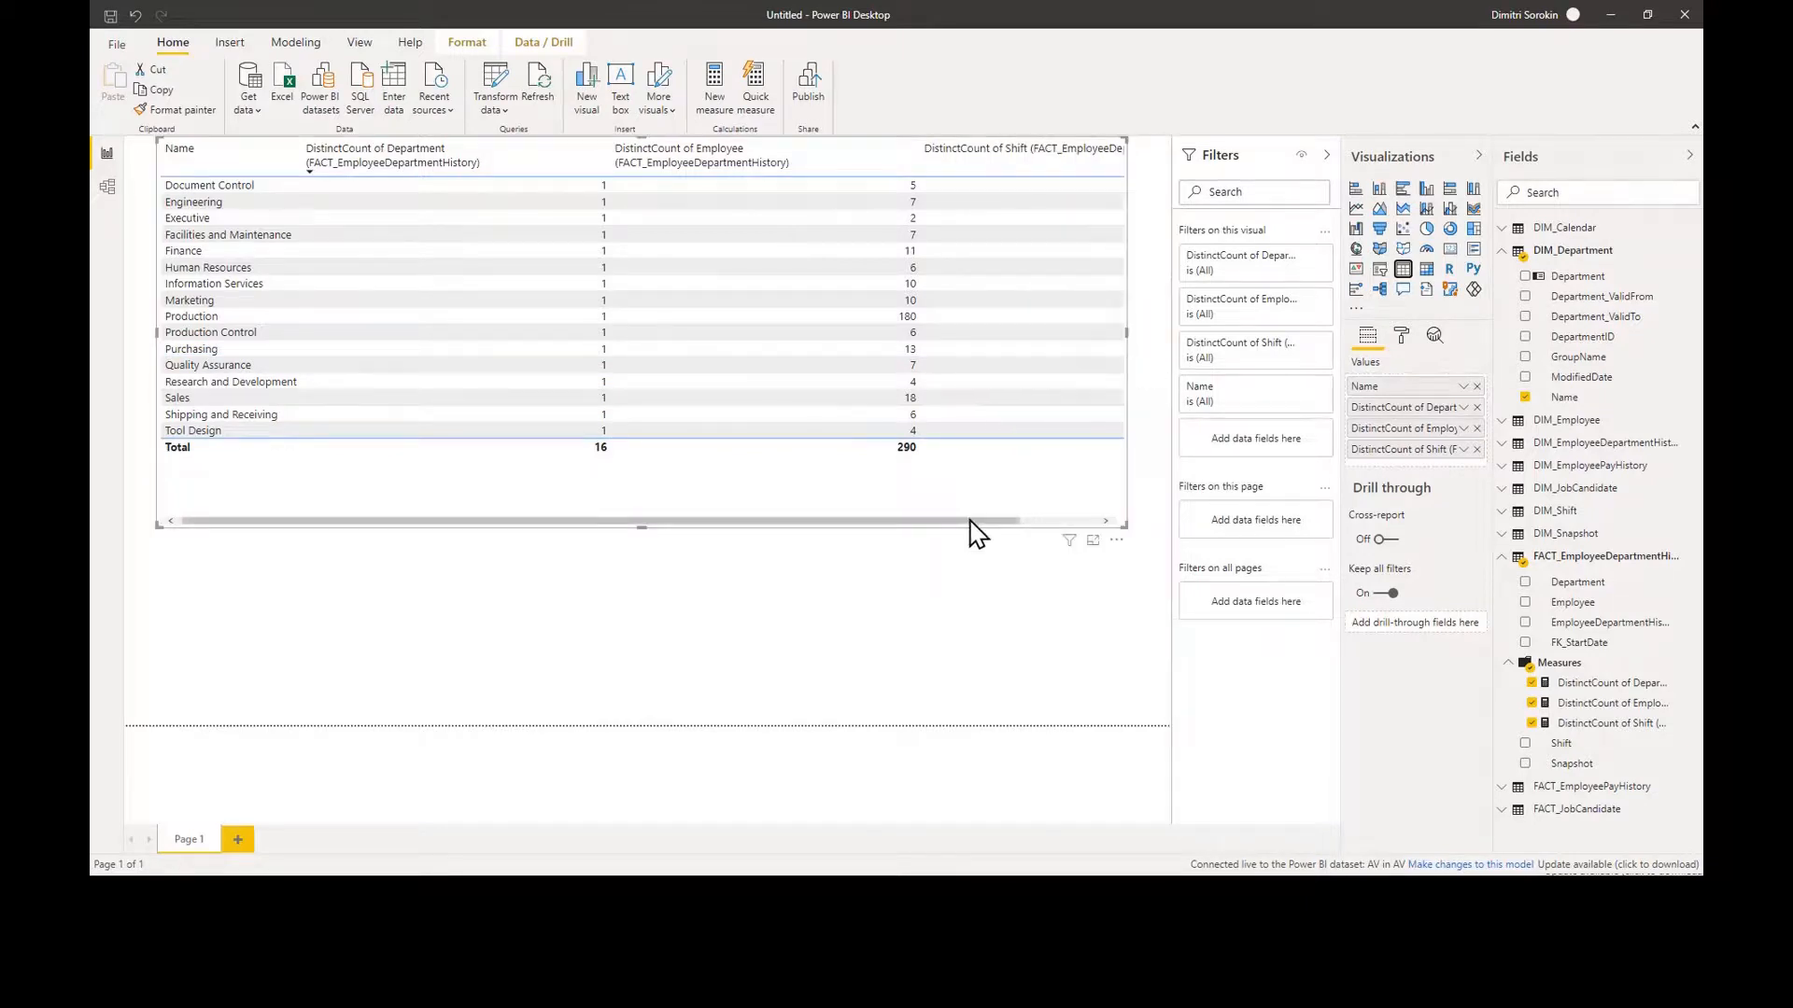
mouse_move(972, 521)
mouse_down()
mouse_move(1061, 551)
mouse_move(967, 519)
mouse_up()
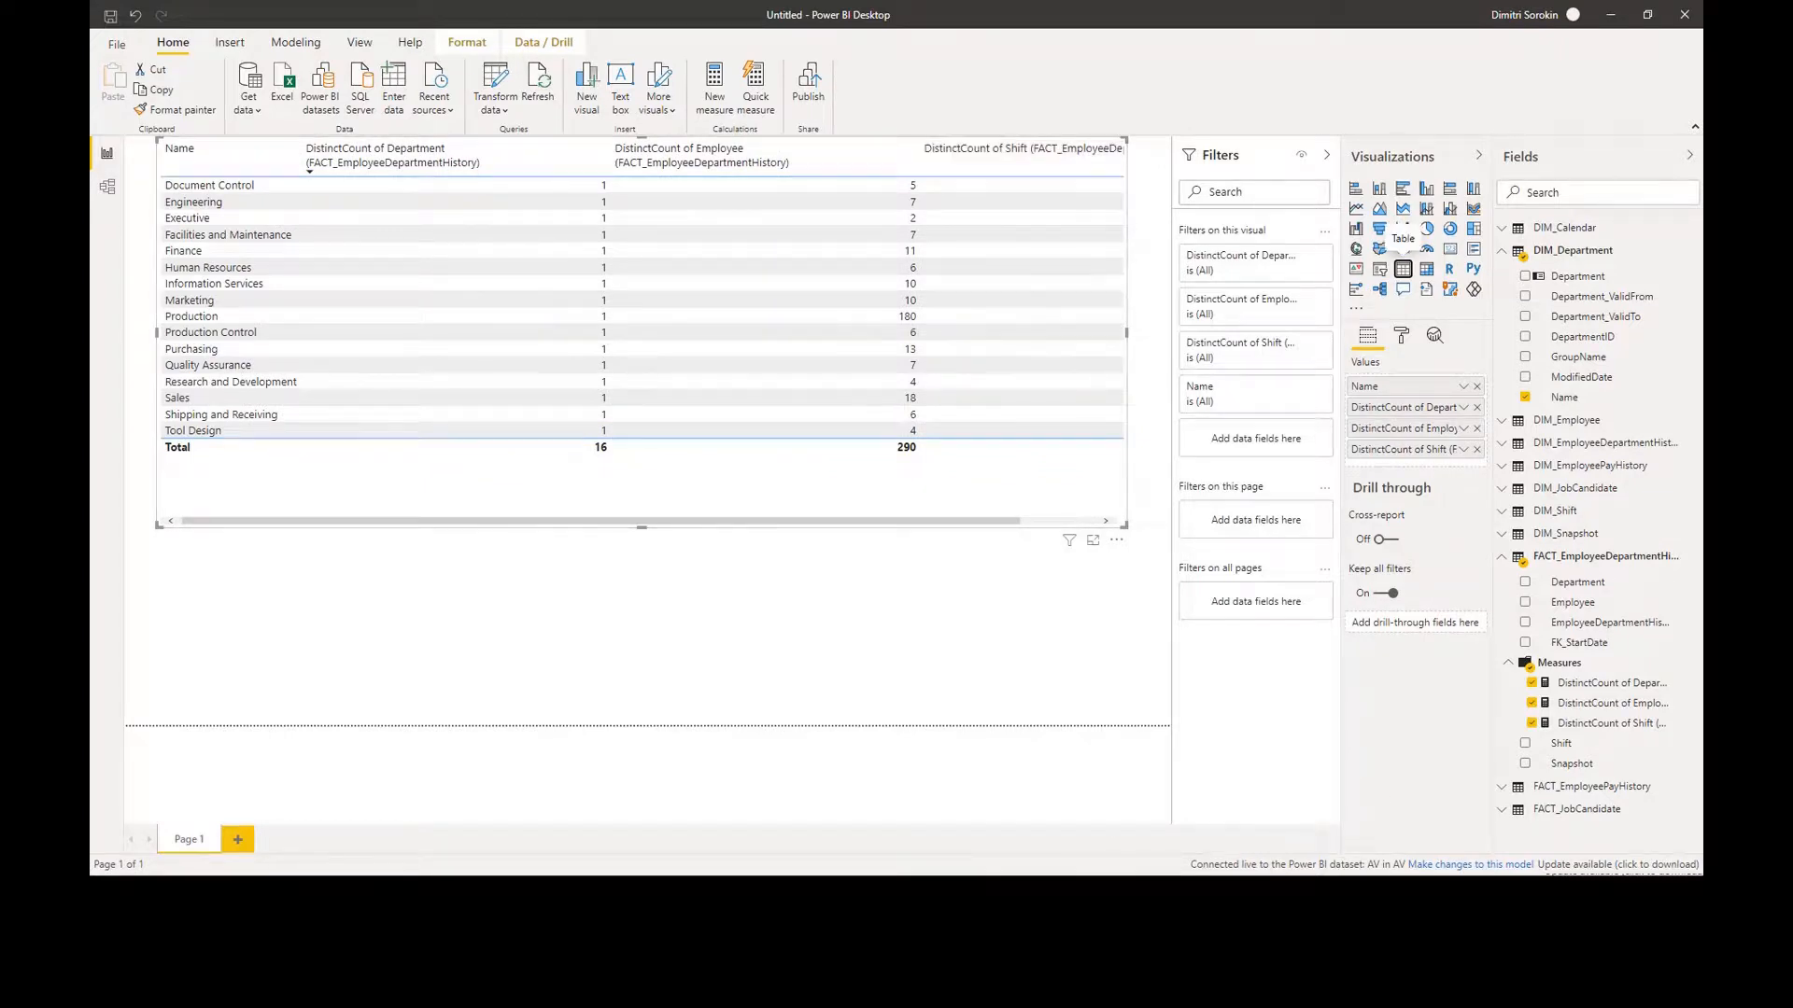
mouse_move(1121, 989)
click(780, 580)
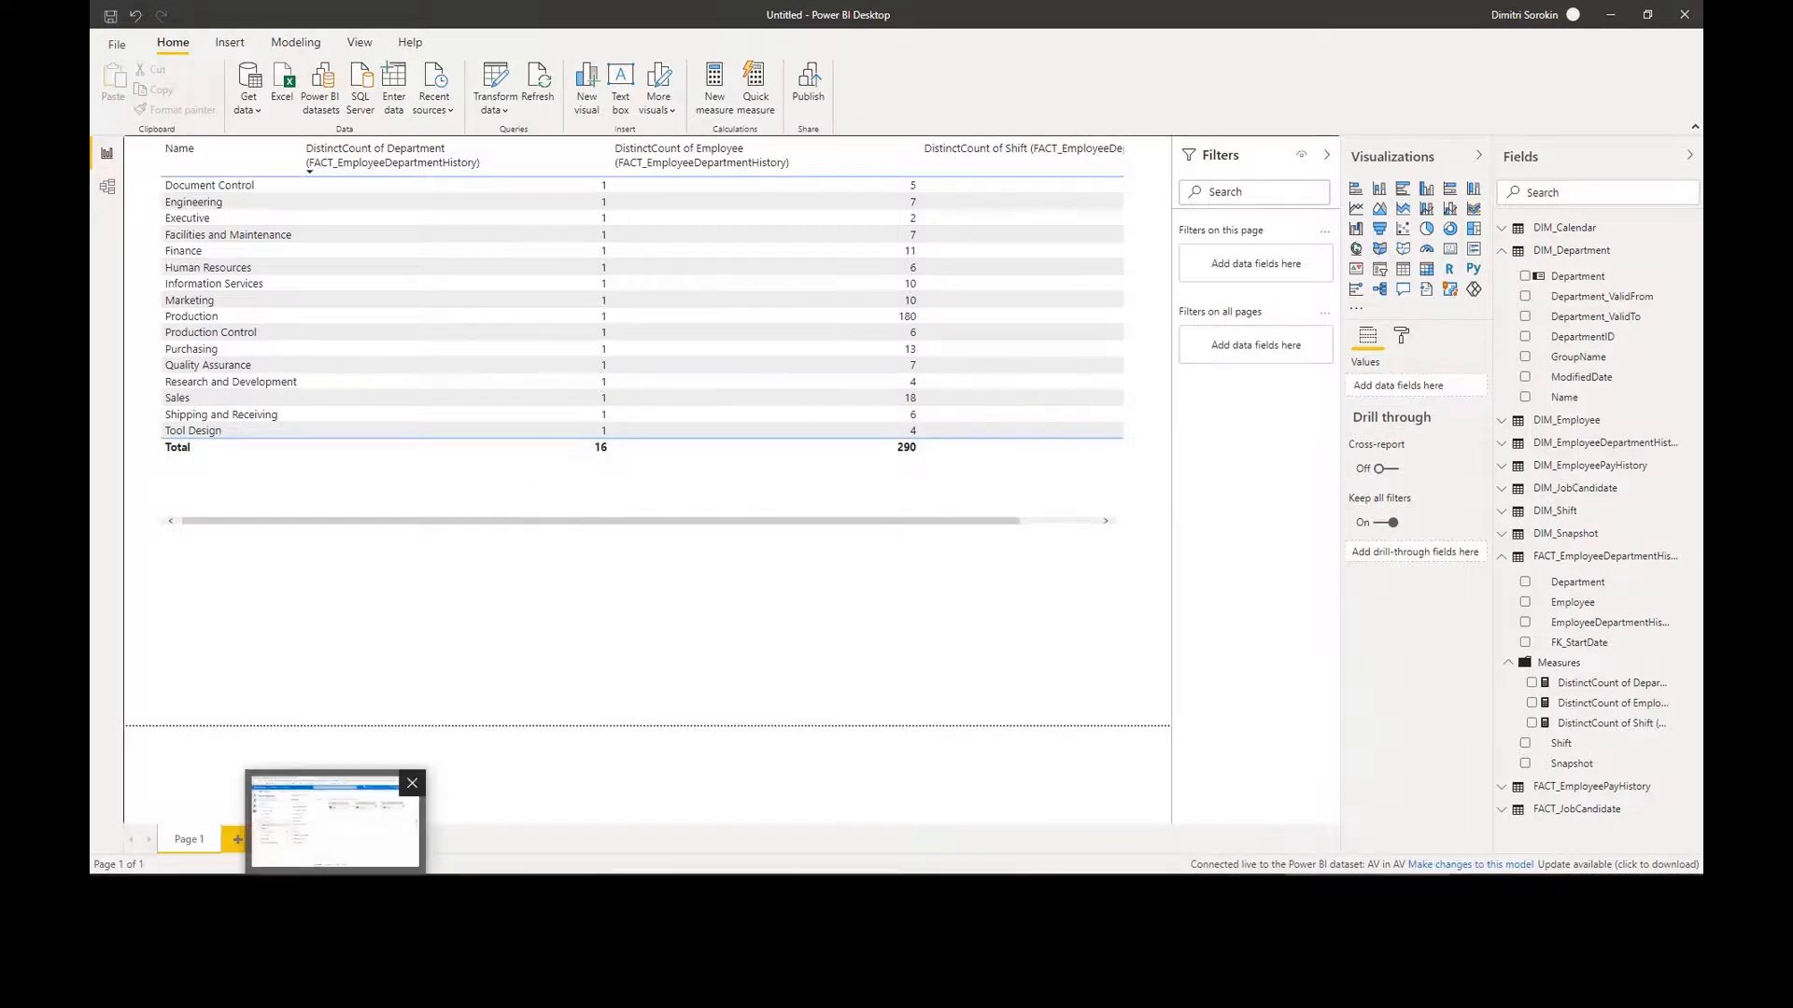
click(332, 817)
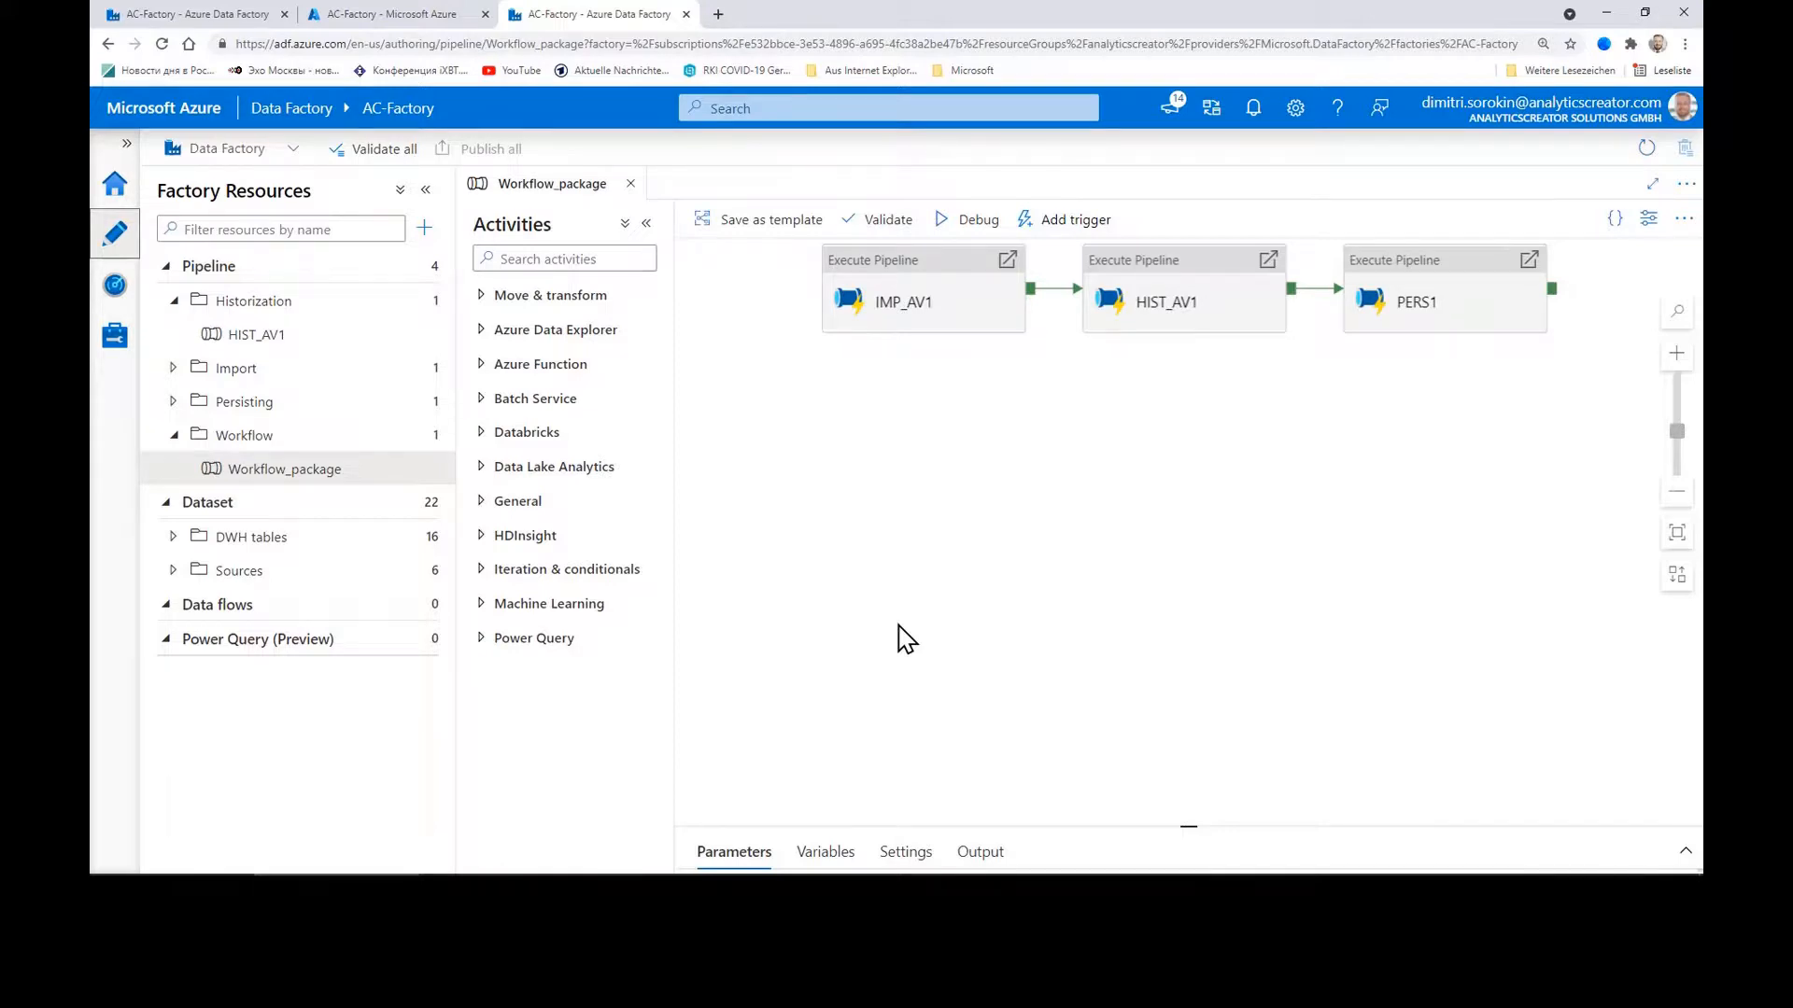
Step: List the AV database's tables in SQL Server Management Studio's Object Explorer, widening the panel
click(583, 877)
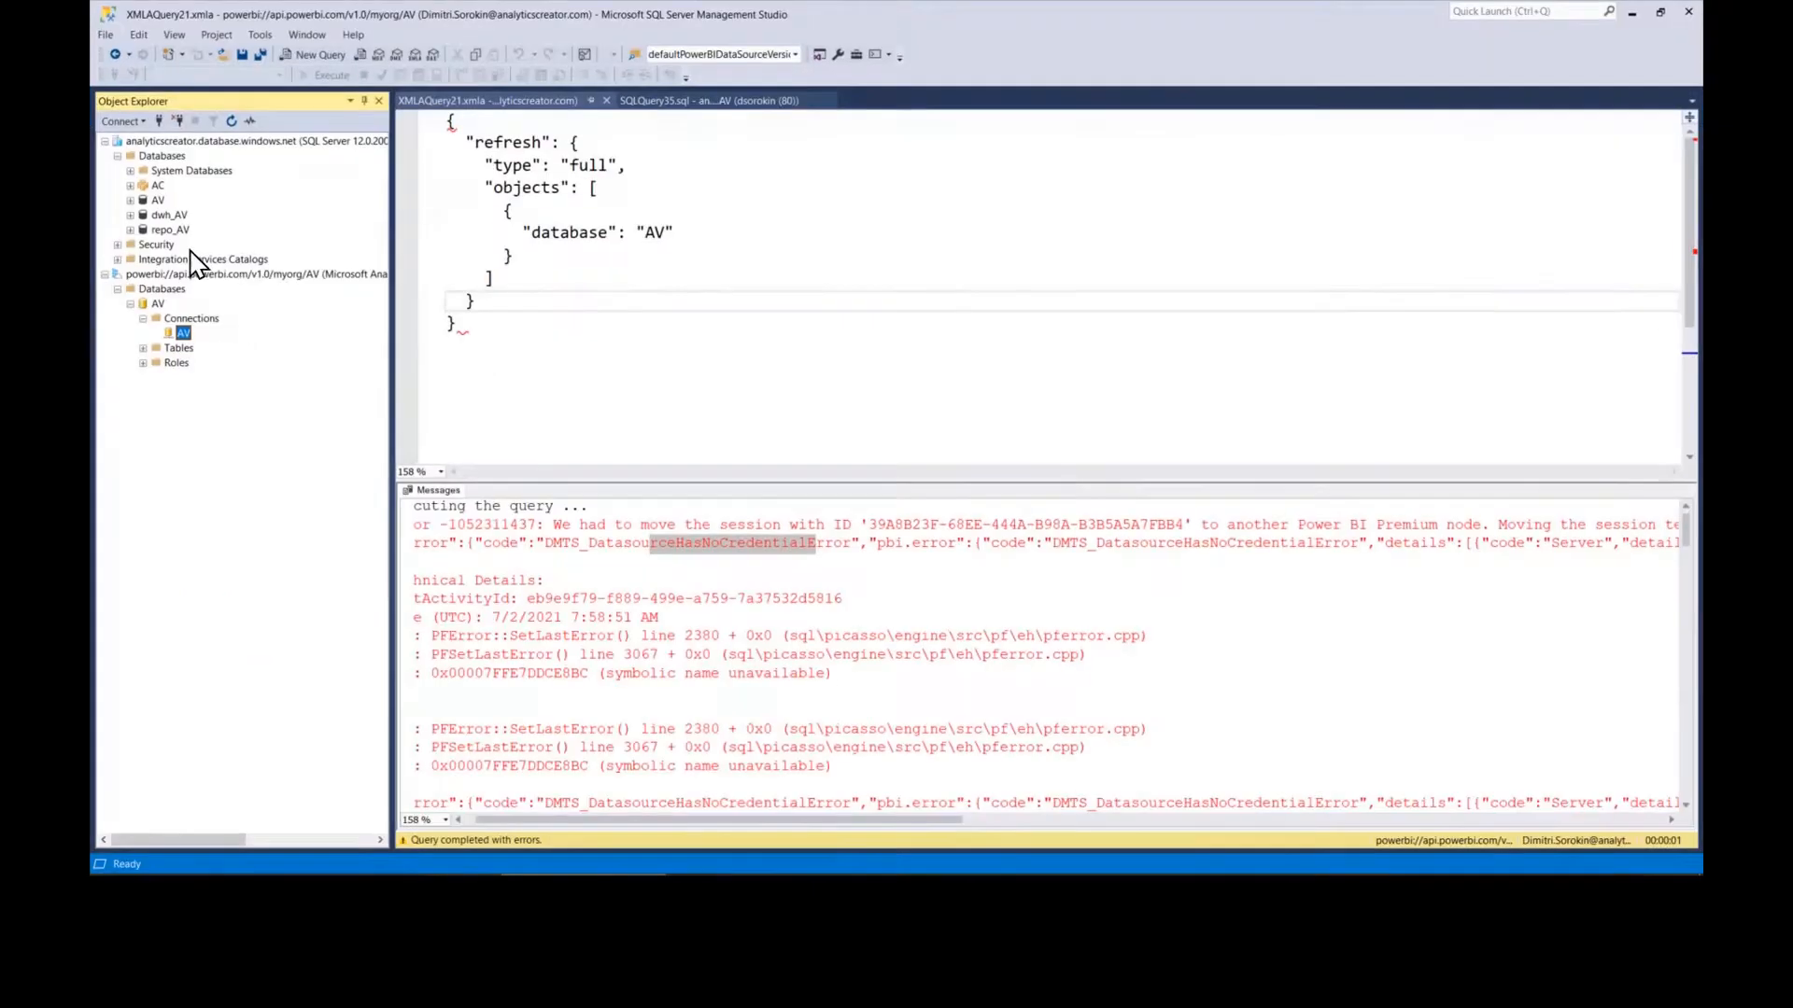
click(130, 199)
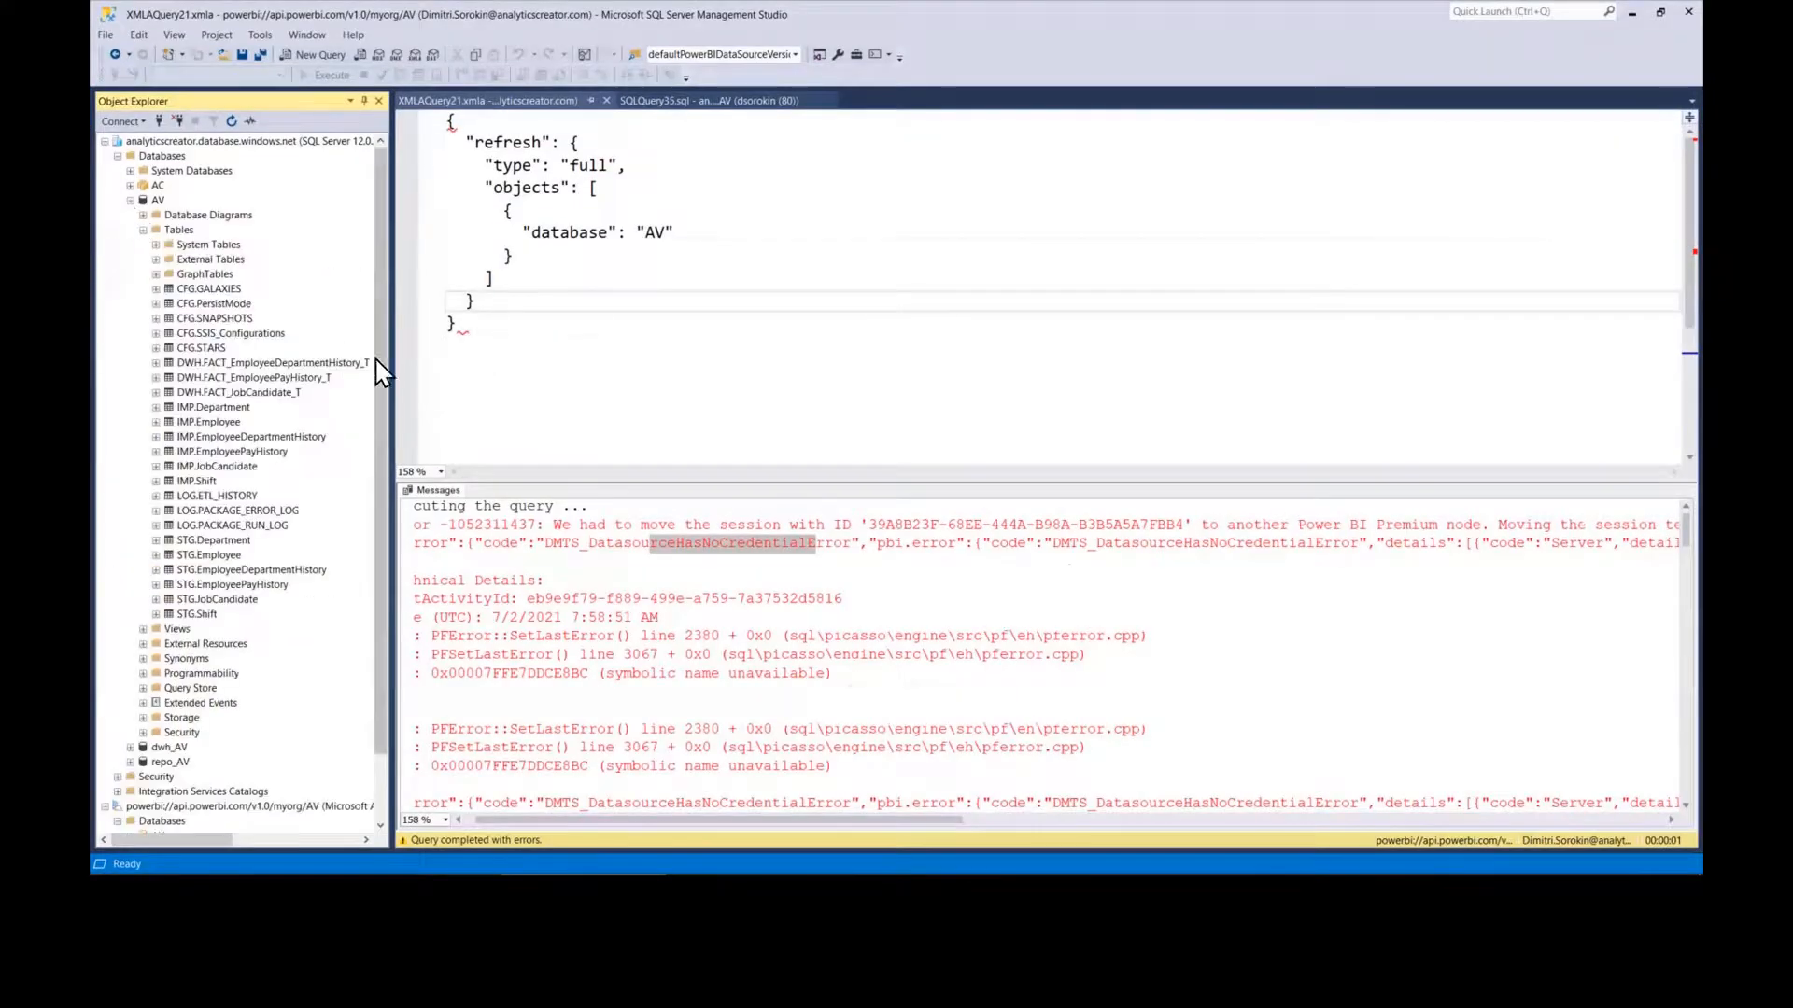
drag(380, 372, 412, 363)
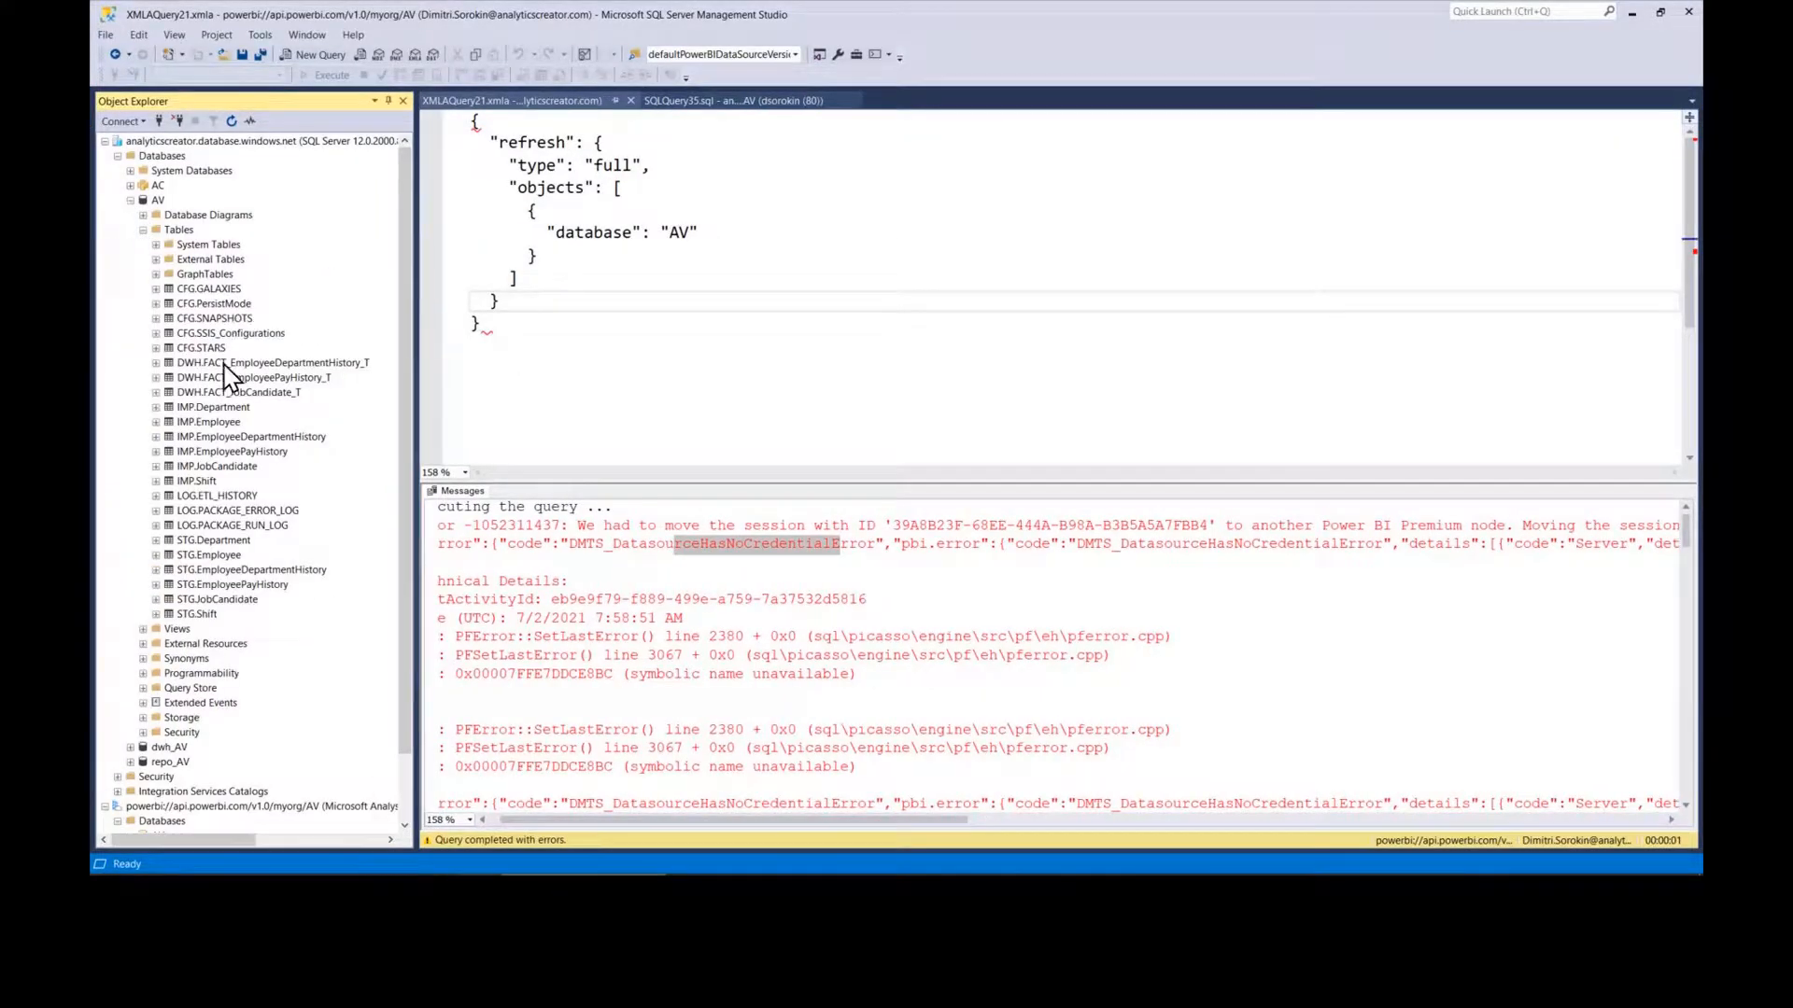
click(143, 231)
click(143, 231)
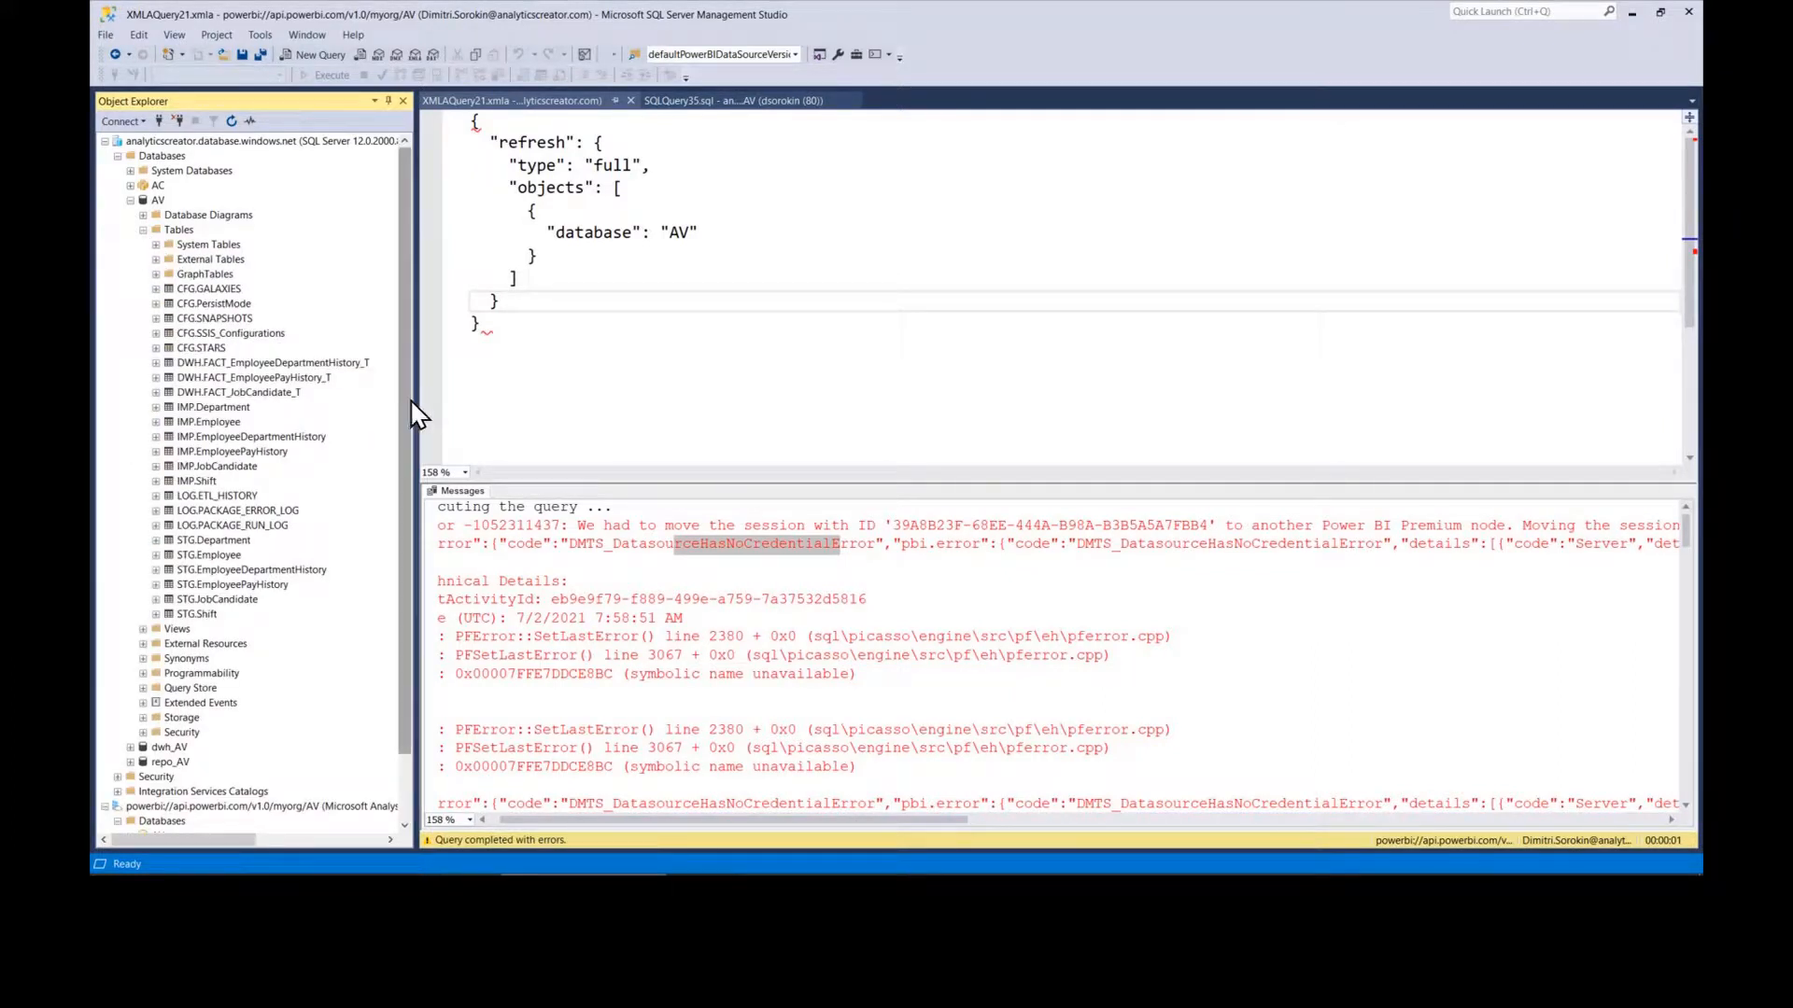
drag(415, 401, 443, 407)
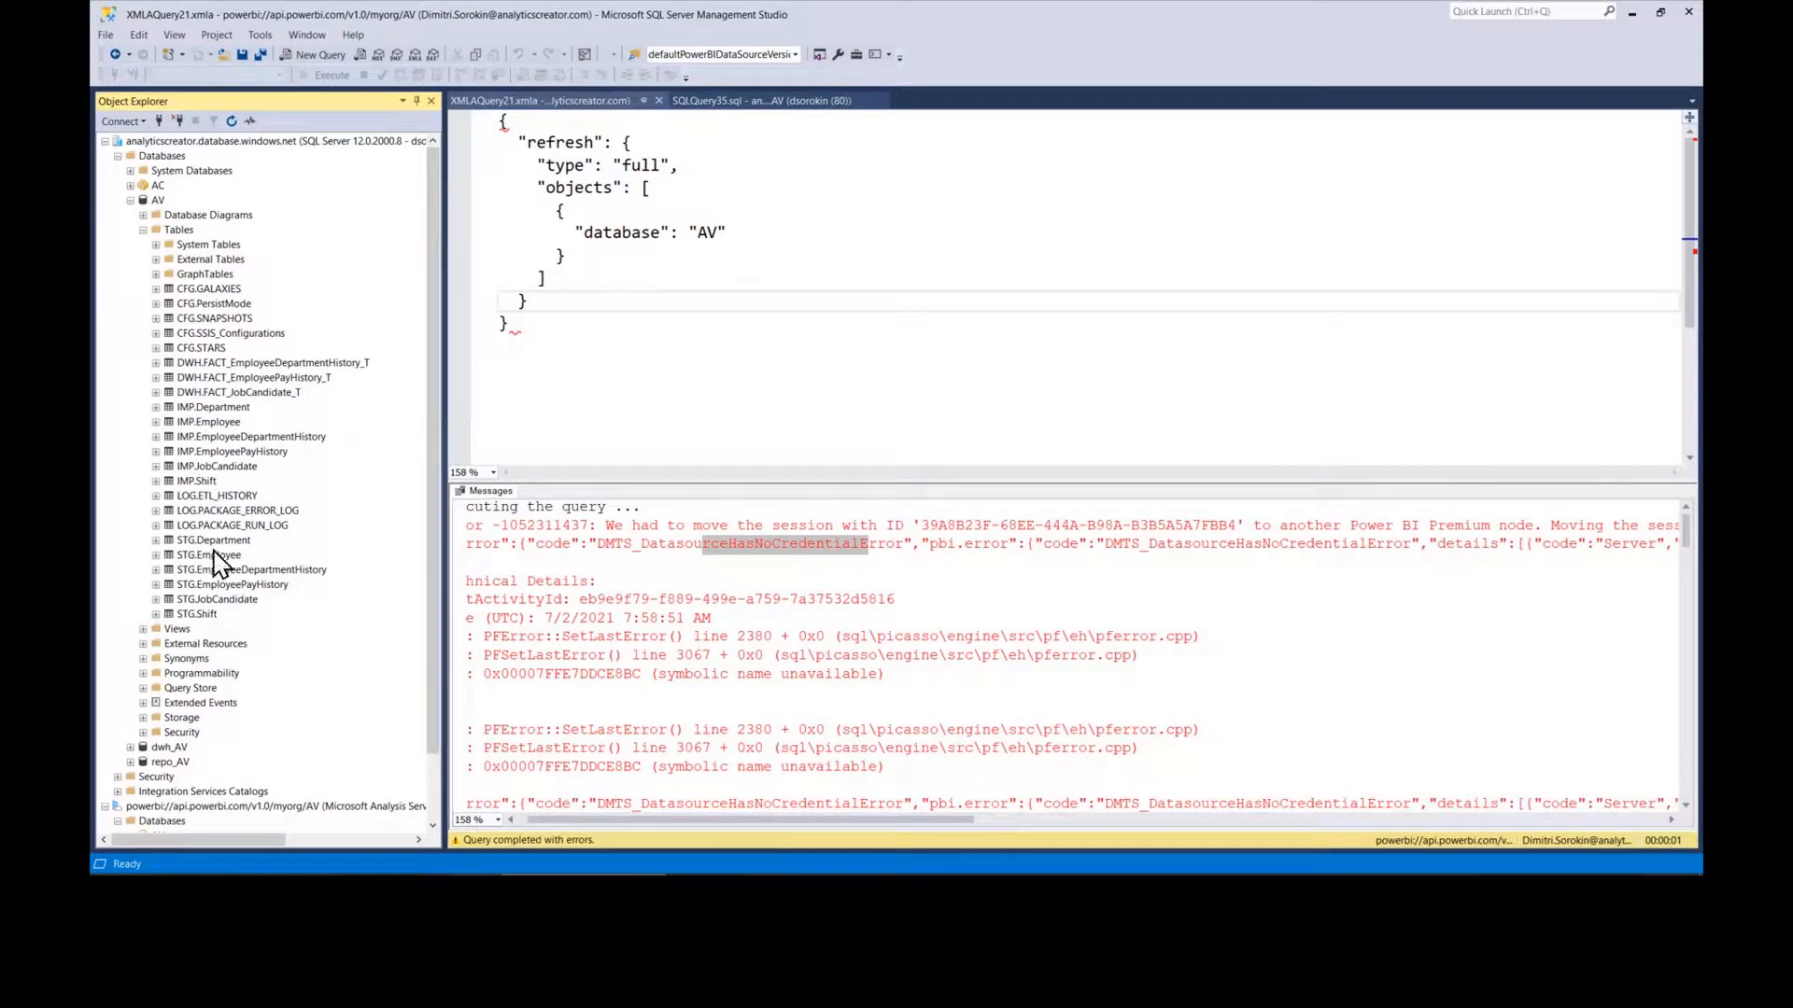
Step: Expand the IMP.Shift and IMP.Employee tables, then collapse the AV database tree
click(156, 481)
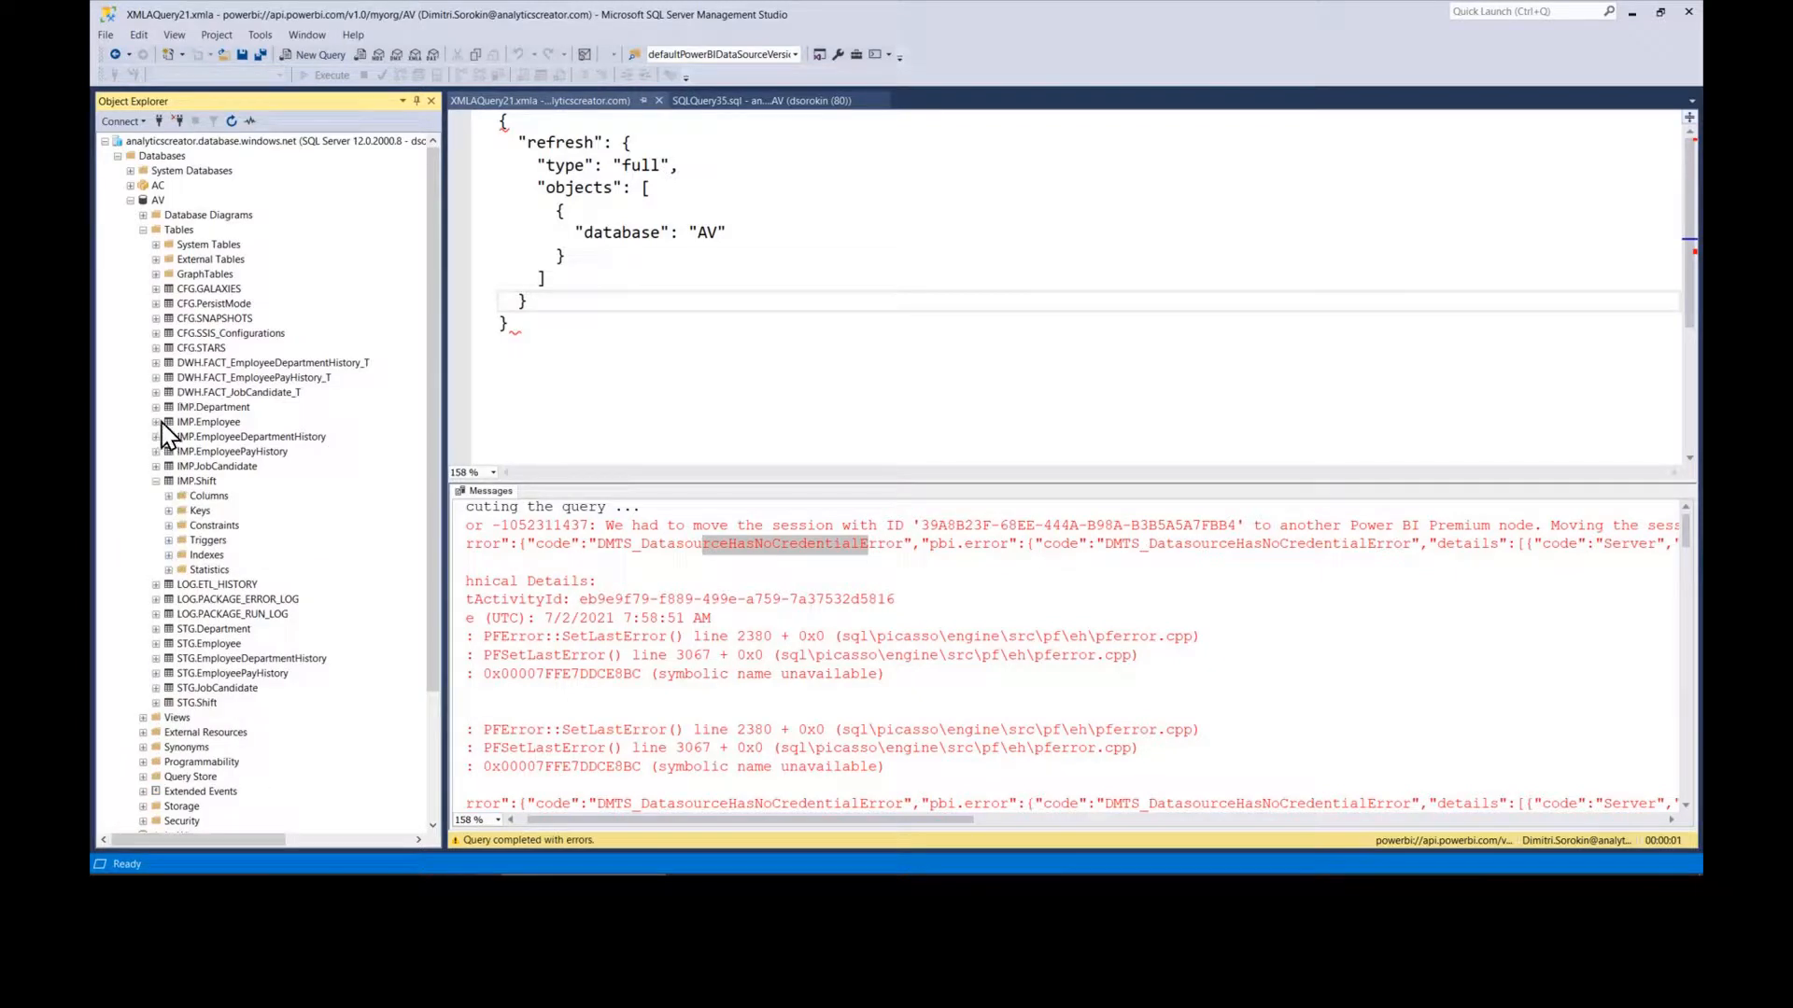
click(156, 422)
click(131, 200)
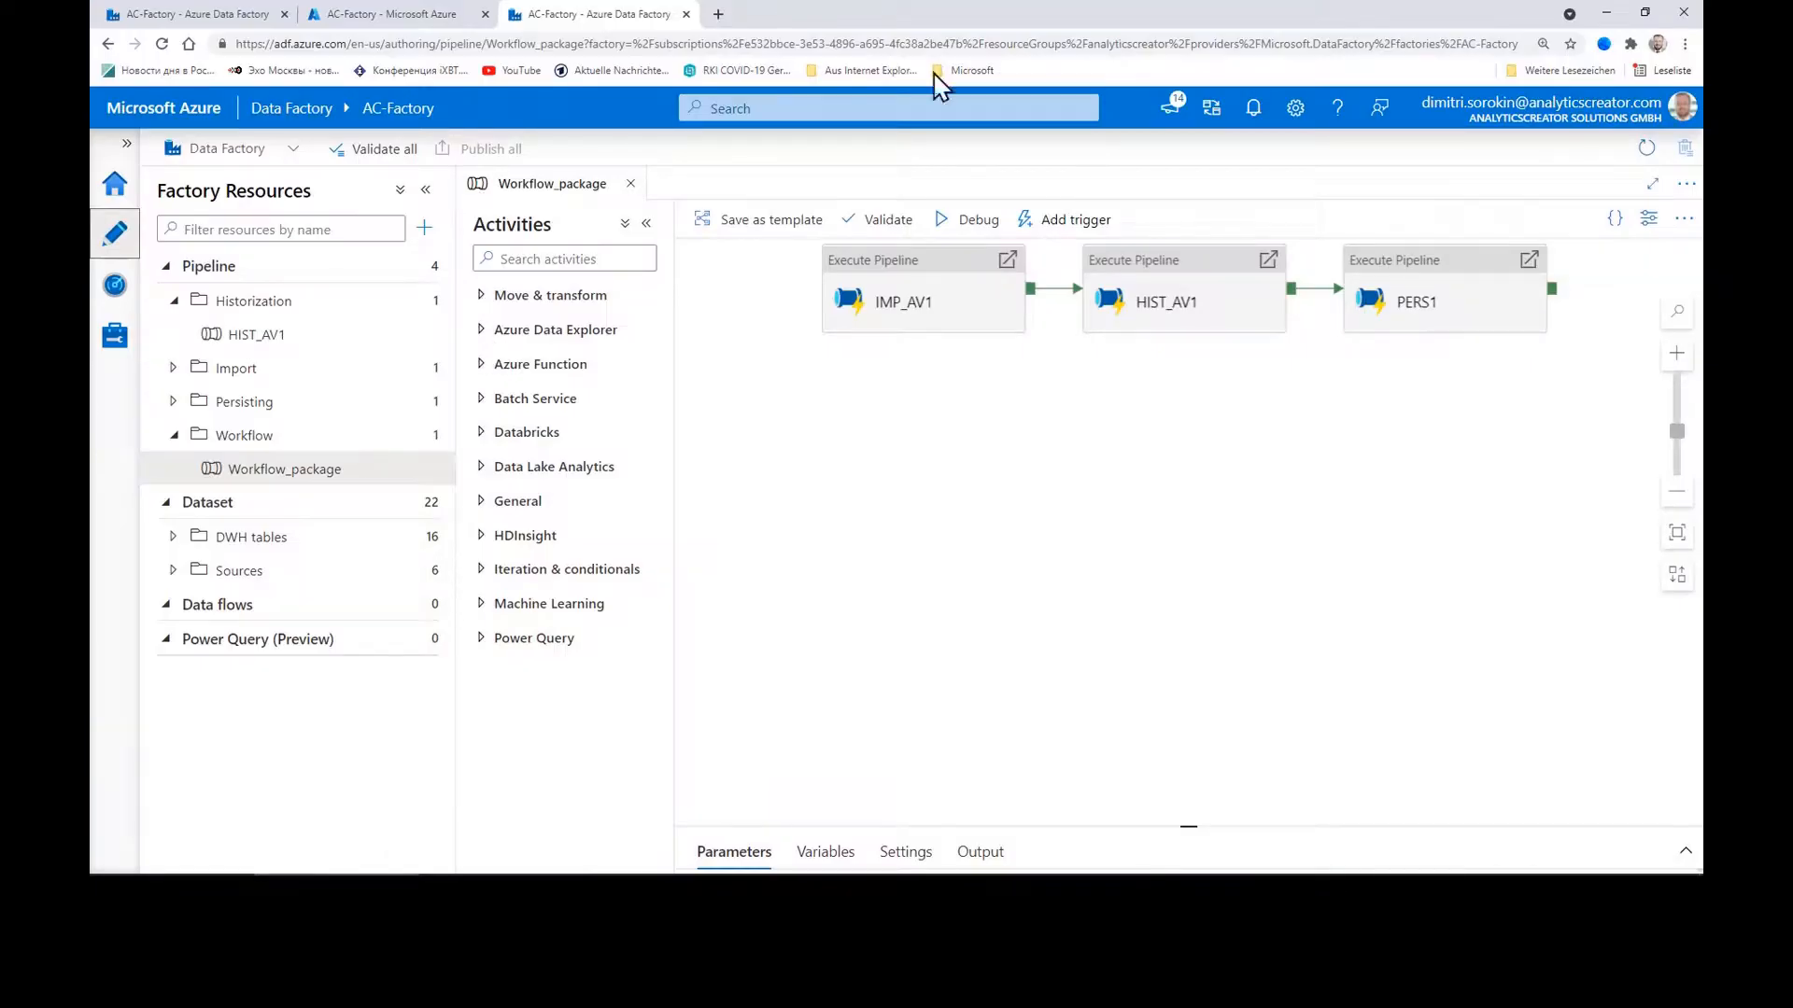
Step: Check the Azure portal and Data Factory tabs, then load Power BI from the Microsoft bookmarks
click(420, 17)
click(259, 16)
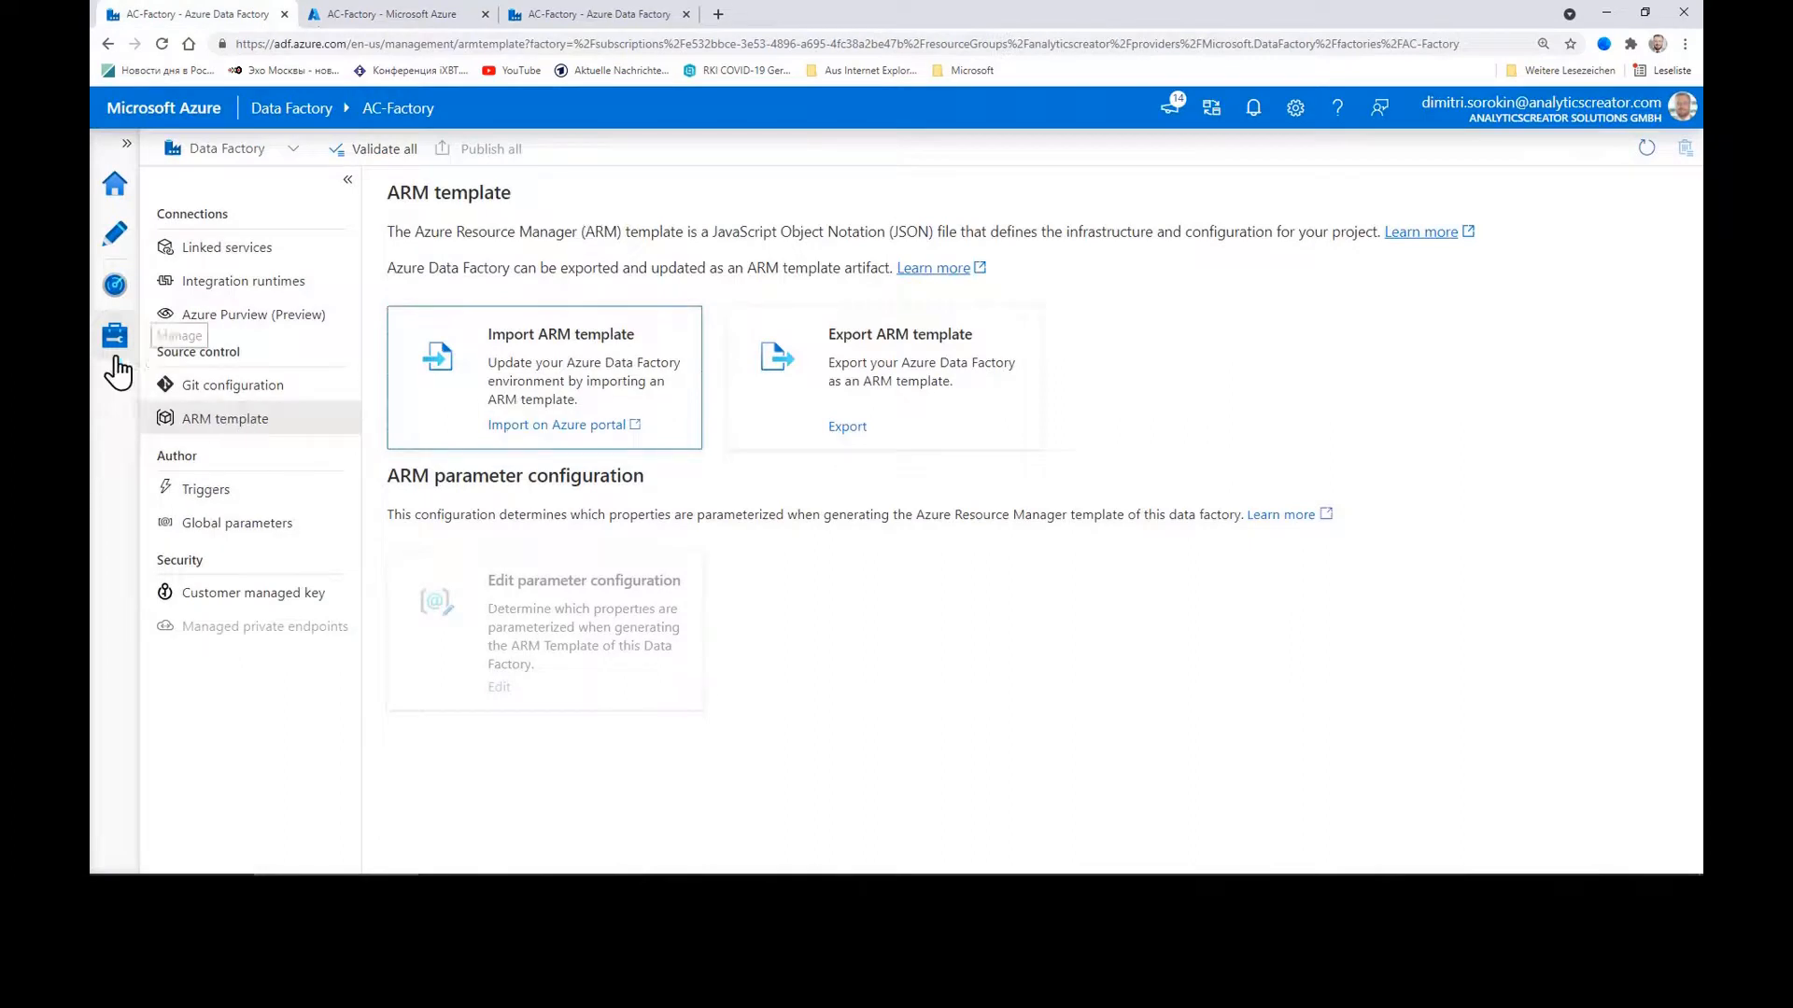
click(397, 16)
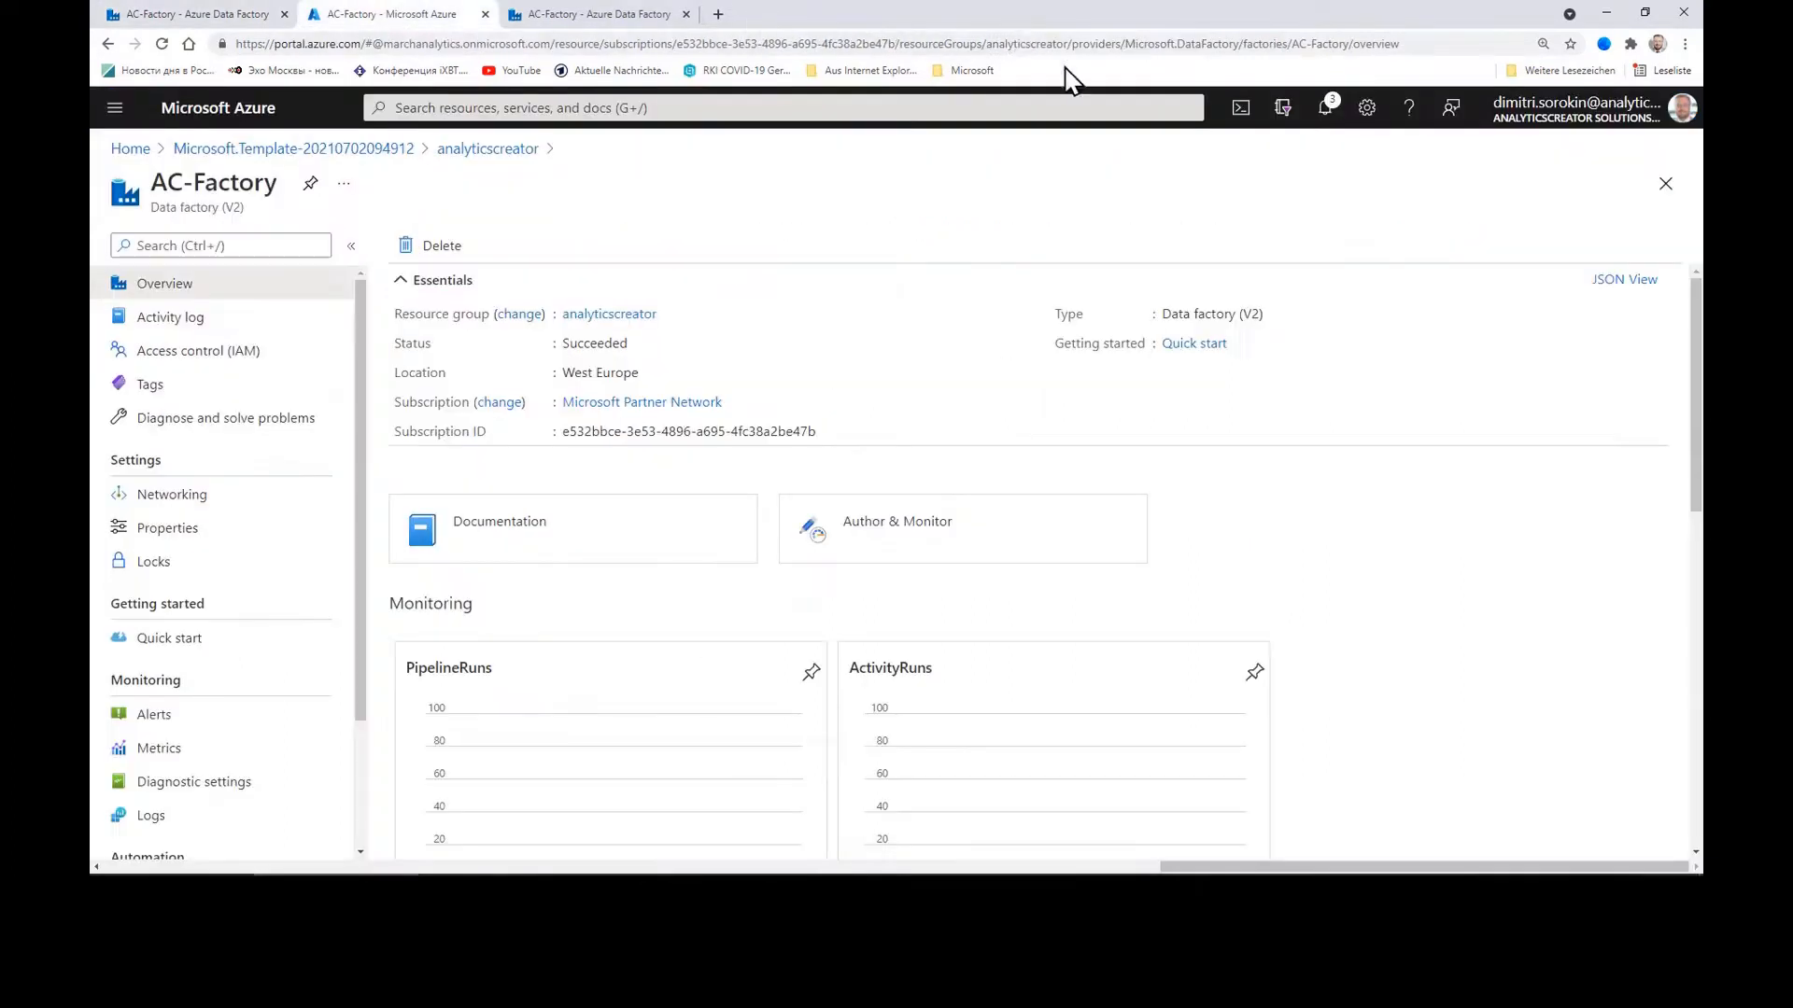
click(971, 70)
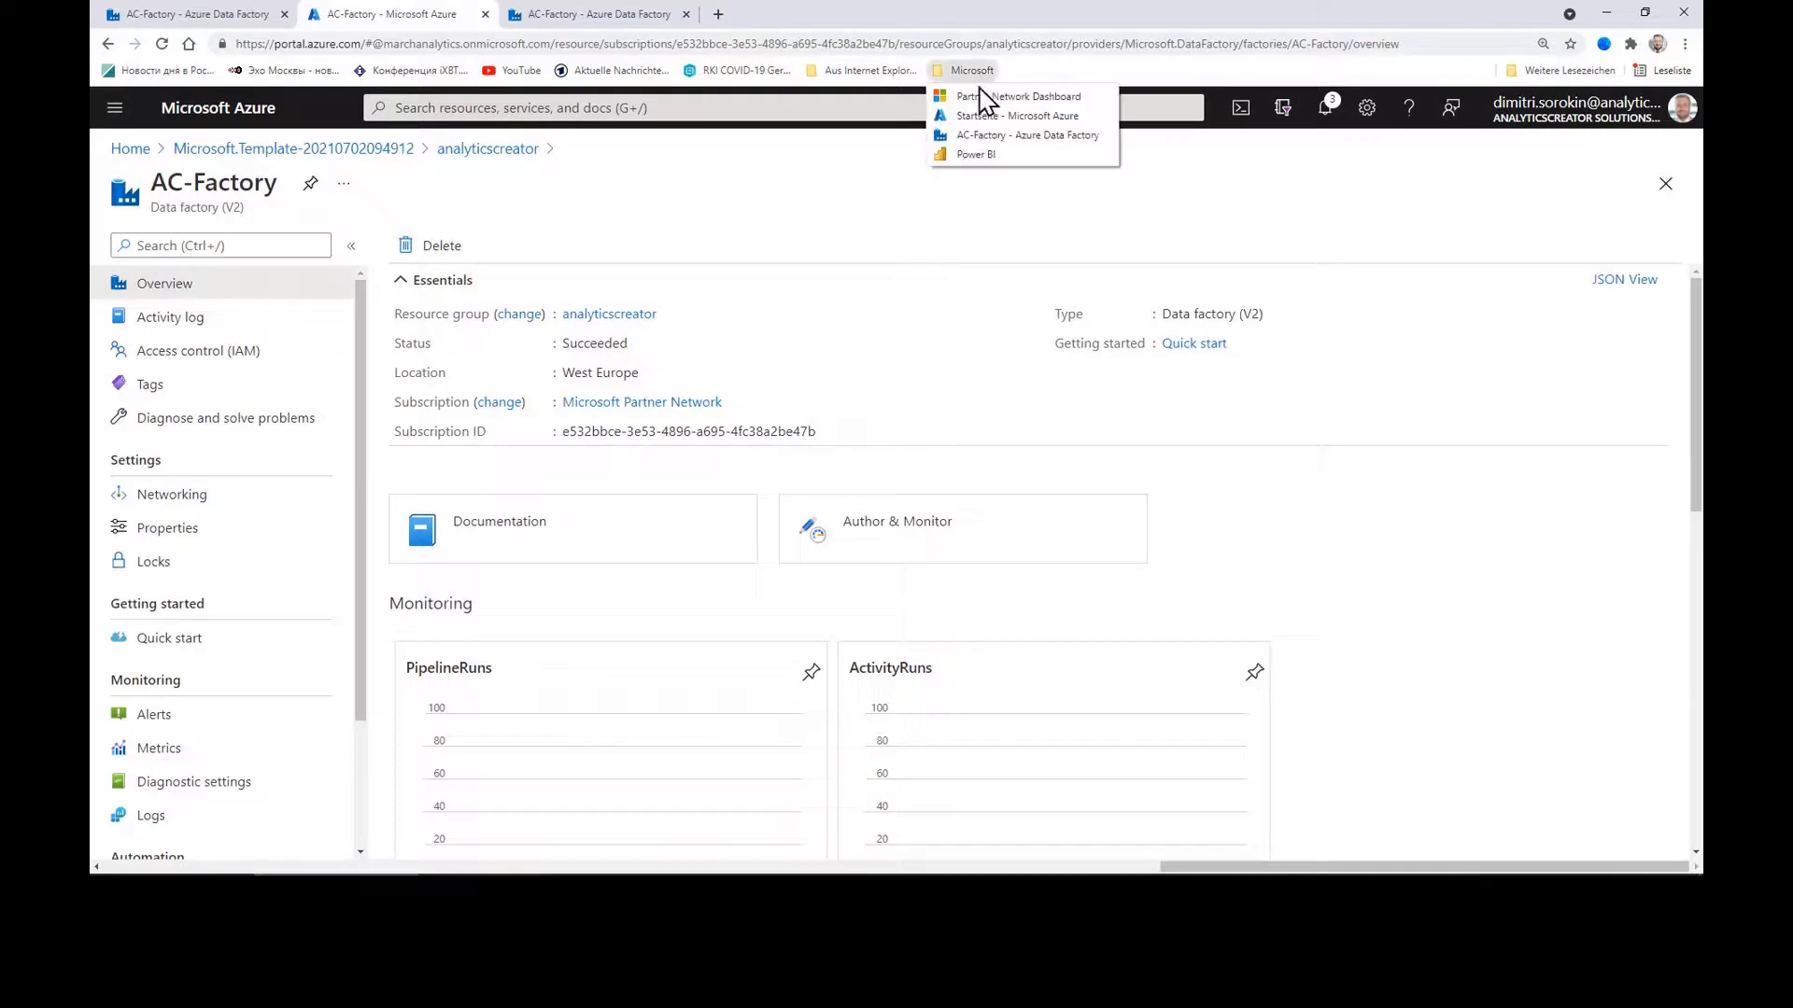
click(974, 158)
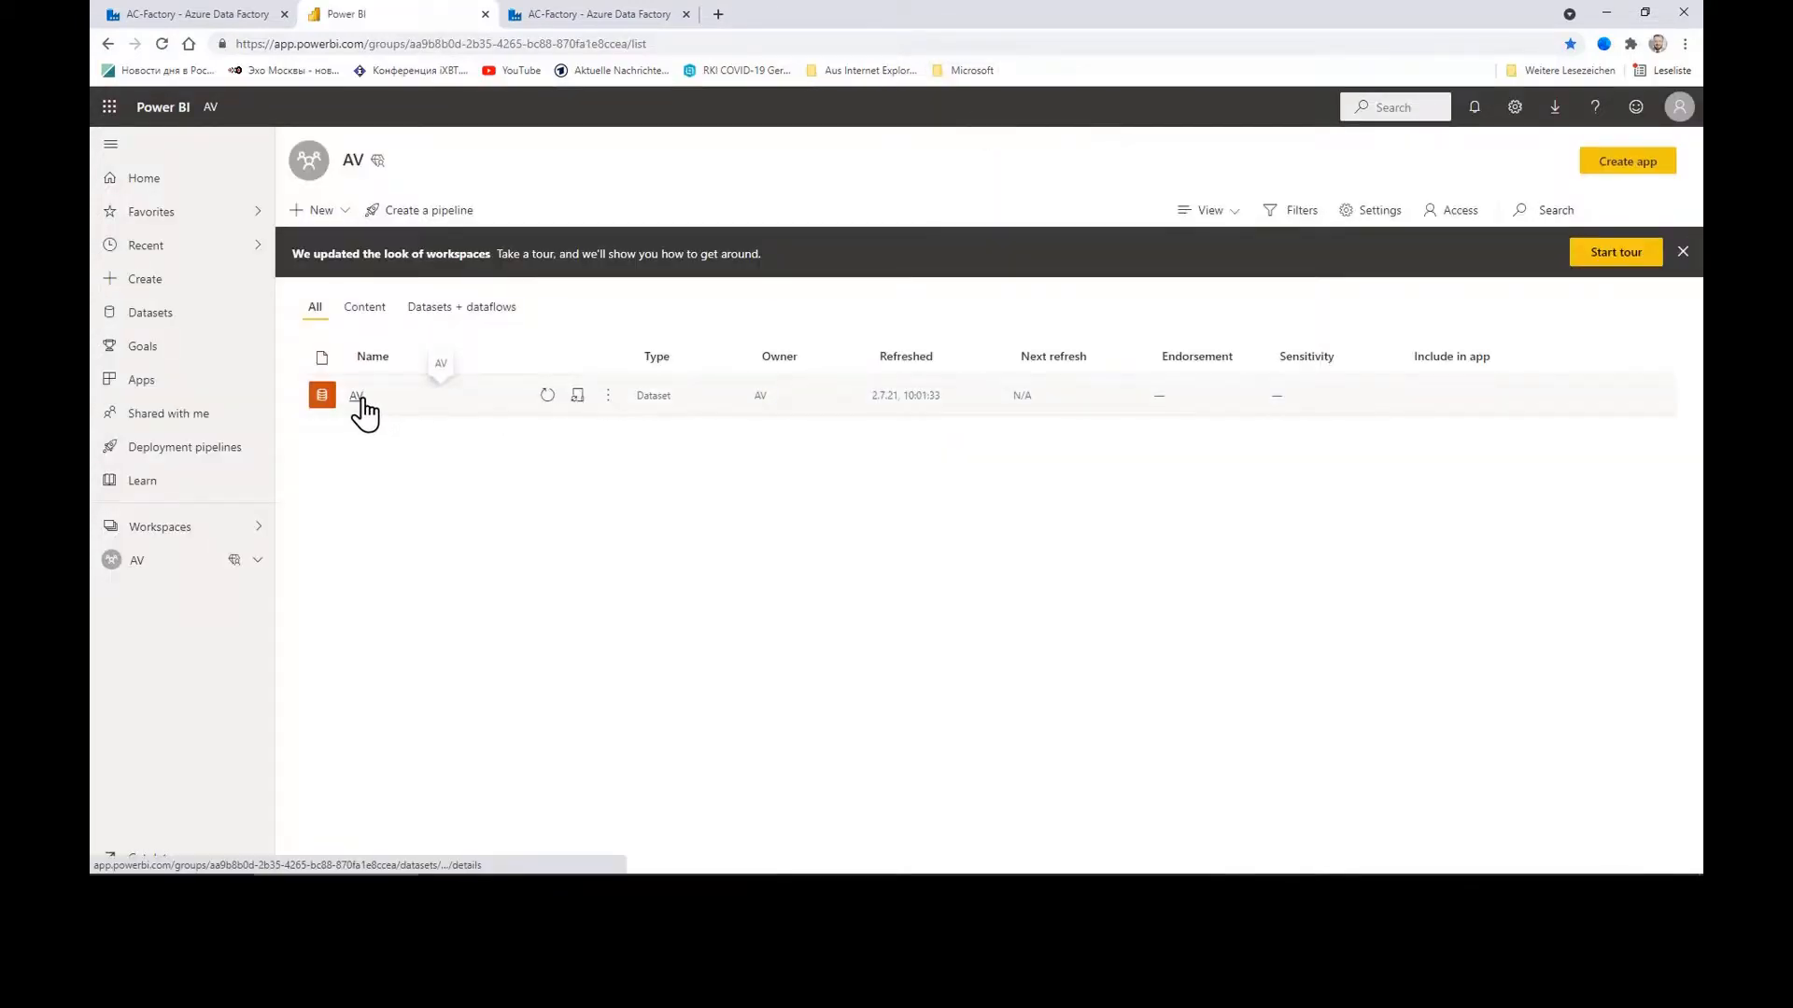
Step: View the AV dataset's details page, then return to the AC-Factory Data Factory pipeline tab
click(357, 397)
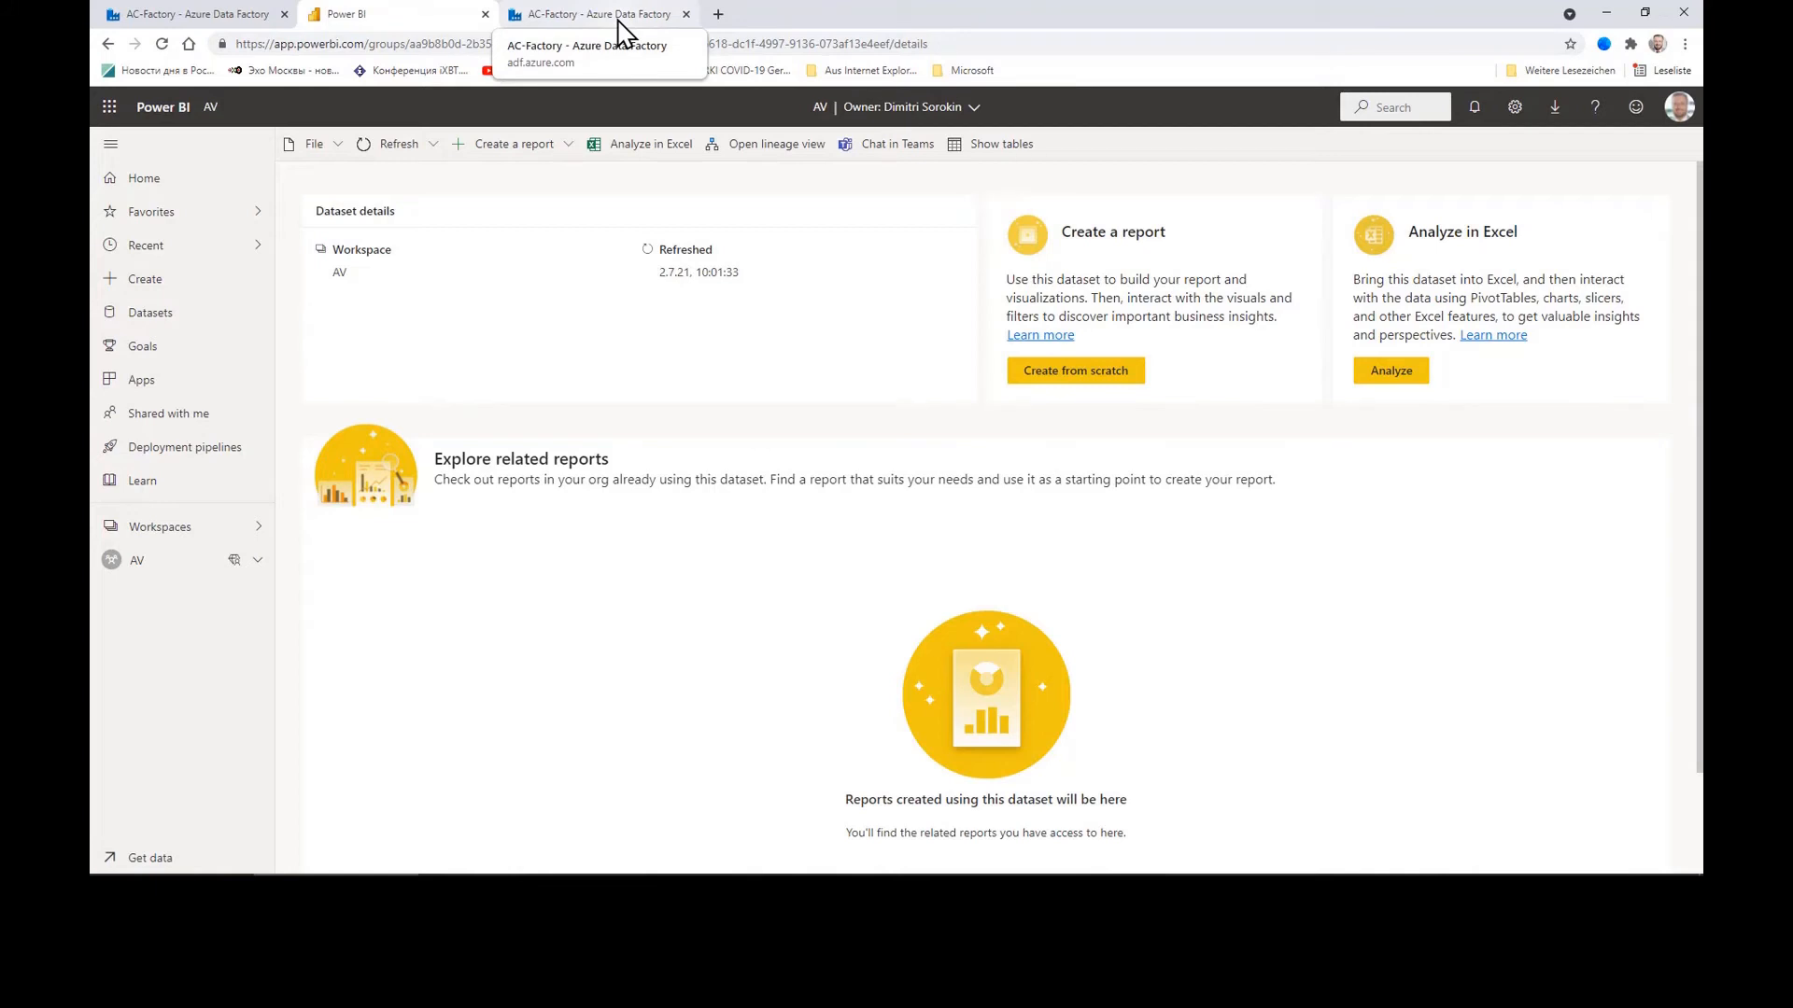
click(623, 17)
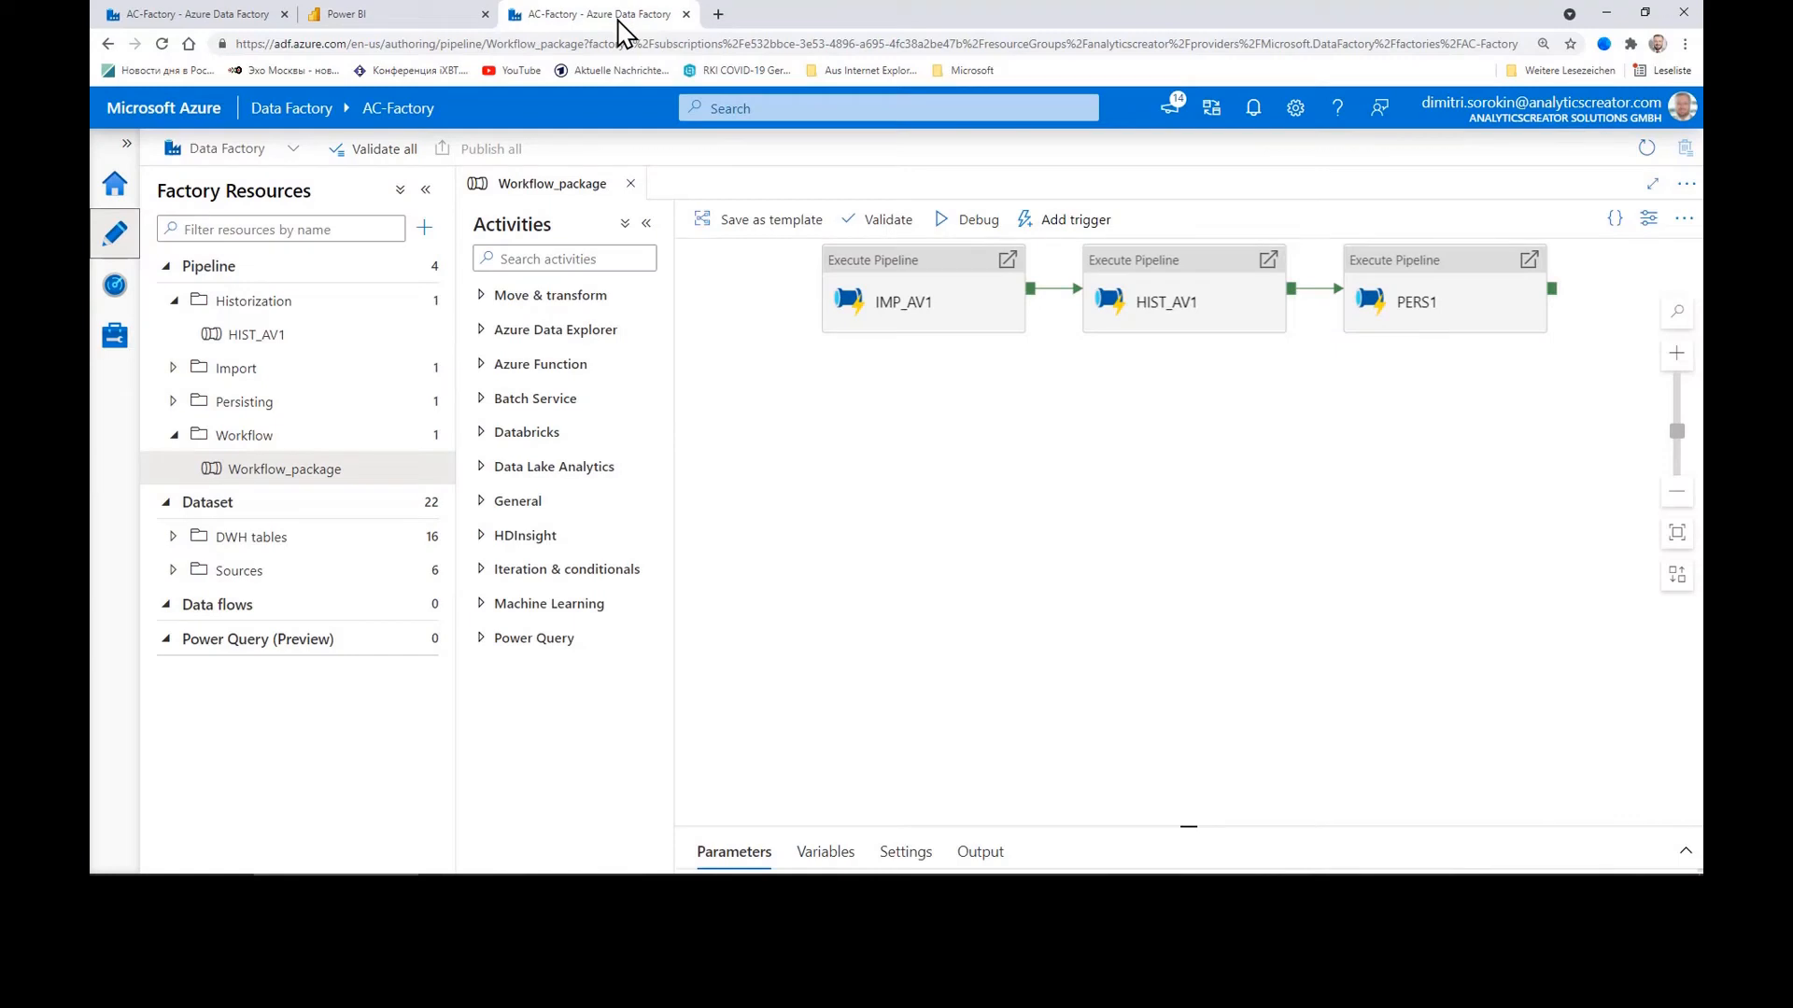